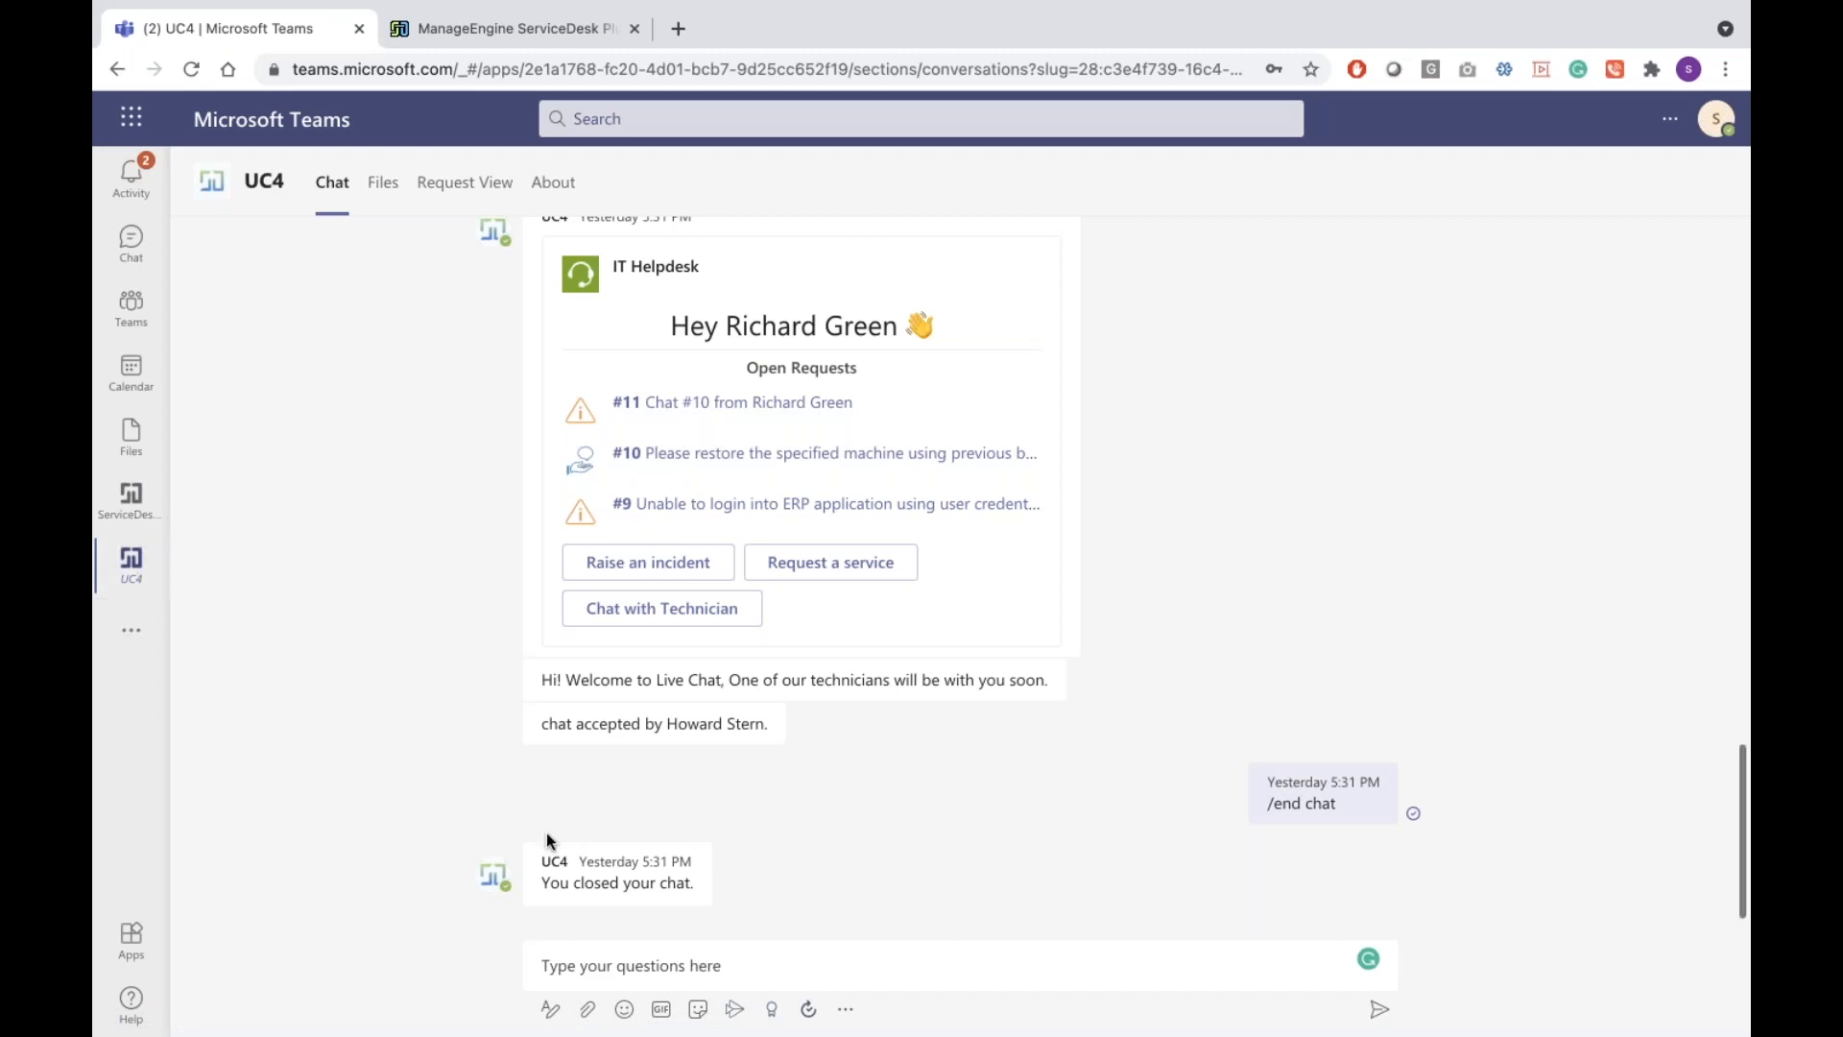
# Send '/start chat' to the UC4 bot twice; both times it returns its ten-command help list
pyautogui.click(717, 961)
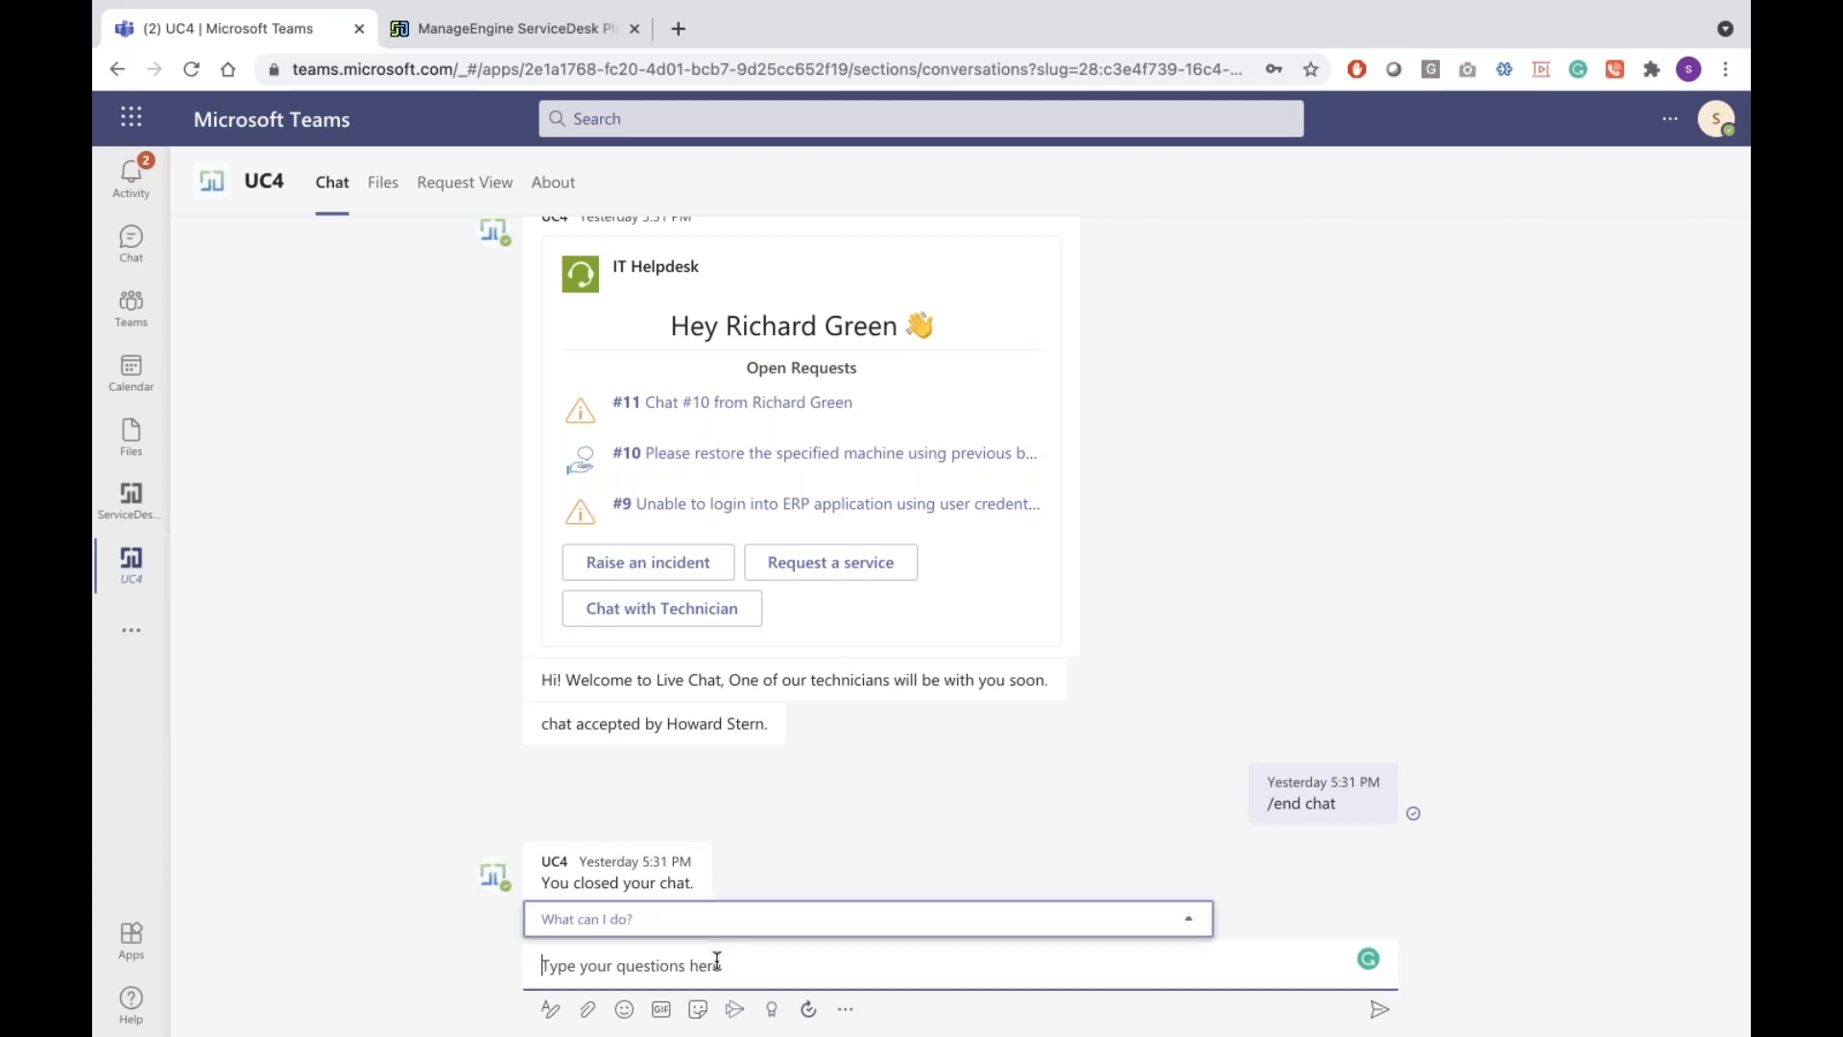
pyautogui.write('/ start')
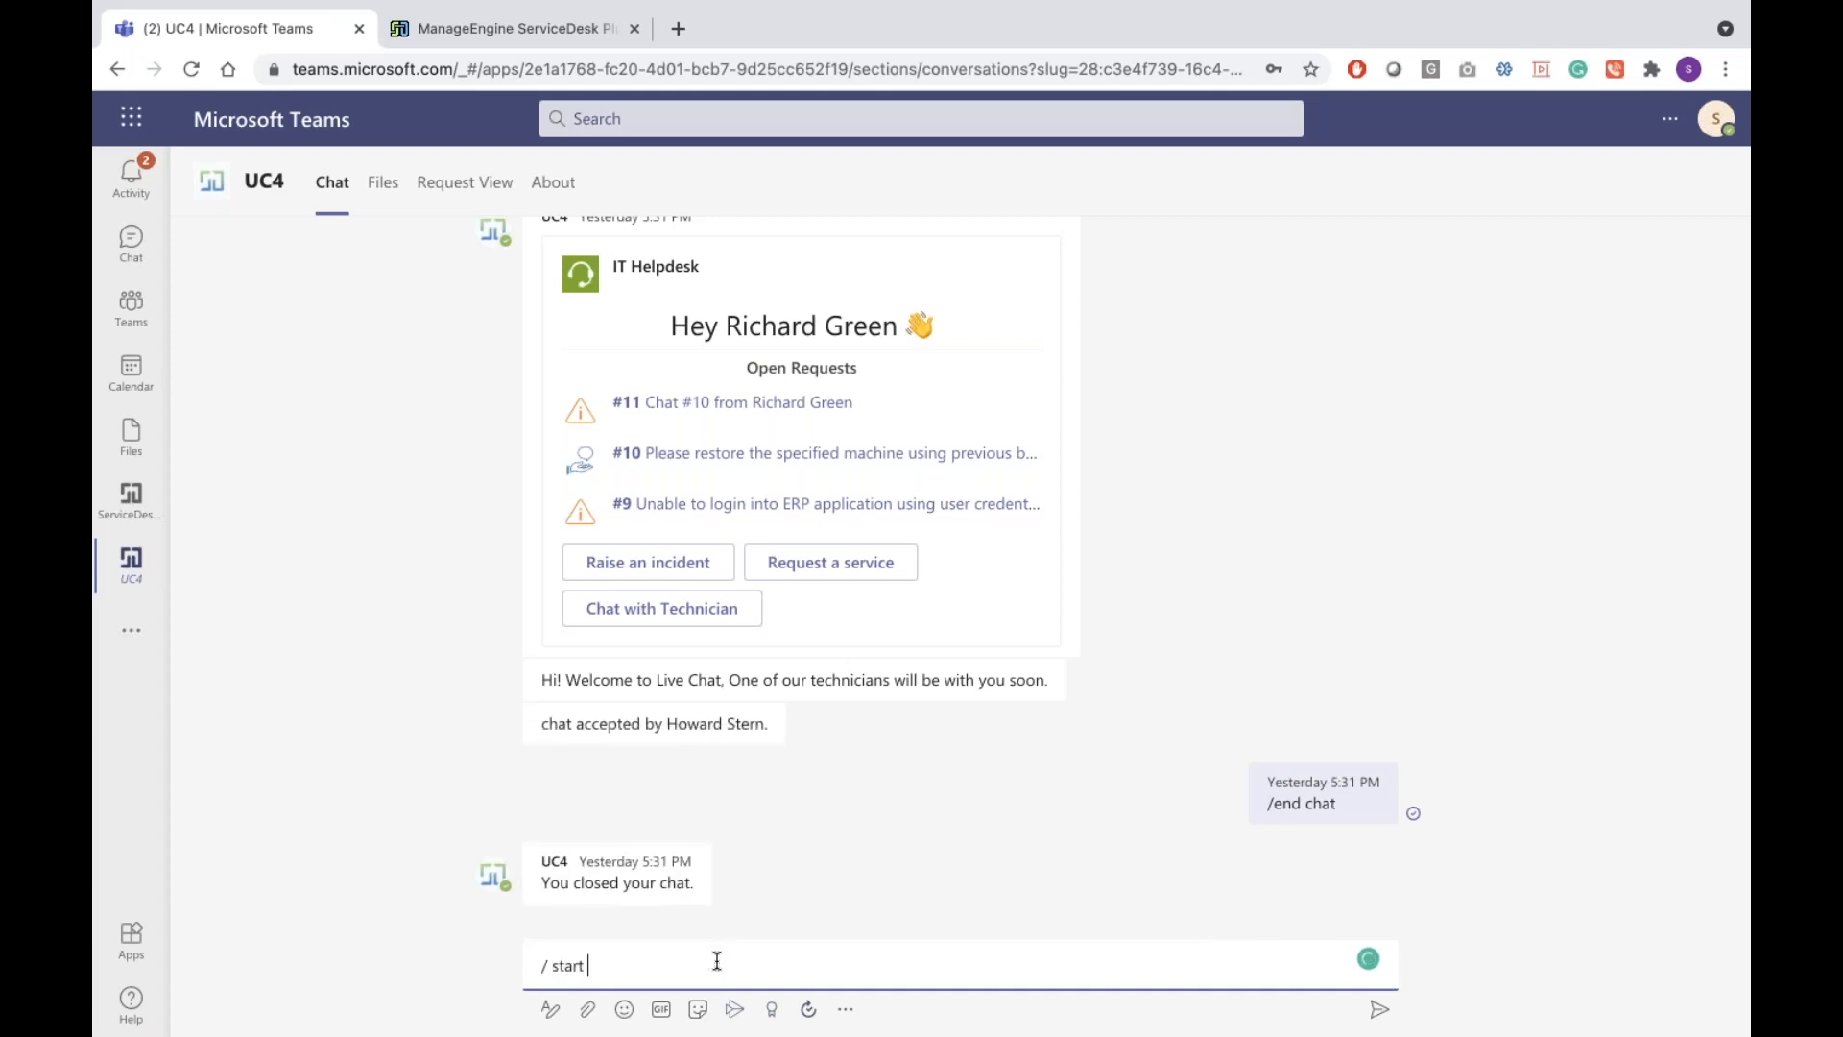
pyautogui.write(' chat')
pyautogui.press('Return')
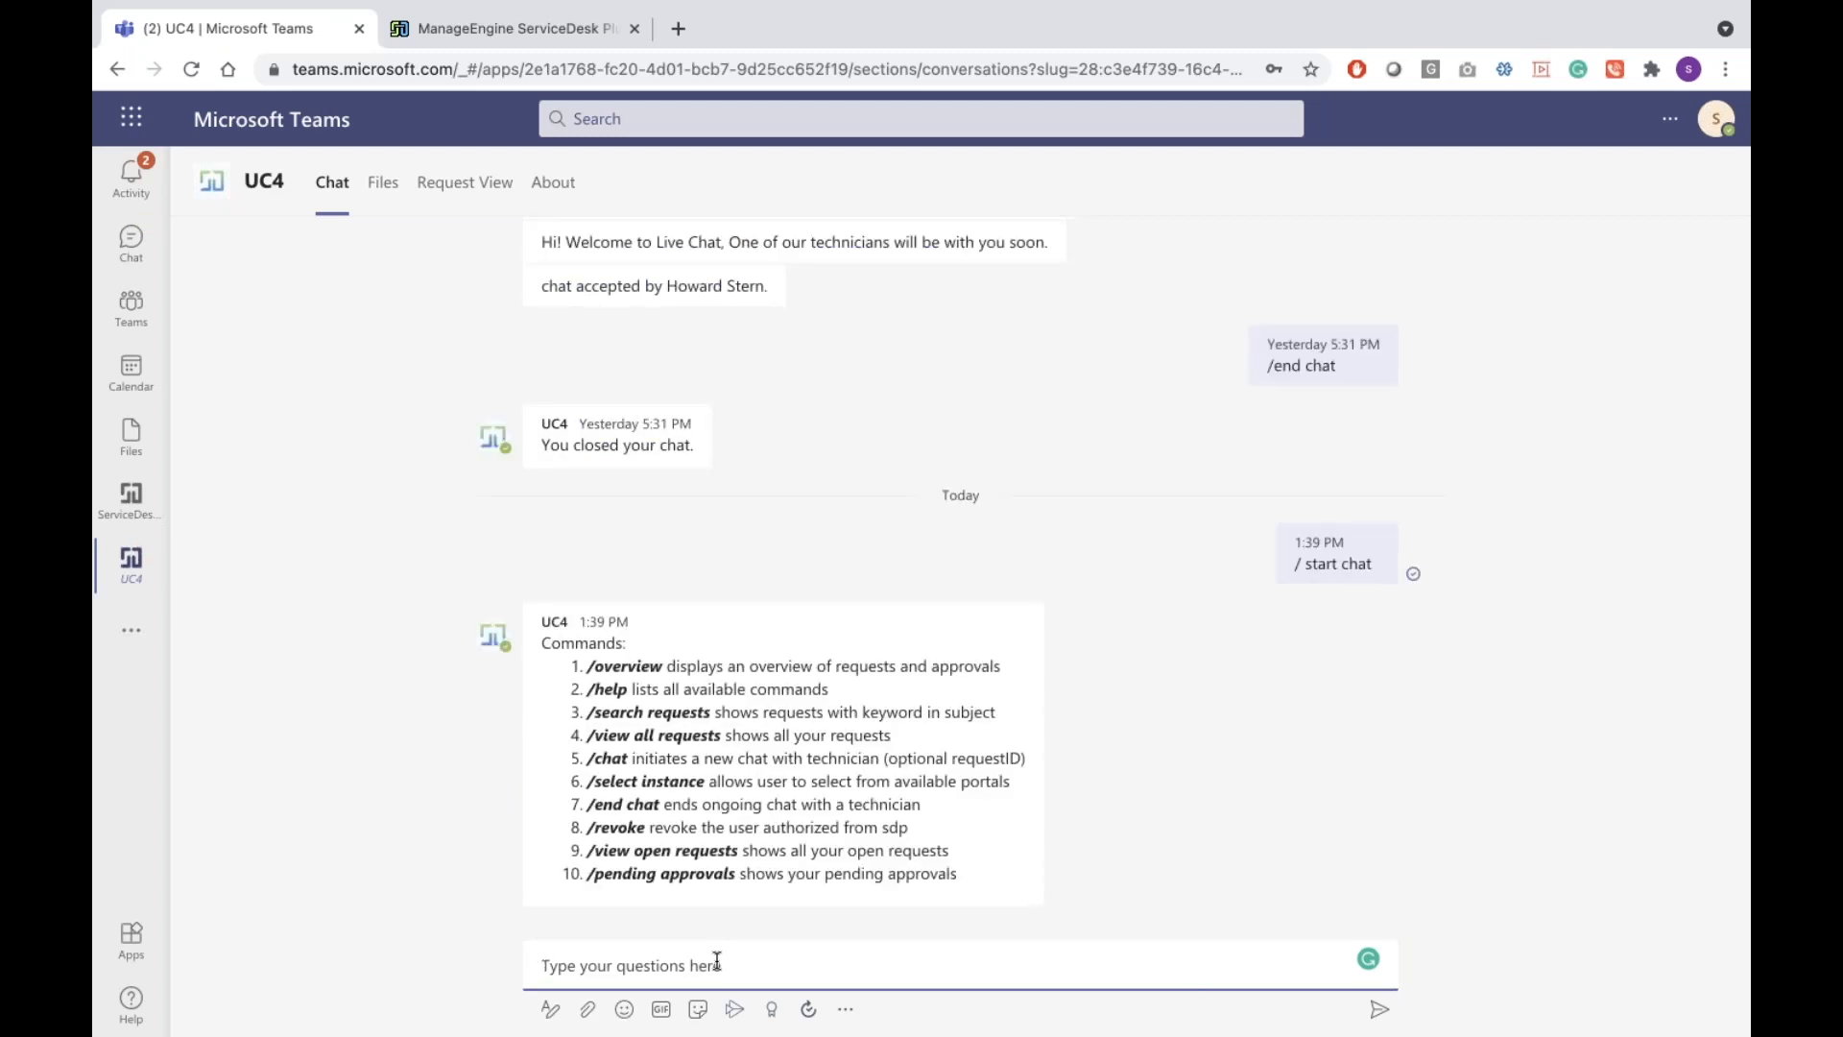
pyautogui.scroll(6, 737, 682)
pyautogui.scroll(-6, 822, 646)
pyautogui.write('/')
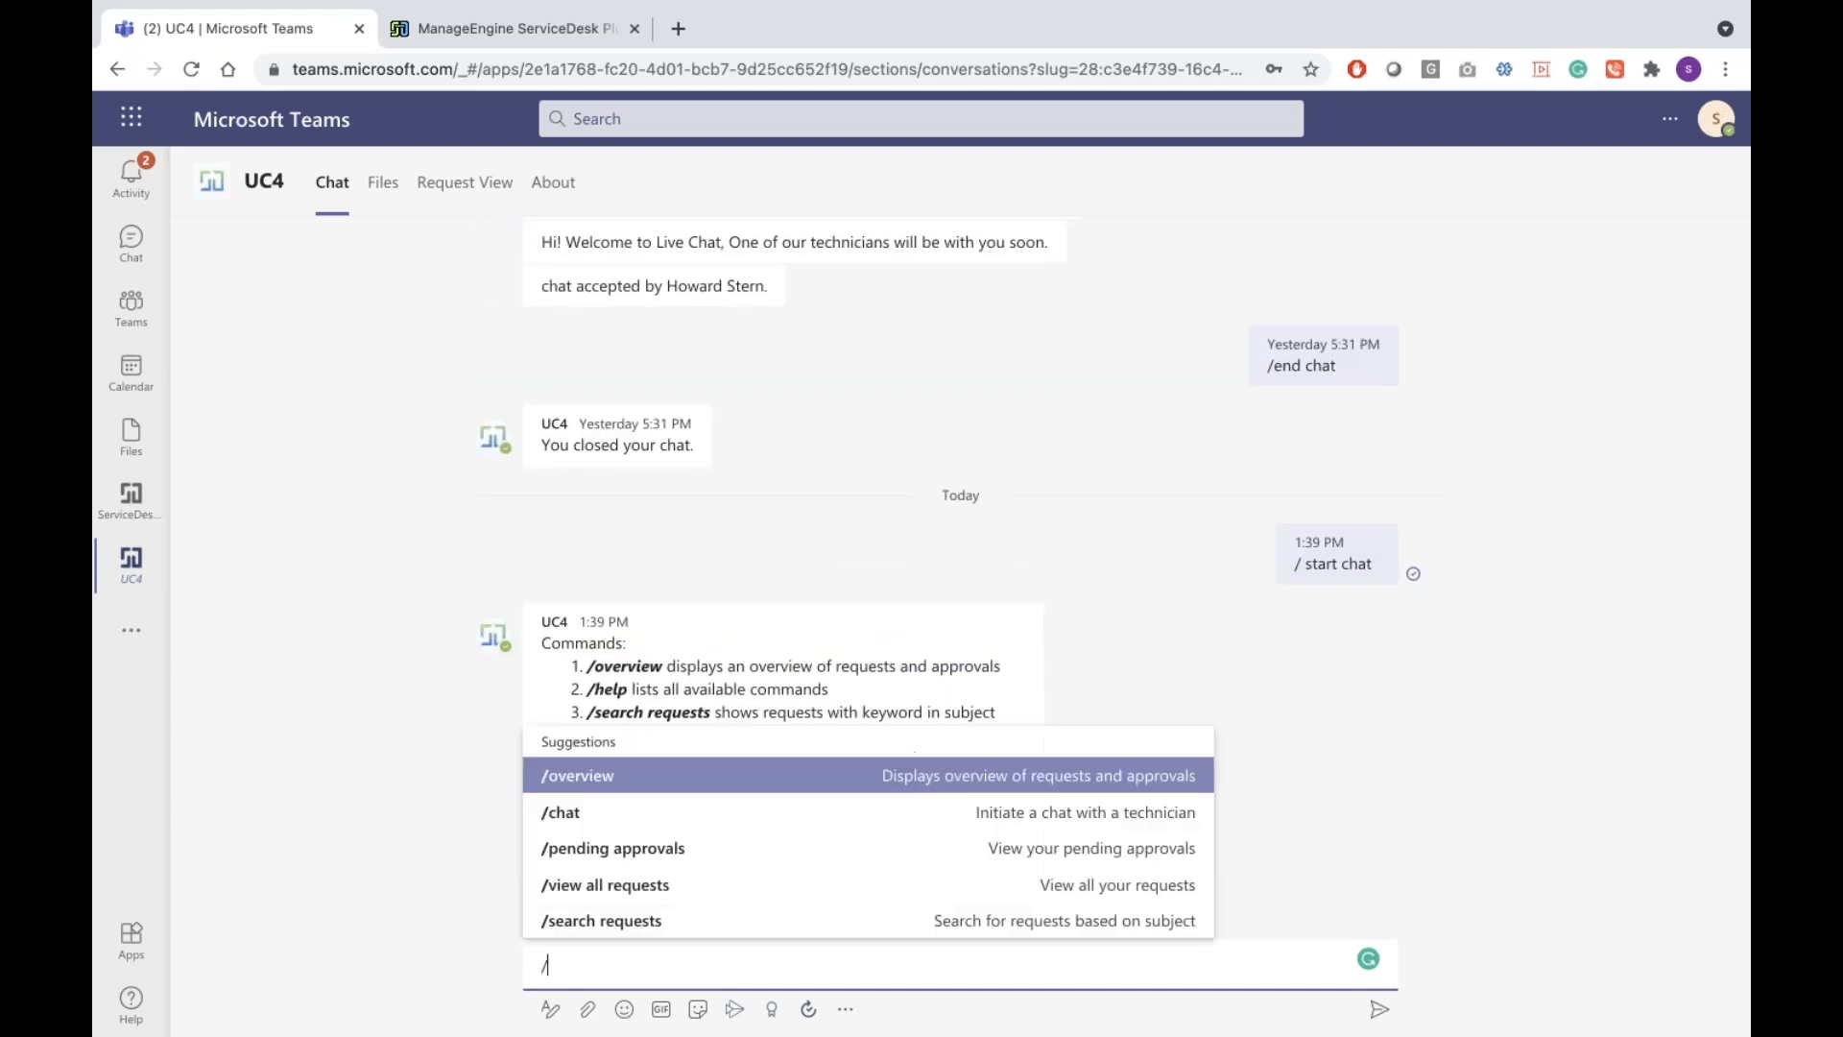
pyautogui.write('start ')
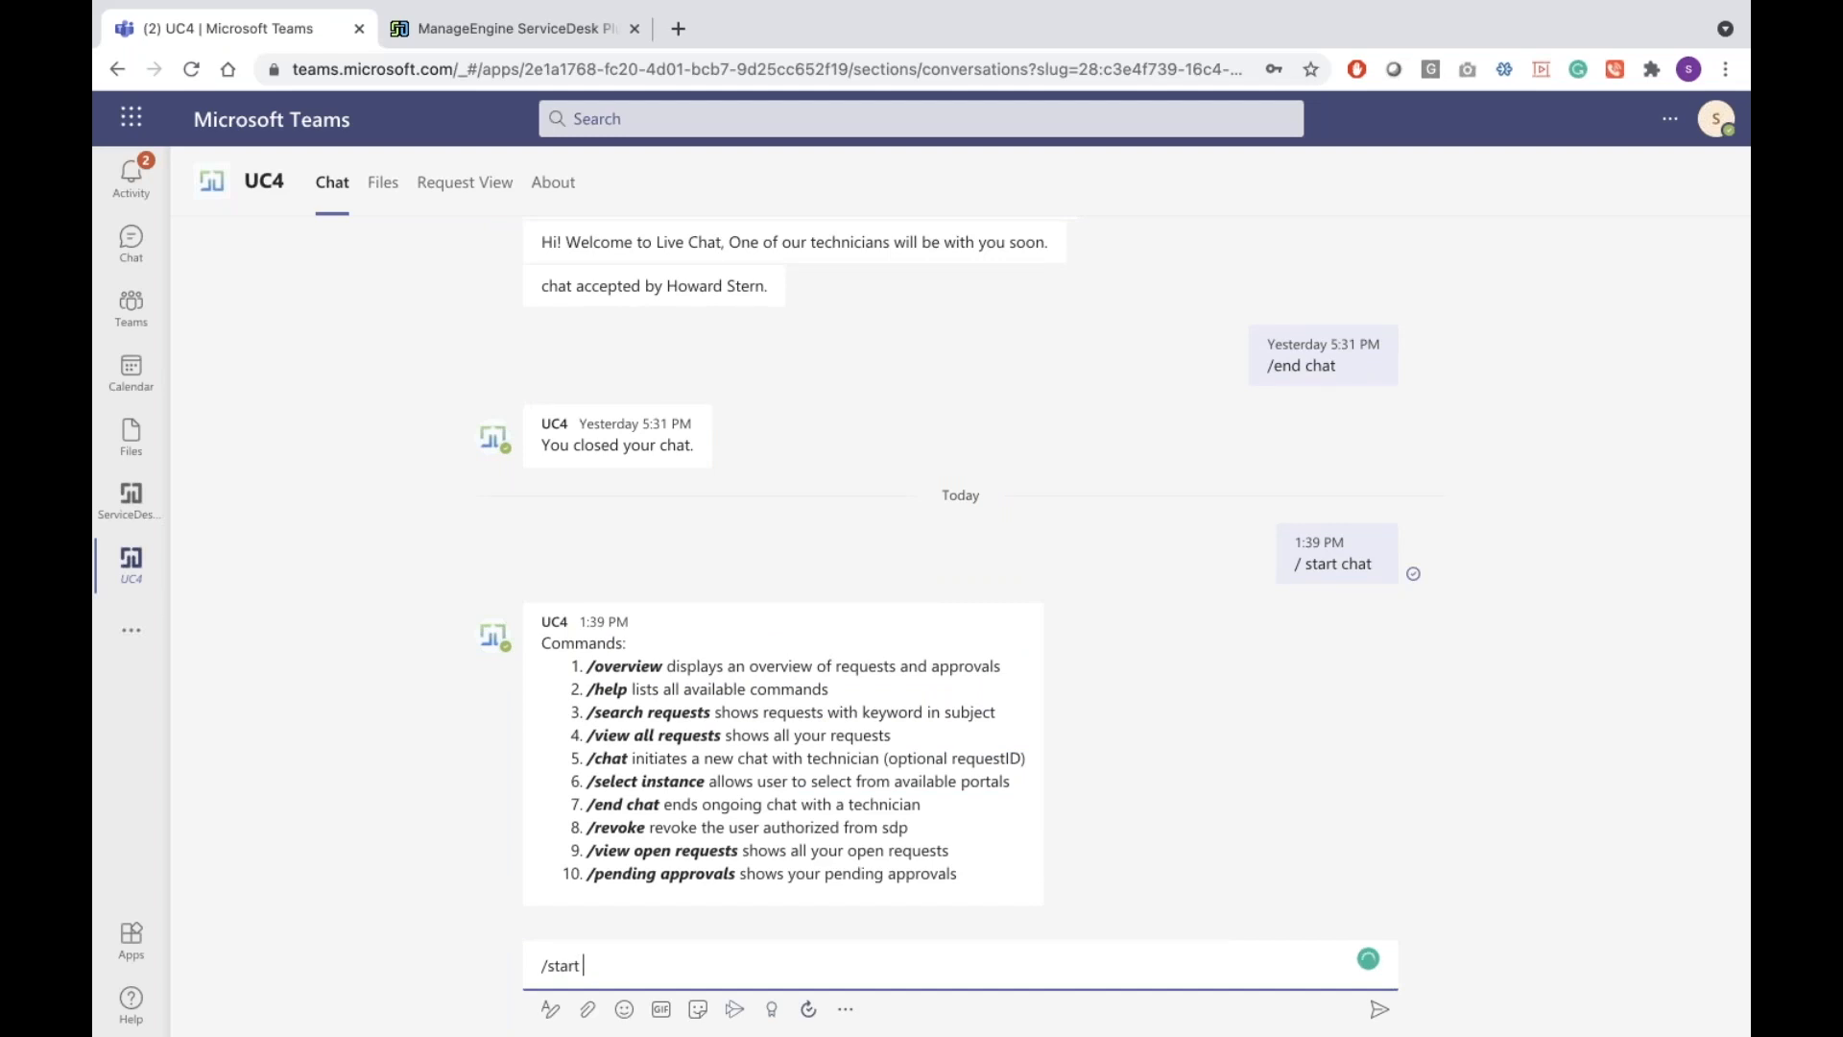
pyautogui.write('chat')
pyautogui.press('Return')
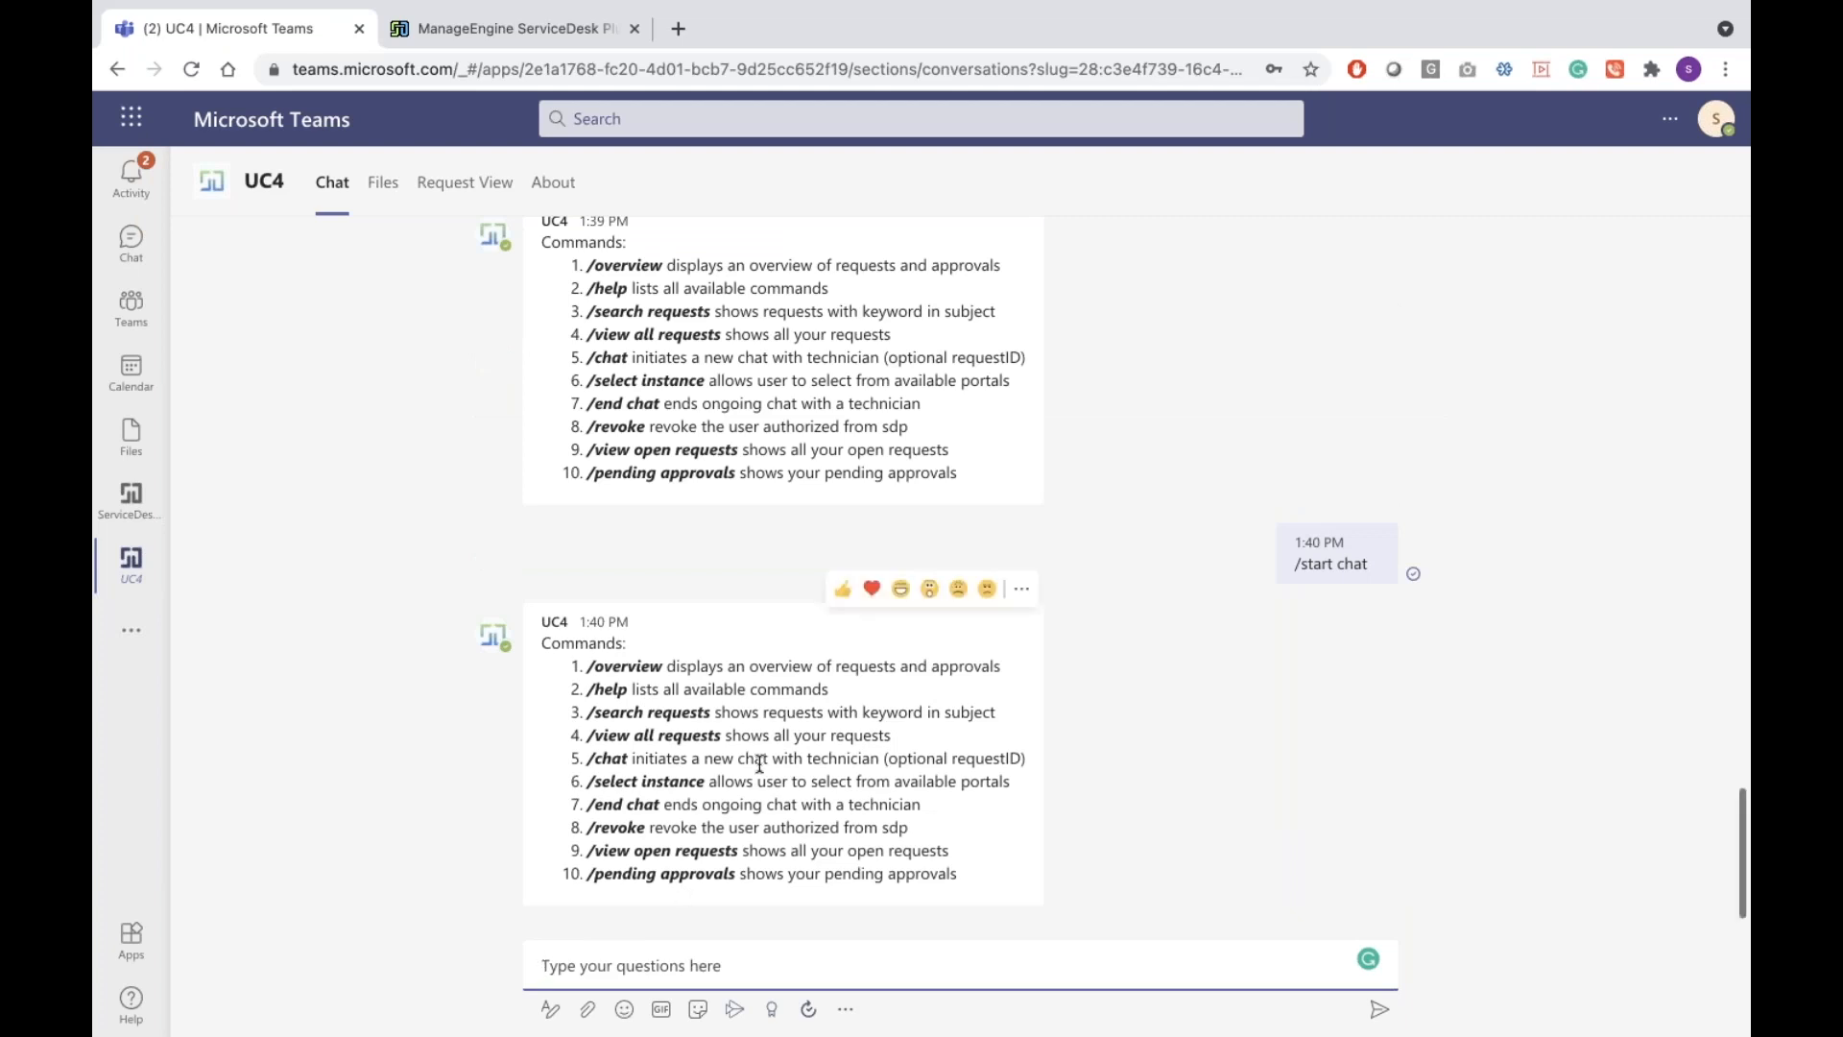
pyautogui.click(703, 945)
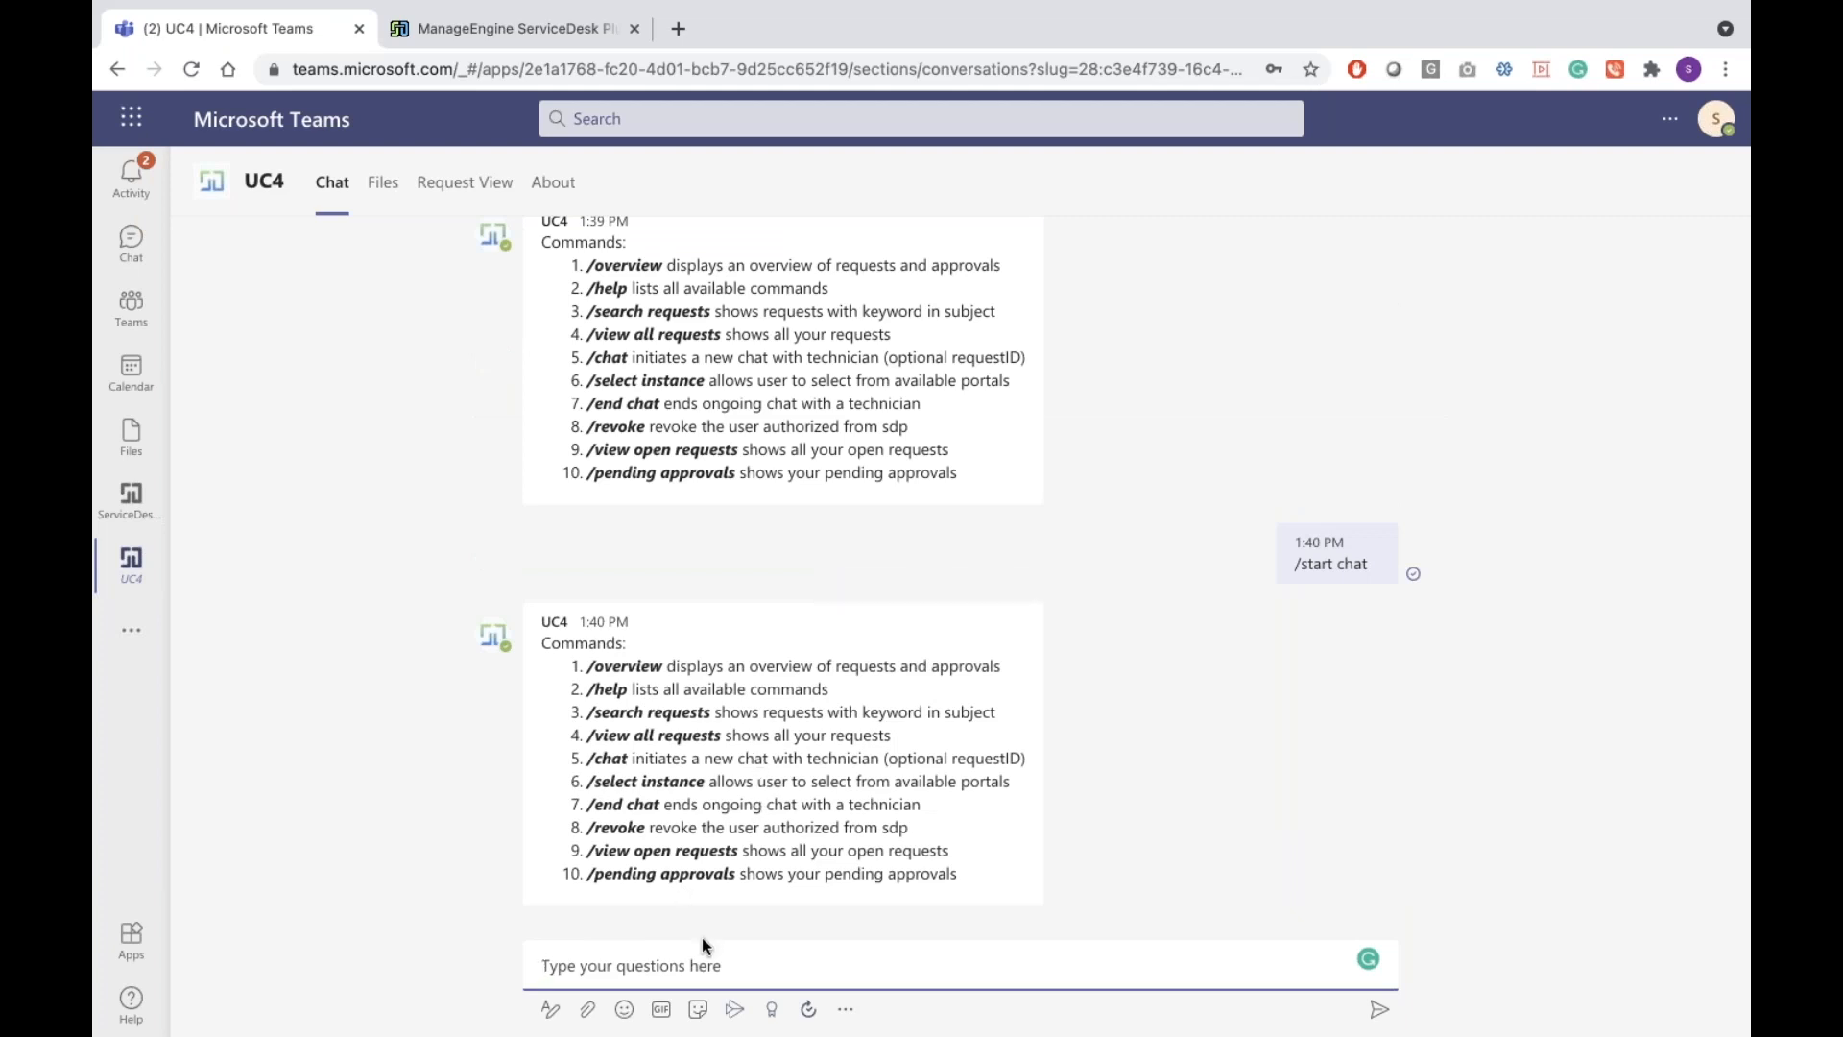
# Revoke the bot's authorization with /revoke, then send /chat and start the Microsoft sign-in
pyautogui.write('/revoke')
pyautogui.press('Return')
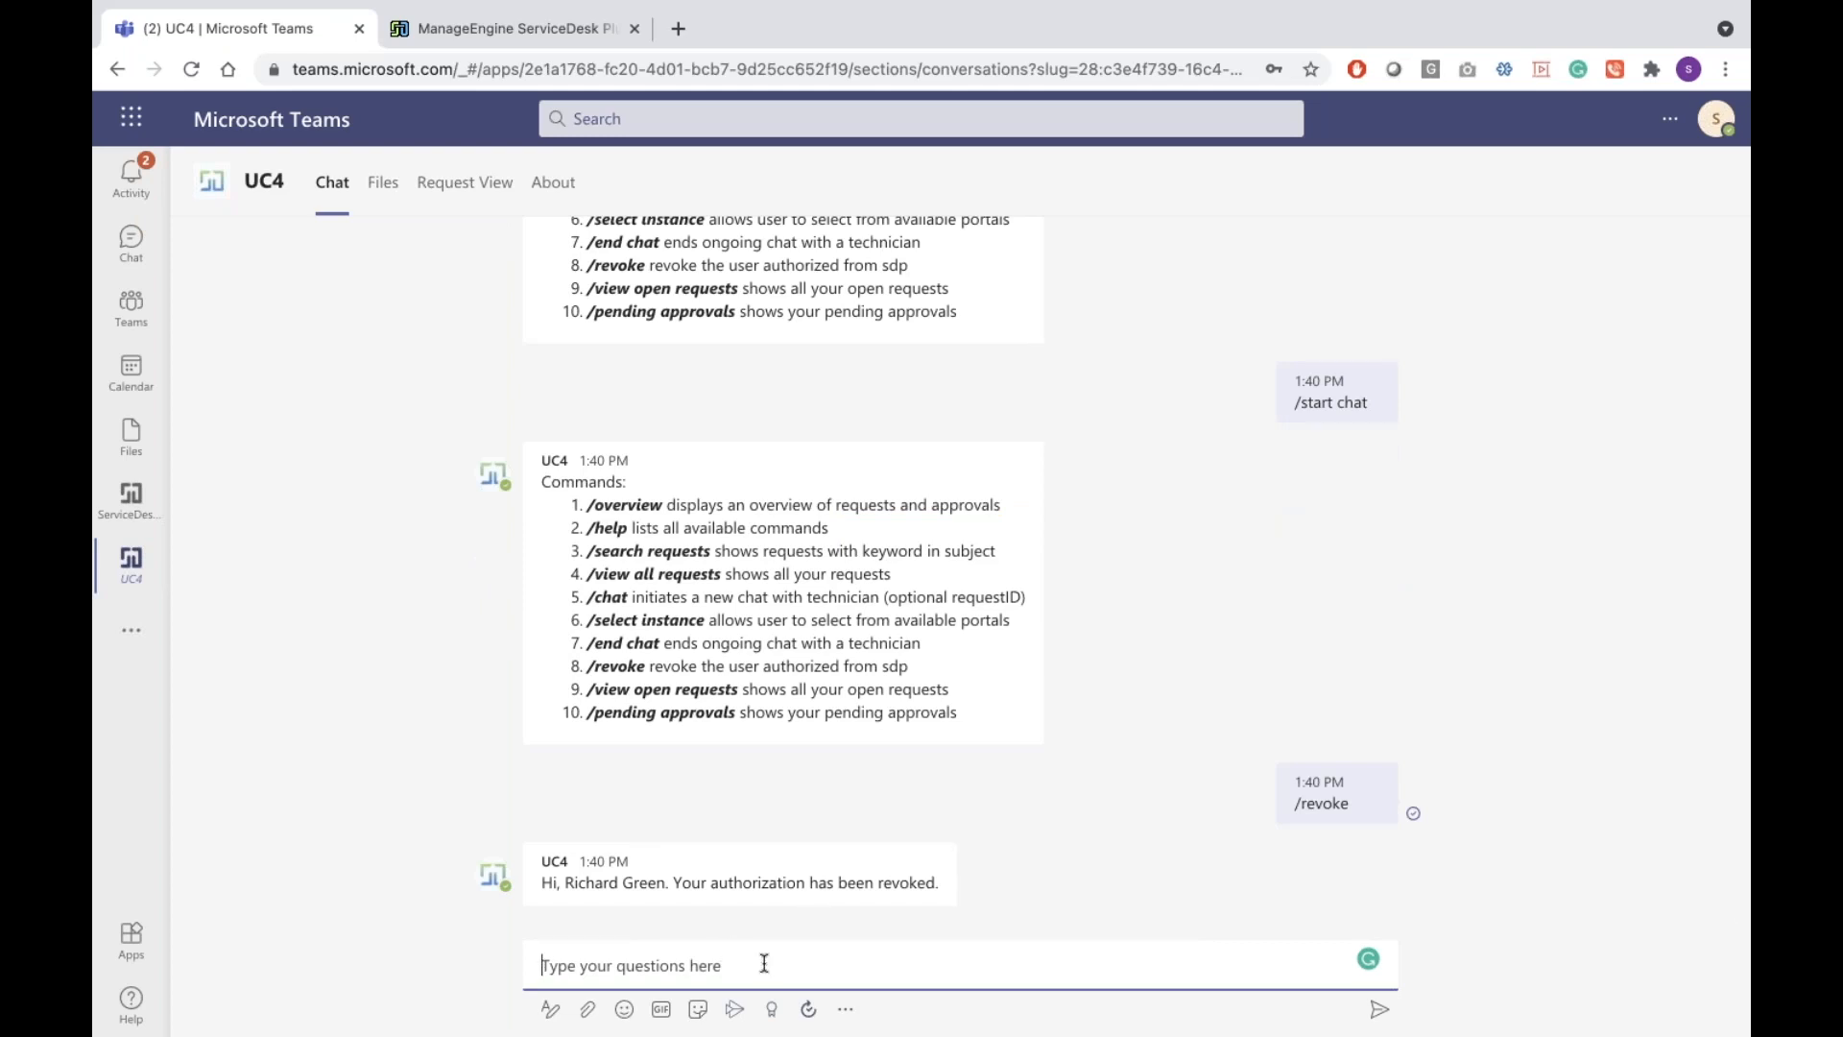
pyautogui.write('/c')
pyautogui.press('BackSpace')
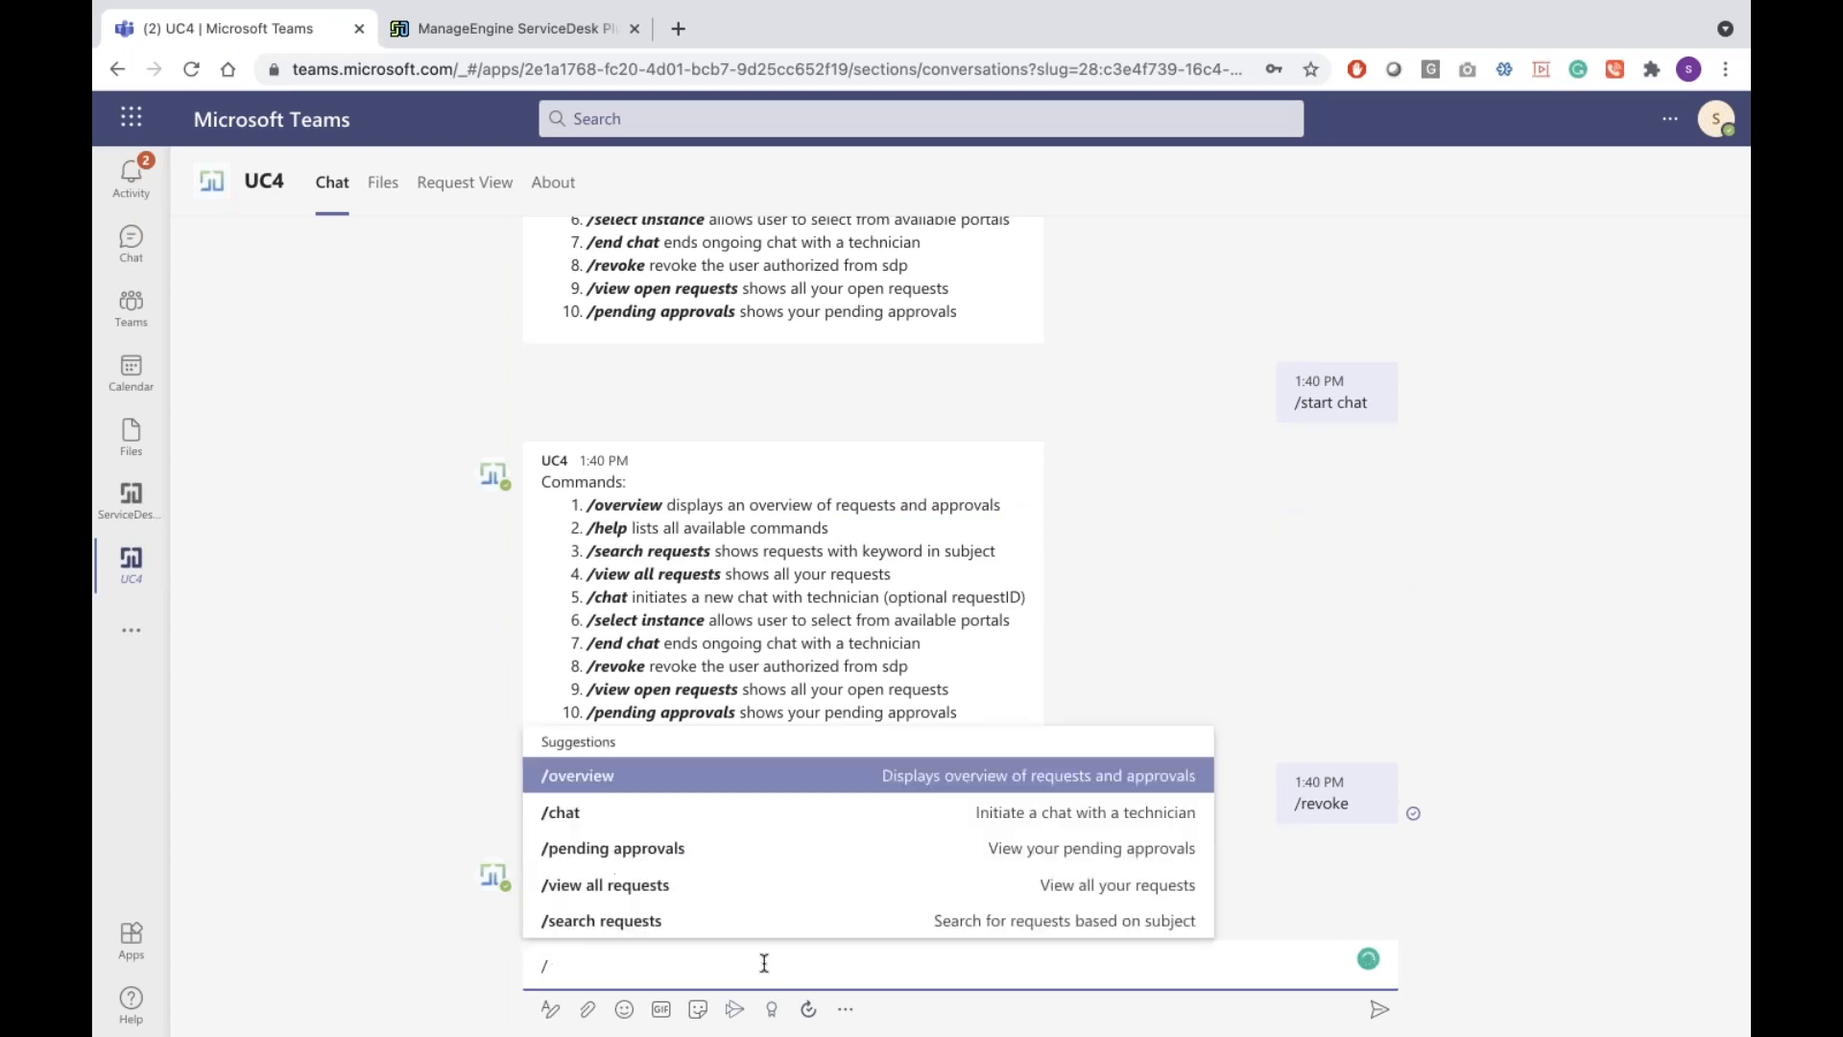
pyautogui.write('chat')
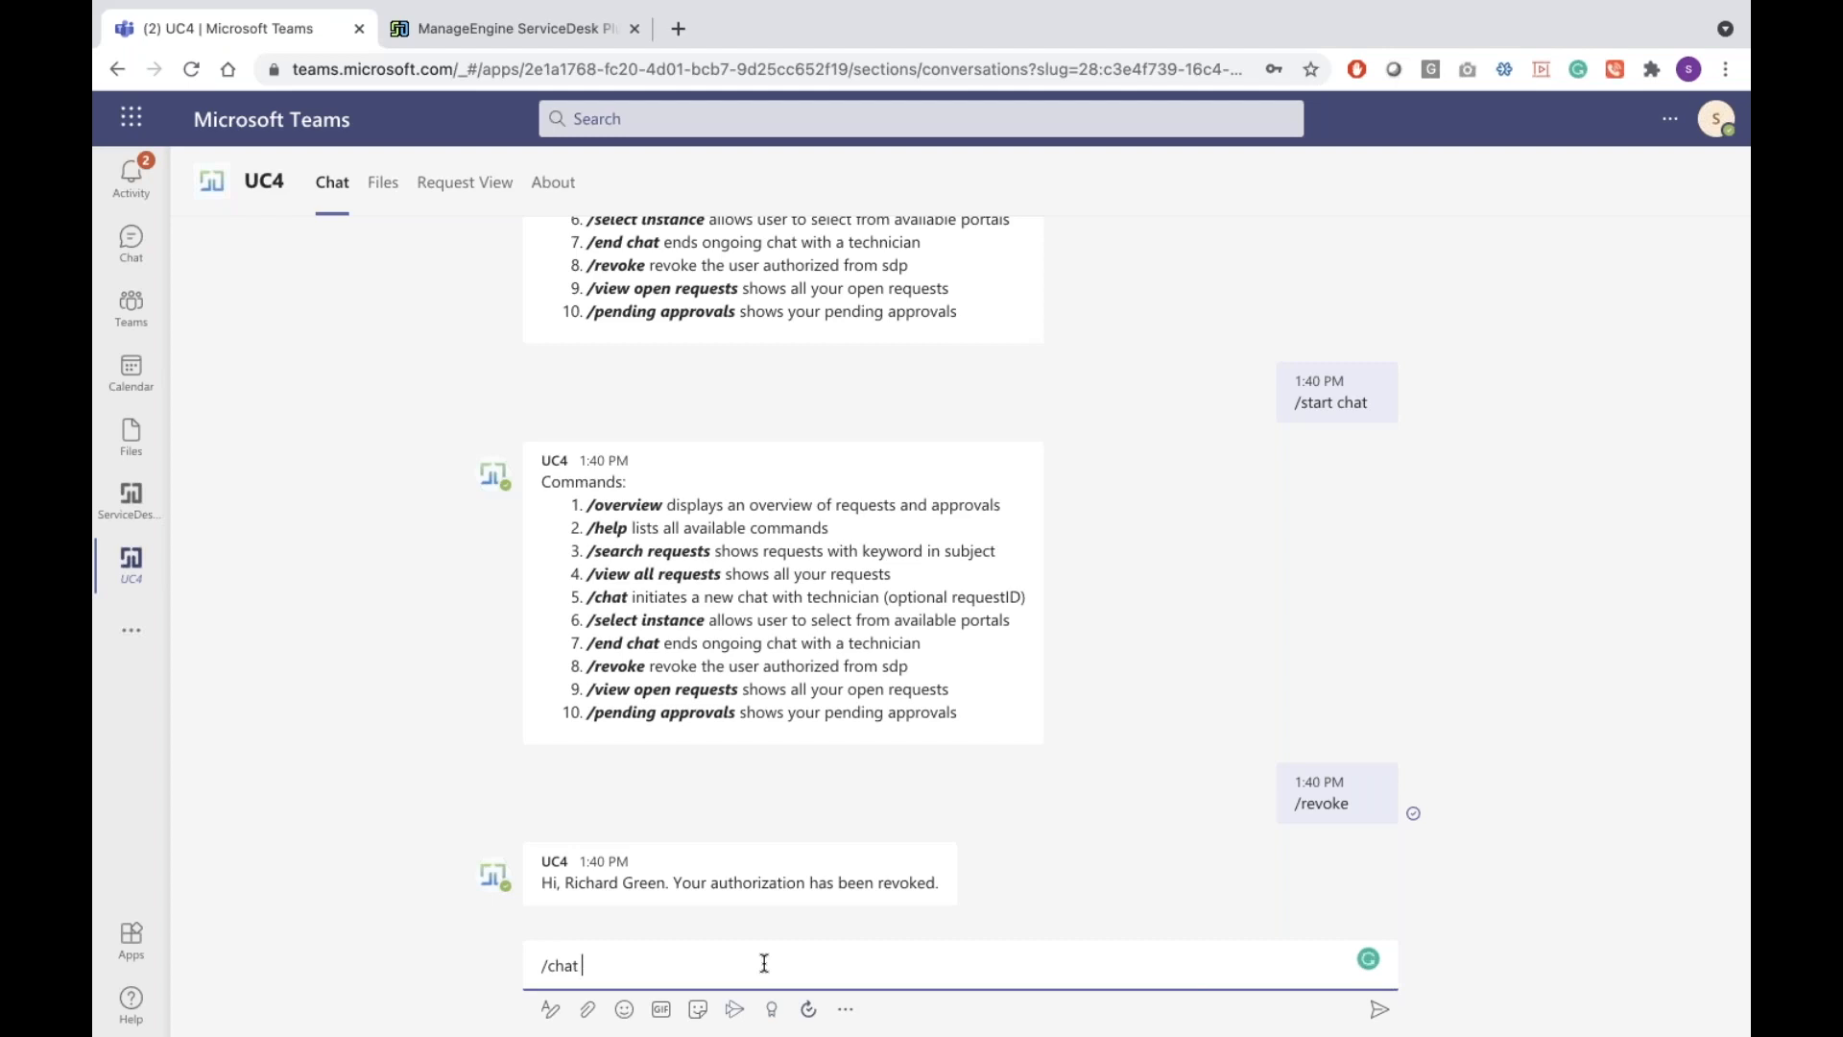
pyautogui.press('Return')
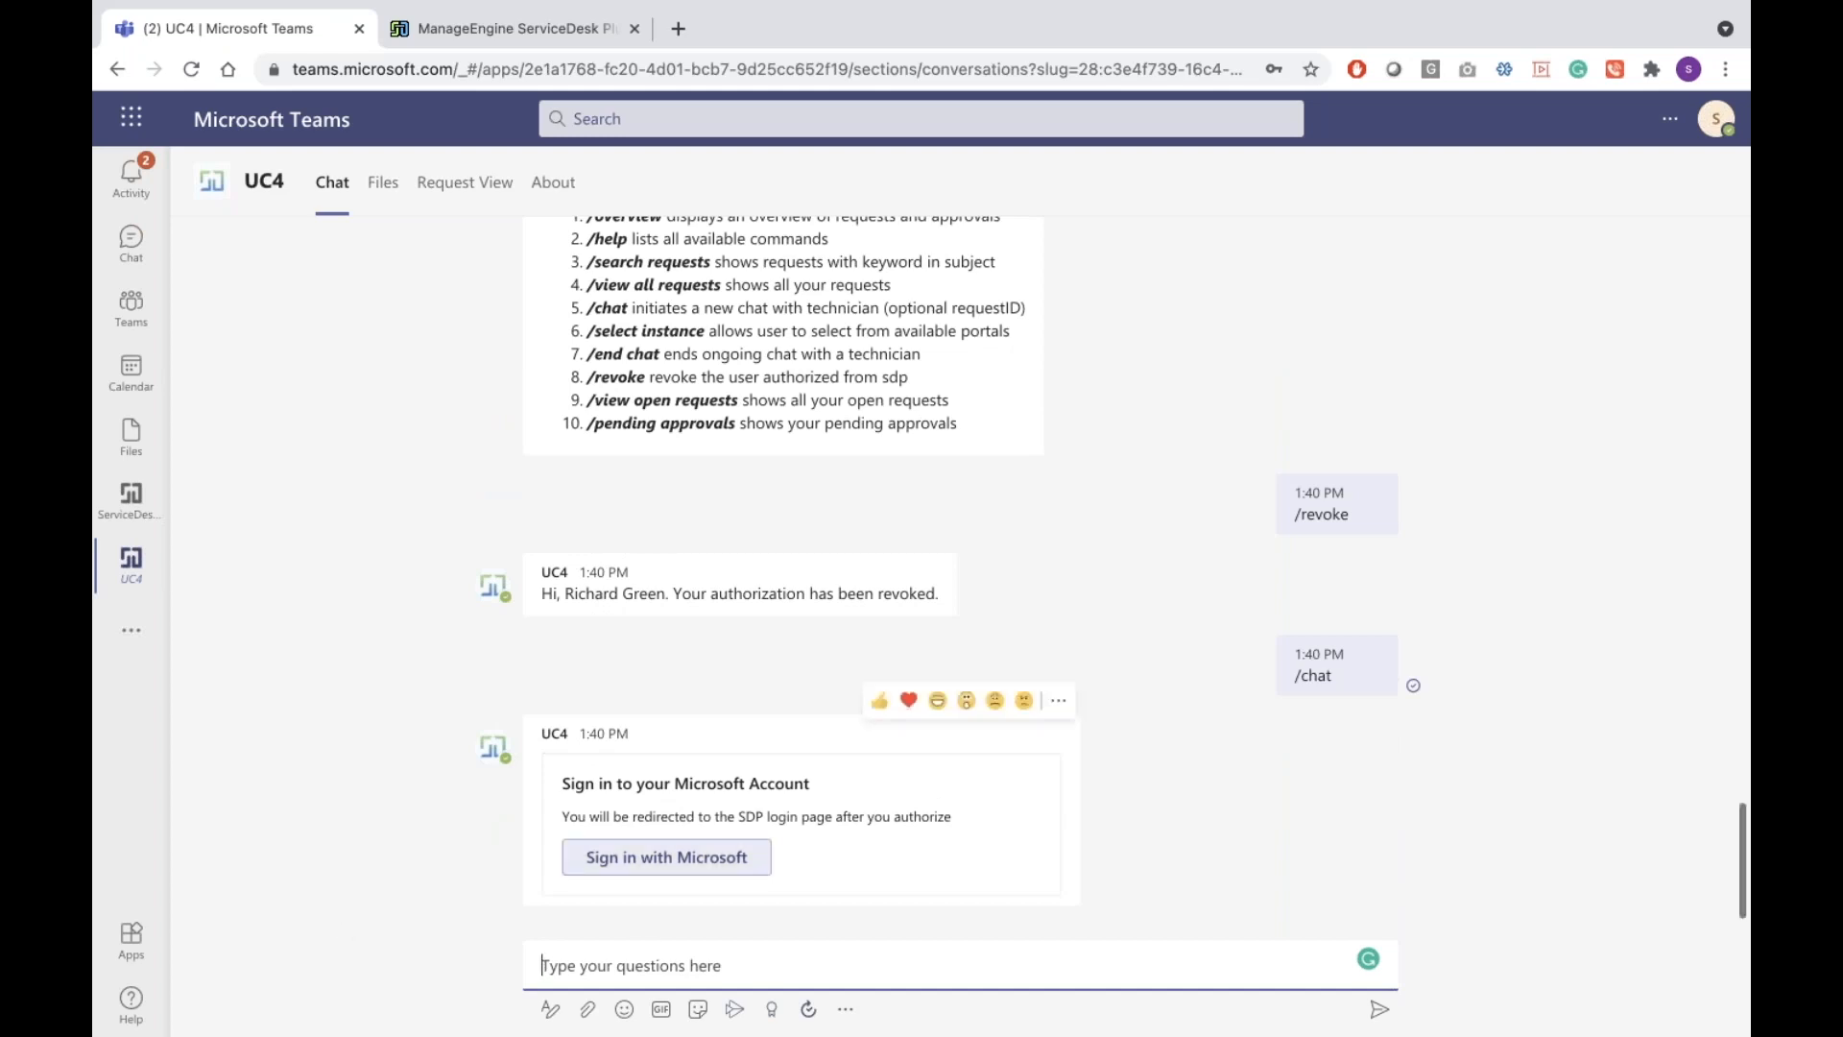
pyautogui.click(667, 856)
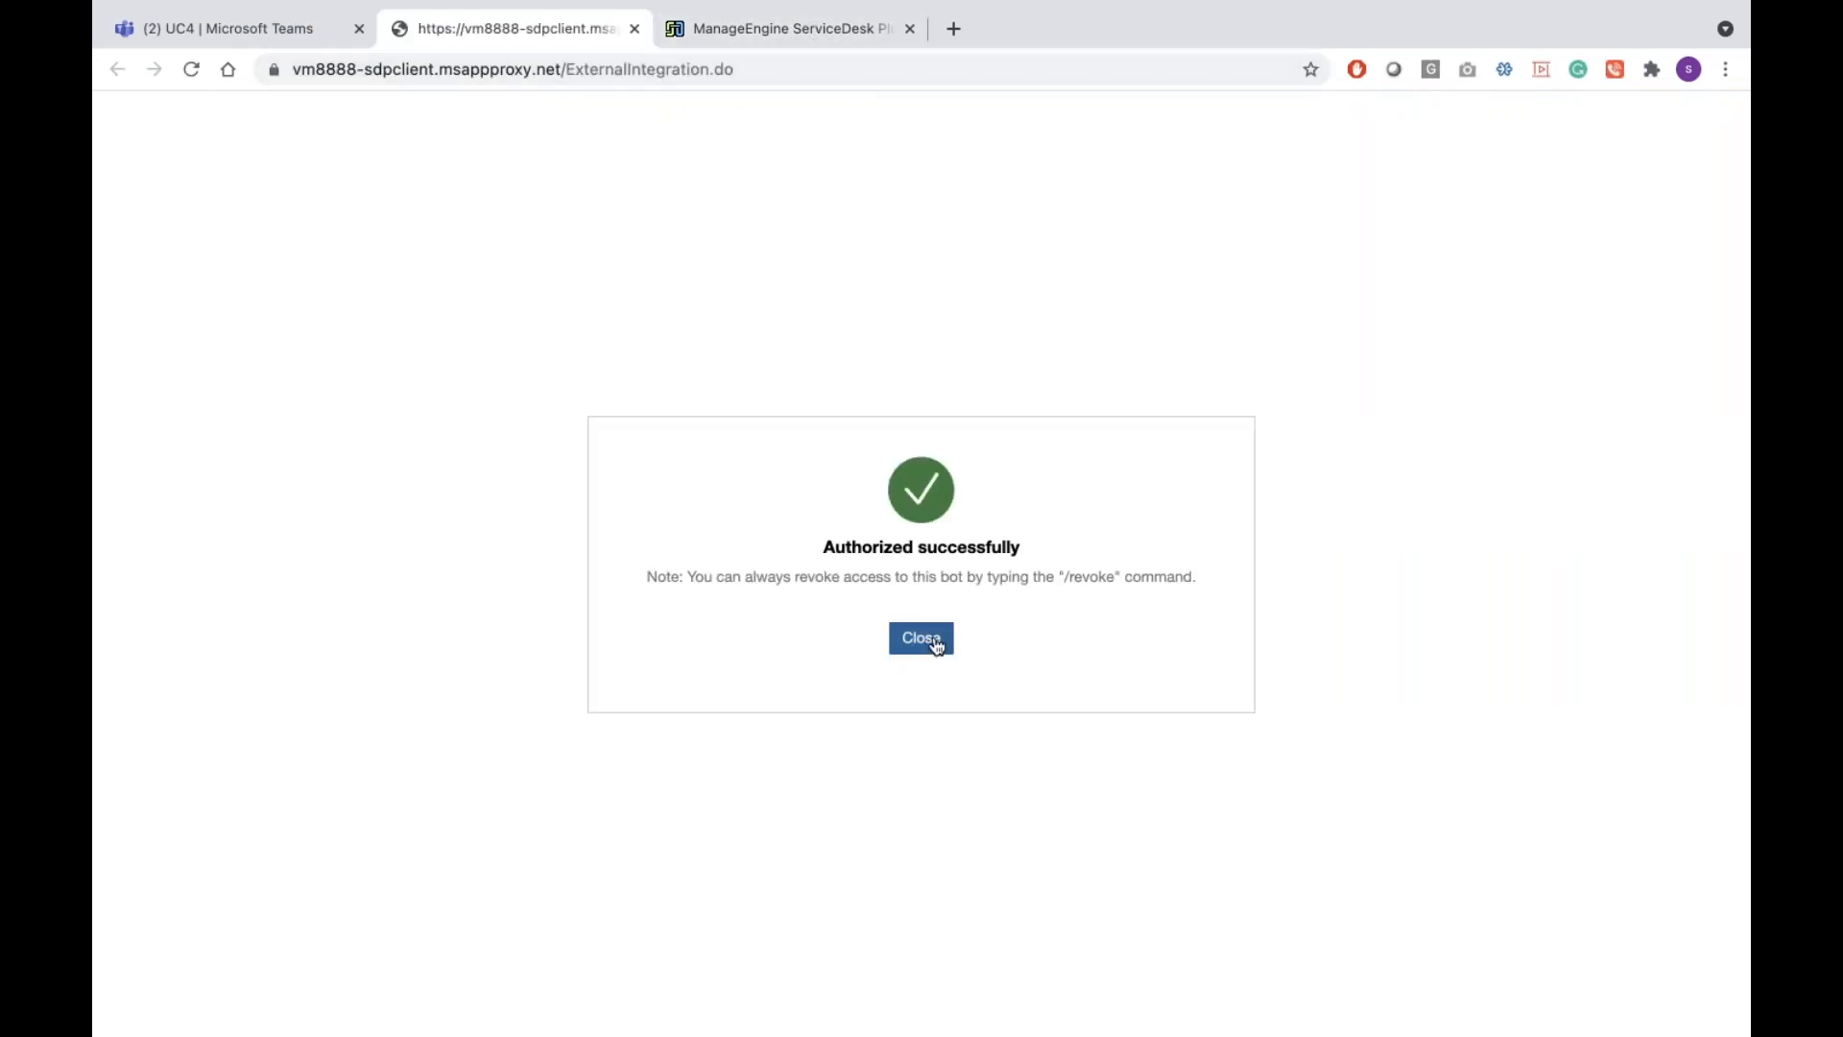
# Close the sign-in success page, check ServiceDesk Plus, and request a technician chat from the bot
pyautogui.click(937, 645)
pyautogui.click(576, 40)
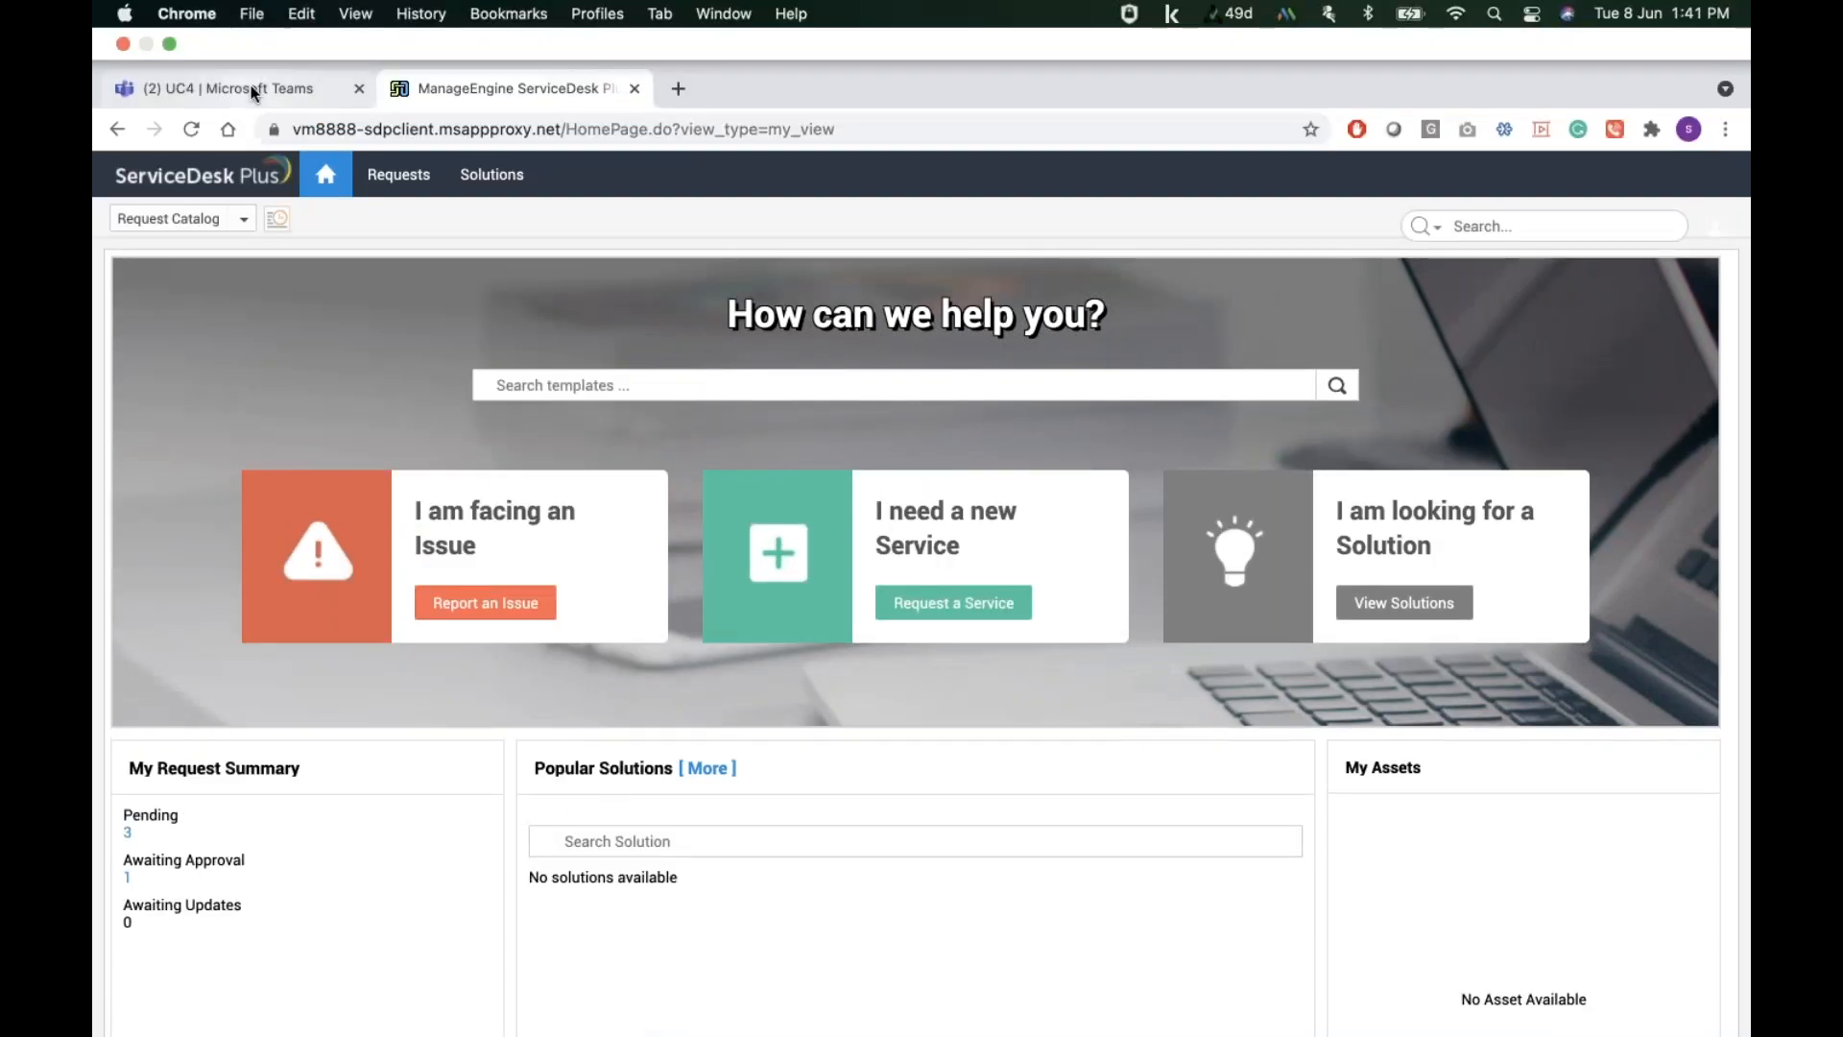
pyautogui.click(255, 26)
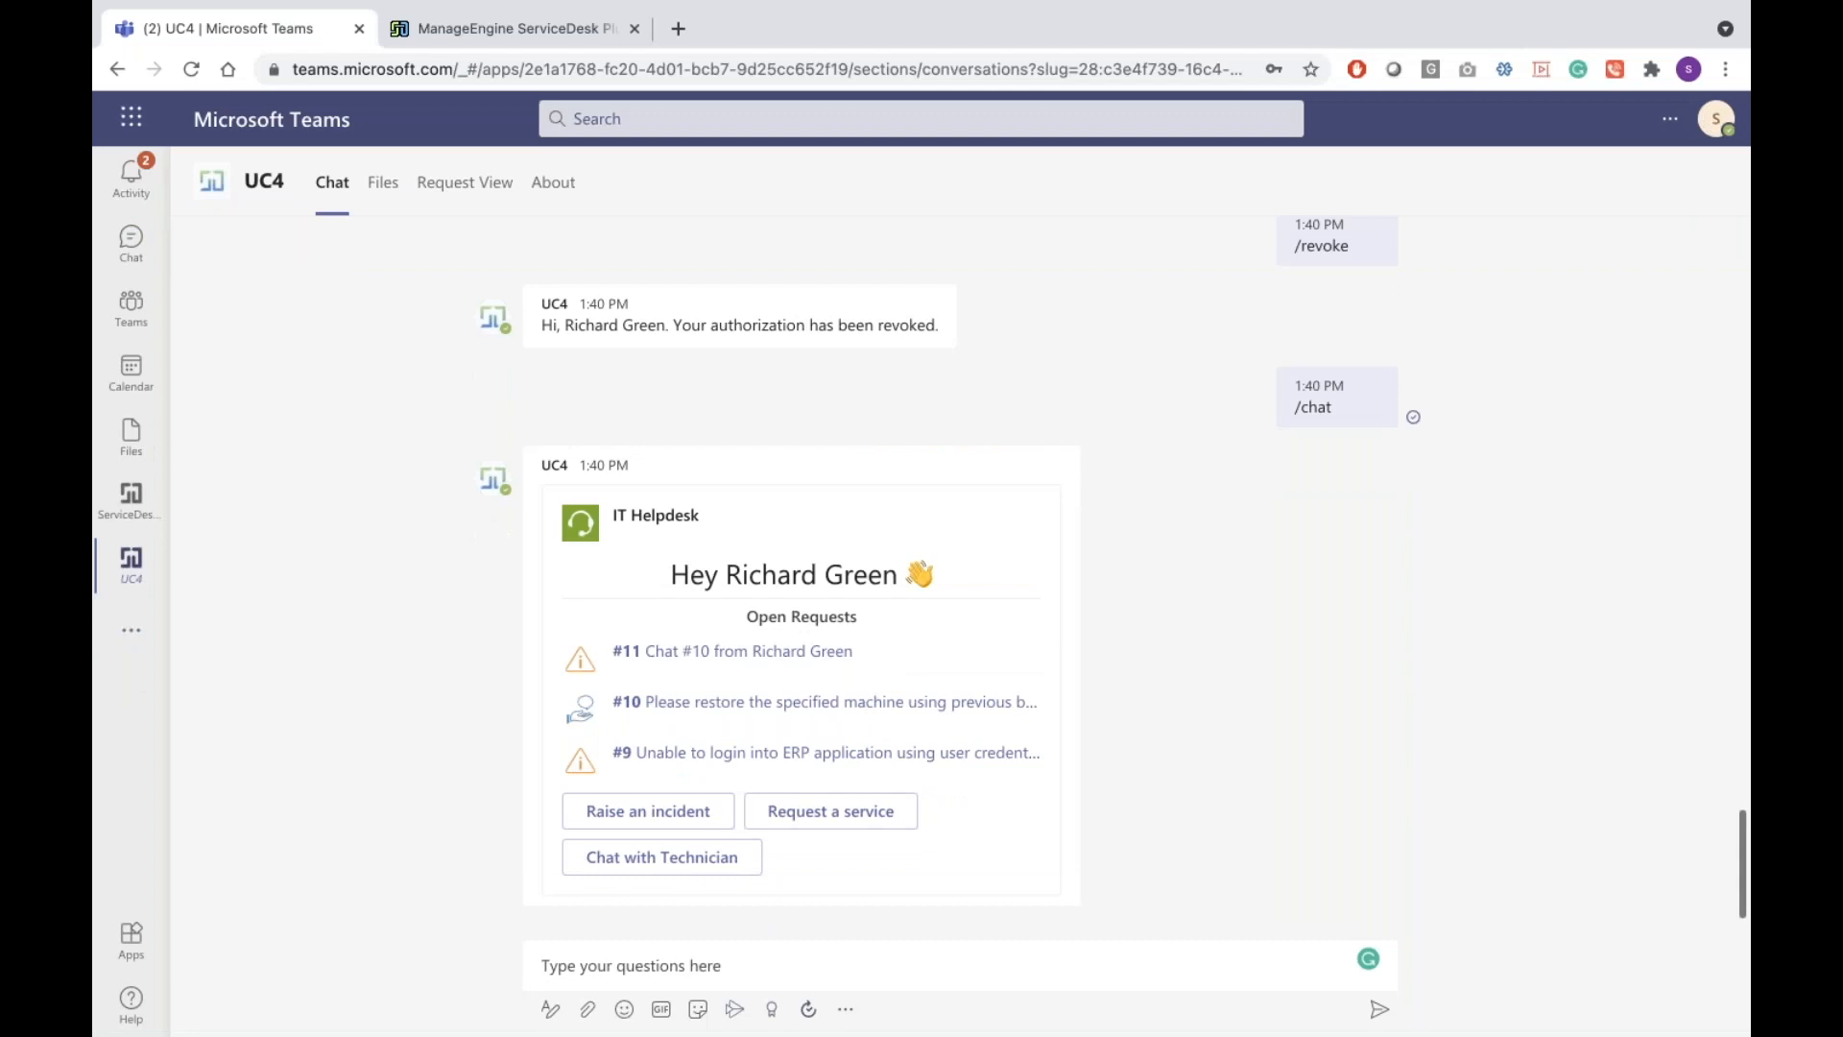
pyautogui.click(706, 859)
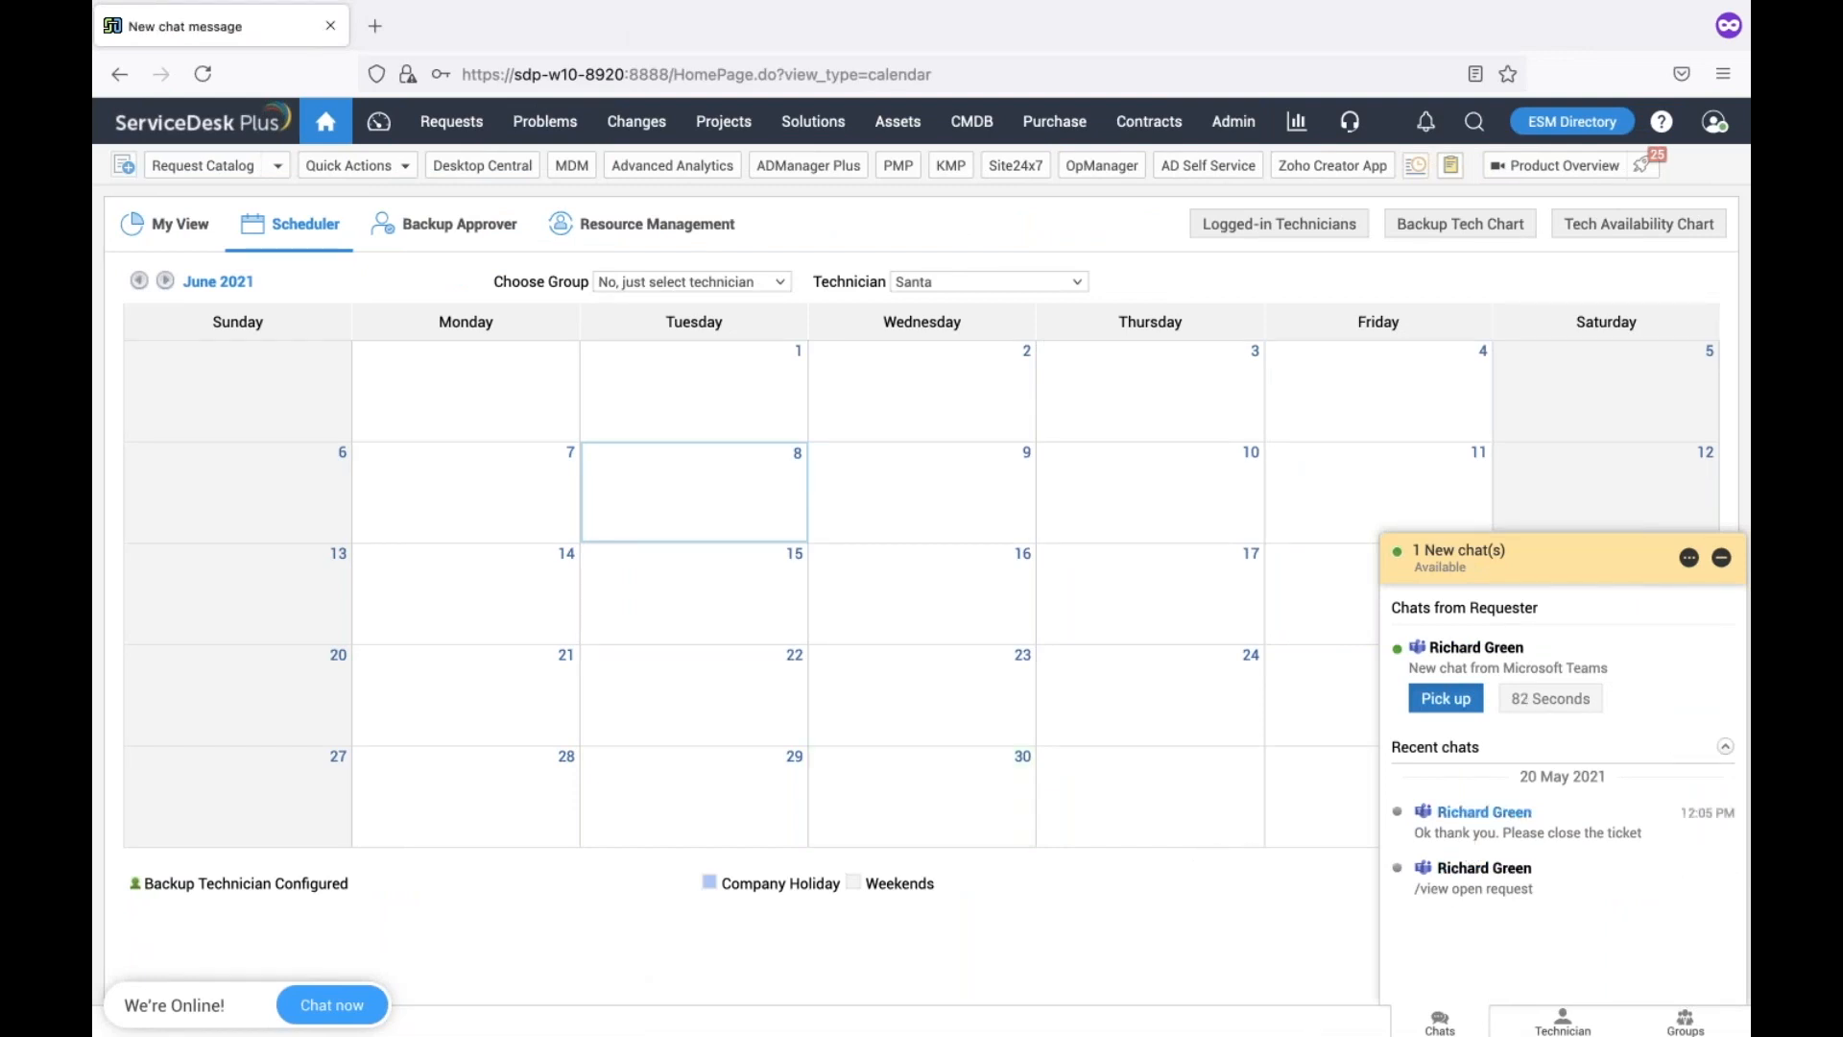
# Pick up the Teams chat in ServiceDesk Plus and greet the requester by name, asking how to help
pyautogui.click(1447, 698)
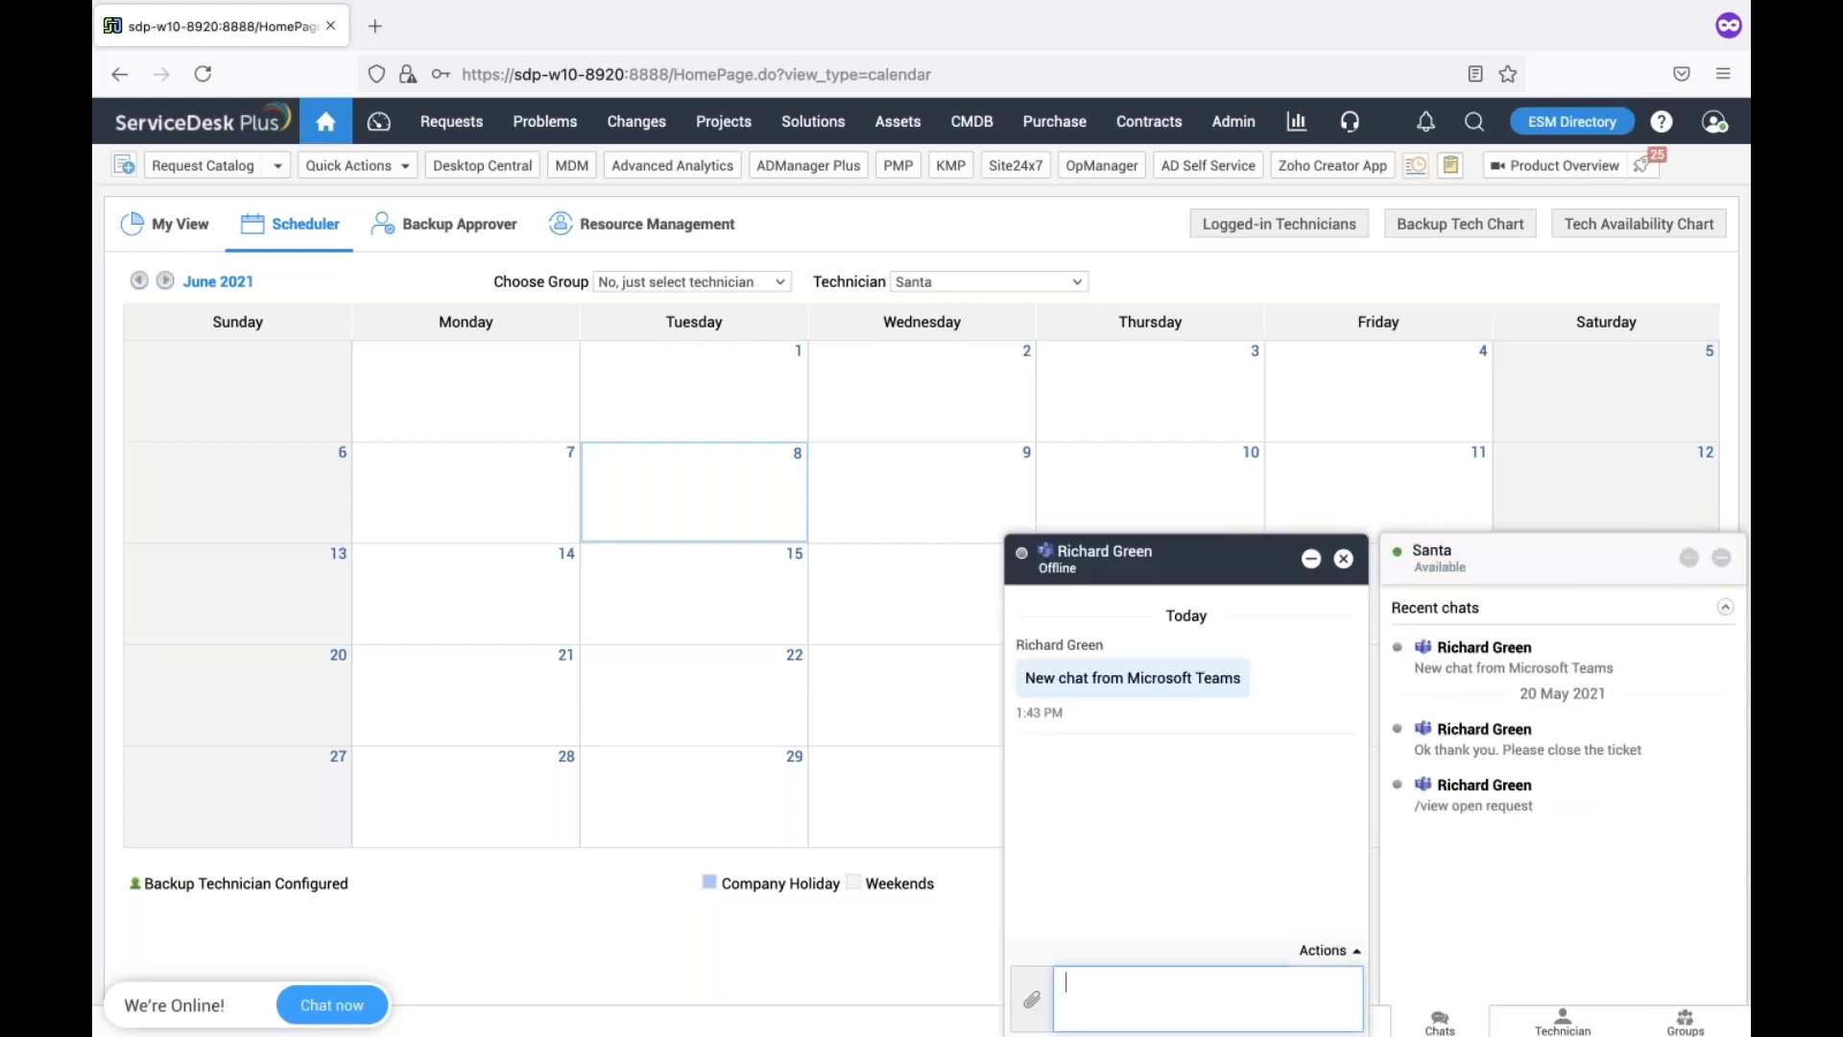
pyautogui.write('Hi Richard how can I help you')
pyautogui.press('Return')
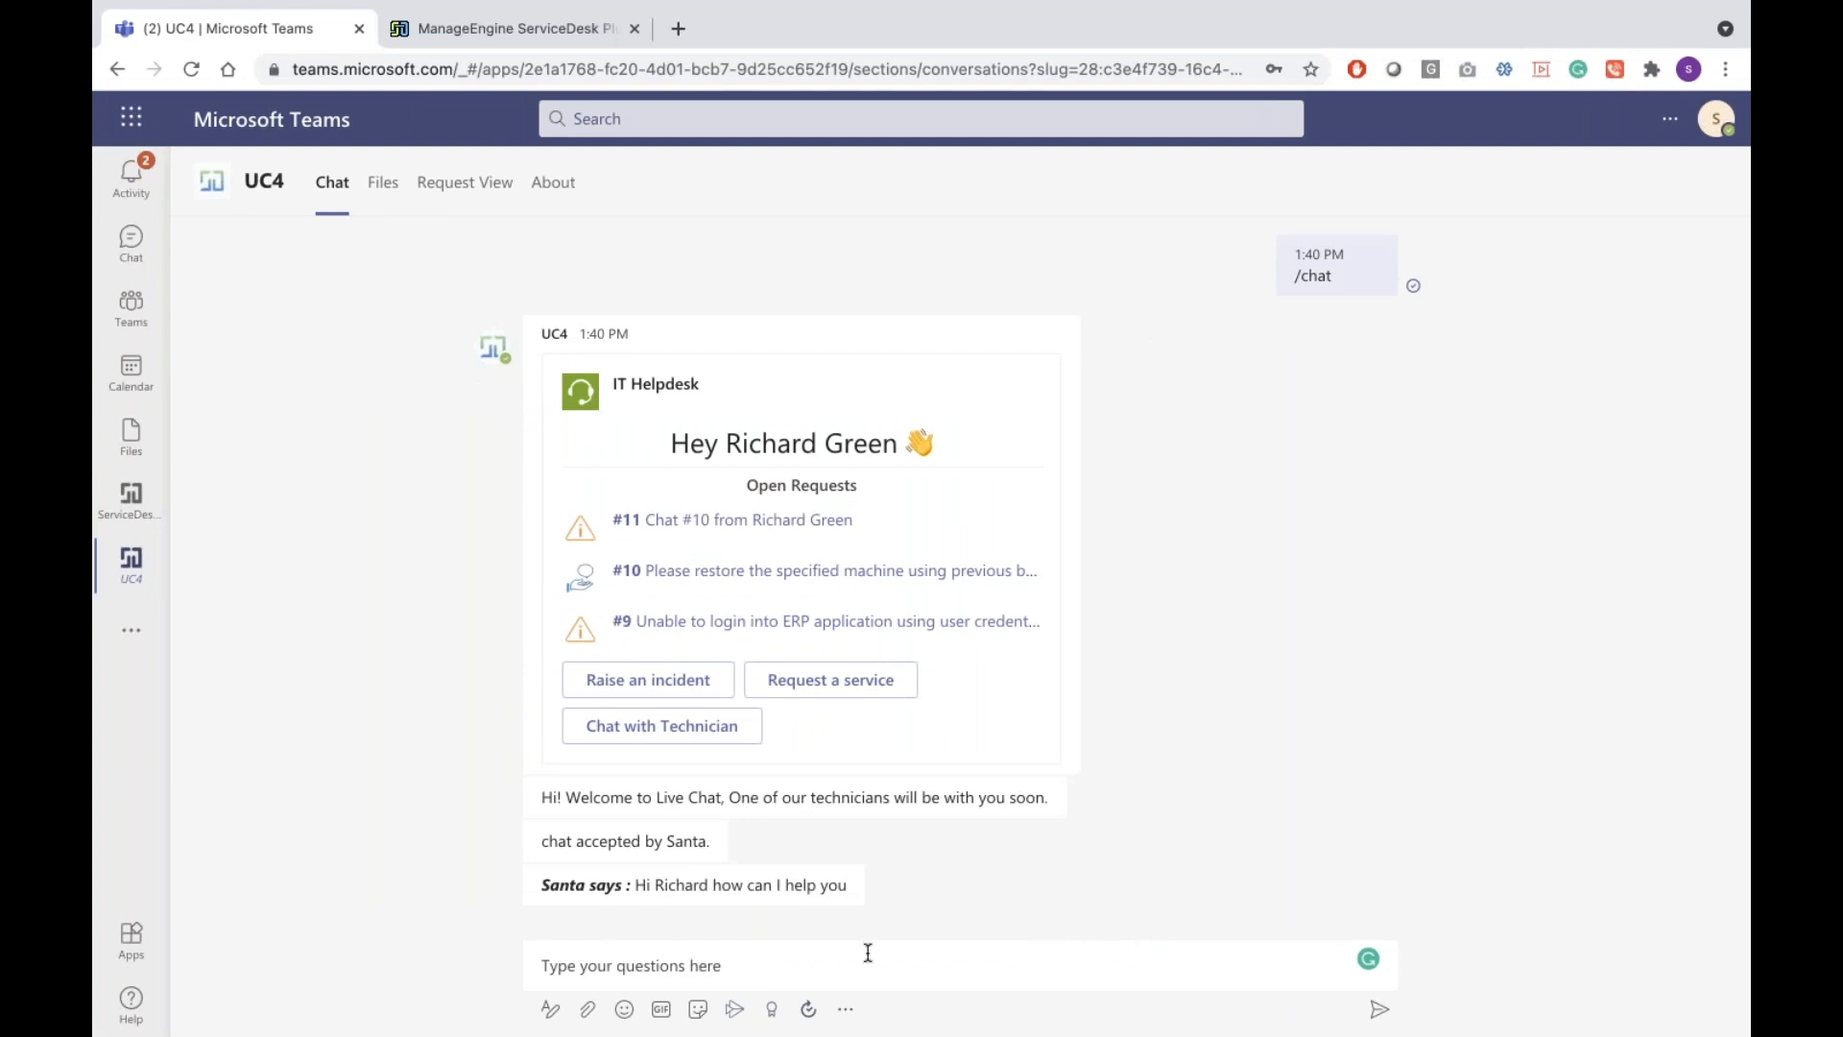
# Send 'I need a new laptop', answer 'Please raise a ticket', then send 'Can you do it for me'
pyautogui.click(849, 953)
pyautogui.write('I need a new laptop')
pyautogui.press('Return')
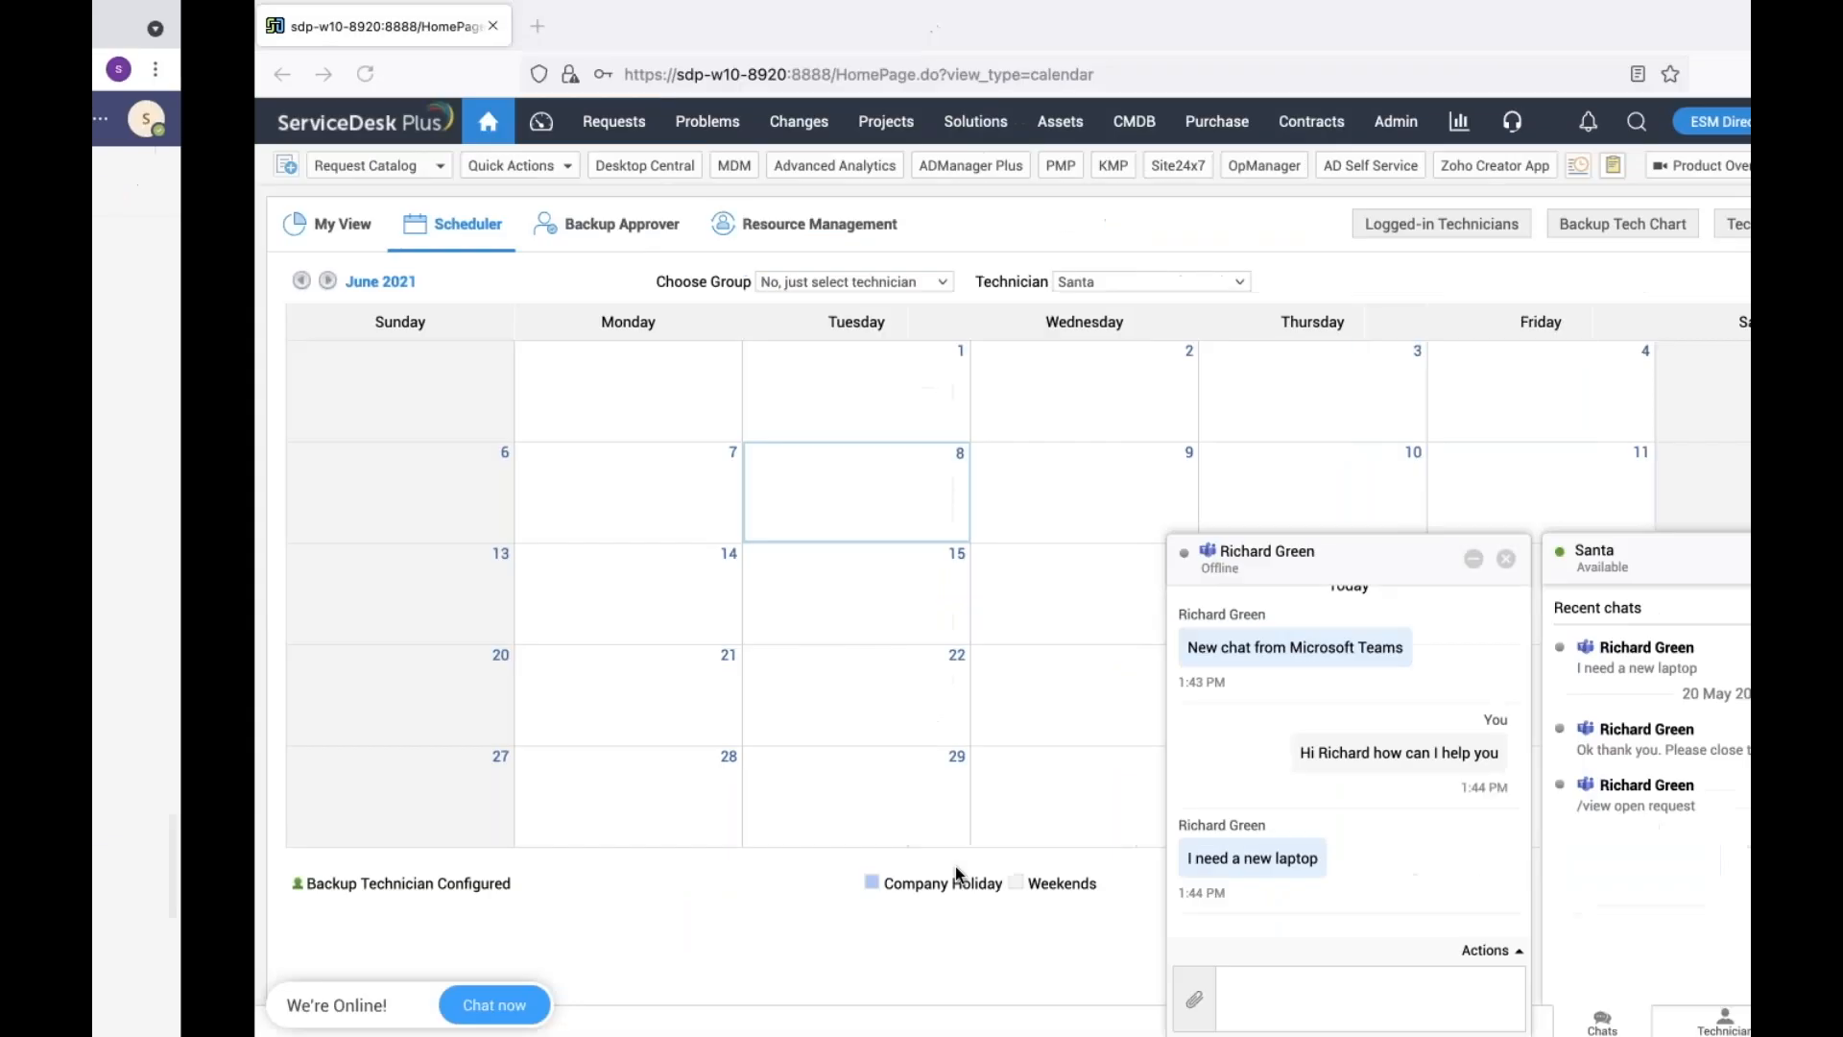
pyautogui.write('Please raise')
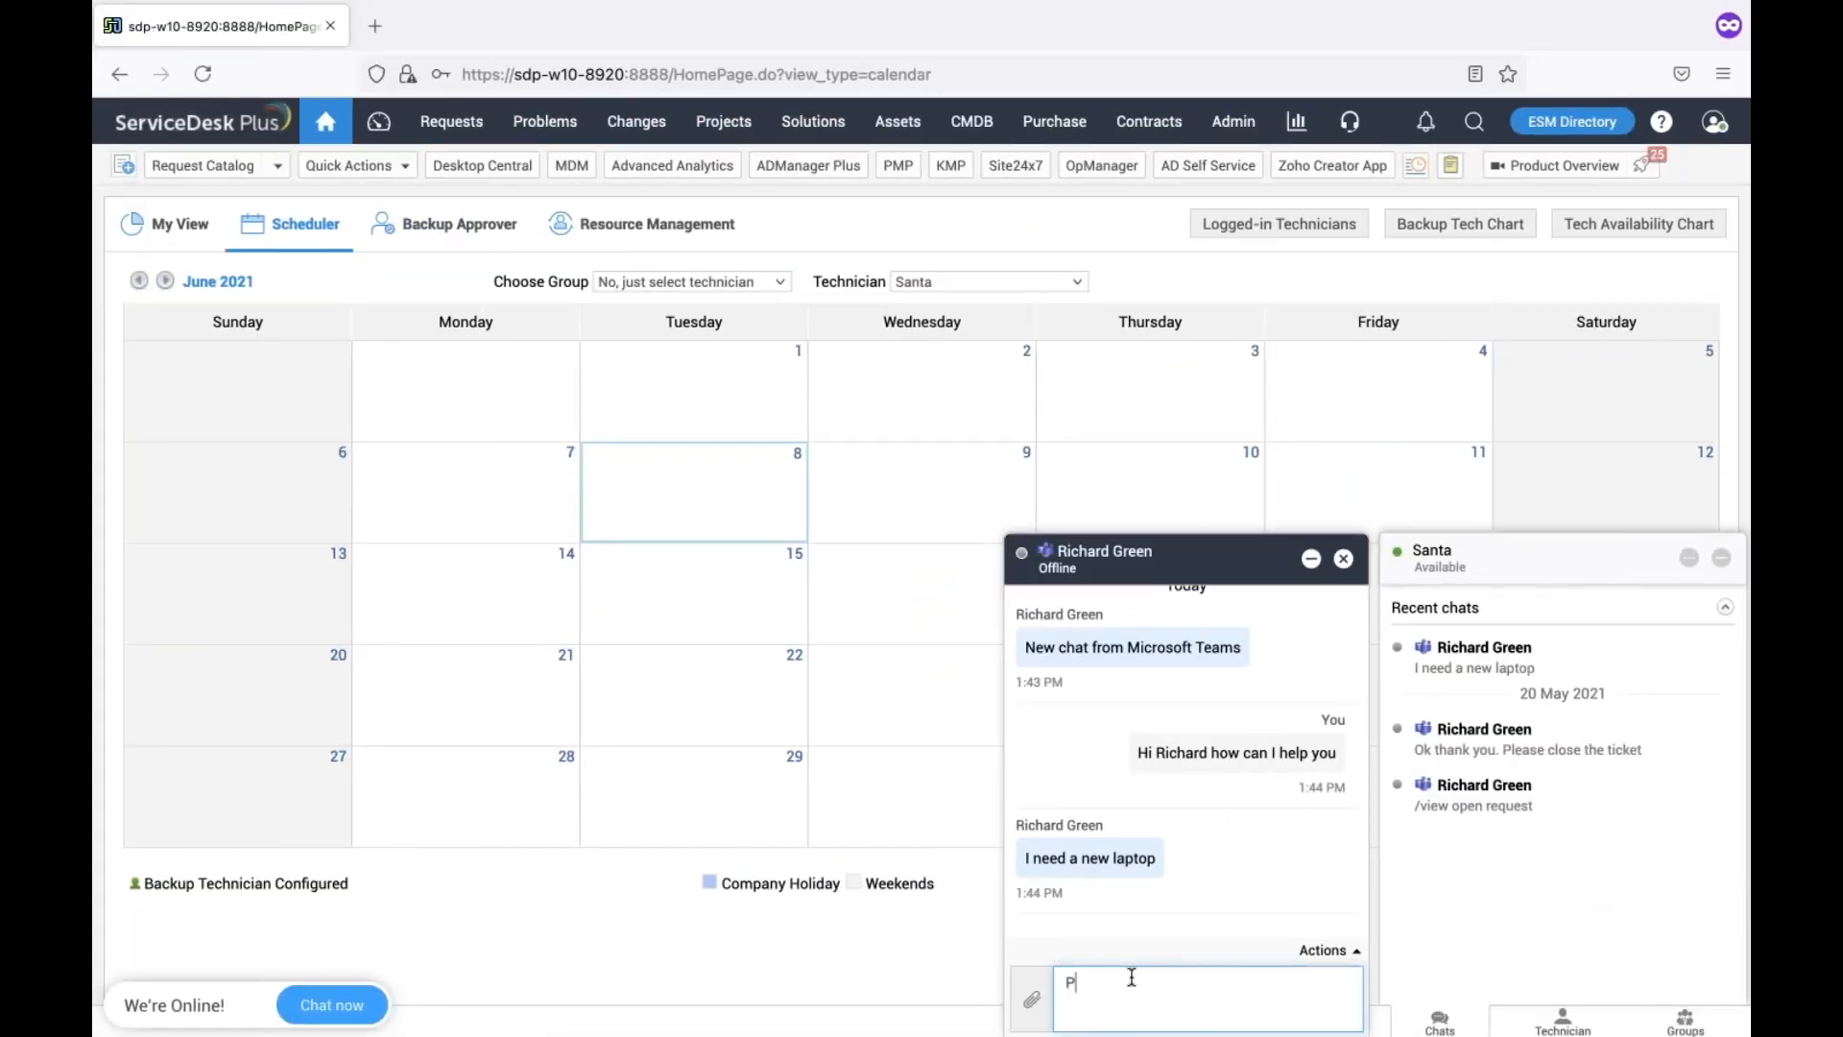
pyautogui.write(' a ticket')
pyautogui.press('Return')
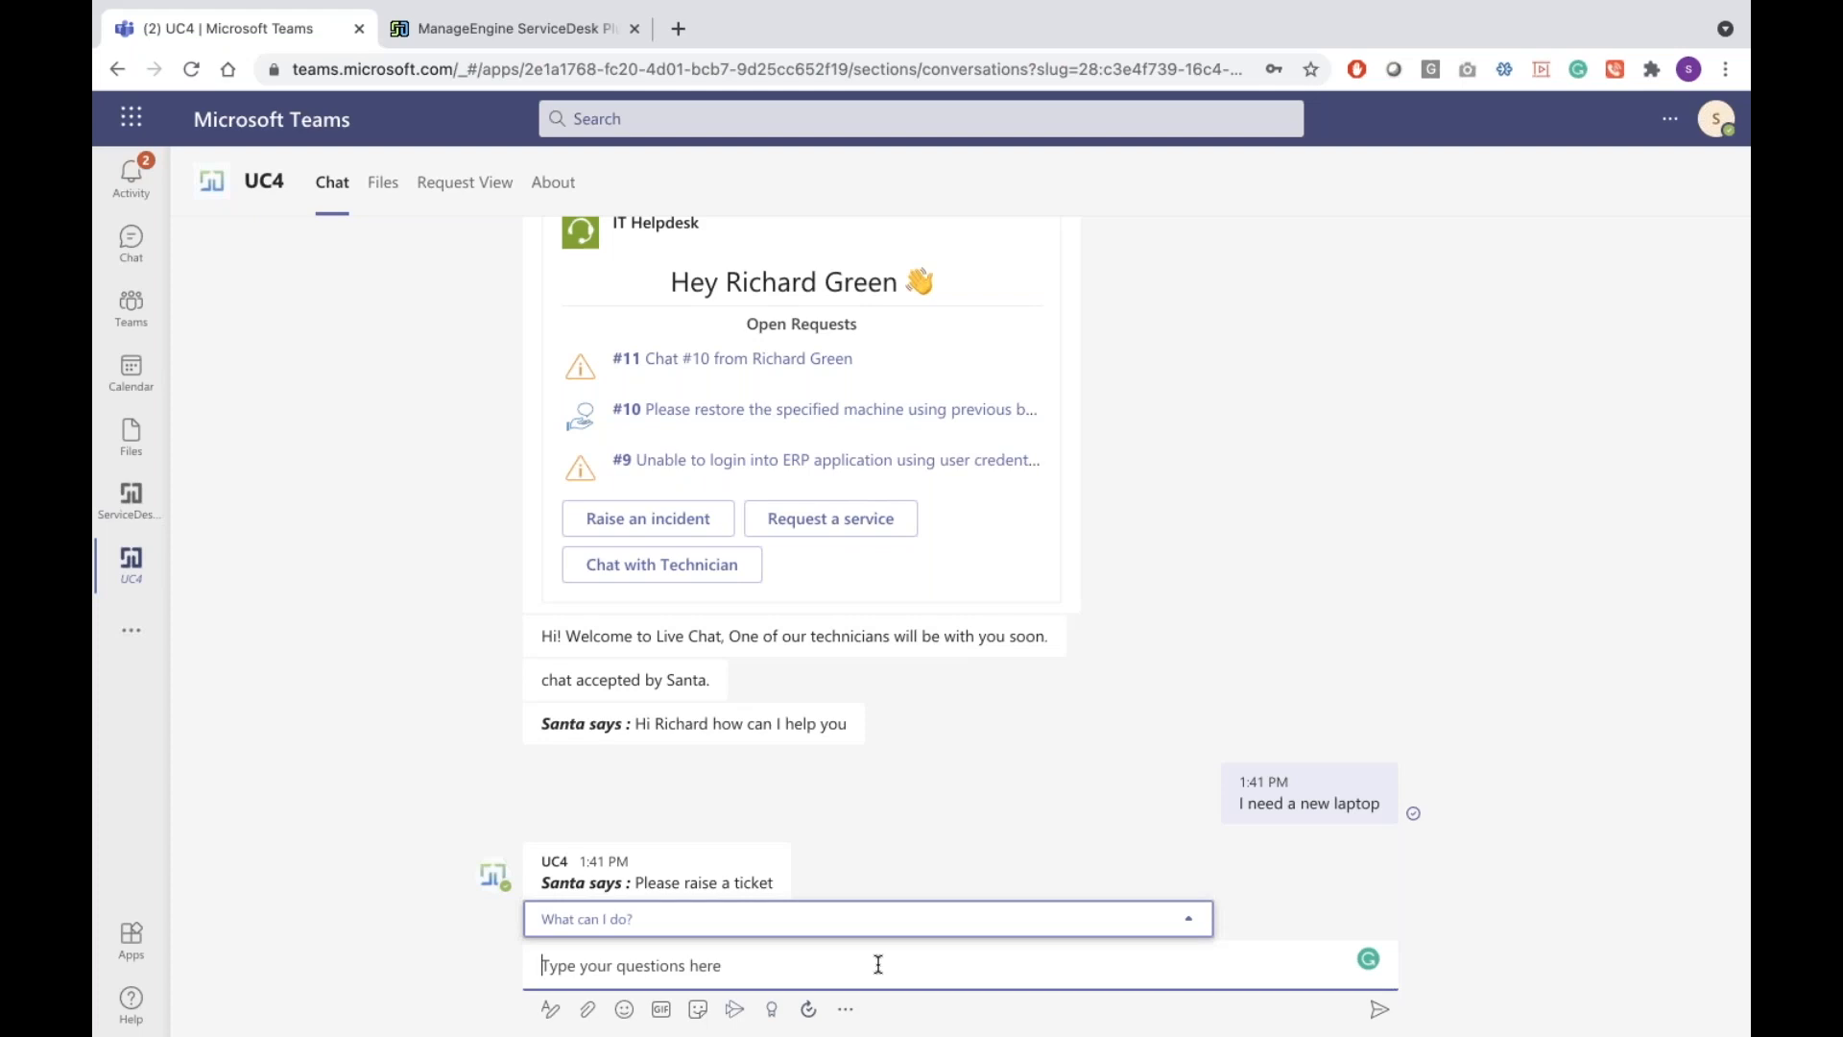
pyautogui.write('Can you do it for me')
pyautogui.press('Return')
pyautogui.hotkey('ctrl', 'Right')
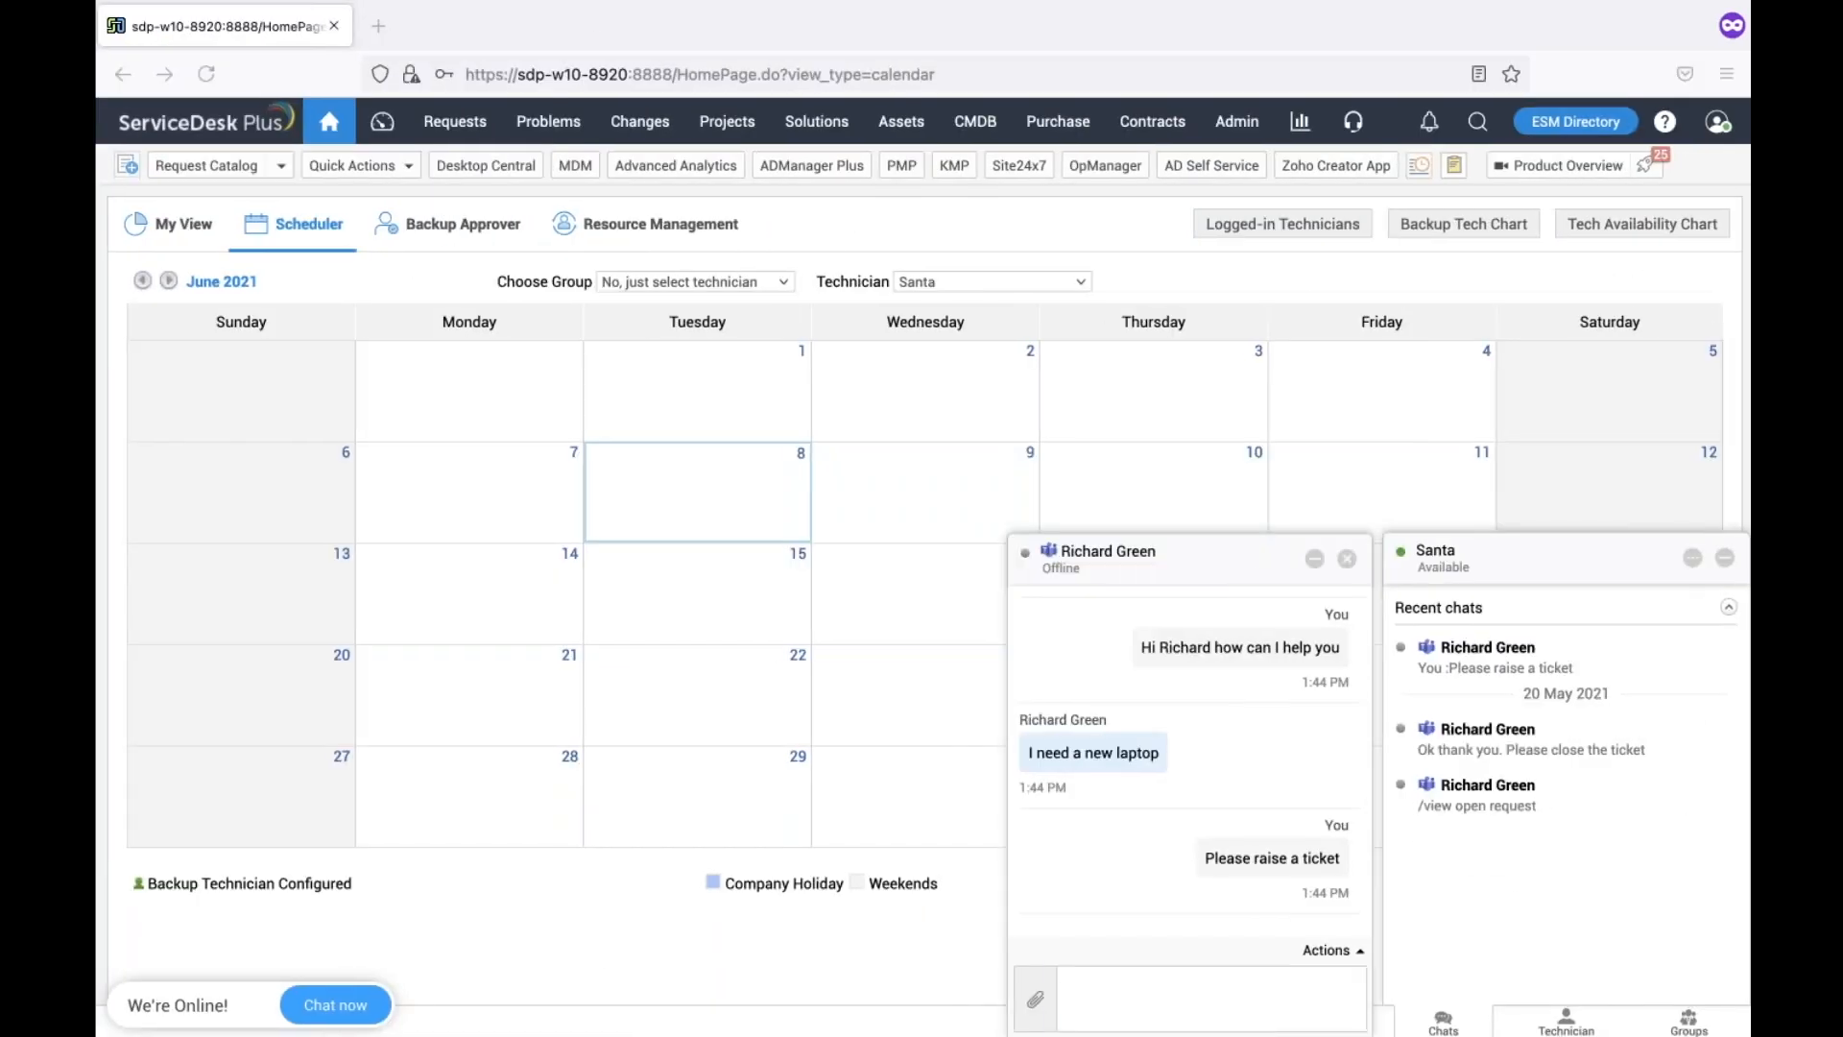
# Reply 'I am creating the ticket and I am closing the chat' and end the chat session
pyautogui.click(1222, 971)
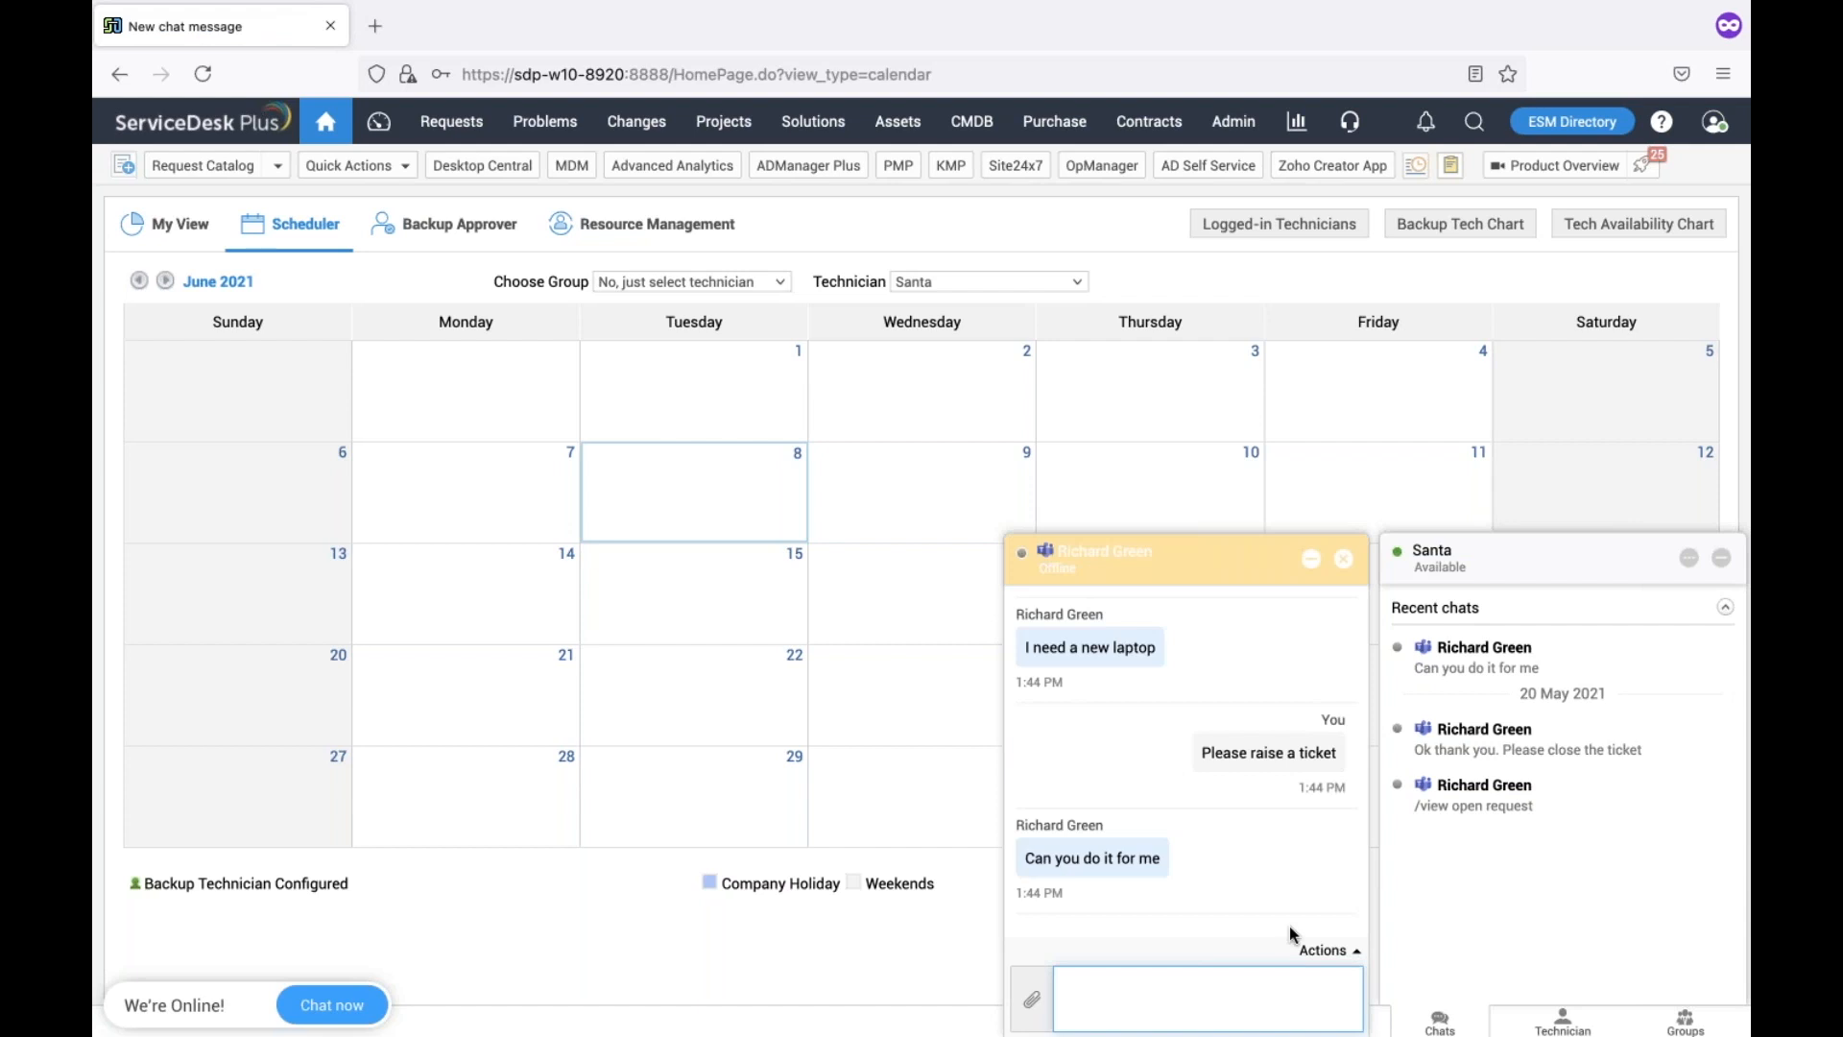
pyautogui.click(1342, 951)
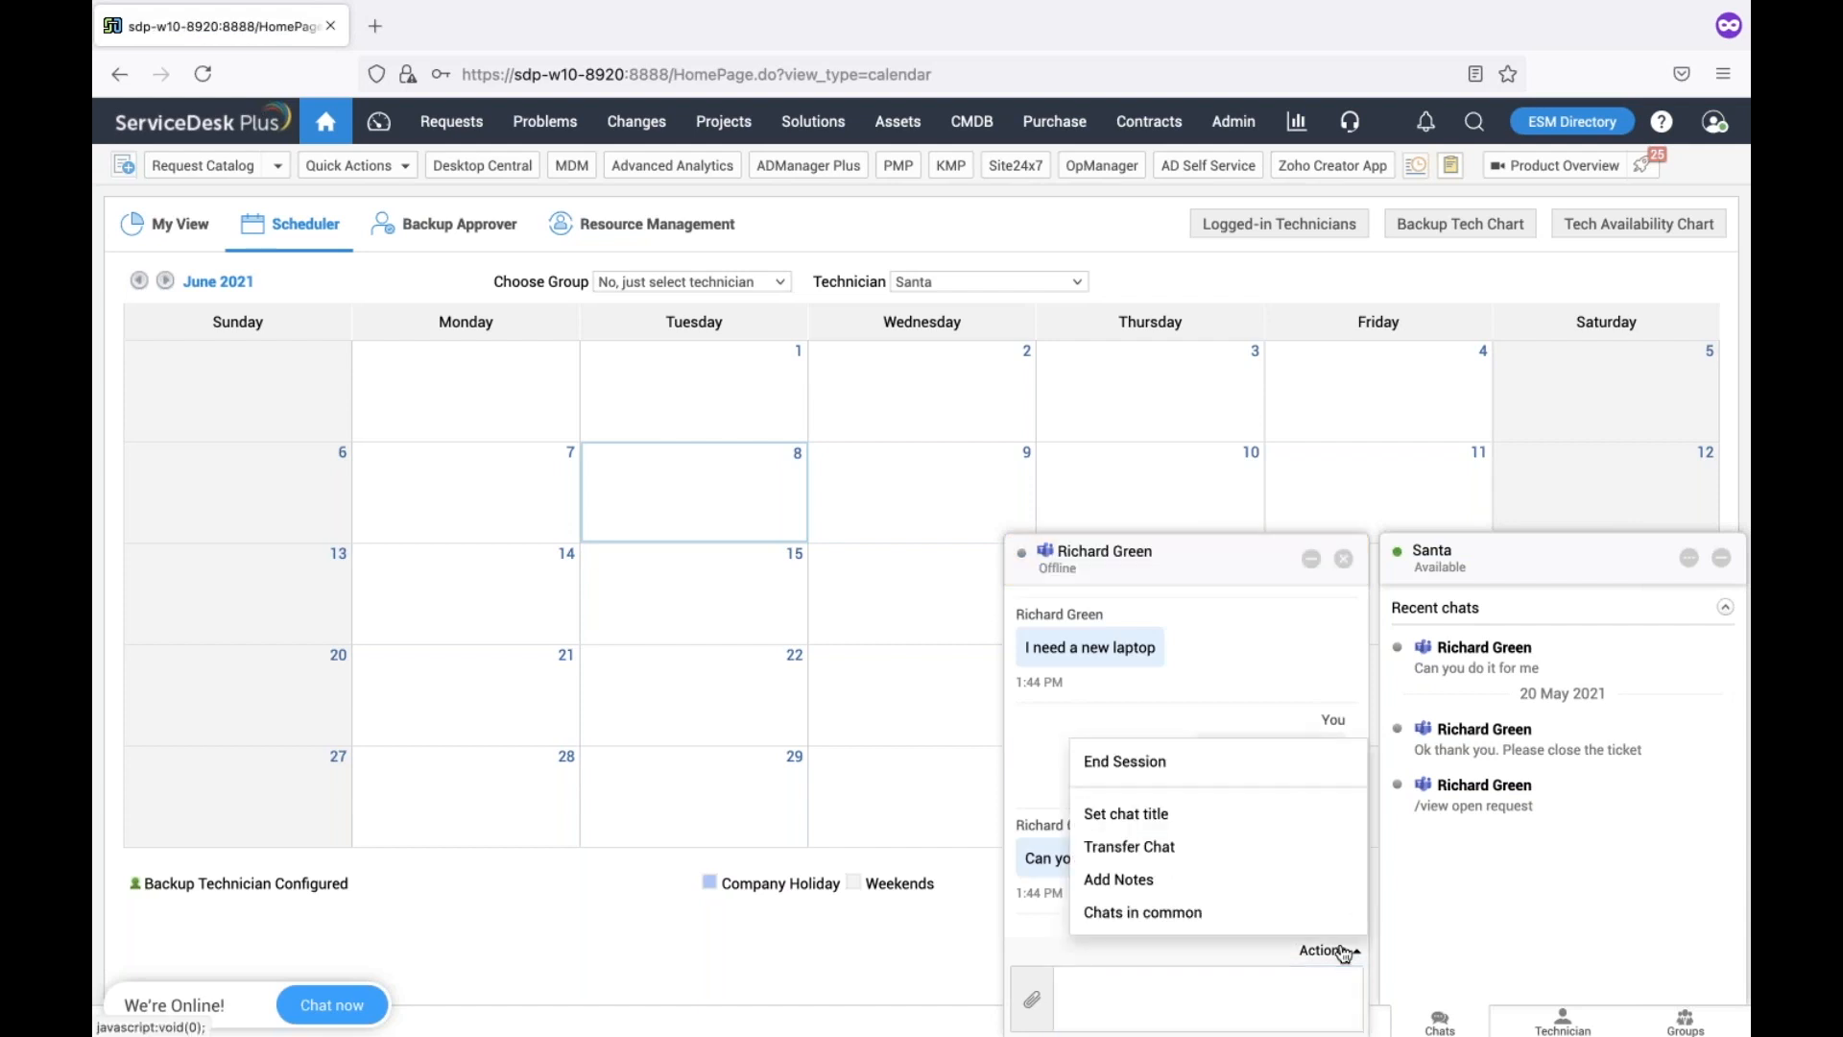
pyautogui.click(1228, 974)
pyautogui.write('Ok I wil')
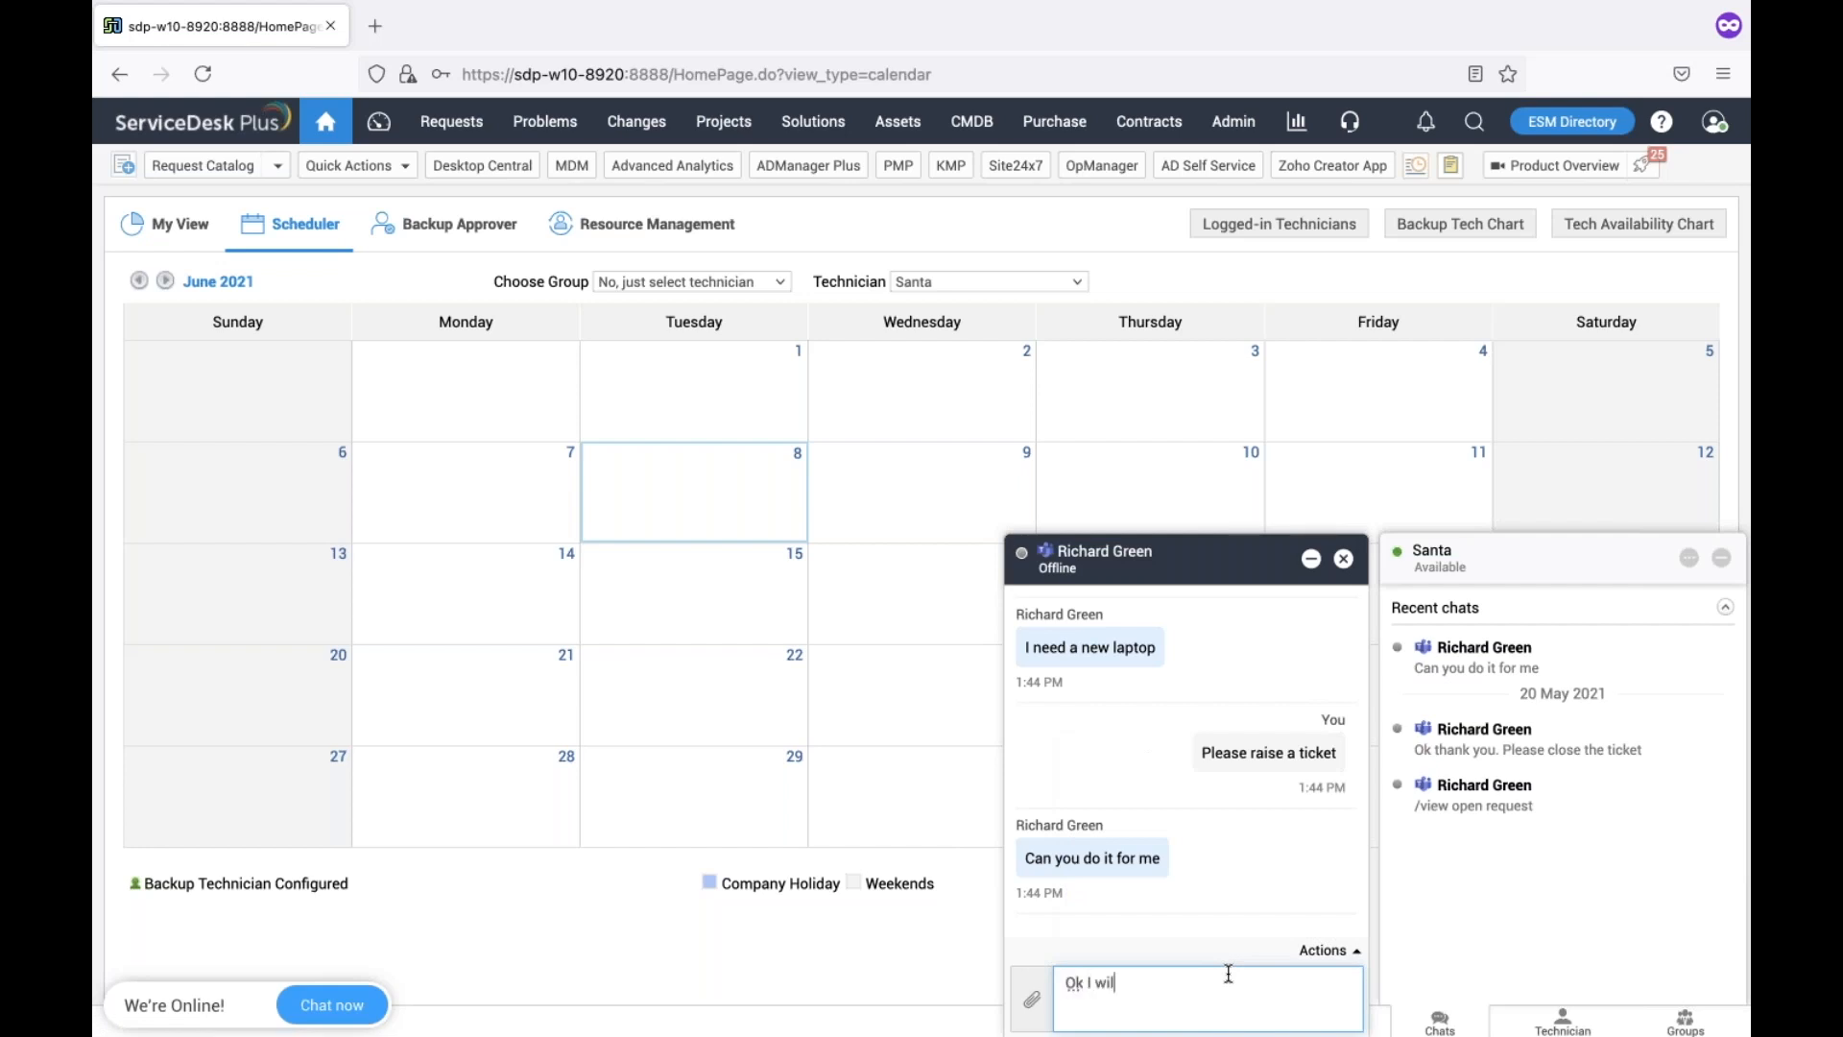
pyautogui.write('l cereate the tivcket and i am clocing the')
pyautogui.hotkey('ctrl', 'a')
pyautogui.write('I am creating the ticket and I am closing the chat')
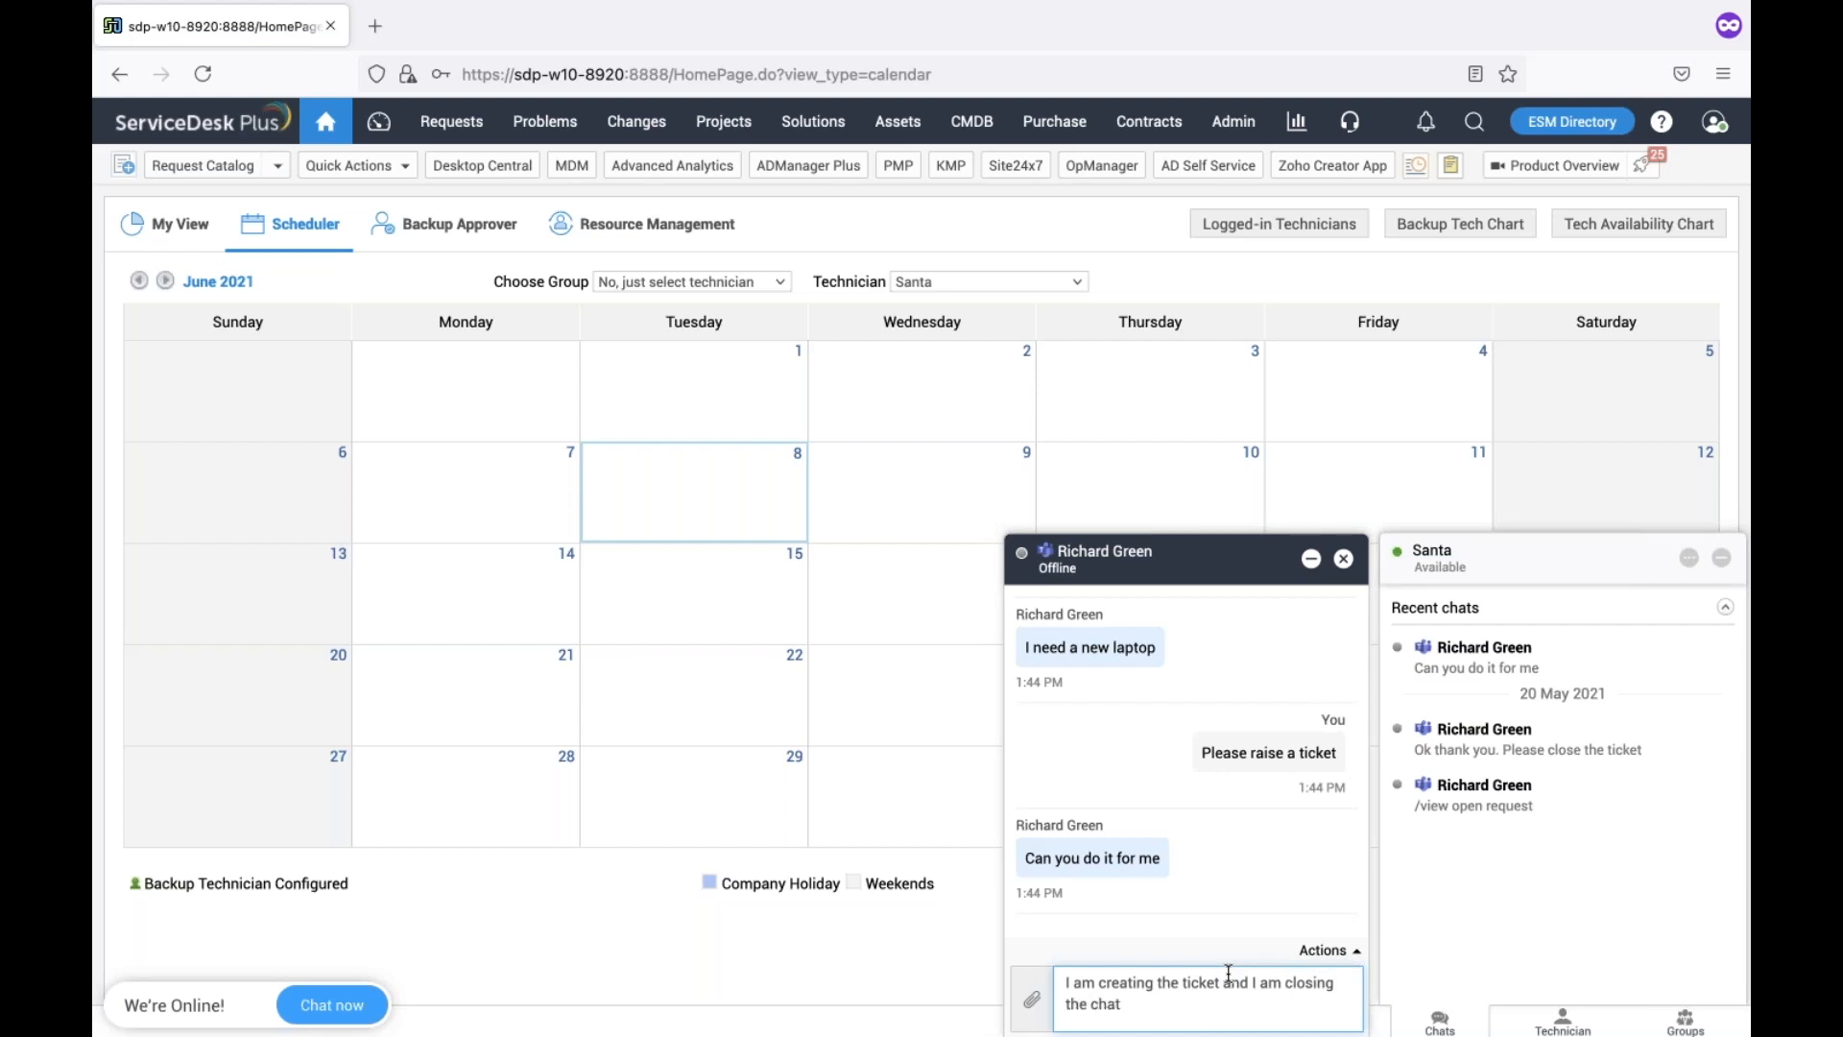
pyautogui.press('Return')
pyautogui.click(1326, 953)
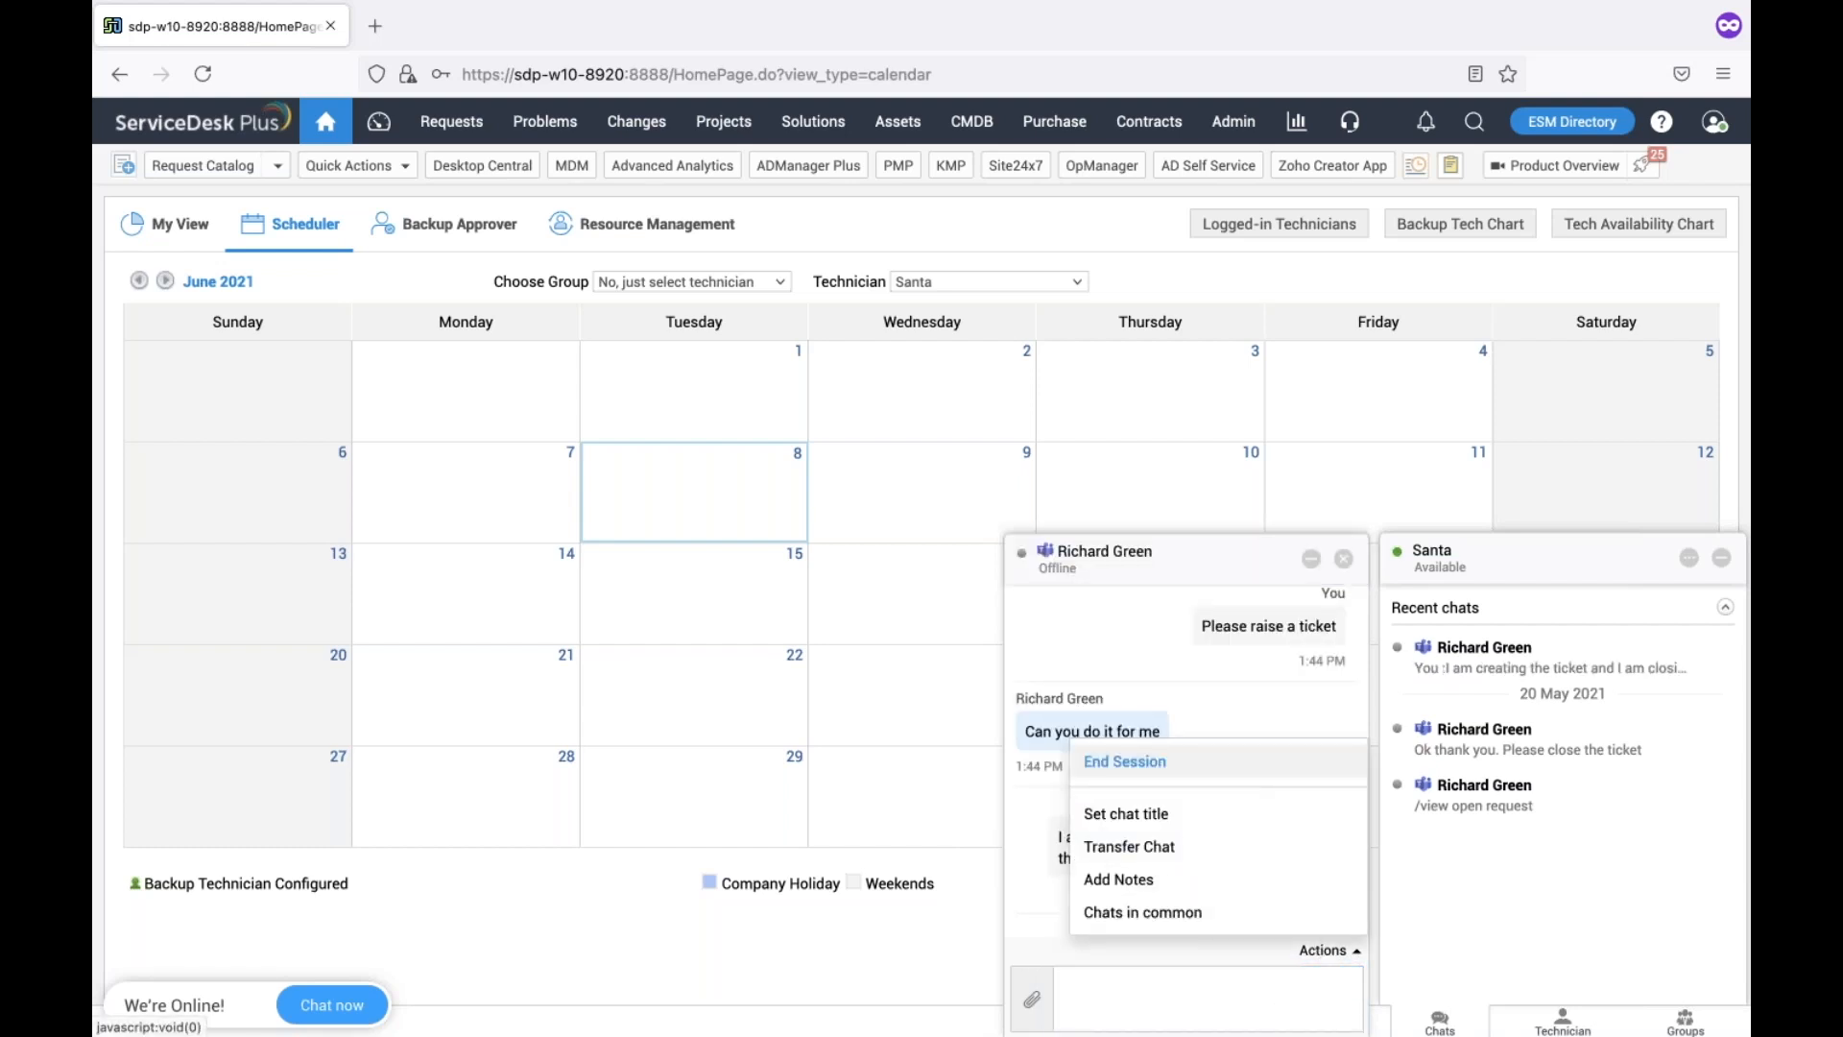
pyautogui.click(1125, 761)
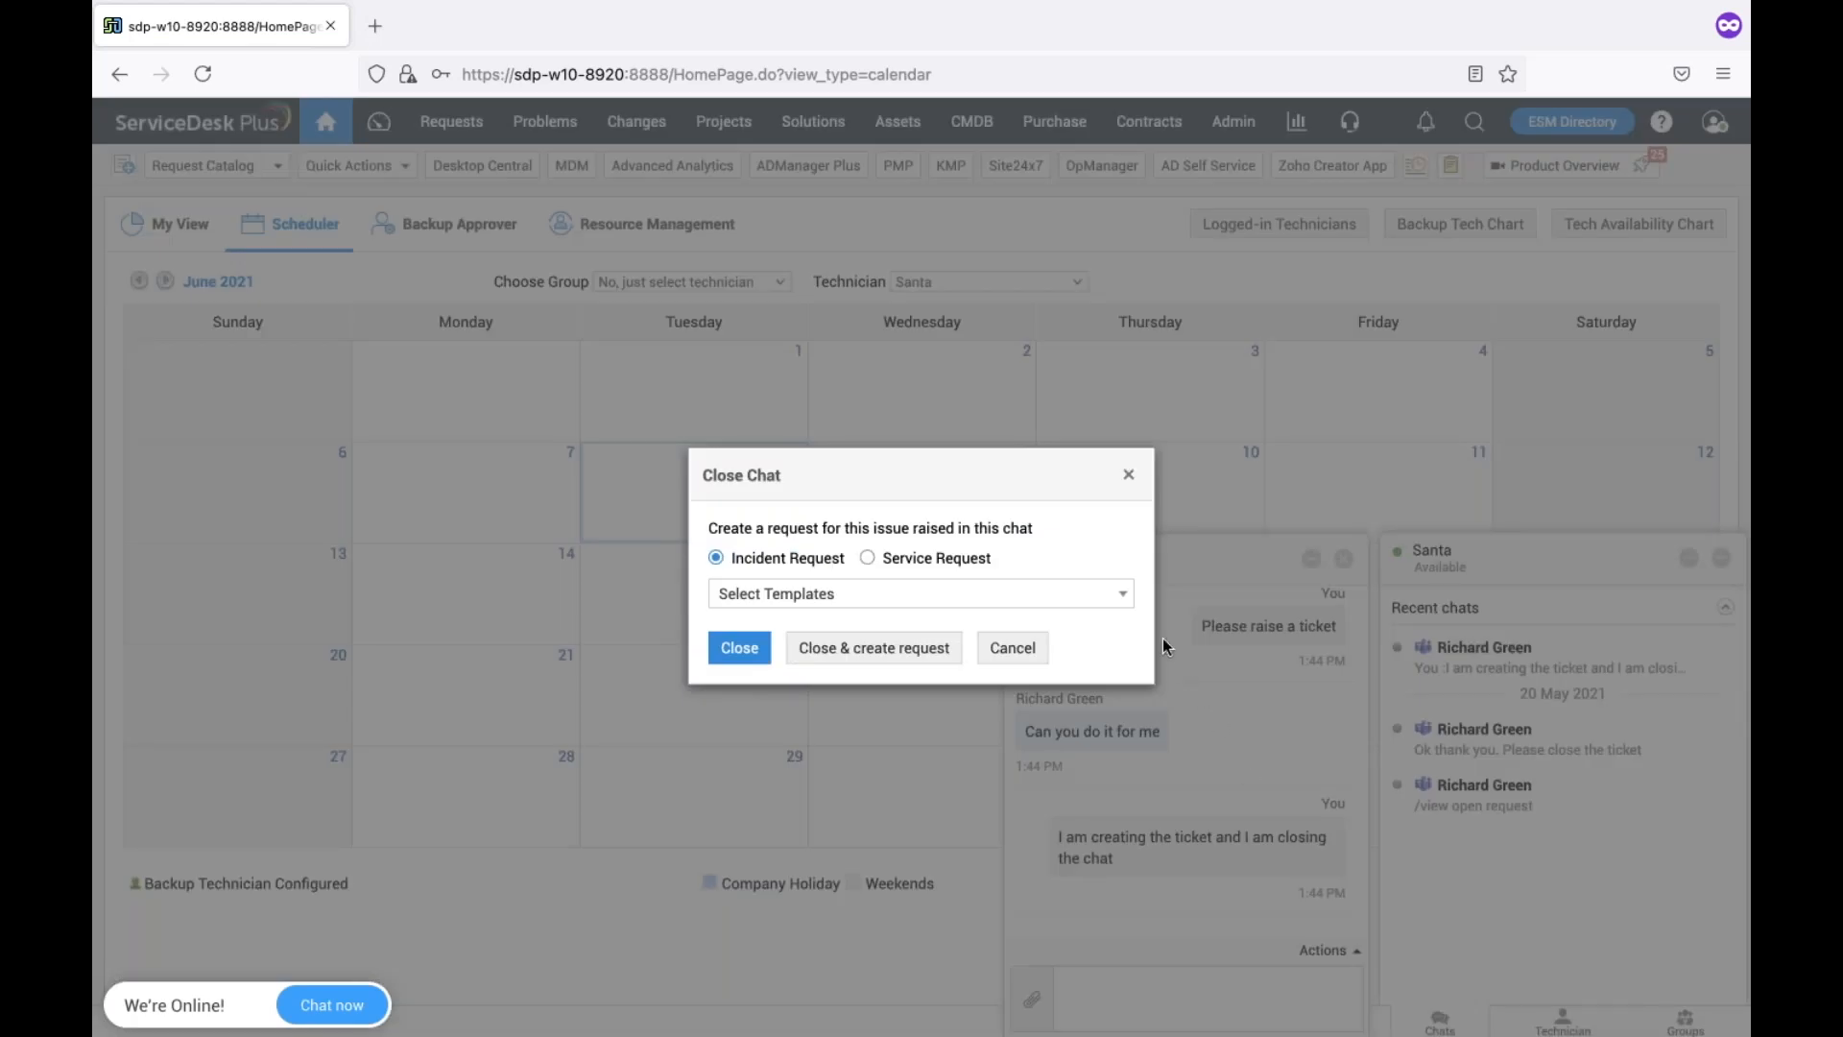
# Close the chat as a service request using the Request a Laptop template
pyautogui.click(868, 557)
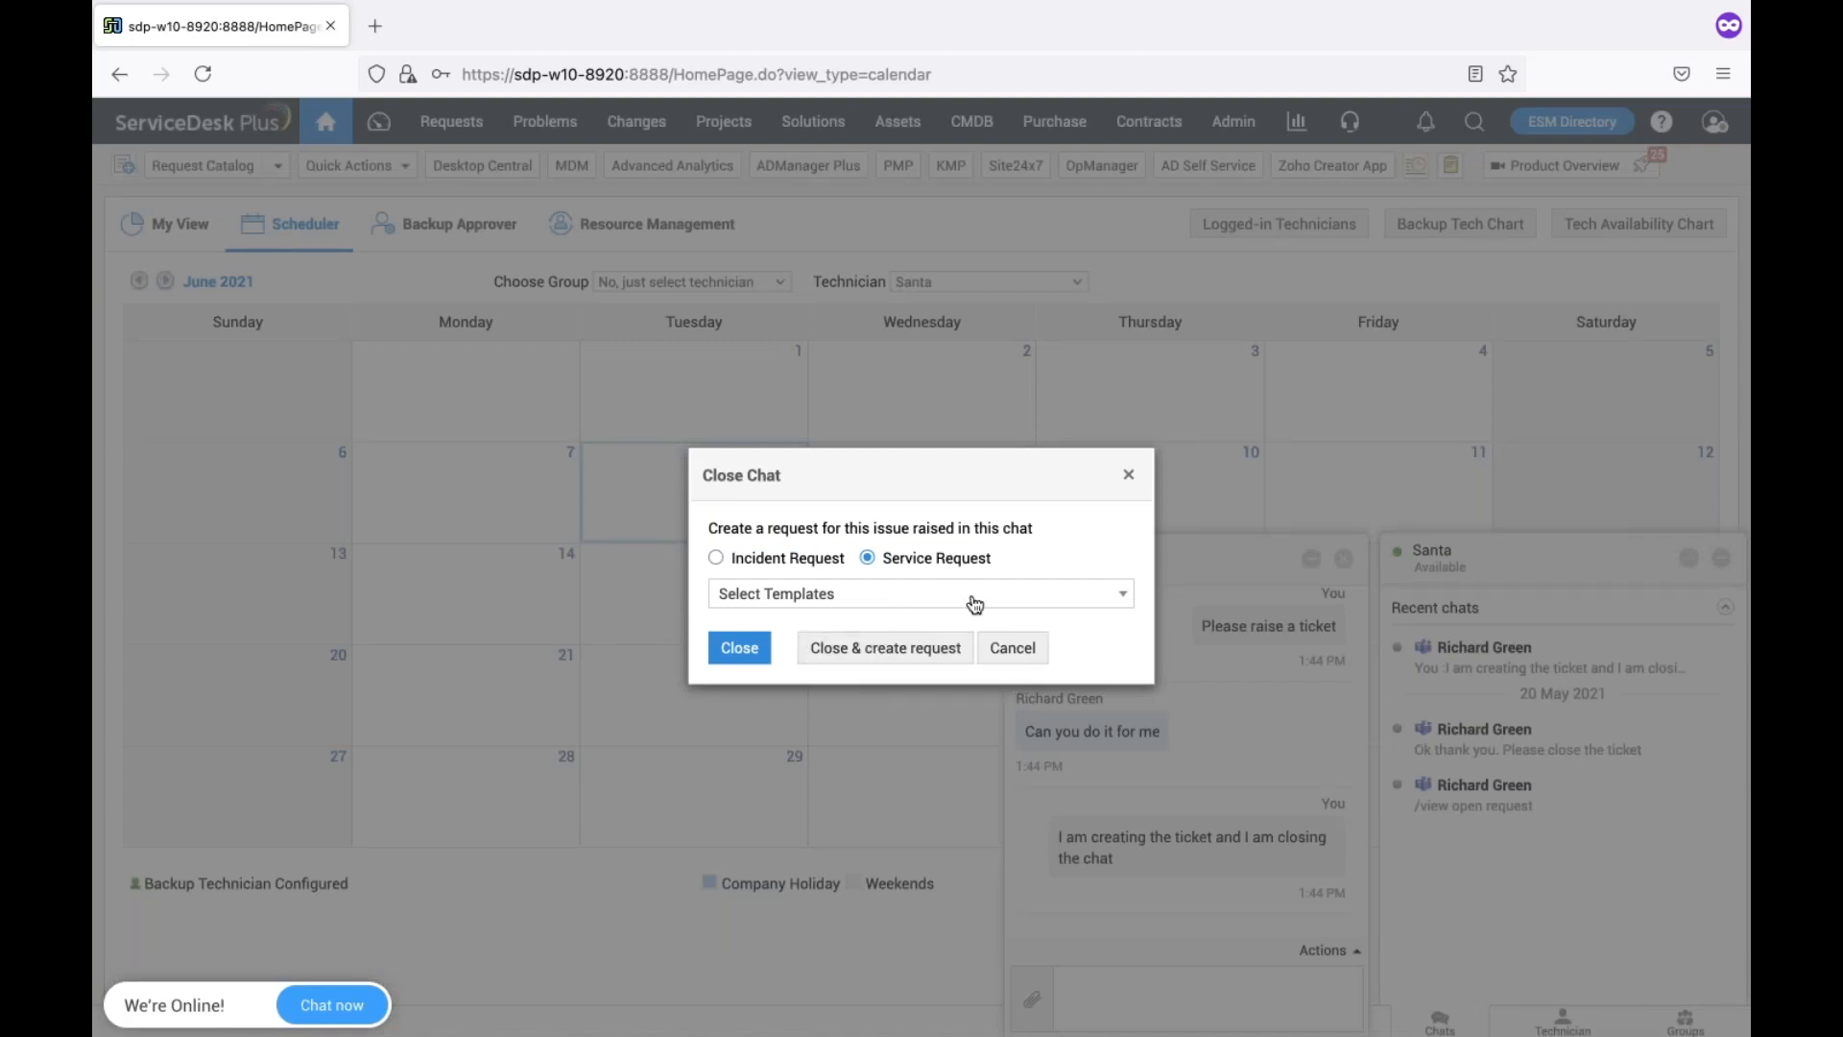
pyautogui.click(971, 595)
pyautogui.write('lpa')
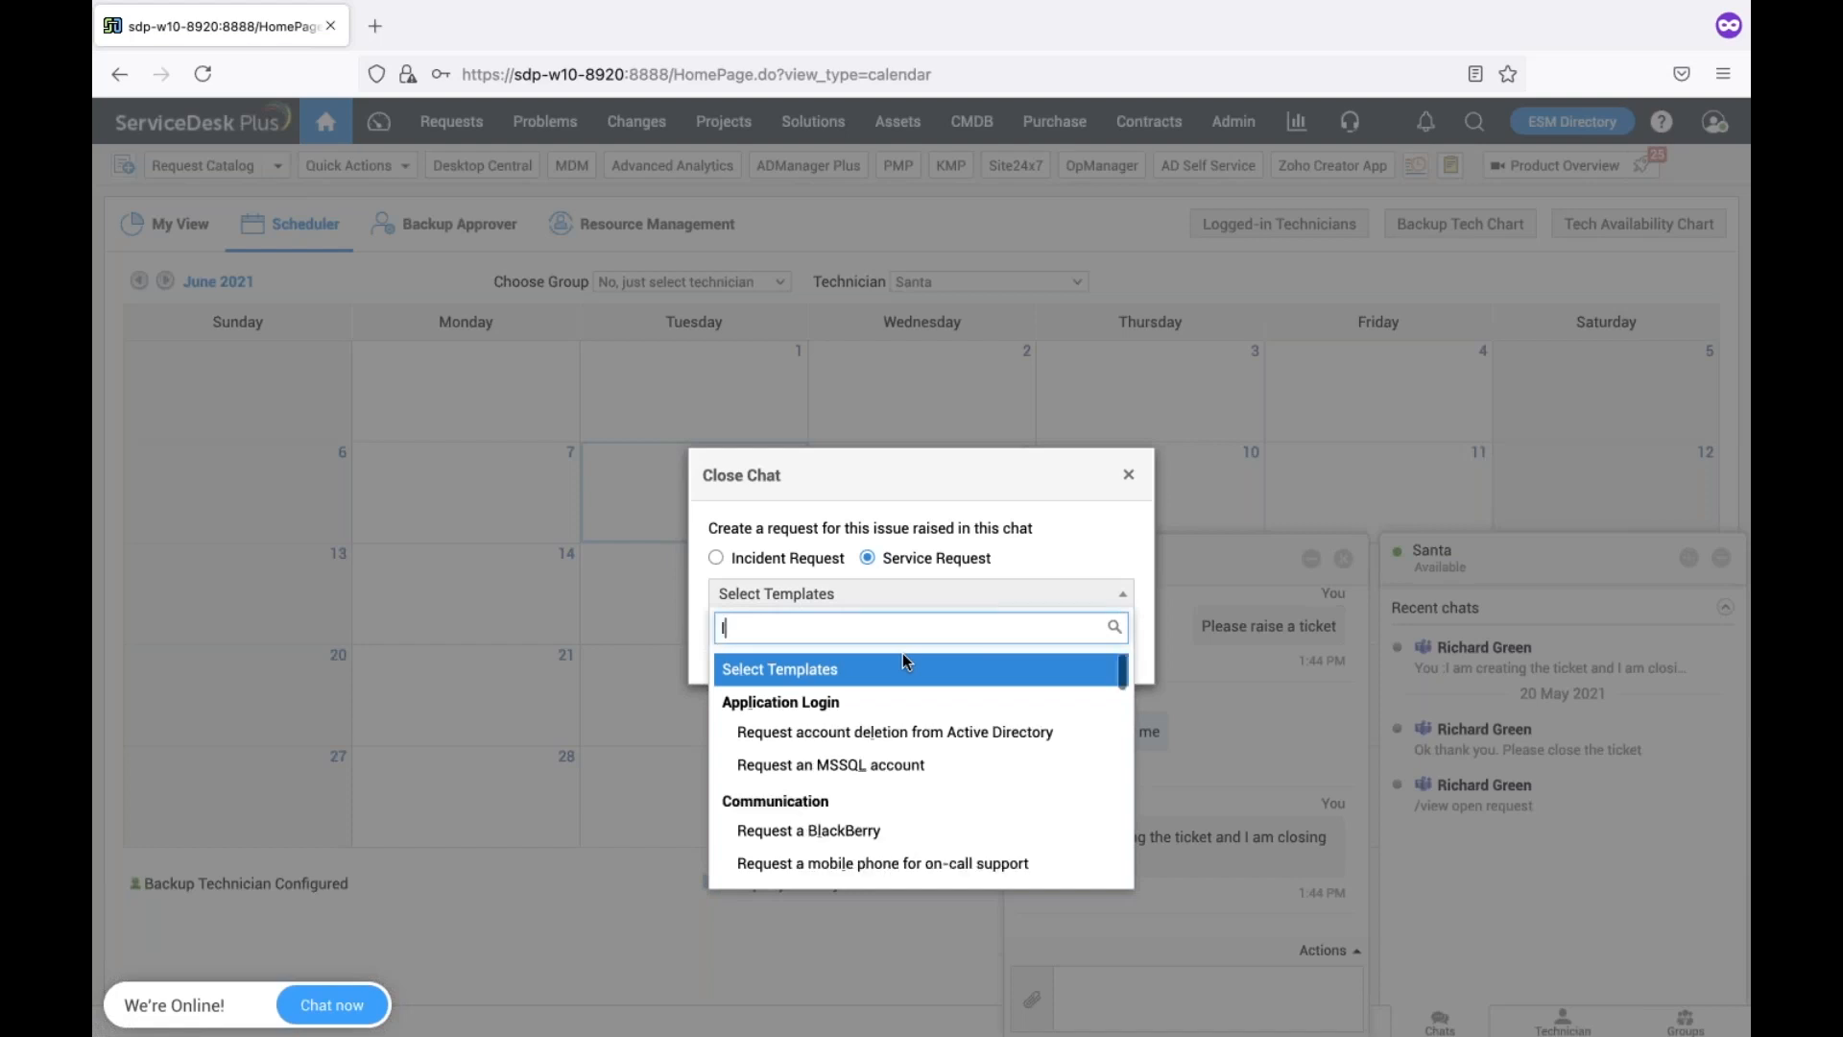
pyautogui.press('BackSpace')
pyautogui.press('BackSpace')
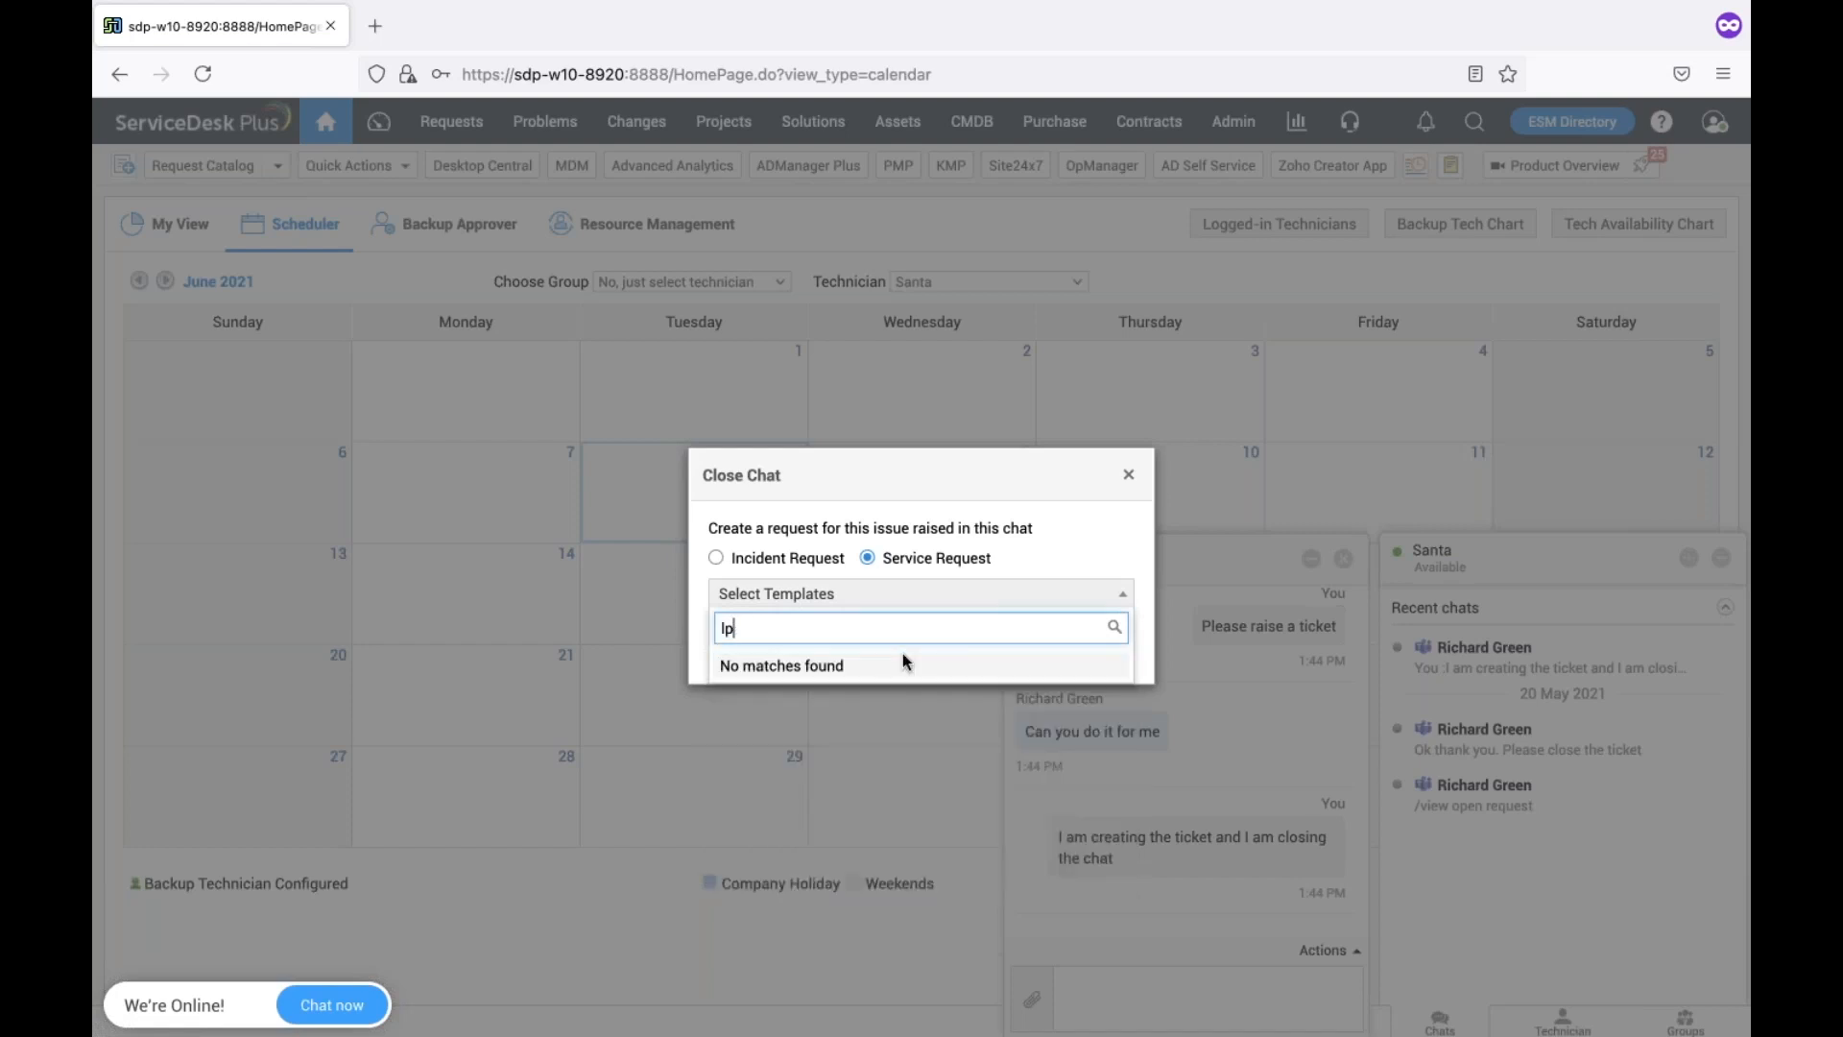
pyautogui.write('a')
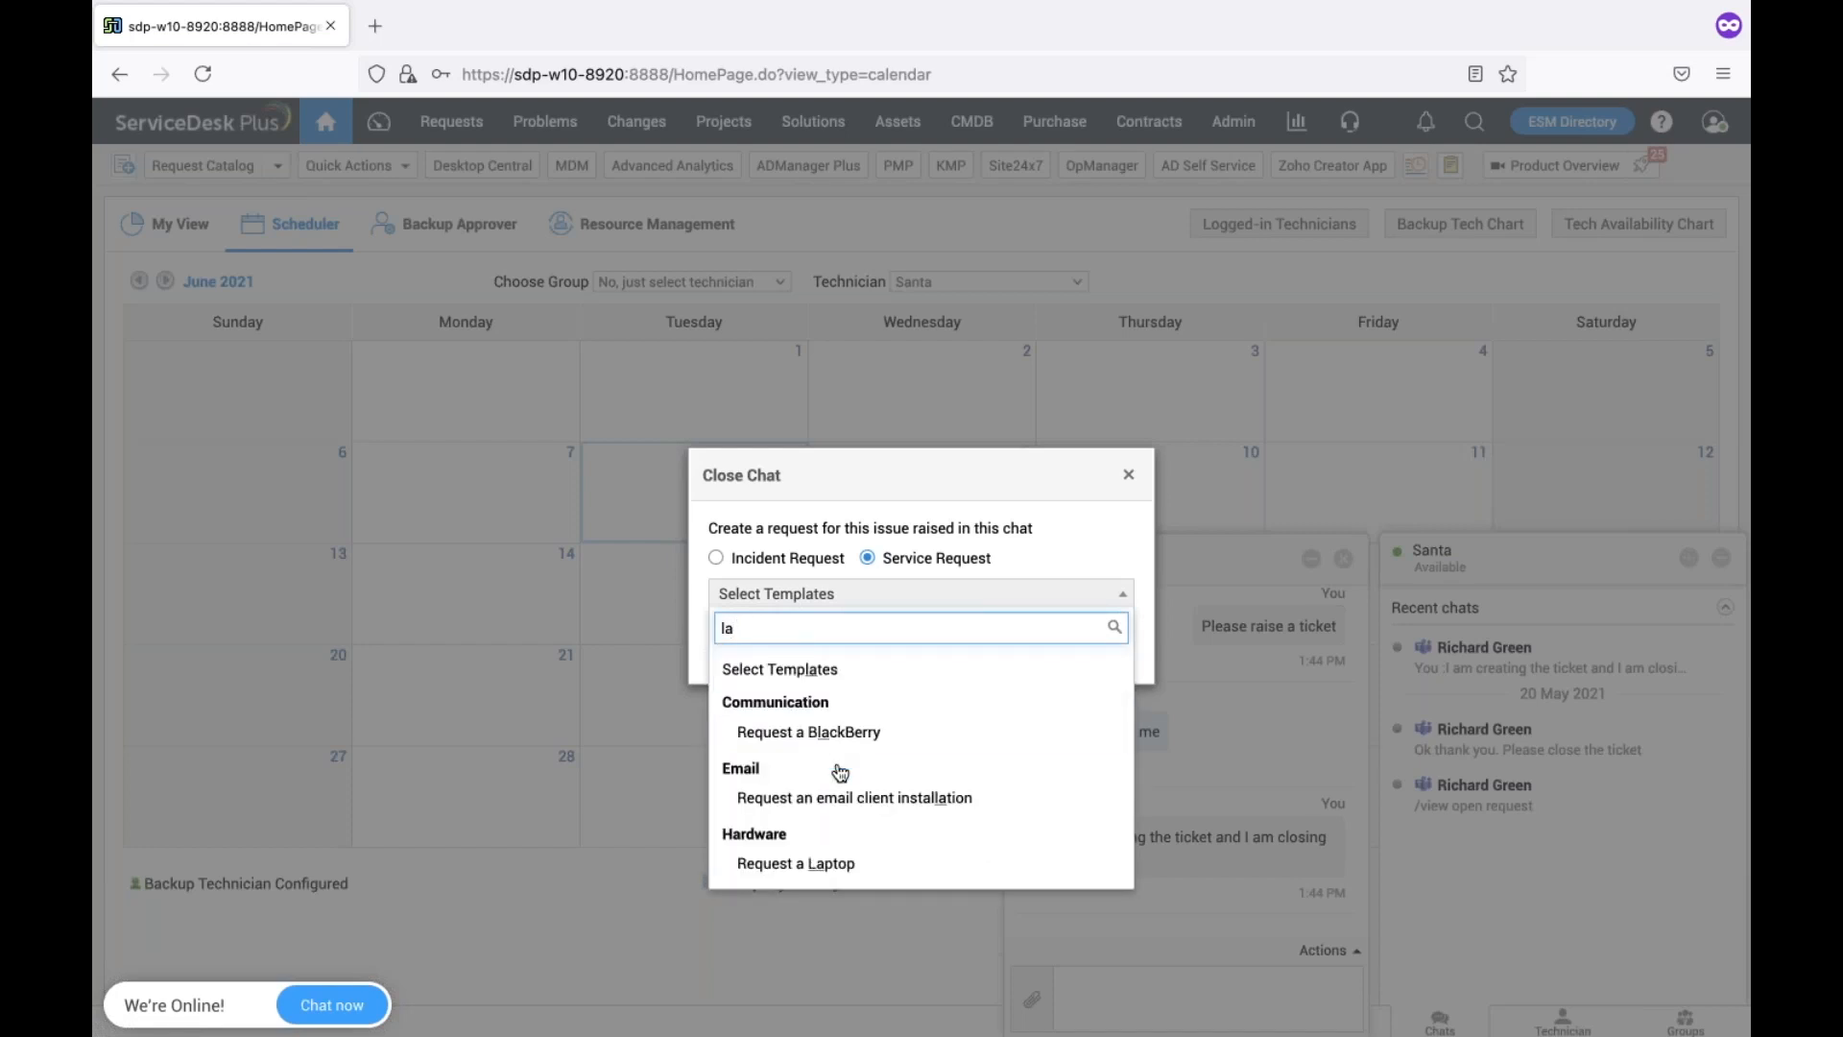
pyautogui.click(828, 863)
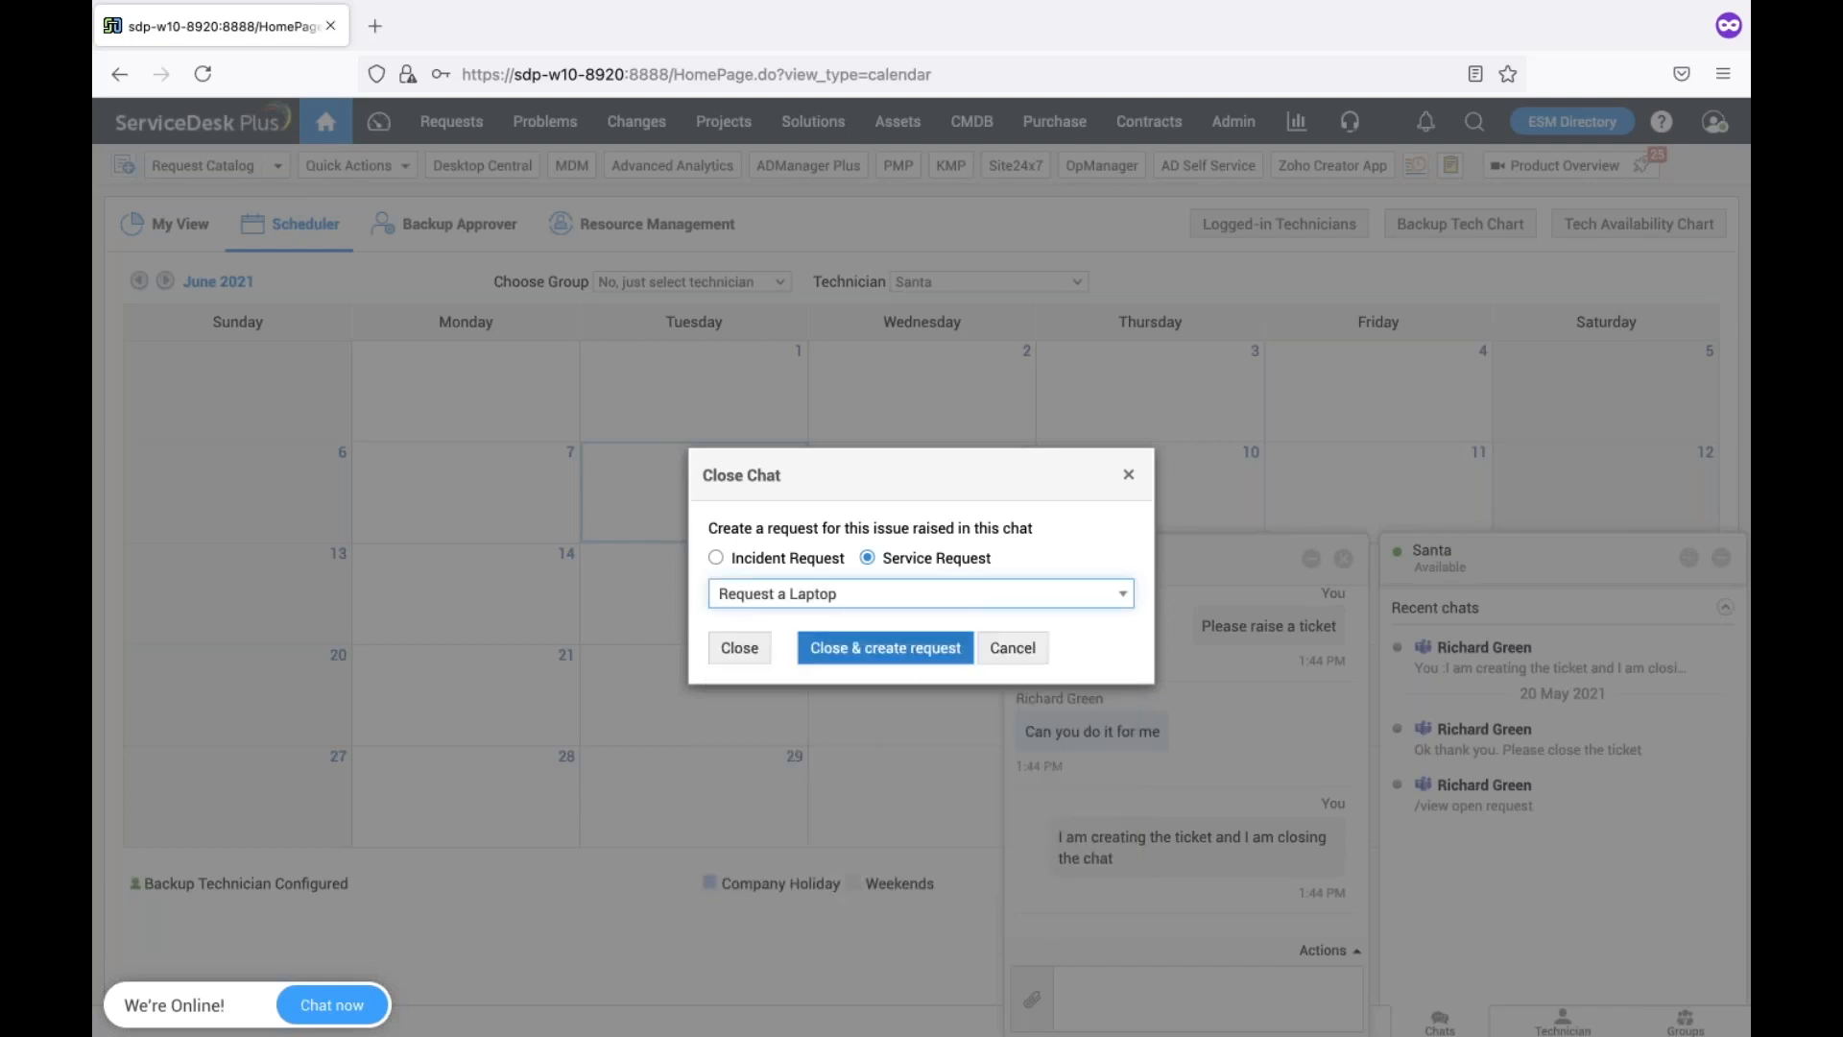
pyautogui.click(902, 657)
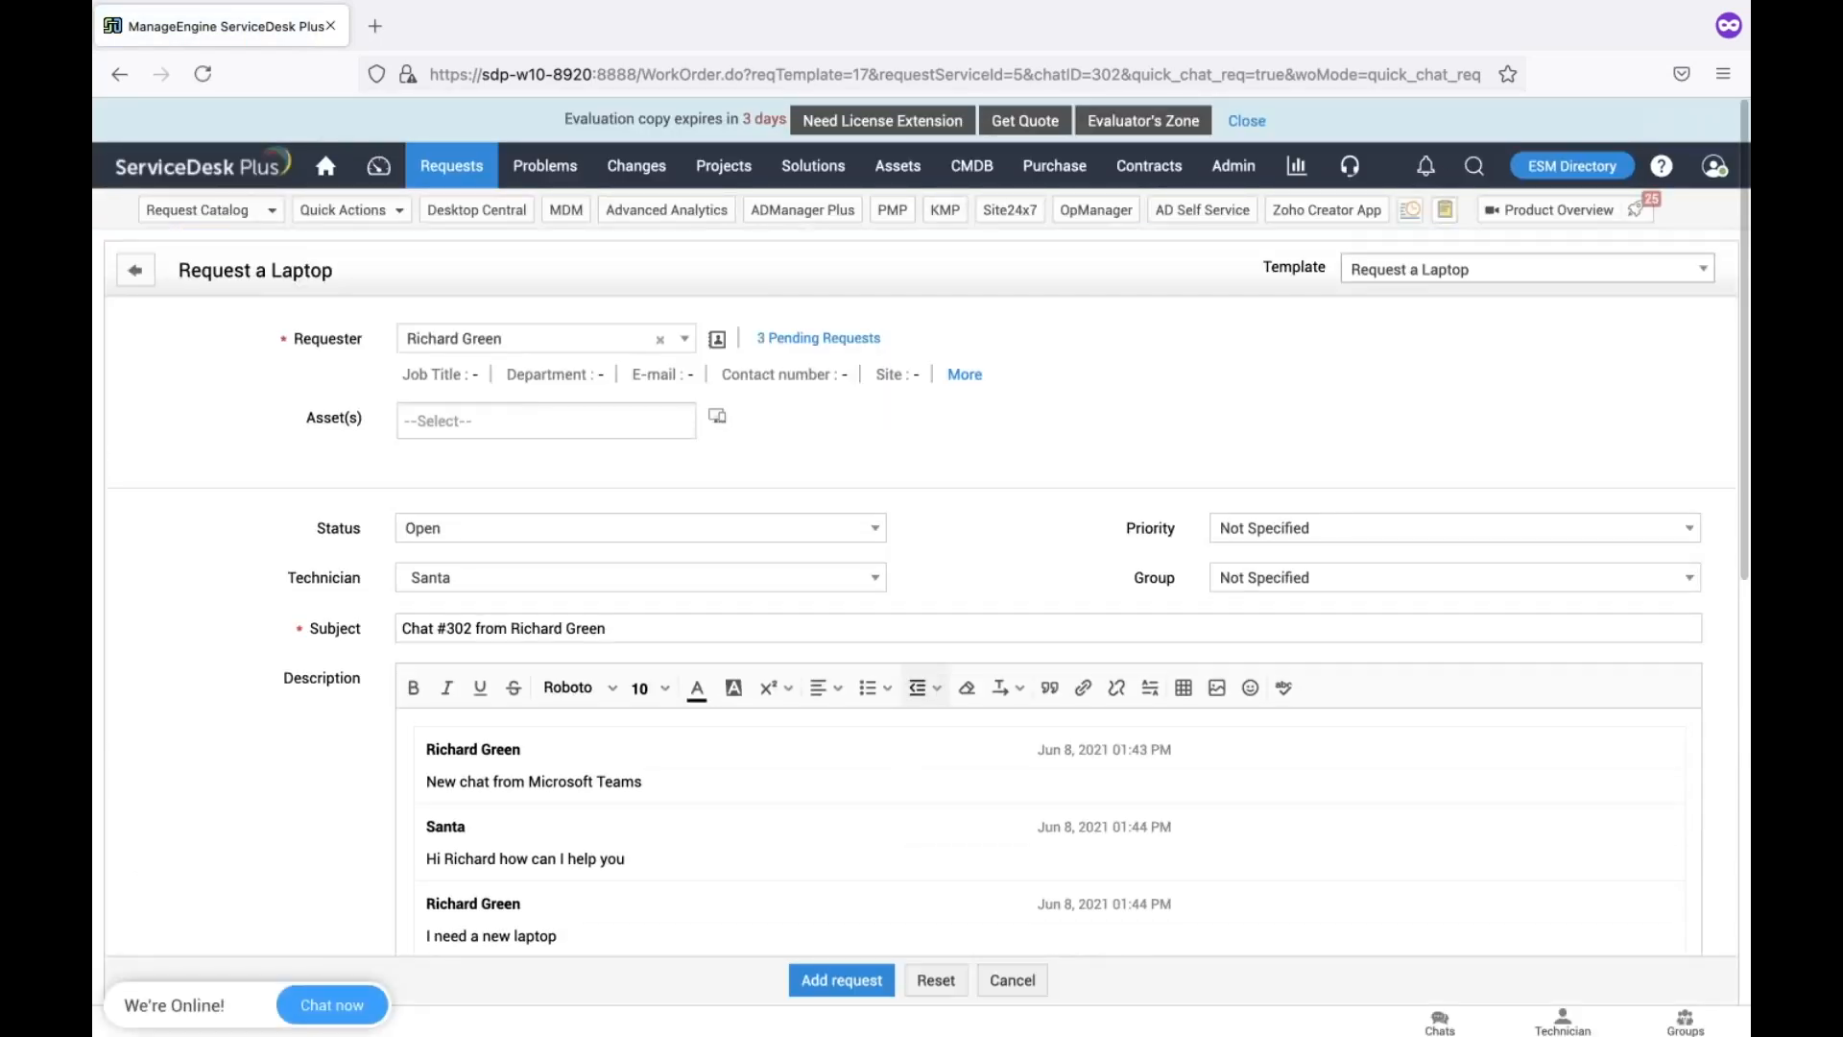
# Submit the prefilled laptop request form with Add request
pyautogui.scroll(-3, 861, 647)
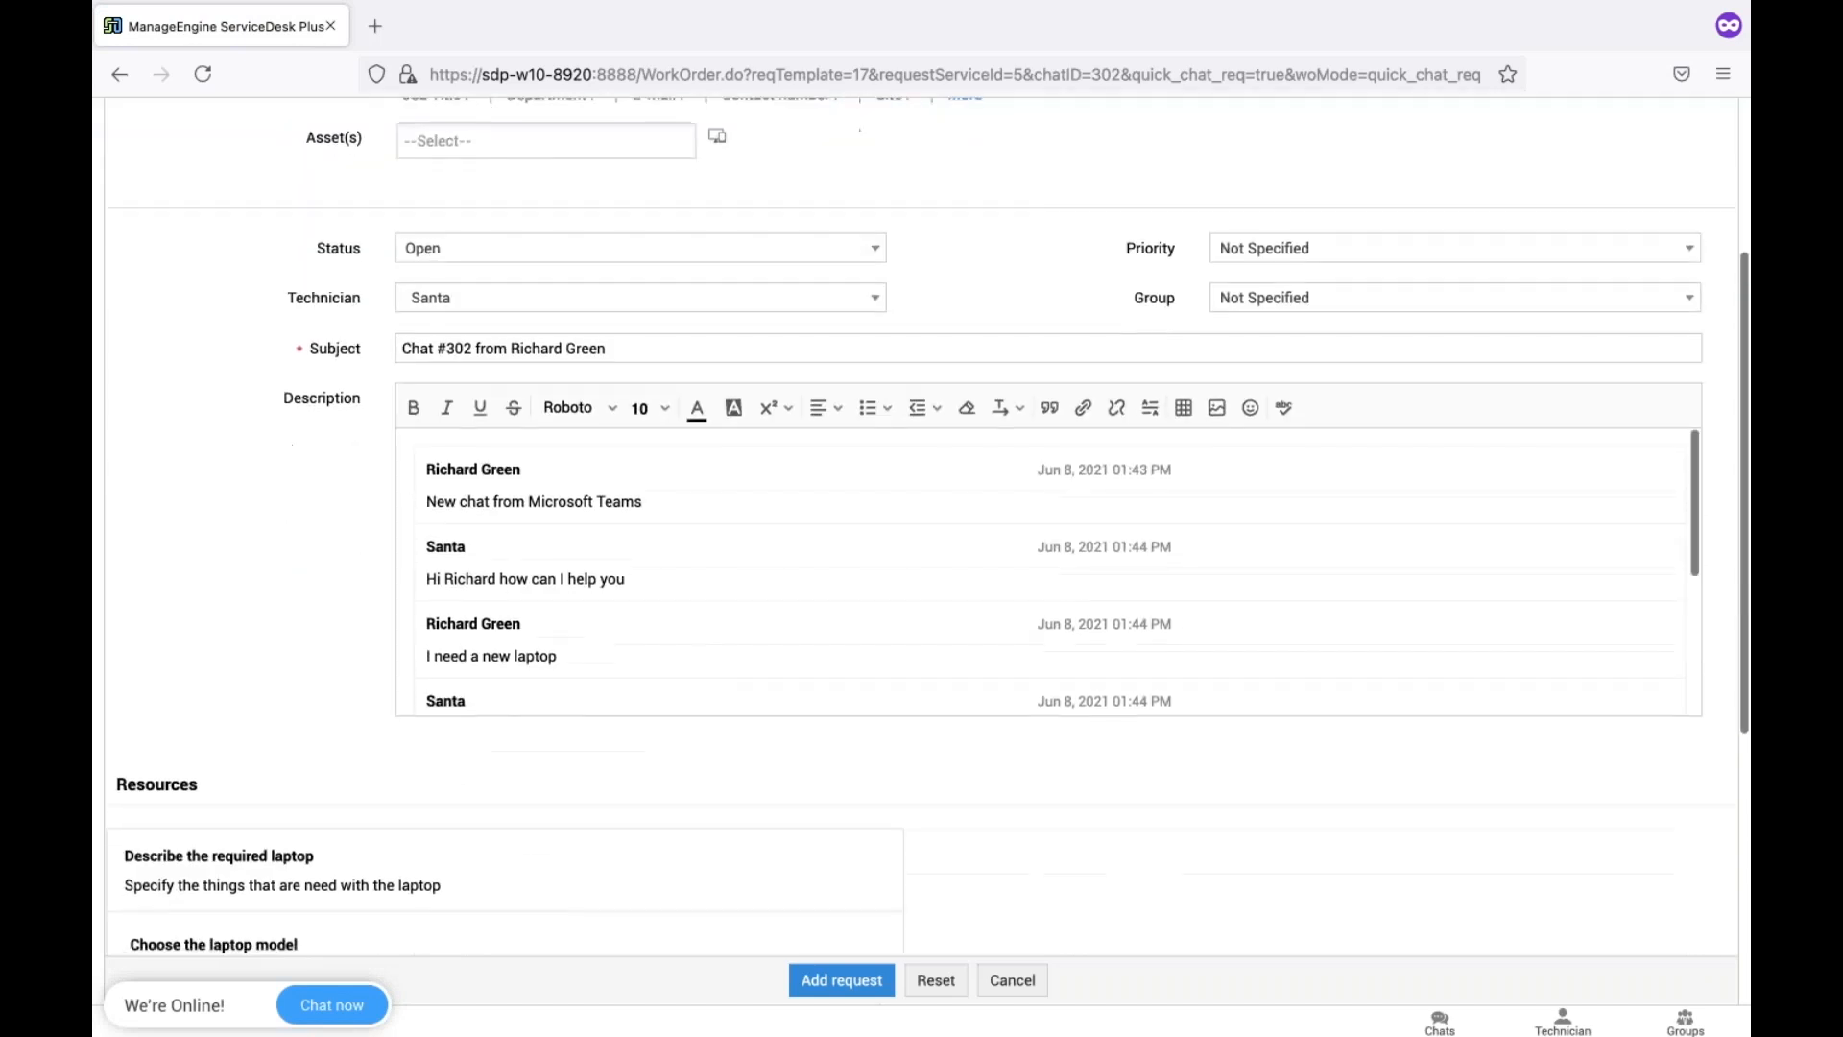
pyautogui.scroll(-3, 832, 501)
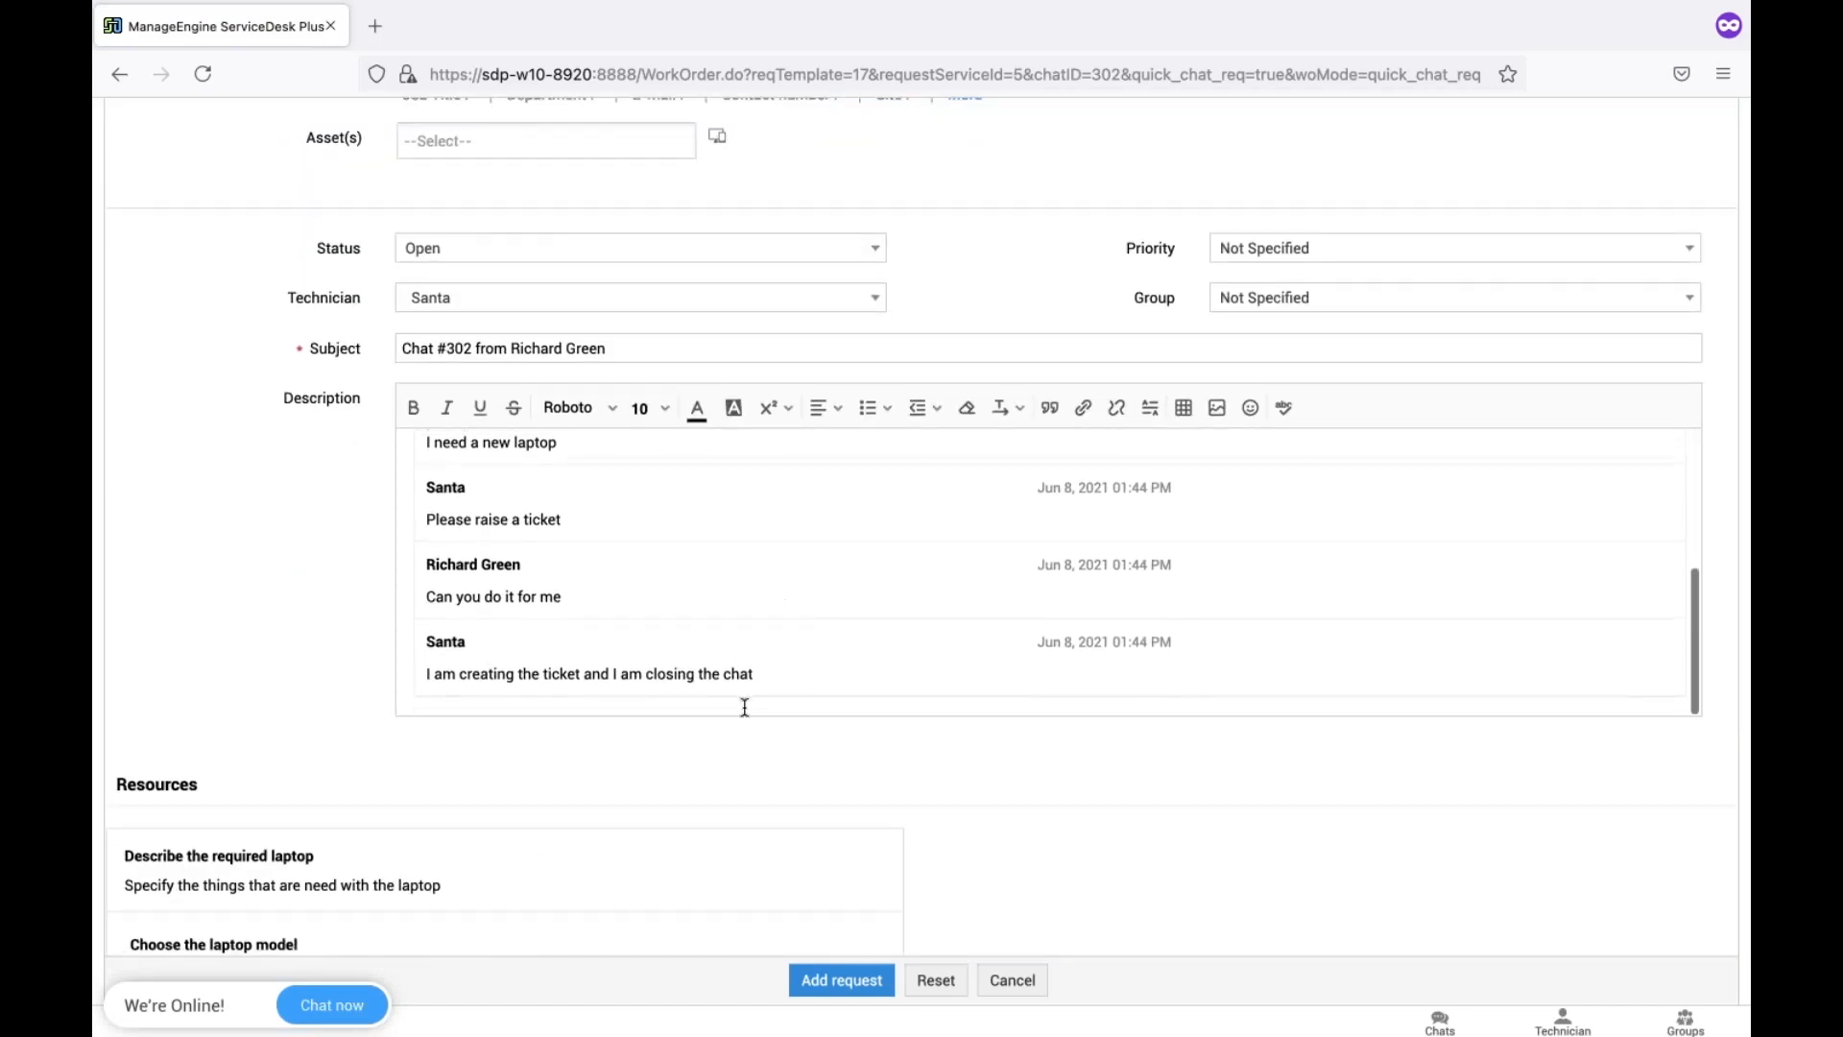
pyautogui.scroll(-3, 745, 707)
pyautogui.scroll(-3, 842, 979)
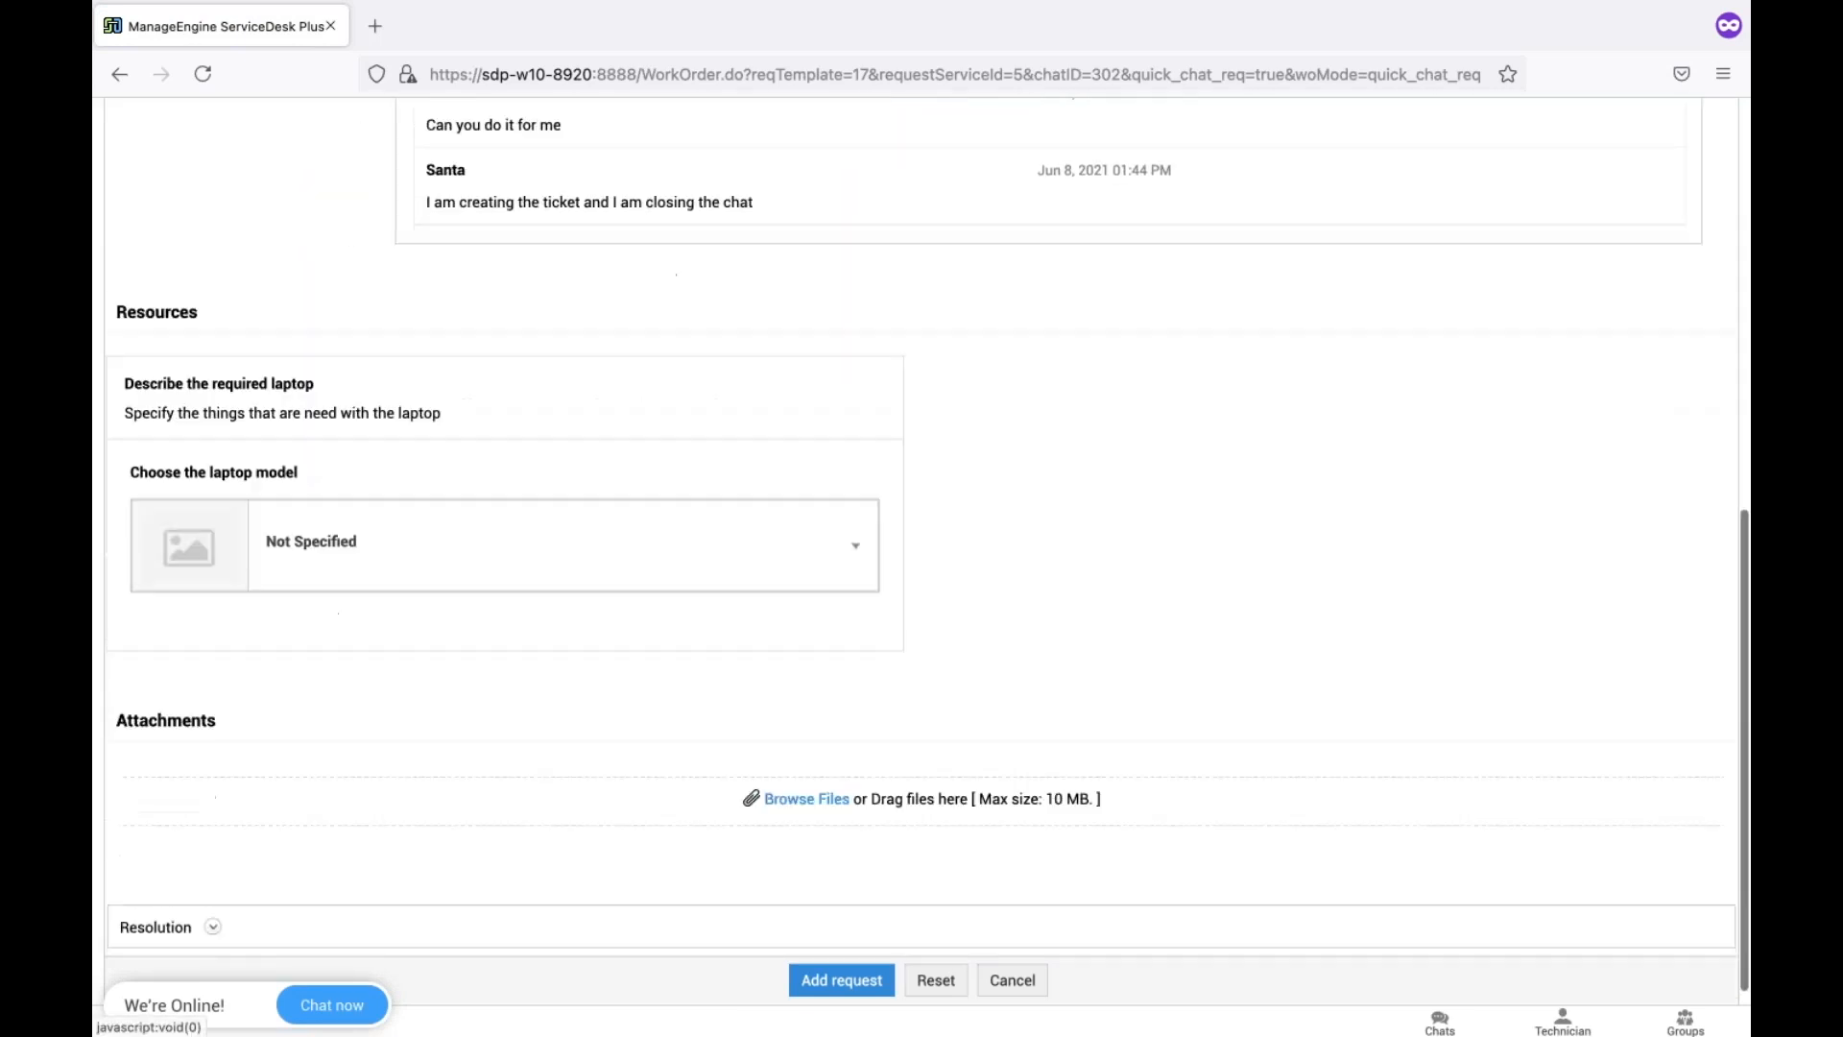
pyautogui.click(841, 975)
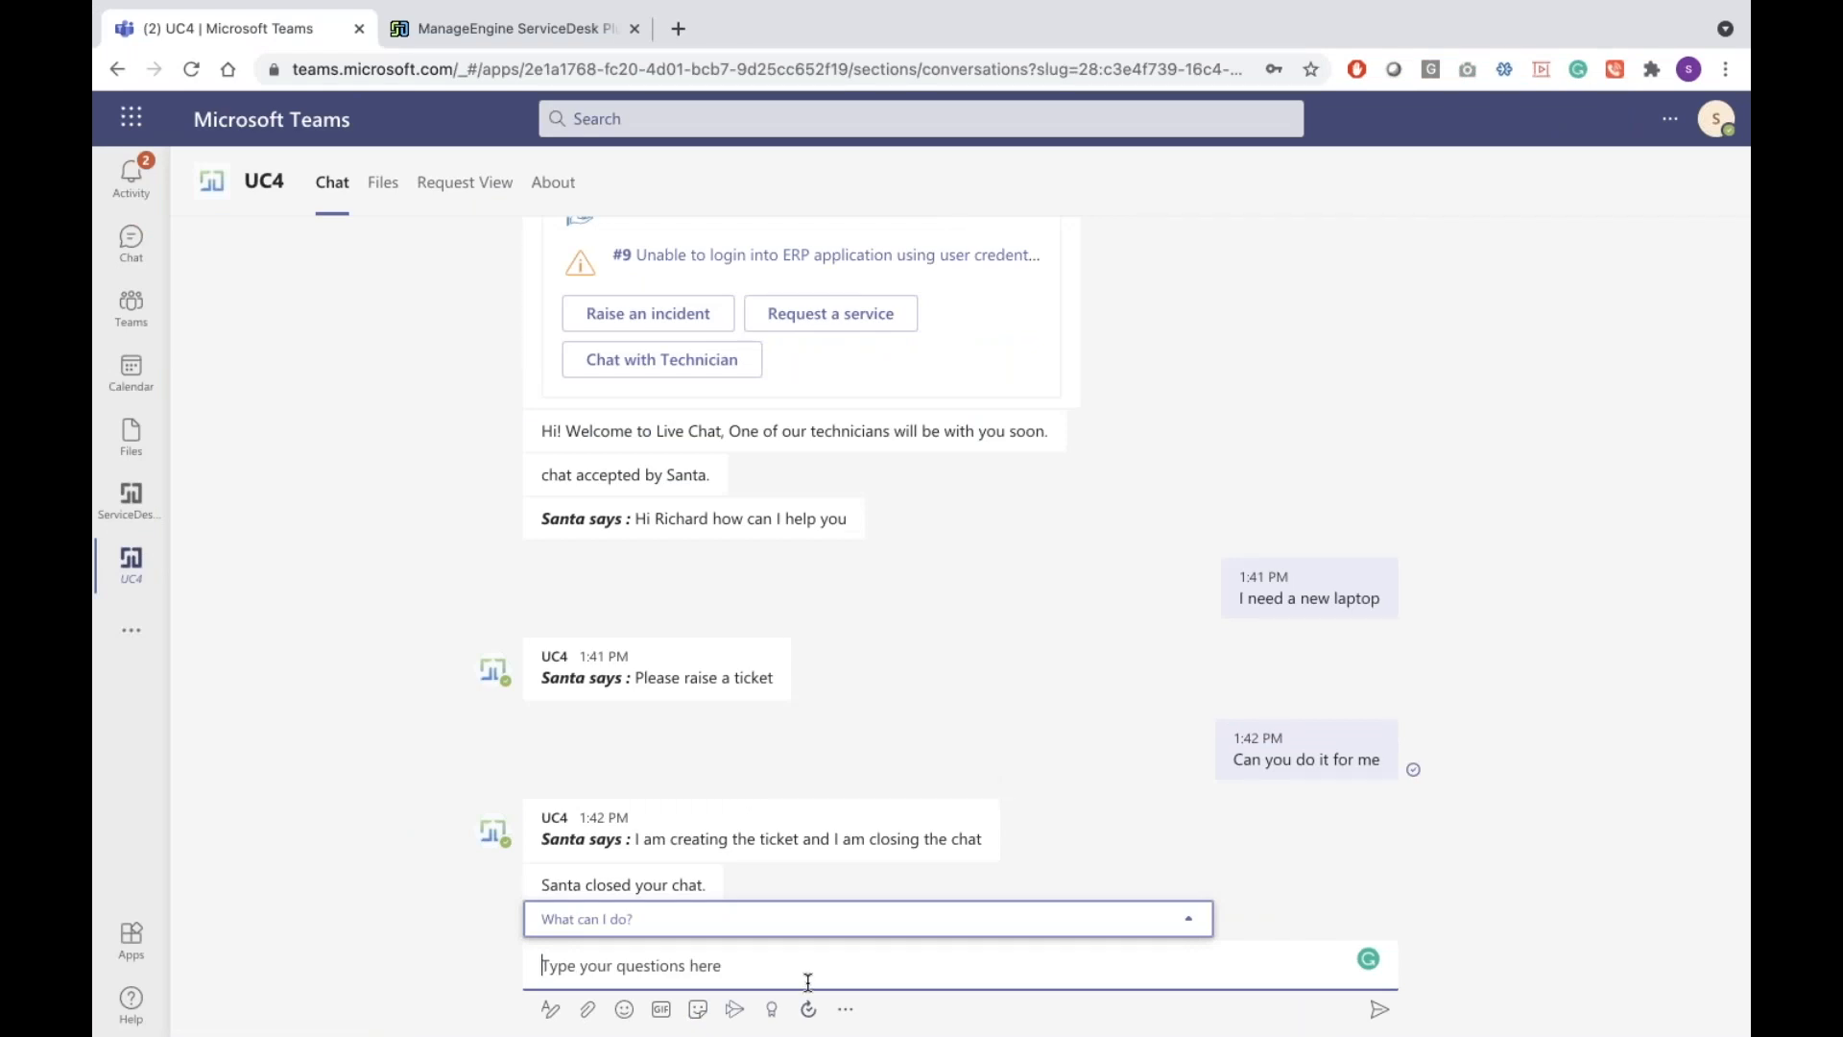
# Review the UC4 bot chat history, then switch to the ServiceDesk Plus home page
pyautogui.scroll(10, 833, 604)
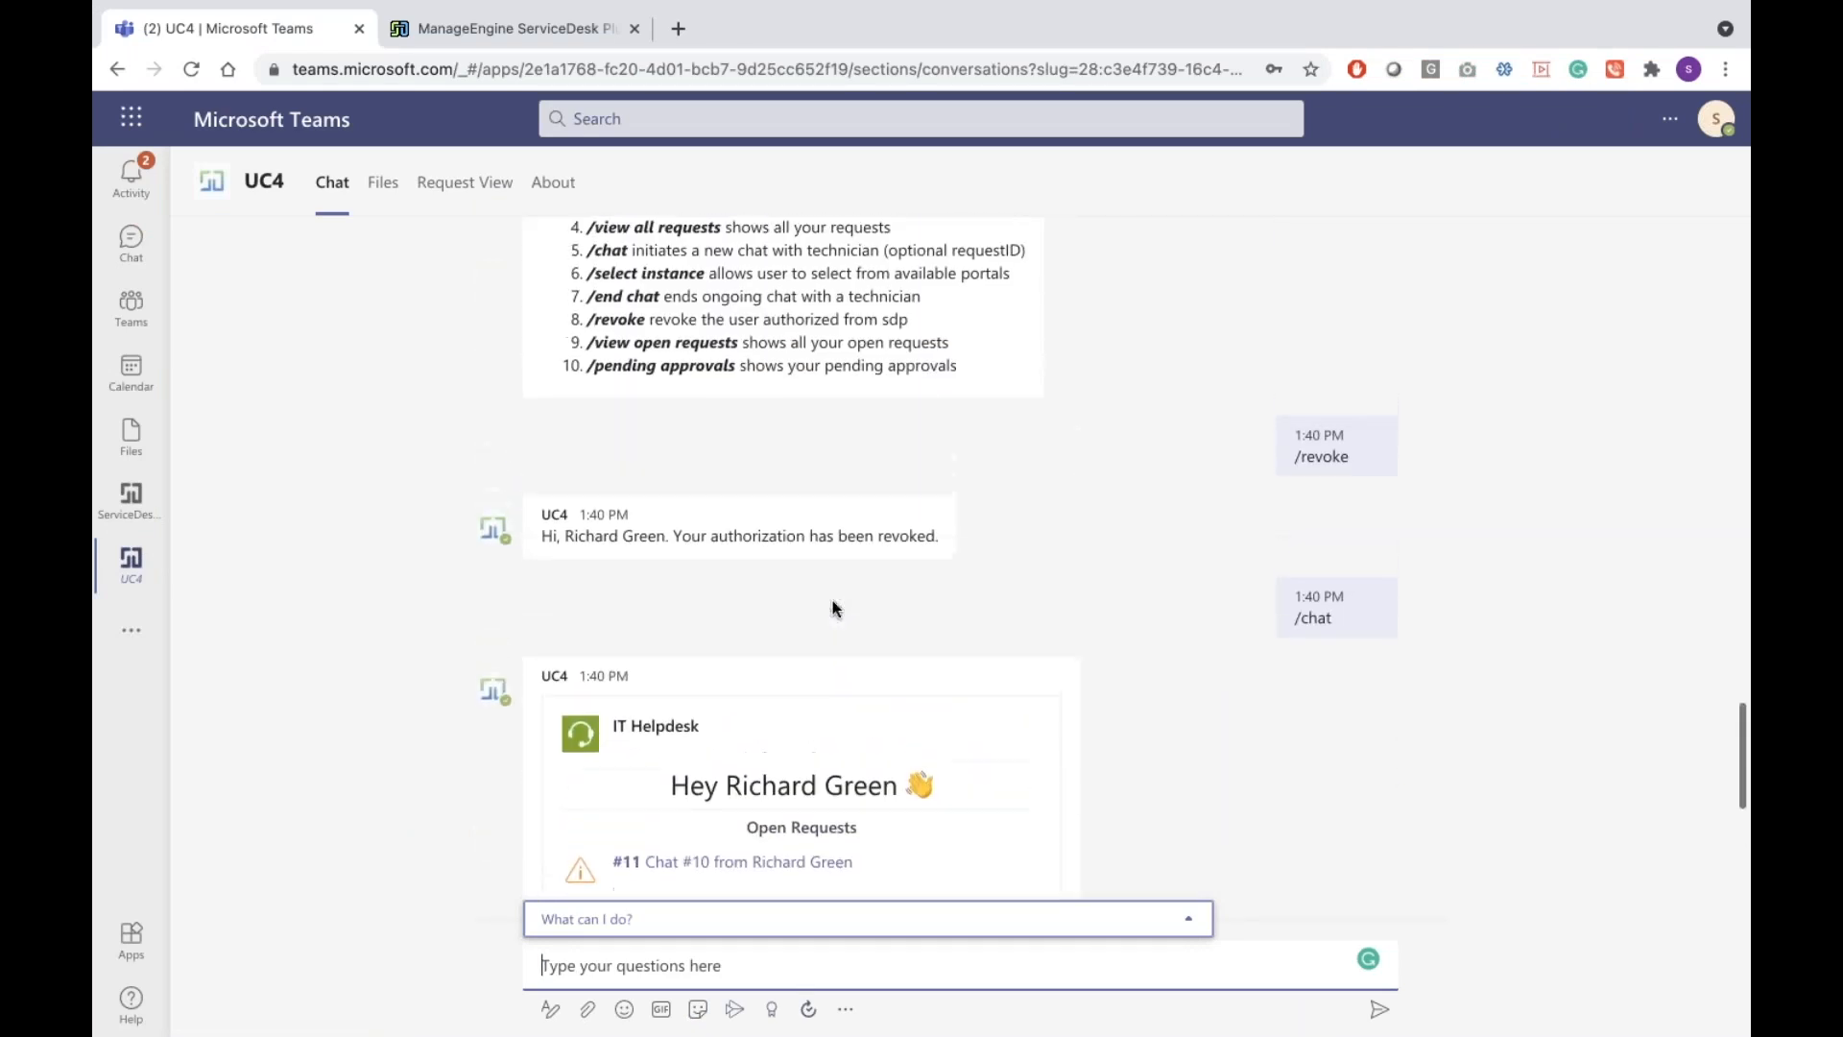
pyautogui.scroll(3, 832, 608)
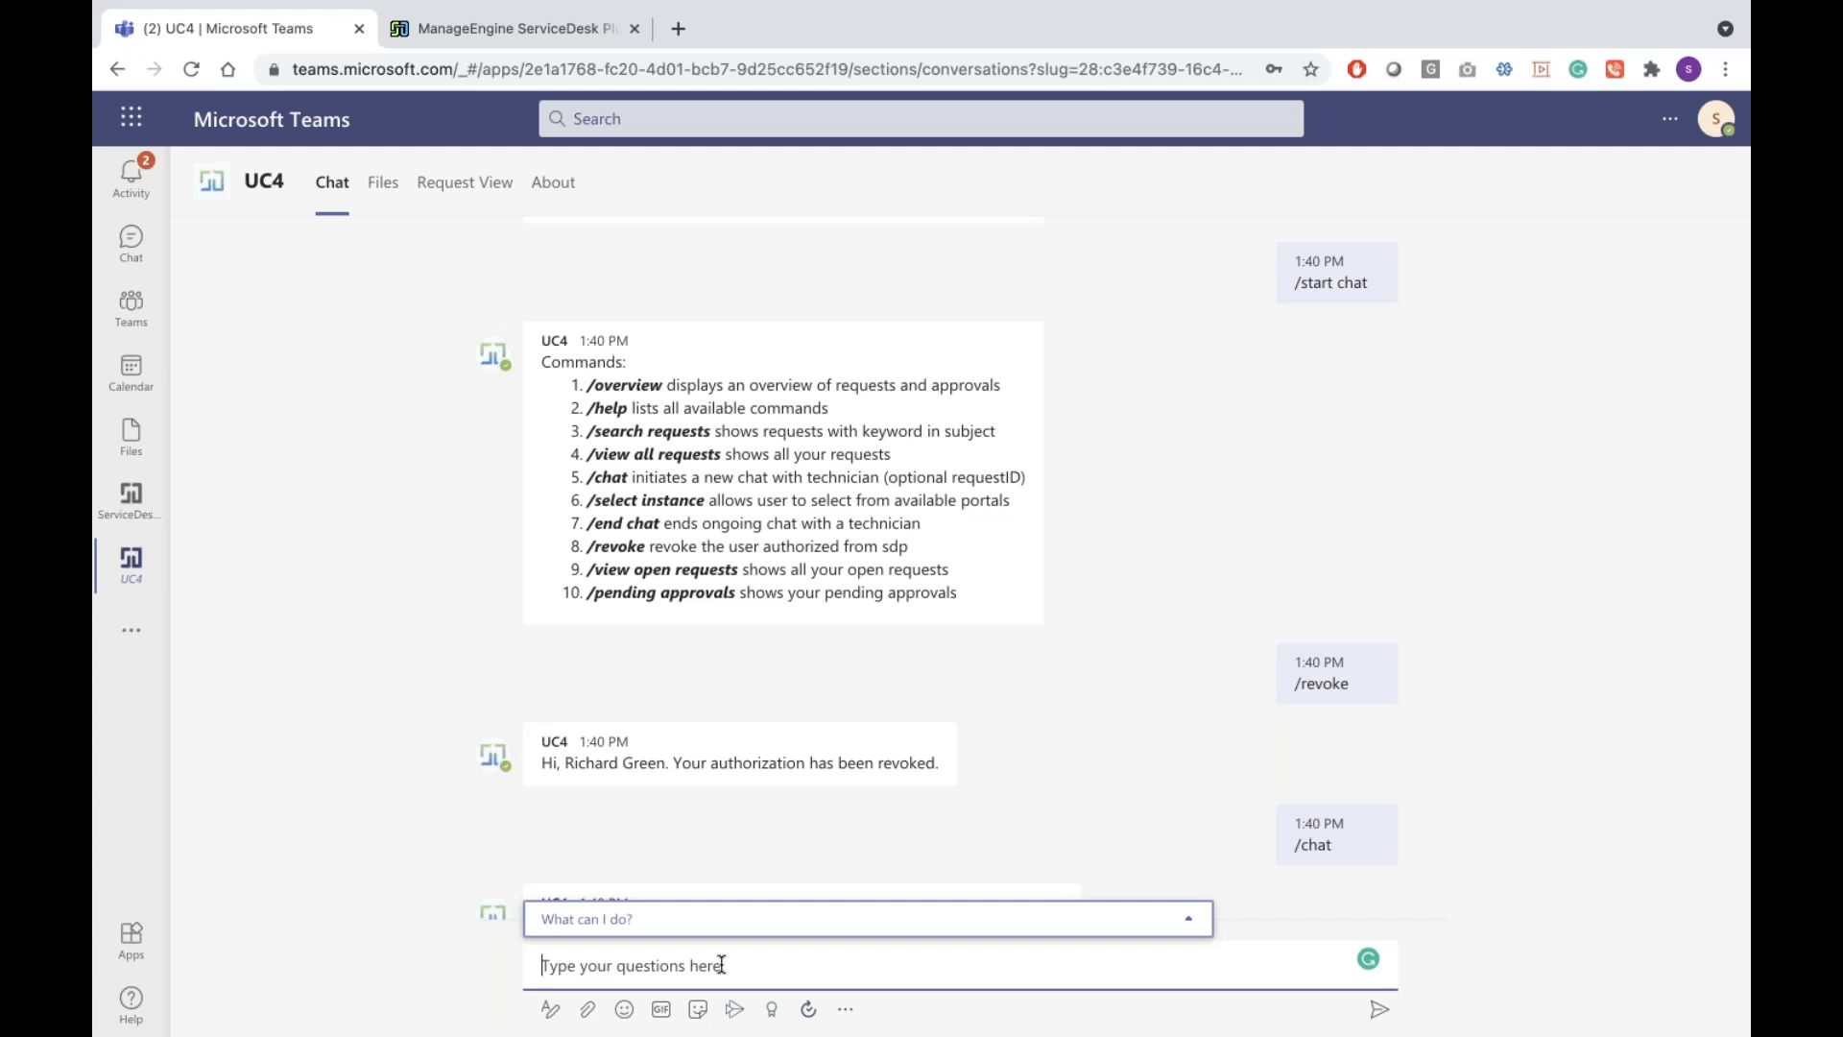
pyautogui.scroll(-3, 647, 814)
pyautogui.scroll(-5, 648, 814)
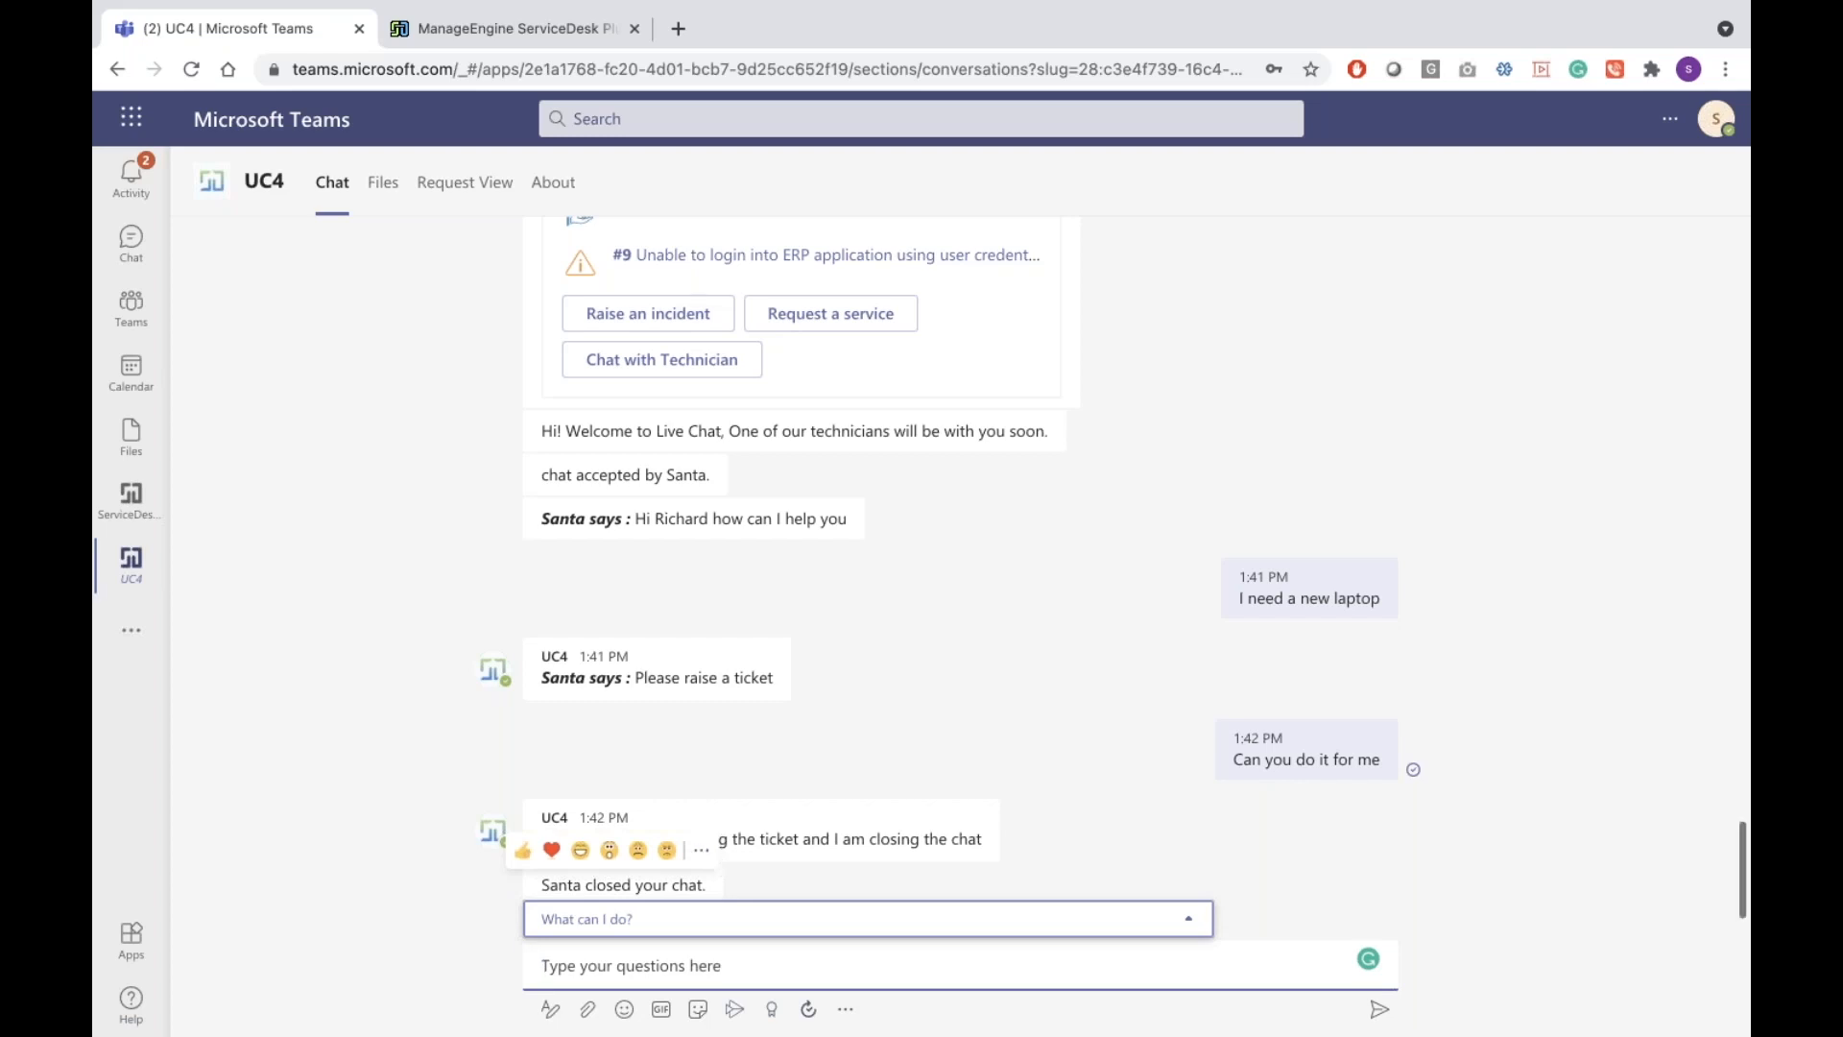
pyautogui.scroll(10, 715, 854)
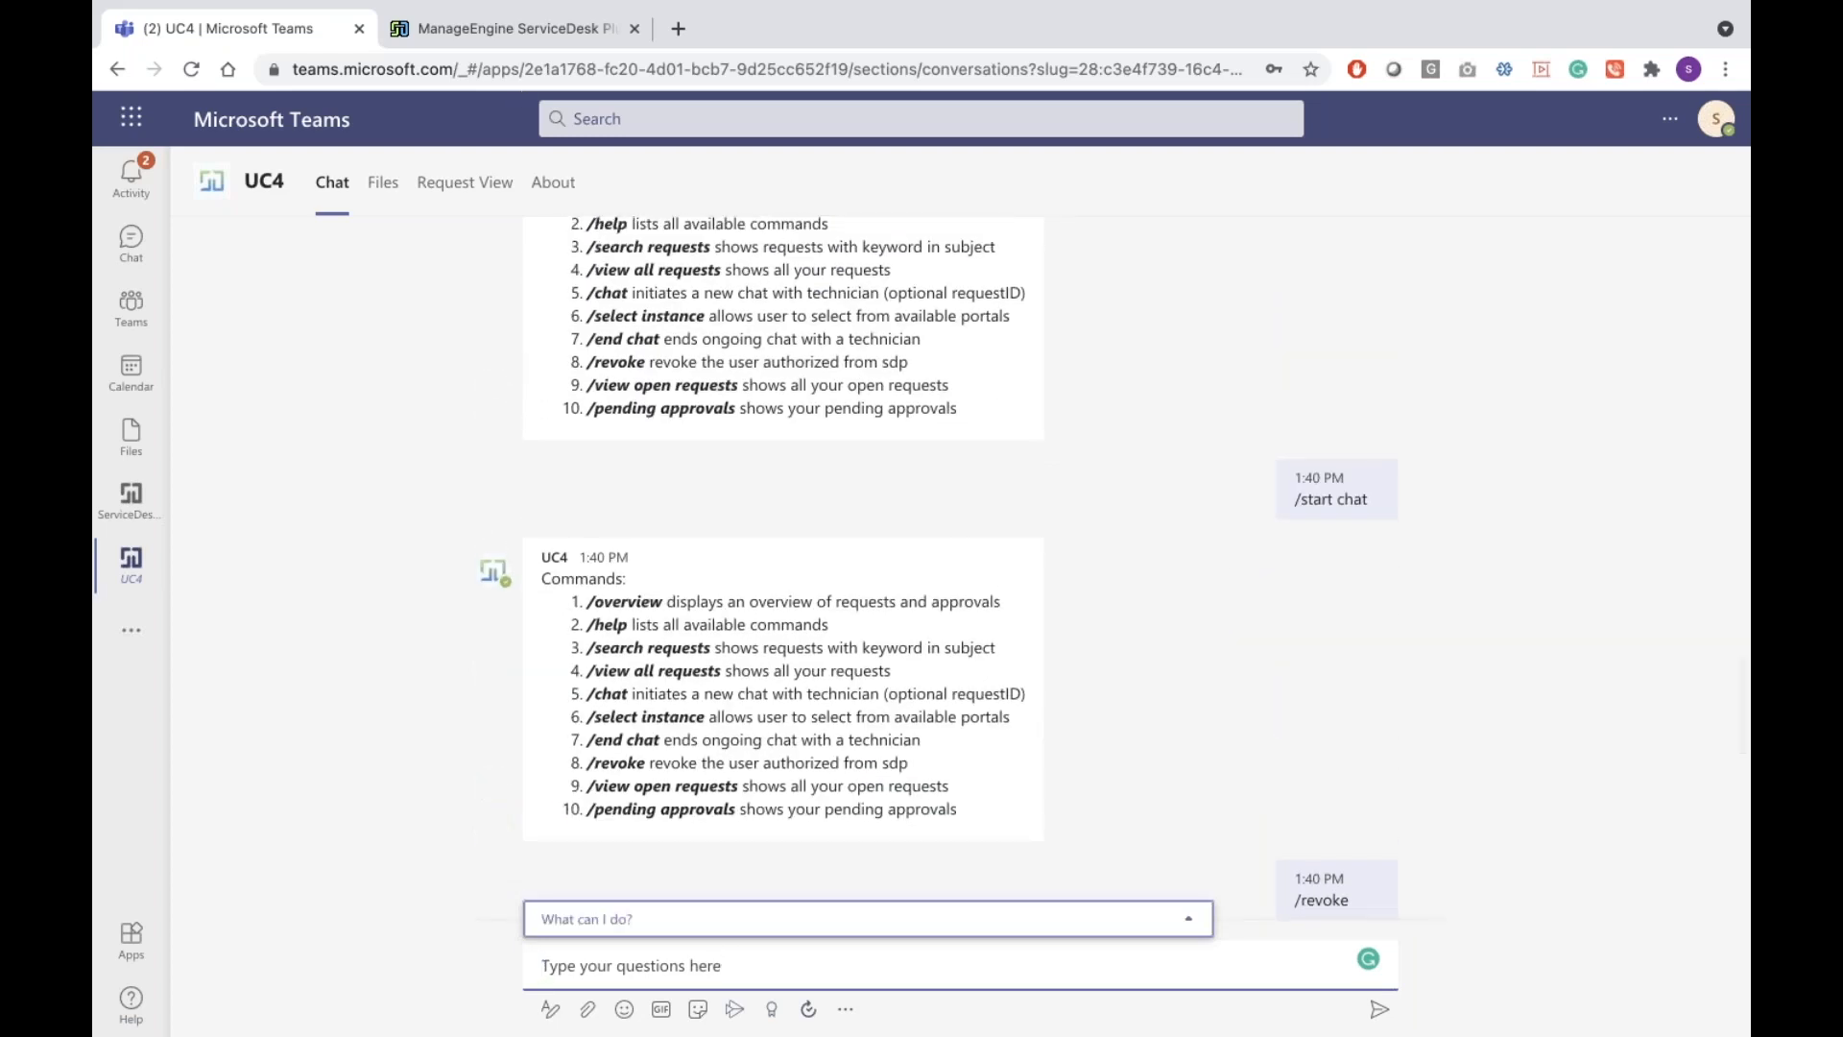
pyautogui.click(515, 28)
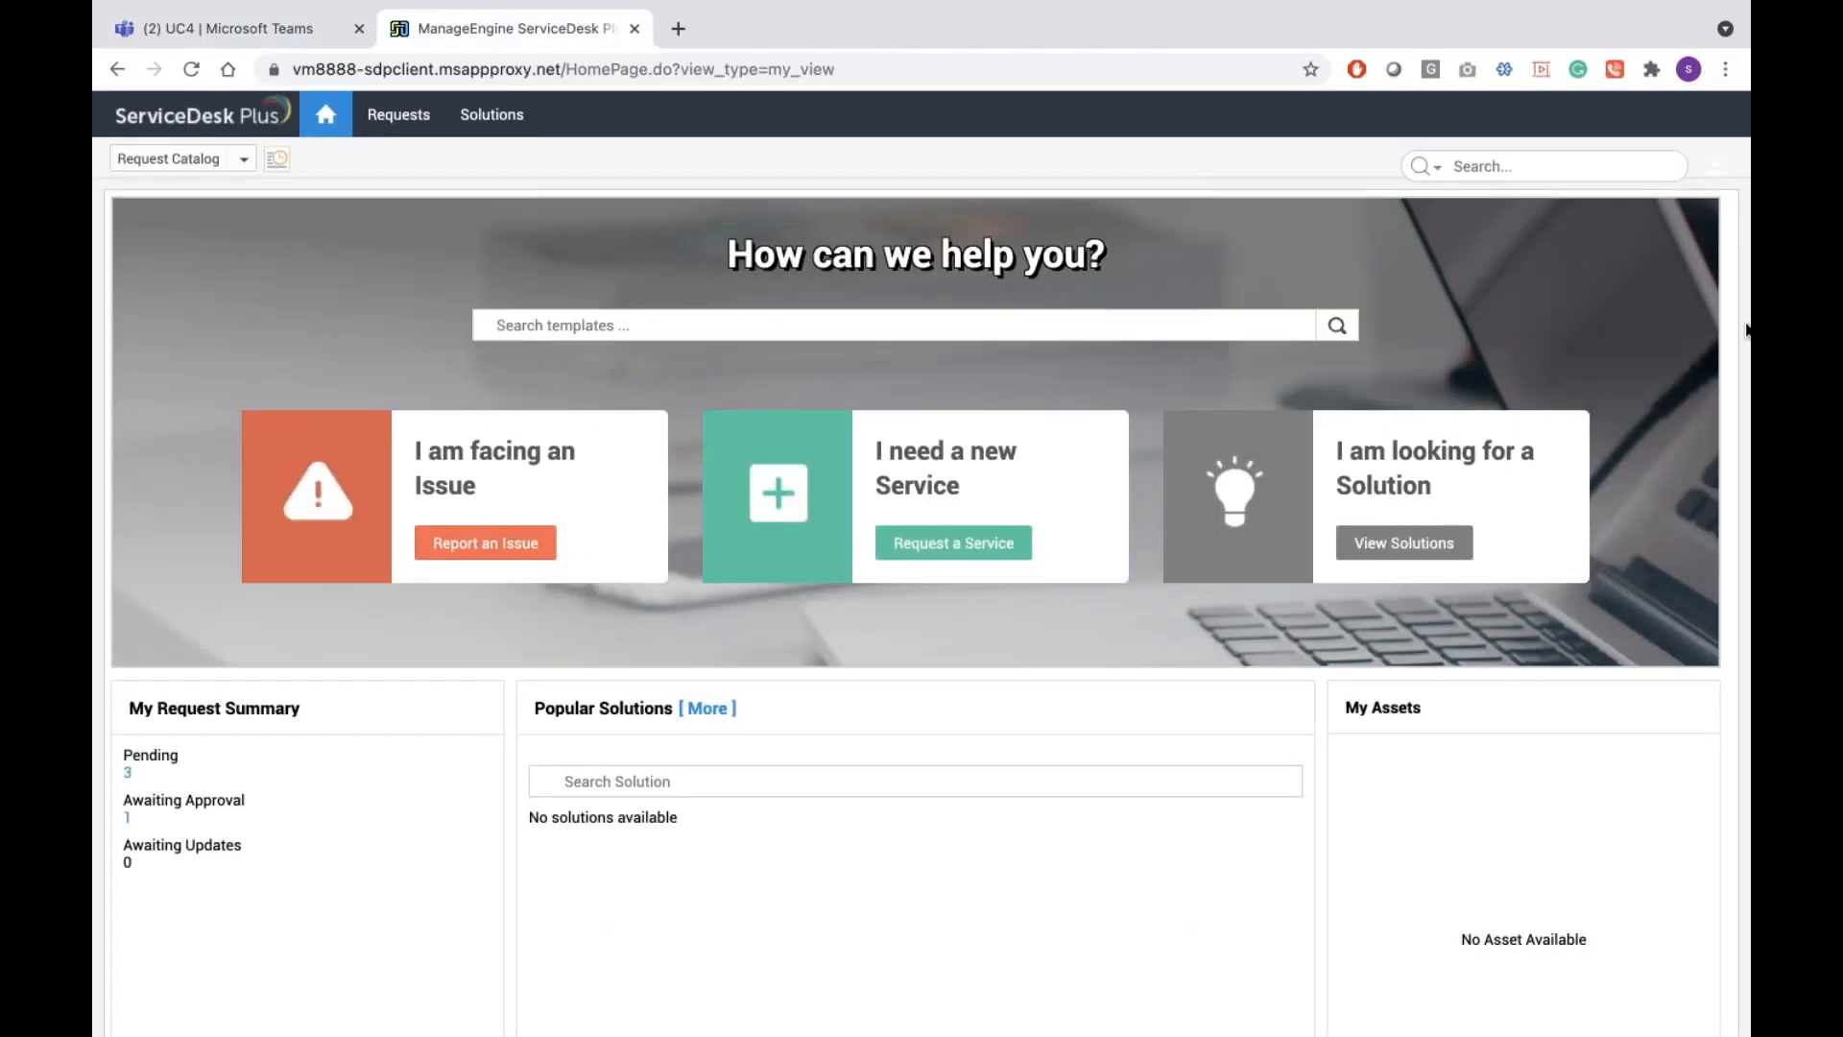
# Log out of ServiceDesk Plus and sign back in with the administrator account's credentials
pyautogui.click(1720, 166)
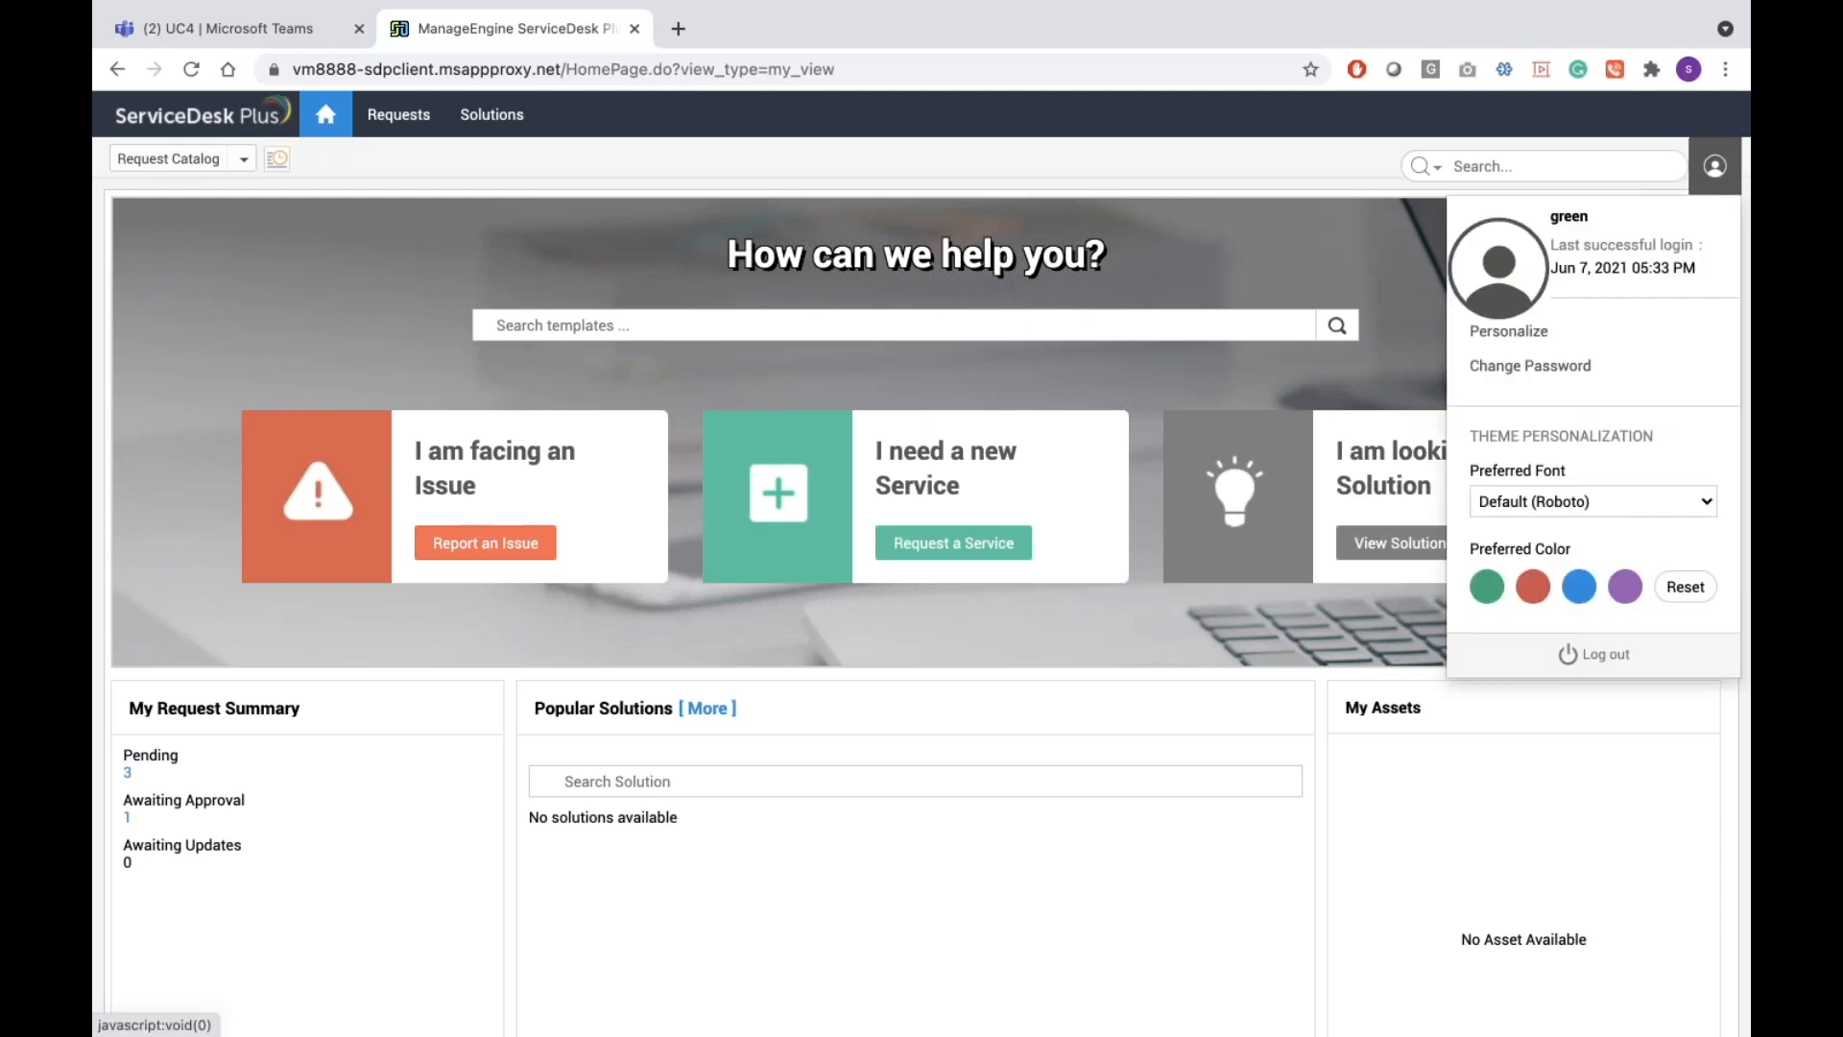
pyautogui.click(1594, 659)
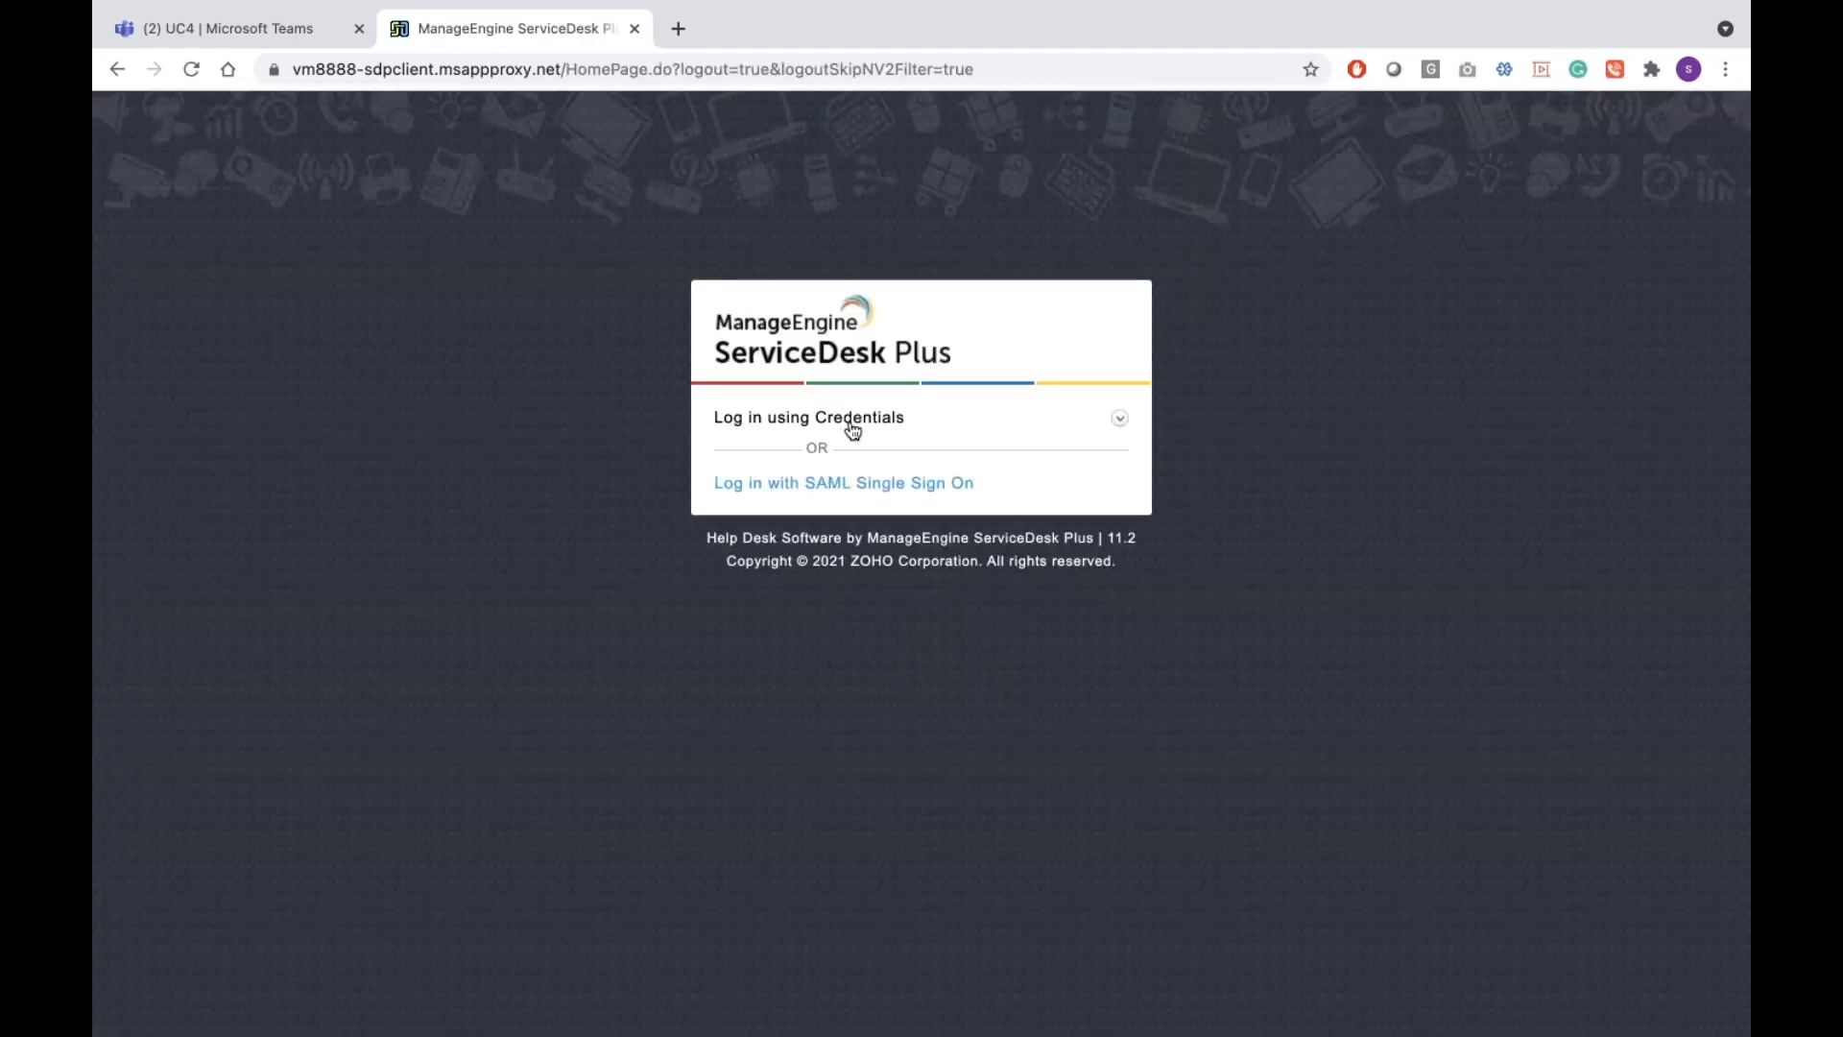
pyautogui.click(844, 473)
pyautogui.write('a')
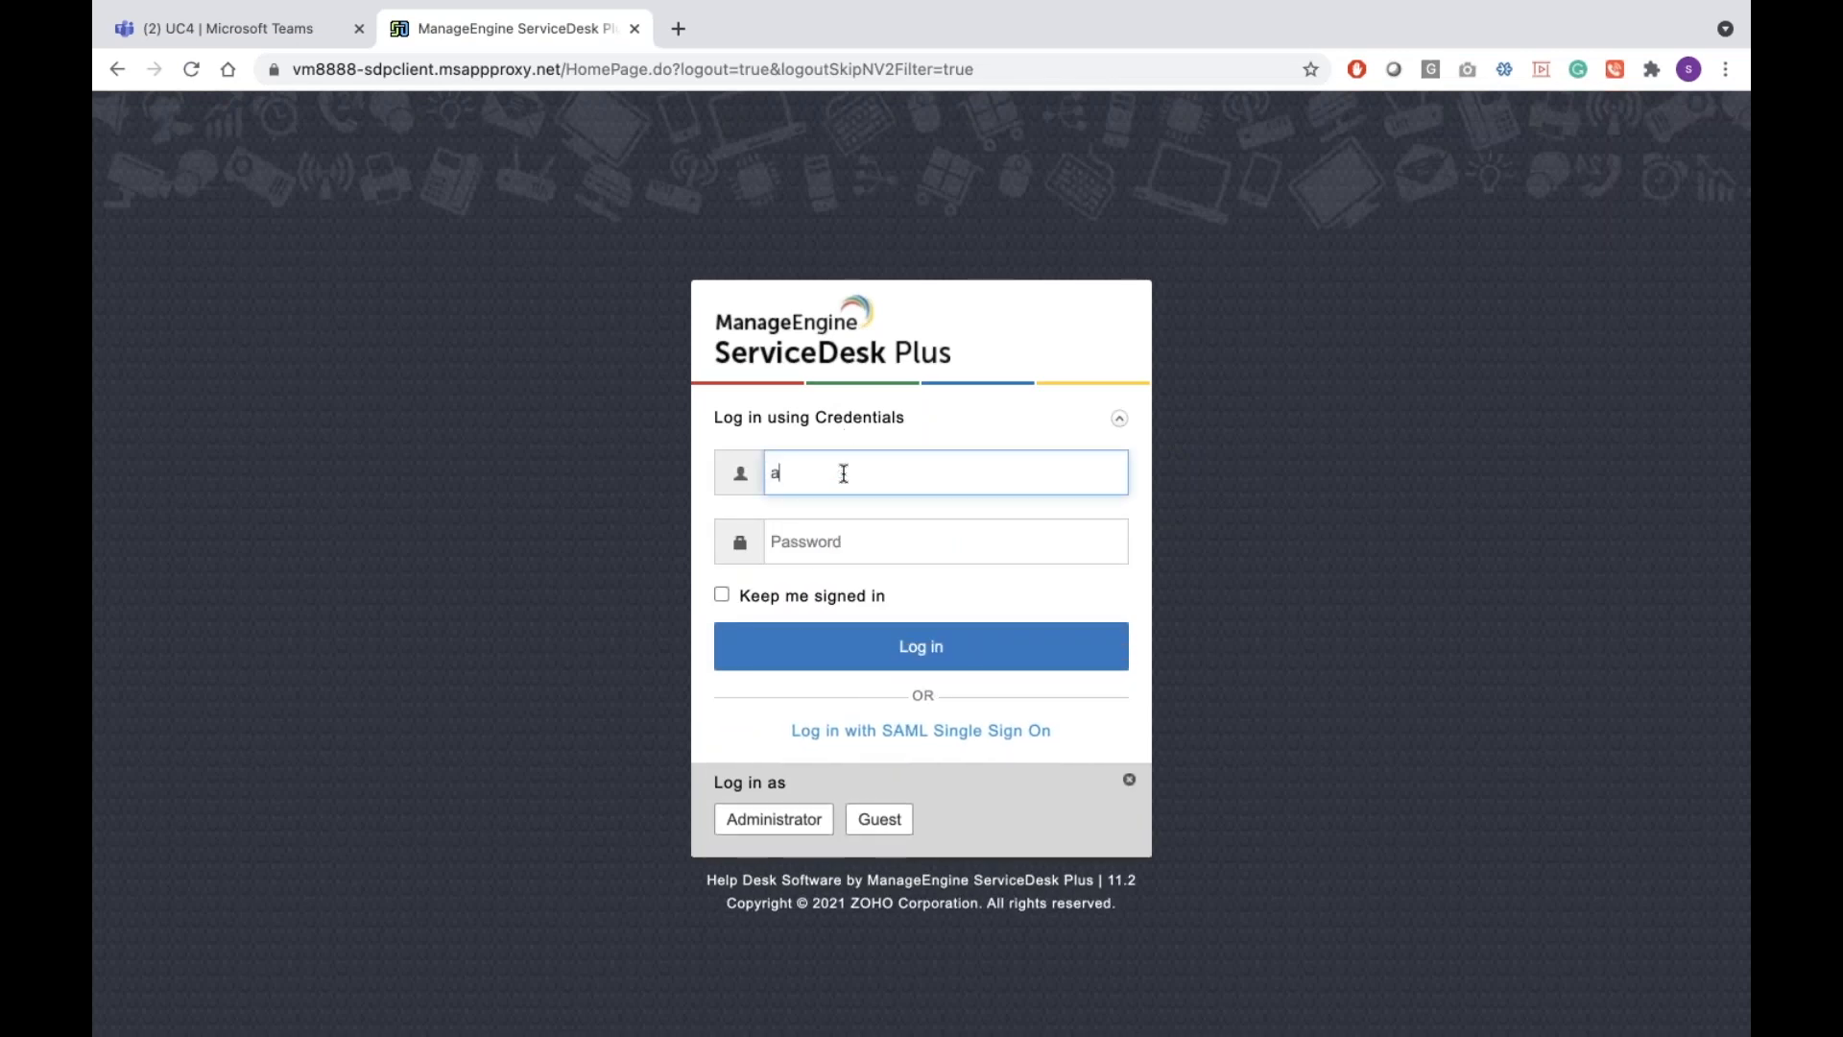
pyautogui.write('dministrator')
pyautogui.press('Tab')
pyautogui.write('•••••••••••••')
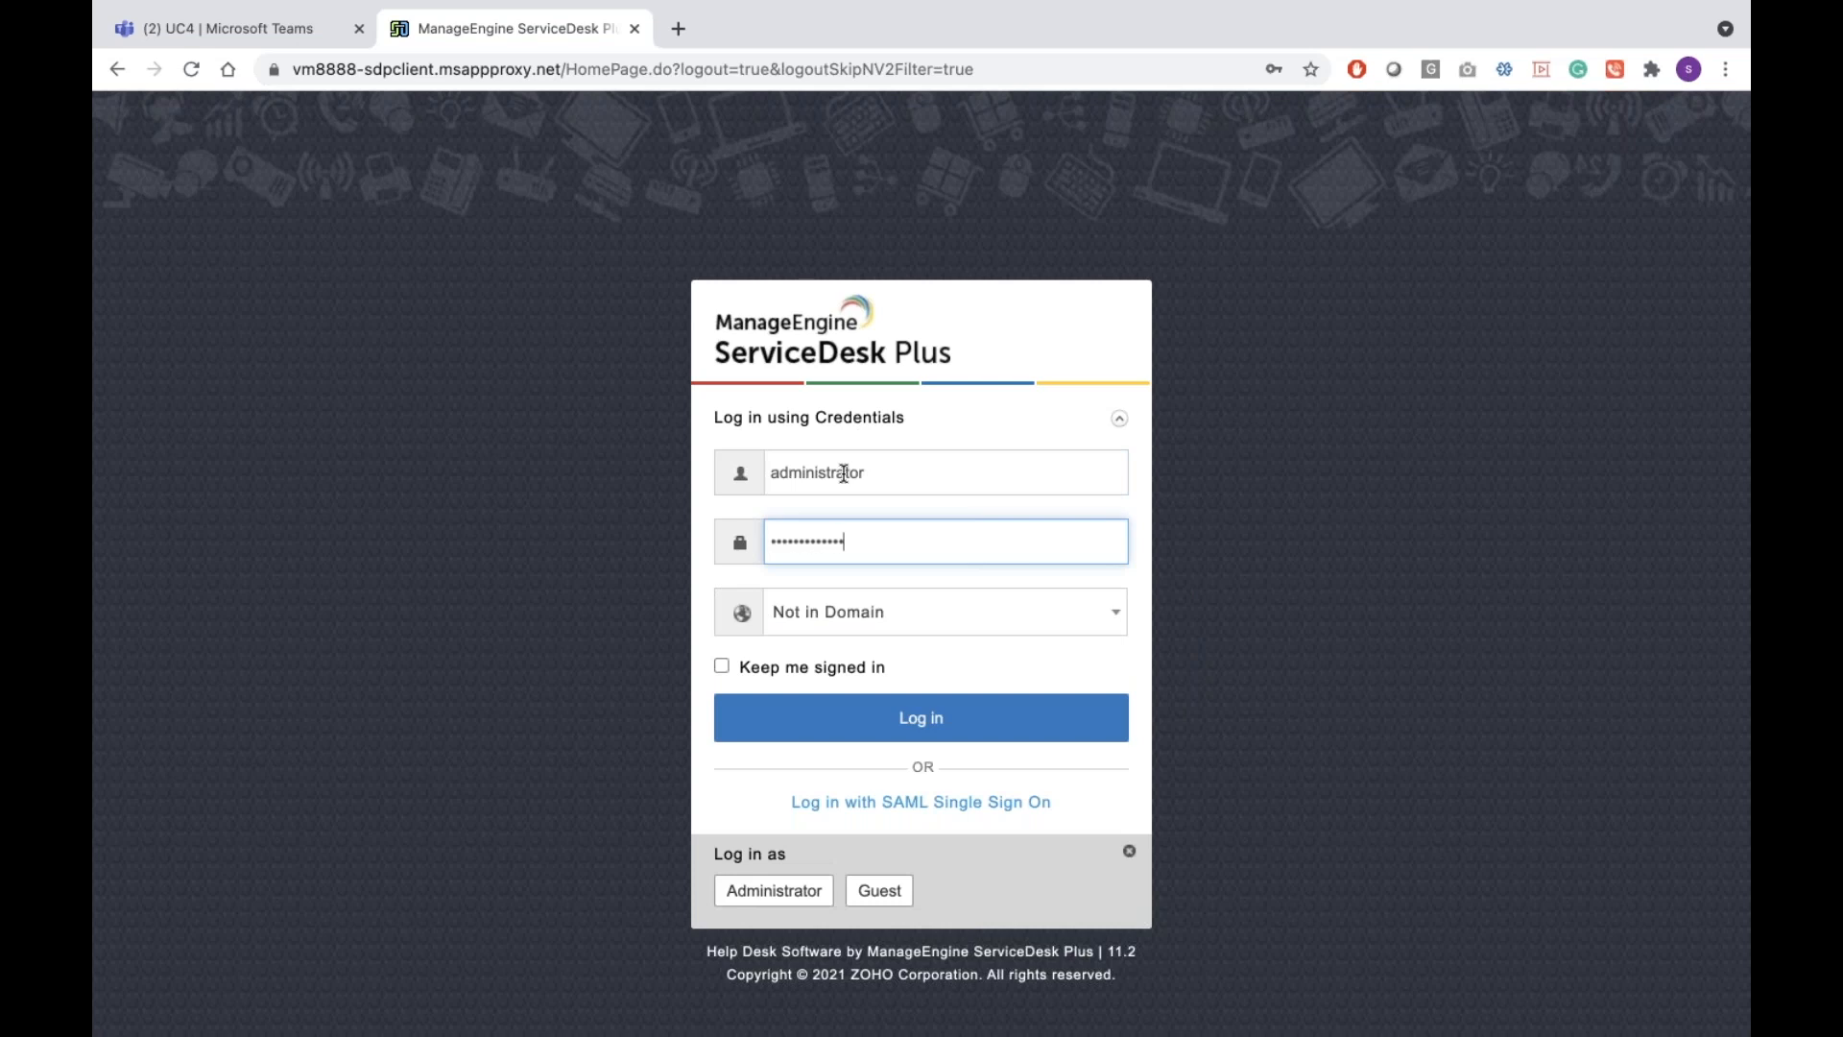
pyautogui.press('Return')
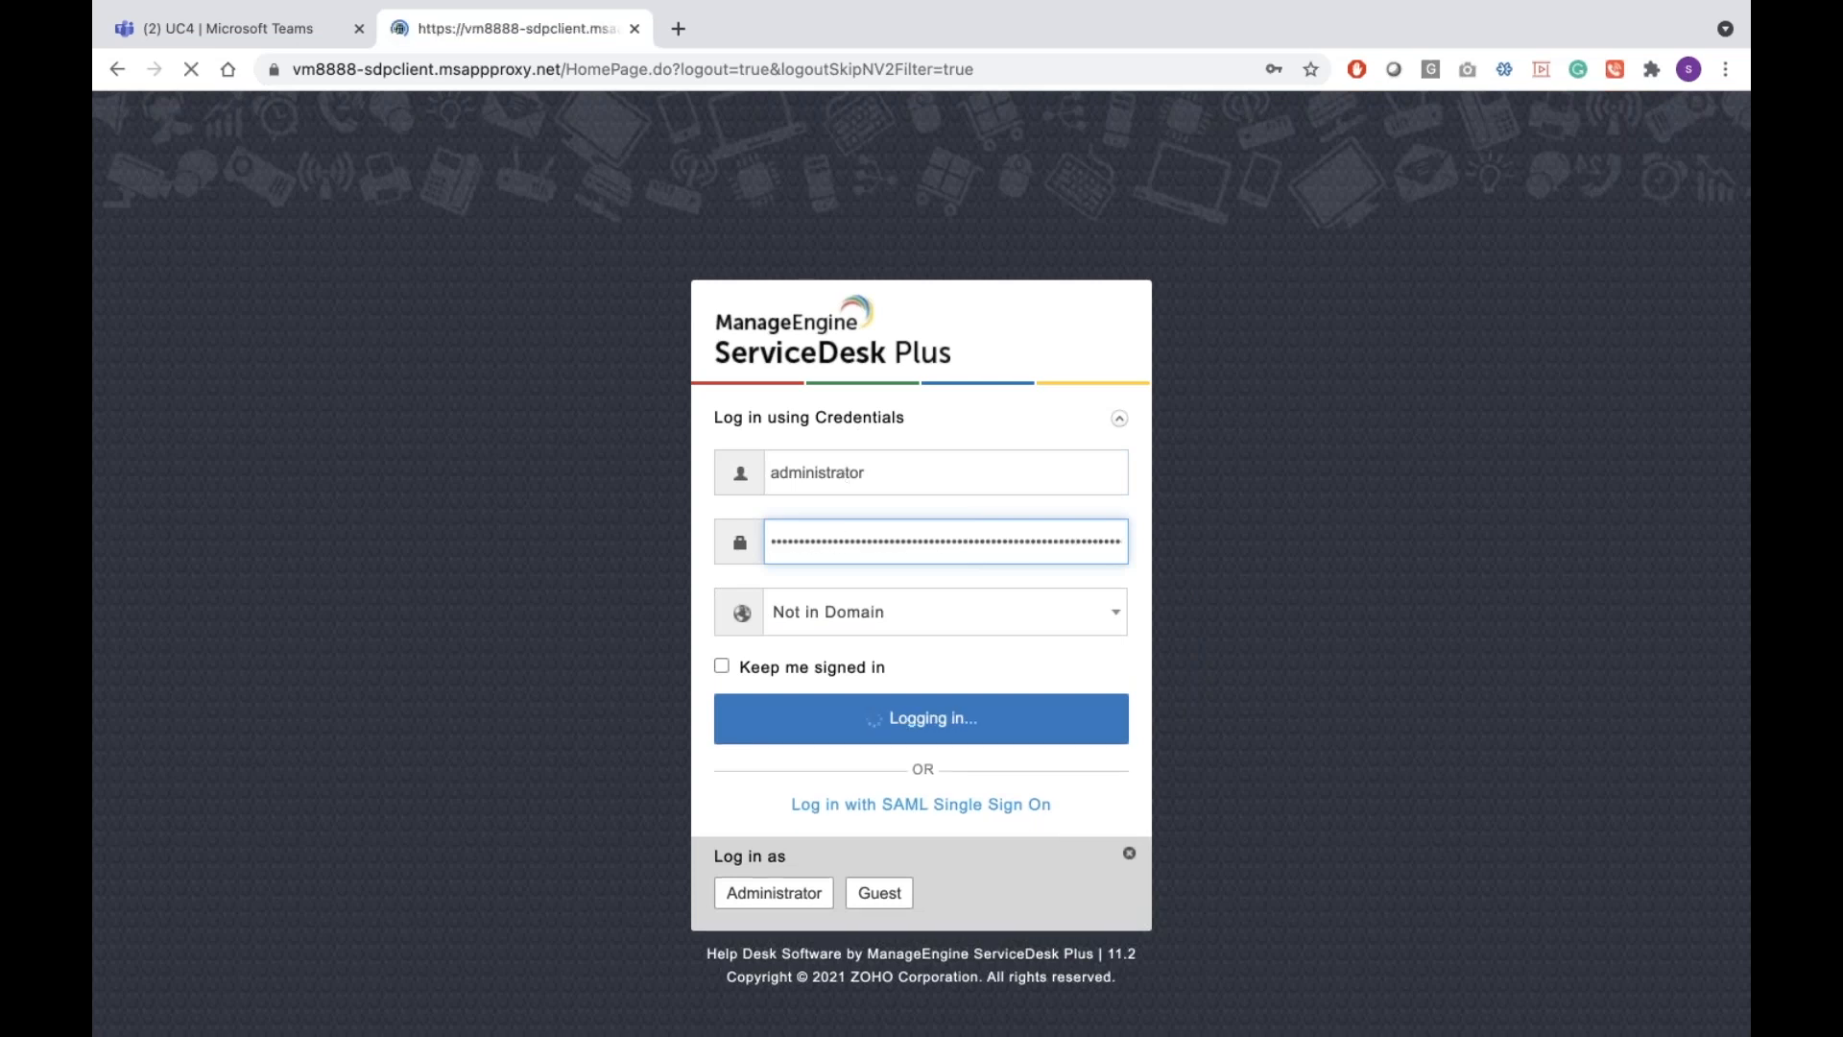
# Revoke the UC4 bot's authorization with the /revoke command
pyautogui.click(305, 40)
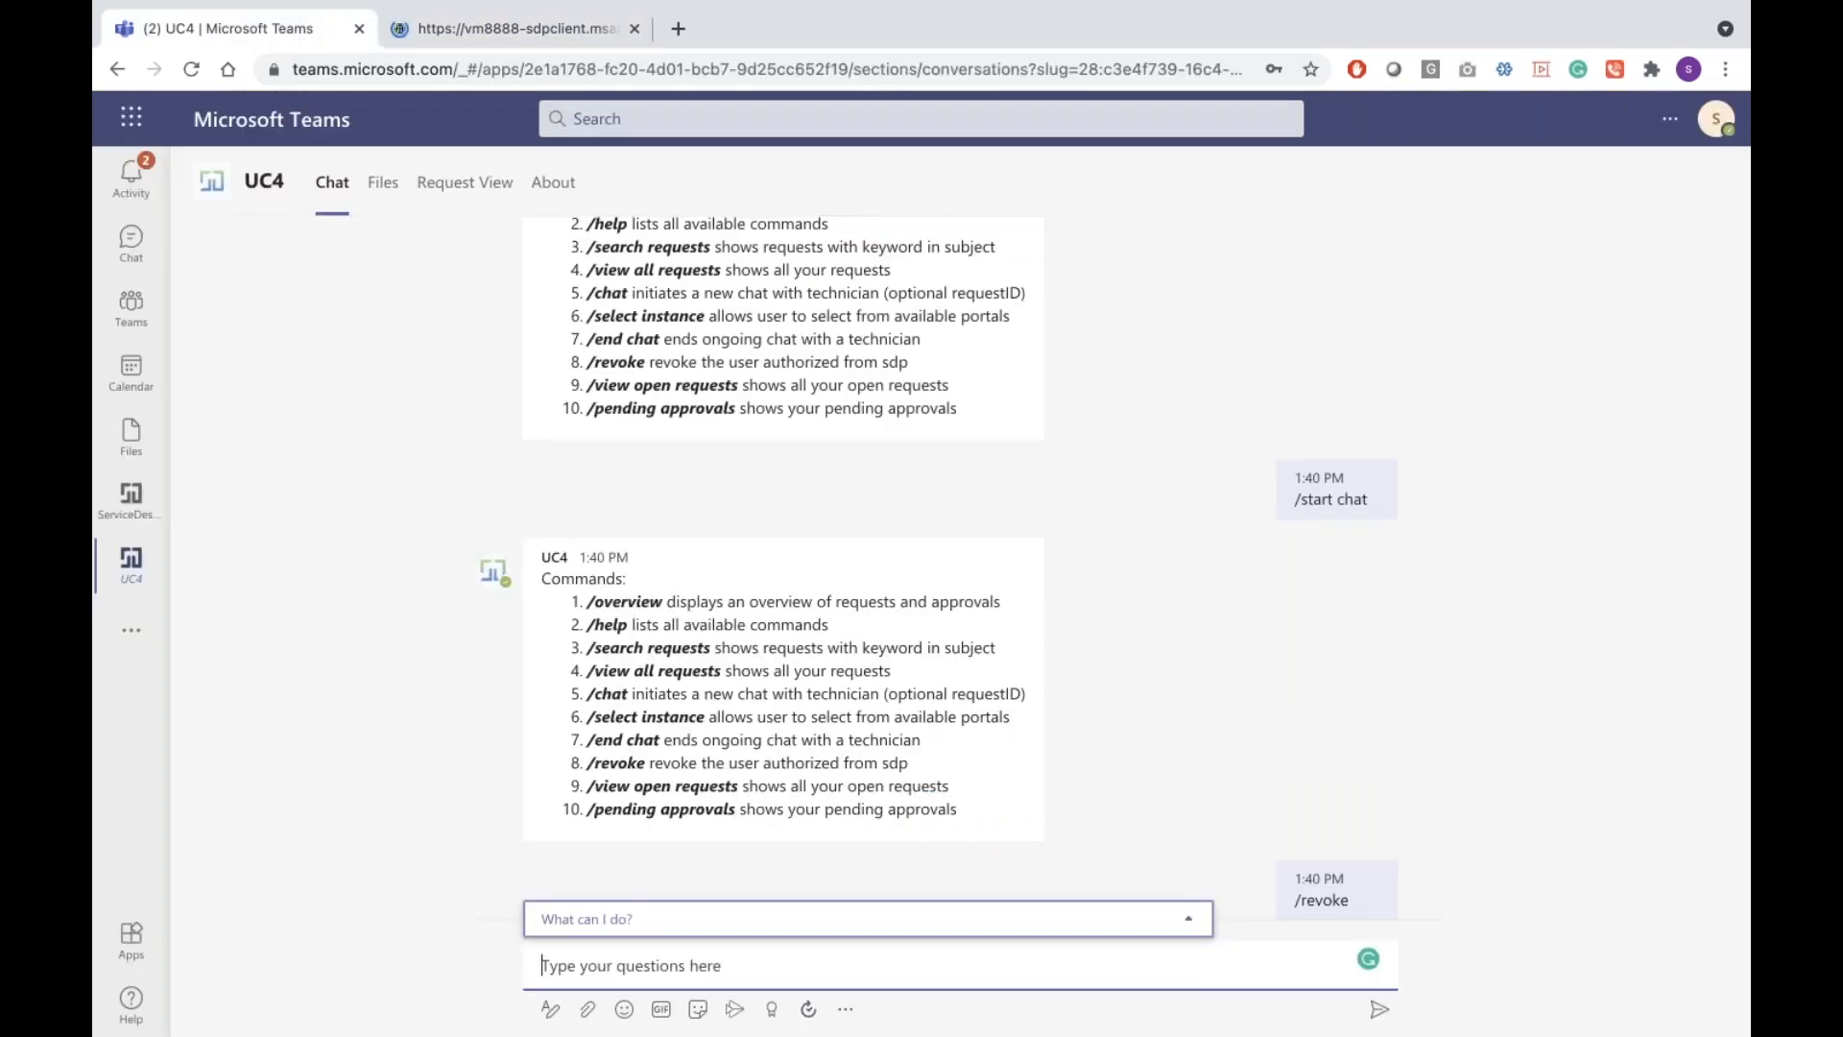
pyautogui.write('/revoke')
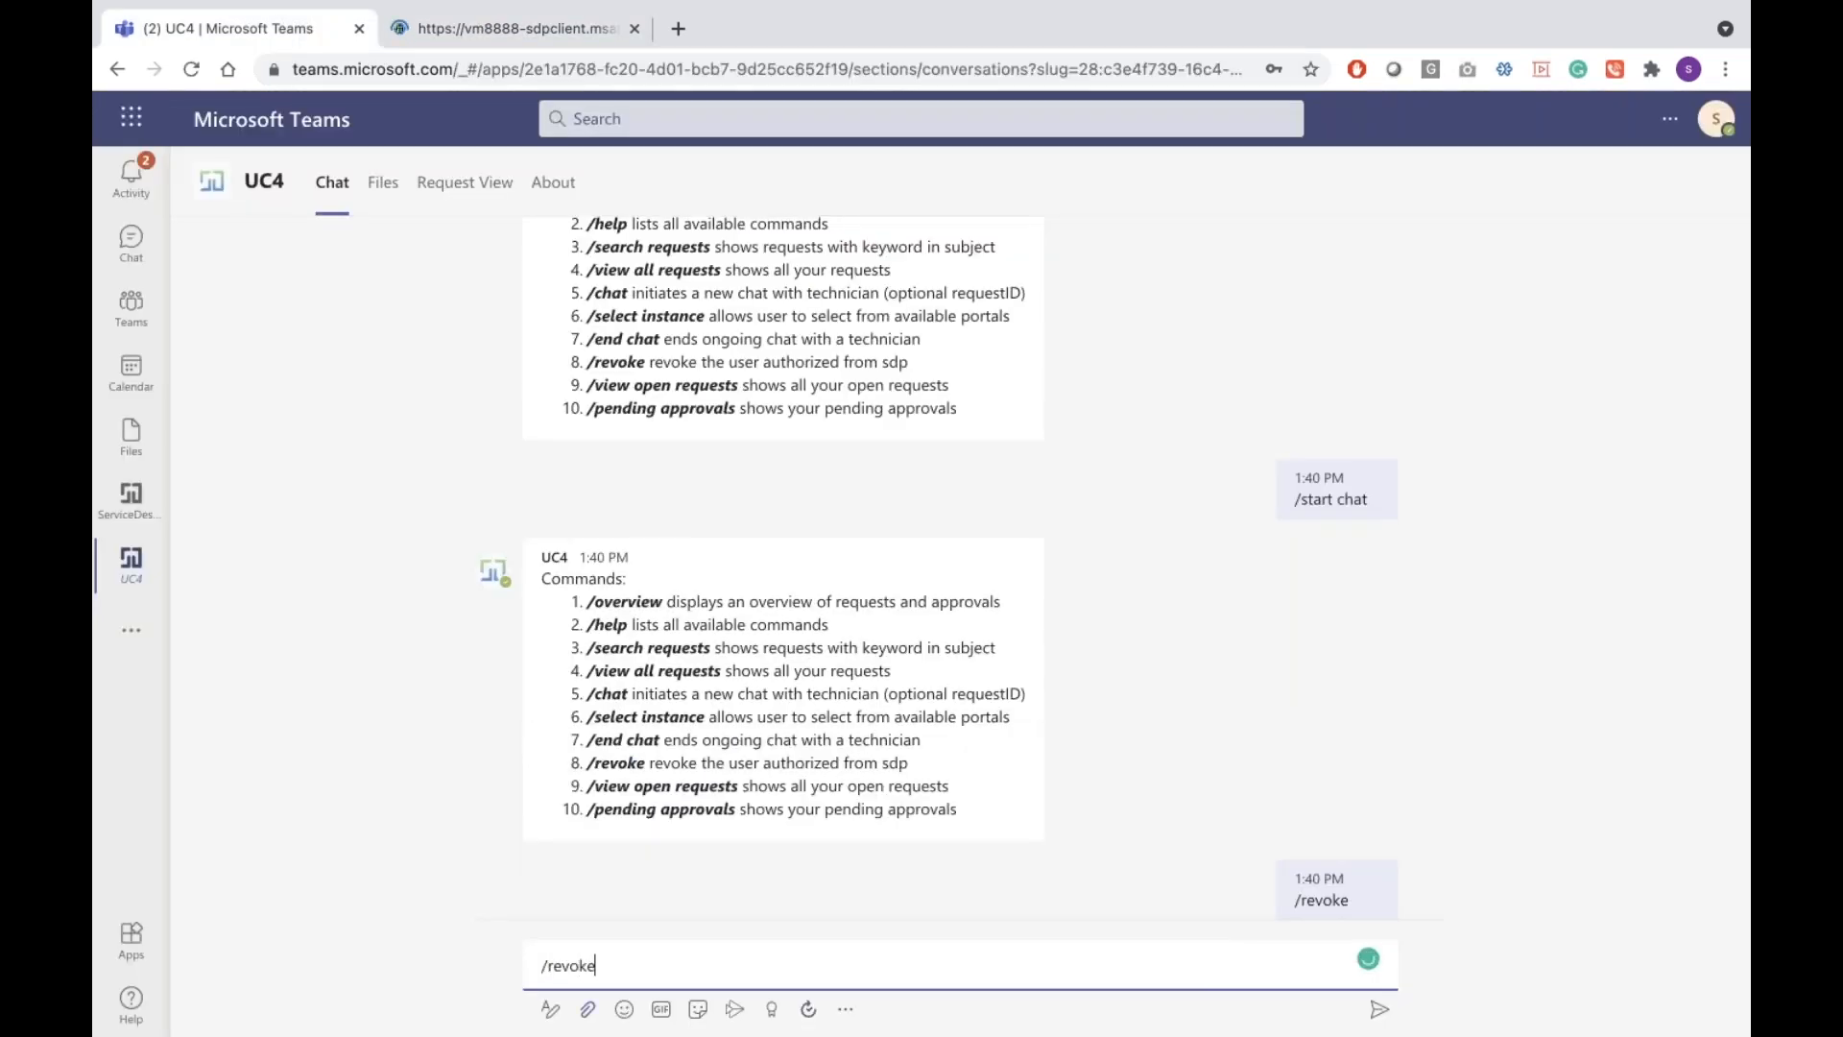
pyautogui.press('Return')
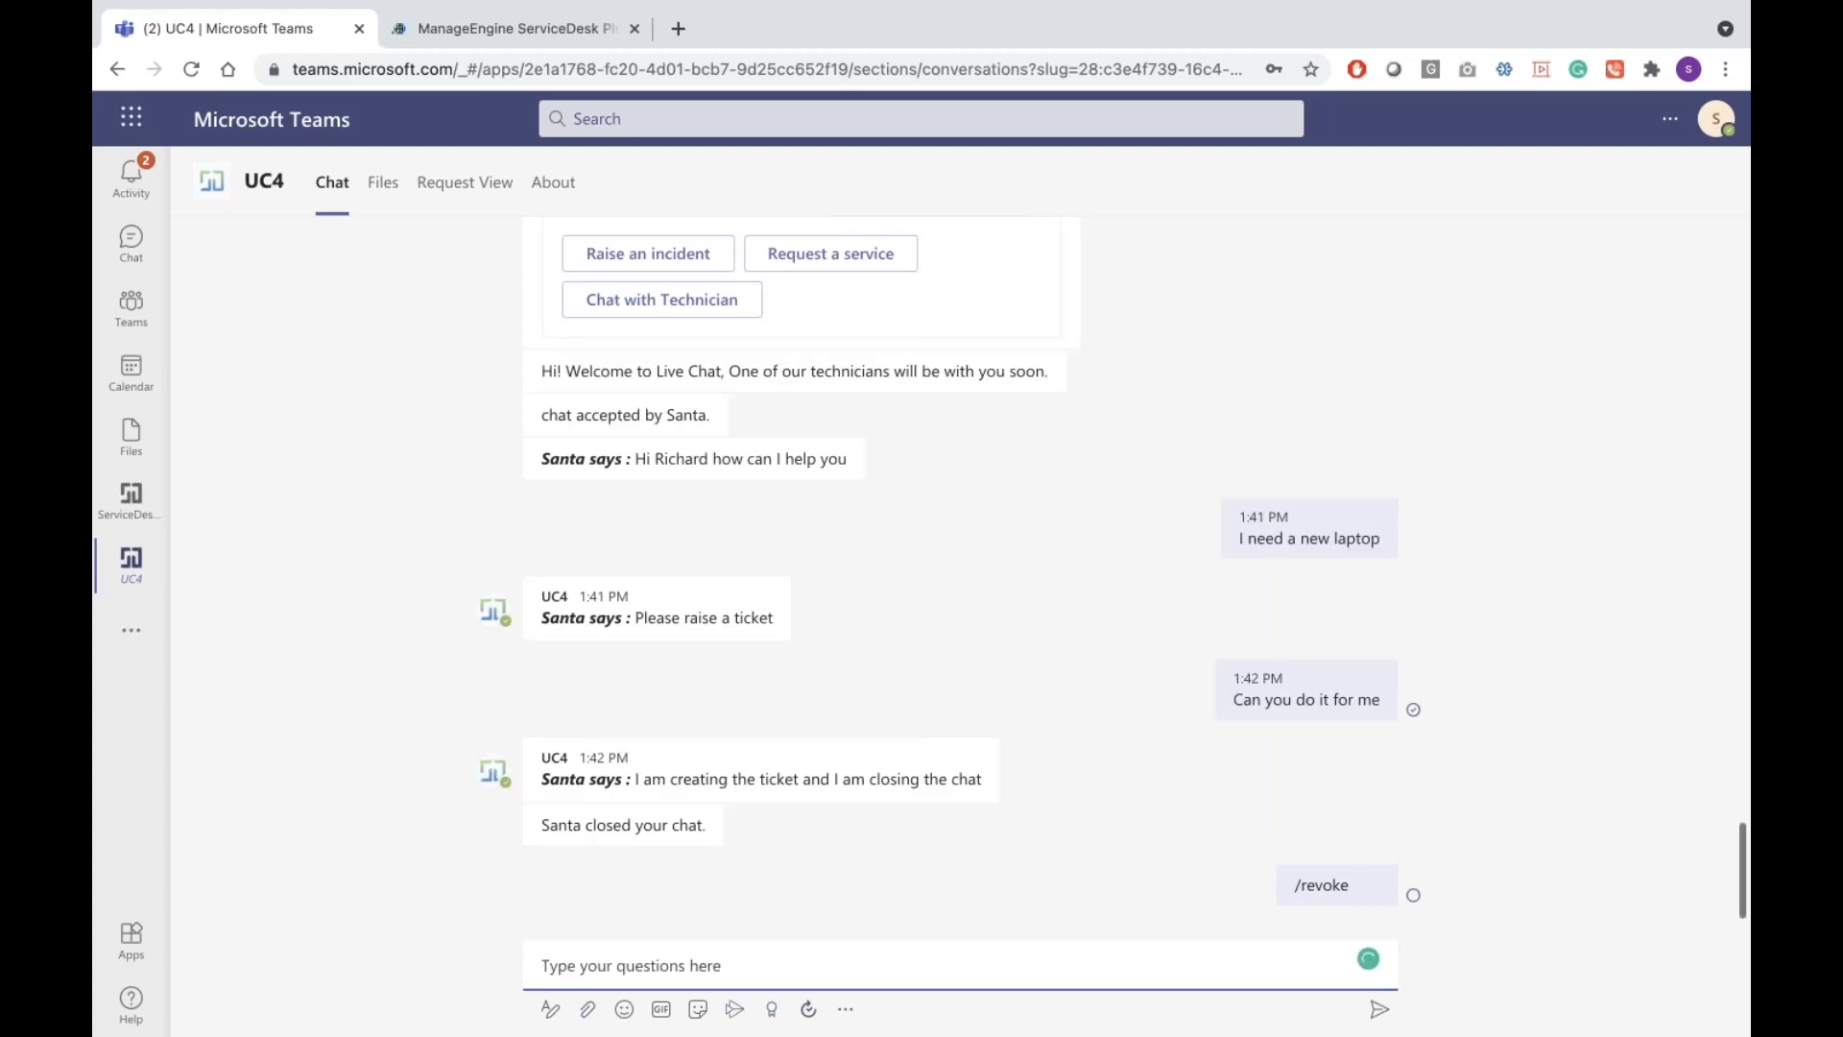
pyautogui.click(432, 34)
pyautogui.click(292, 37)
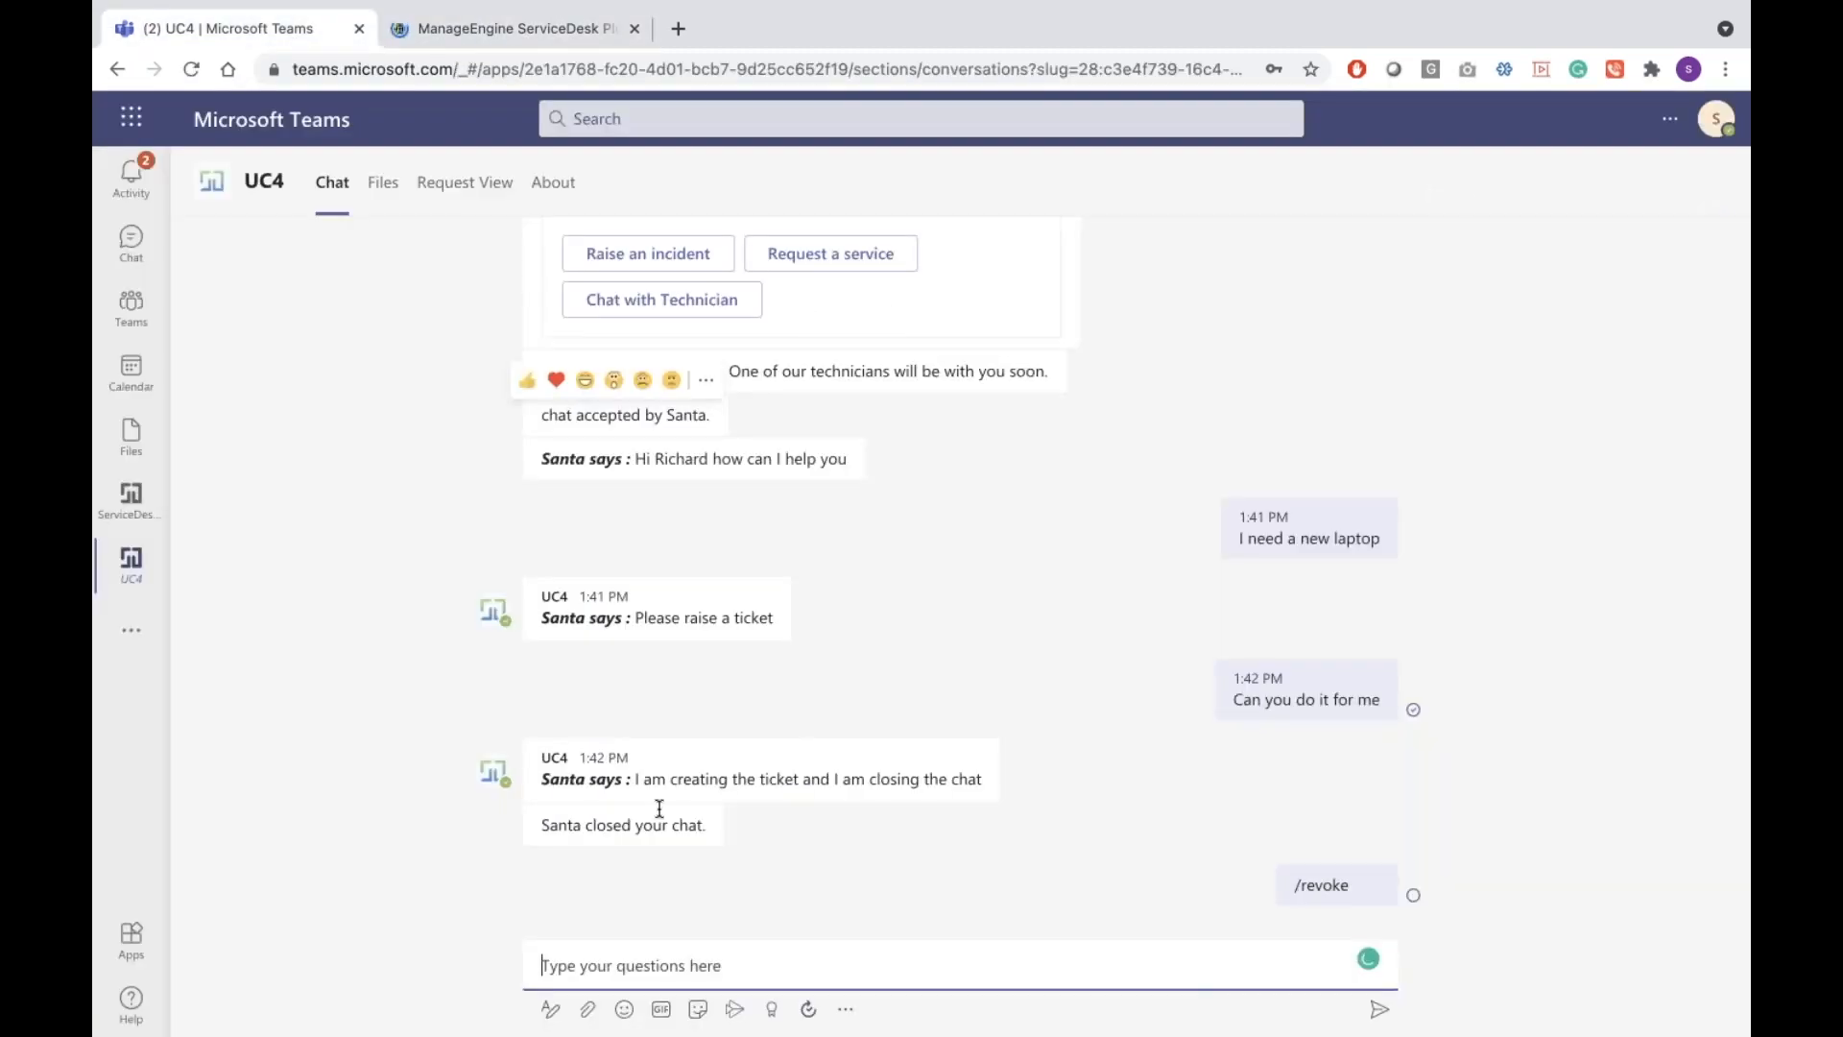
# Send /pending approvals to the bot and sign in with Microsoft from its card
pyautogui.click(624, 977)
pyautogui.write('/pe')
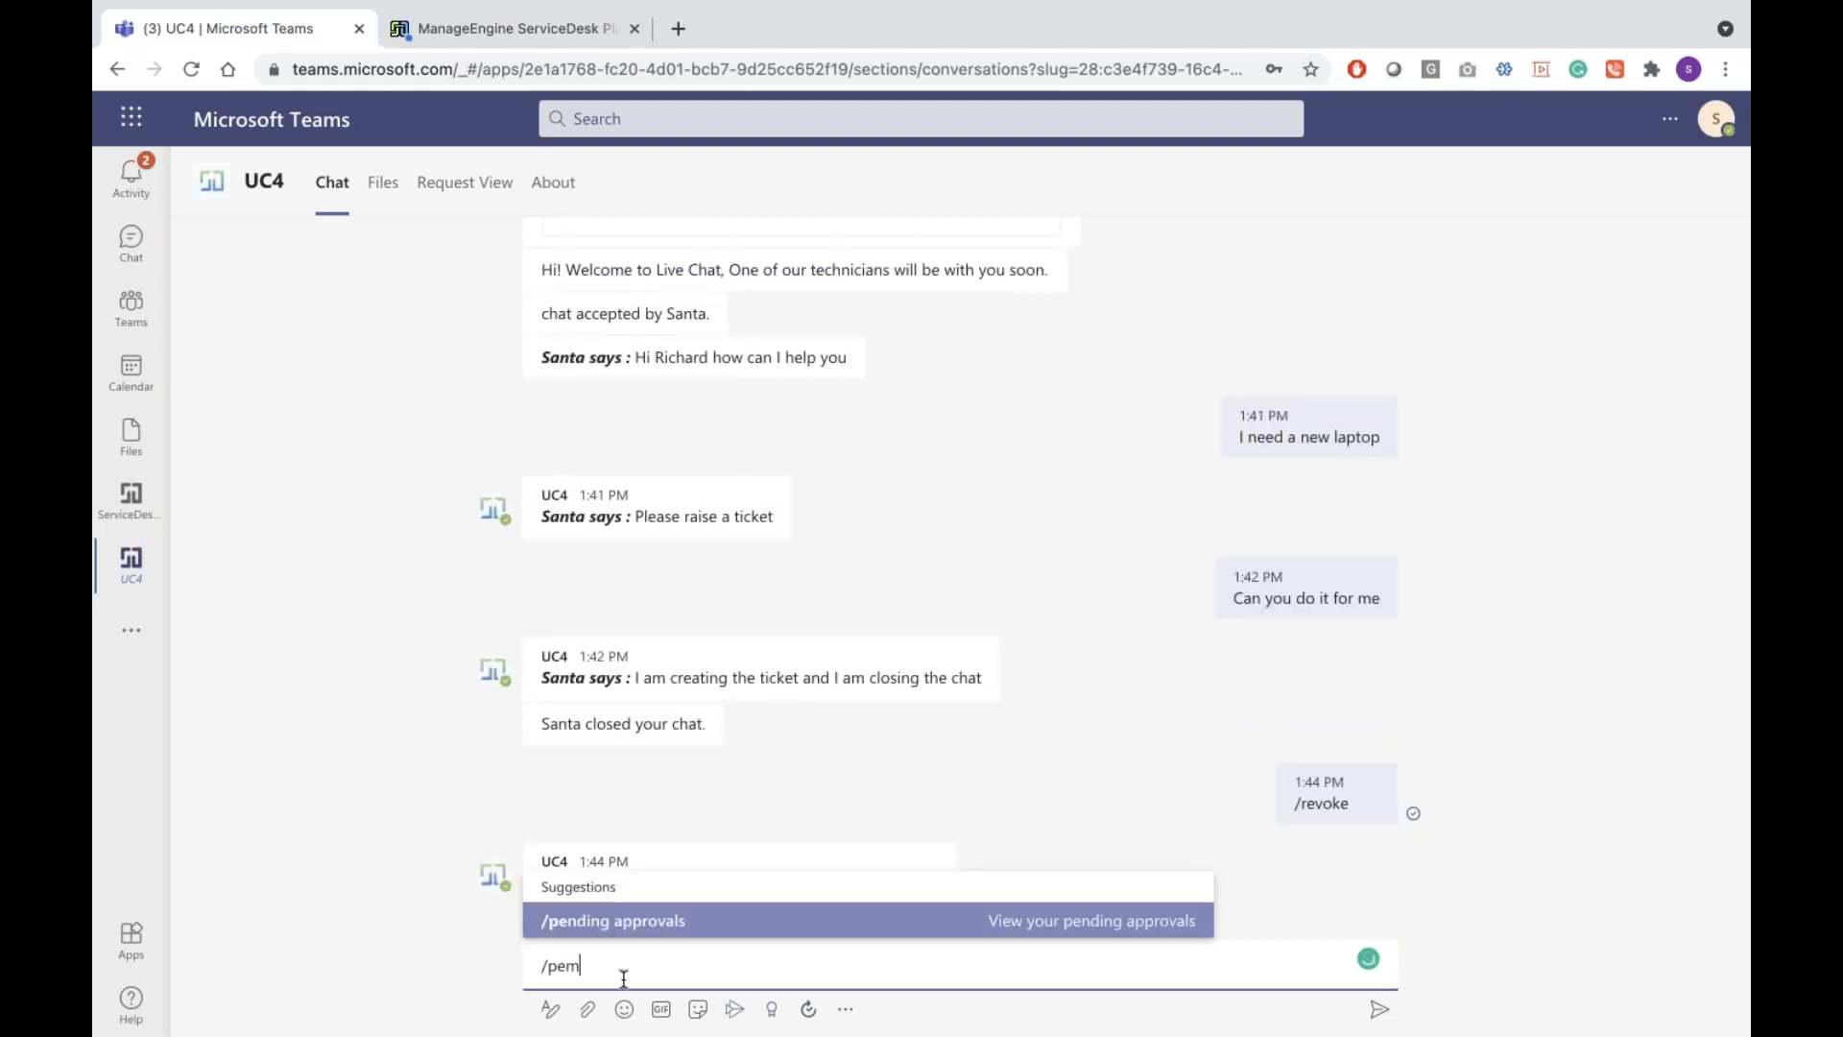
pyautogui.press('Return')
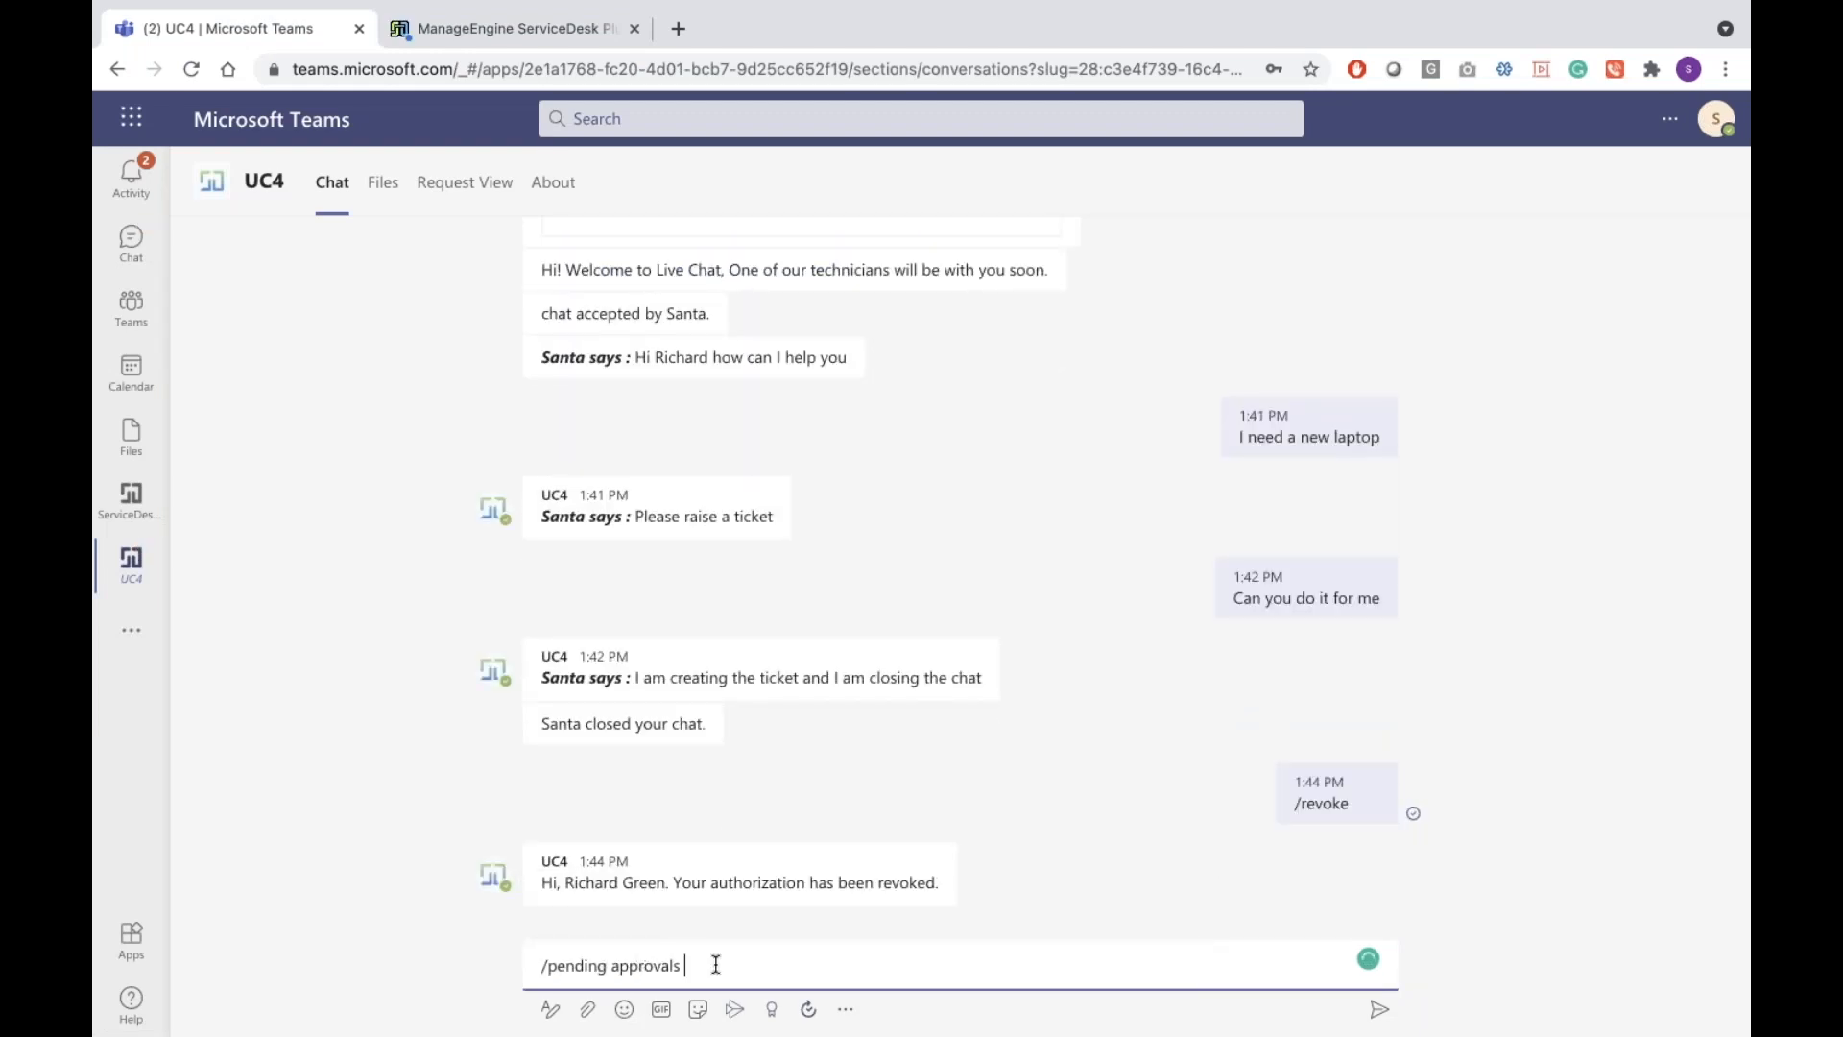
pyautogui.press('Return')
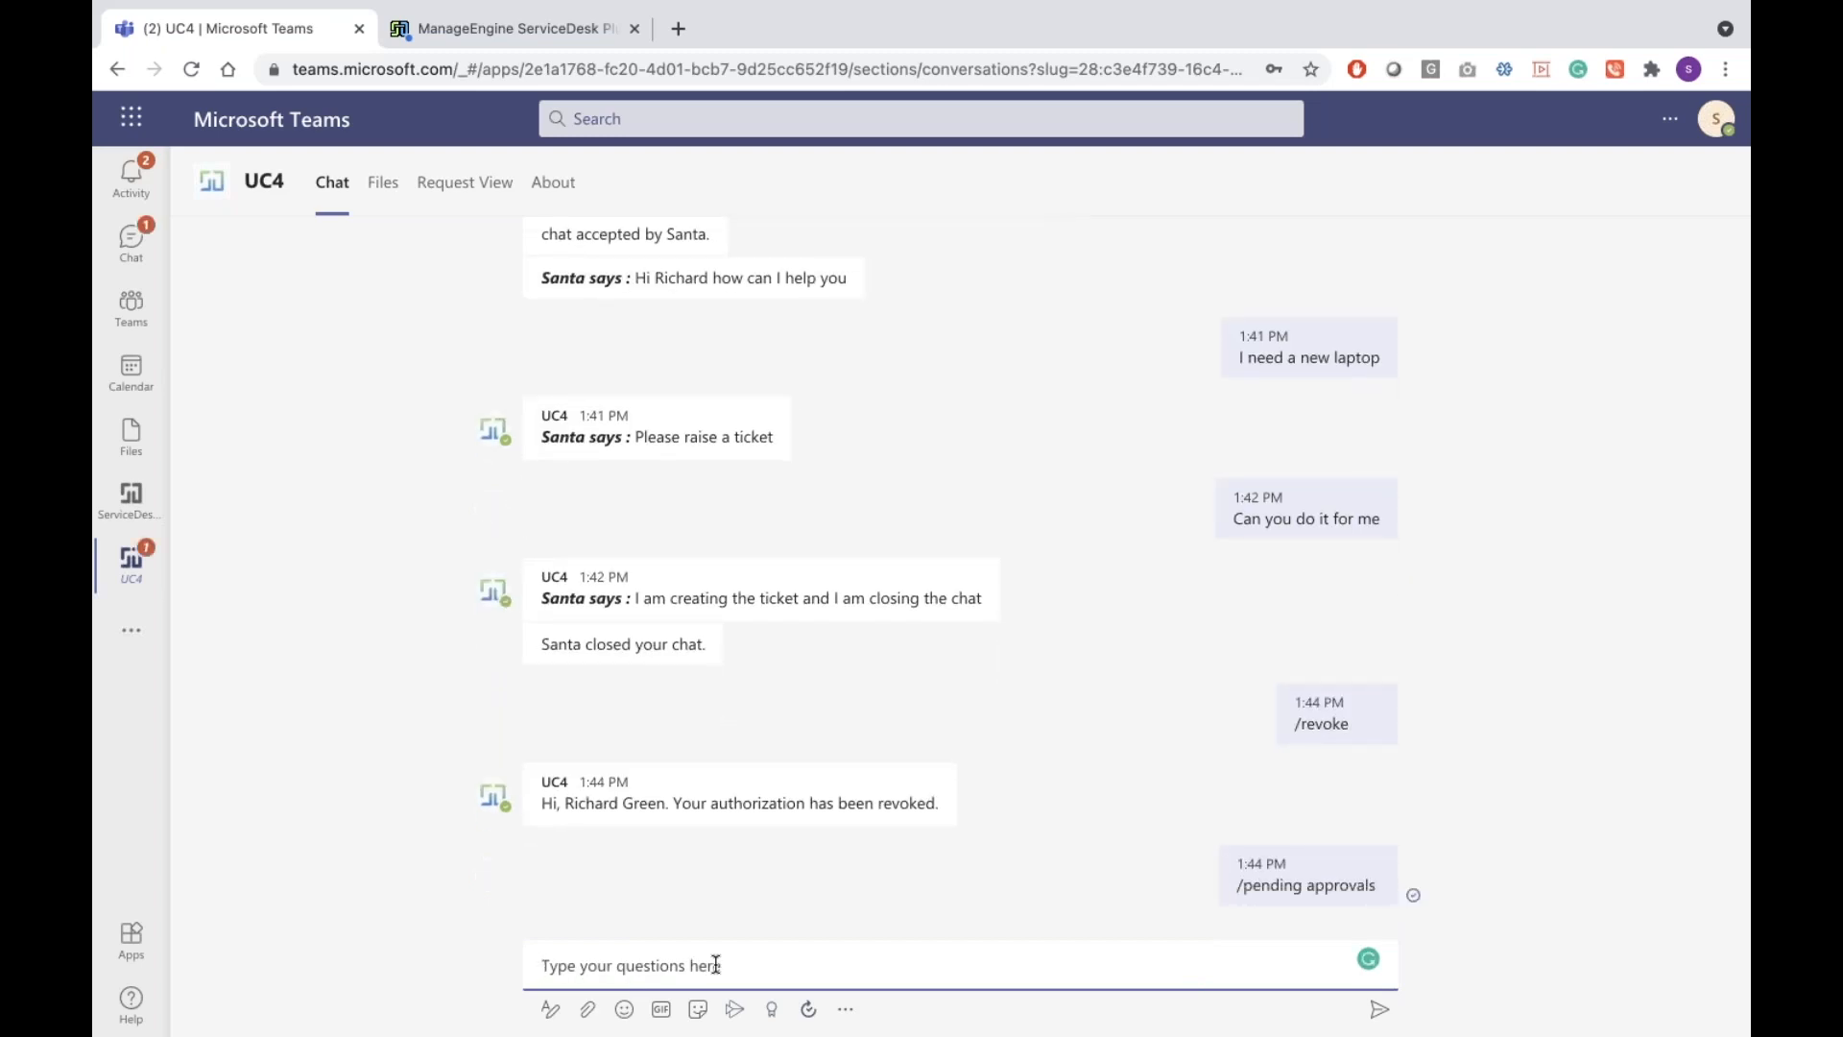
pyautogui.click(683, 860)
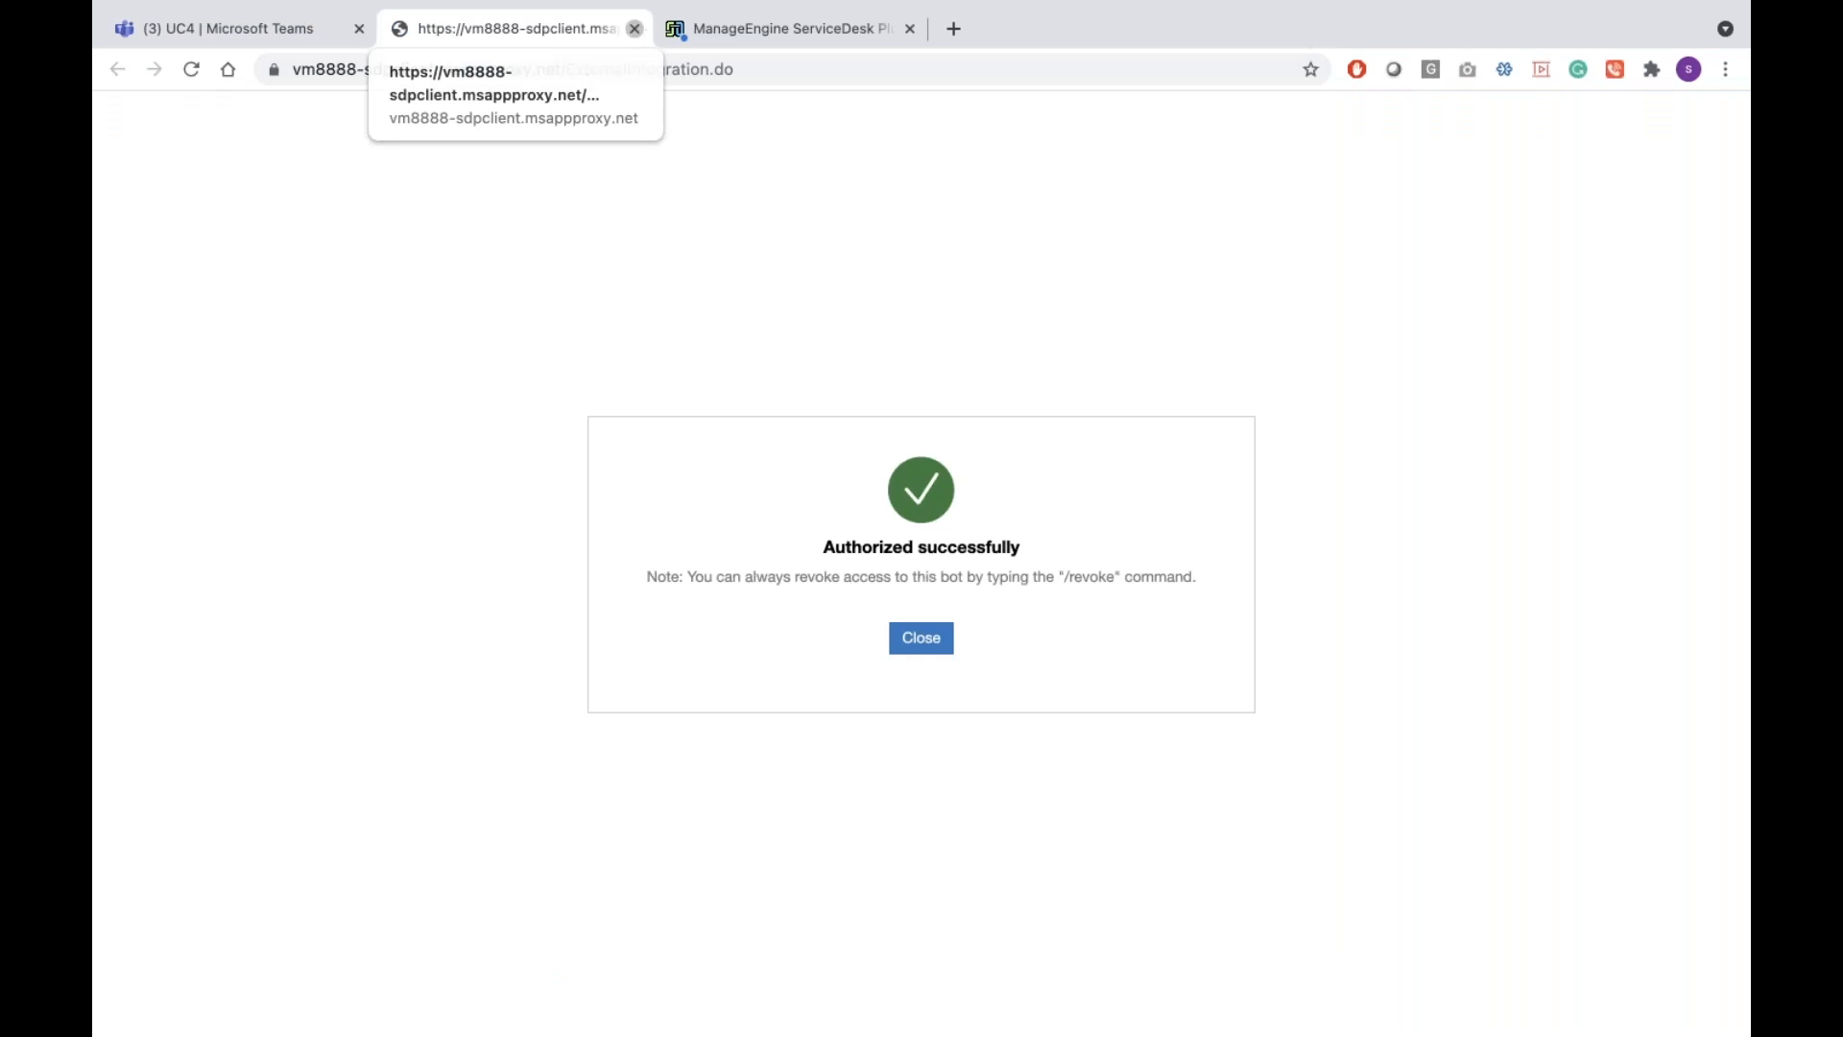
# Close the authorization page and return to the UC4 bot chat in Teams
pyautogui.click(633, 28)
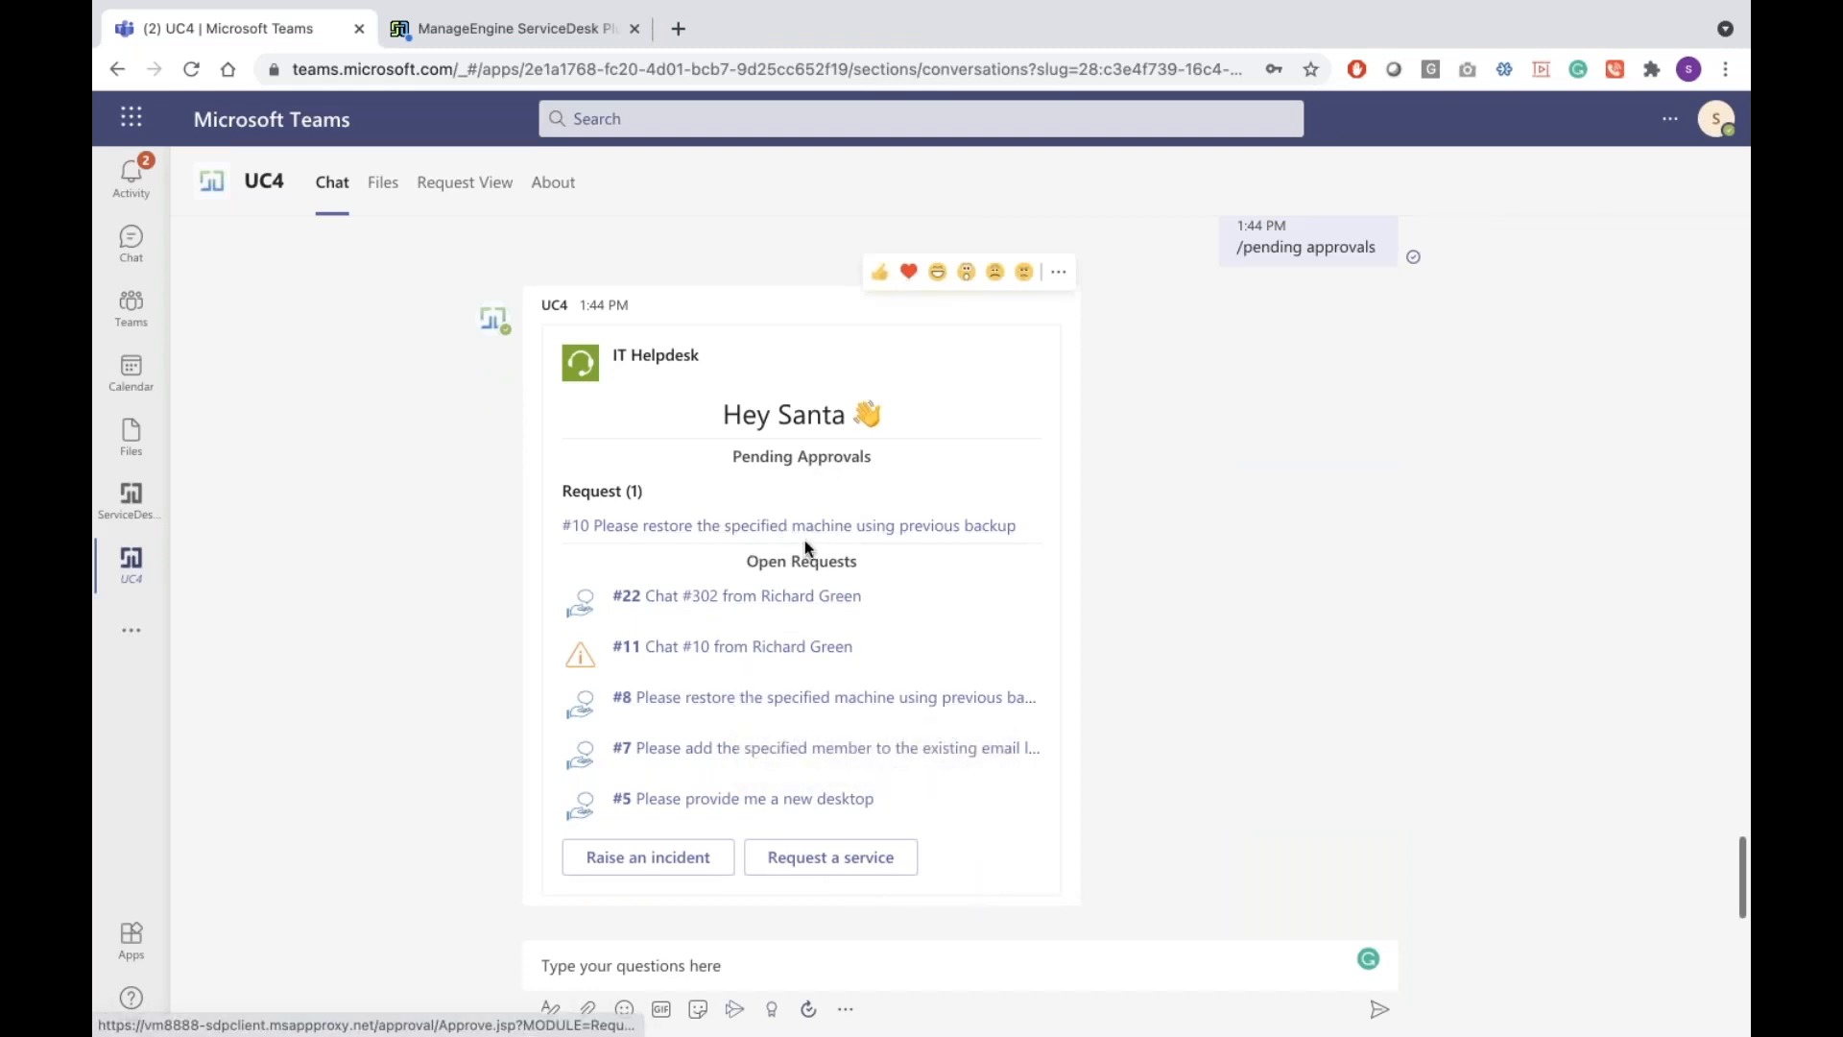
# Send the /pending approvals command to the UC4 bot a second time
pyautogui.click(693, 967)
pyautogui.write('/pen')
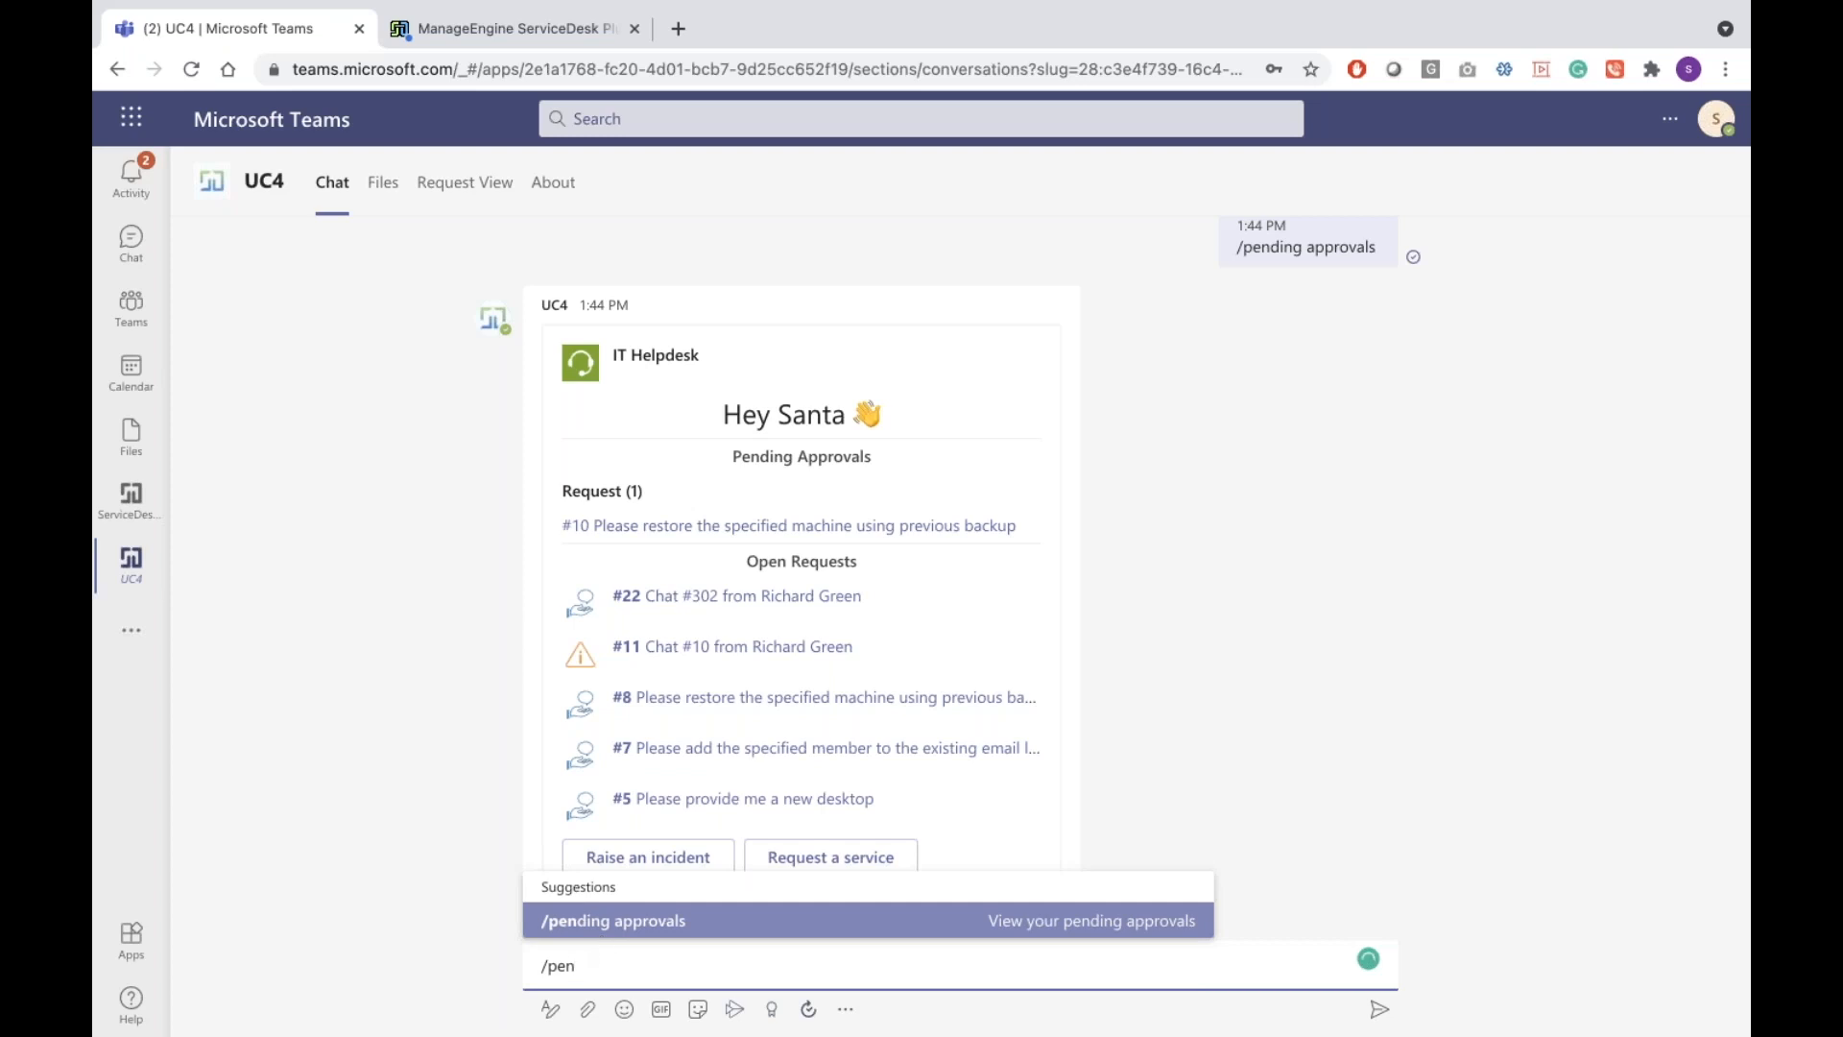
pyautogui.press('Return')
pyautogui.press('Return')
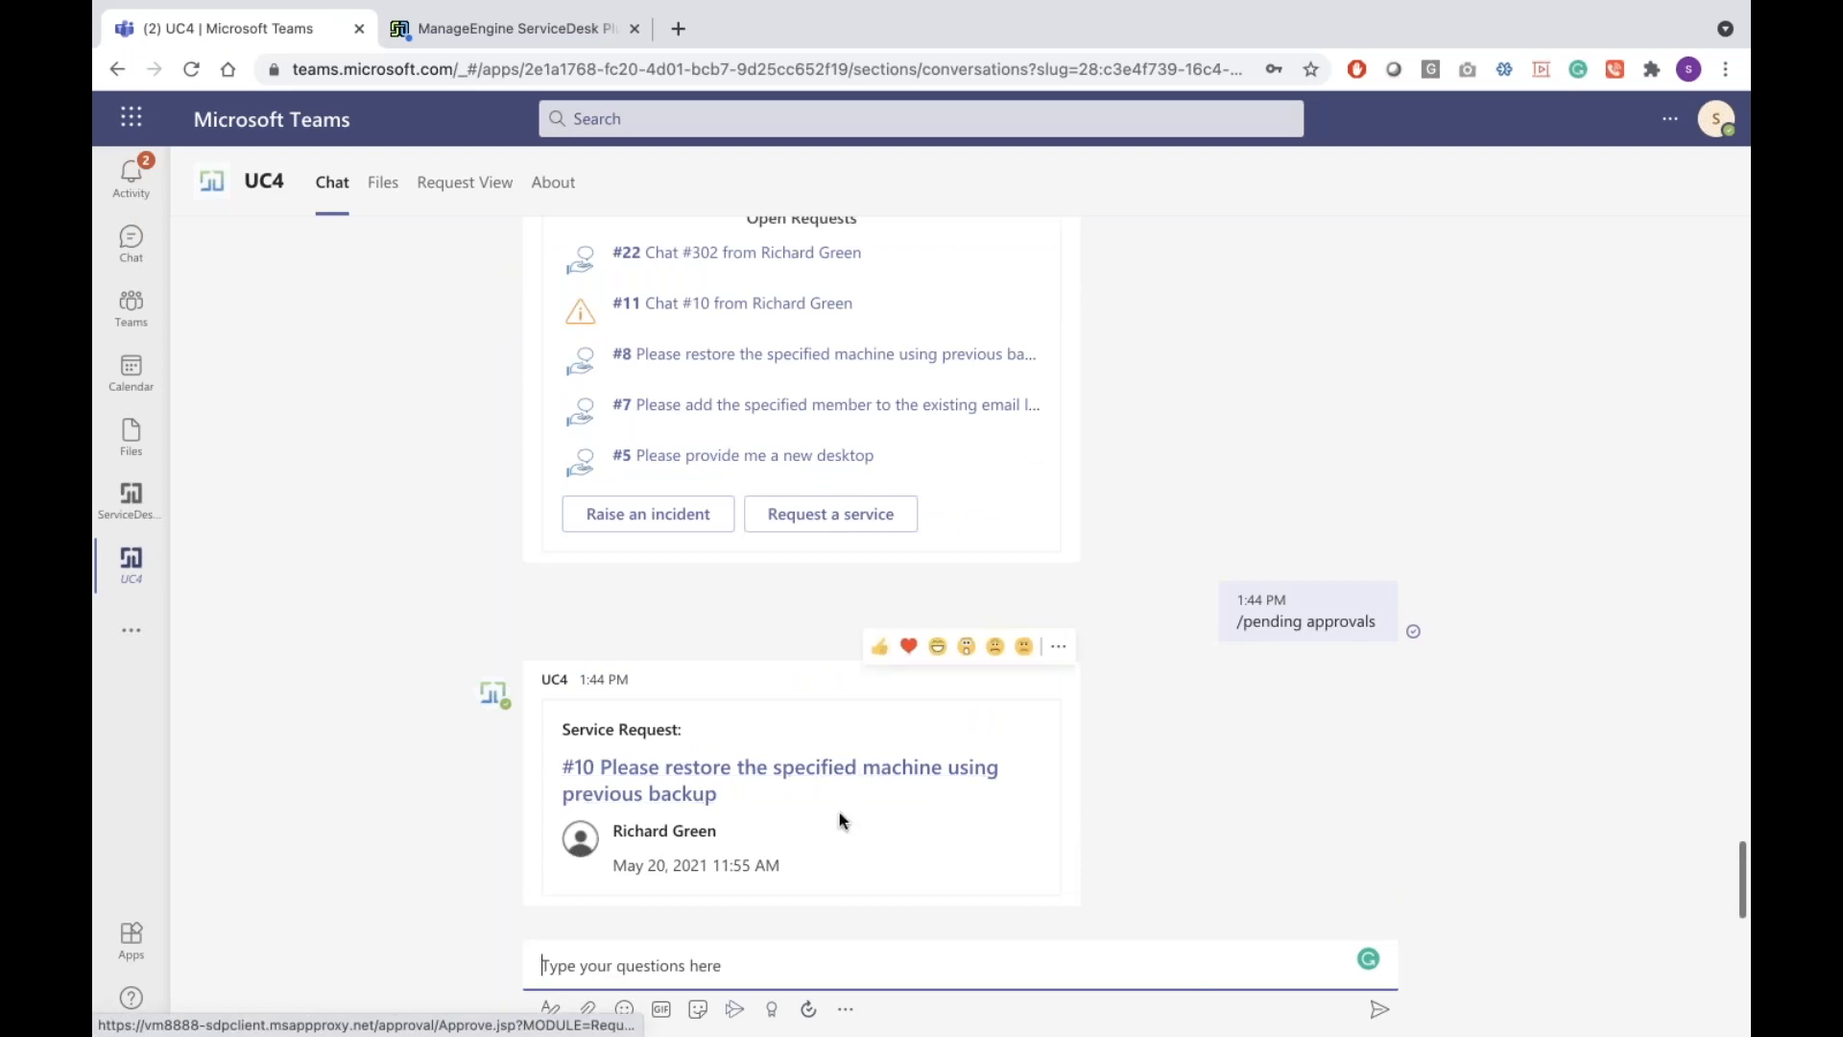
pyautogui.click(868, 771)
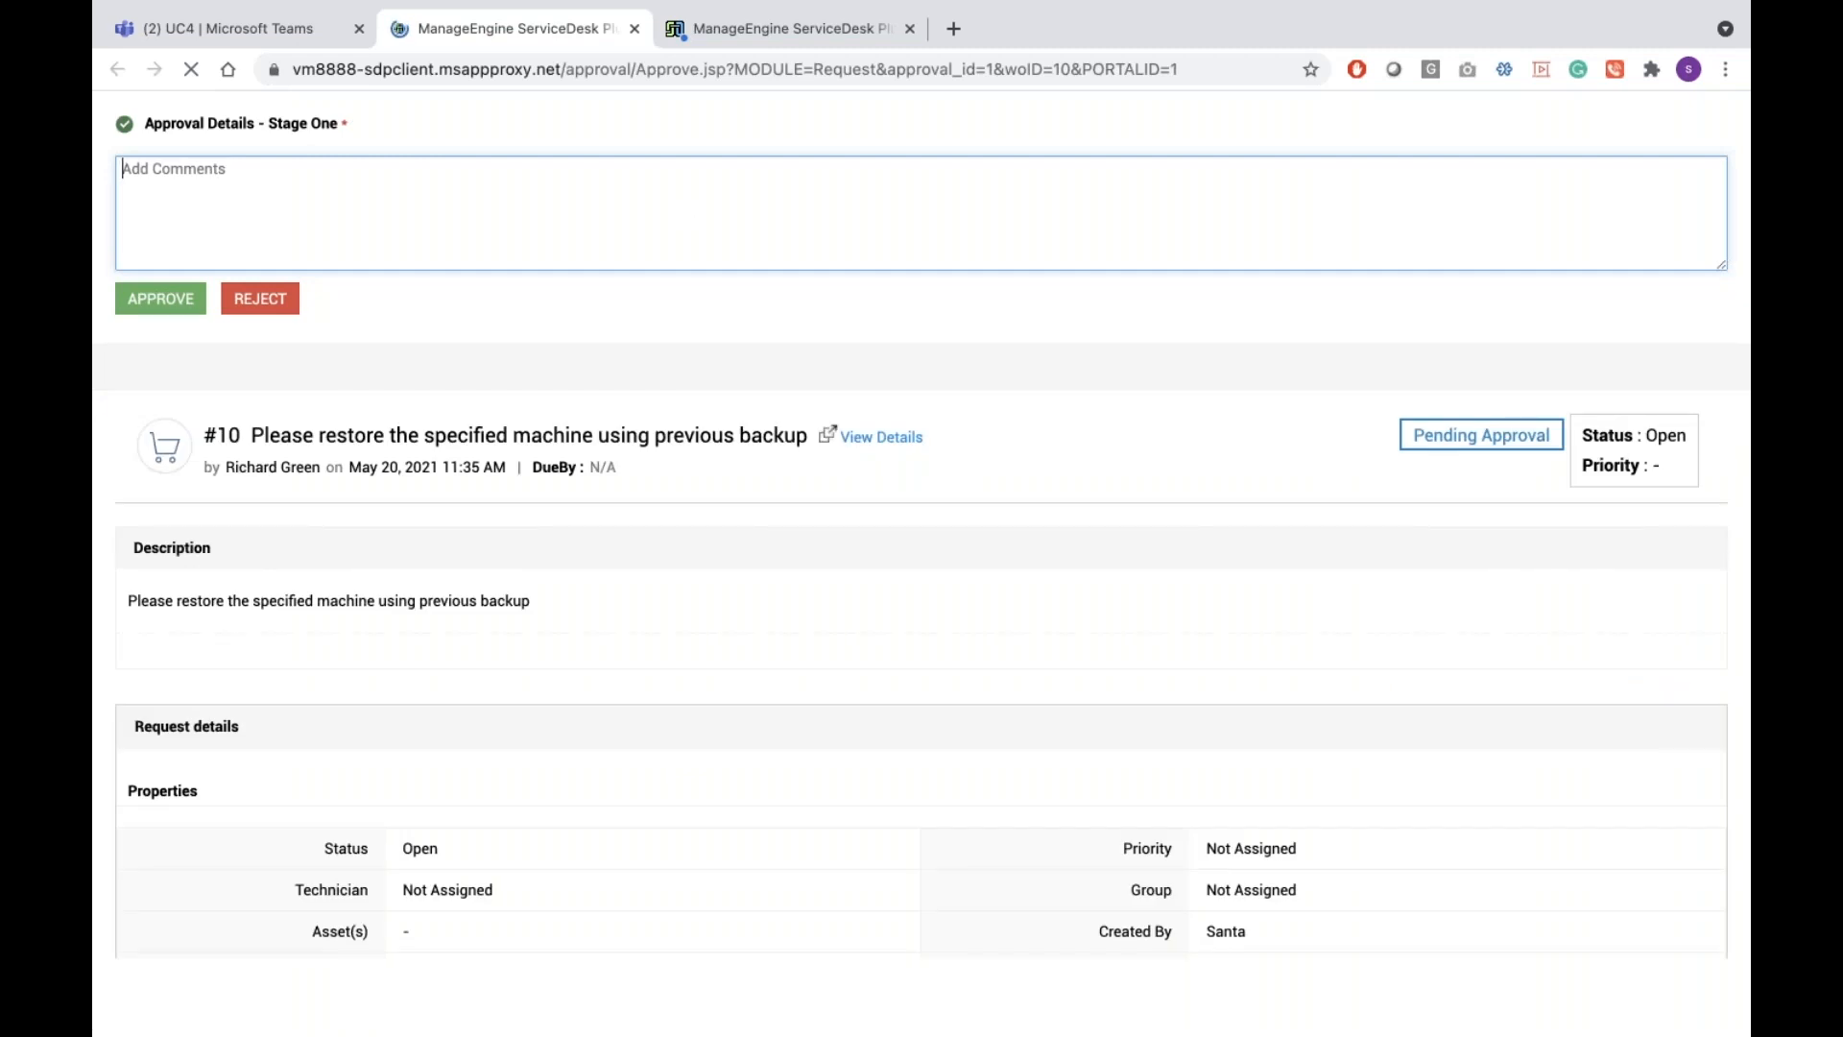
pyautogui.click(634, 28)
pyautogui.scroll(11, 960, 568)
pyautogui.scroll(-10, 779, 768)
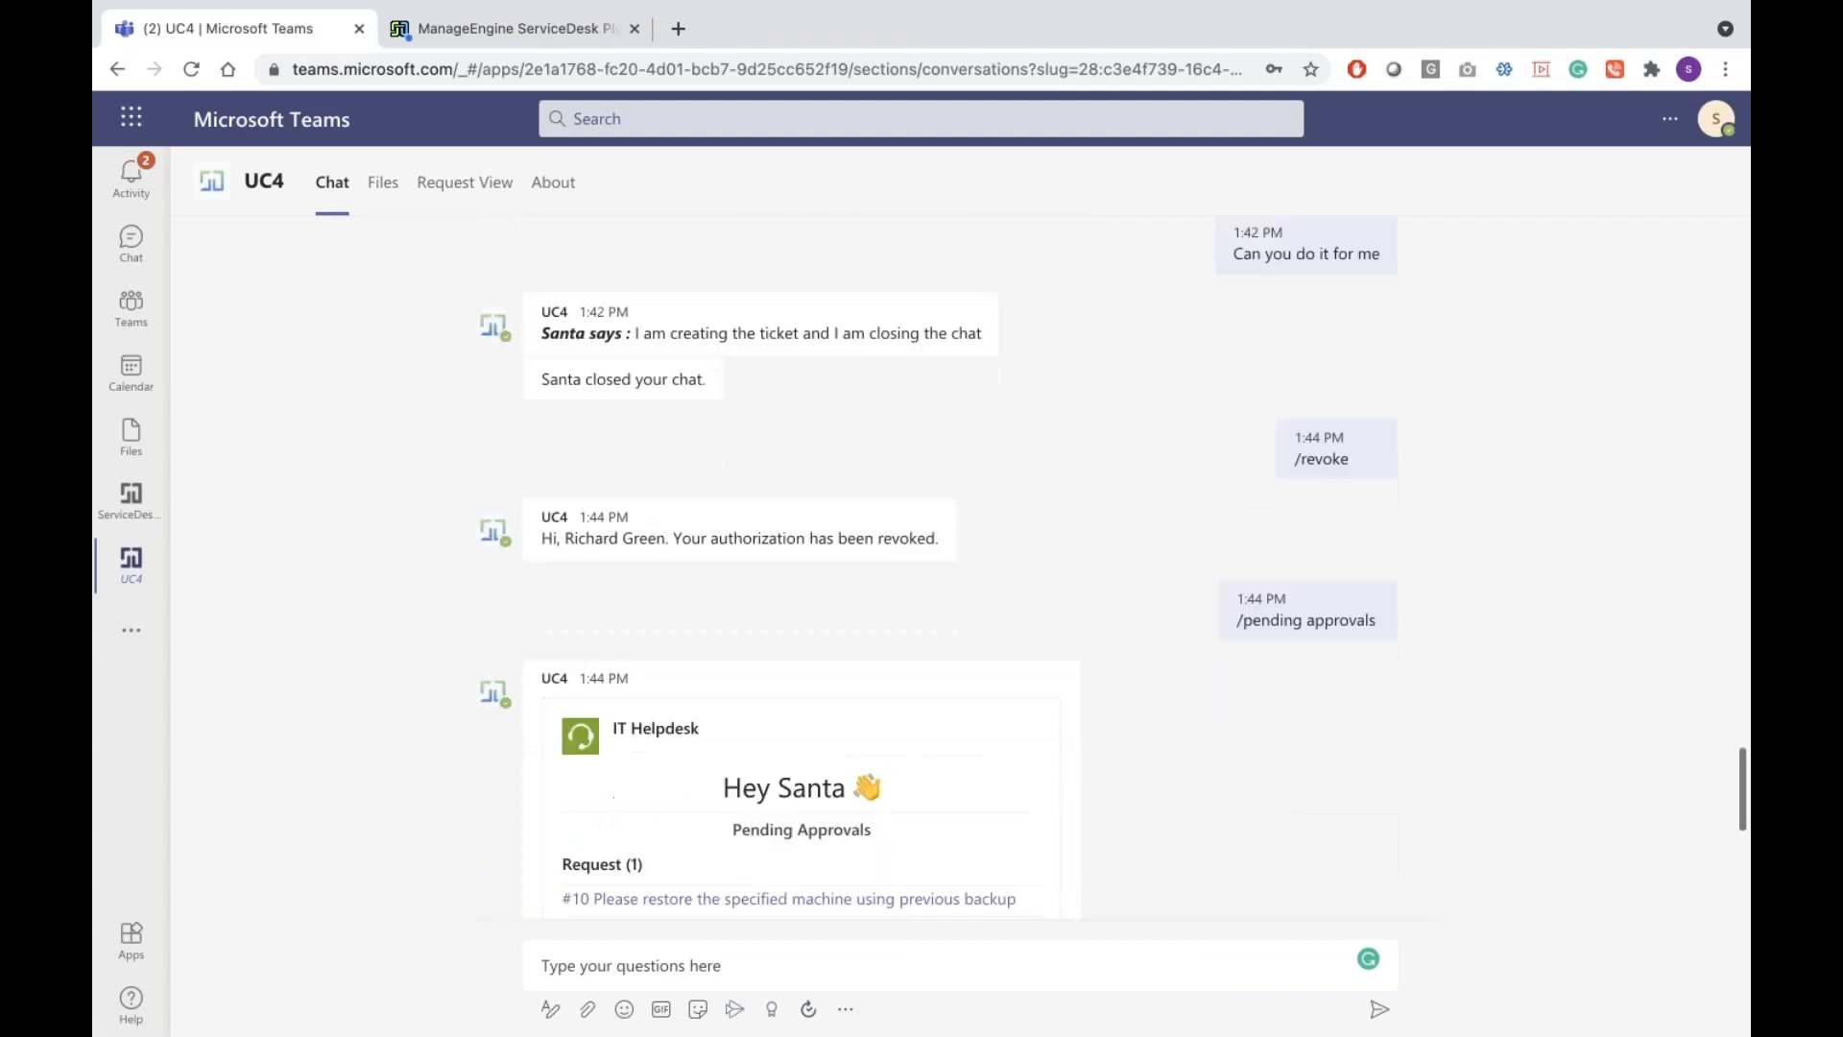
# Send the /view all requests command to the UC4 bot
pyautogui.scroll(15, 779, 768)
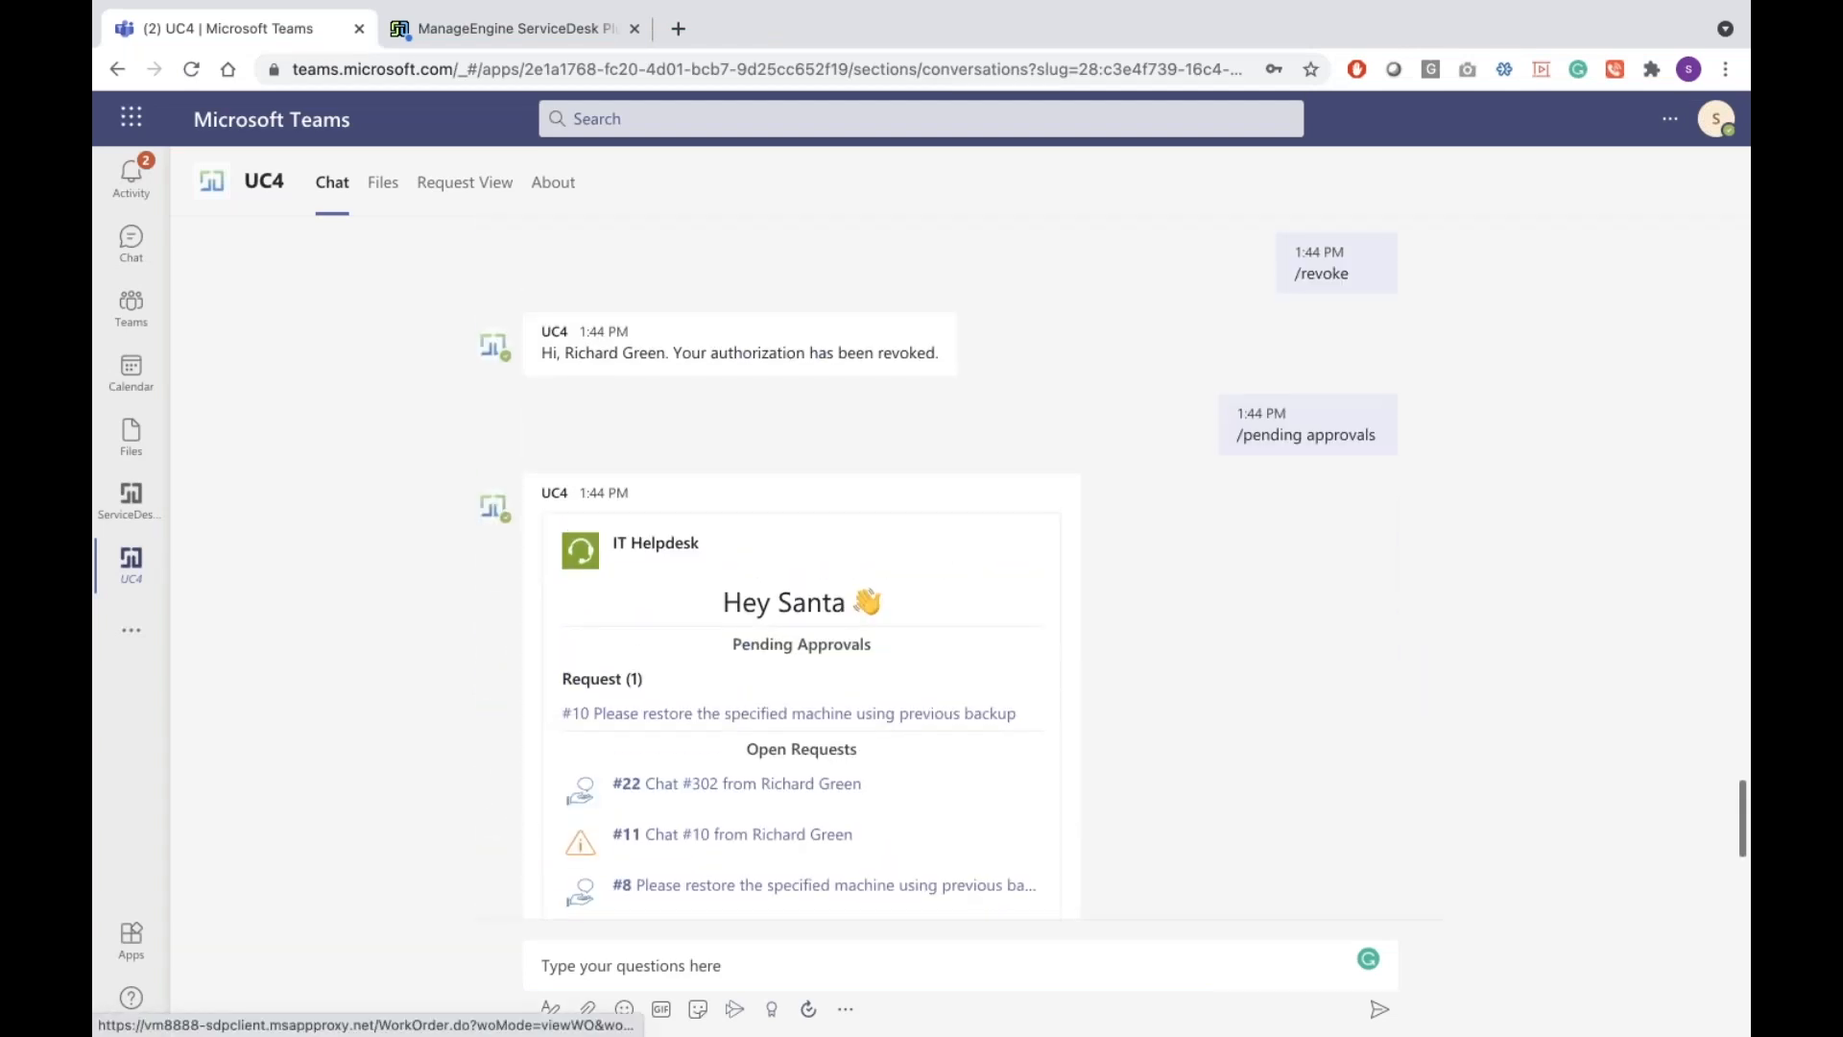
pyautogui.scroll(9, 937, 568)
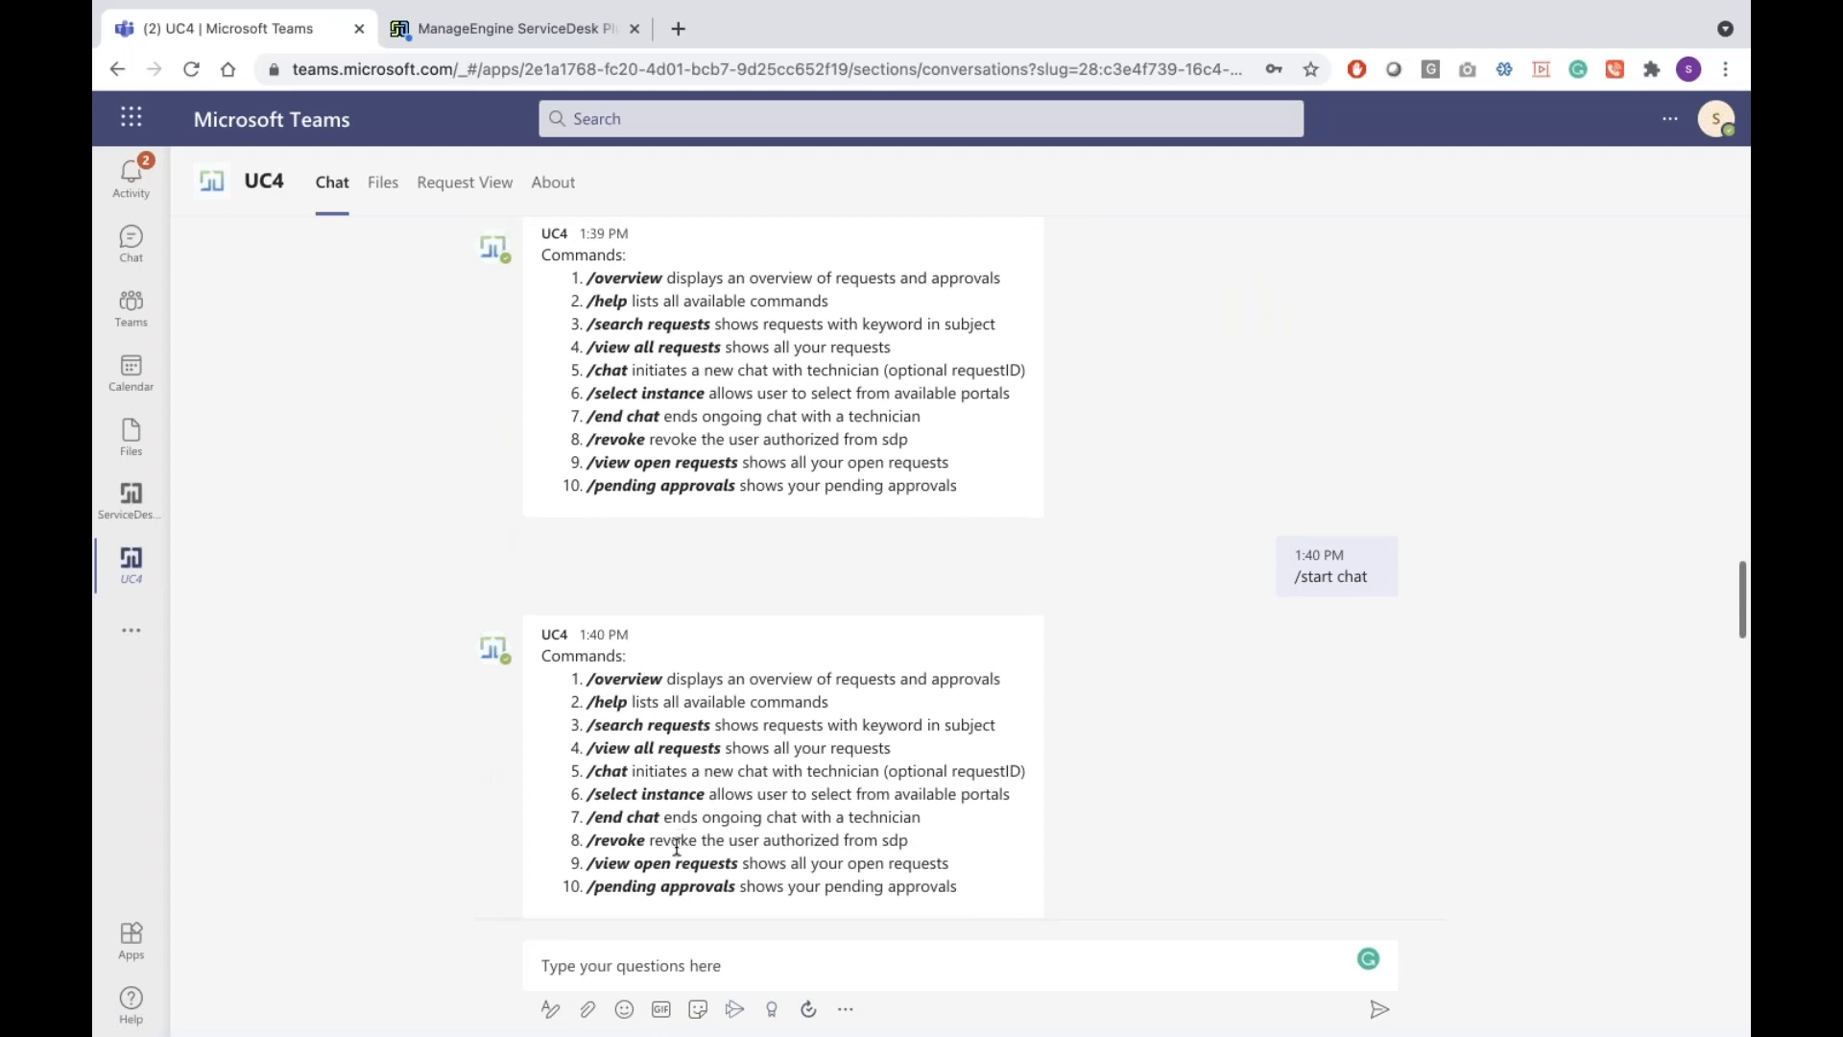
pyautogui.click(660, 958)
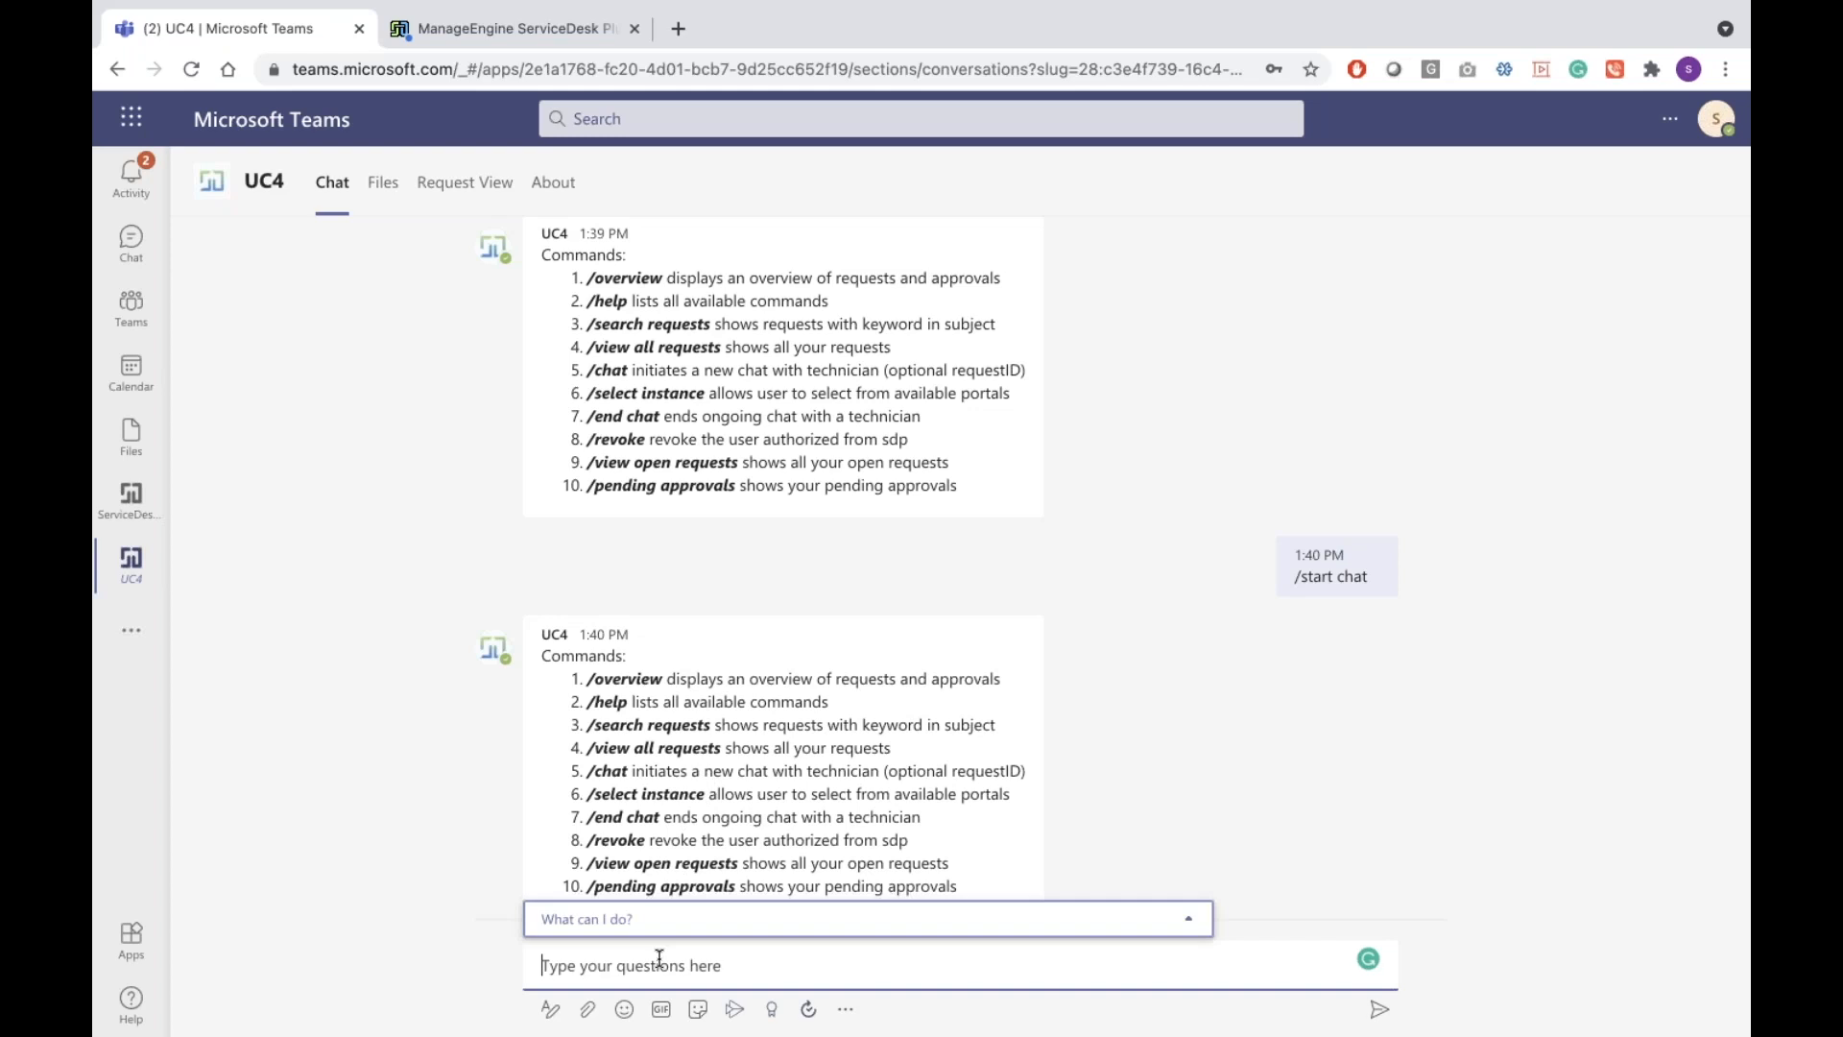
pyautogui.write('/view')
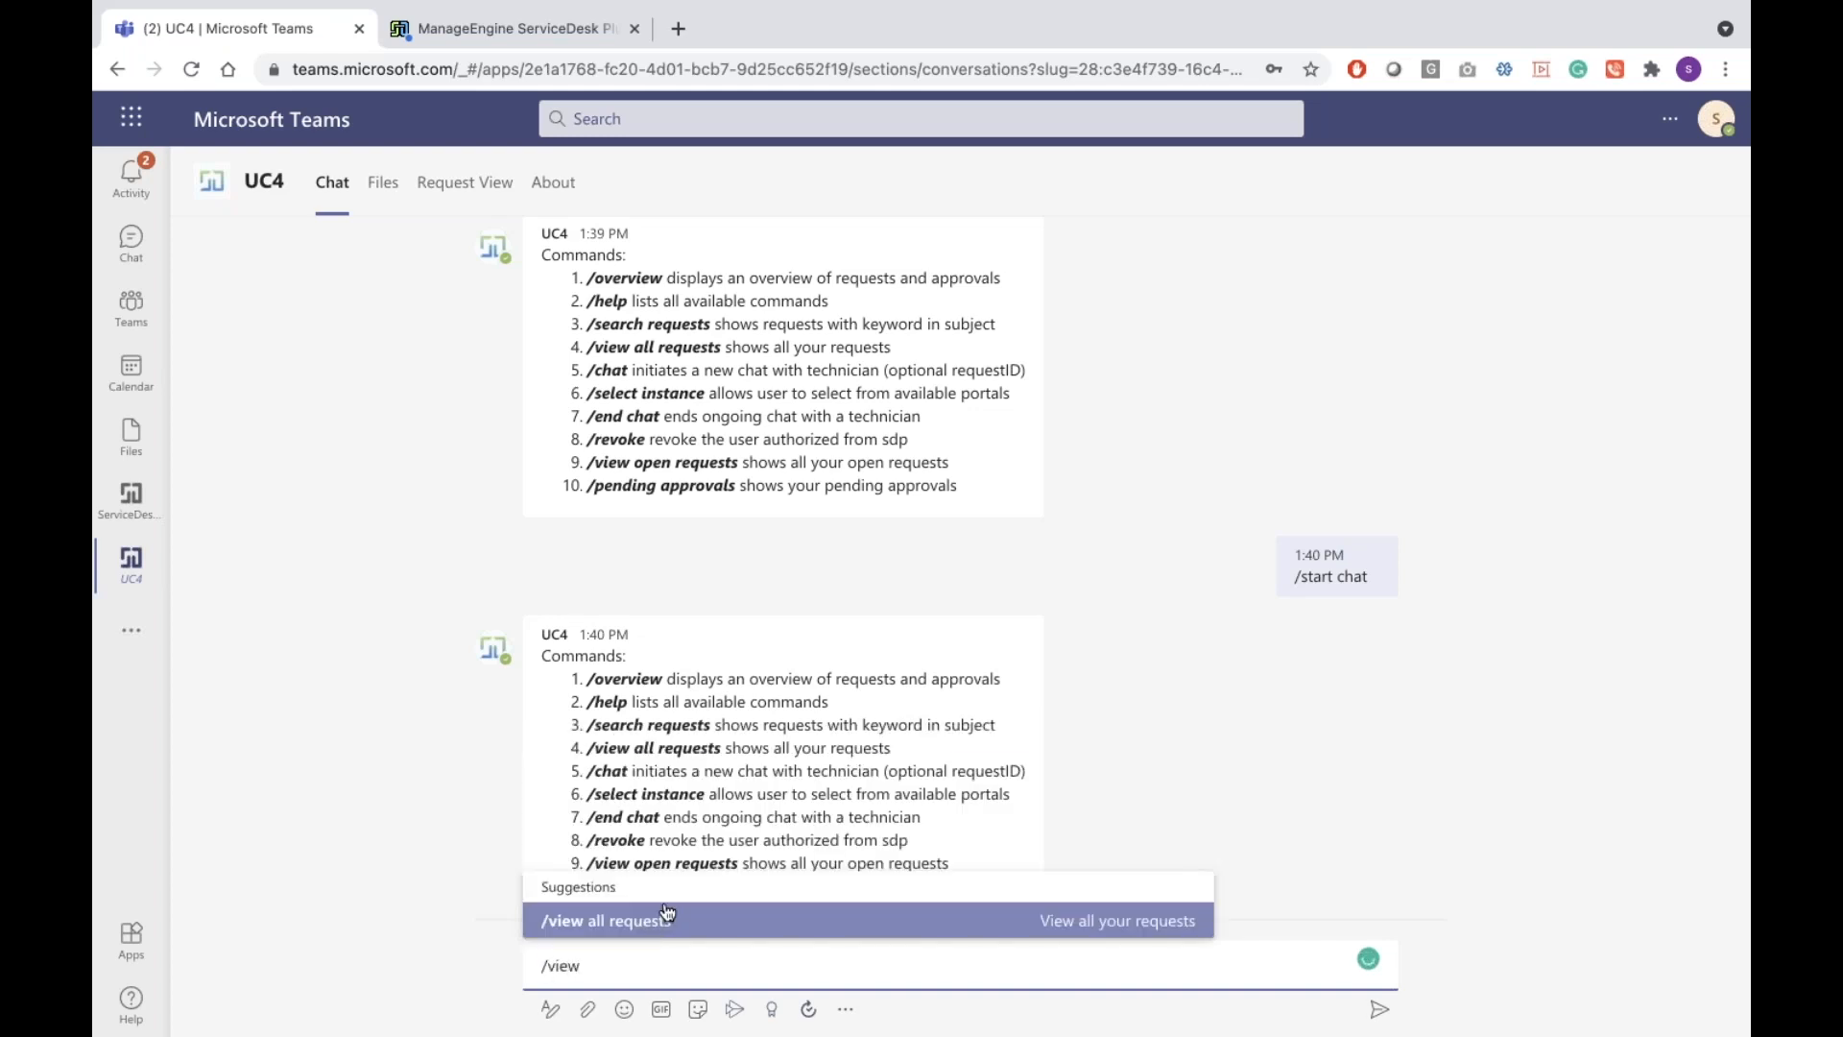
pyautogui.click(661, 920)
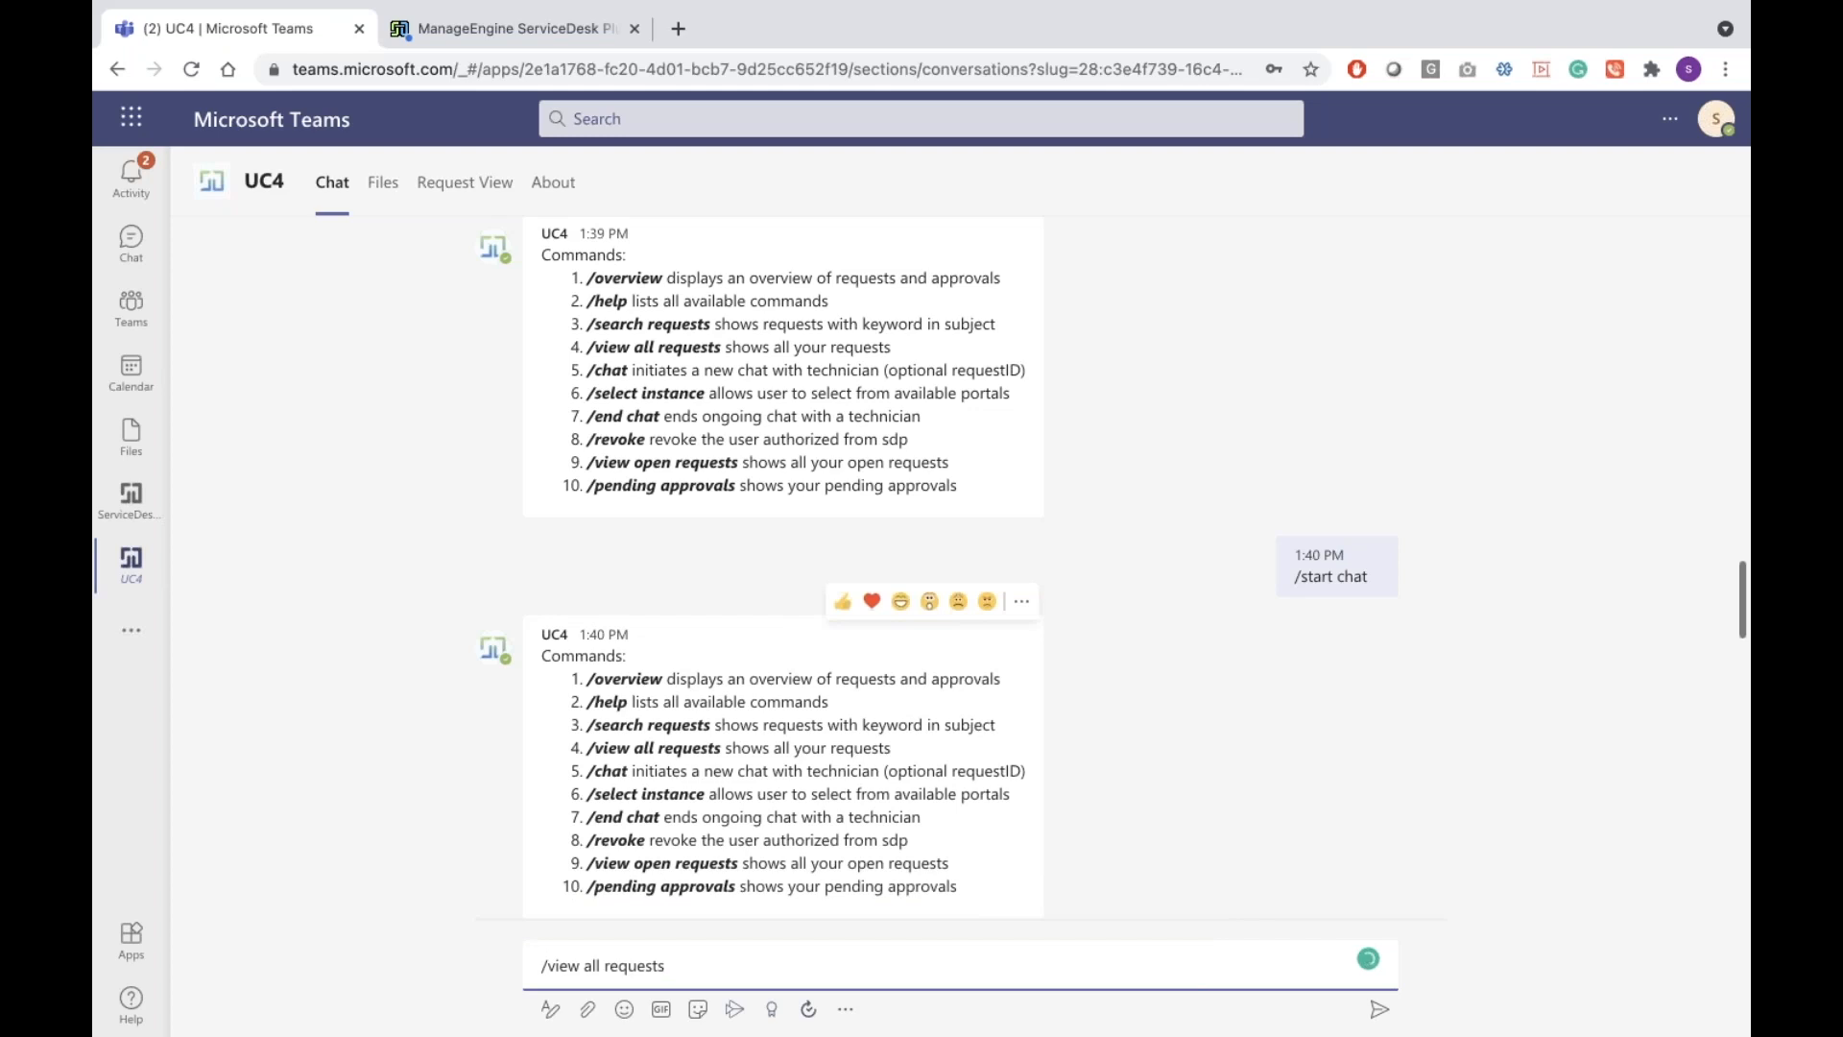
pyautogui.press('Return')
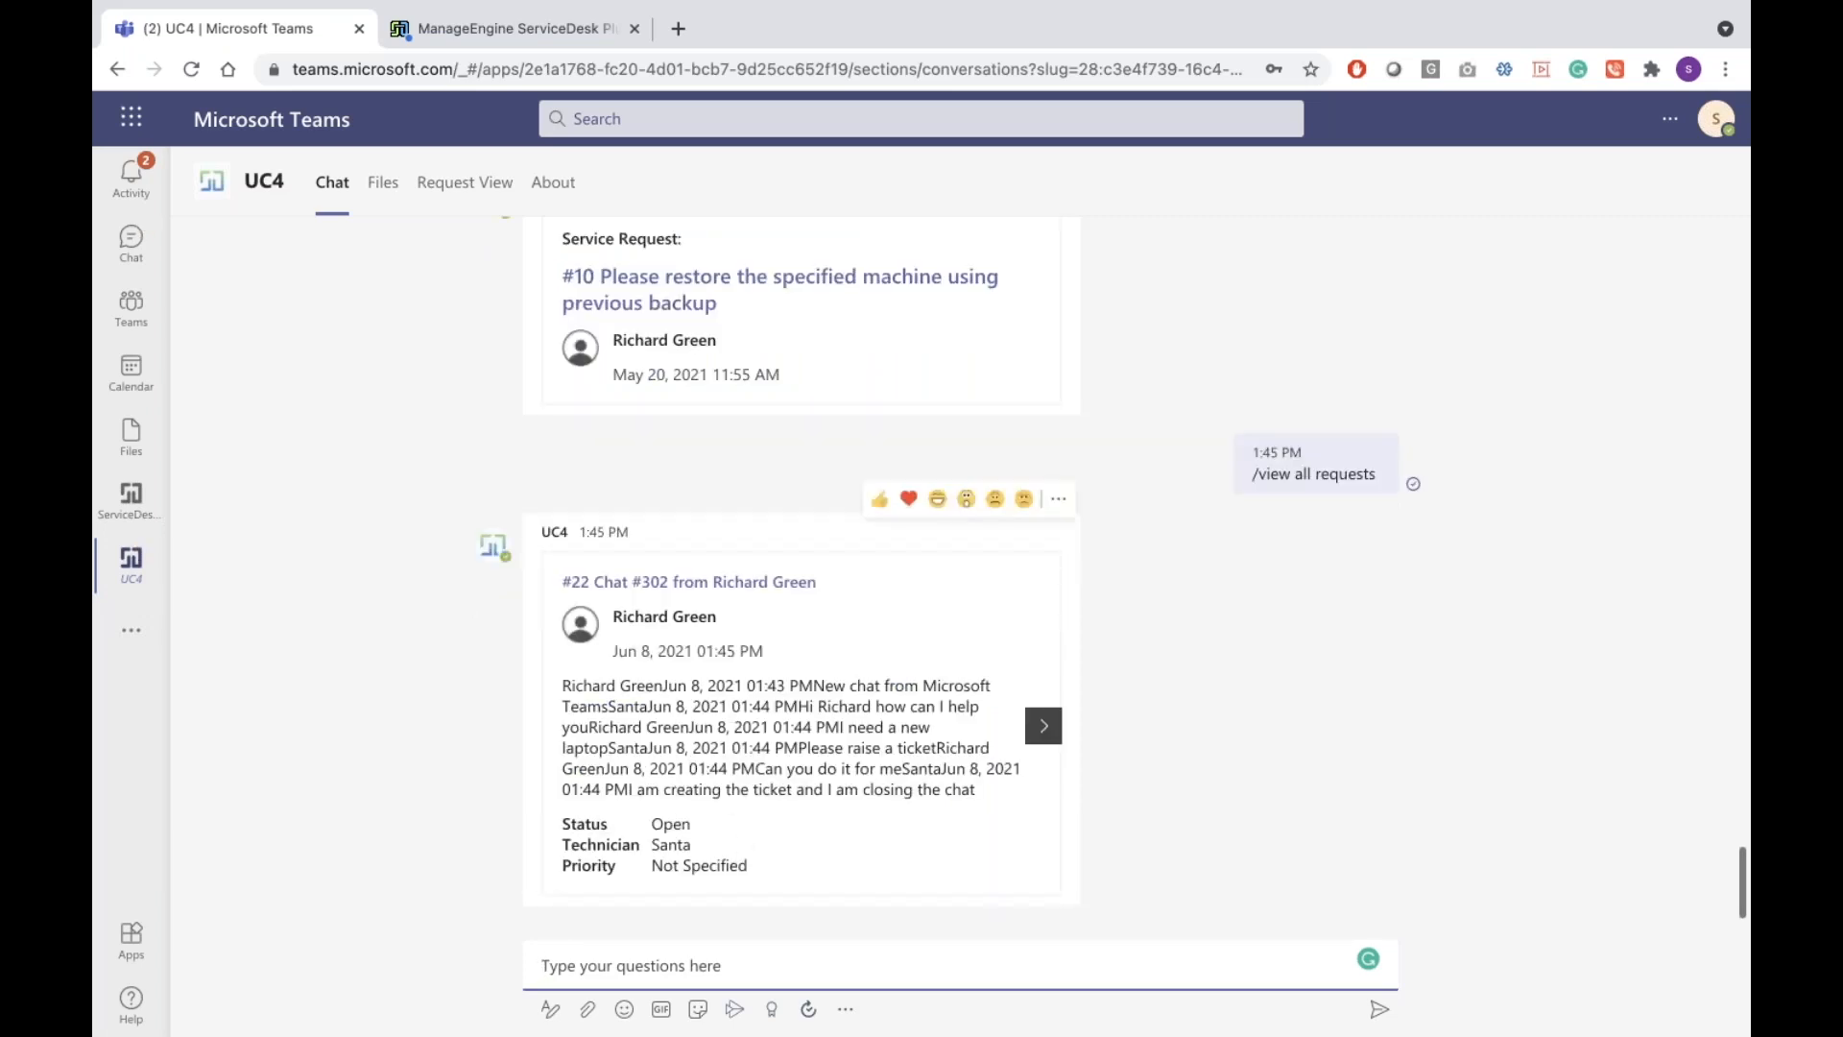
# Page the request card carousel to #7, then open the Request View list of 16 requests
pyautogui.click(1043, 726)
pyautogui.click(1043, 726)
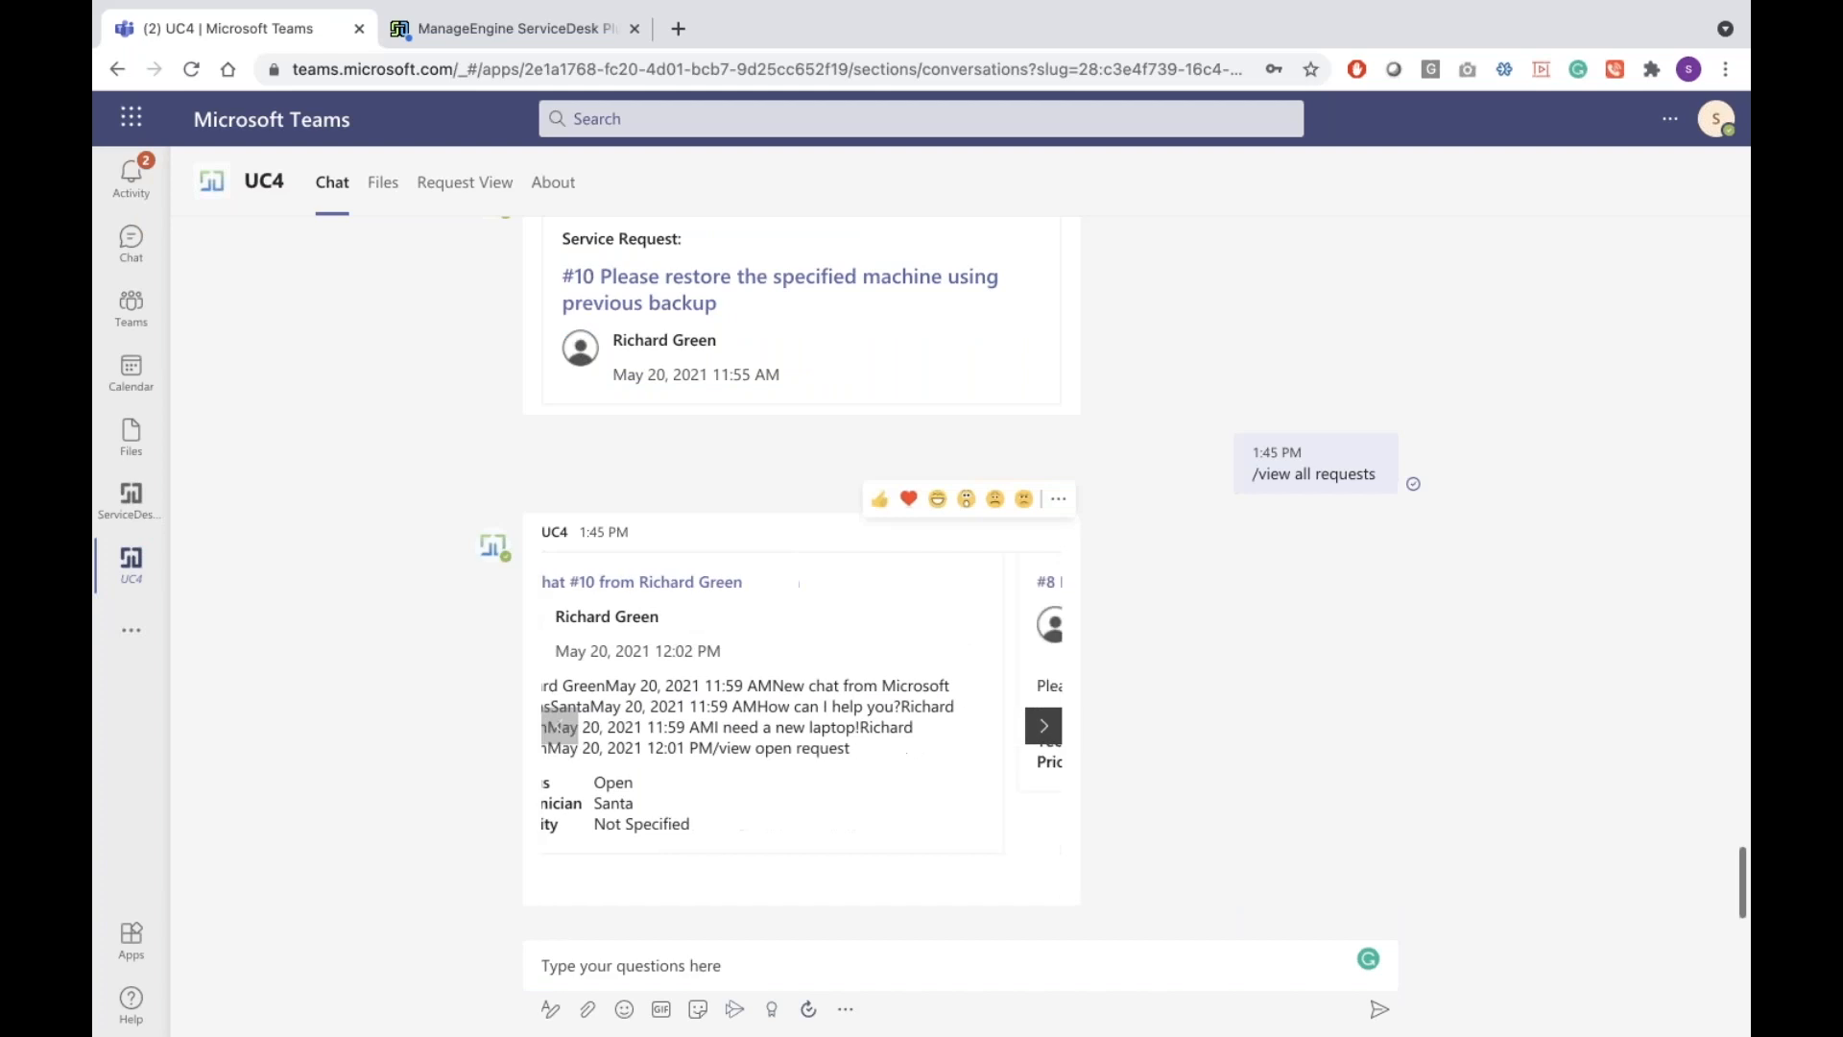
pyautogui.click(1043, 726)
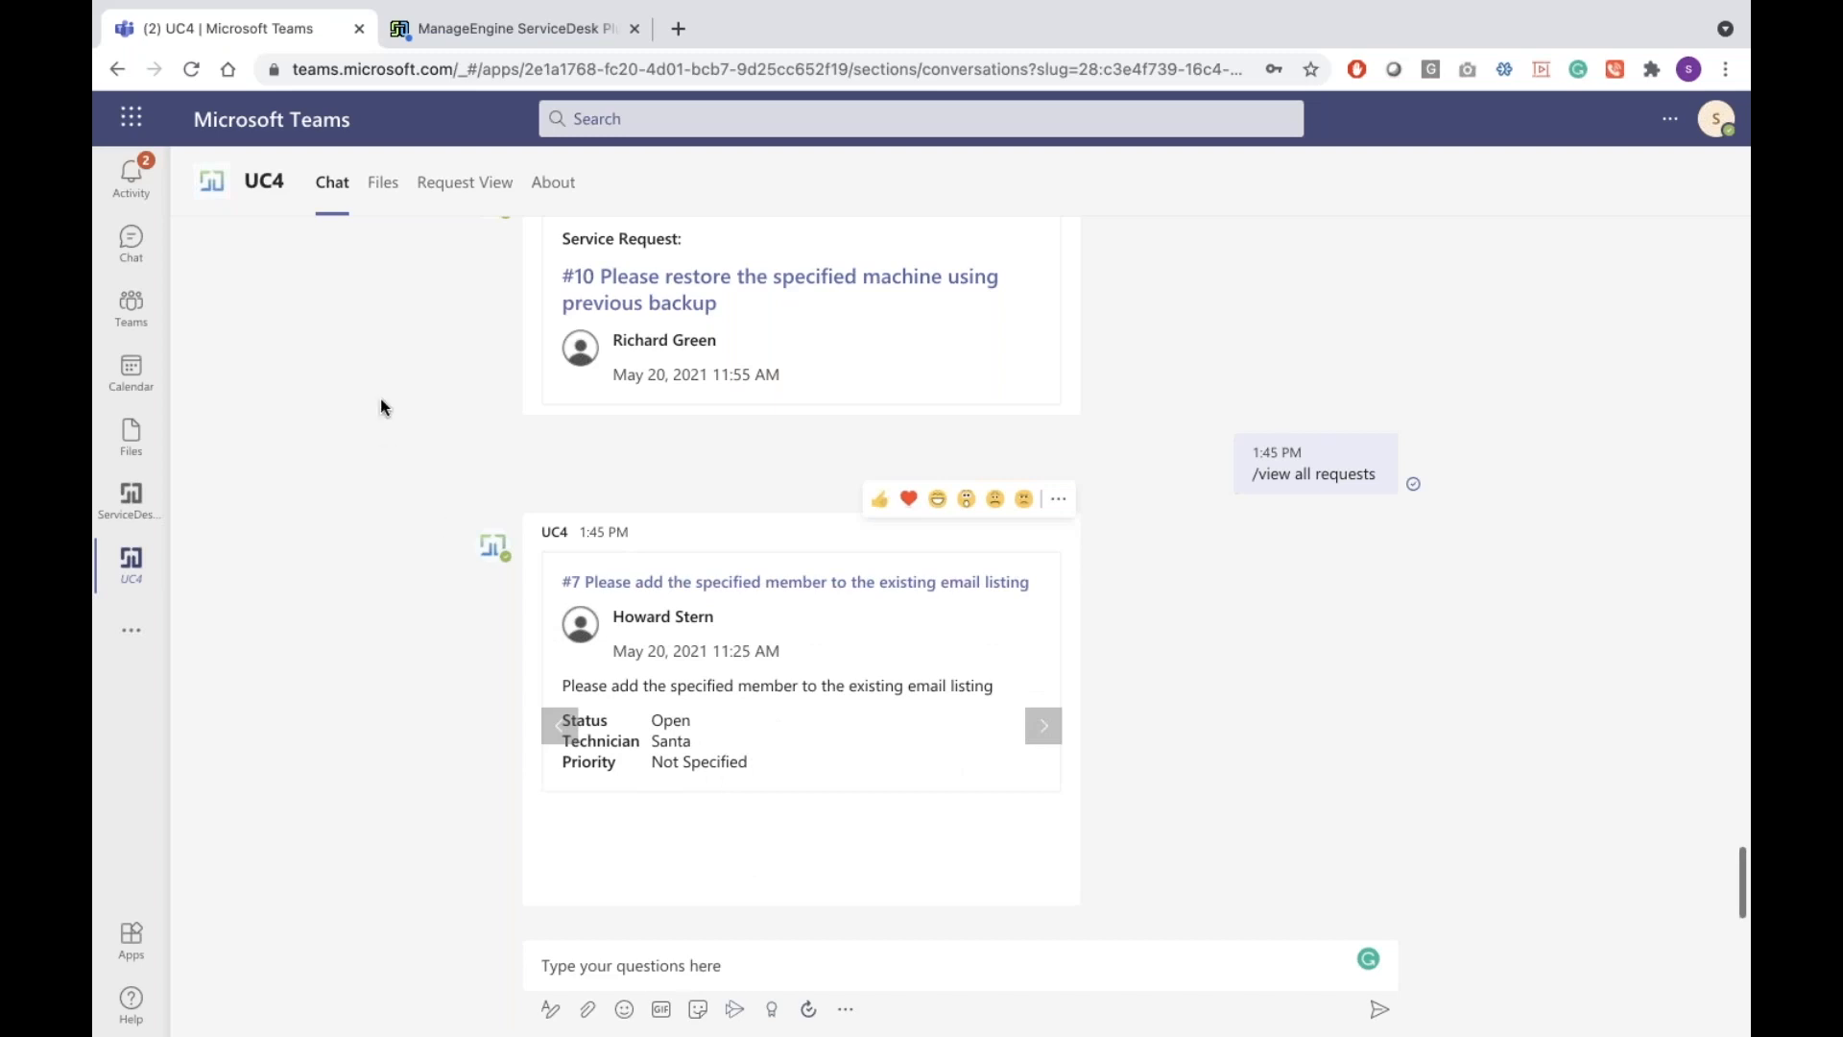
pyautogui.click(458, 191)
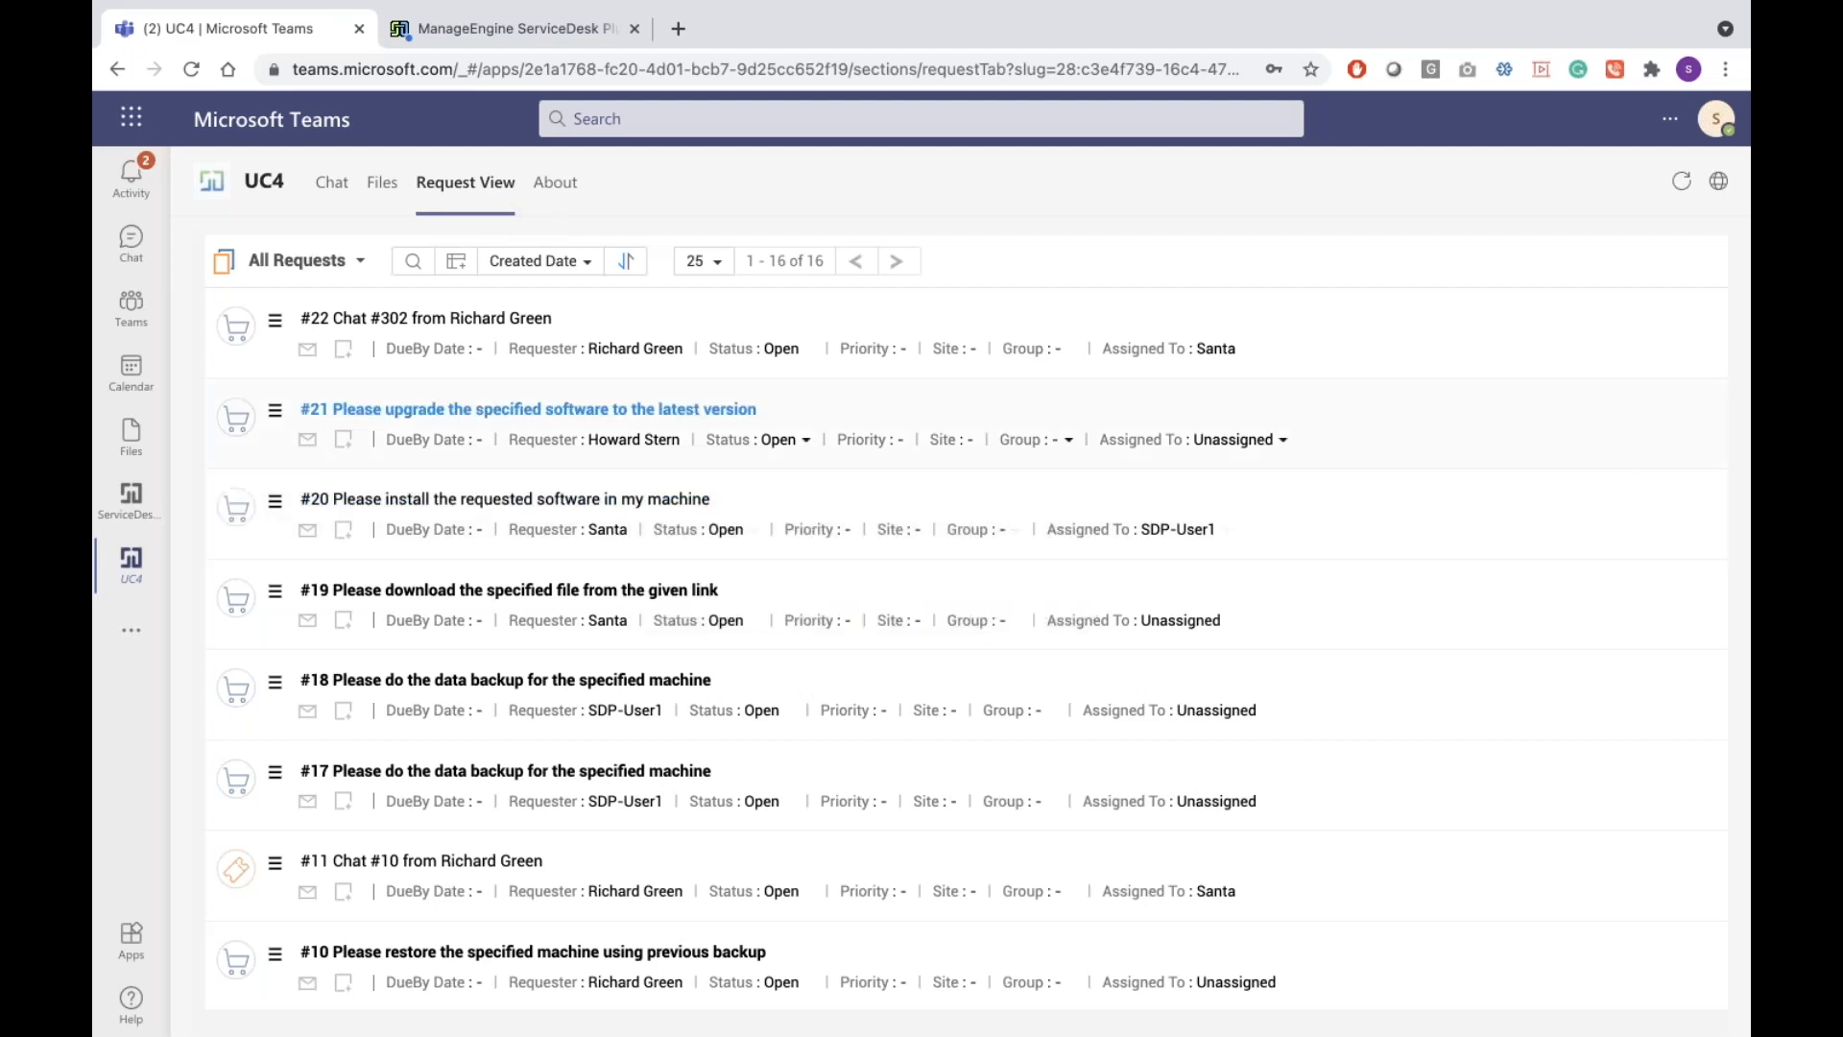
# Tick requests #22, #21 and #20, and dismiss the Assign technician list unchanged
pyautogui.click(240, 321)
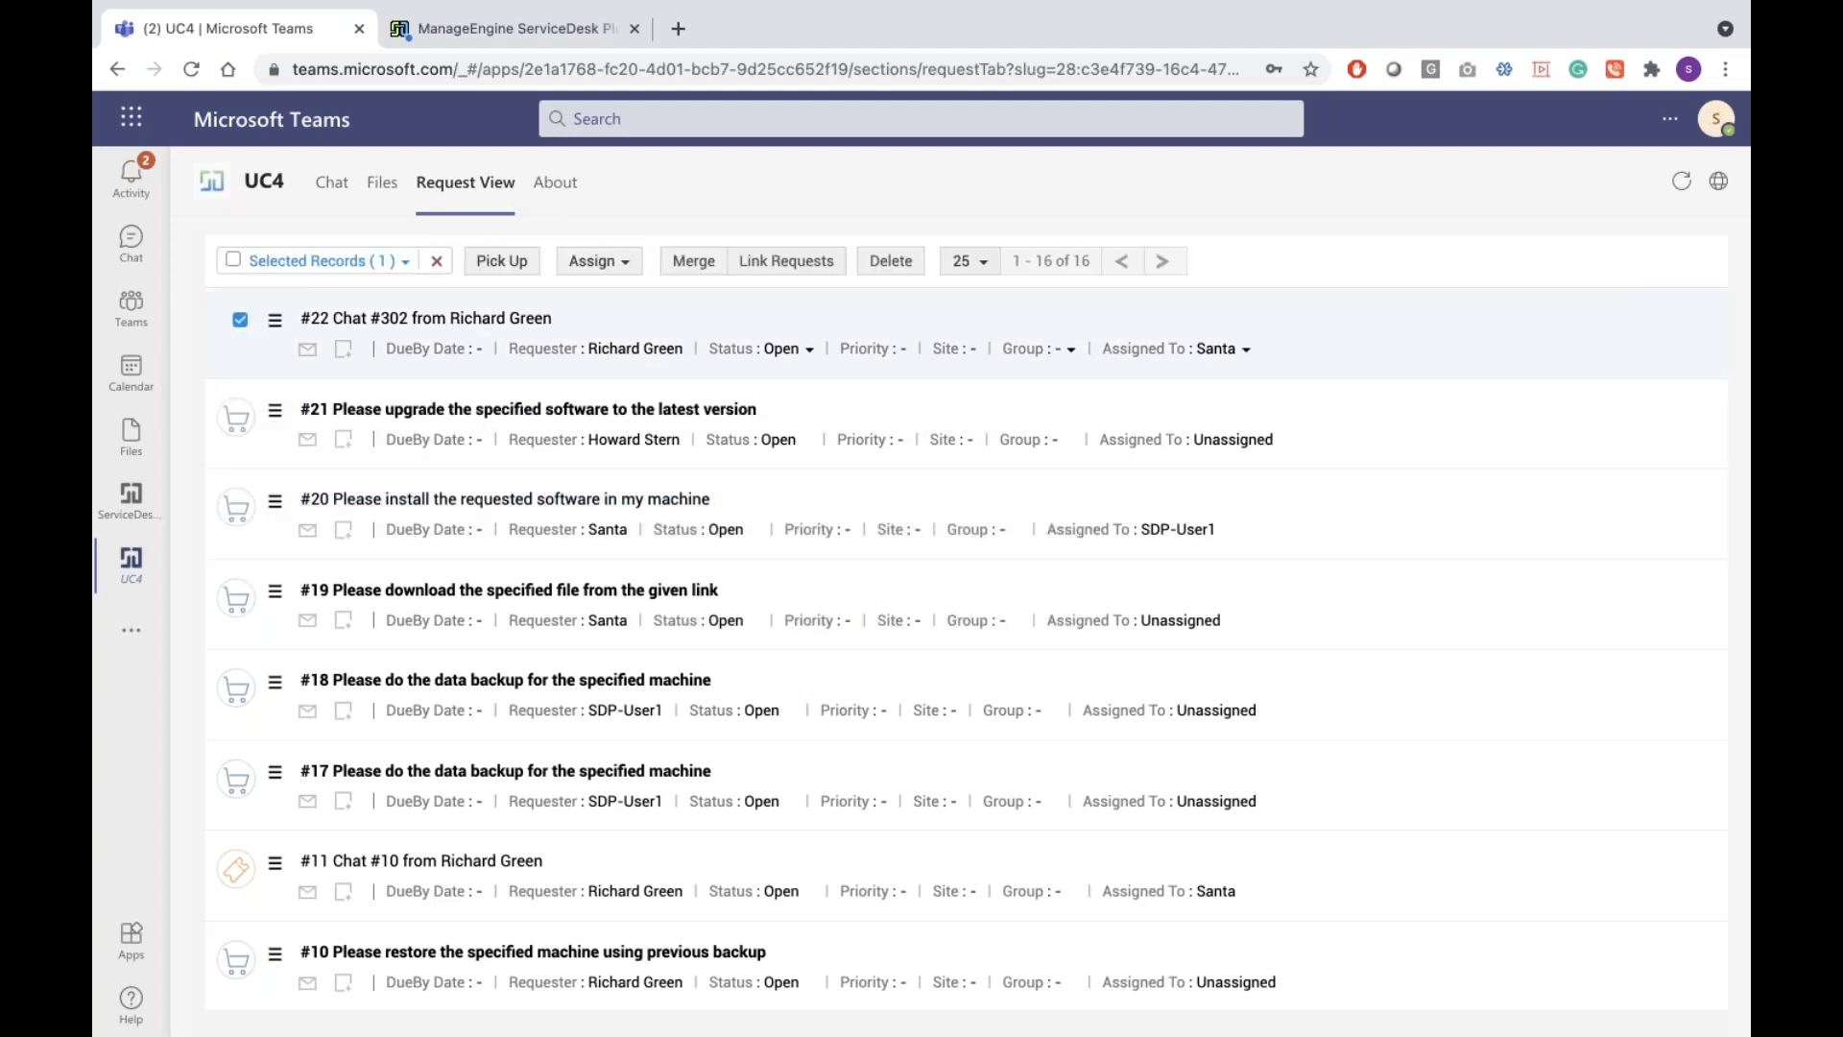
pyautogui.click(240, 410)
pyautogui.click(240, 504)
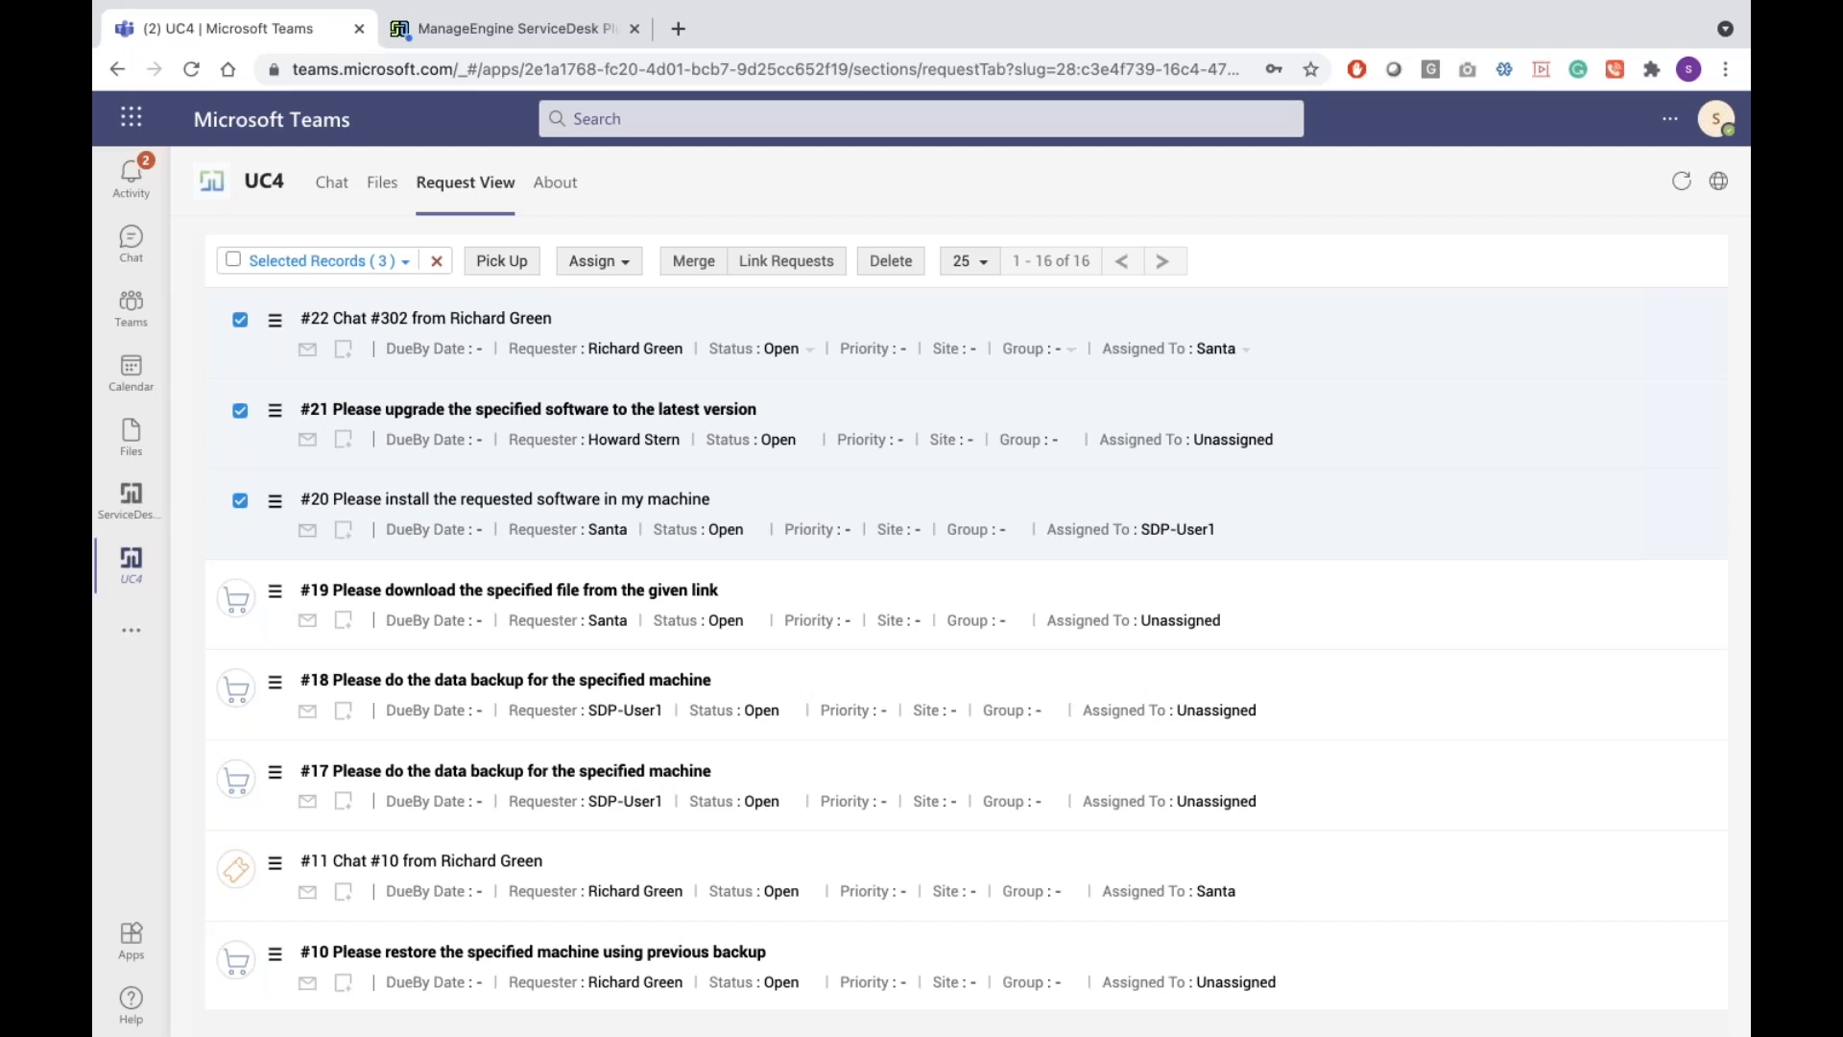
pyautogui.click(602, 262)
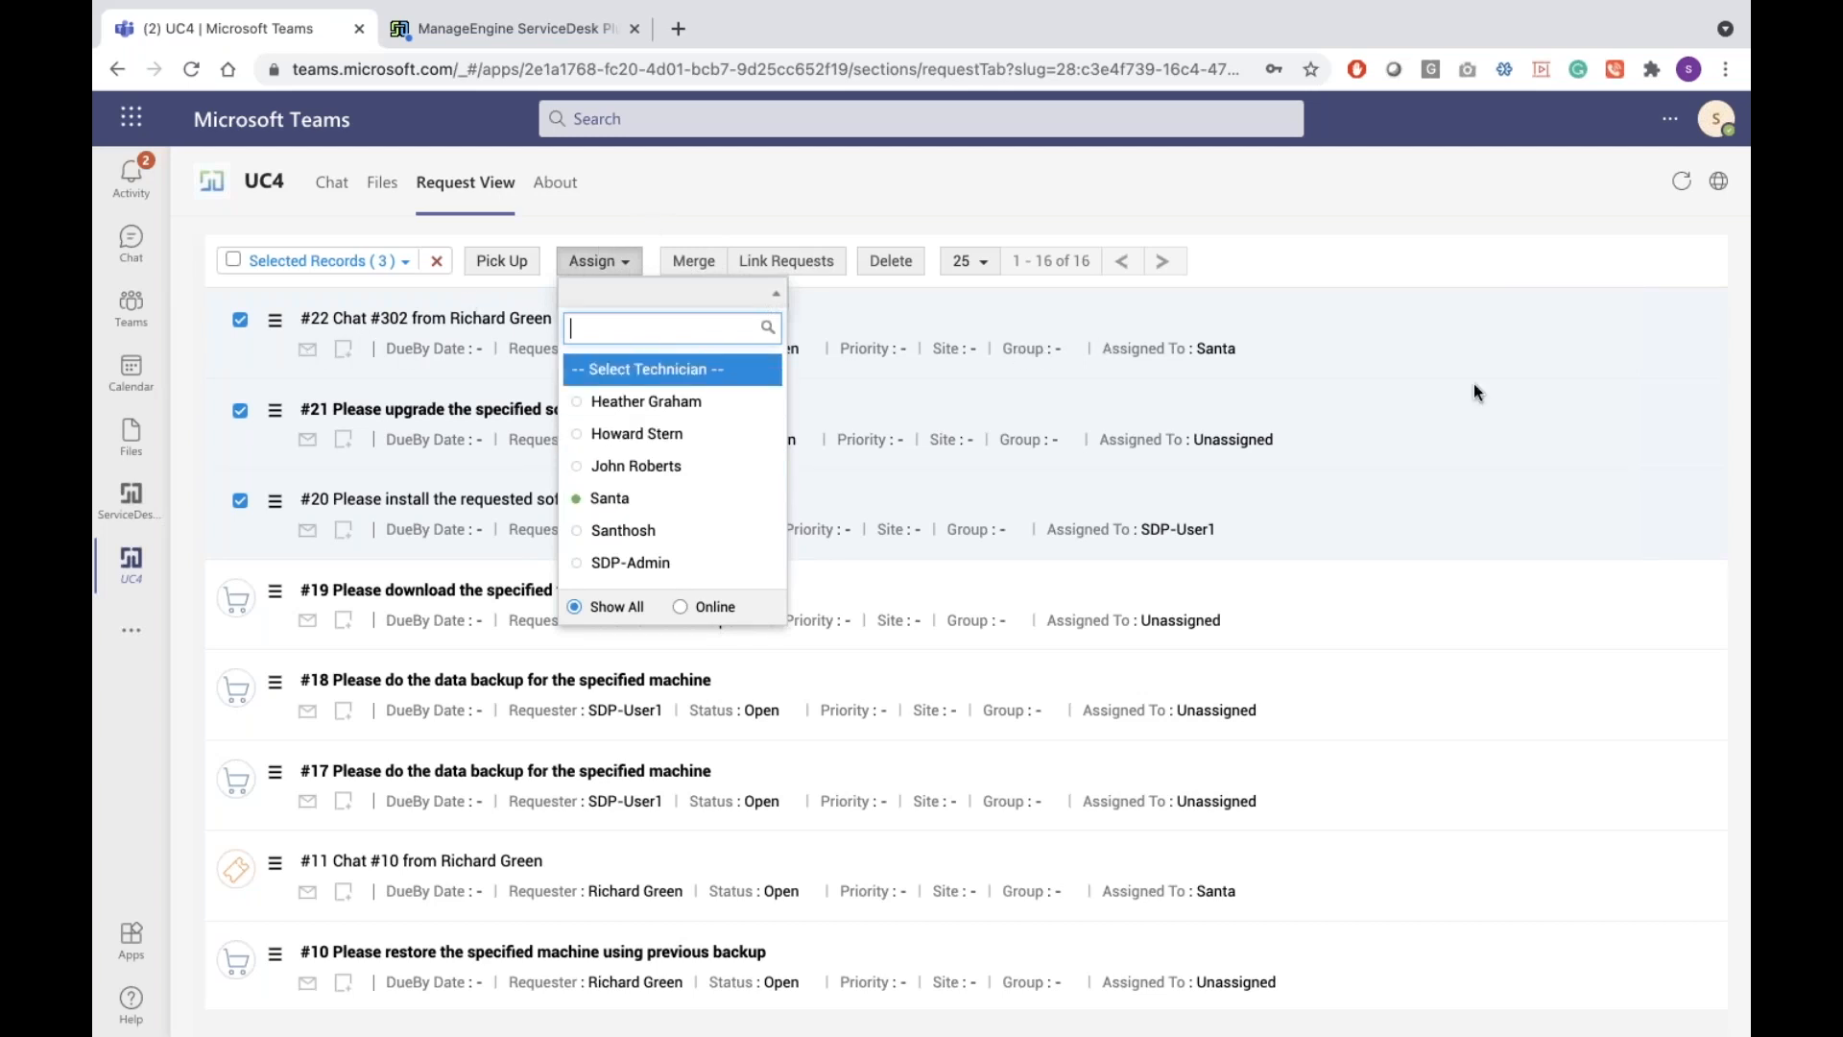
pyautogui.click(1098, 359)
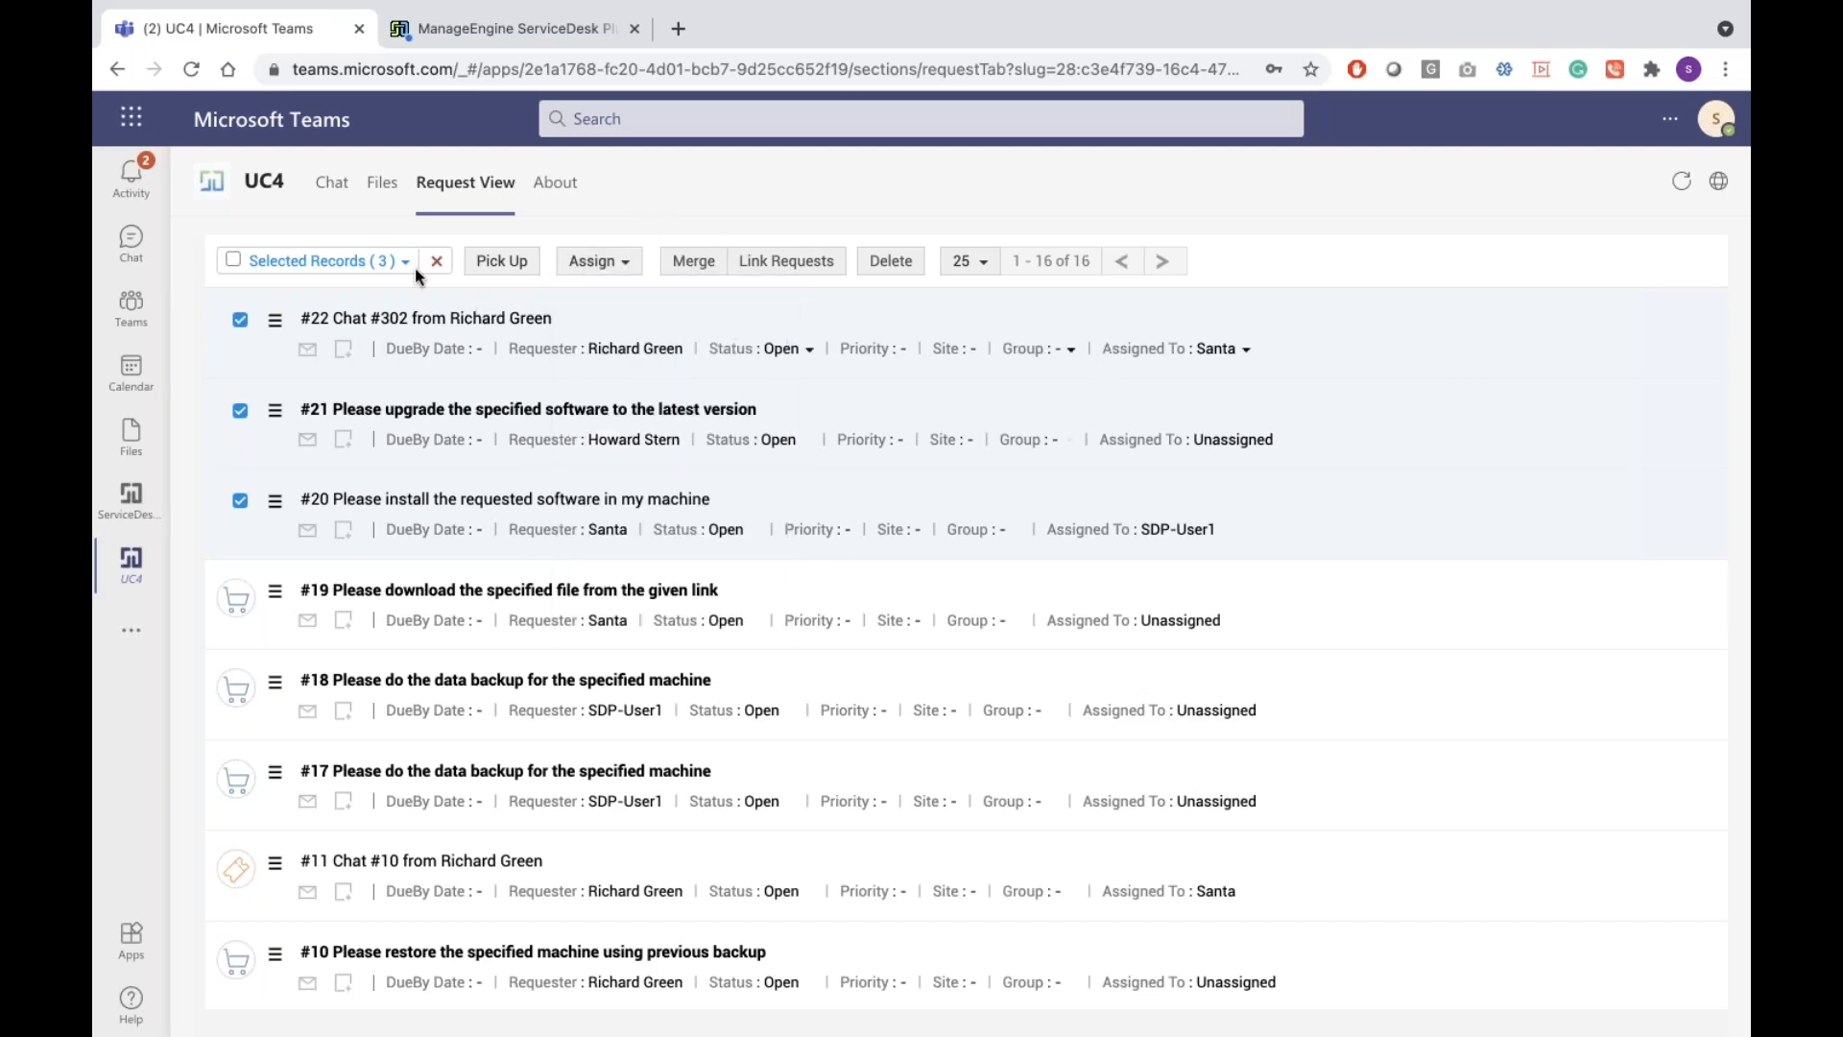
# Add the note 'Please work on this laptop request' to request #22 and save it
pyautogui.click(342, 349)
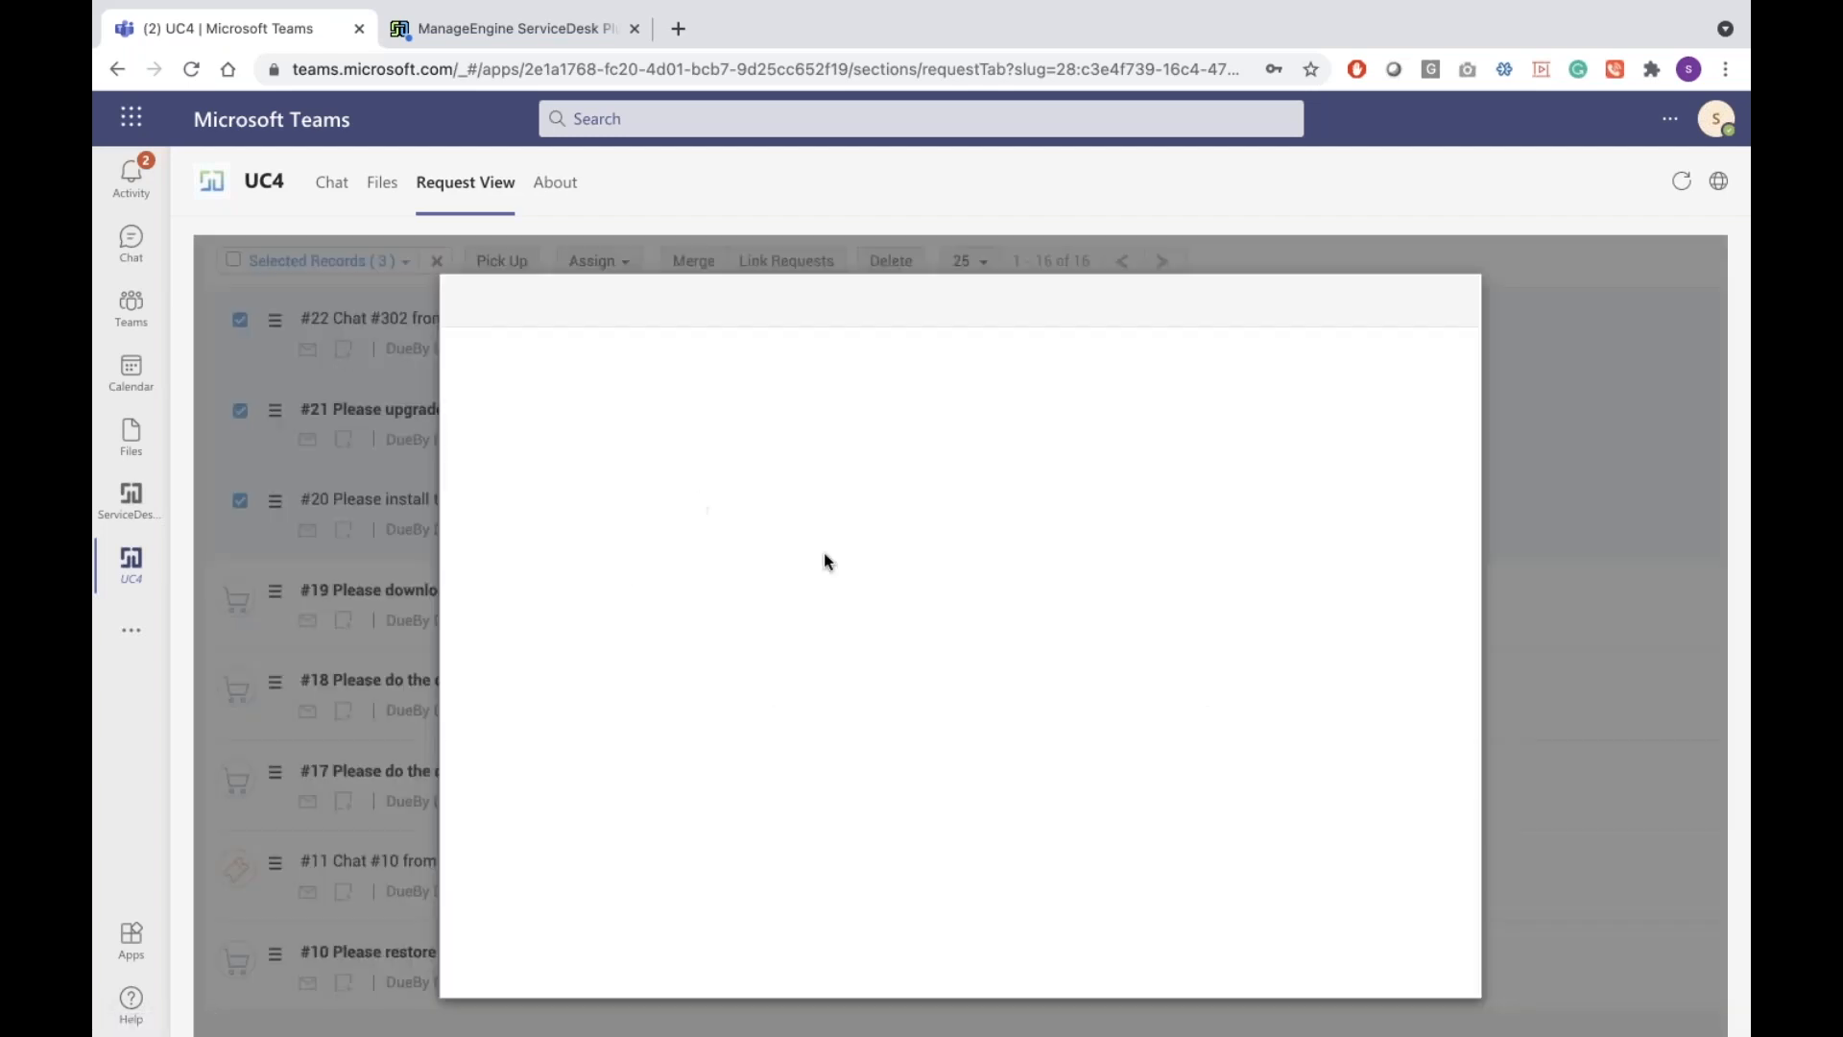
pyautogui.write('Please work on this laptop request')
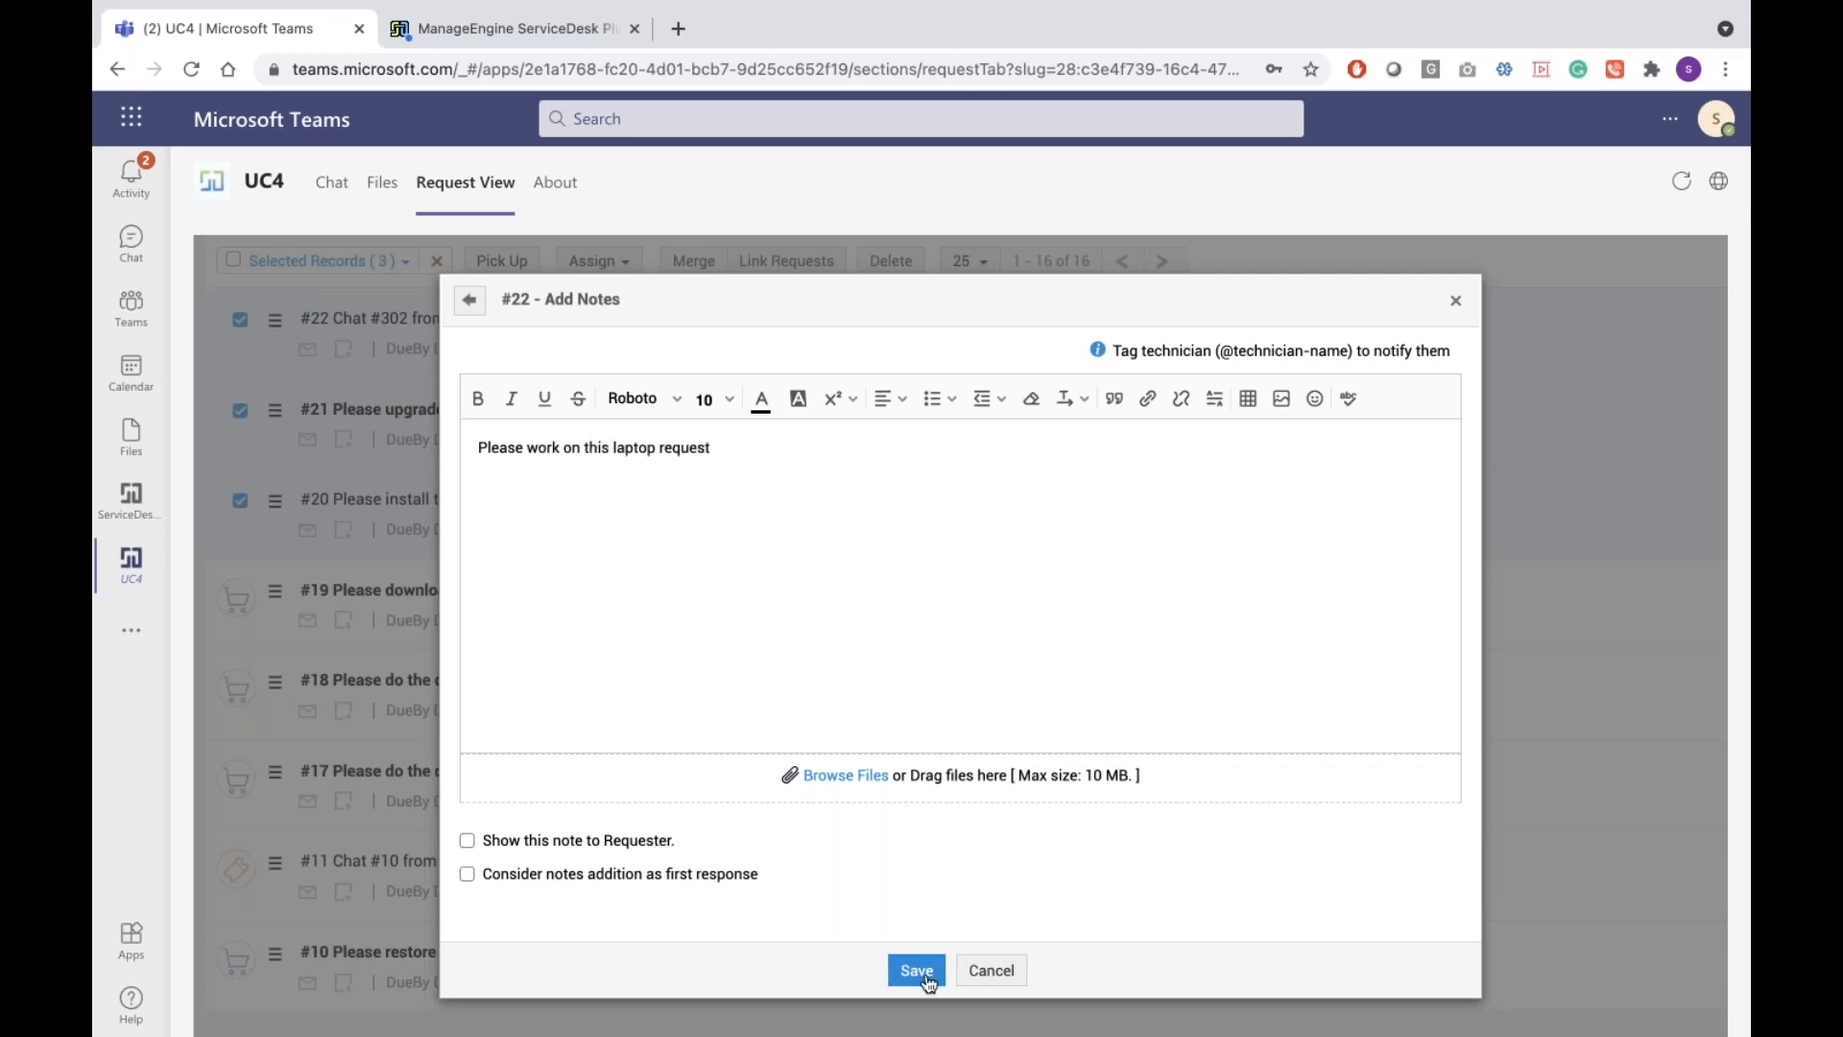
pyautogui.click(917, 972)
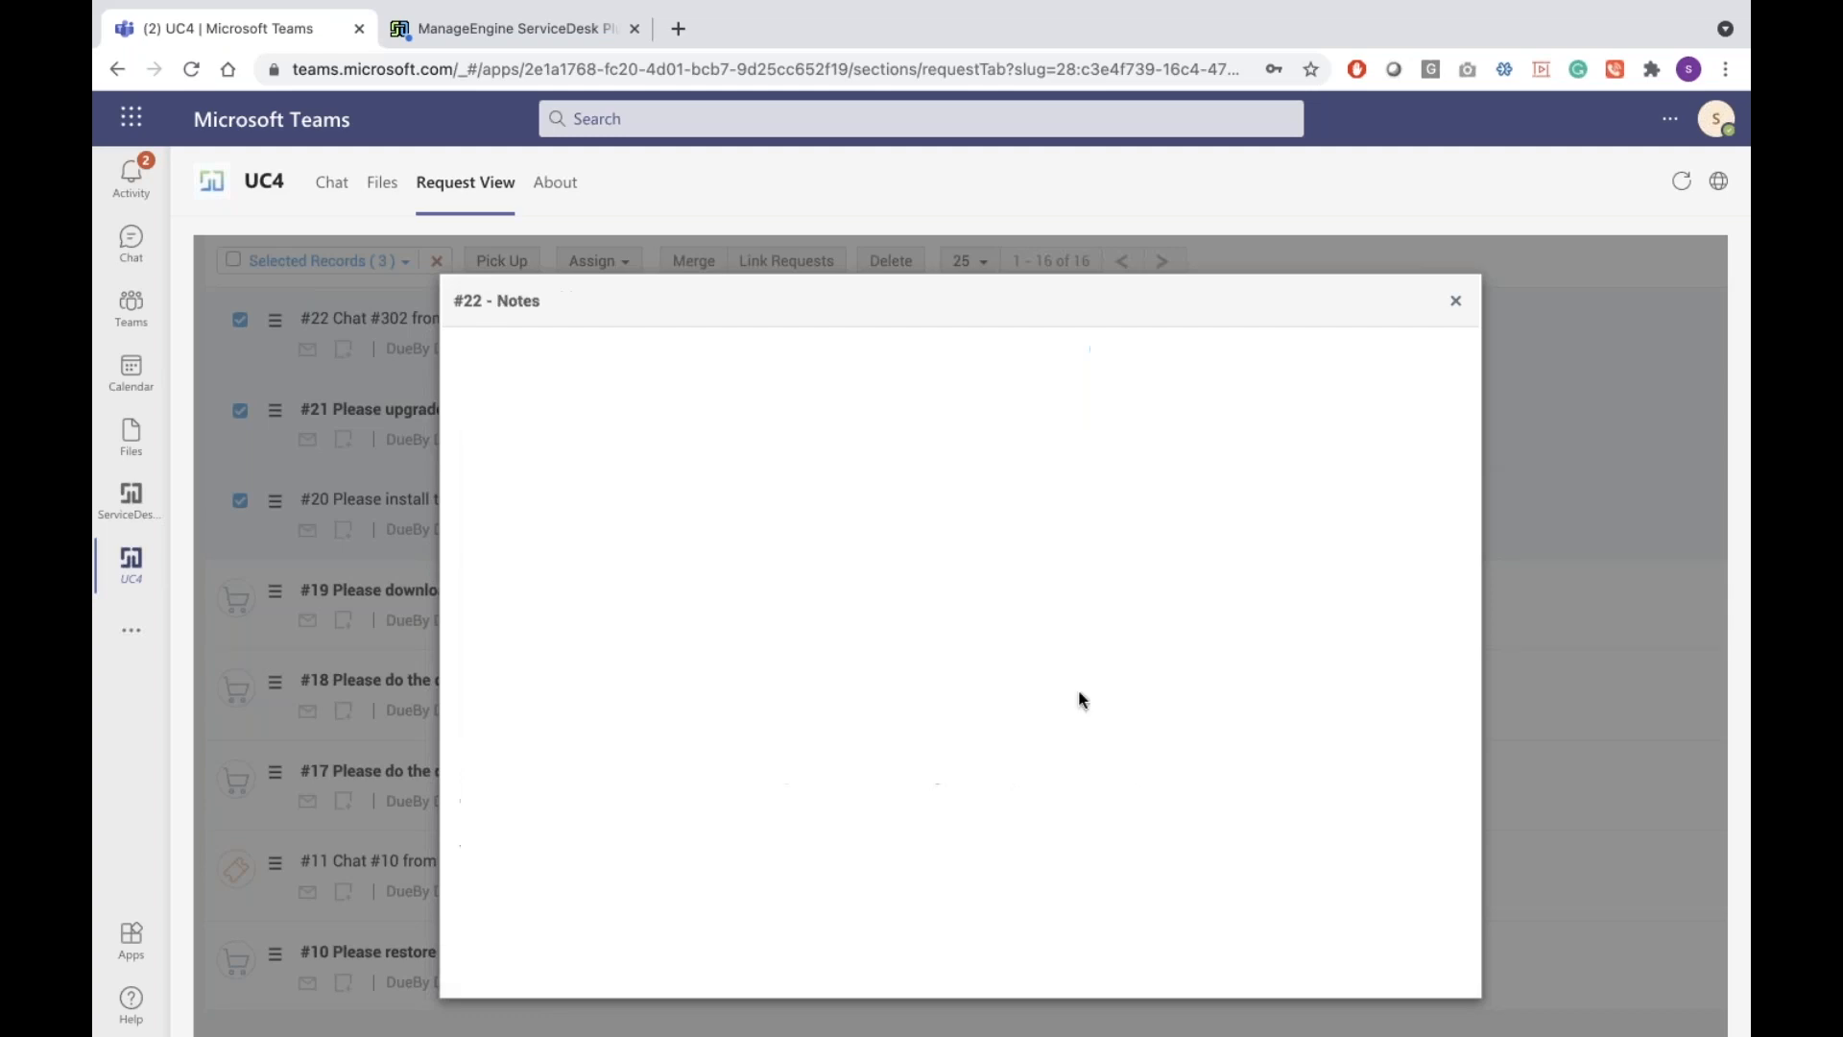
pyautogui.click(1455, 301)
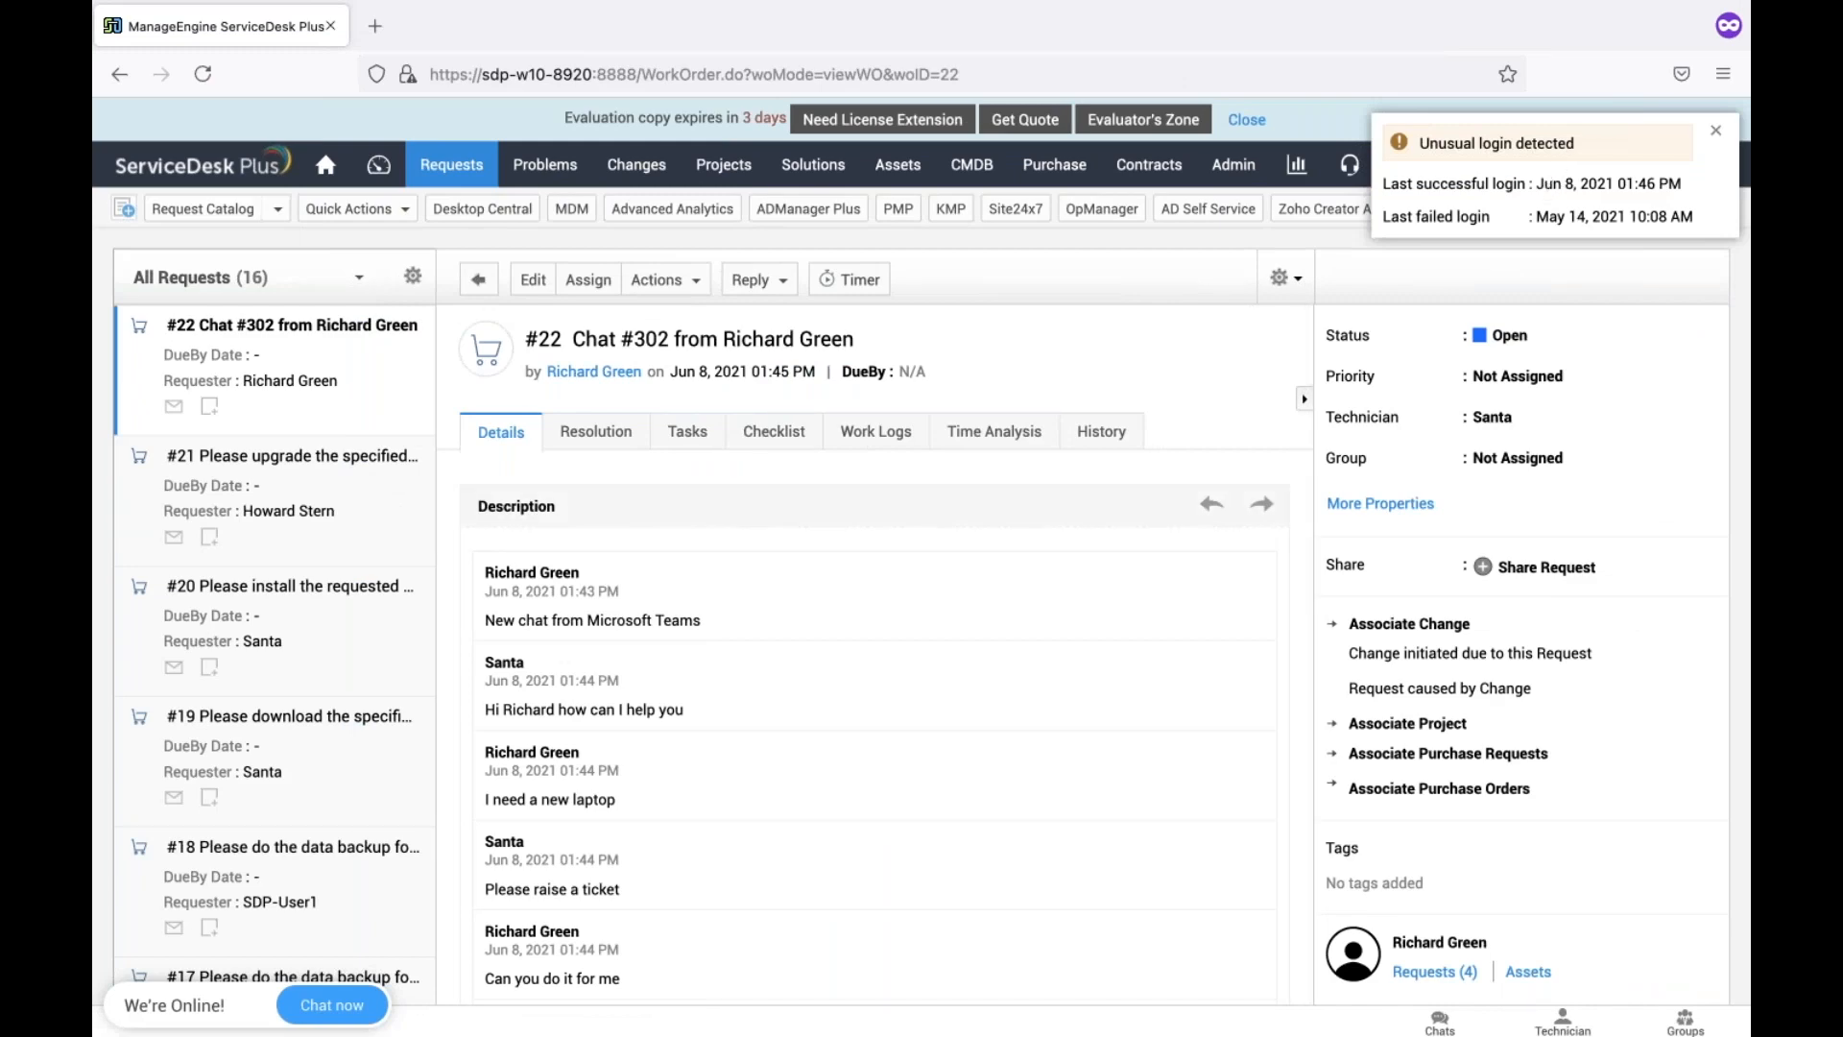
# Confirm request #22's notes in ServiceDesk Plus include the Teams-added laptop note, then return to Teams
pyautogui.scroll(-5, 1006, 636)
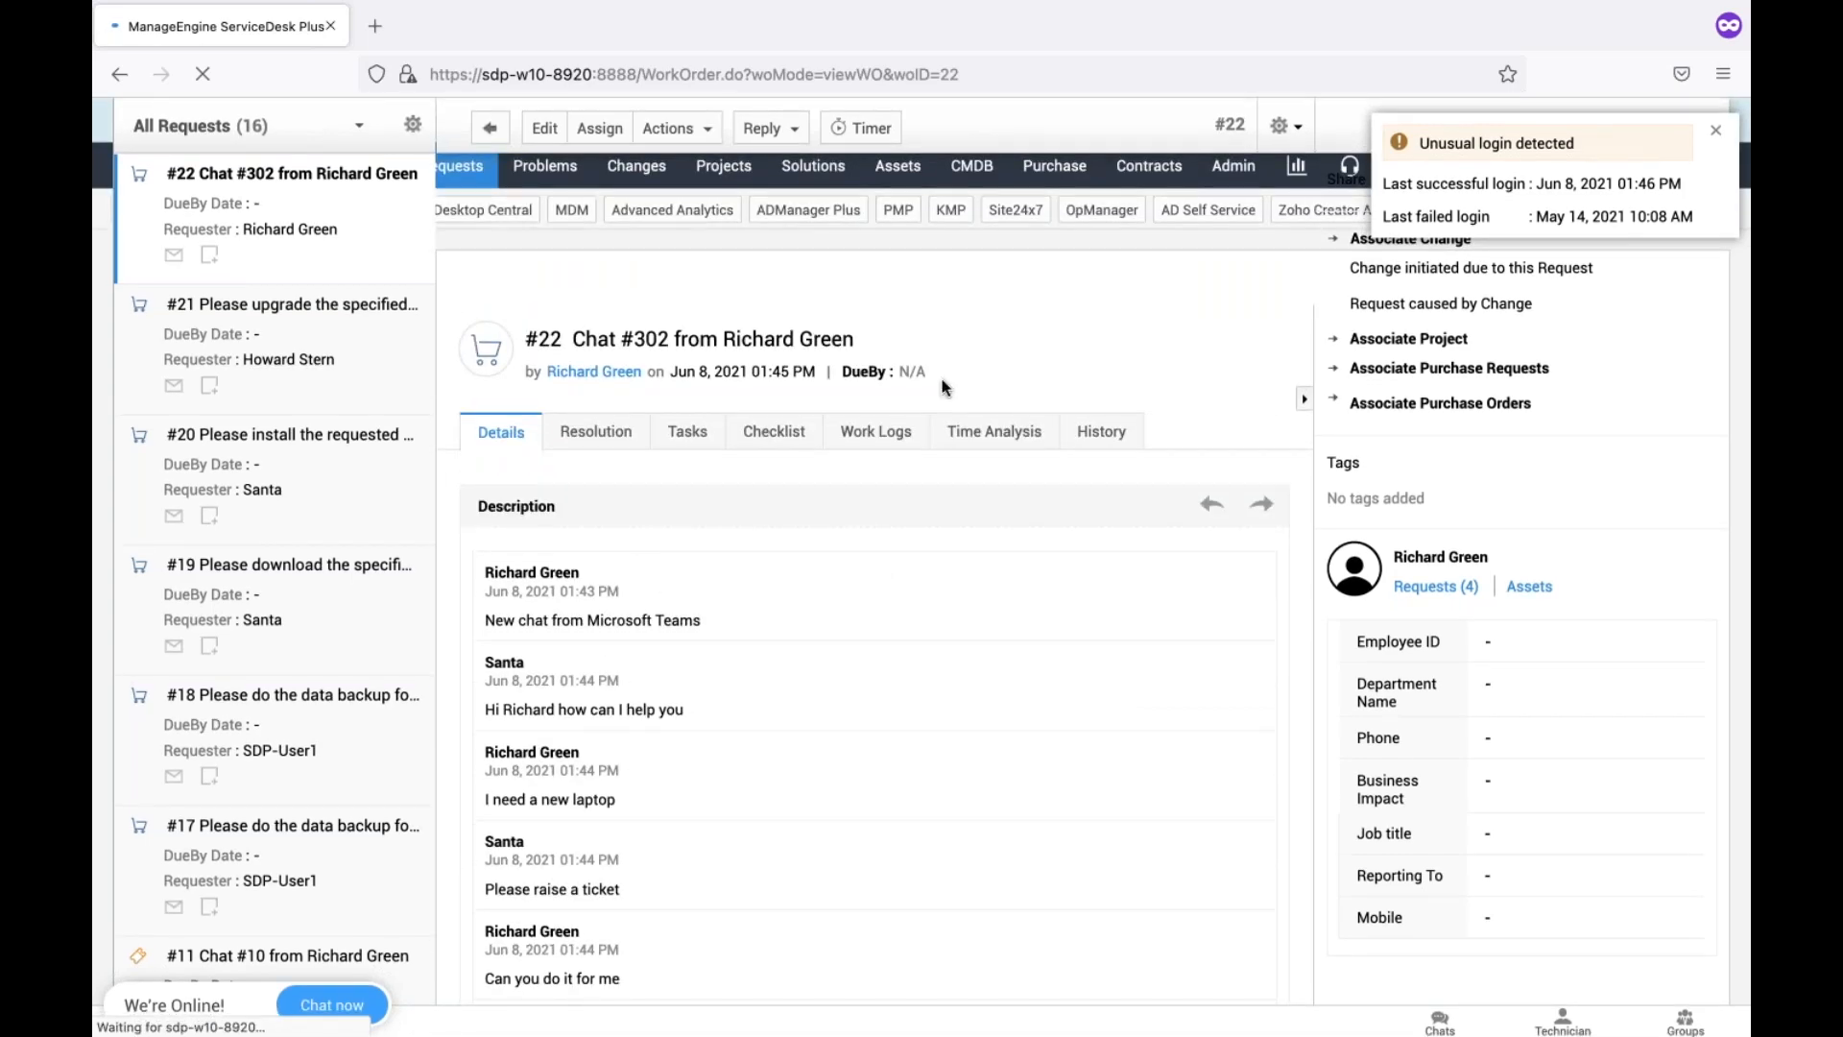
pyautogui.hotkey('ctrl', 'Left')
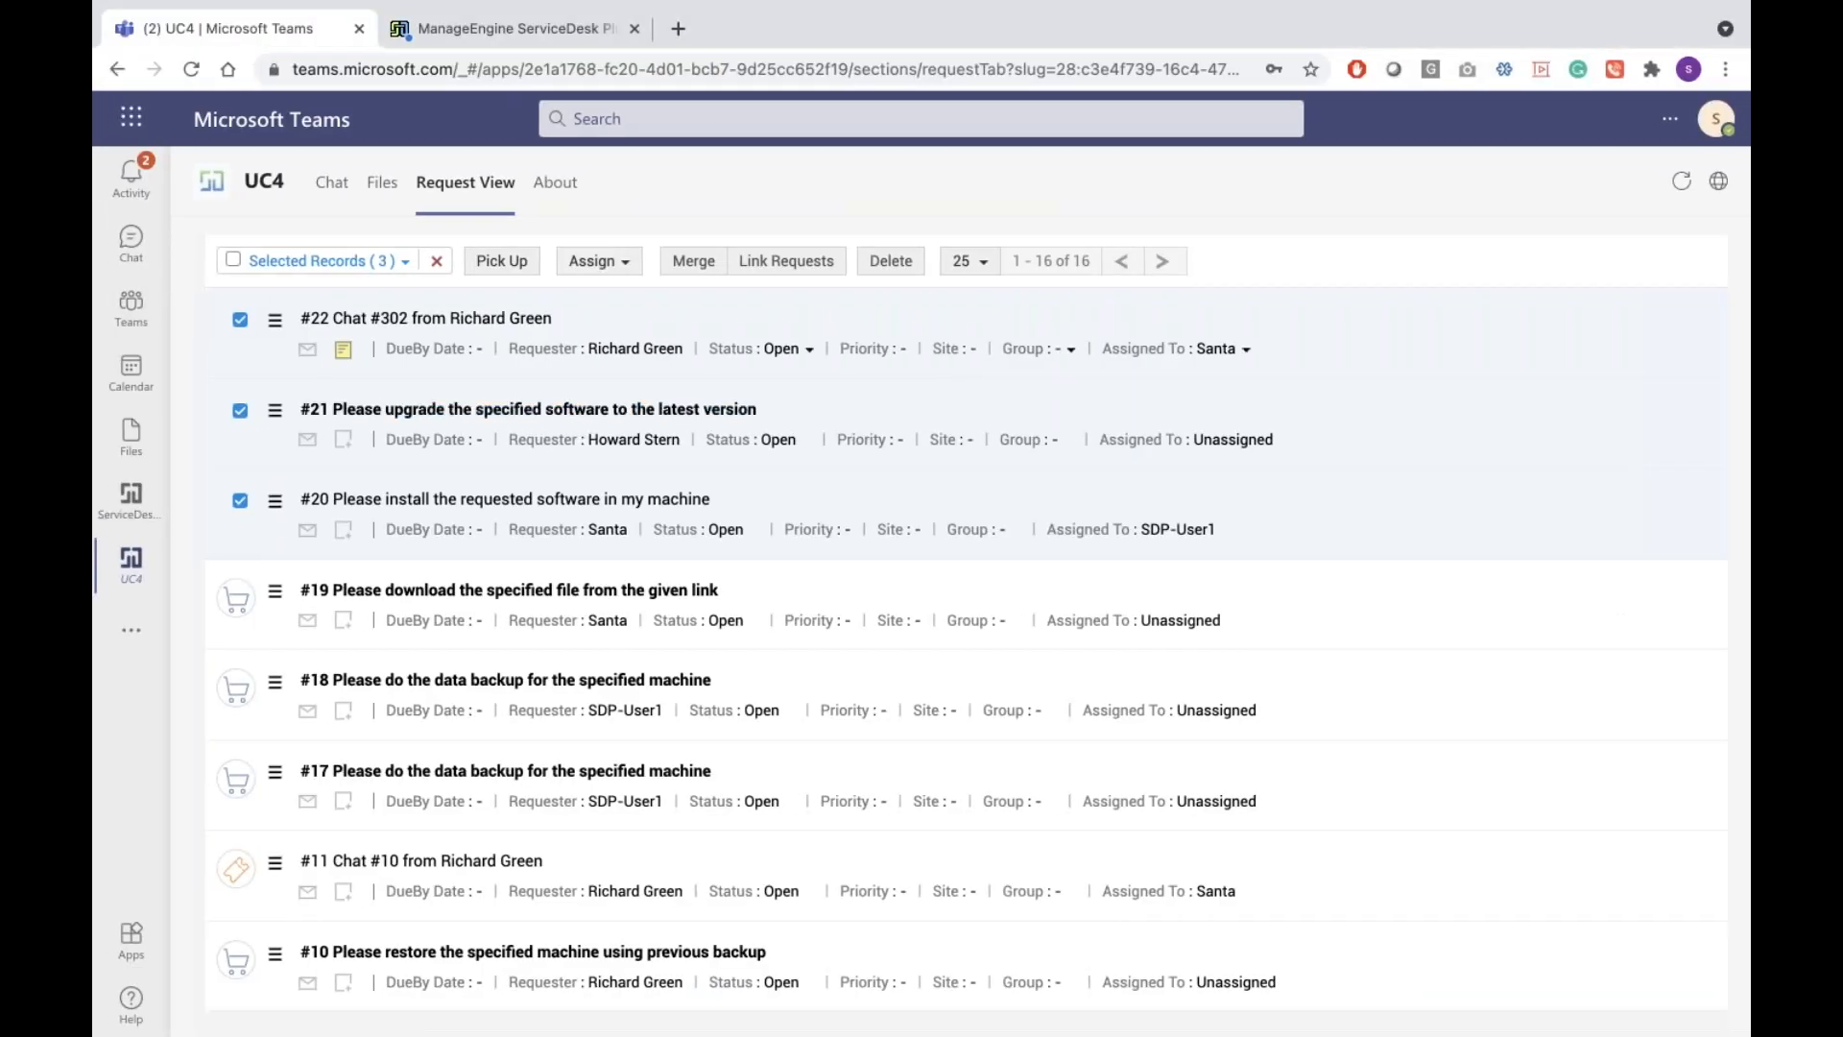
pyautogui.hotkey('ctrl', 'Right')
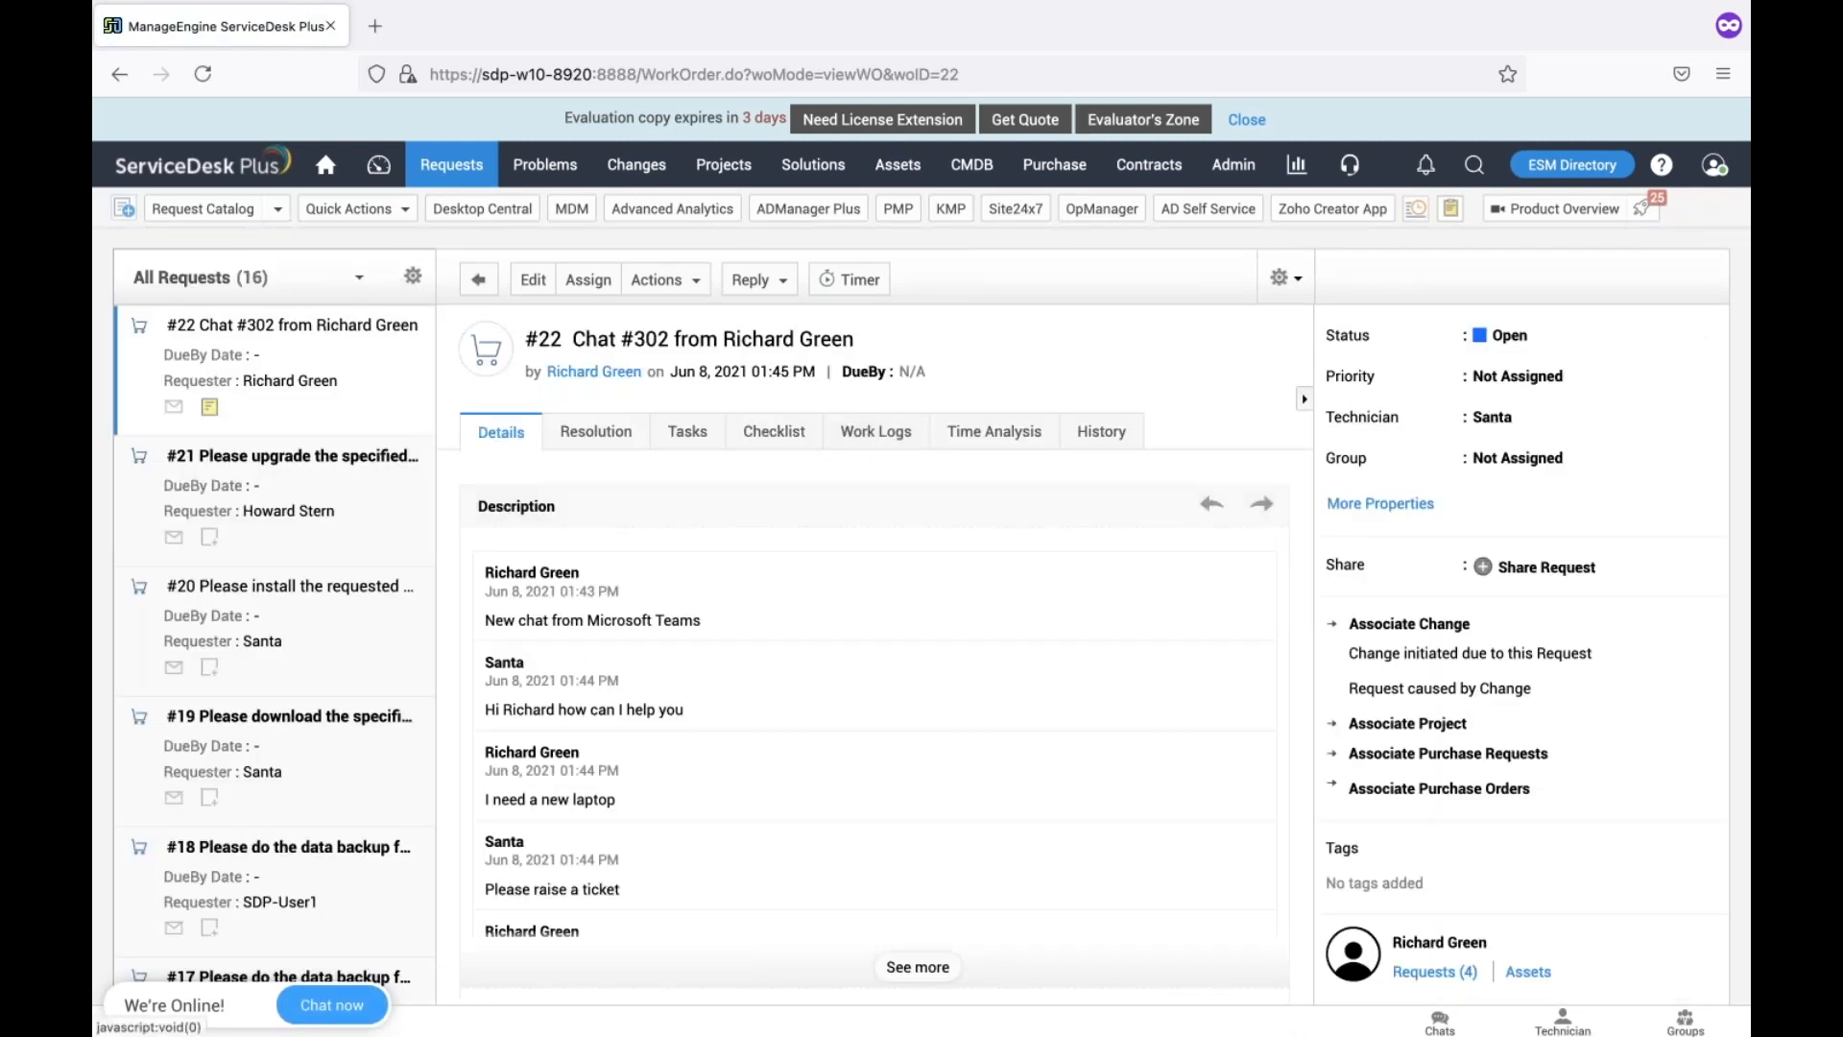
pyautogui.scroll(-1, 209, 361)
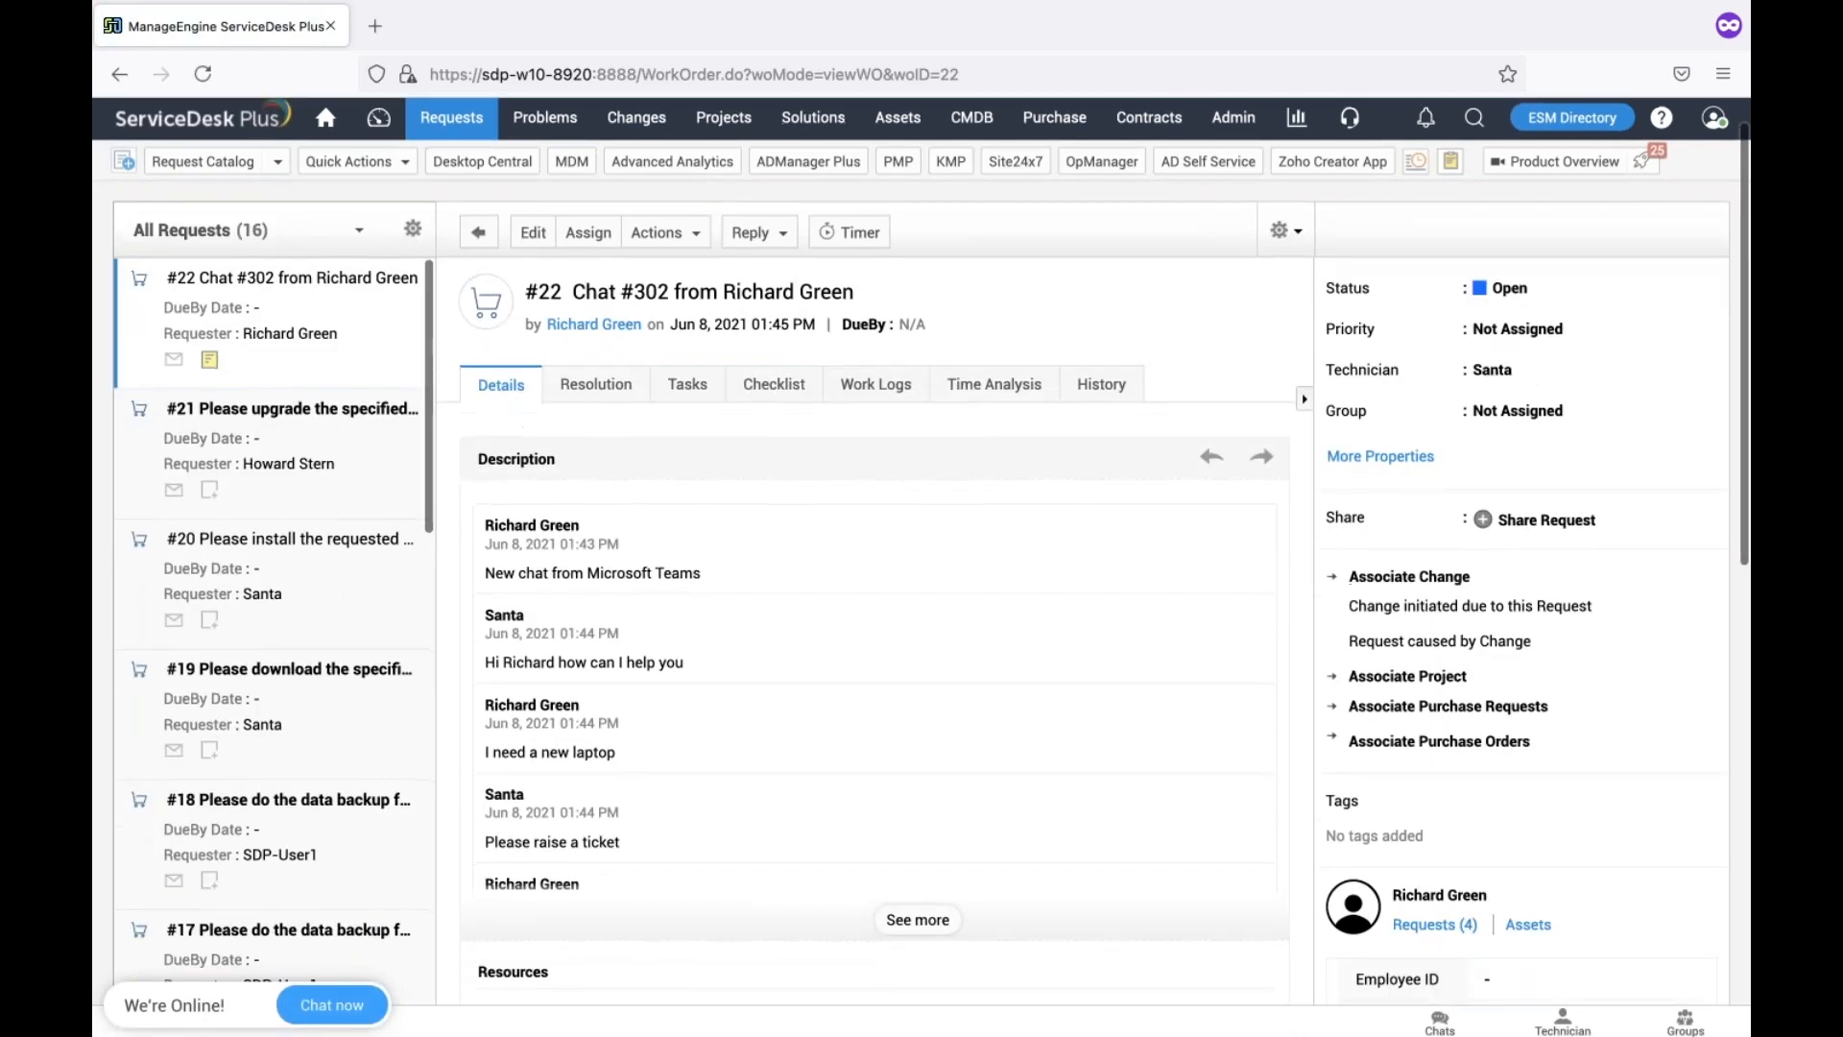
pyautogui.click(209, 361)
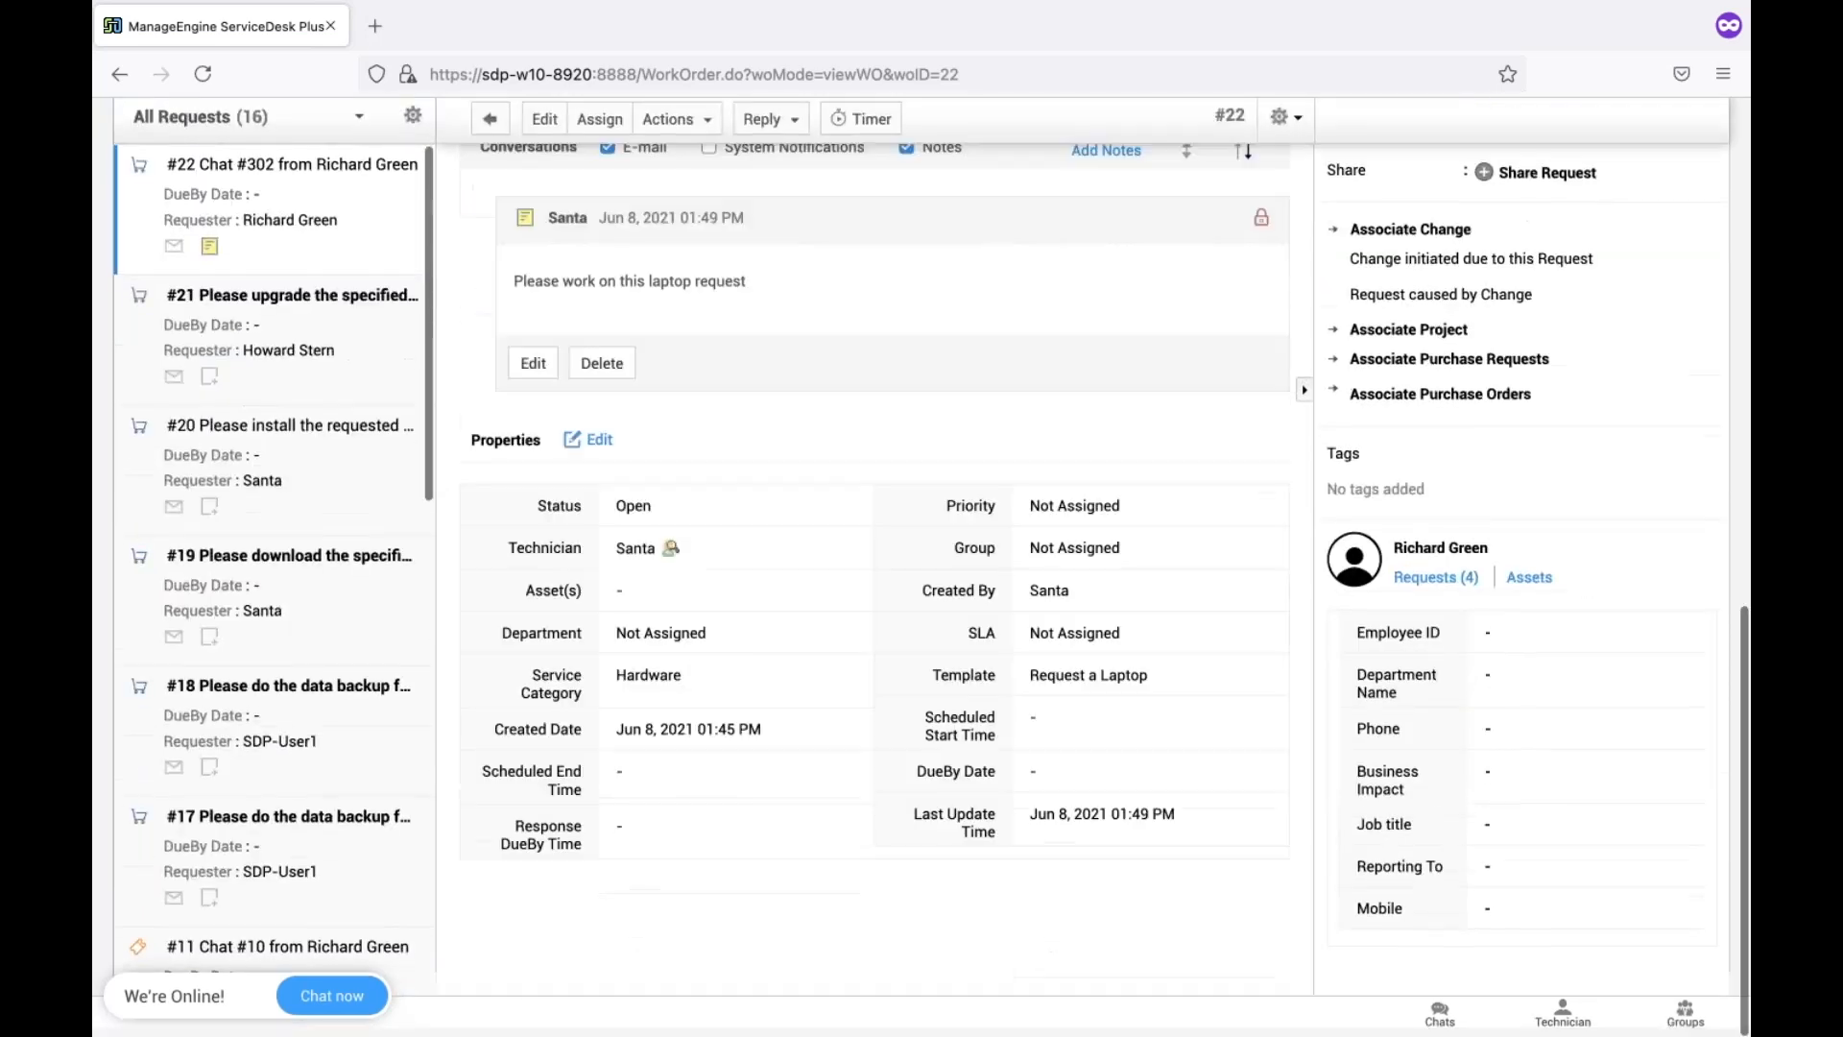
pyautogui.scroll(3, 689, 526)
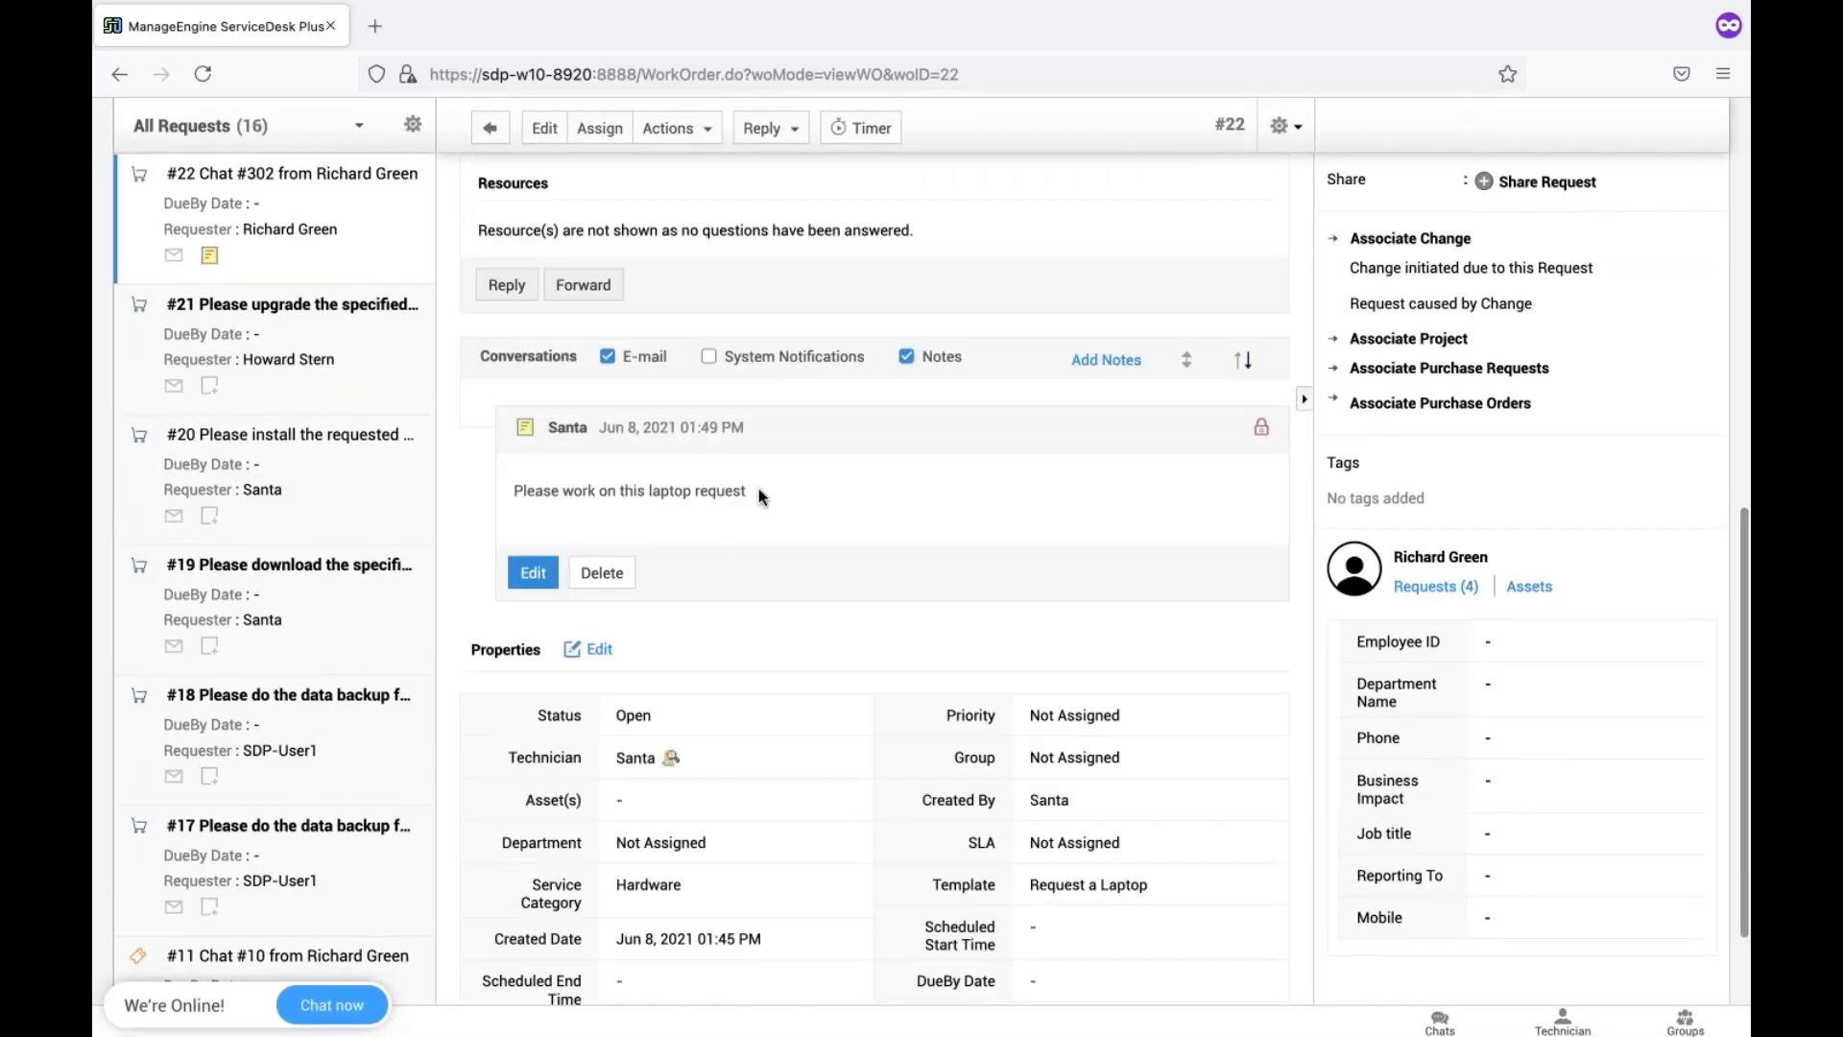
pyautogui.hotkey('ctrl', 'Left')
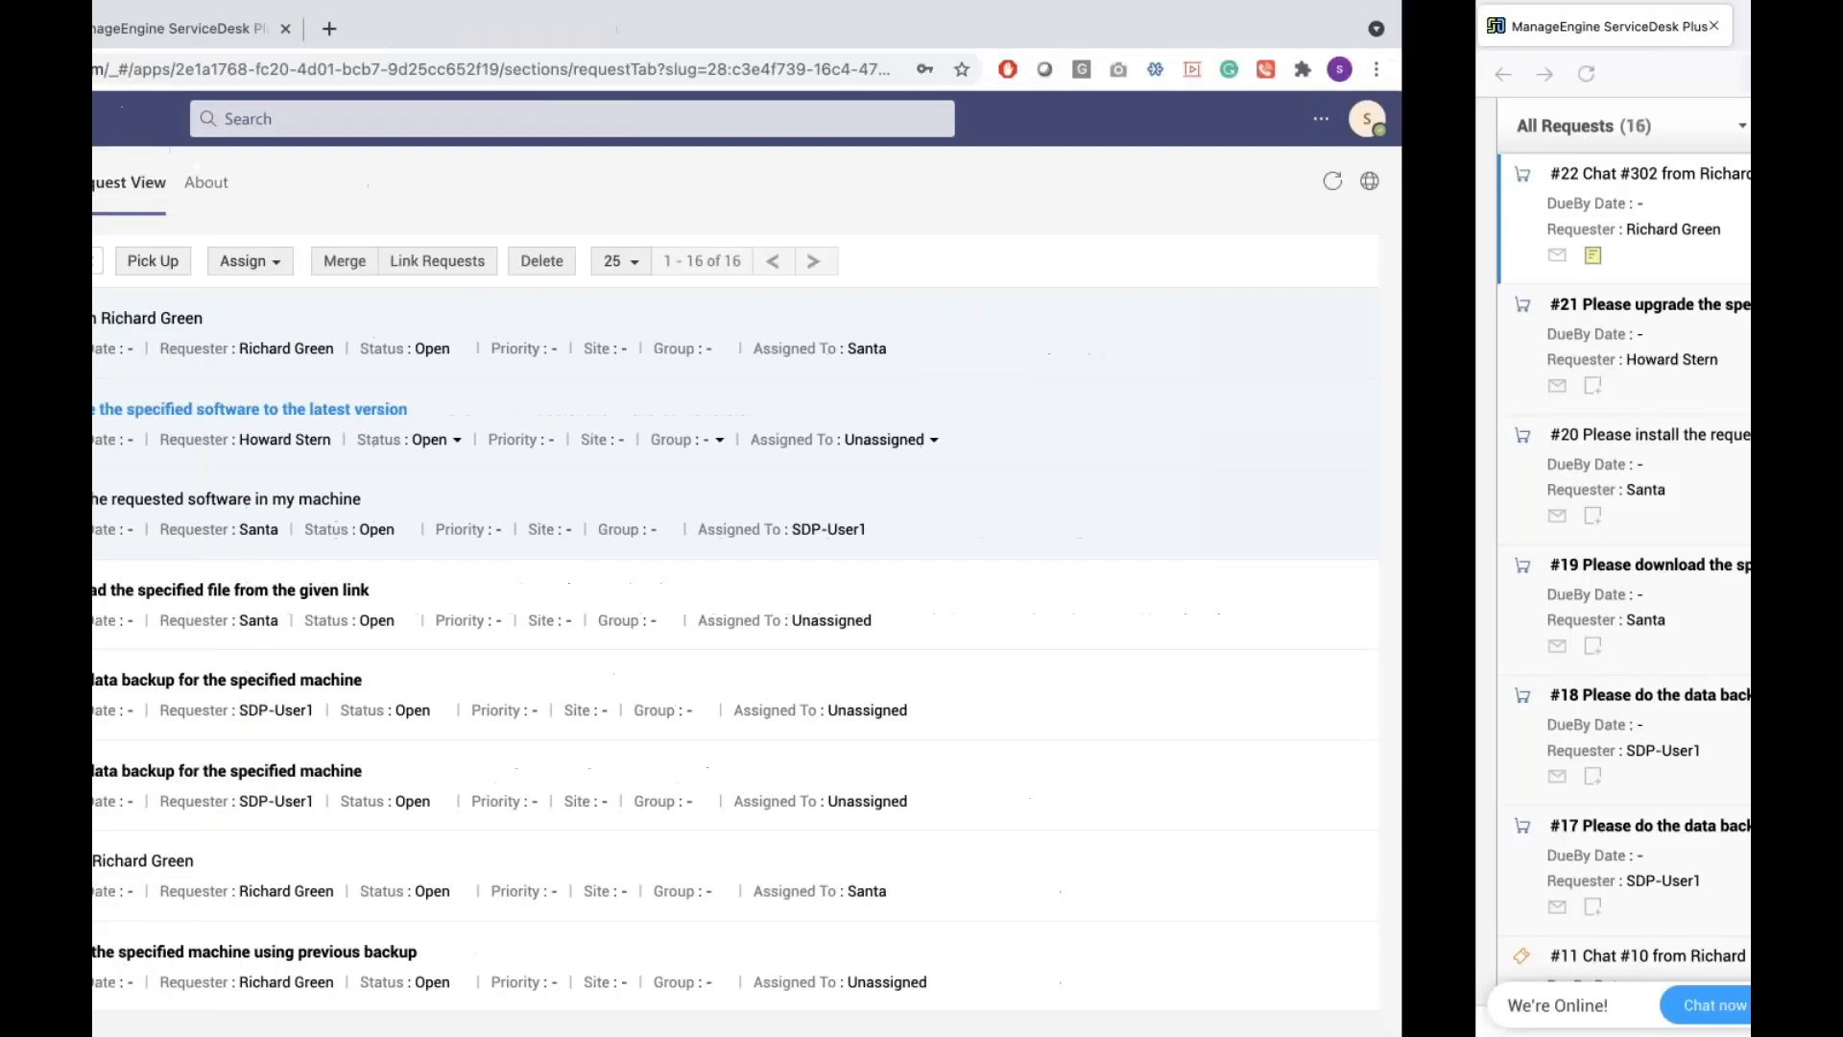
# Set request #22's group to Hardware Problems and save the change
pyautogui.scroll(-1, 1090, 567)
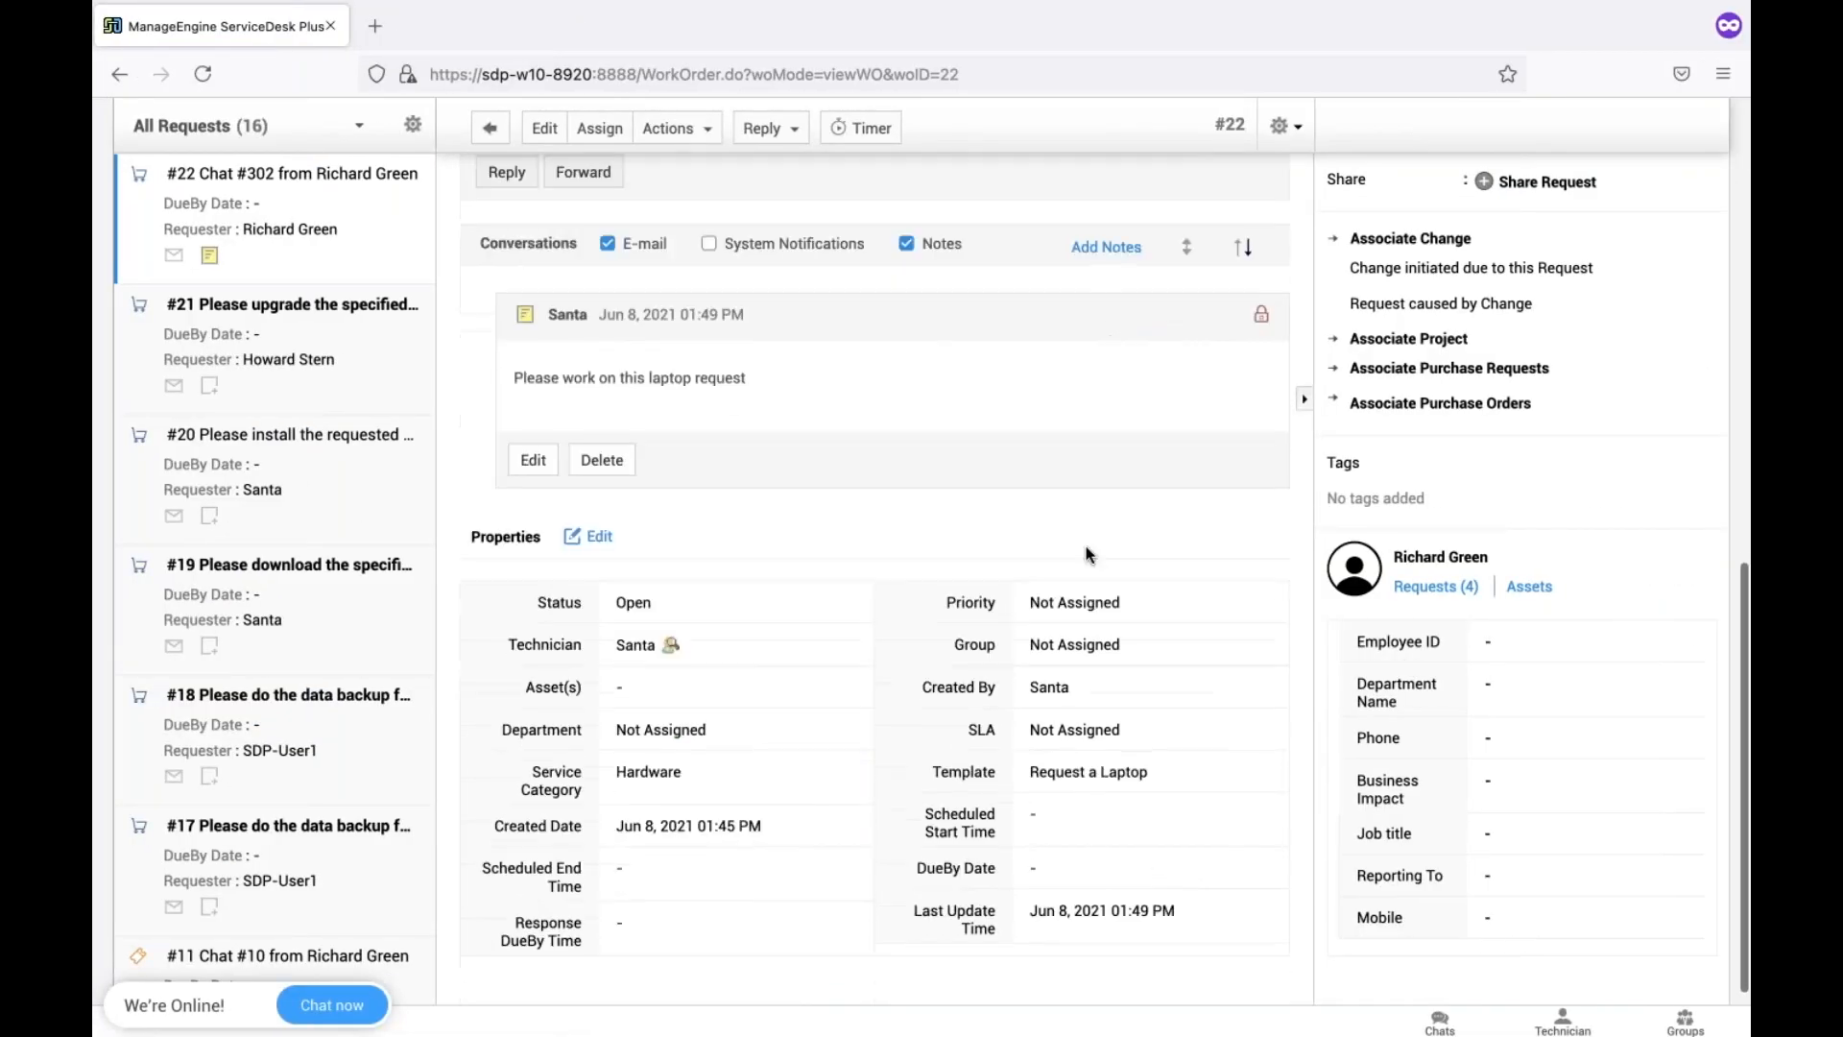
pyautogui.click(1090, 655)
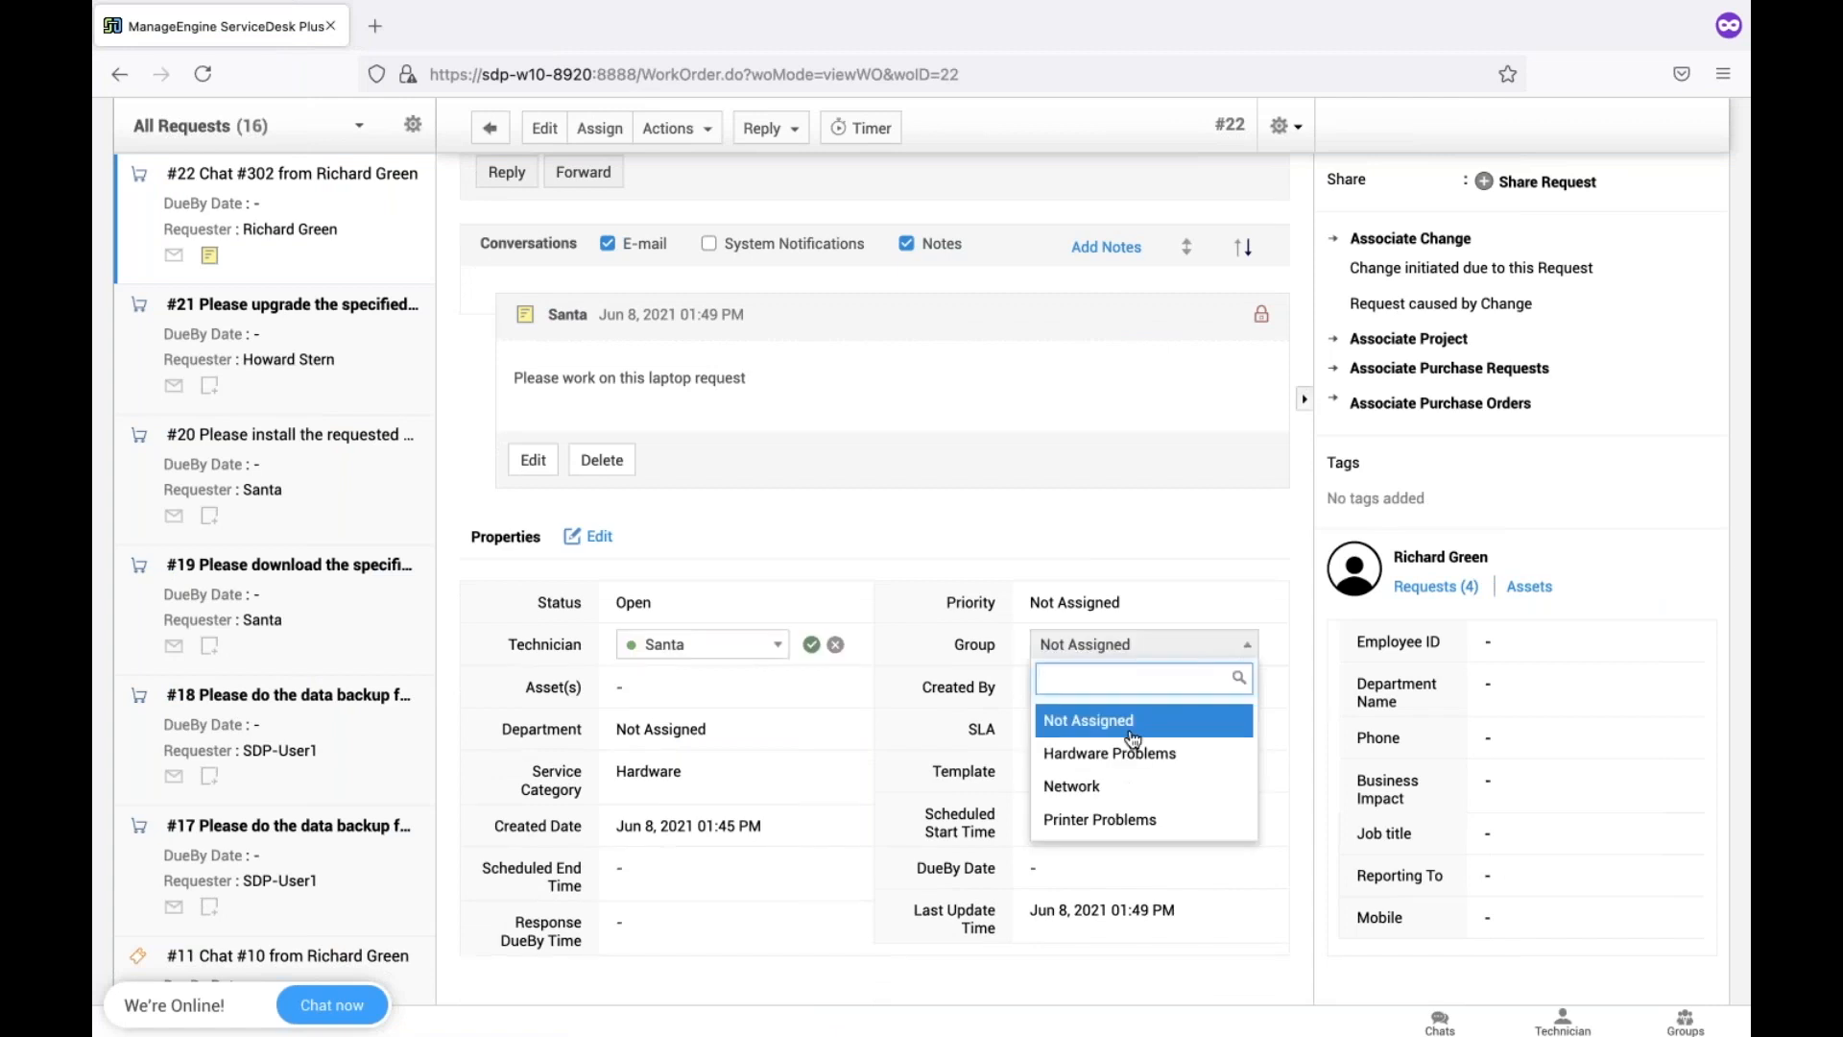
pyautogui.click(1104, 749)
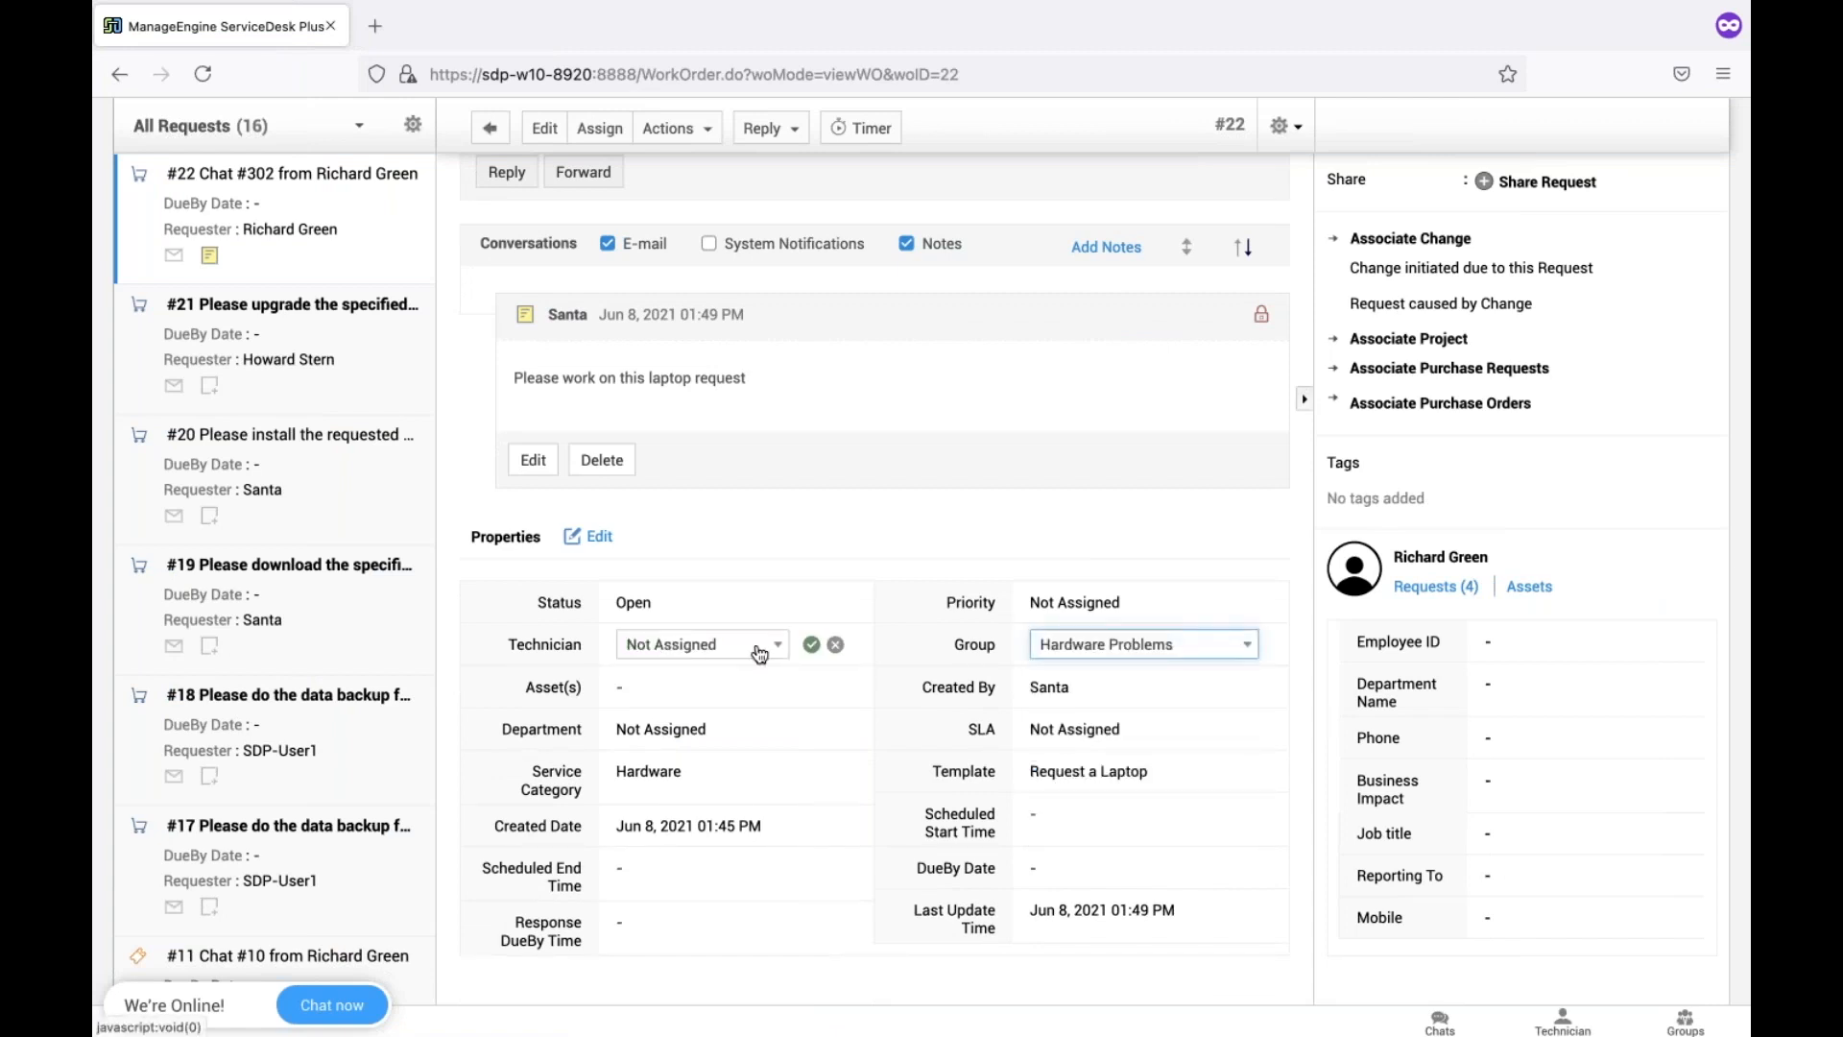
pyautogui.scroll(-1, 936, 744)
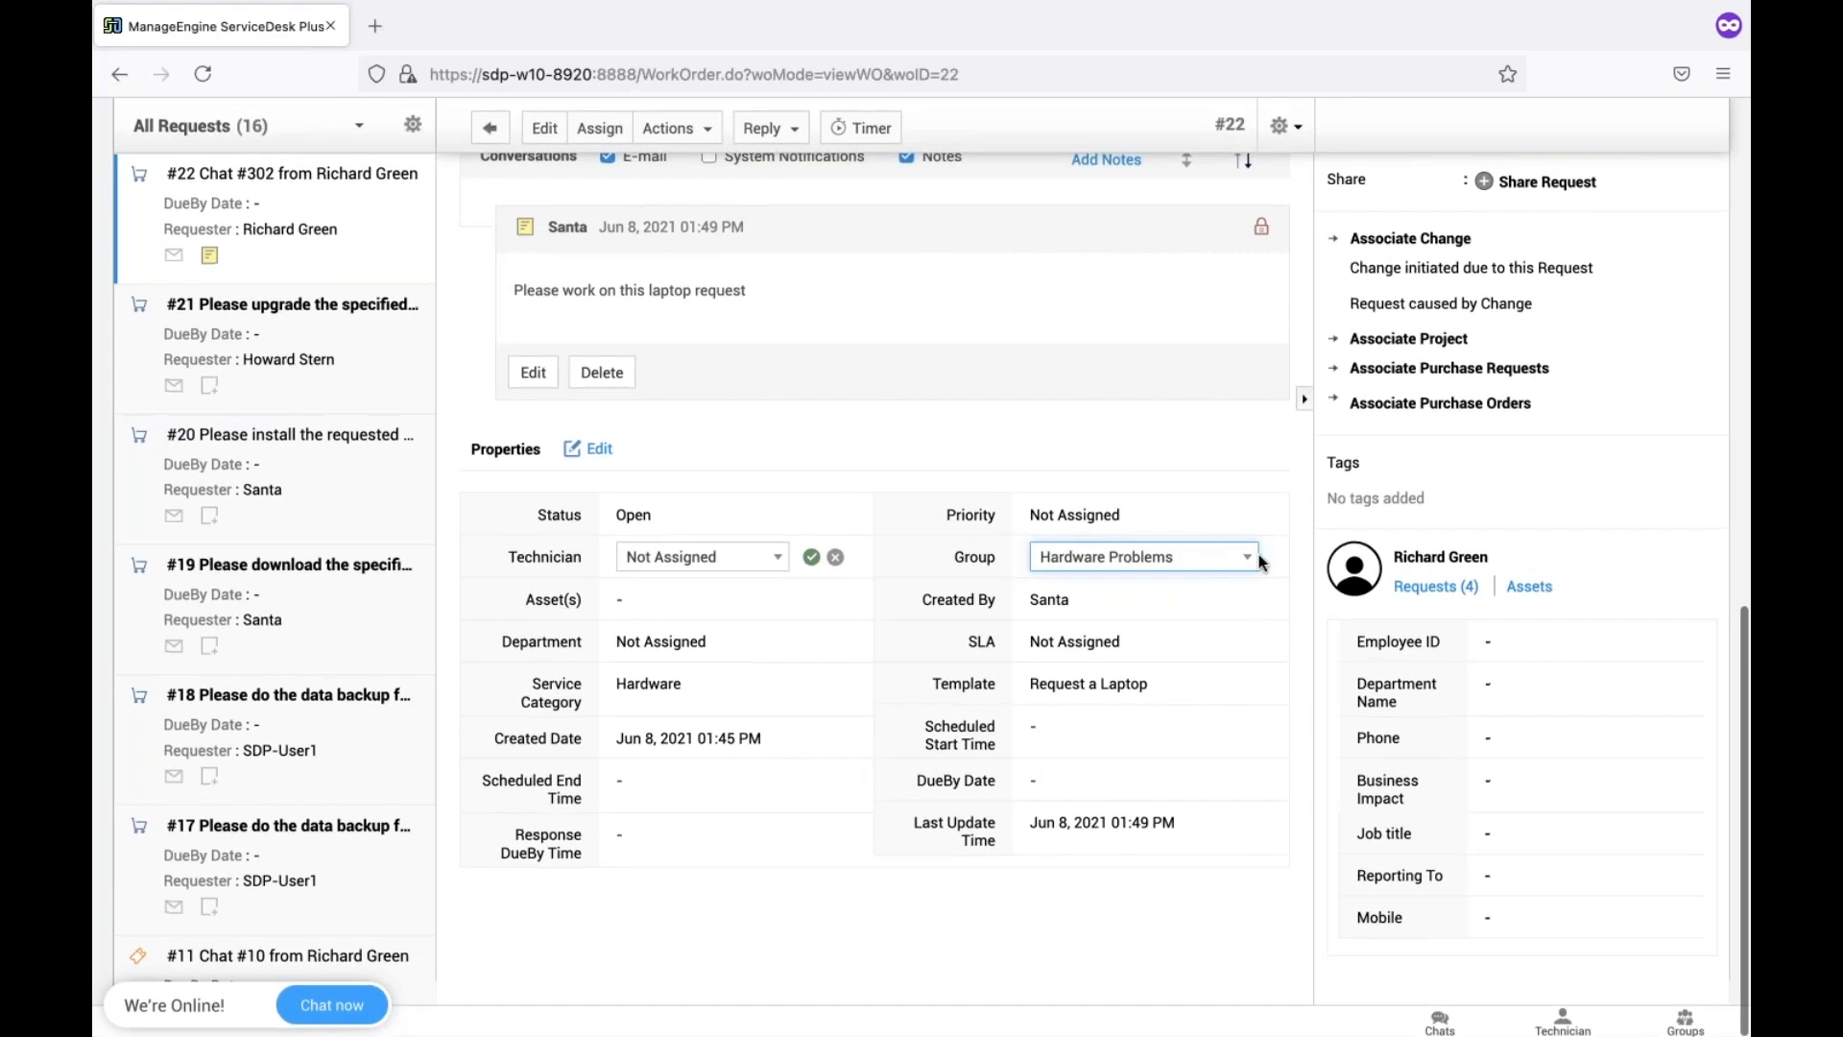
pyautogui.click(811, 559)
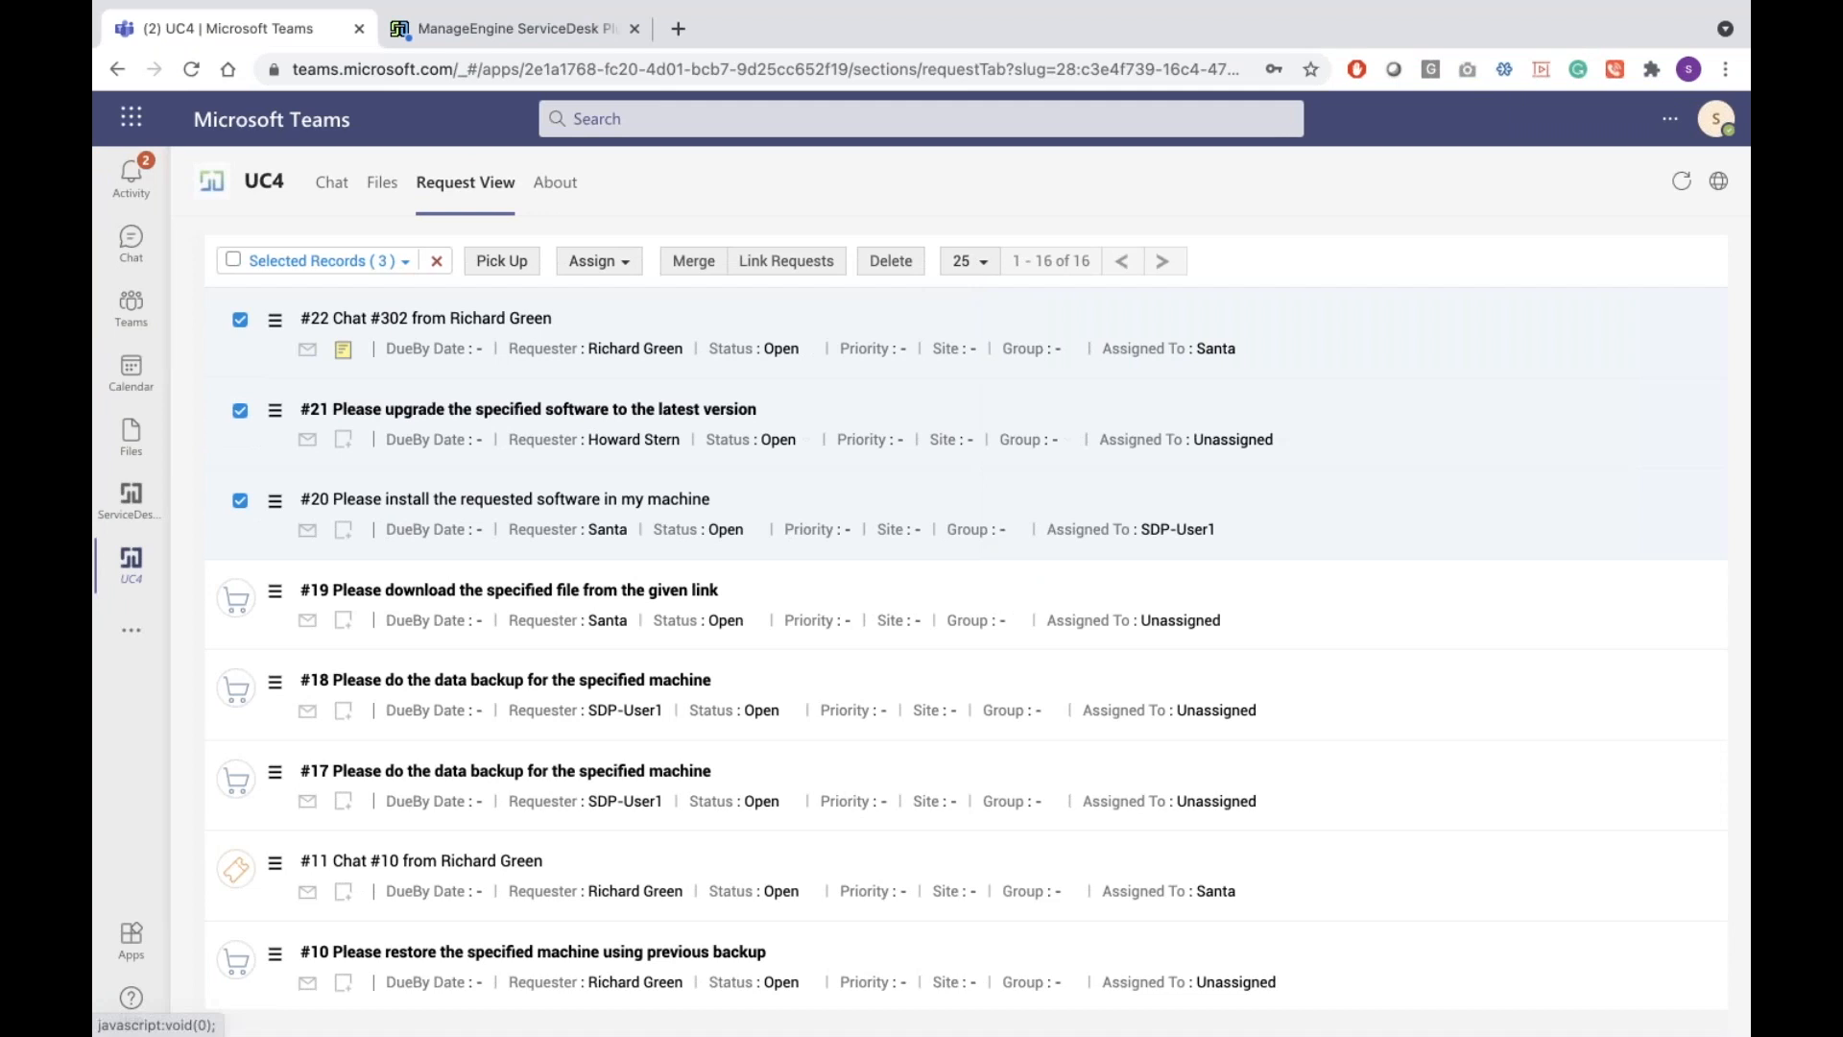
# Open request #22 in the Teams Request View to check its properties
pyautogui.moveTo(275, 177)
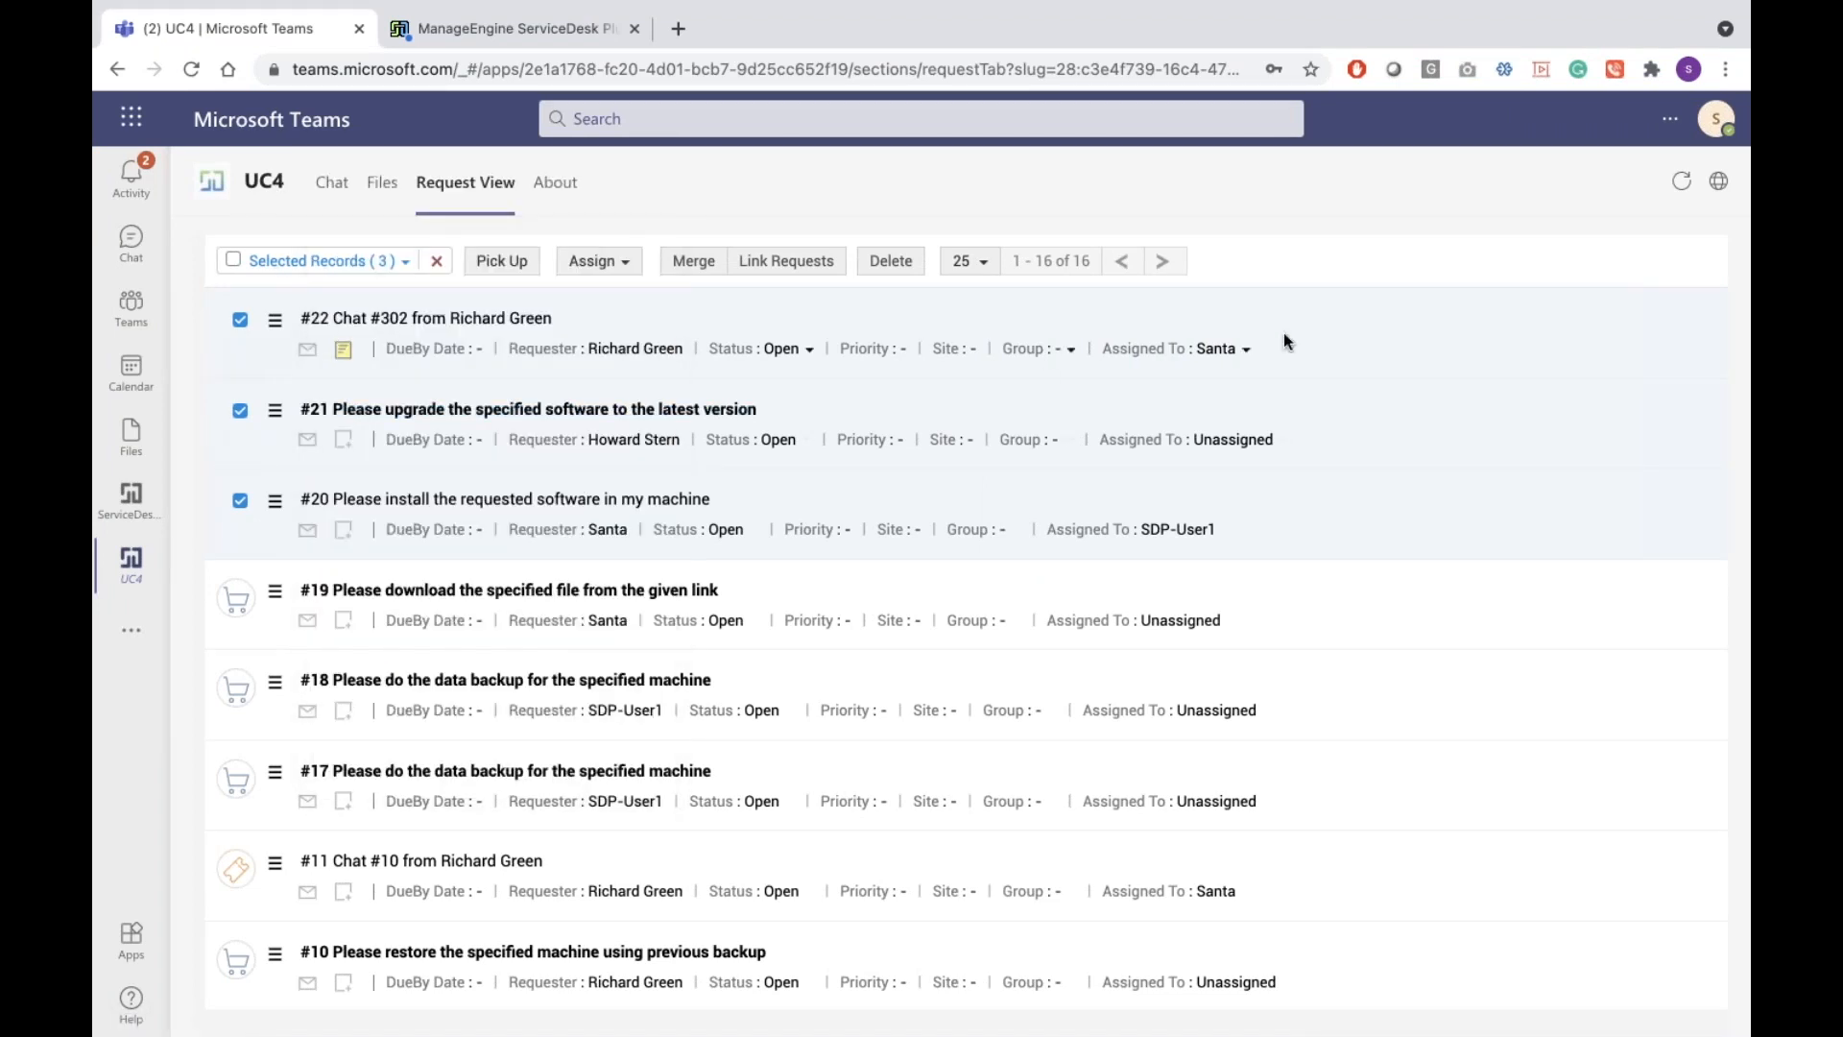
pyautogui.click(507, 318)
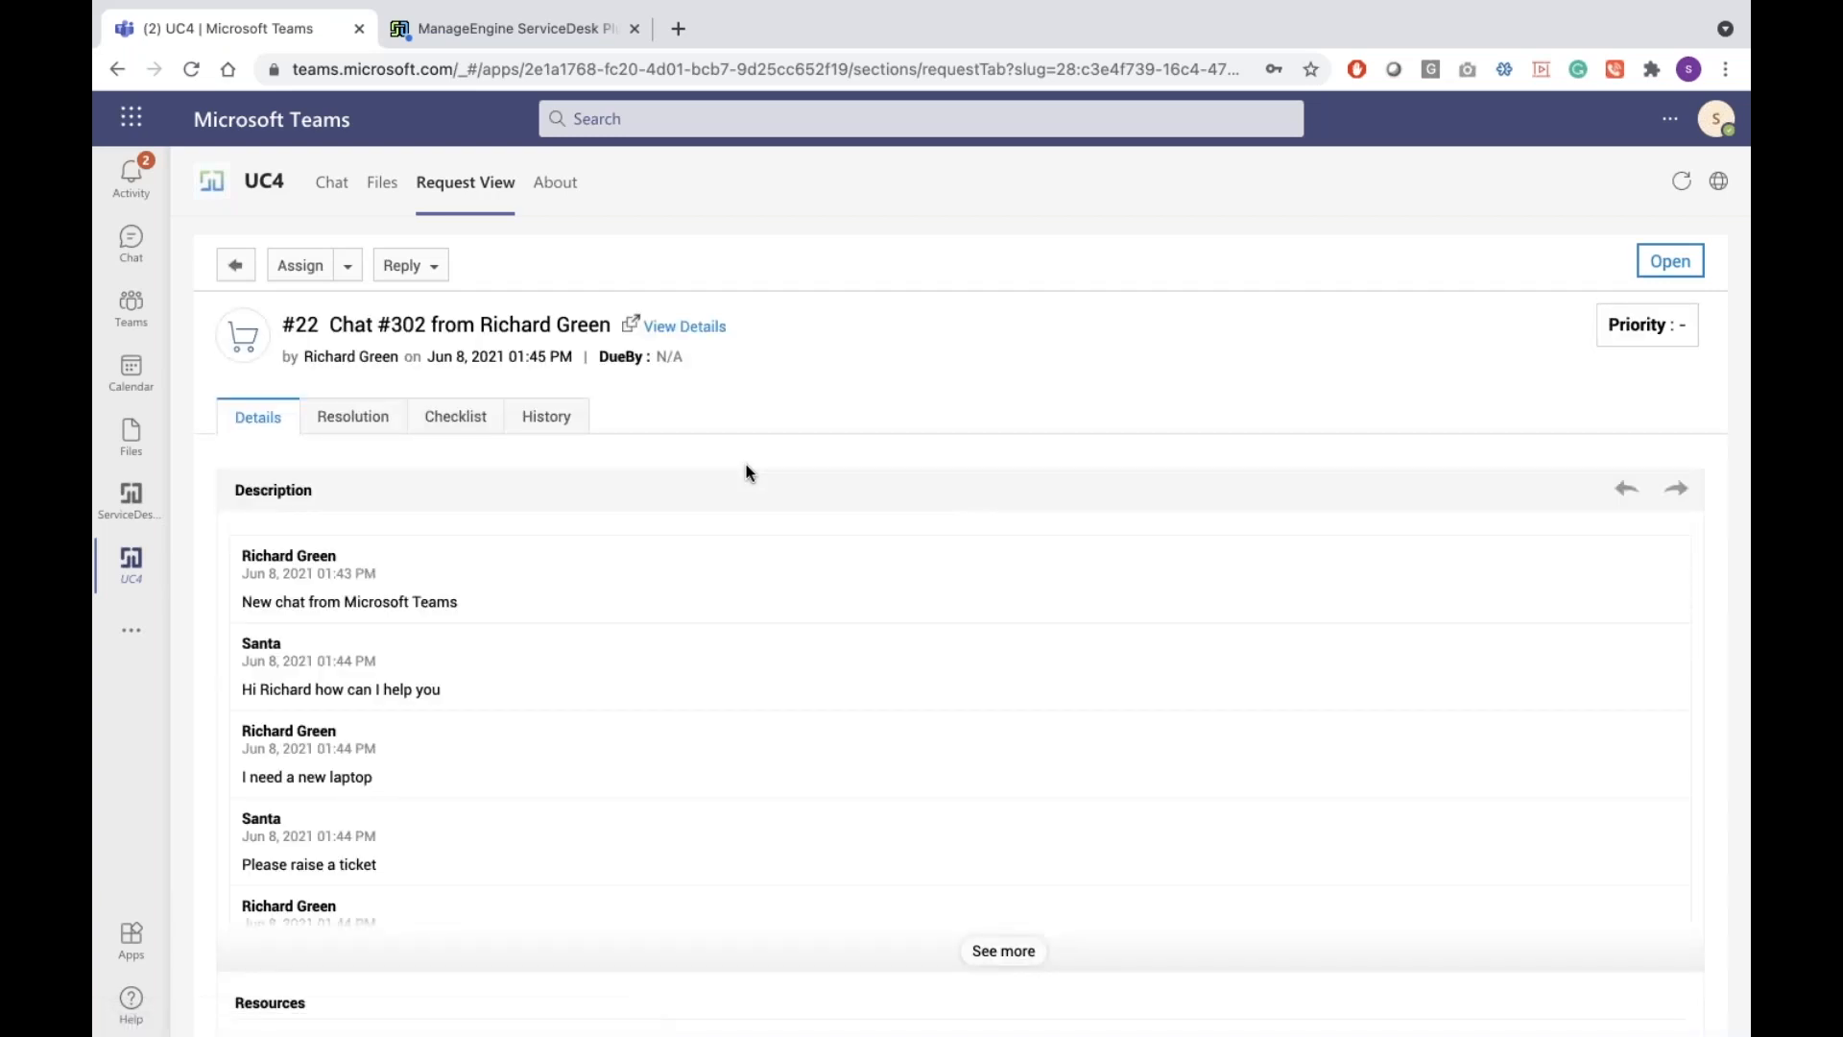
pyautogui.scroll(-10, 1136, 535)
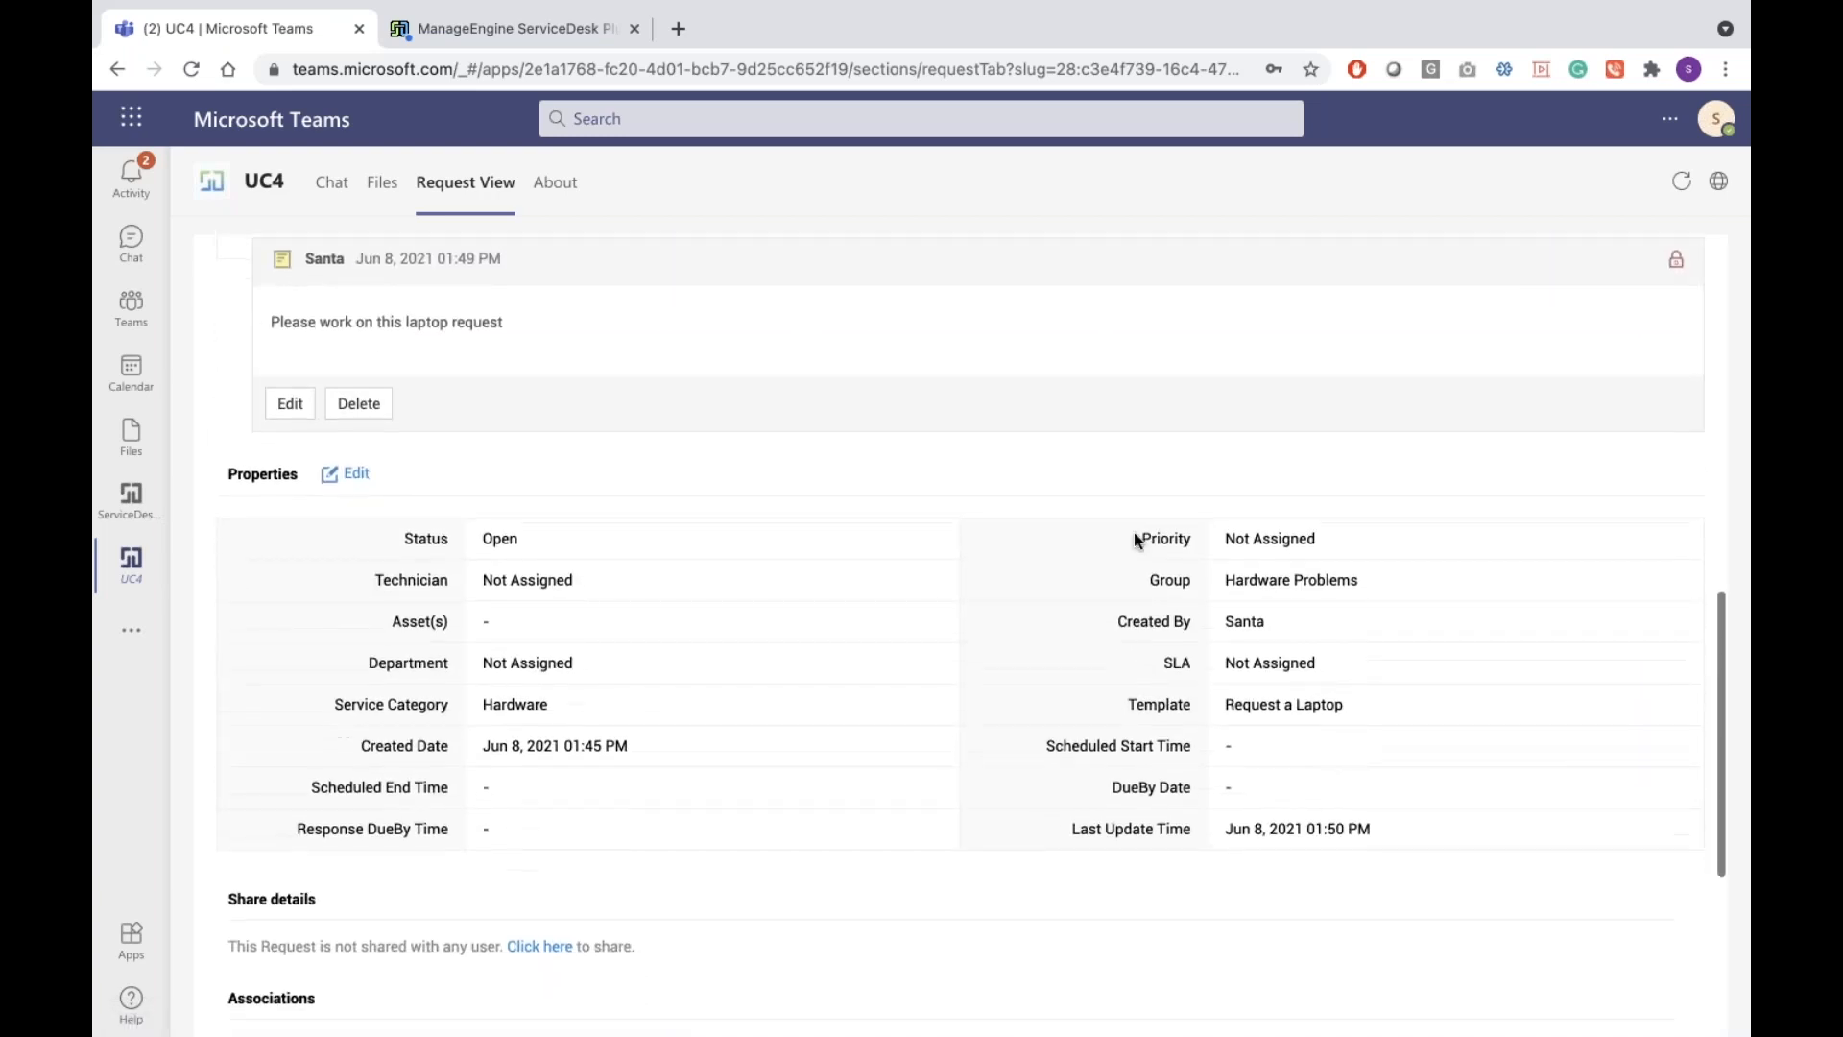
pyautogui.scroll(3, 908, 551)
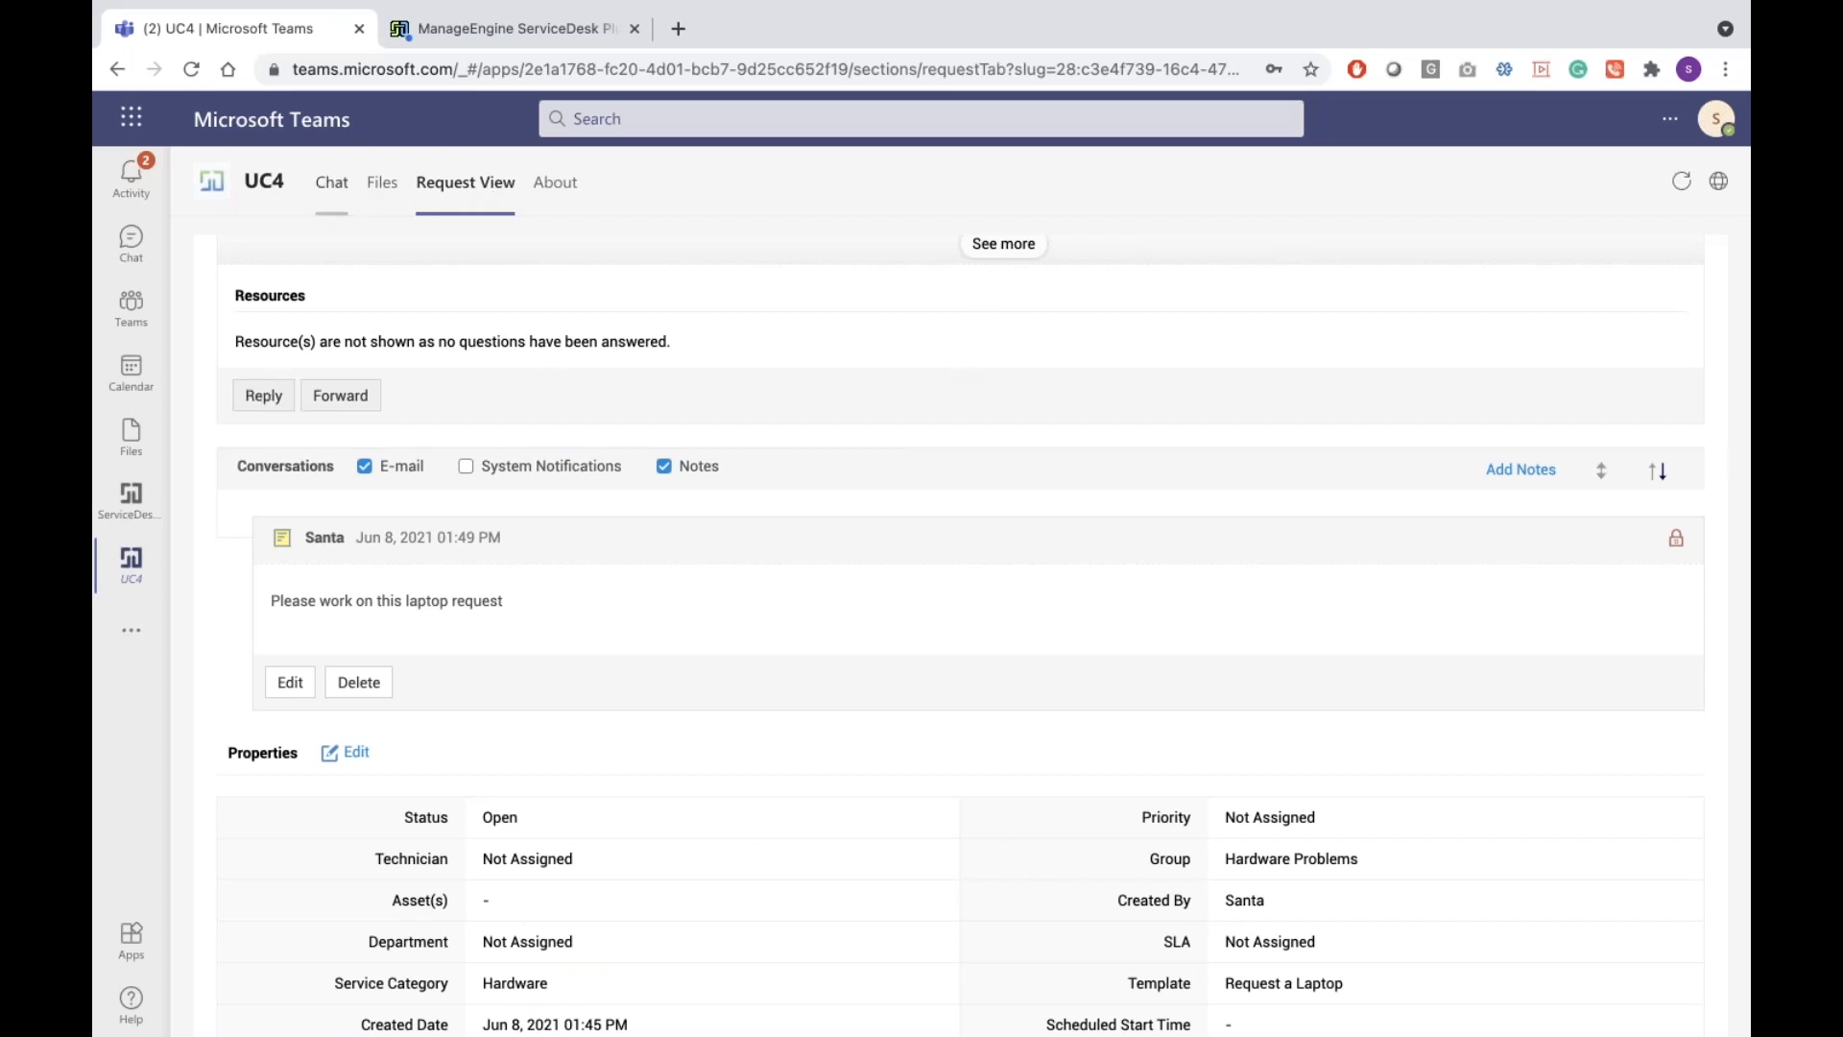
# Refresh the Request View via Chat, then bring the ServiceDesk Plus tab forward
pyautogui.click(332, 183)
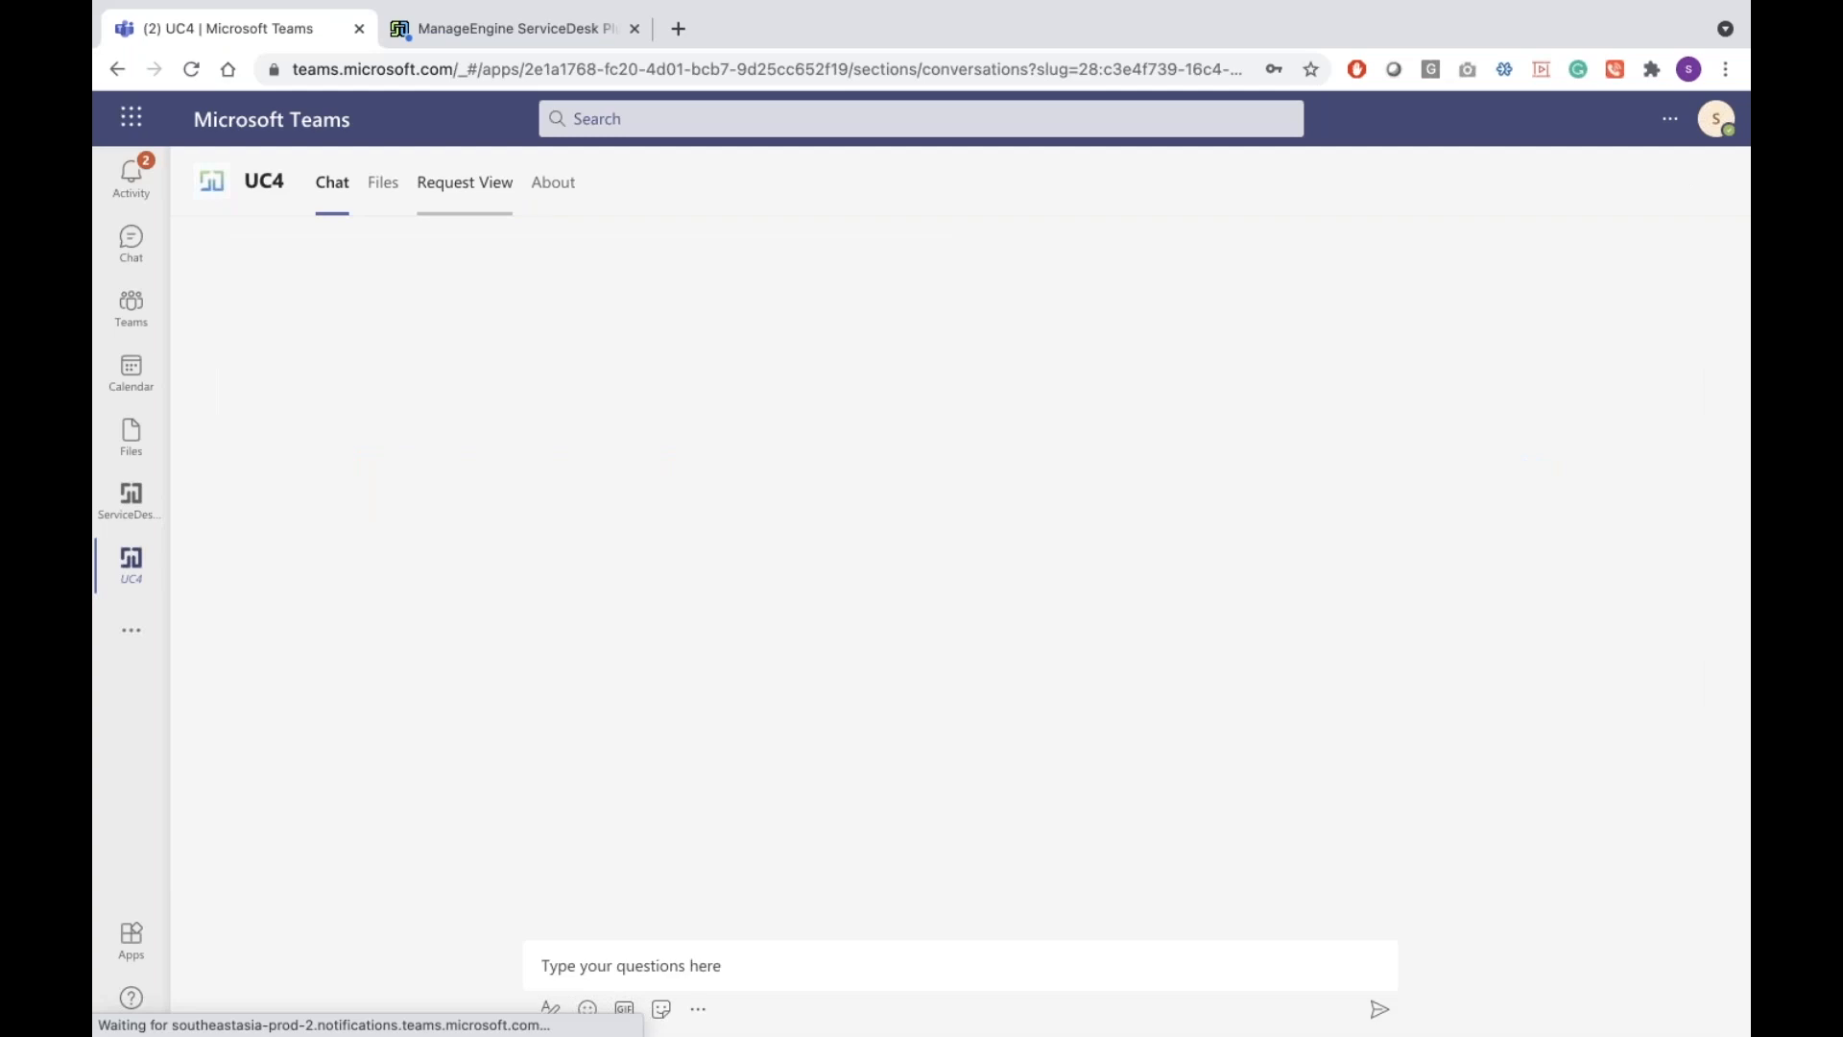
pyautogui.click(464, 183)
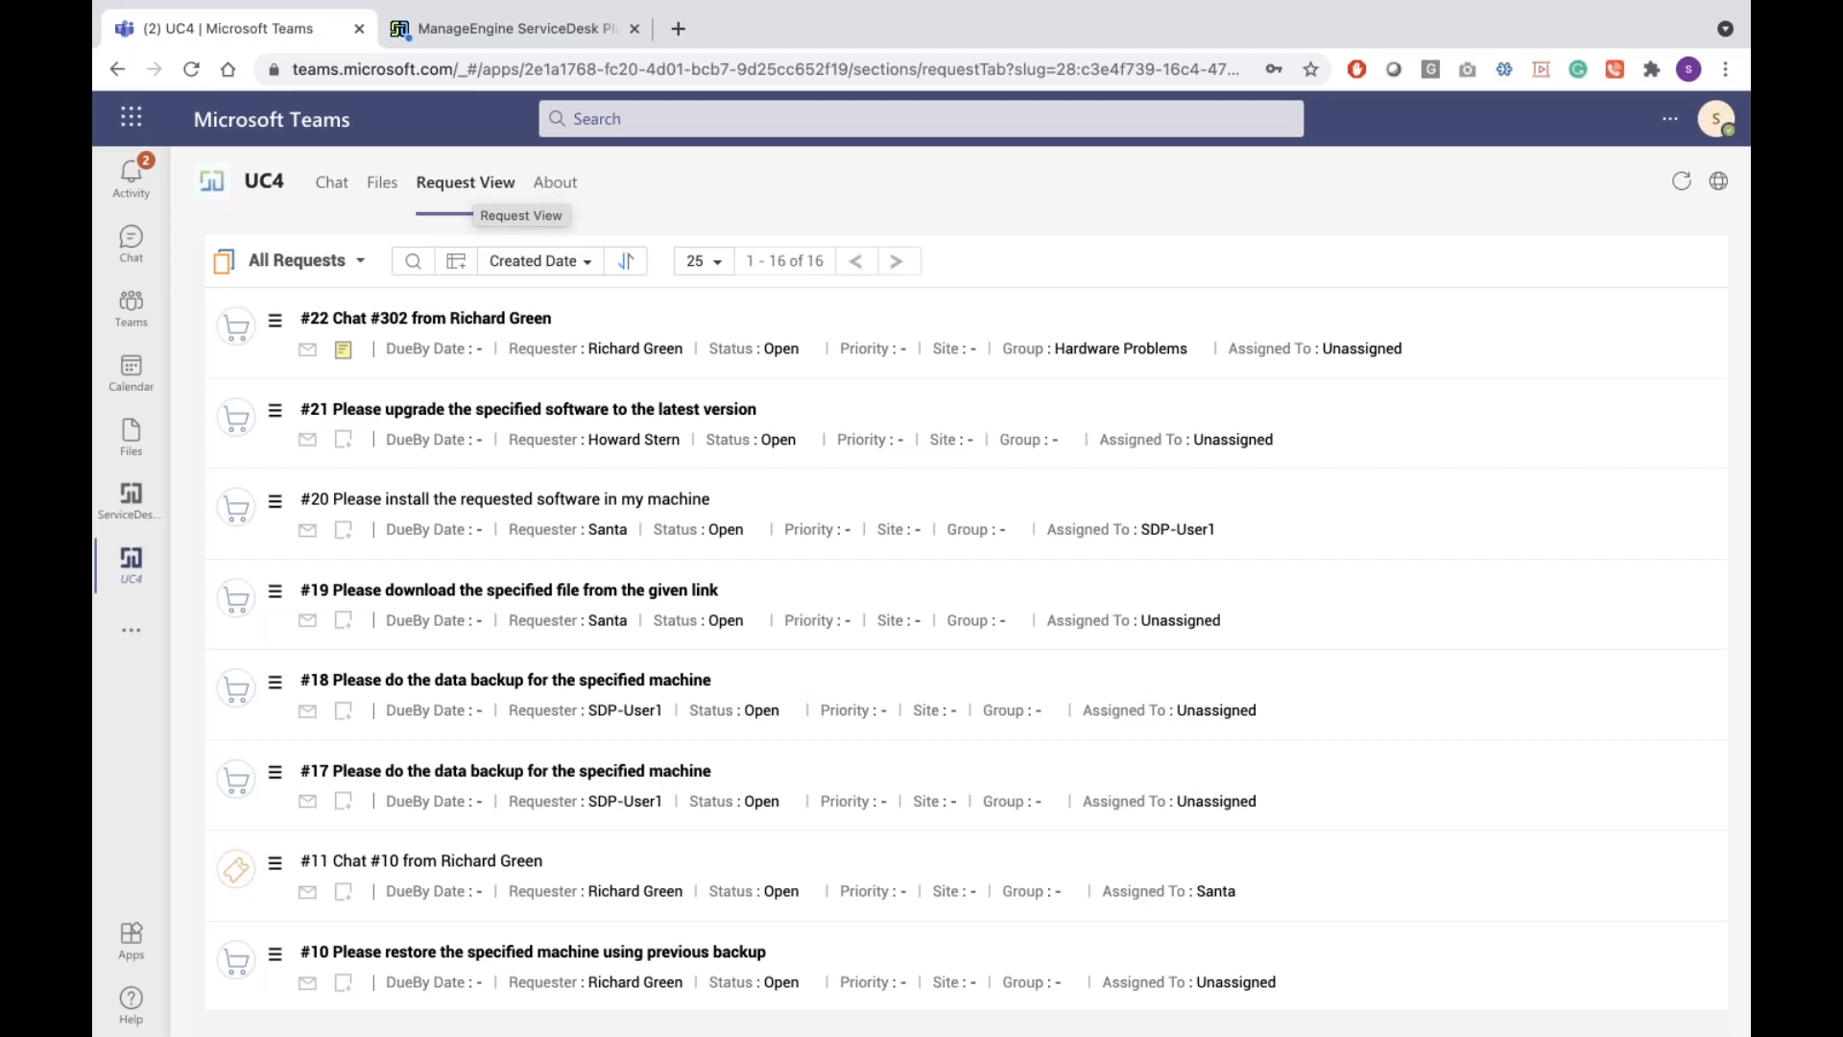
pyautogui.click(597, 38)
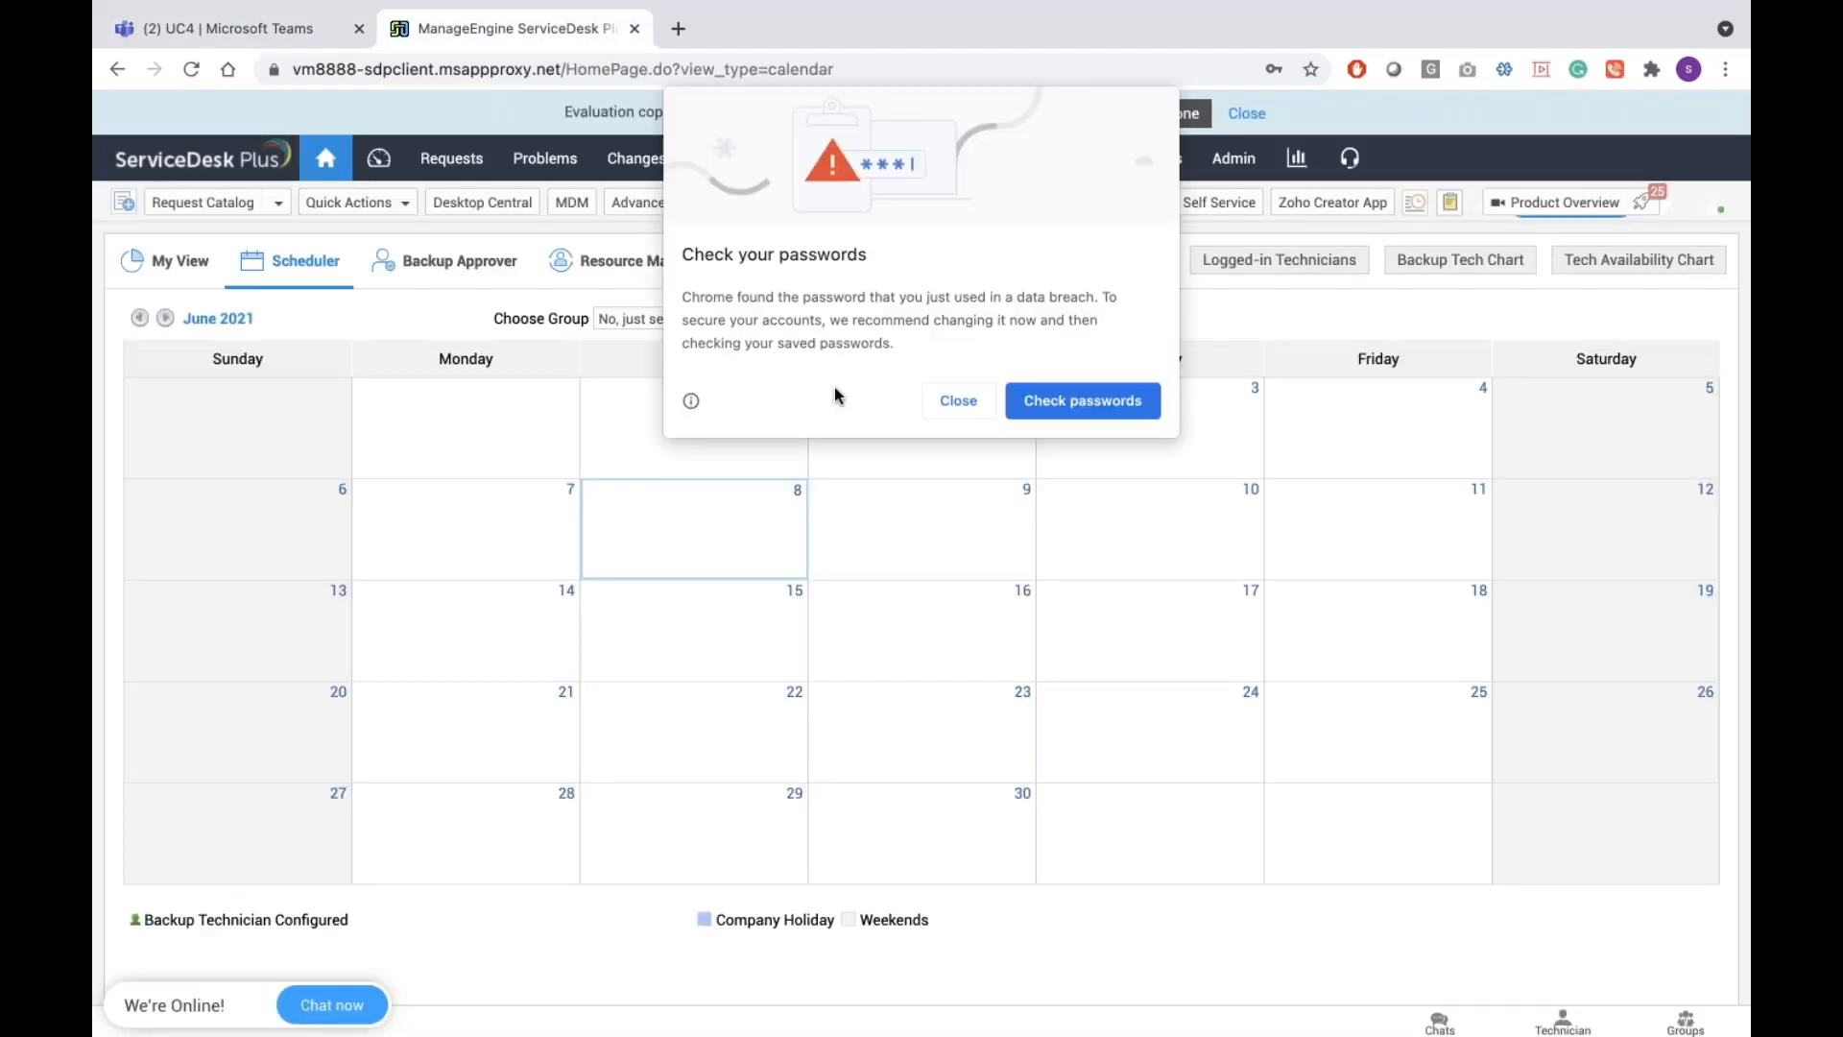
# Check the ServiceDesk Plus version (11.2 Build 11200) in About and open Admin Settings
pyautogui.click(931, 404)
pyautogui.click(1229, 161)
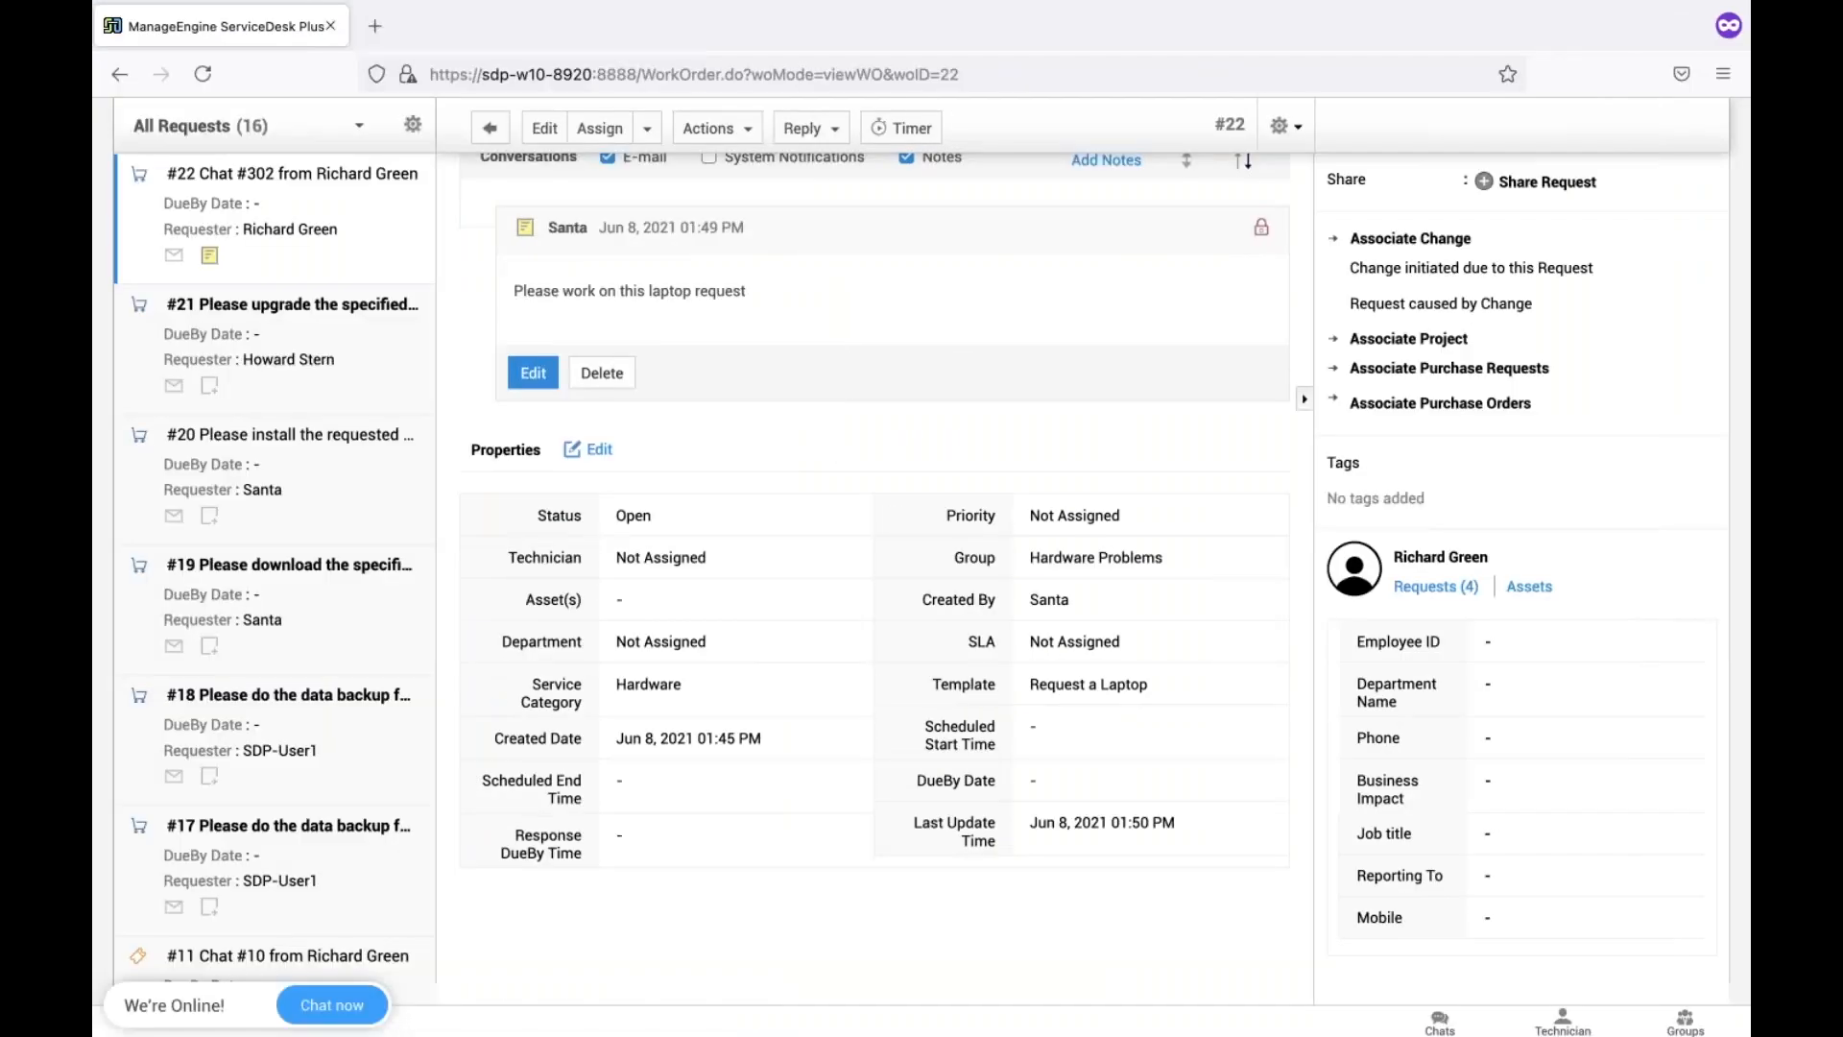
pyautogui.scroll(10, 1675, 173)
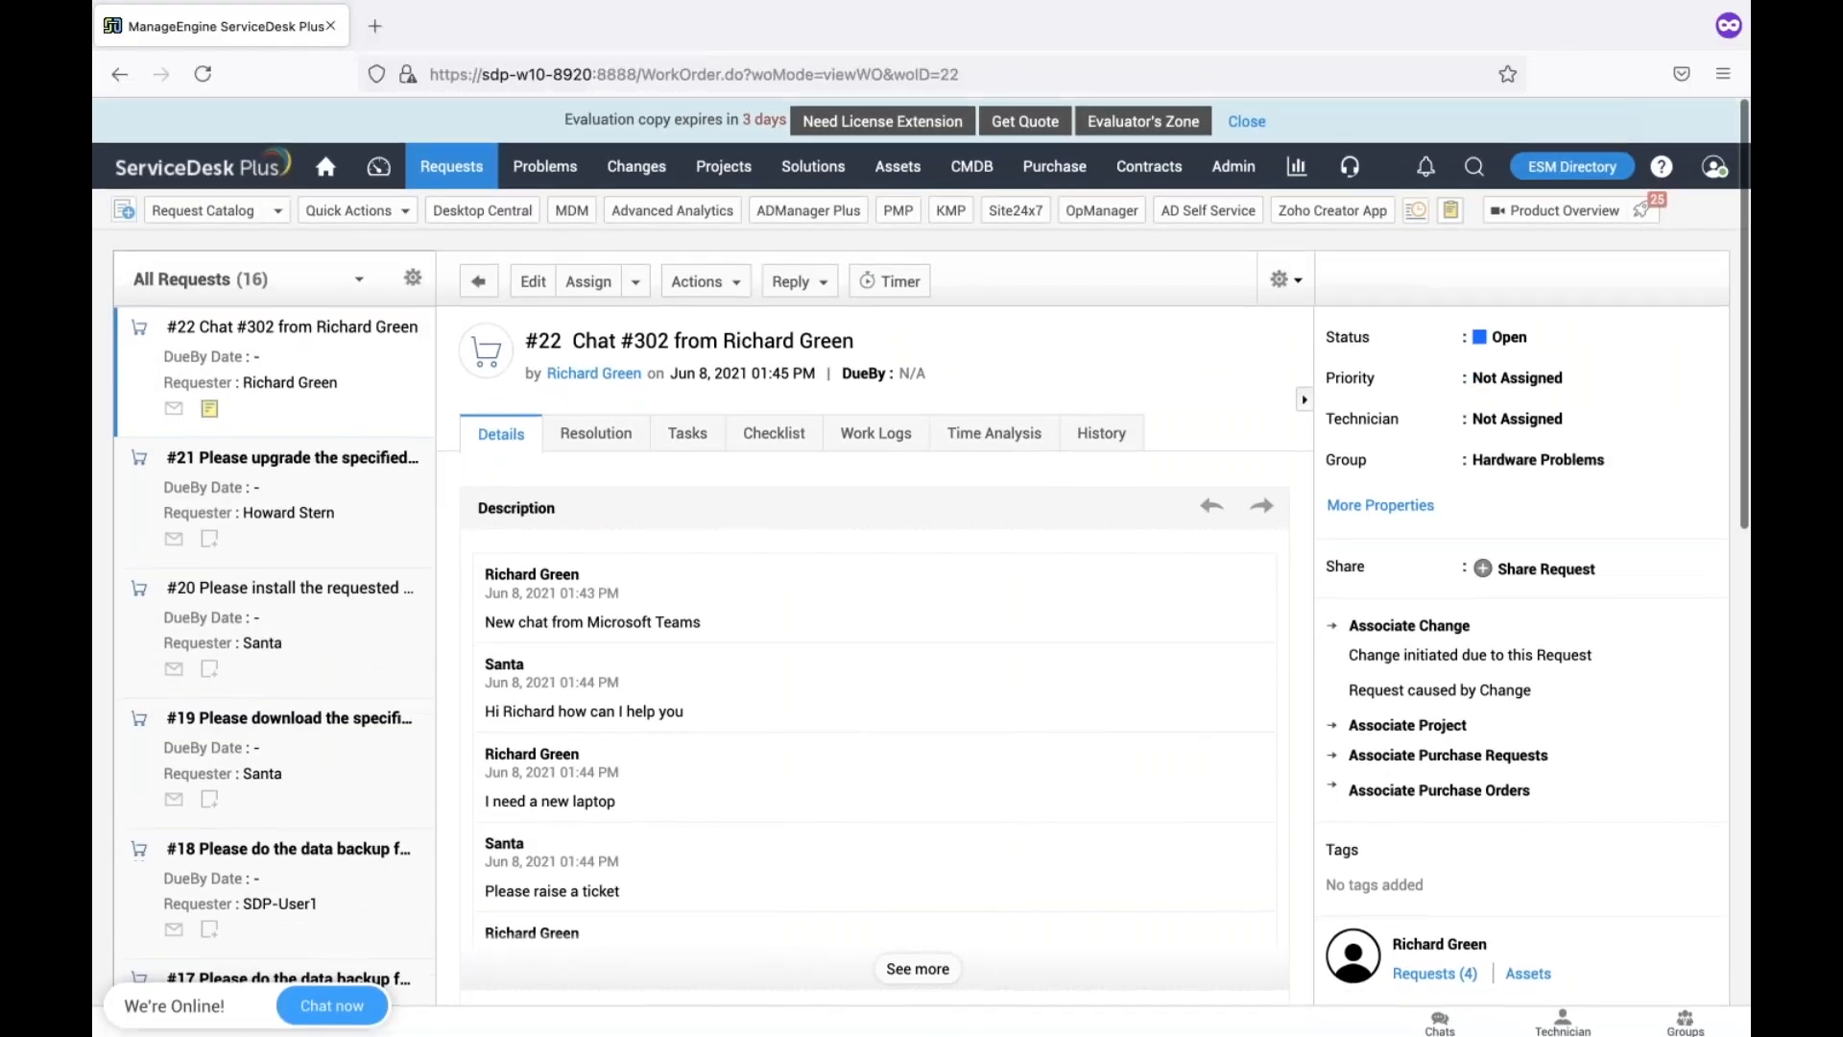
pyautogui.click(1675, 172)
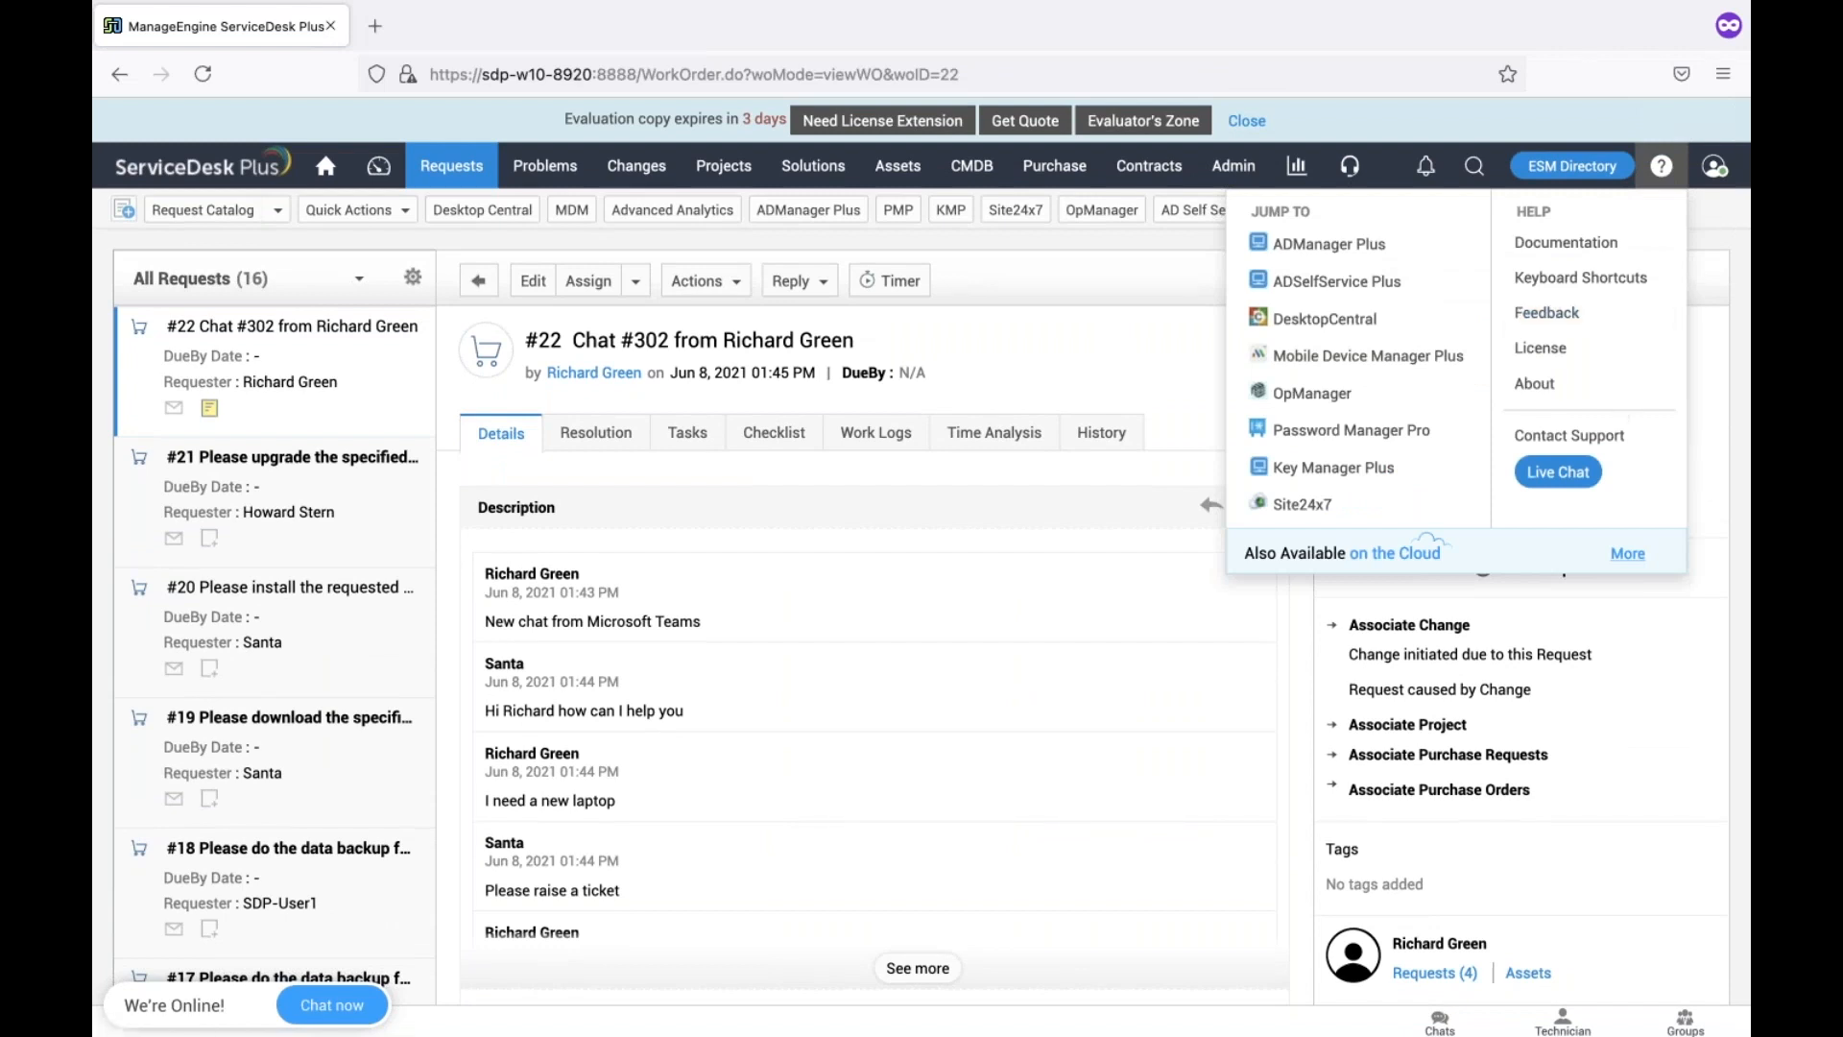
pyautogui.click(1540, 383)
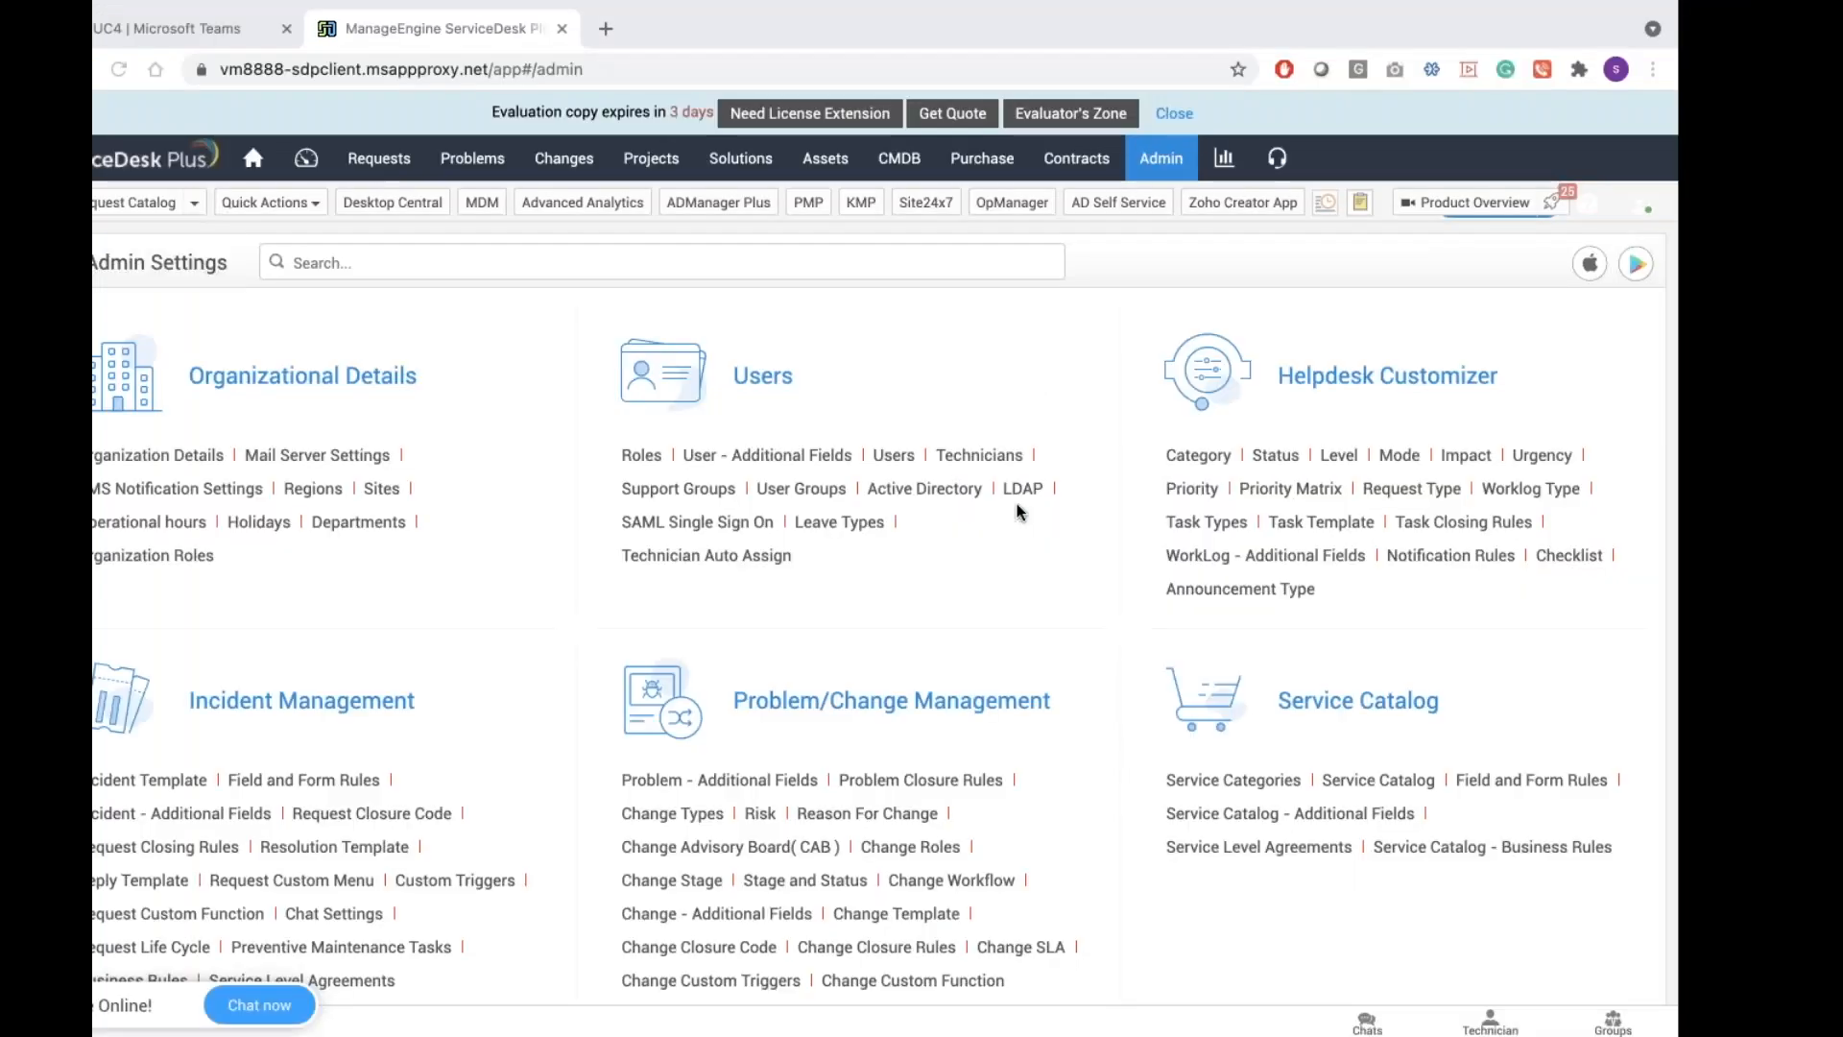
pyautogui.scroll(-10, 1016, 503)
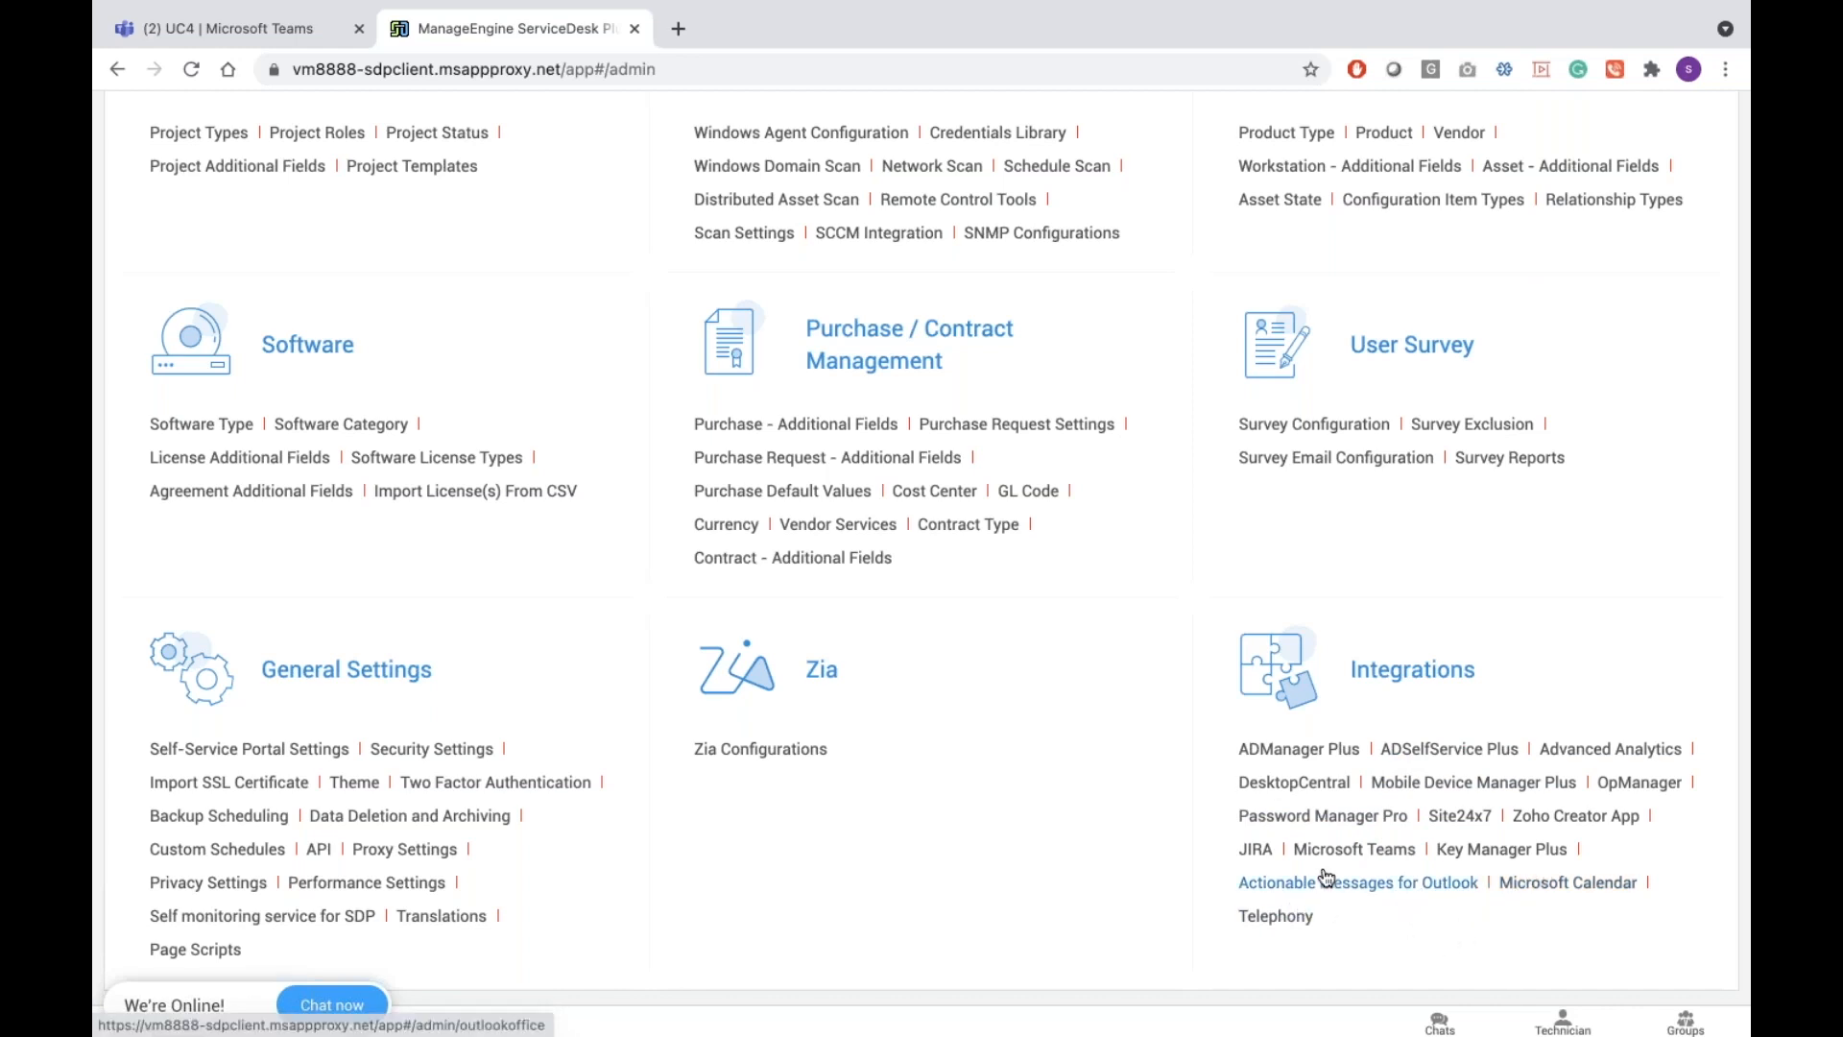
# Open the Microsoft Teams integration in ServiceDesk Plus and review its configuration card
pyautogui.click(1374, 853)
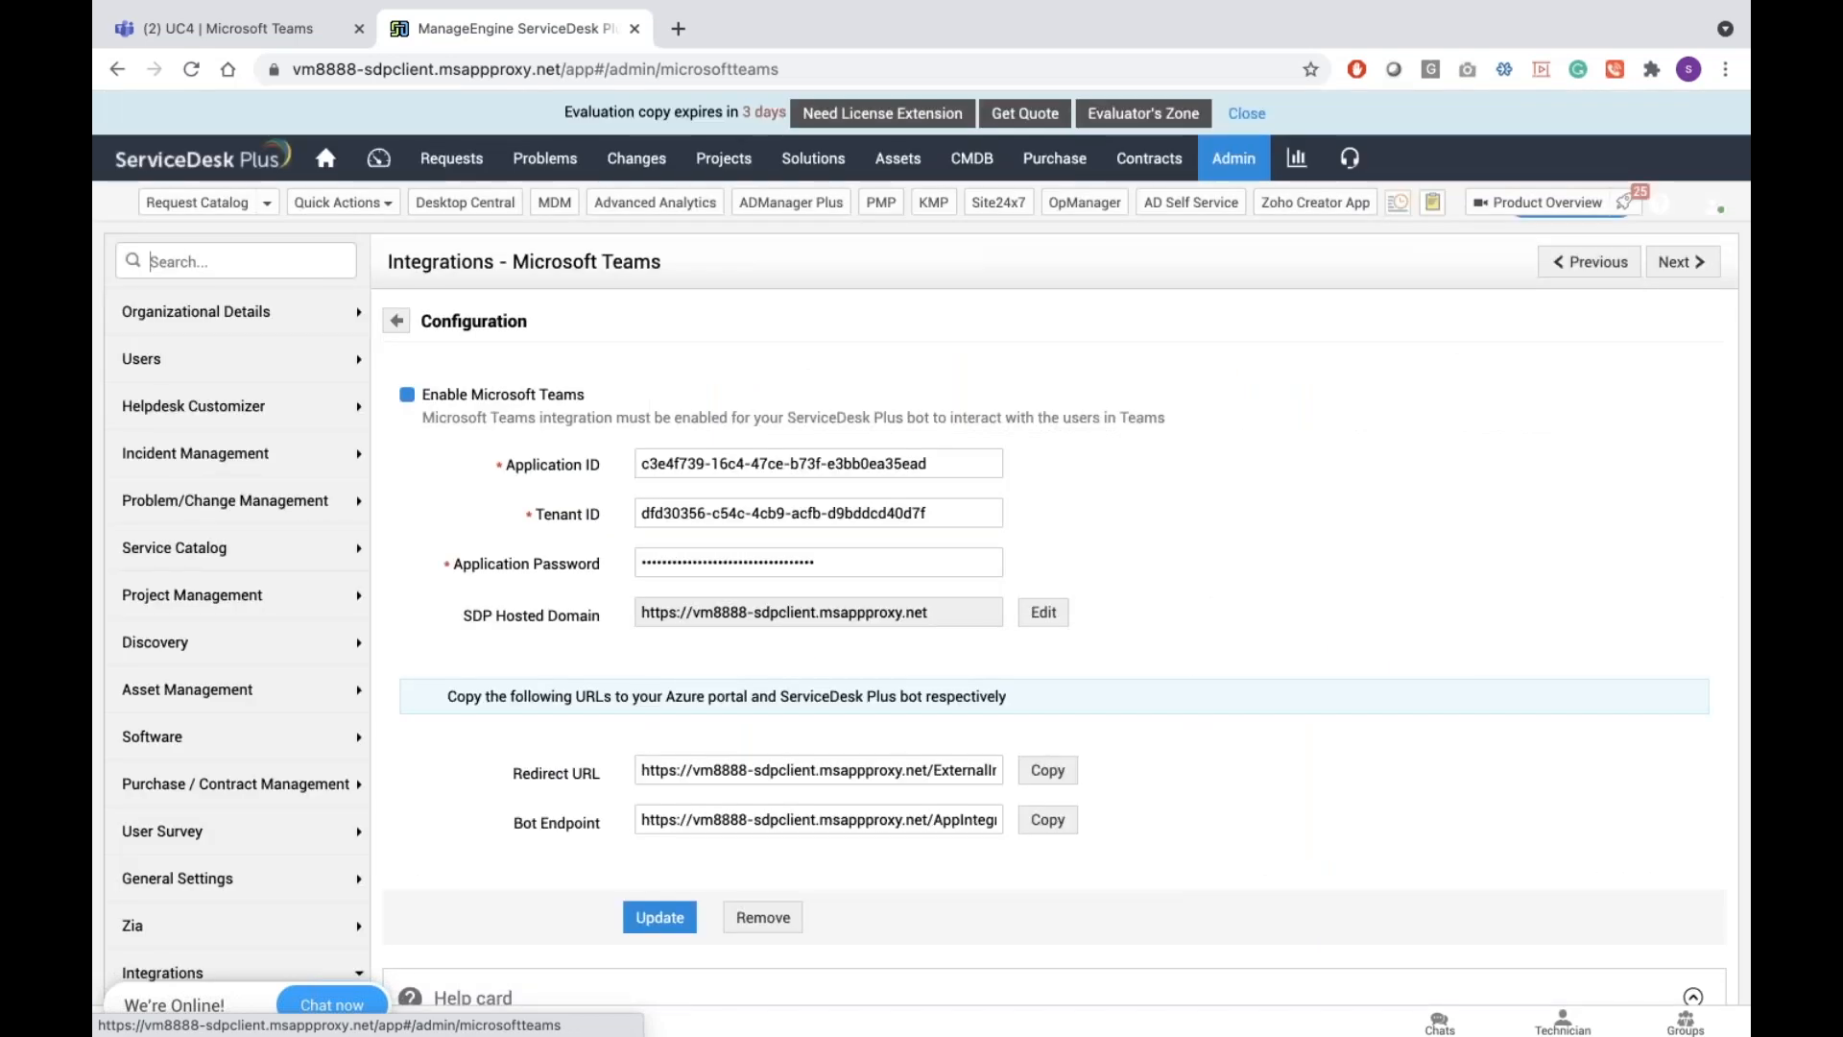
pyautogui.scroll(-7, 1056, 547)
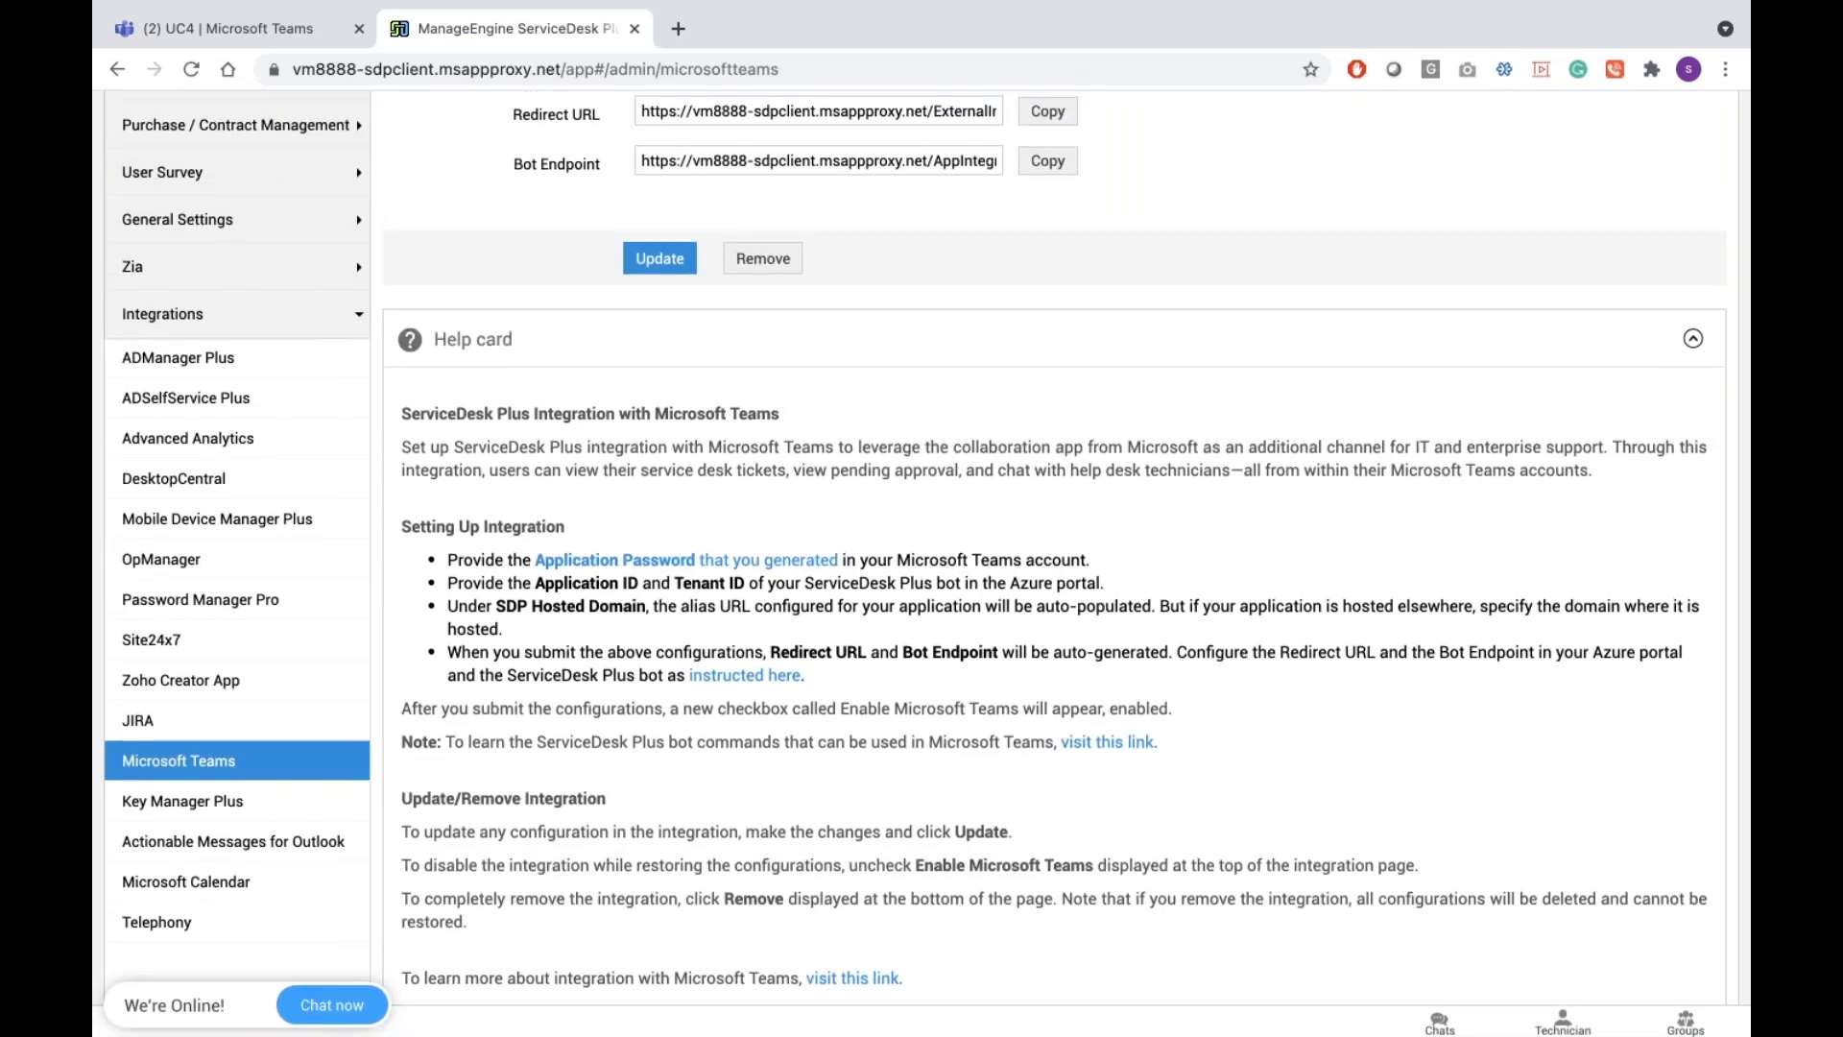
pyautogui.scroll(2, 915, 818)
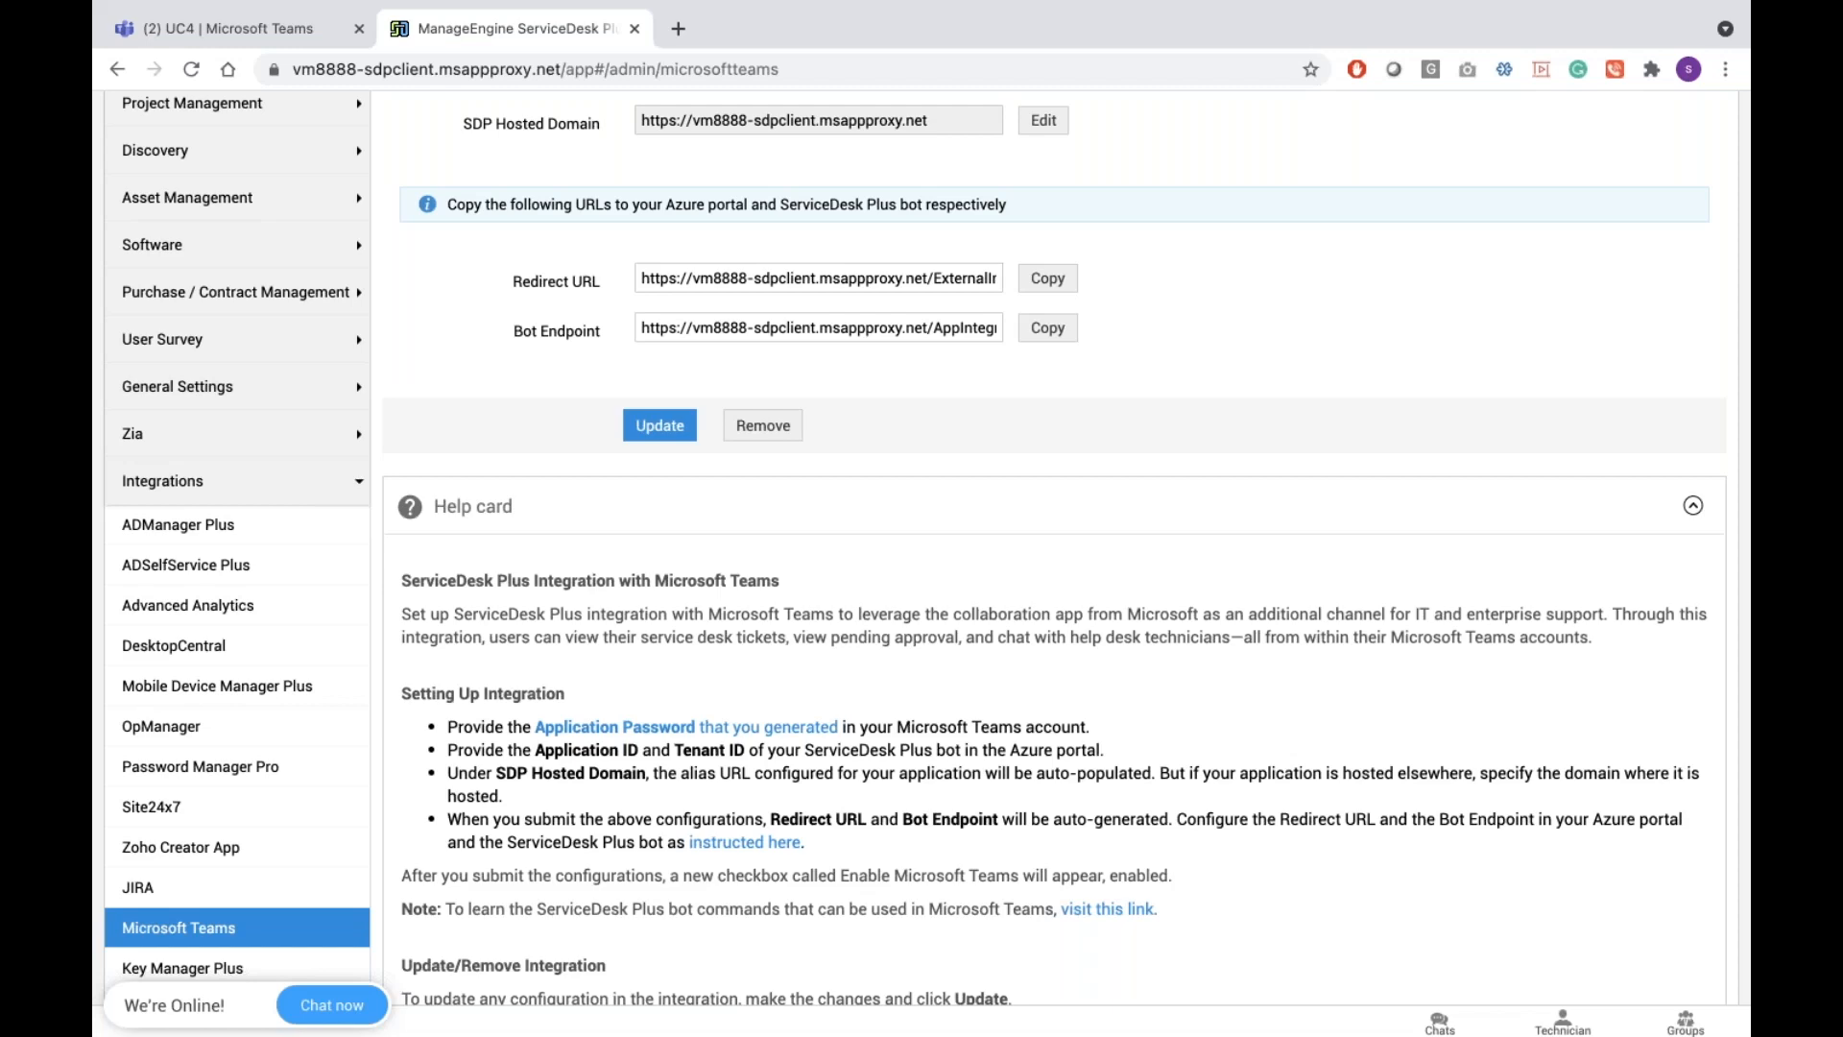
pyautogui.scroll(3, 1056, 547)
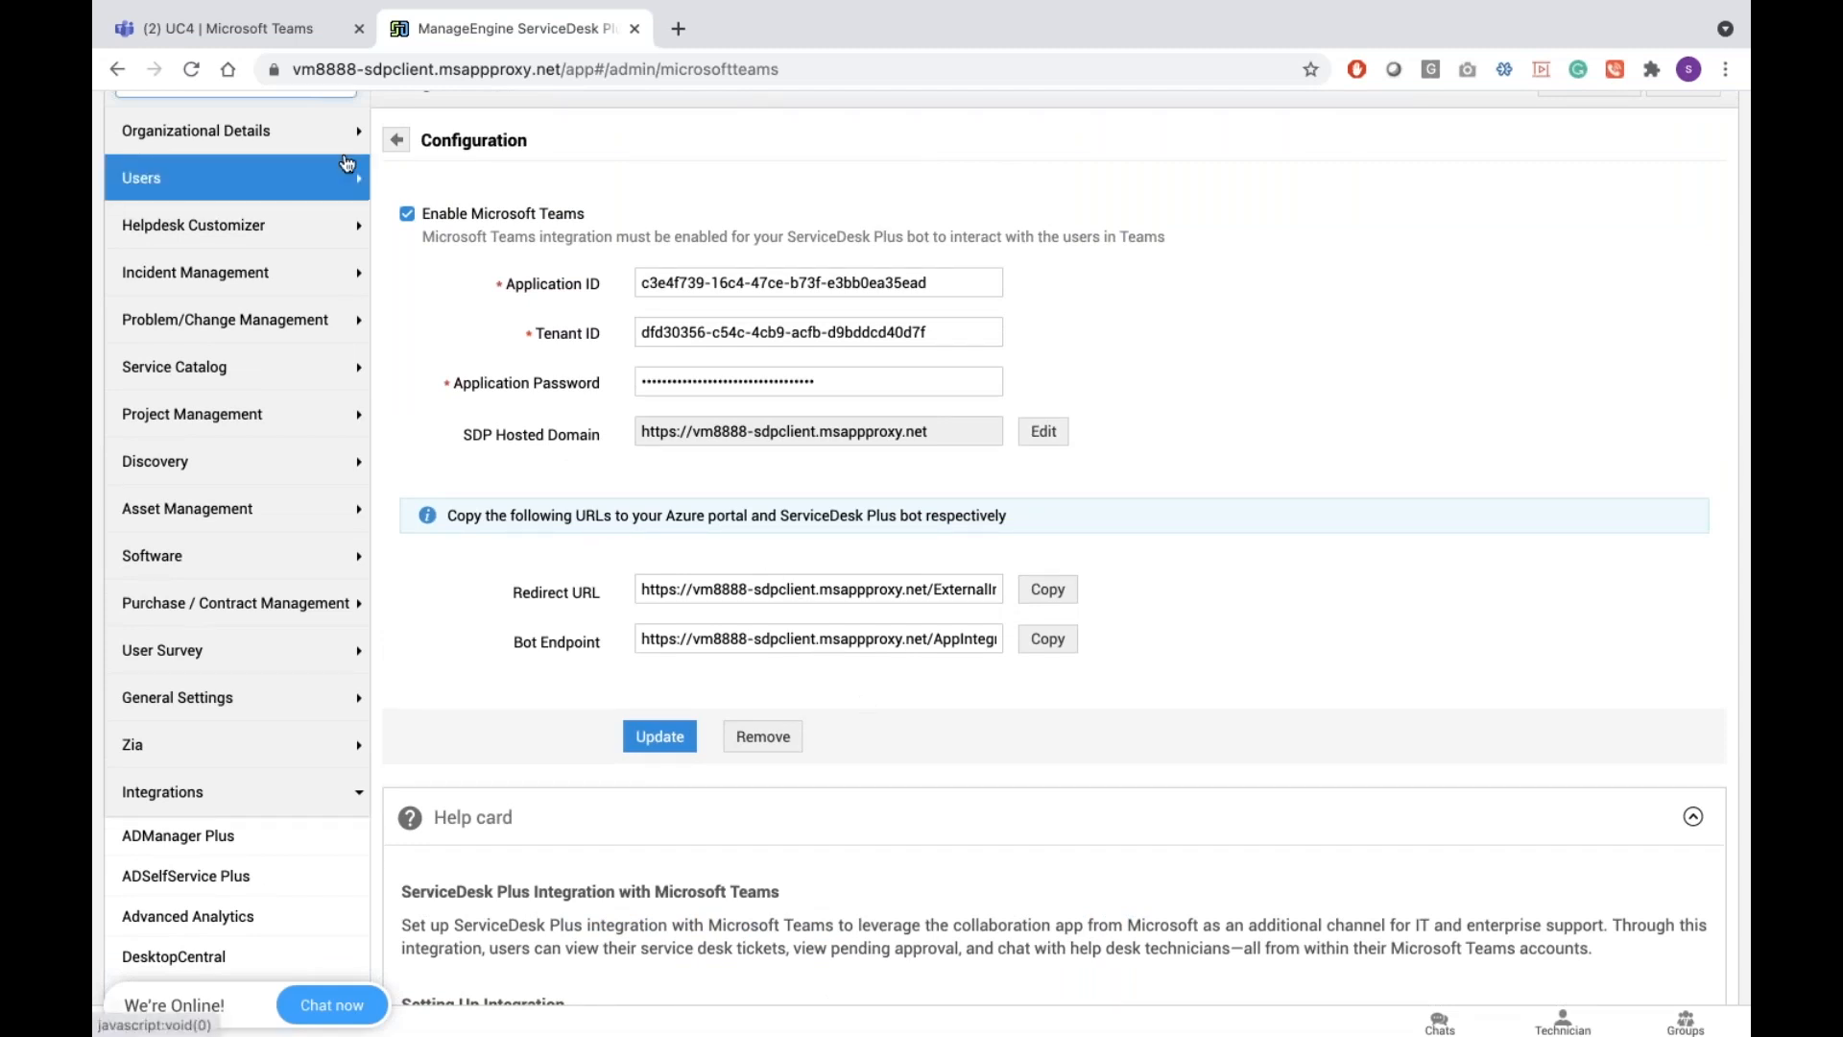
# Return to the presentation tab and advance to the Roadmap - Teams slide
pyautogui.click(257, 26)
pyautogui.moveTo(332, 315)
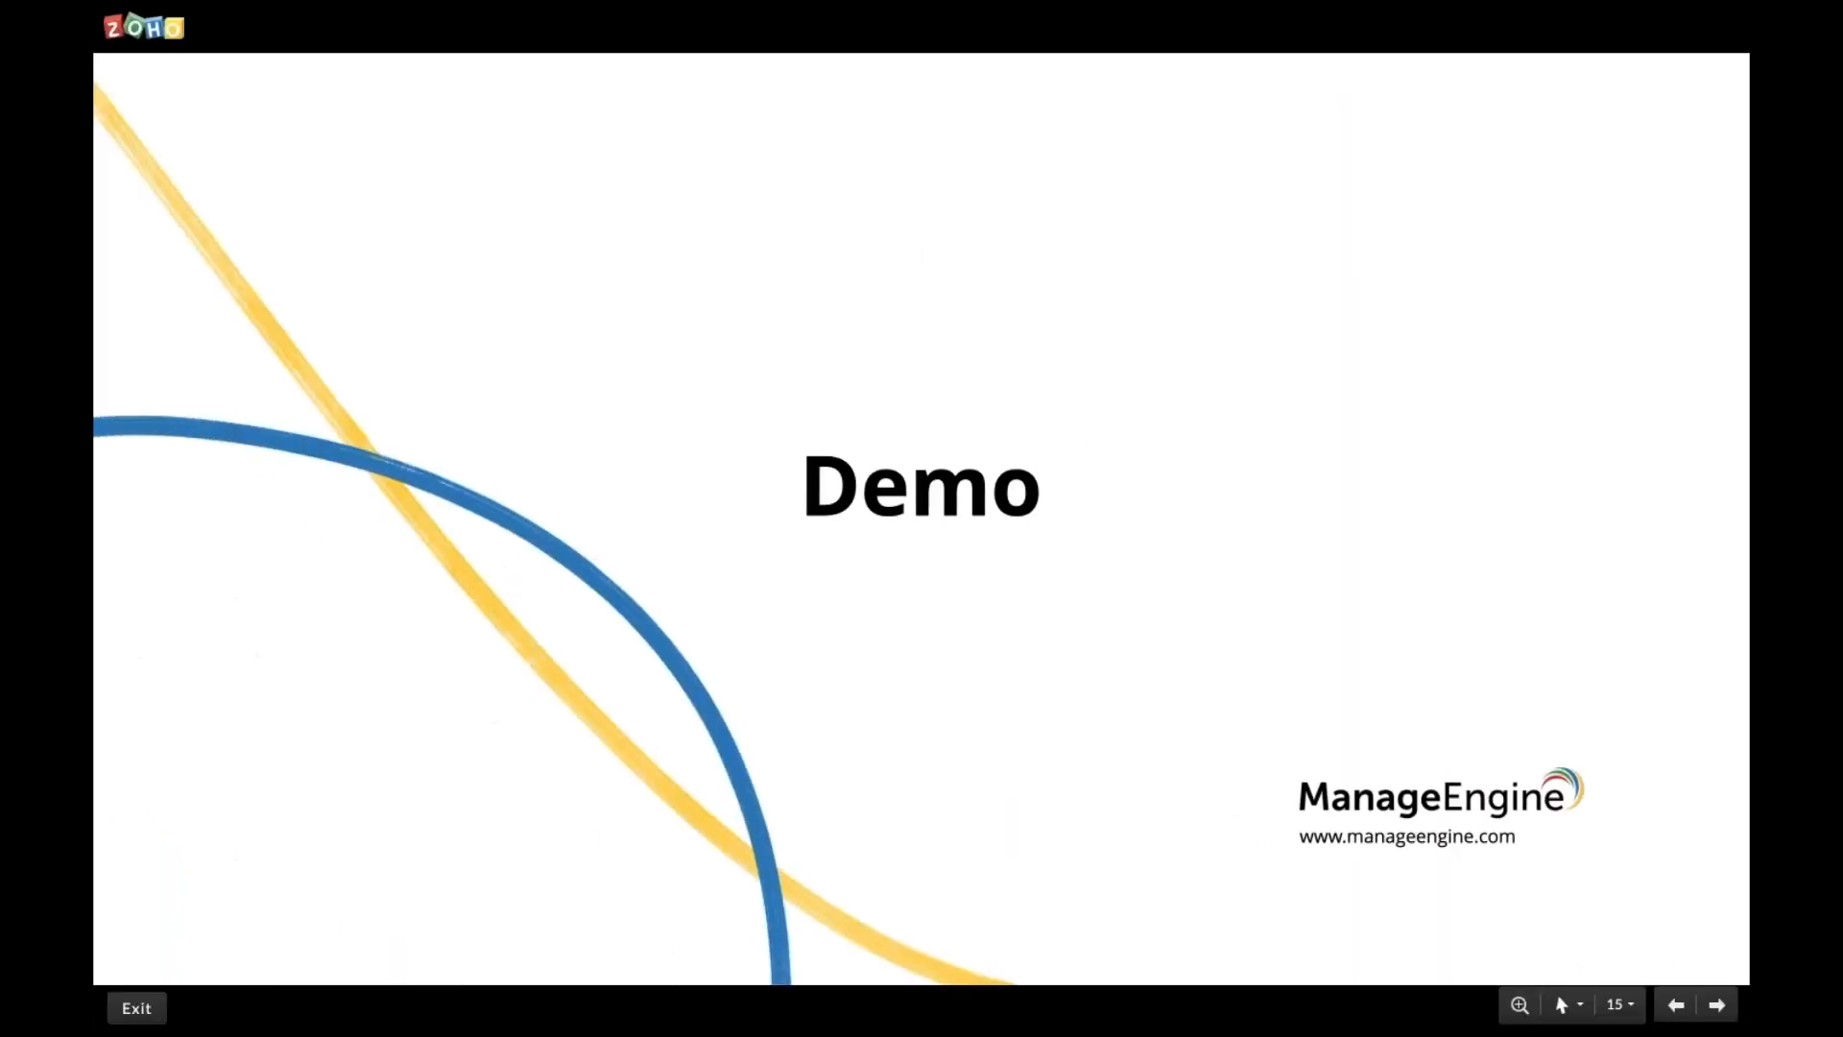
pyautogui.press('Right')
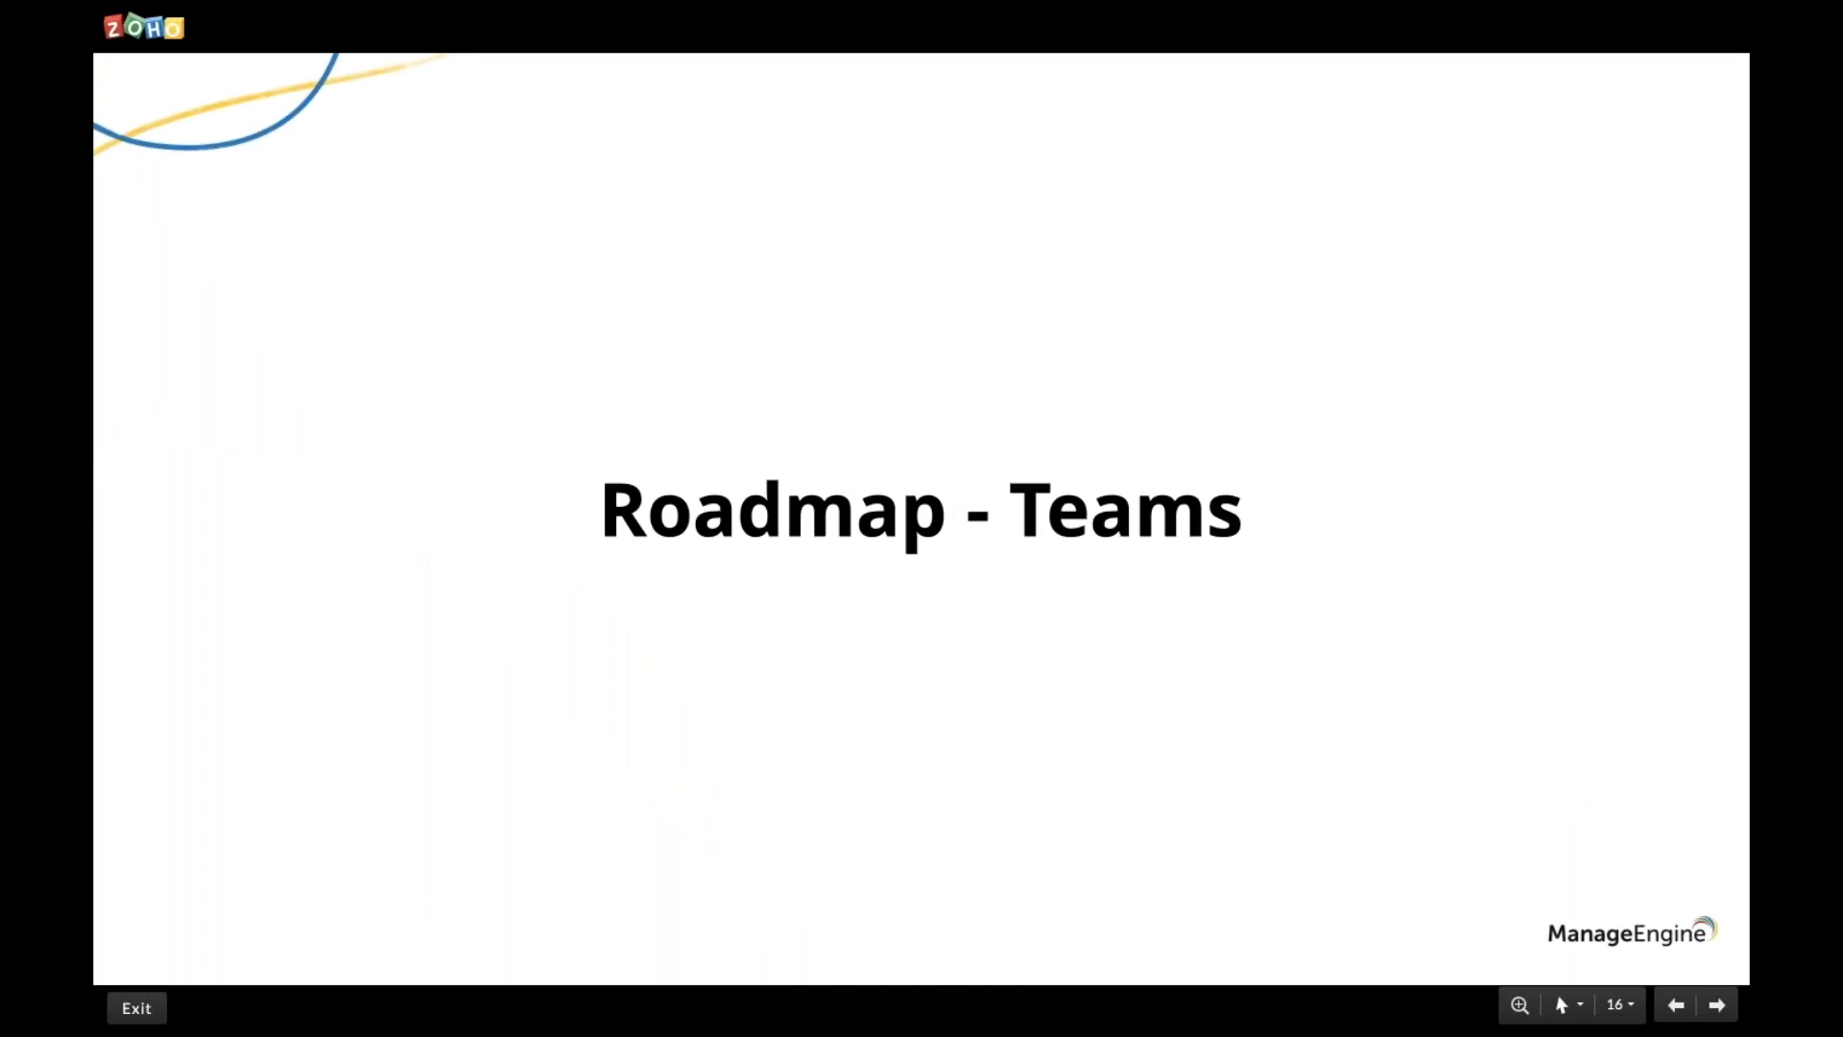
# Advance through the Quick Create Request slide to the Actionable Messages for Outlook slide
pyautogui.press('Right')
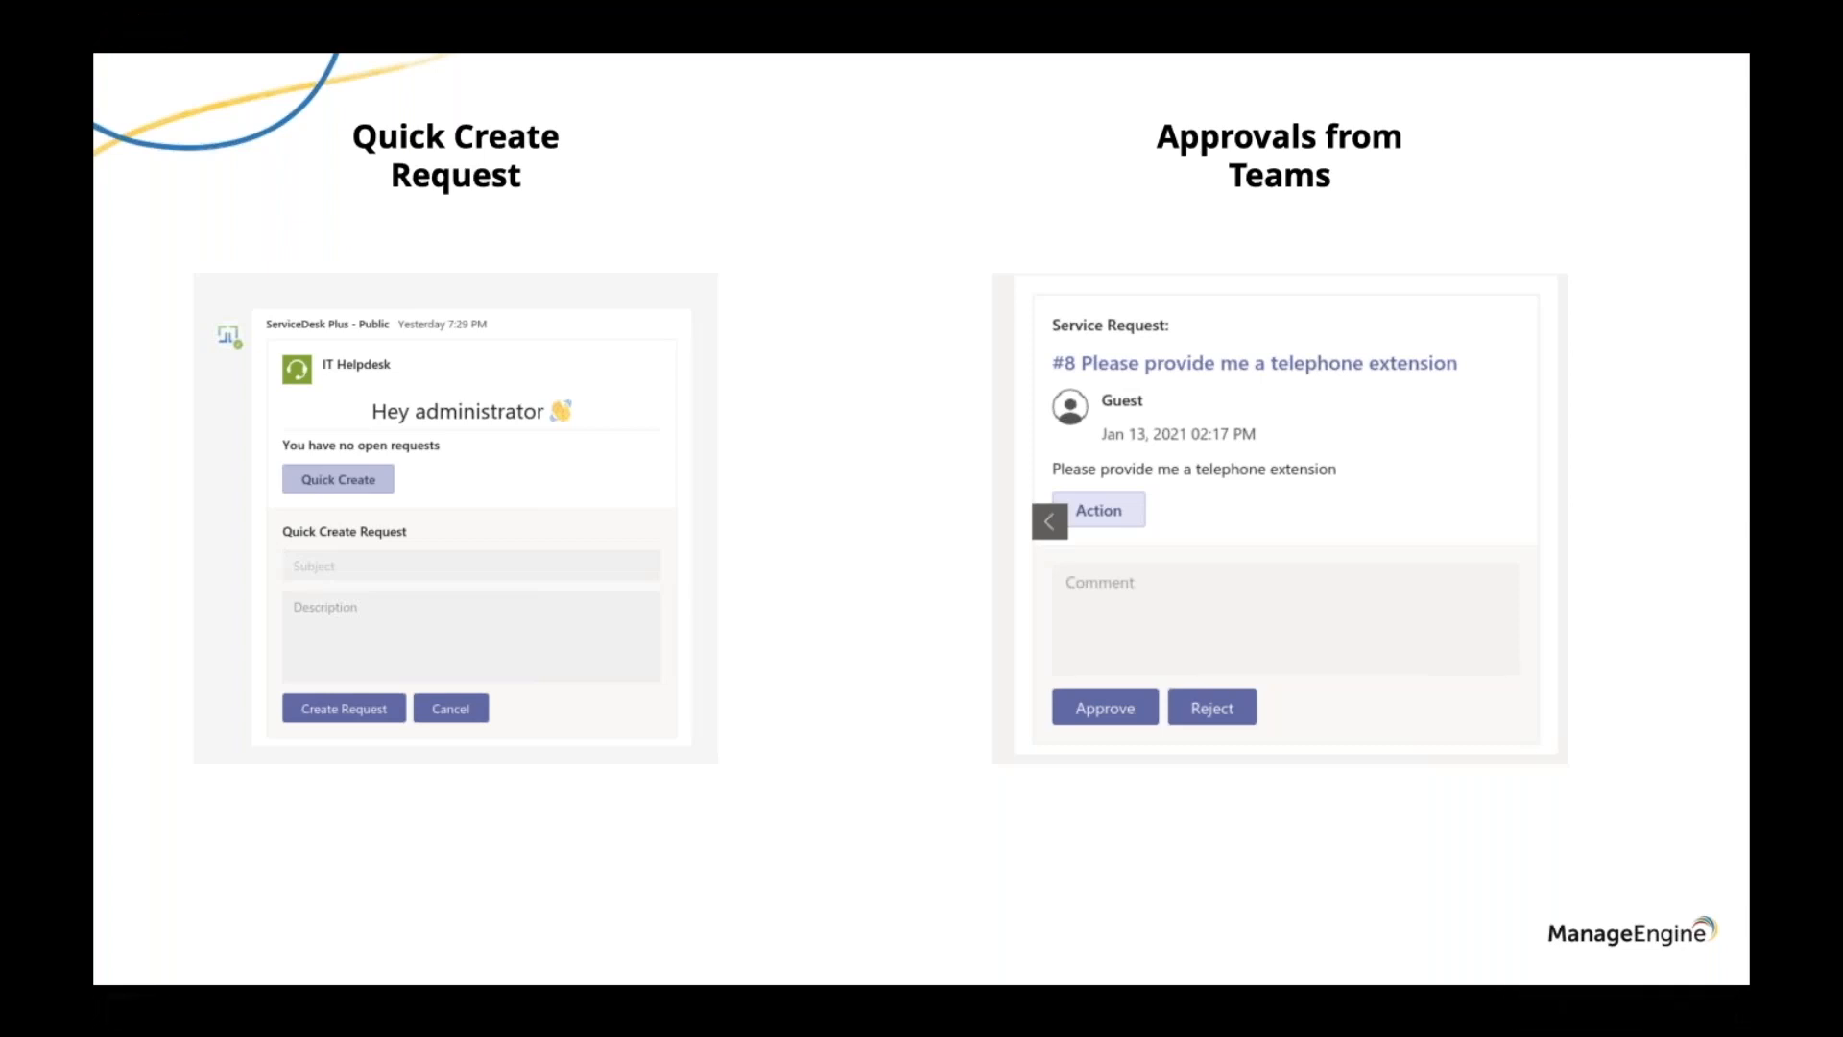
pyautogui.press('Right')
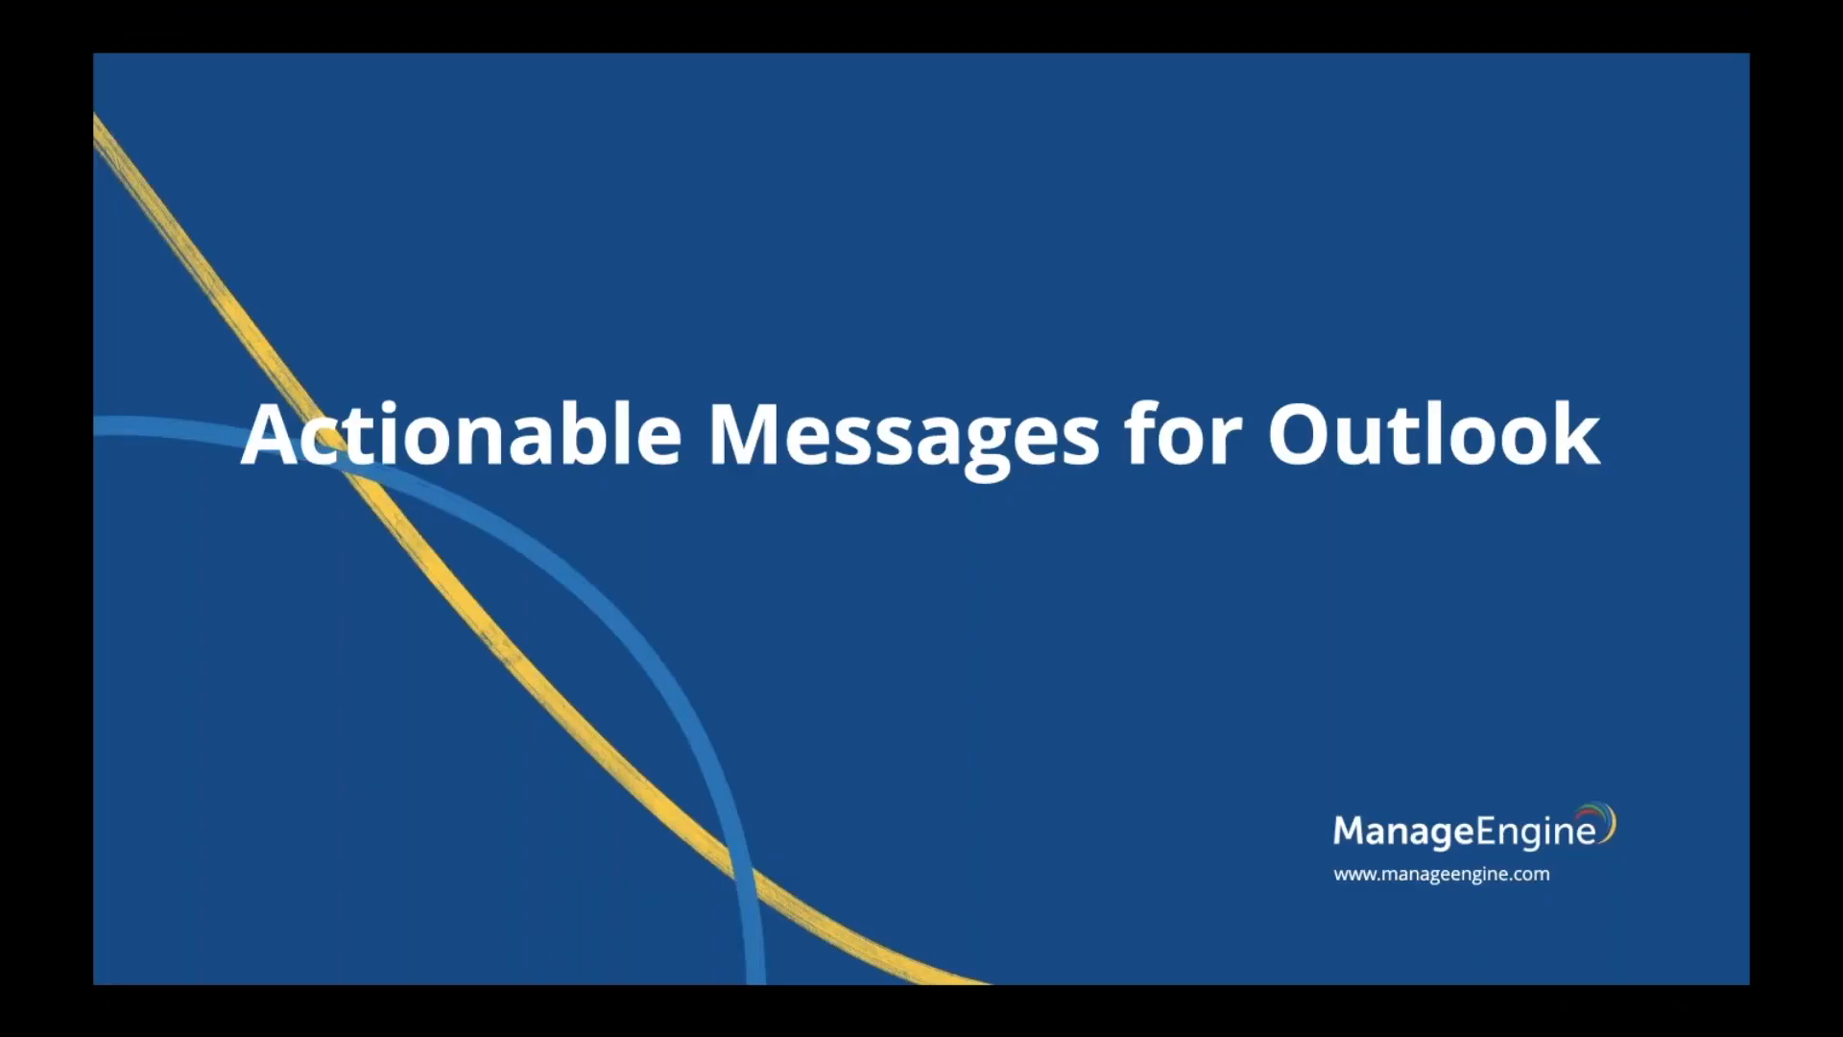
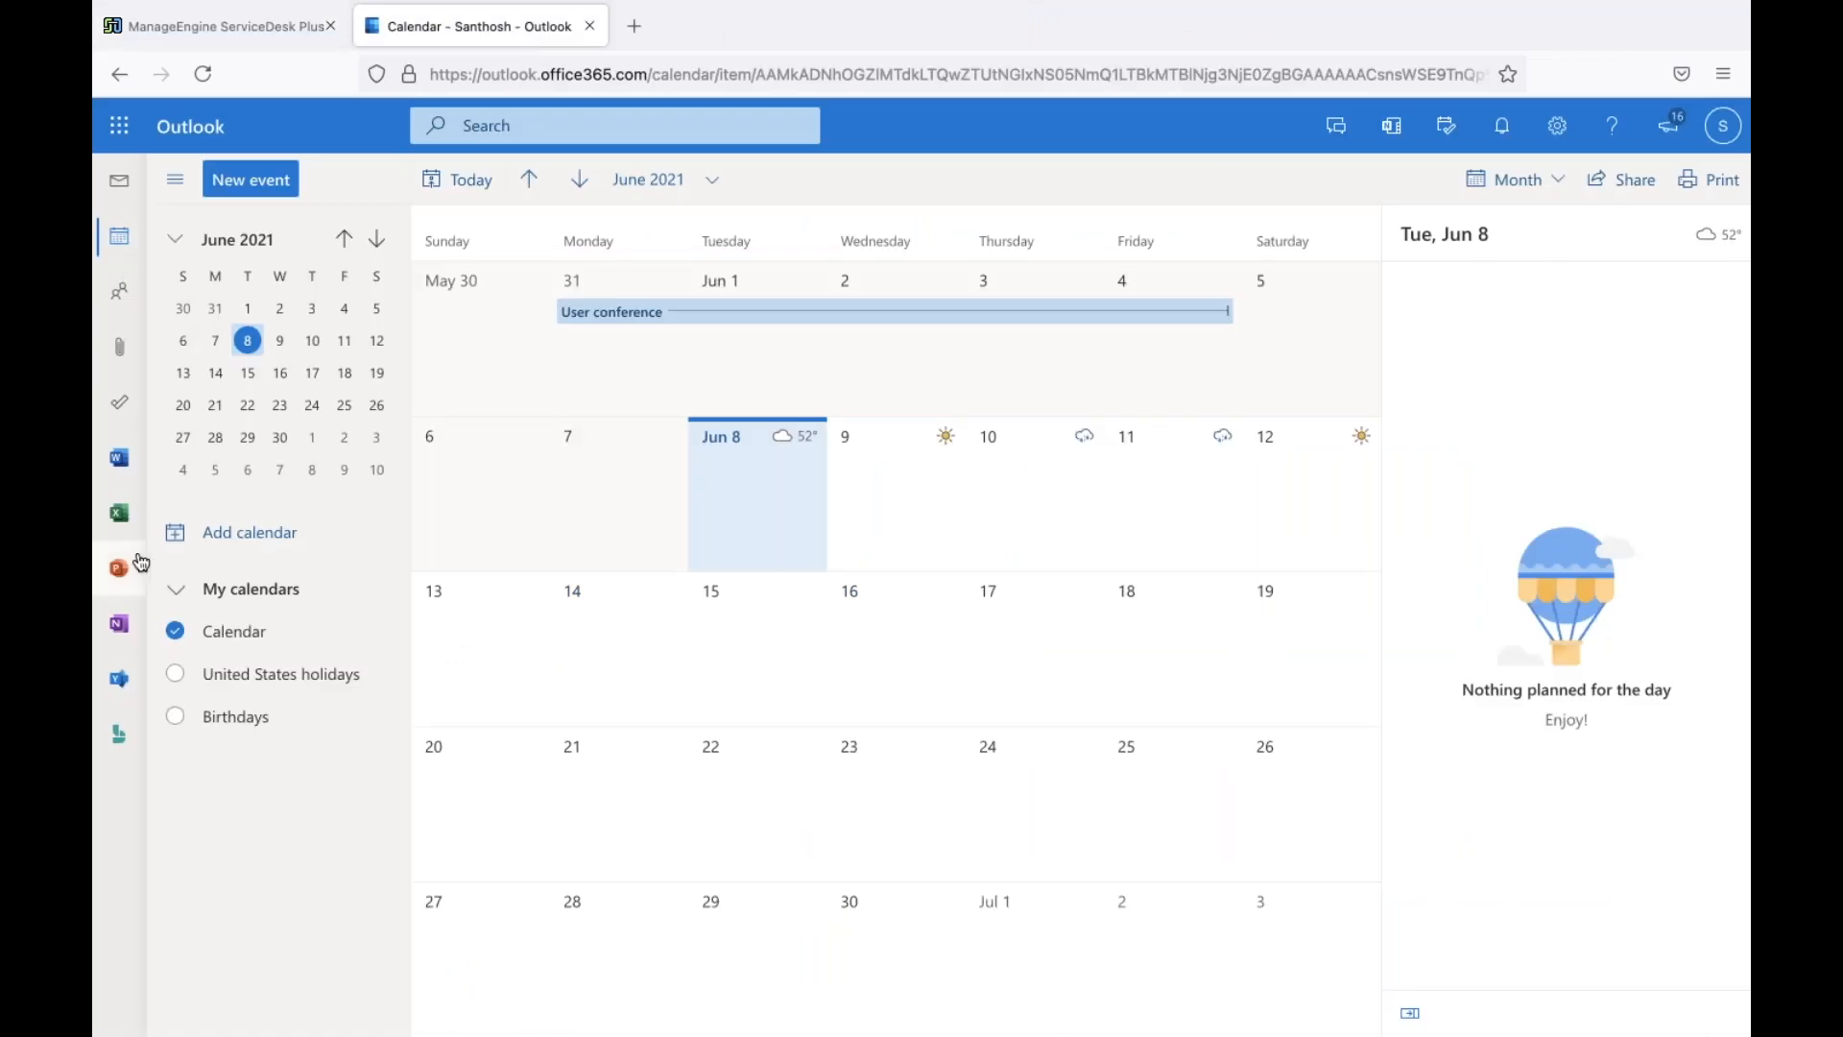
# Check the open requests list in ServiceDesk Plus, then log the administrator out
pyautogui.click(116, 197)
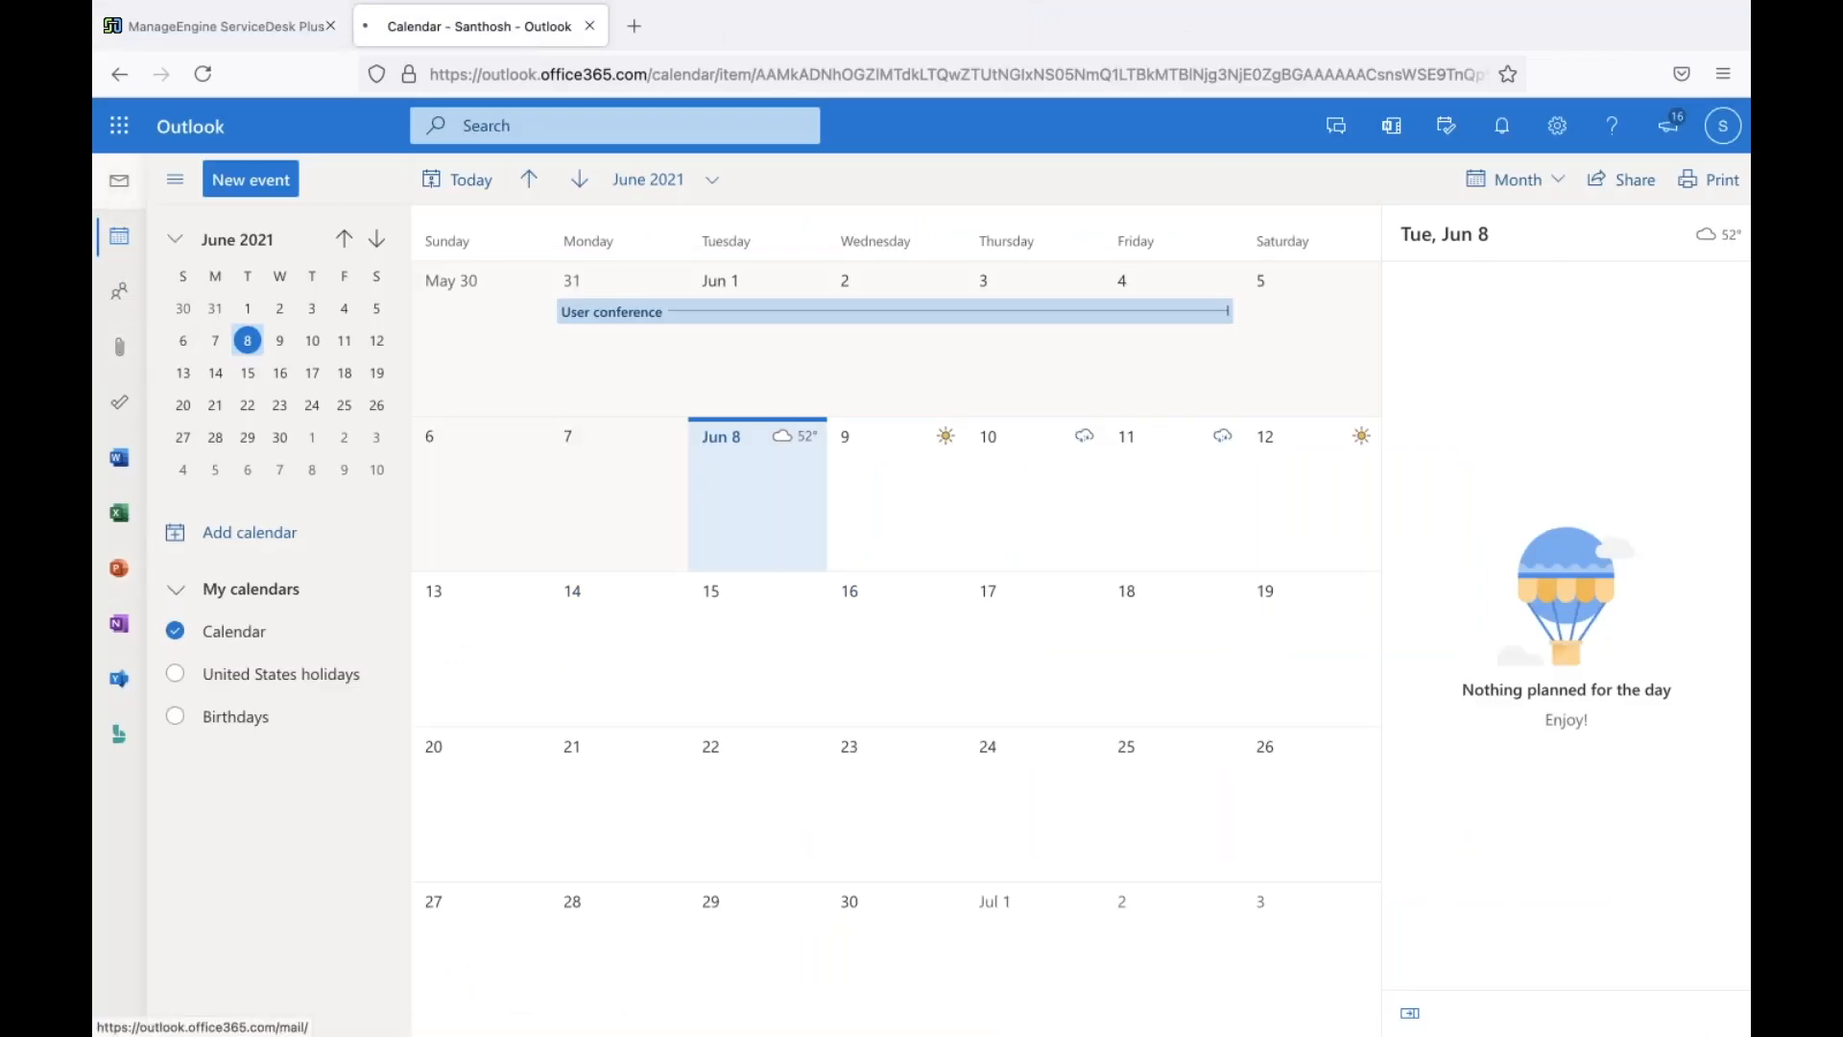
pyautogui.click(267, 44)
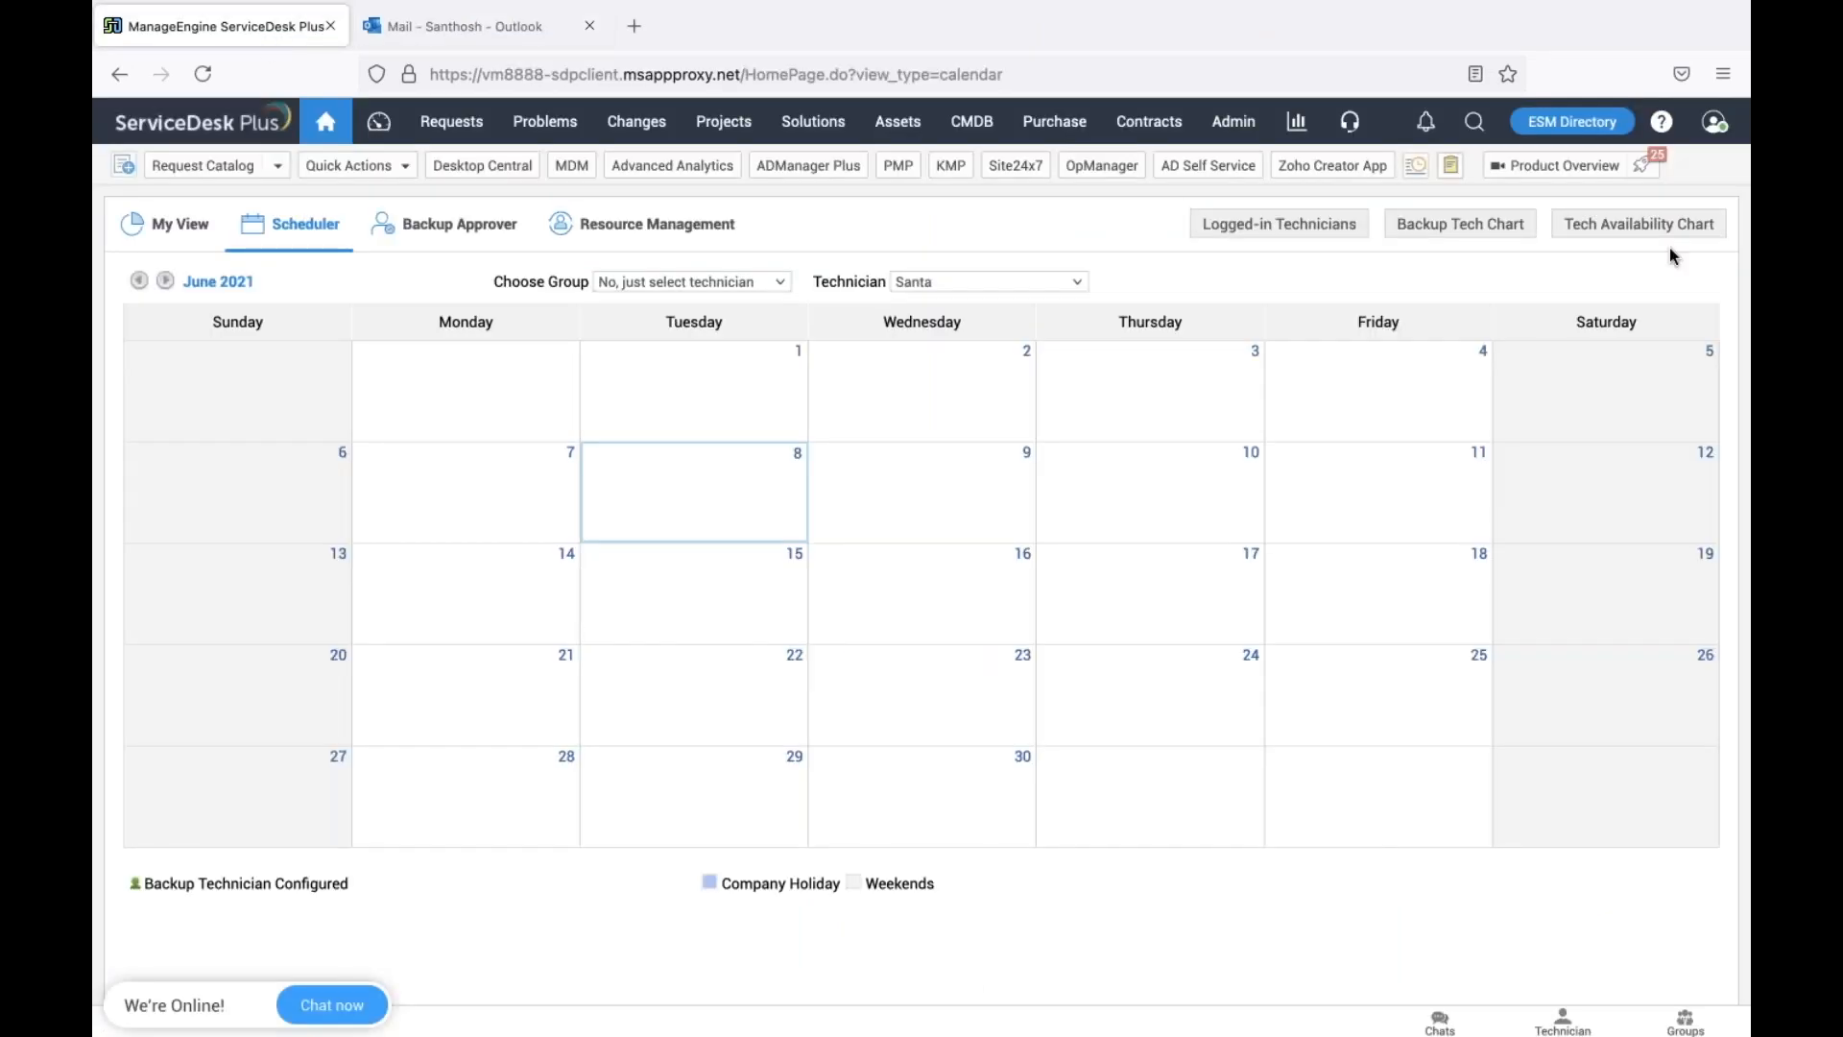
pyautogui.click(1715, 121)
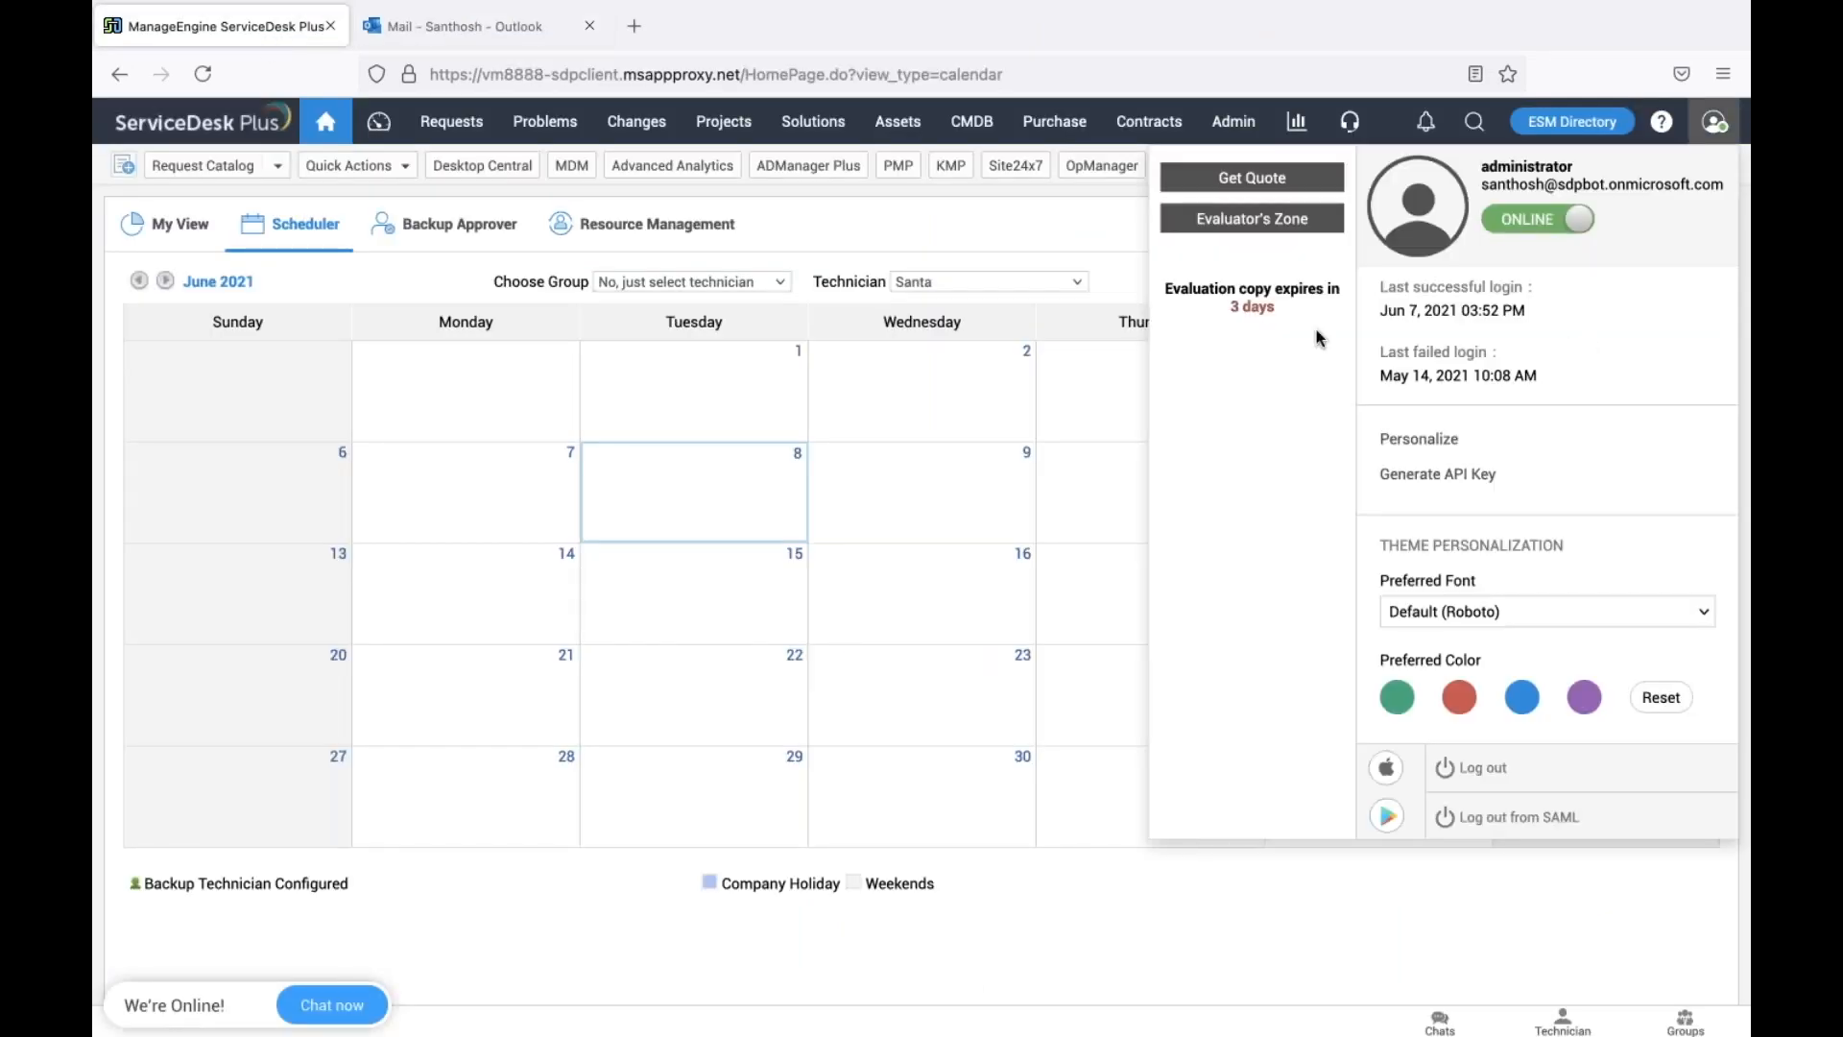
pyautogui.click(1080, 231)
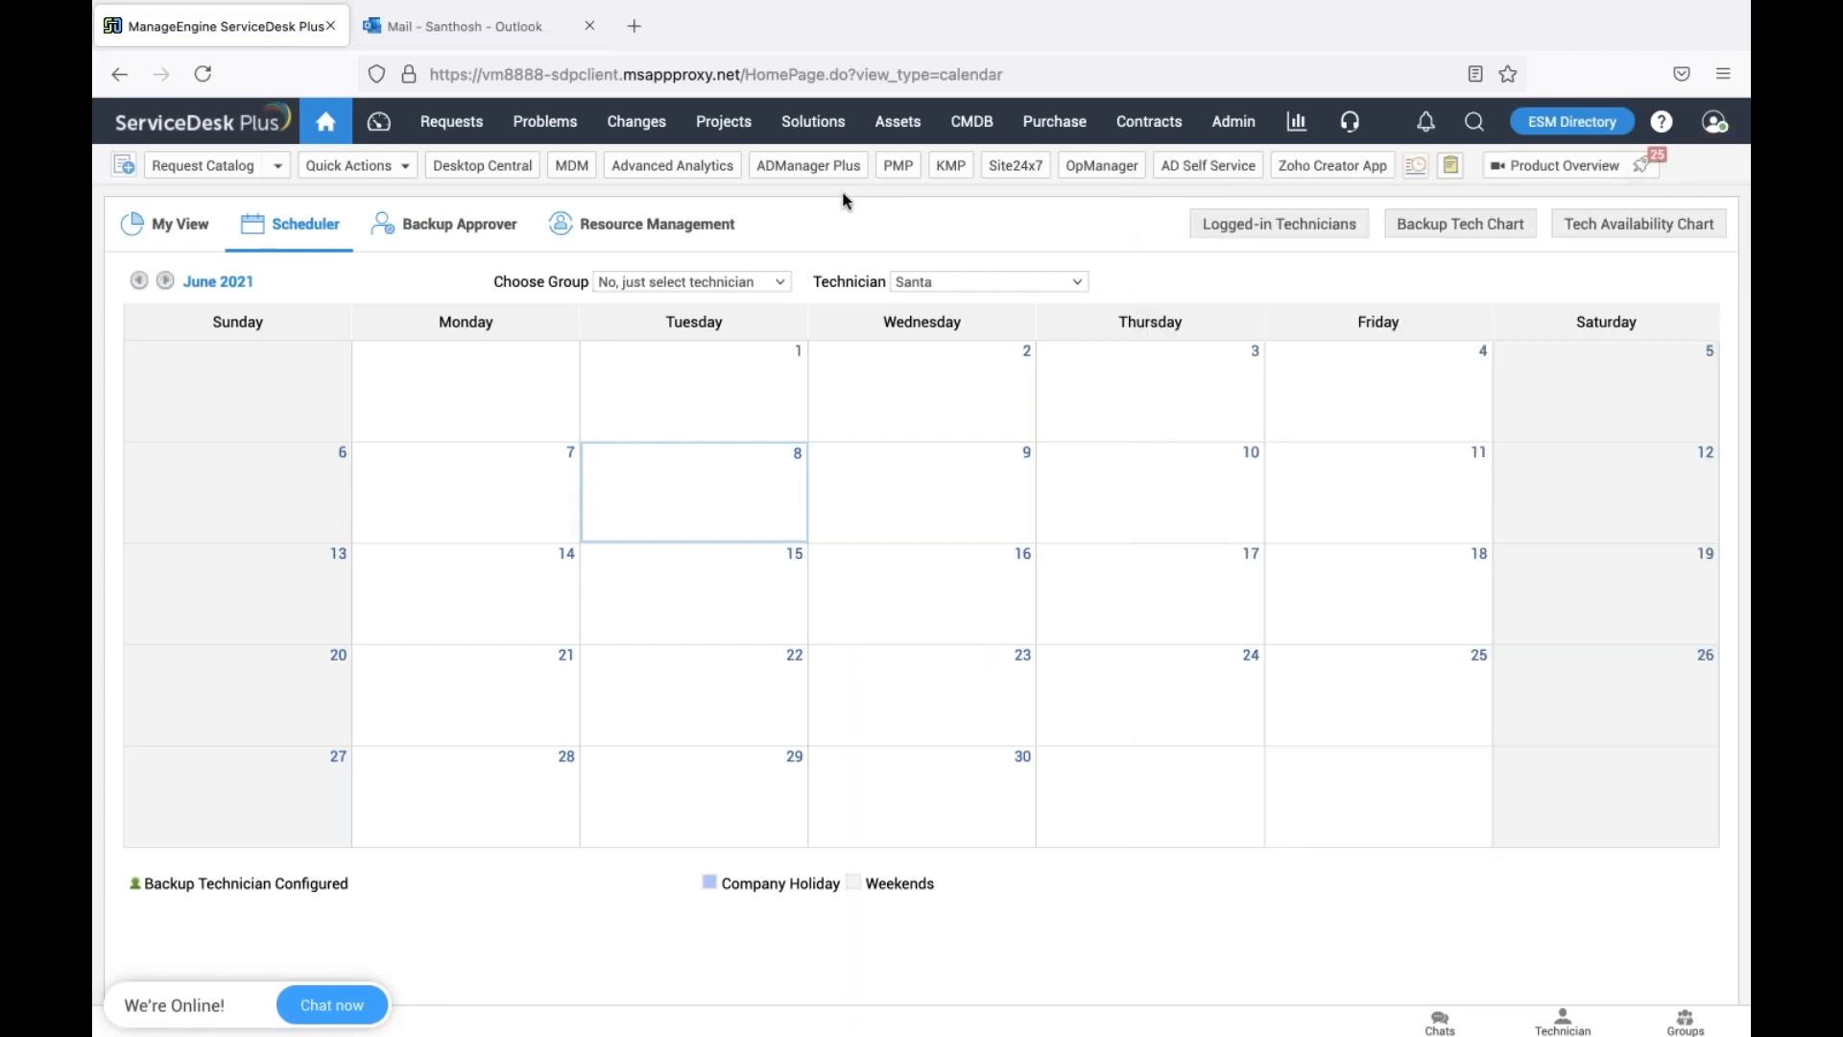
pyautogui.click(452, 124)
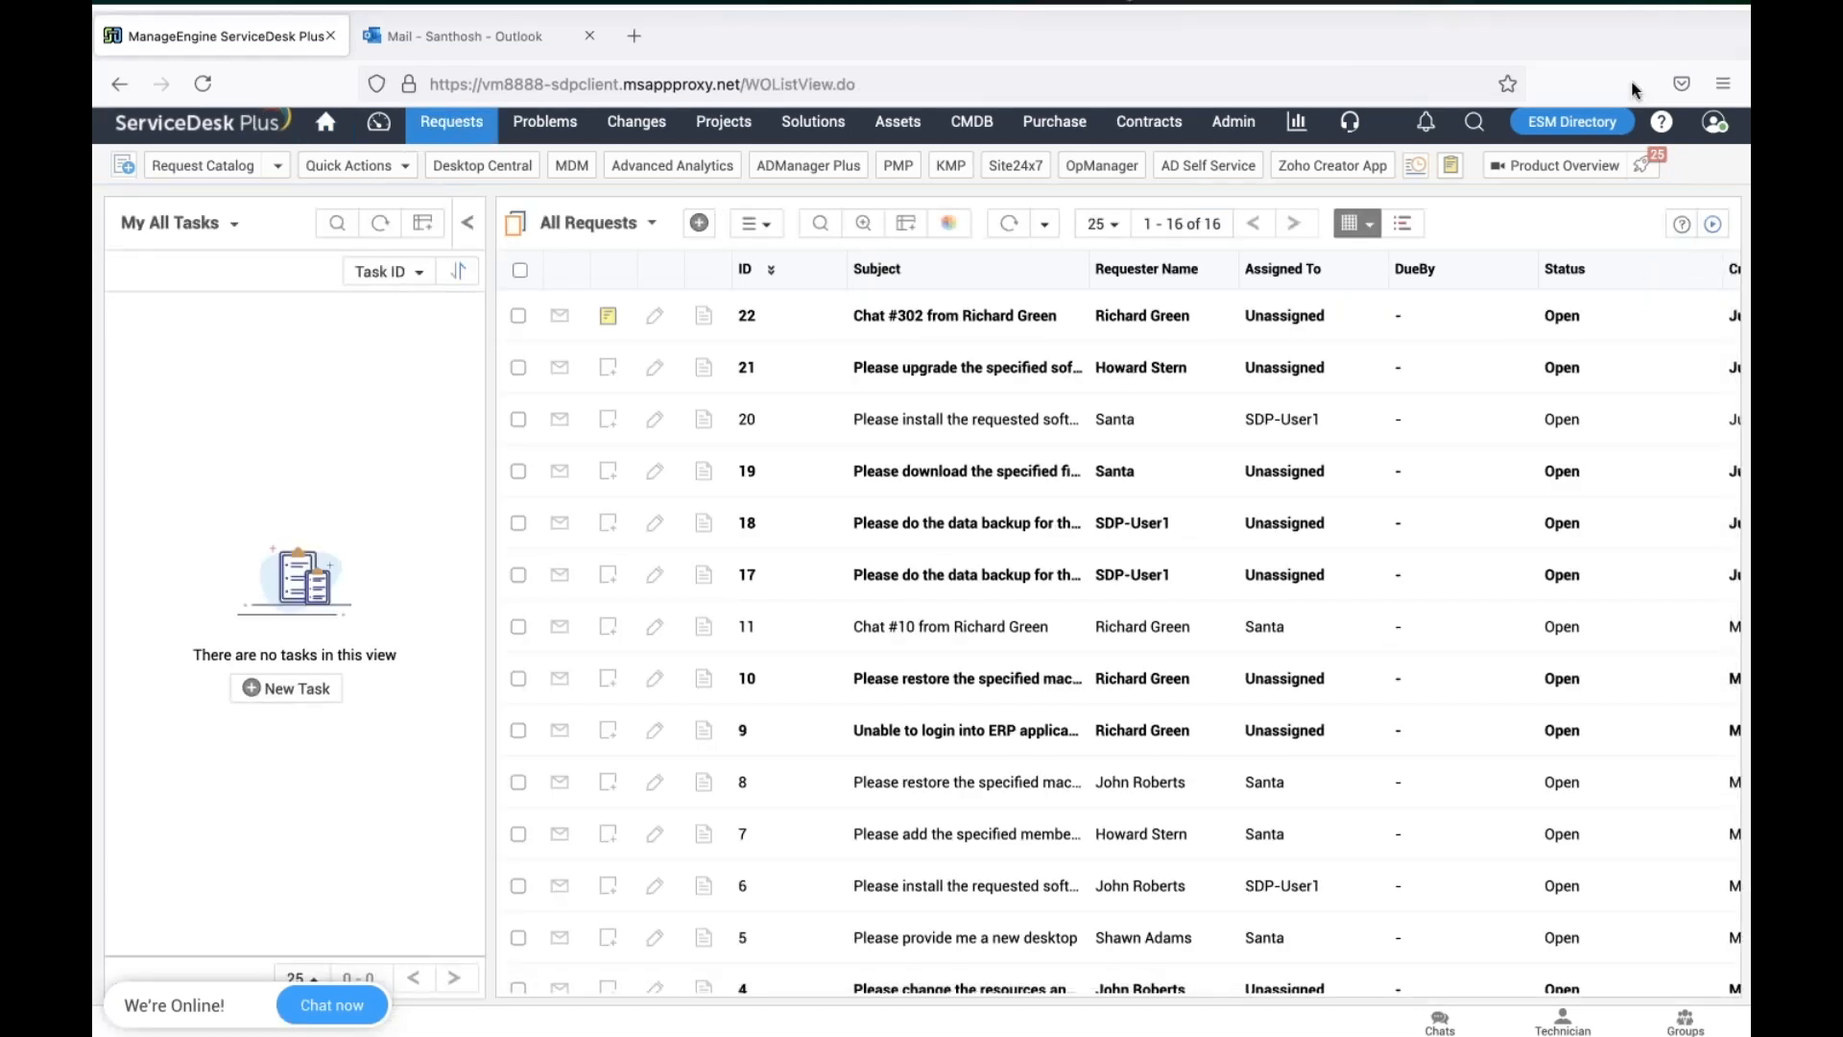
pyautogui.click(1715, 122)
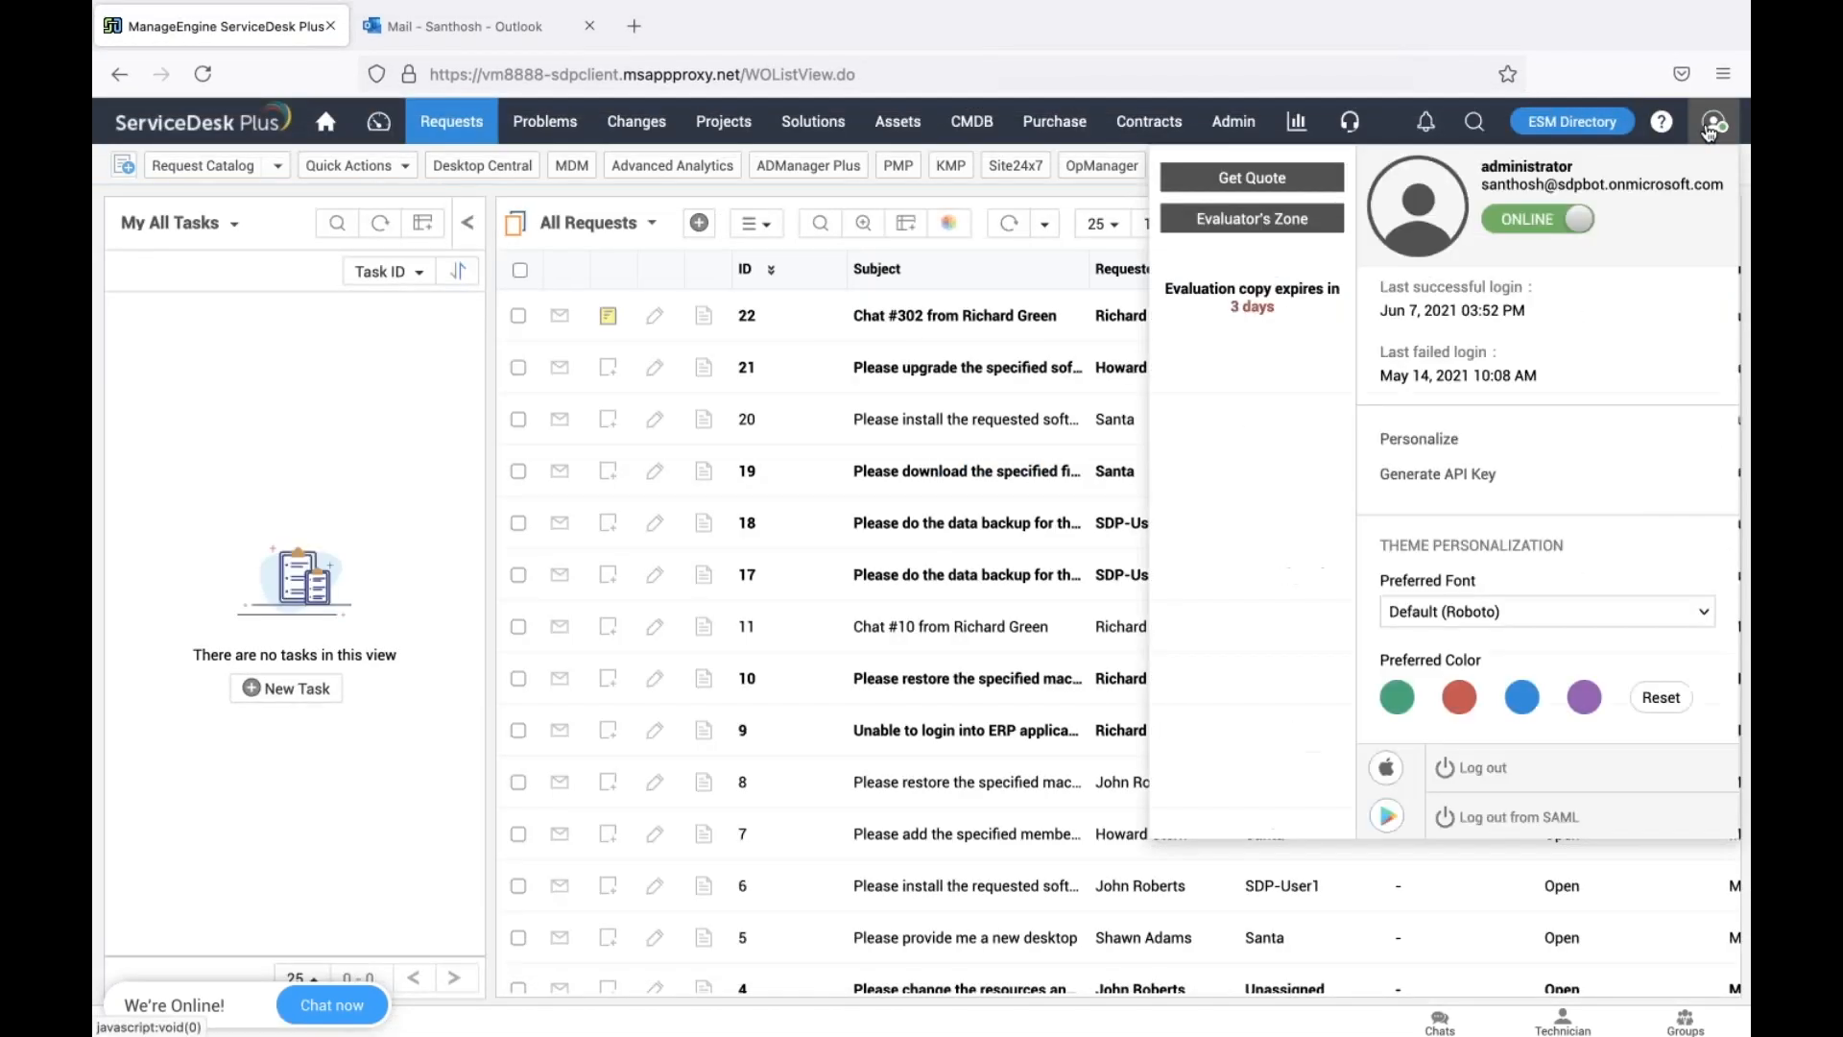
pyautogui.click(1497, 774)
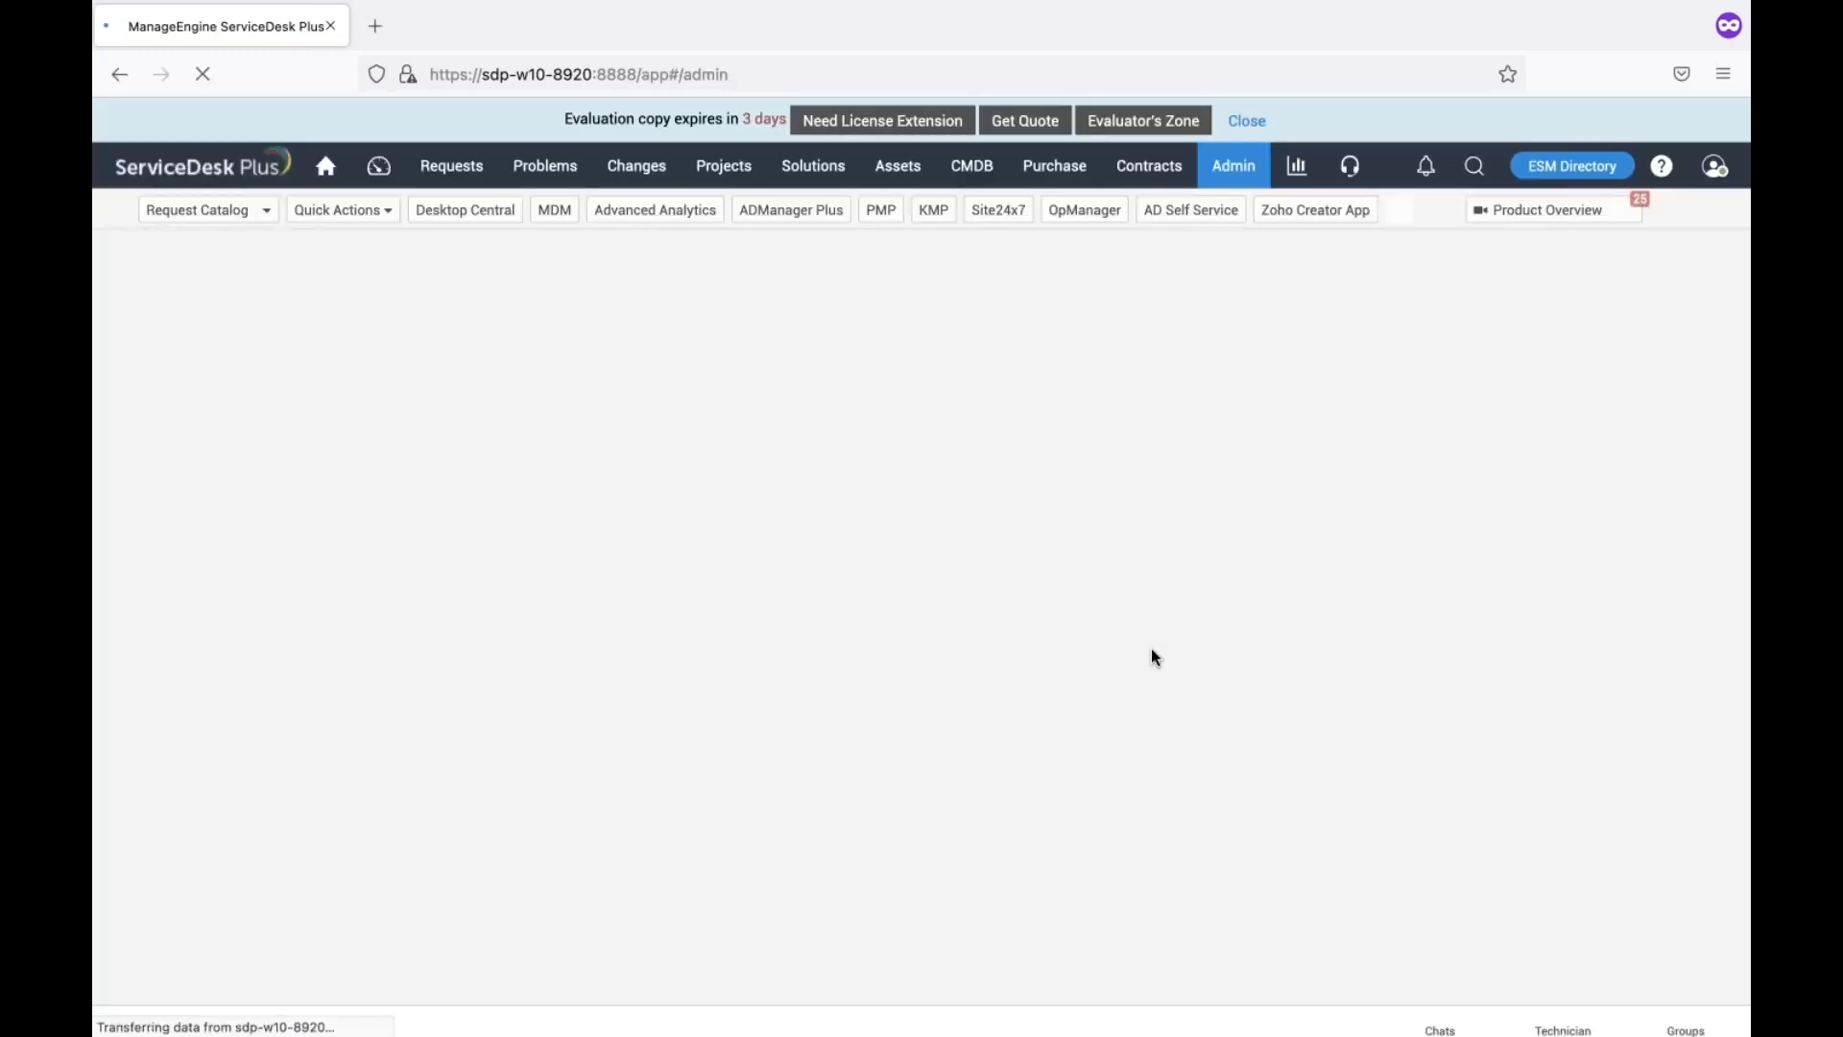
# Review the Actionable Messages for Outlook integration settings under Admin
pyautogui.scroll(-10, 1150, 648)
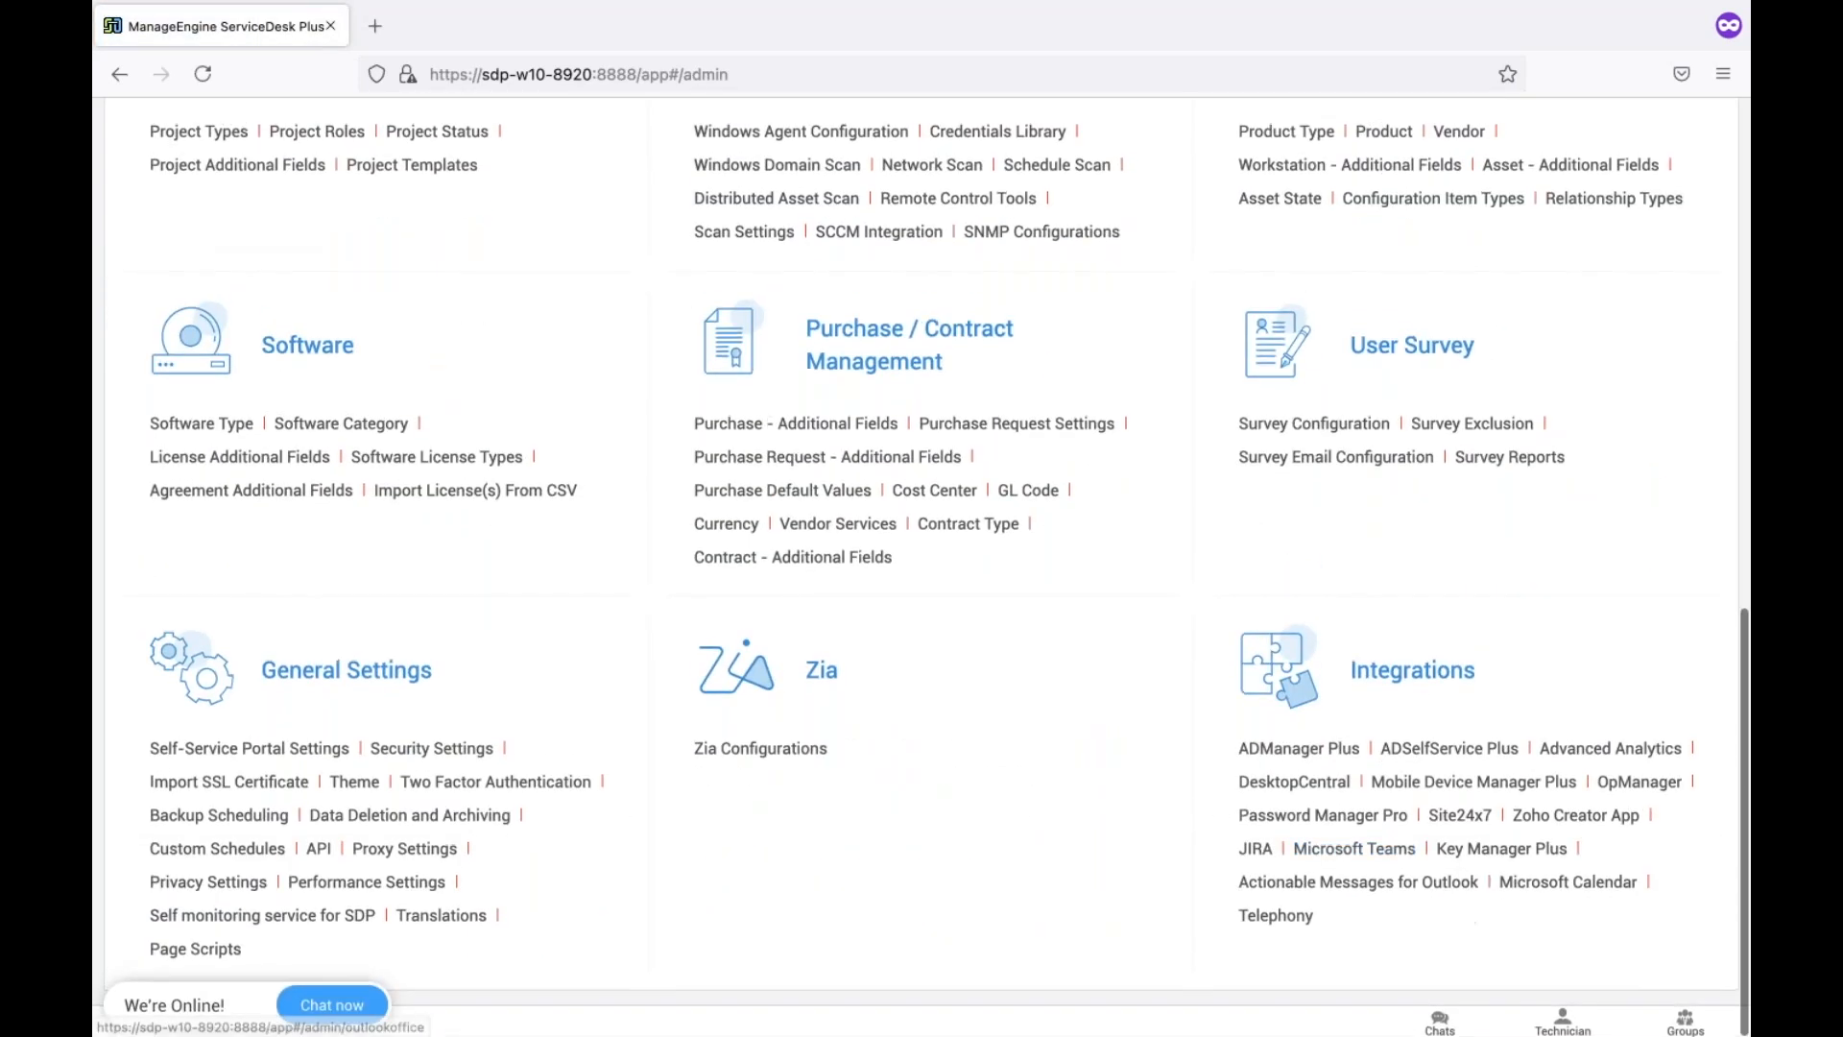
pyautogui.click(1392, 885)
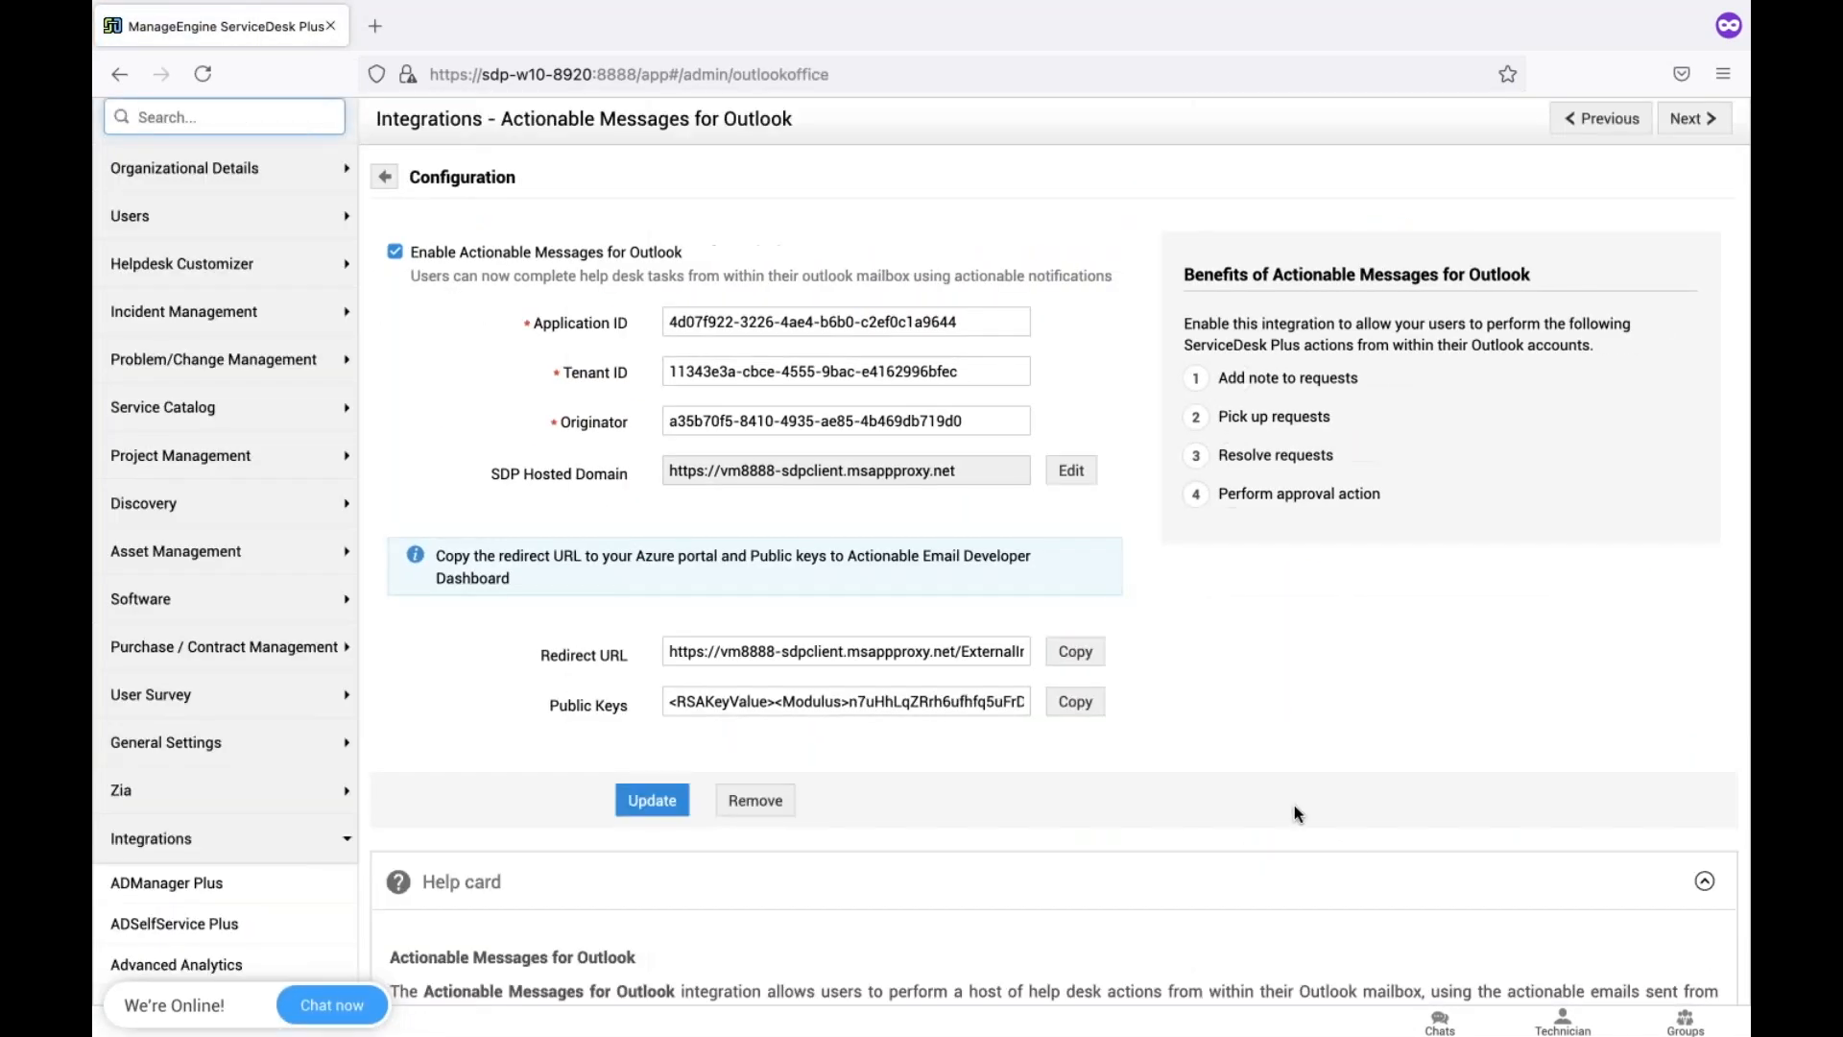
pyautogui.scroll(-1, 1294, 814)
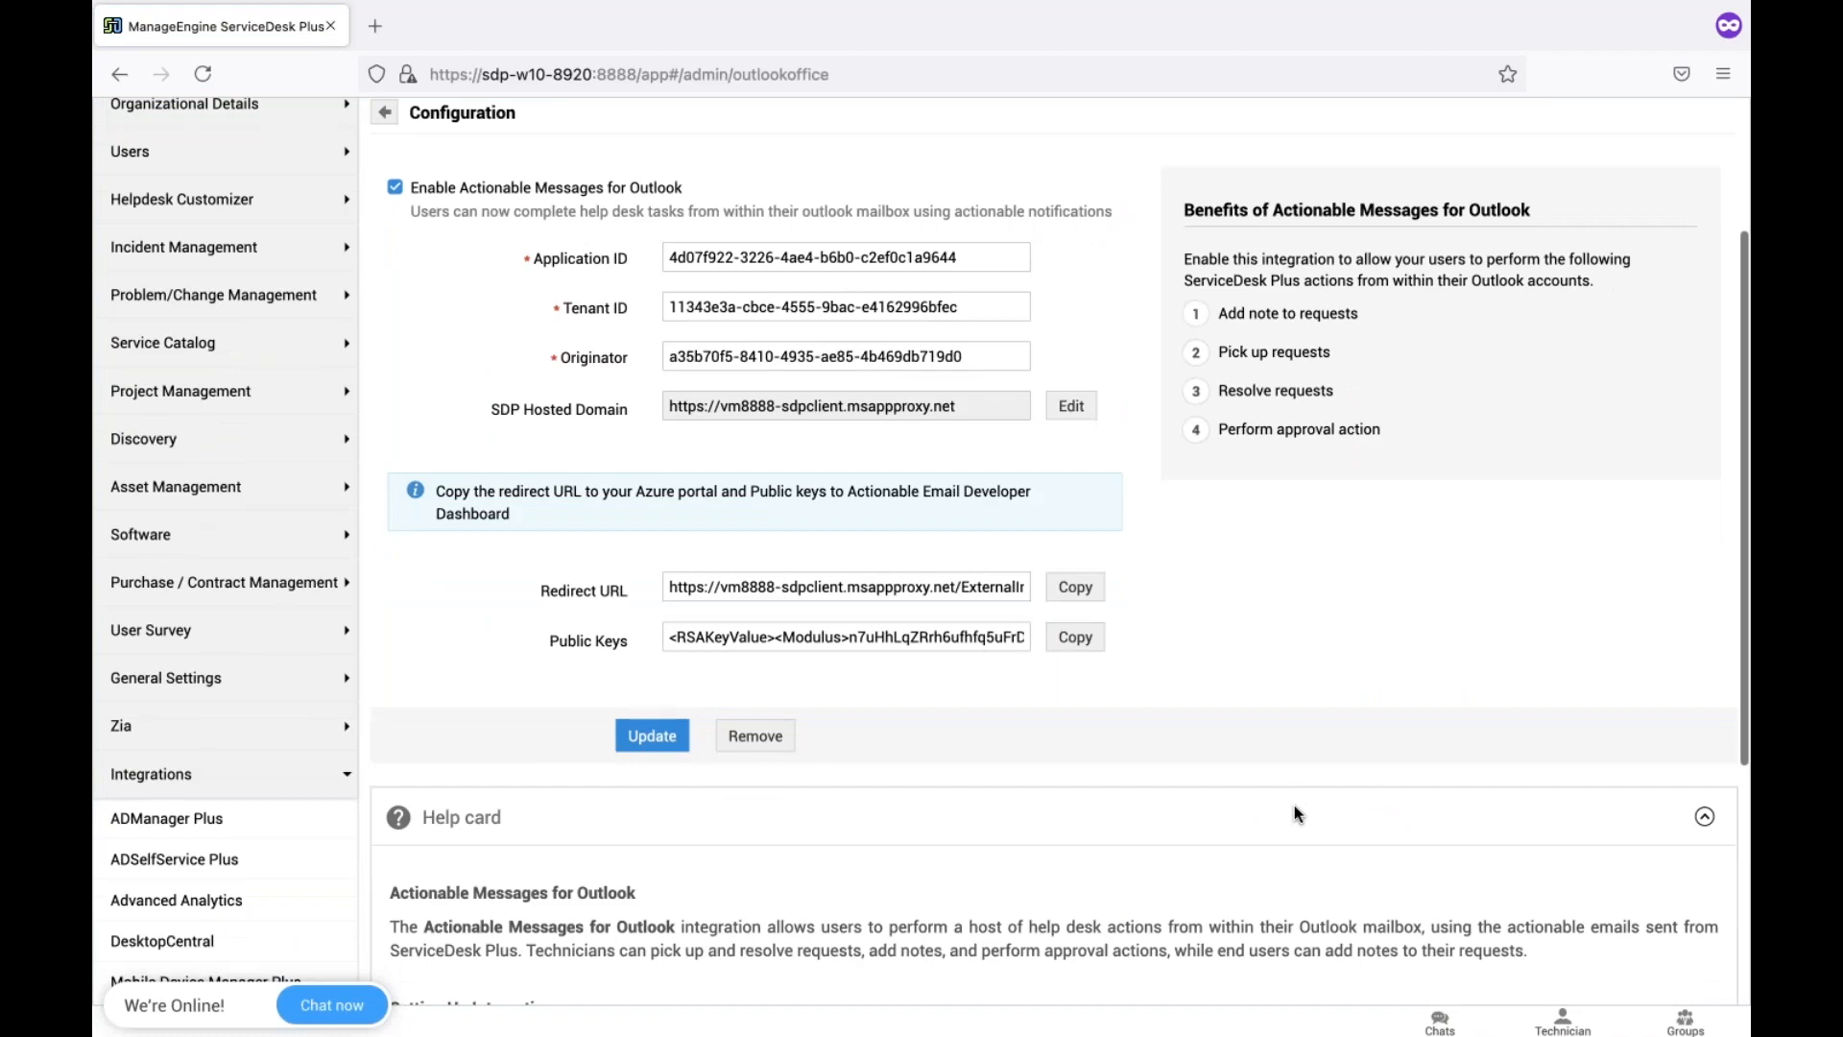
pyautogui.scroll(-5, 1294, 806)
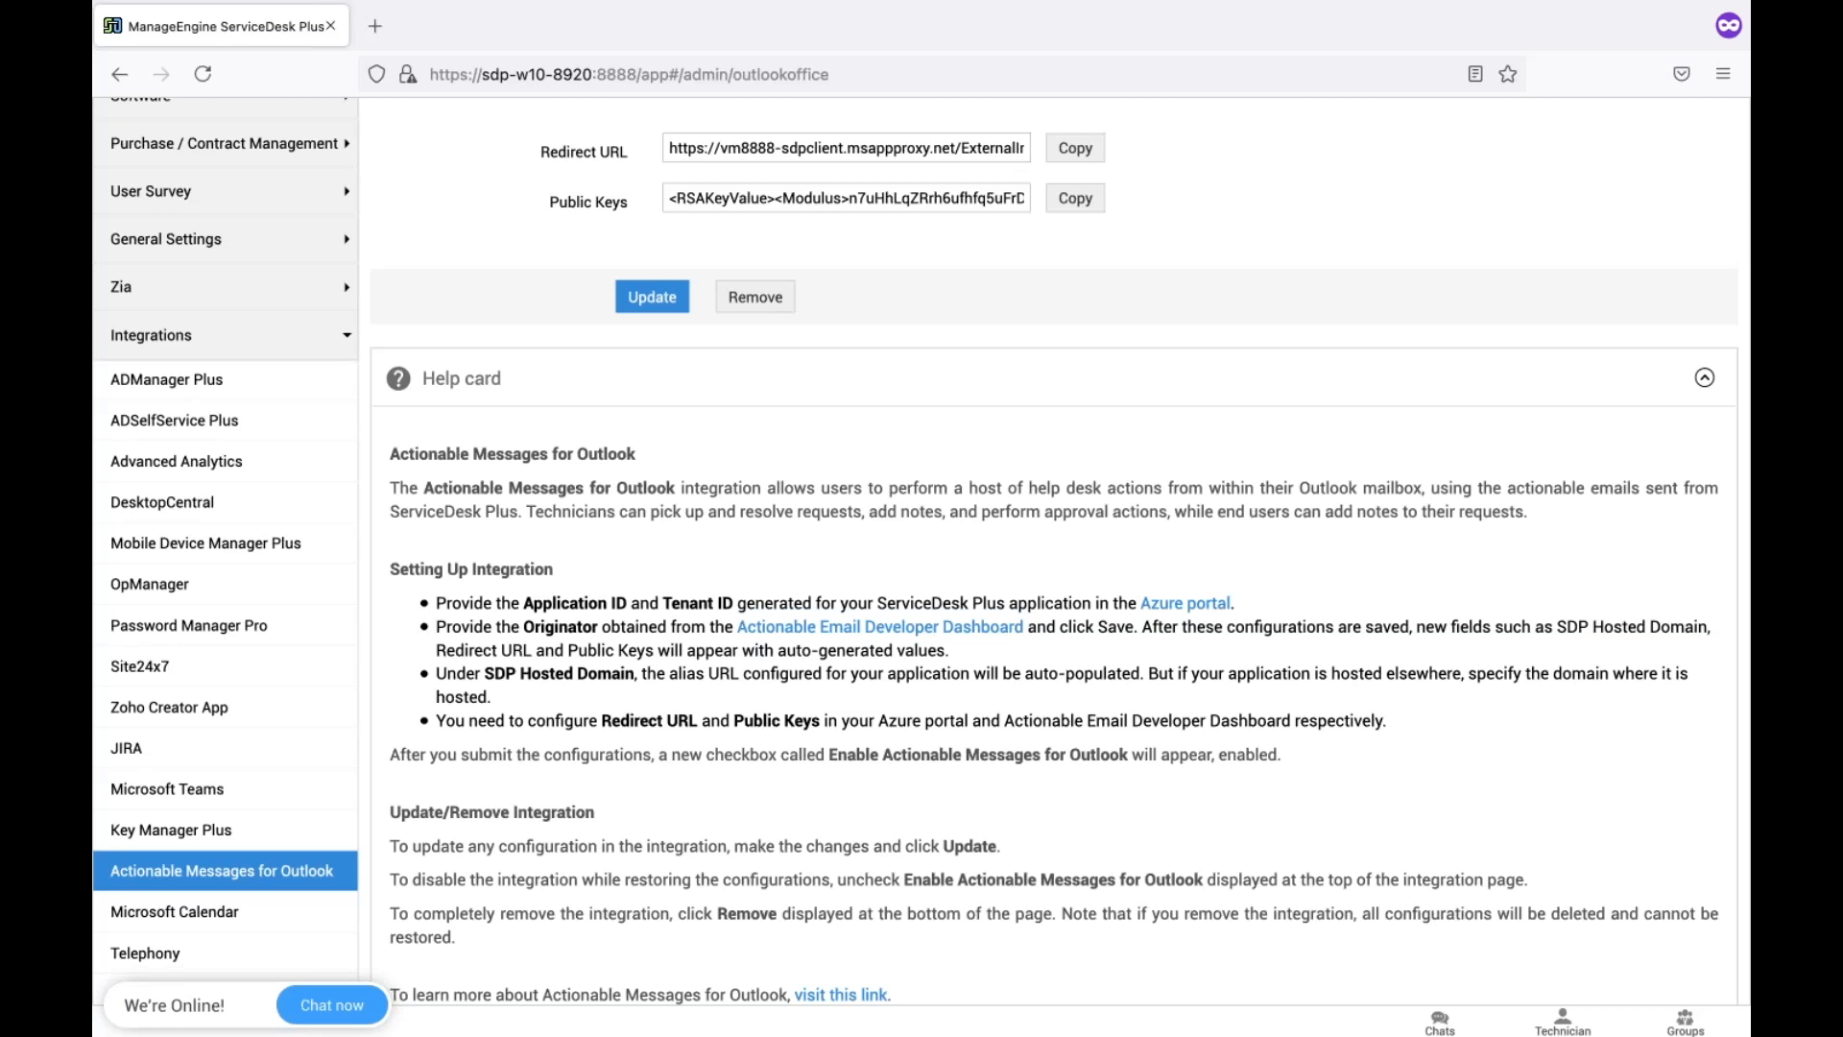
pyautogui.scroll(7, 1054, 566)
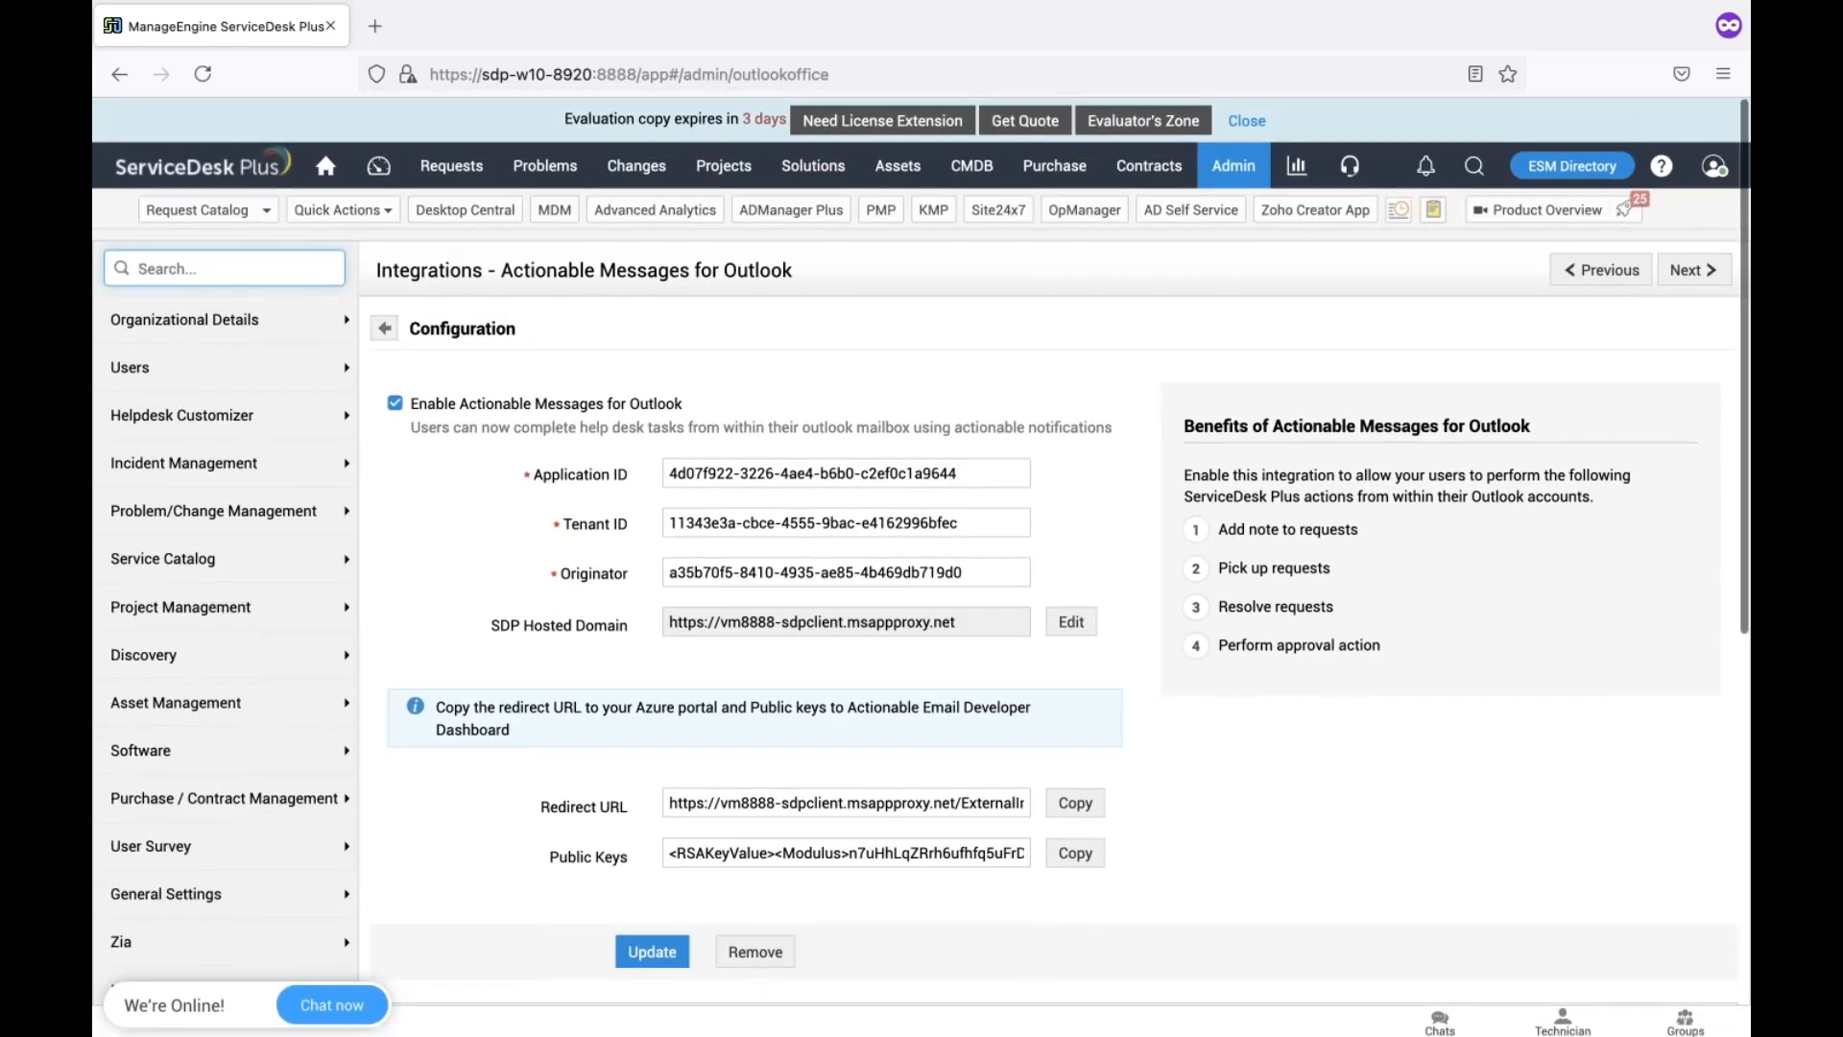
pyautogui.click(1242, 173)
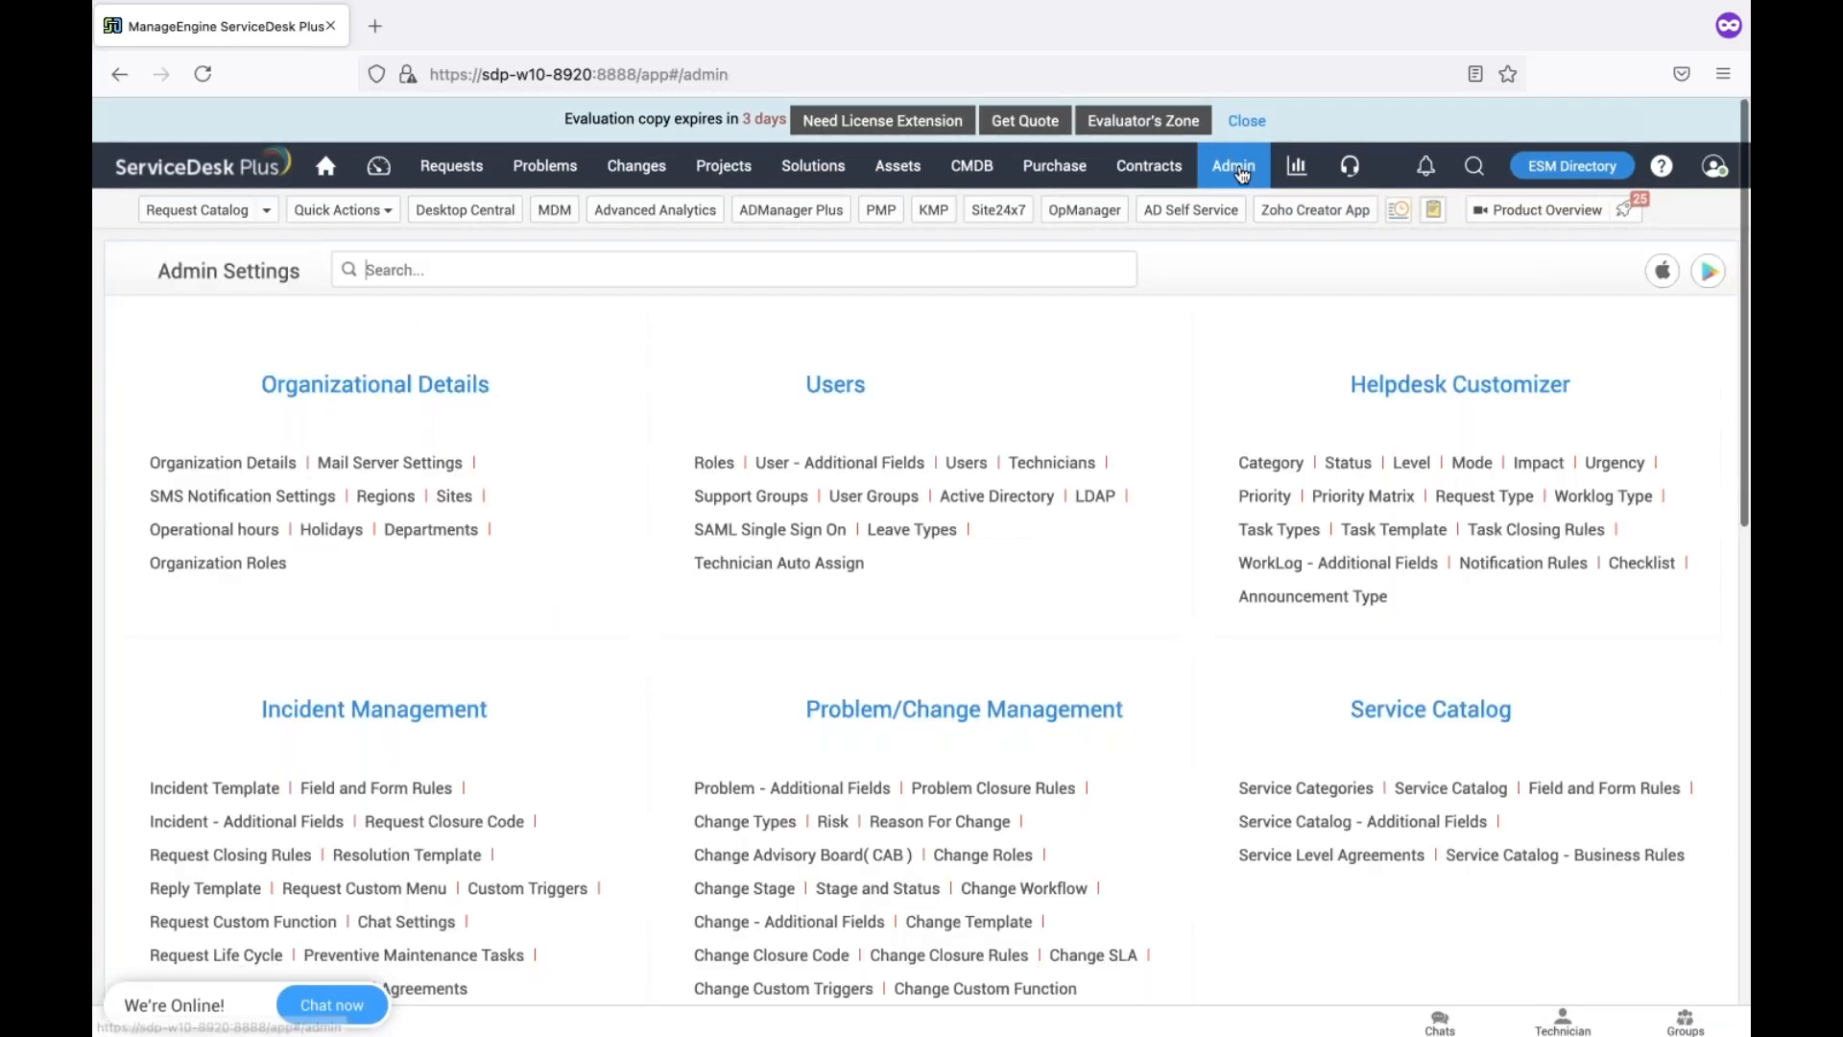
# Confirm the Locked Accounts list is empty, then switch back to the login window
pyautogui.click(963, 470)
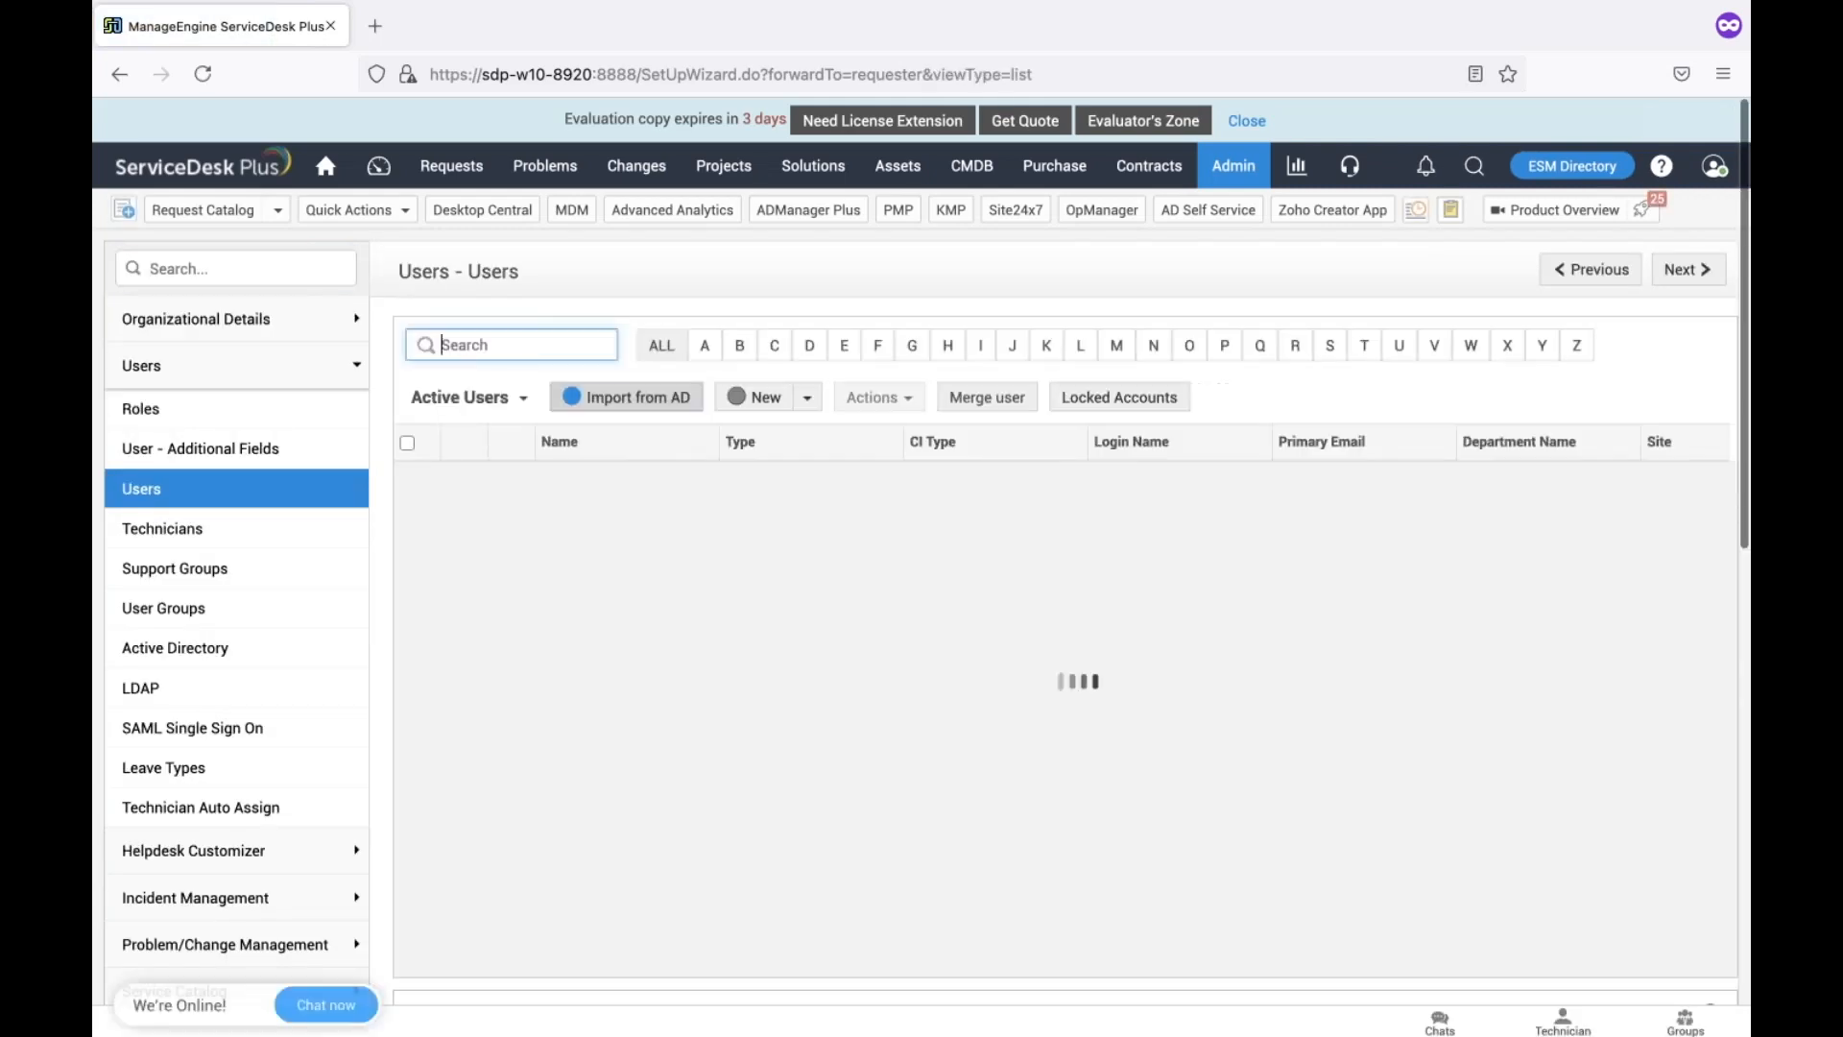
pyautogui.click(1119, 399)
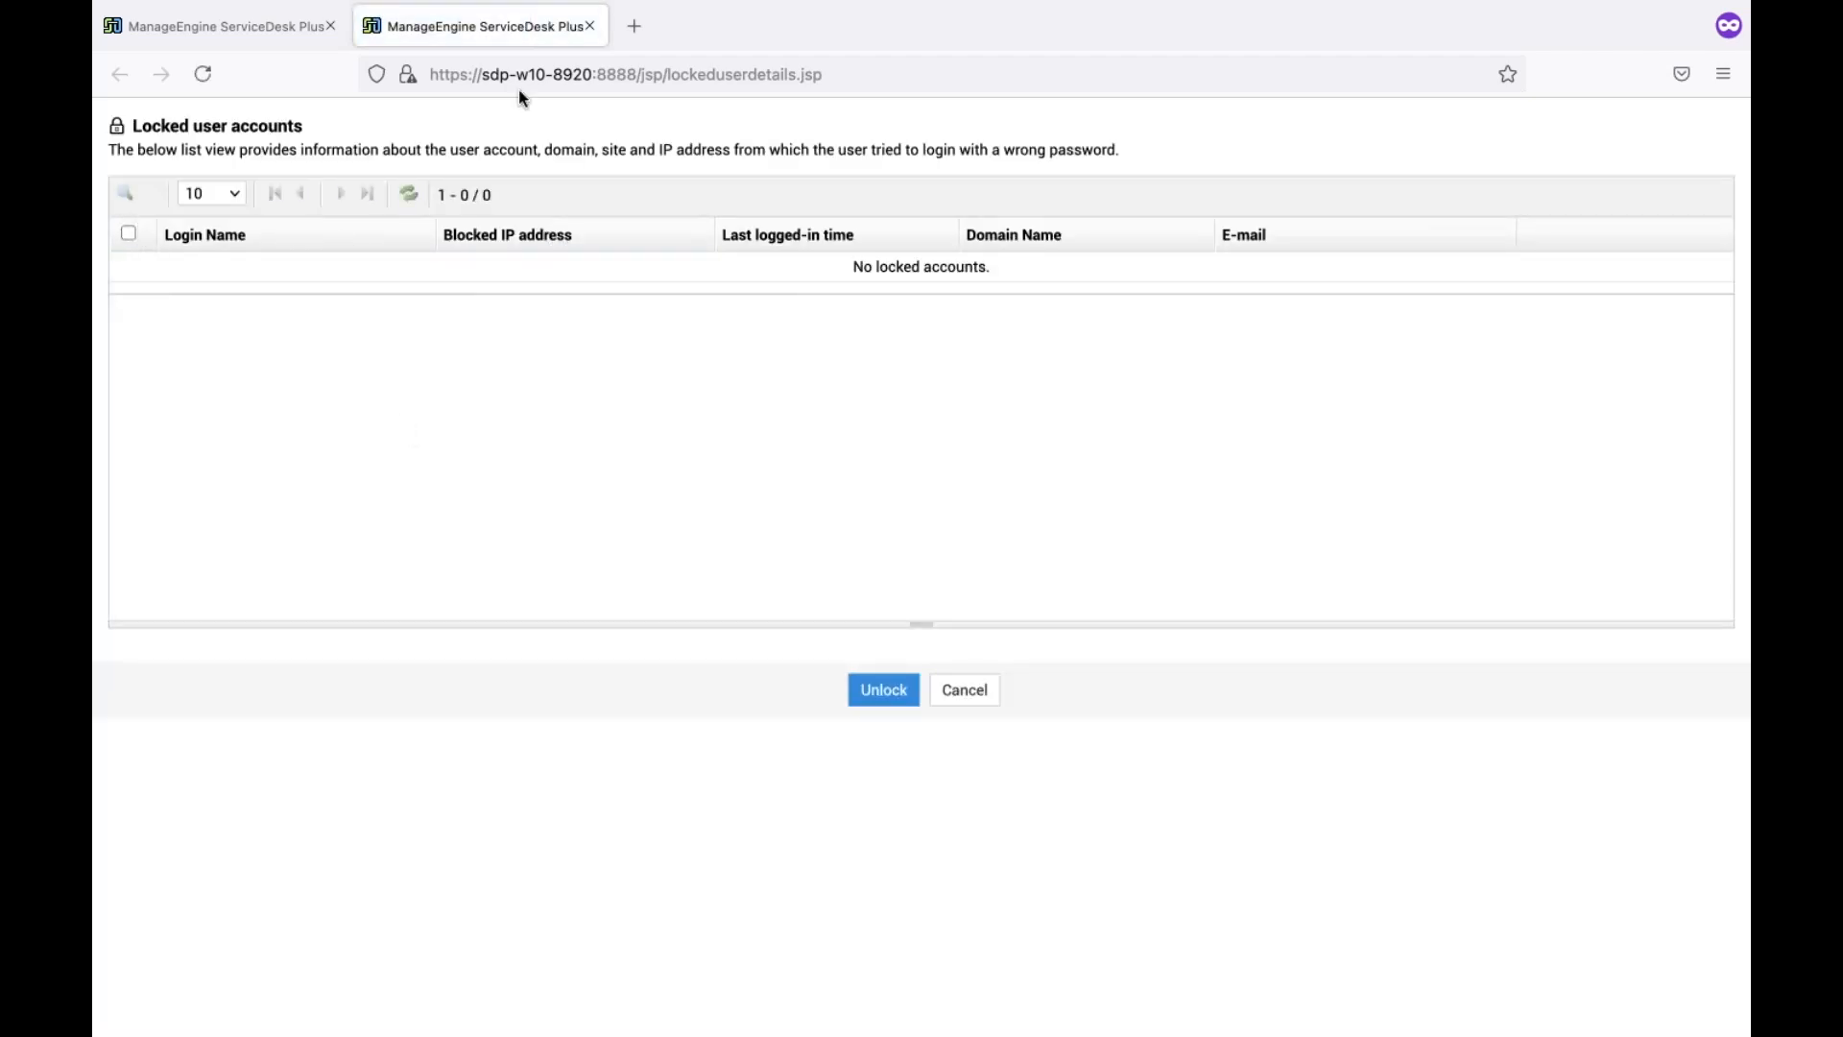
pyautogui.hotkey('ctrl', 'Right')
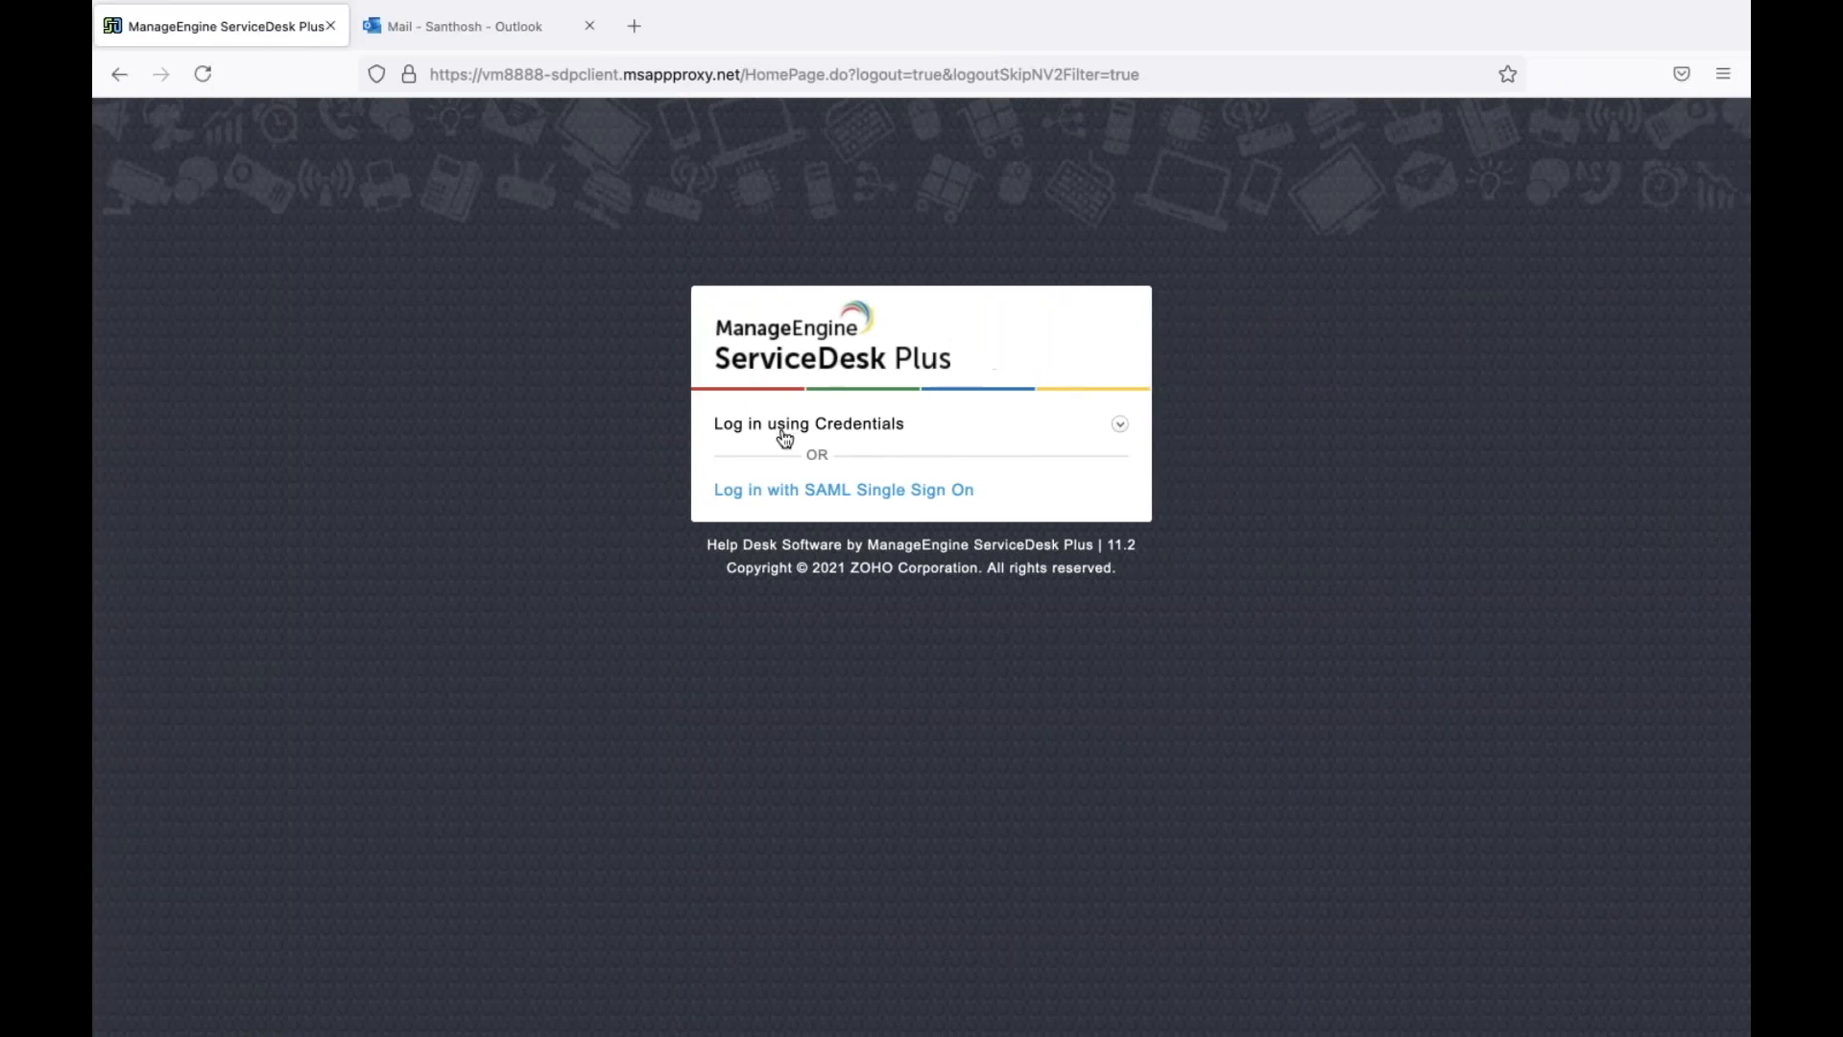
# Sign in with the other user's username and password, declining Firefox's save-login offer
pyautogui.click(820, 483)
pyautogui.write('stern')
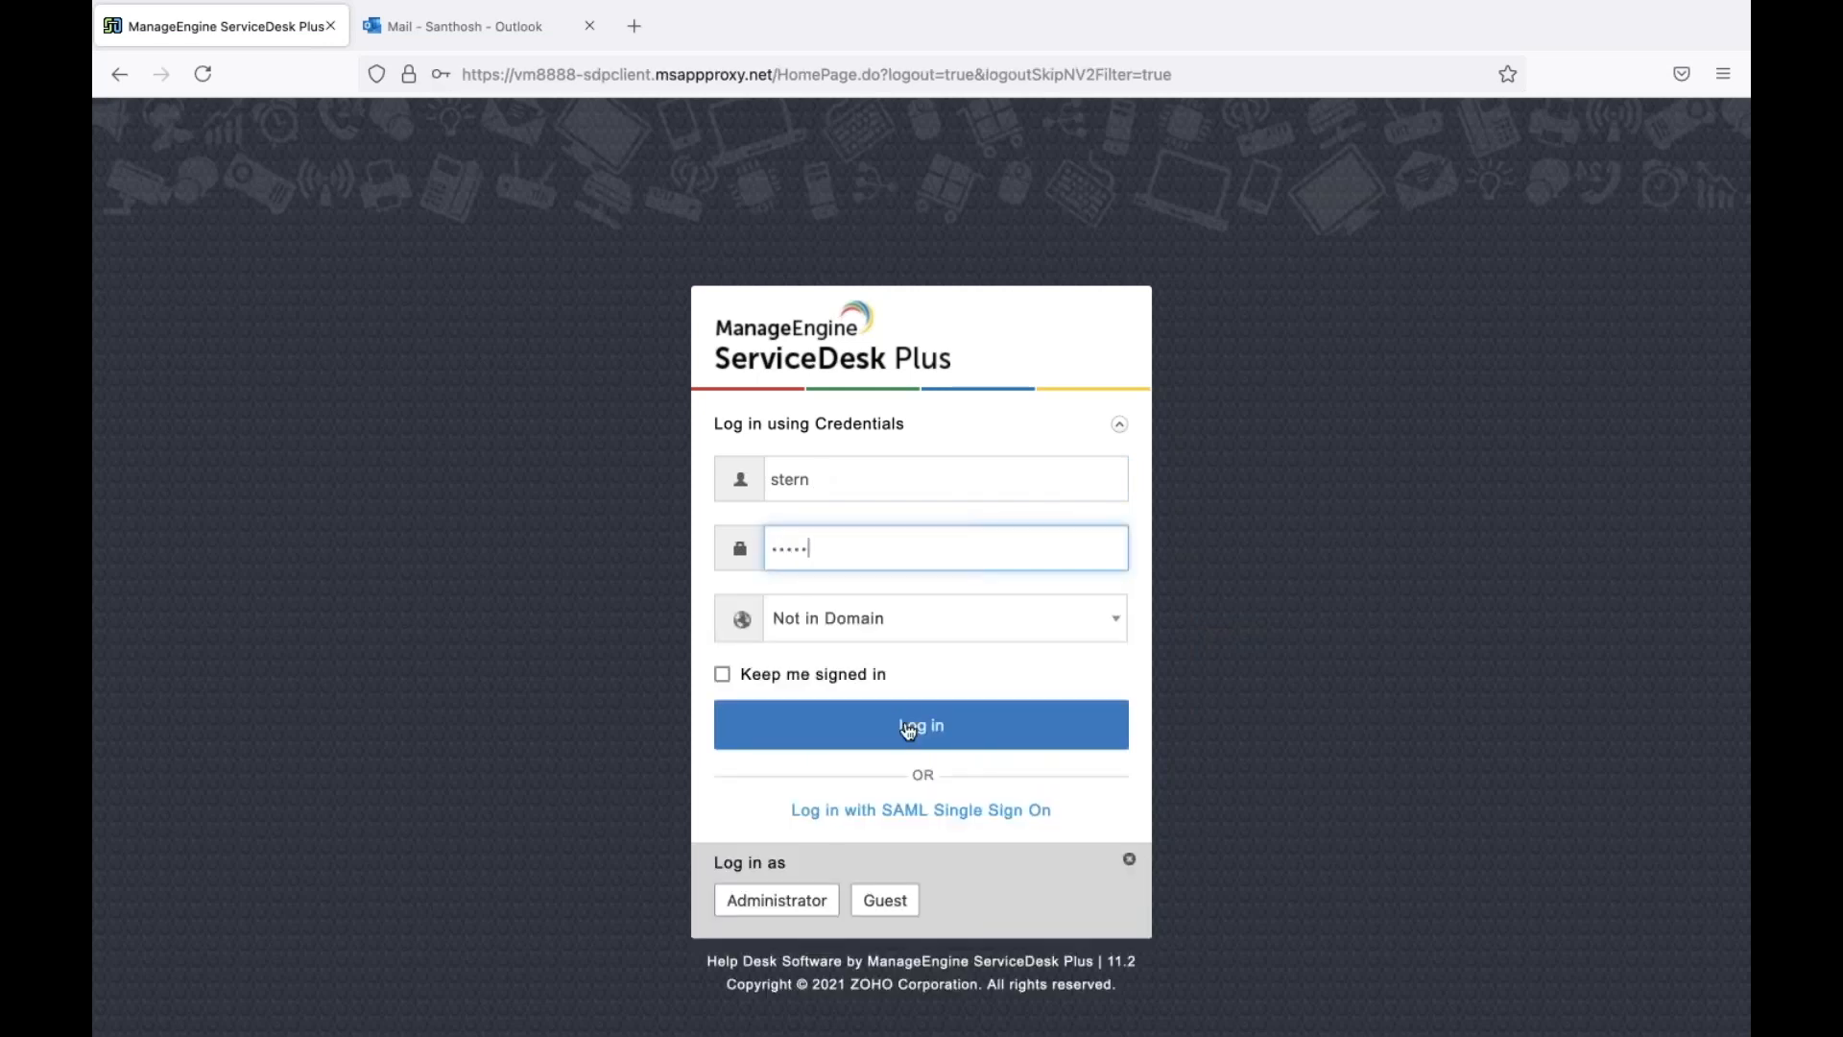
pyautogui.click(908, 731)
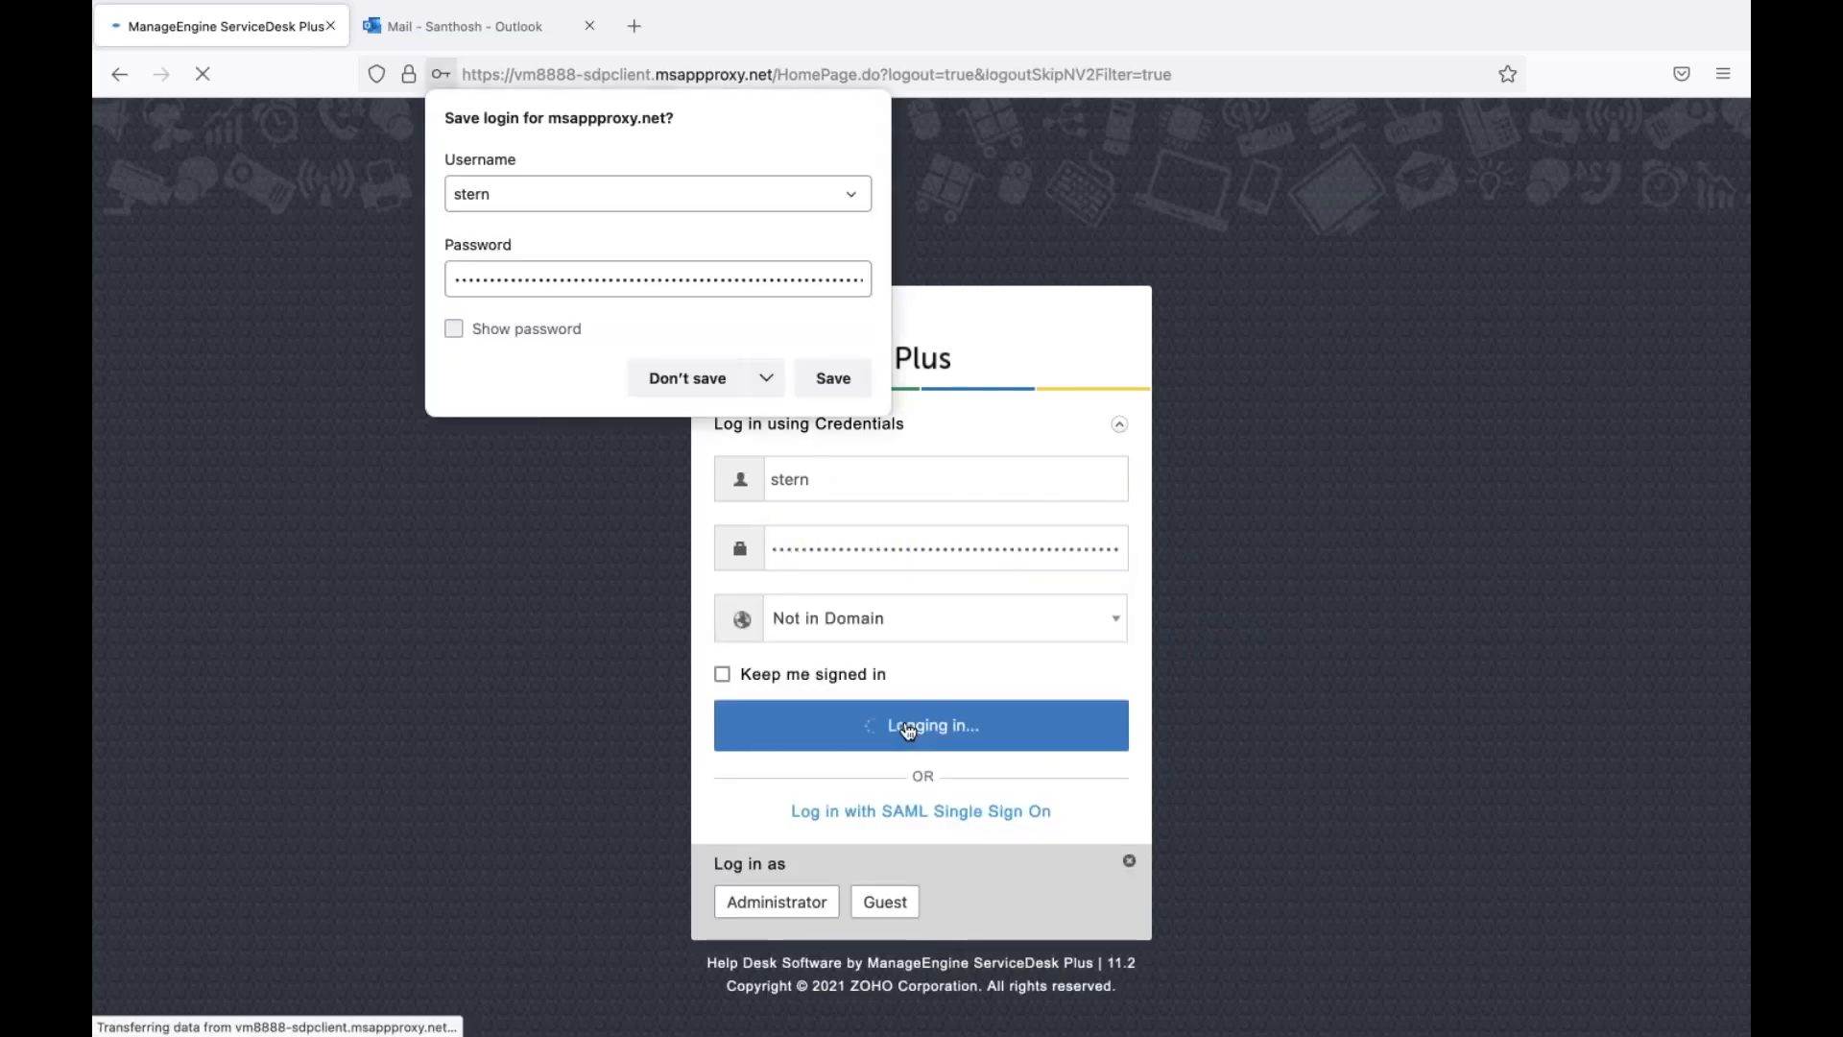
pyautogui.click(689, 381)
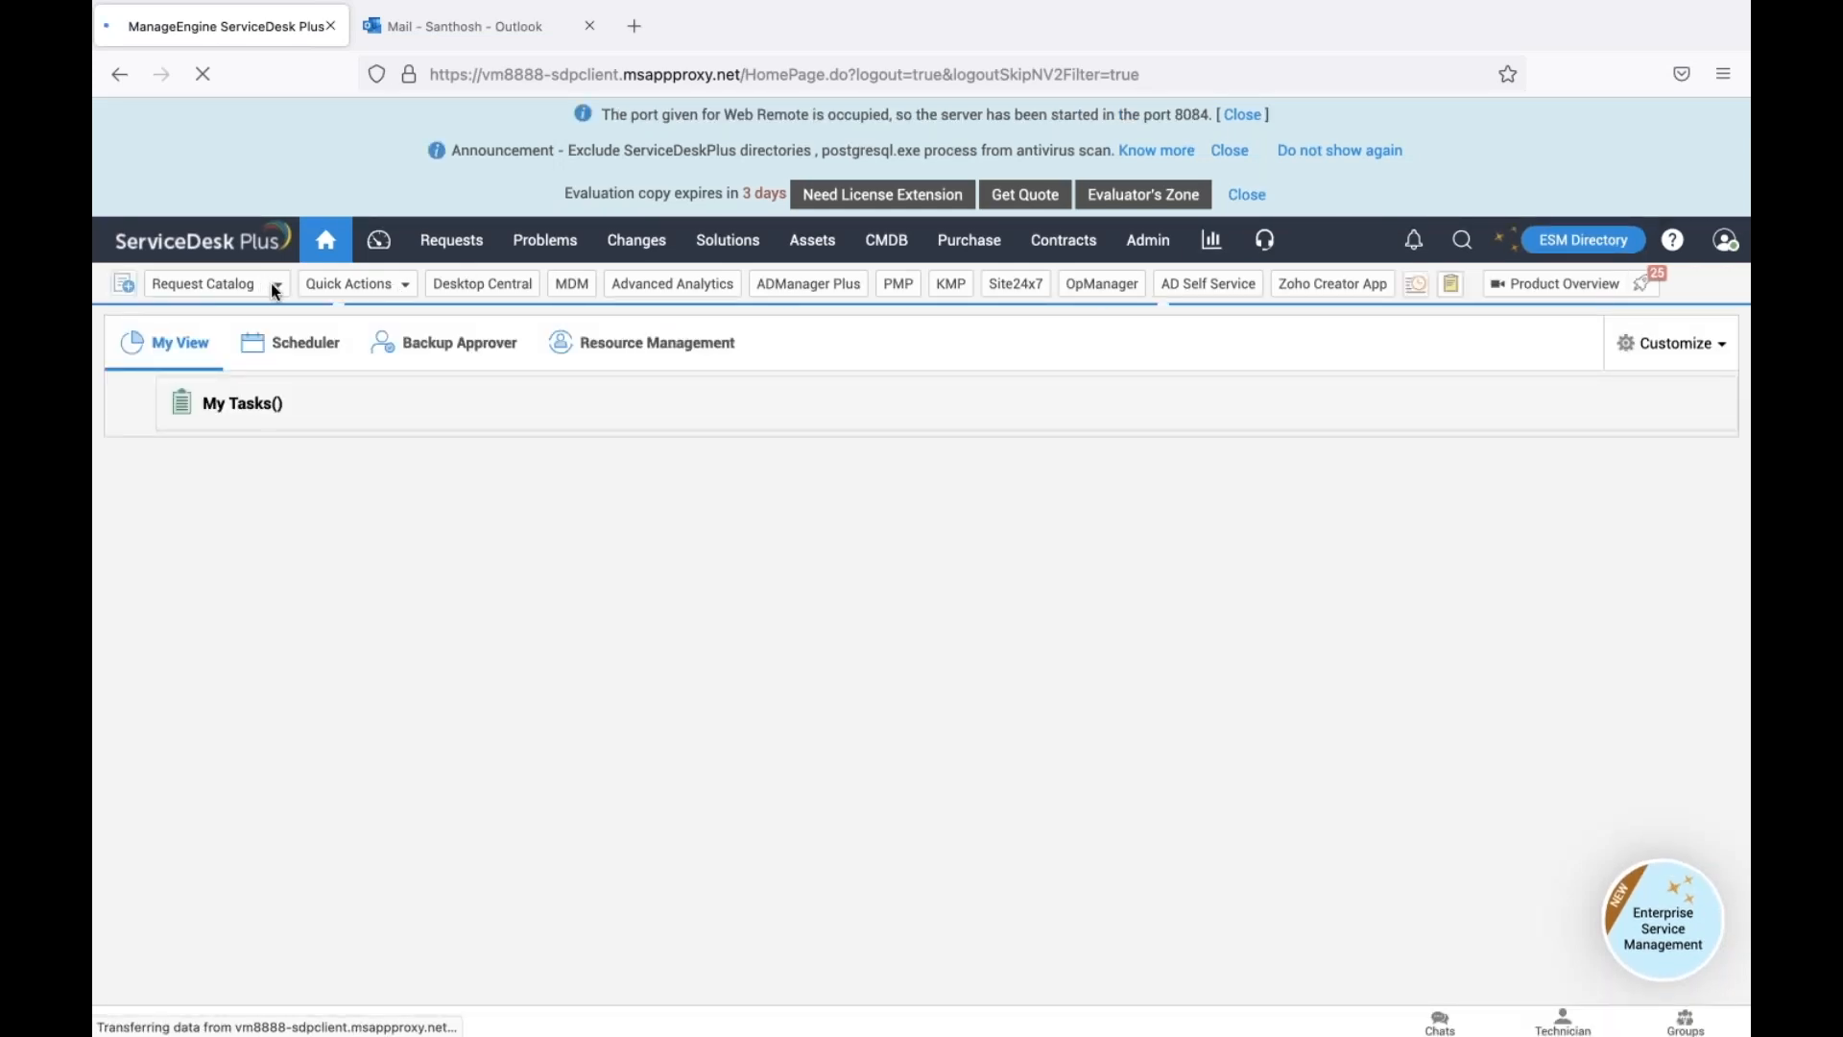
# Dismiss the evaluation-copy, announcement and web remote port notice banners
pyautogui.click(1247, 194)
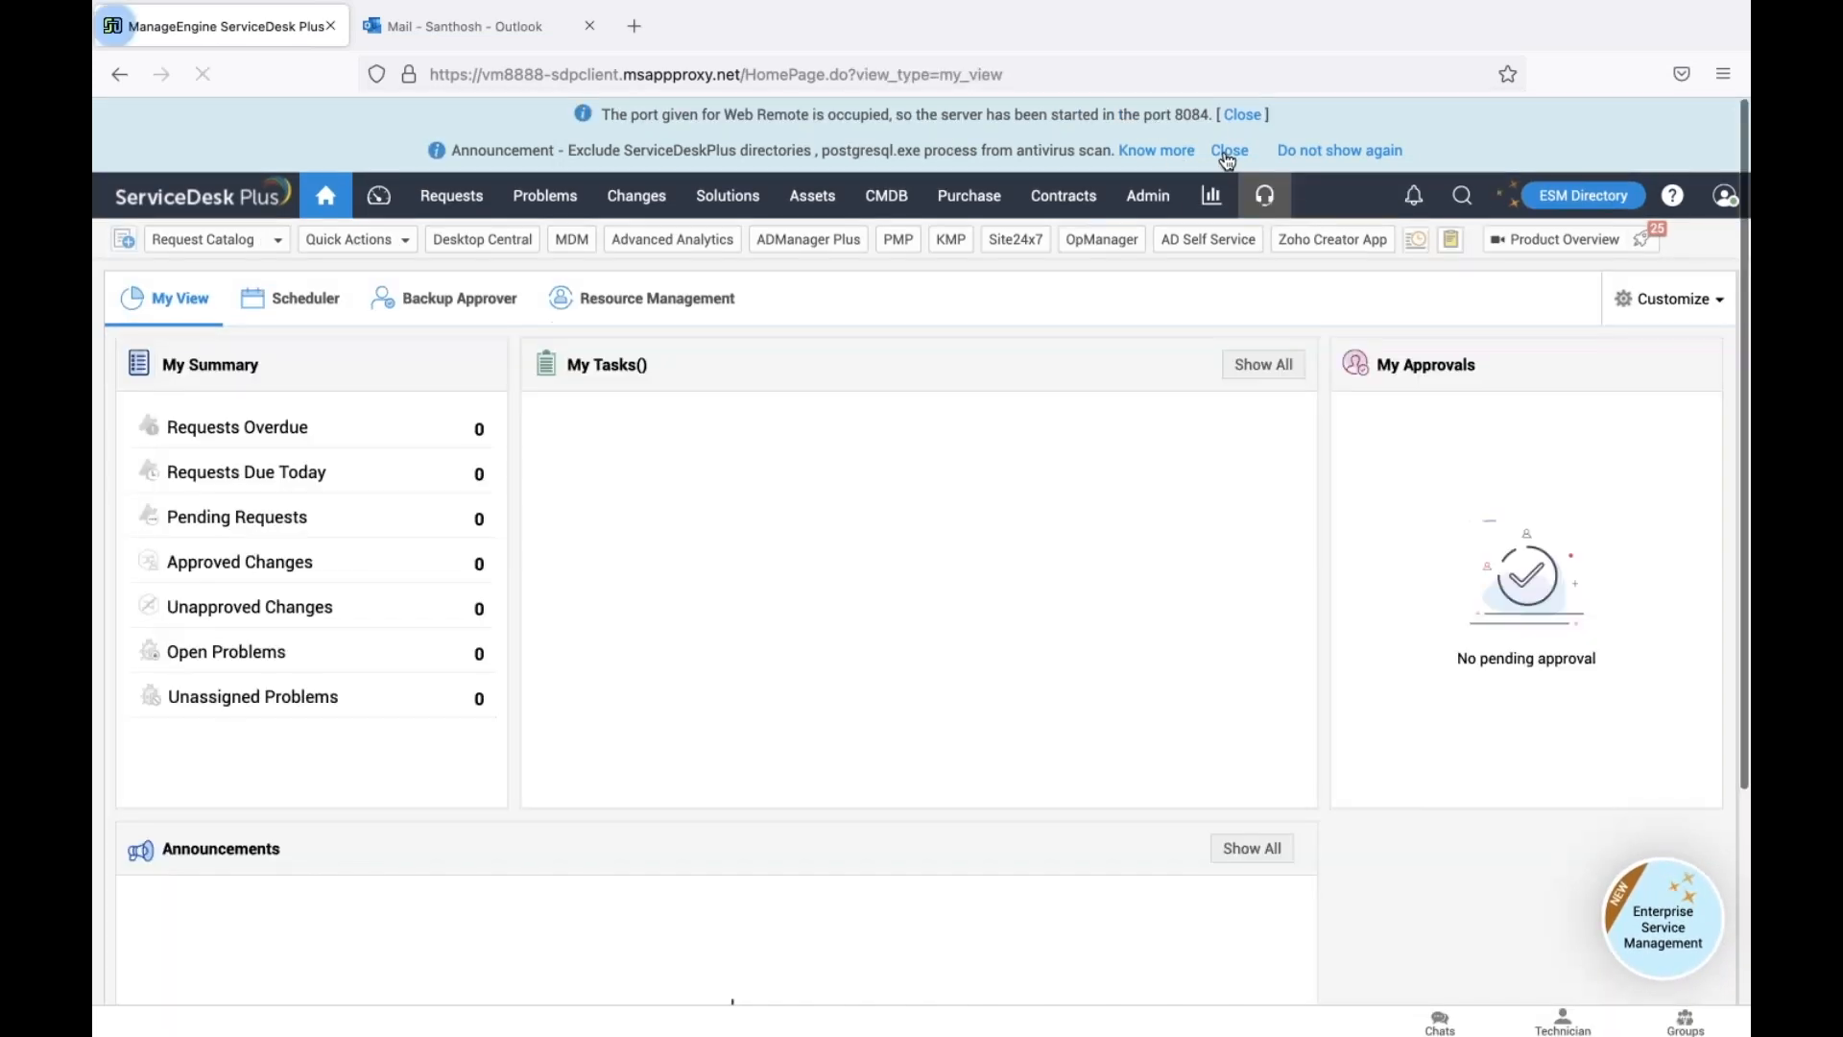
pyautogui.click(1229, 152)
pyautogui.click(1243, 116)
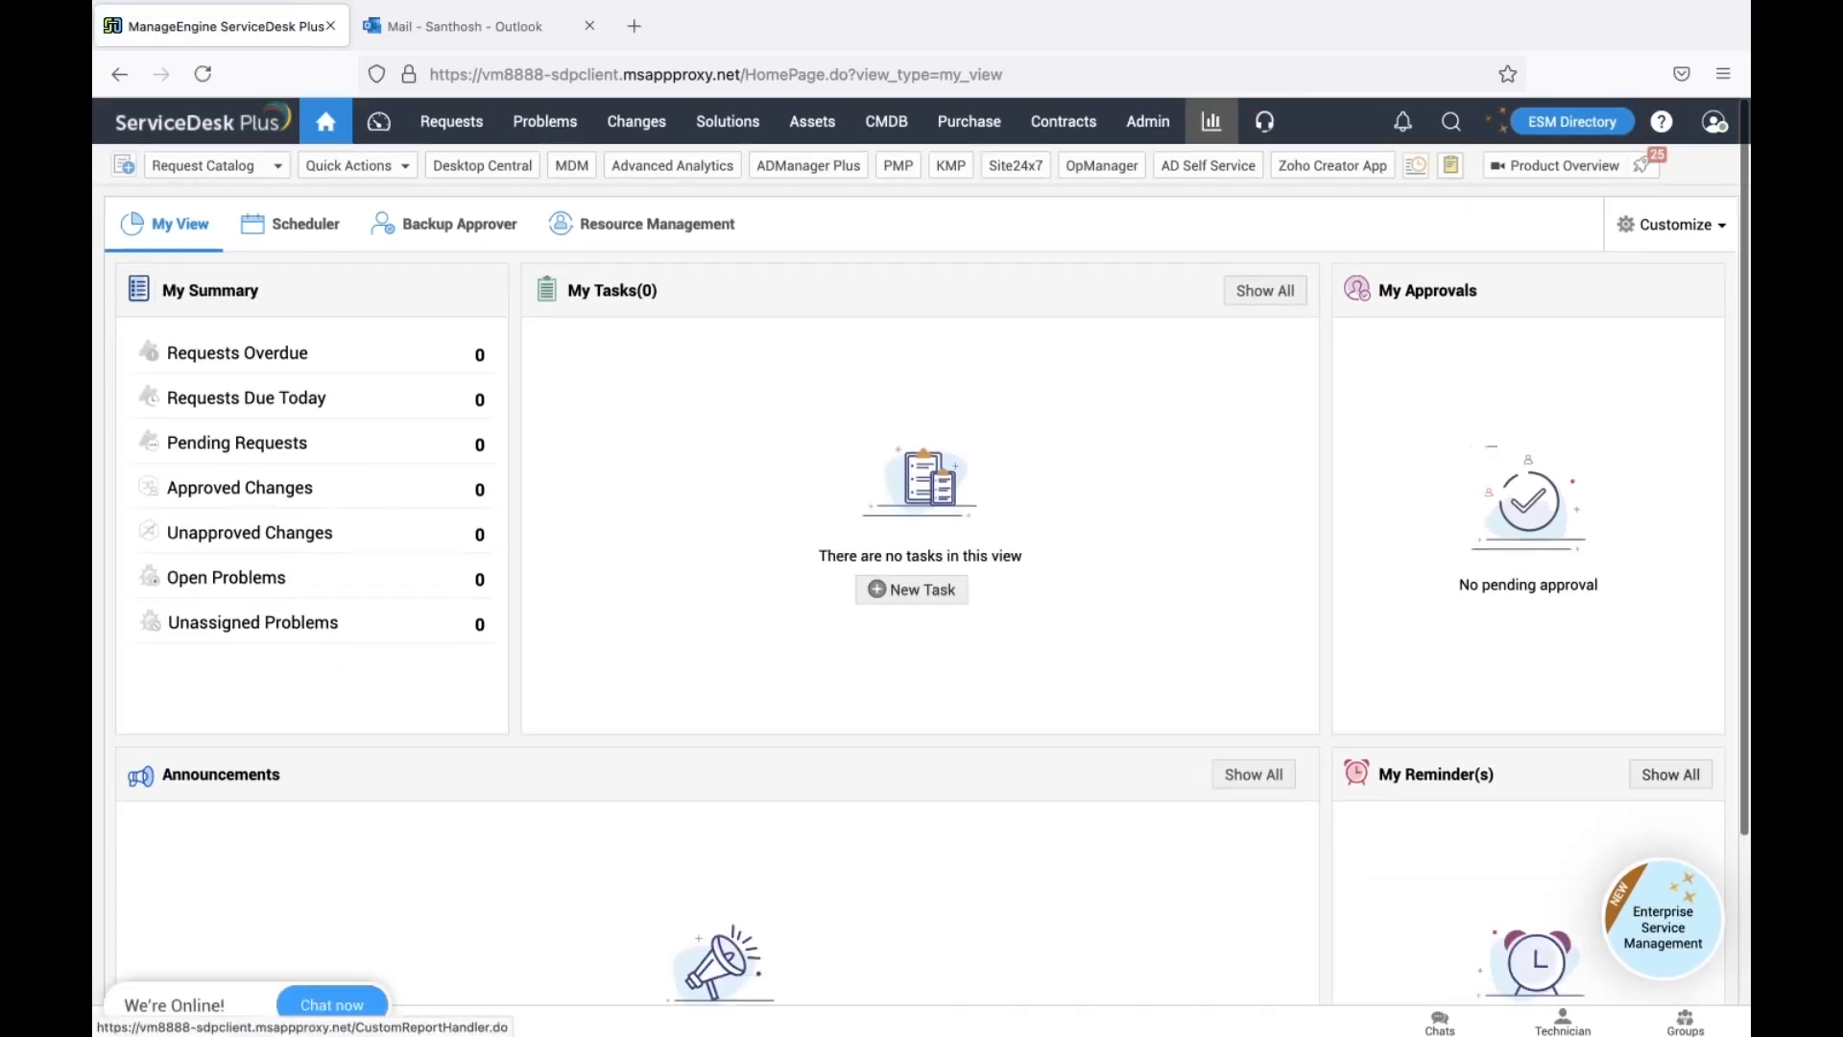
# Start a new Request a Laptop request from the catalog and select the requester
pyautogui.click(206, 165)
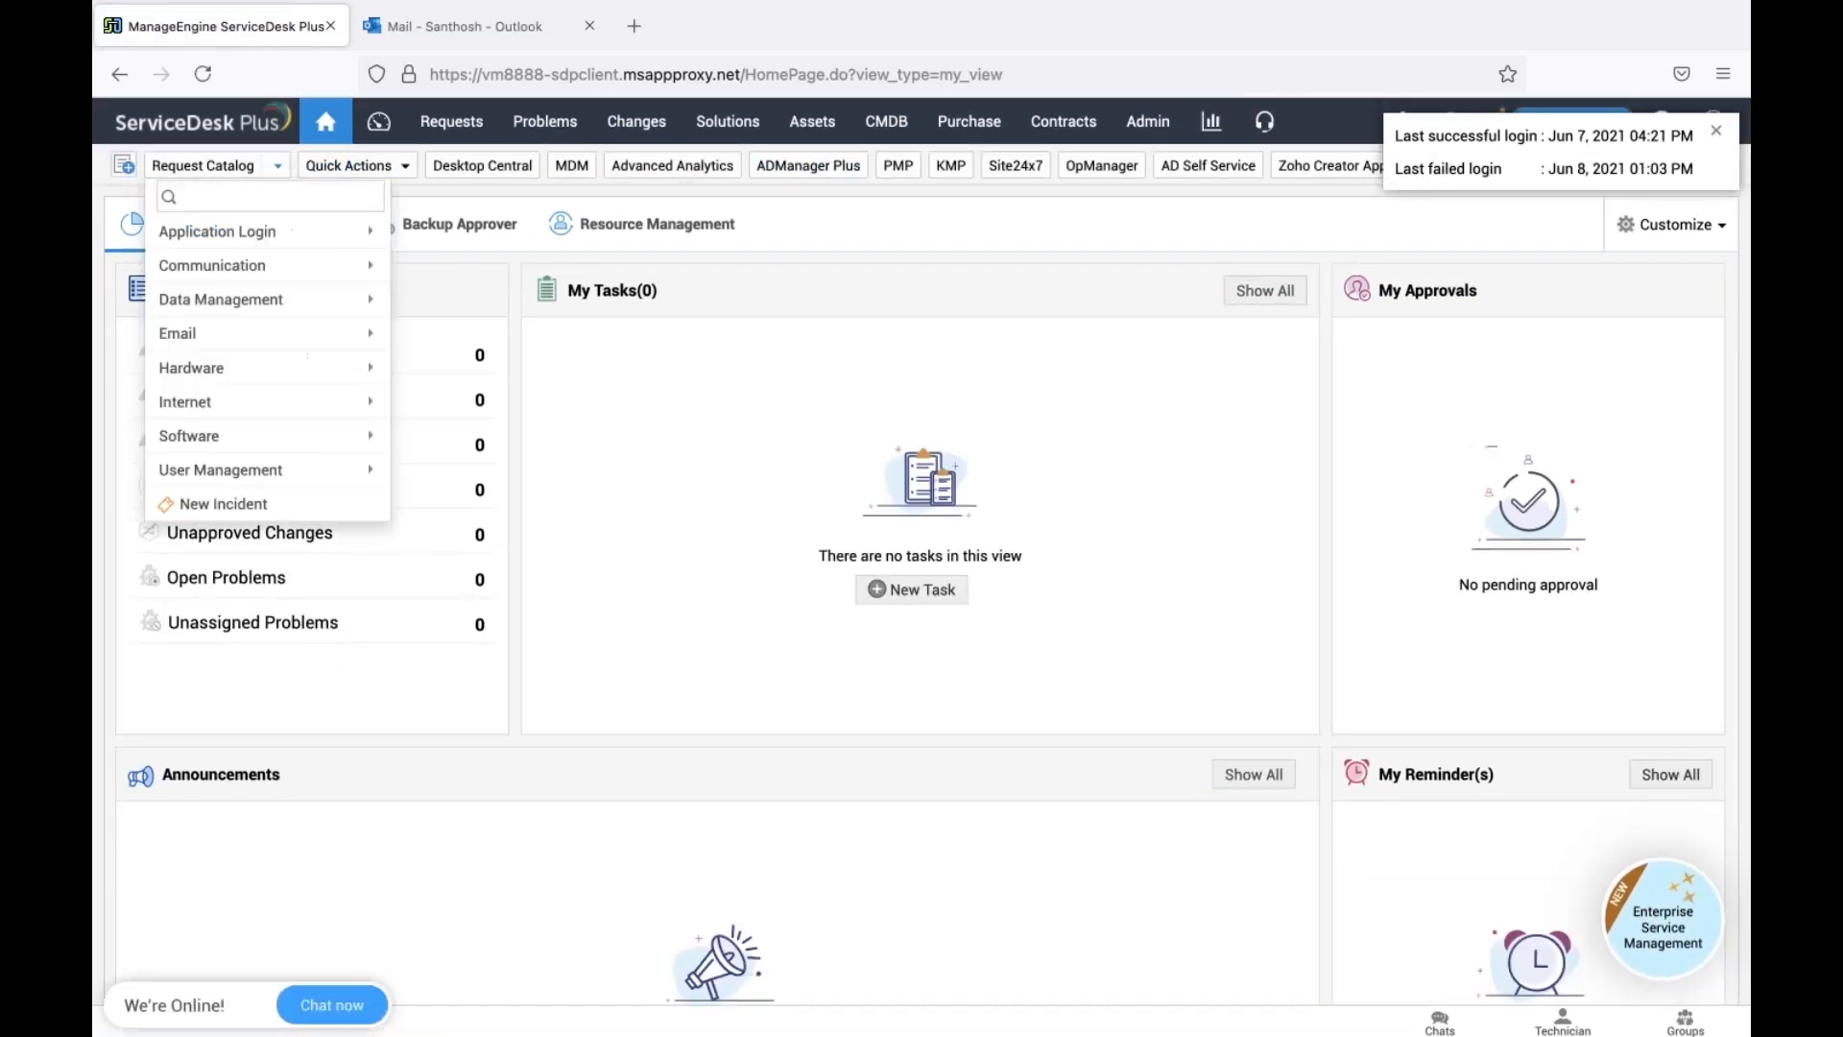
pyautogui.moveTo(312, 367)
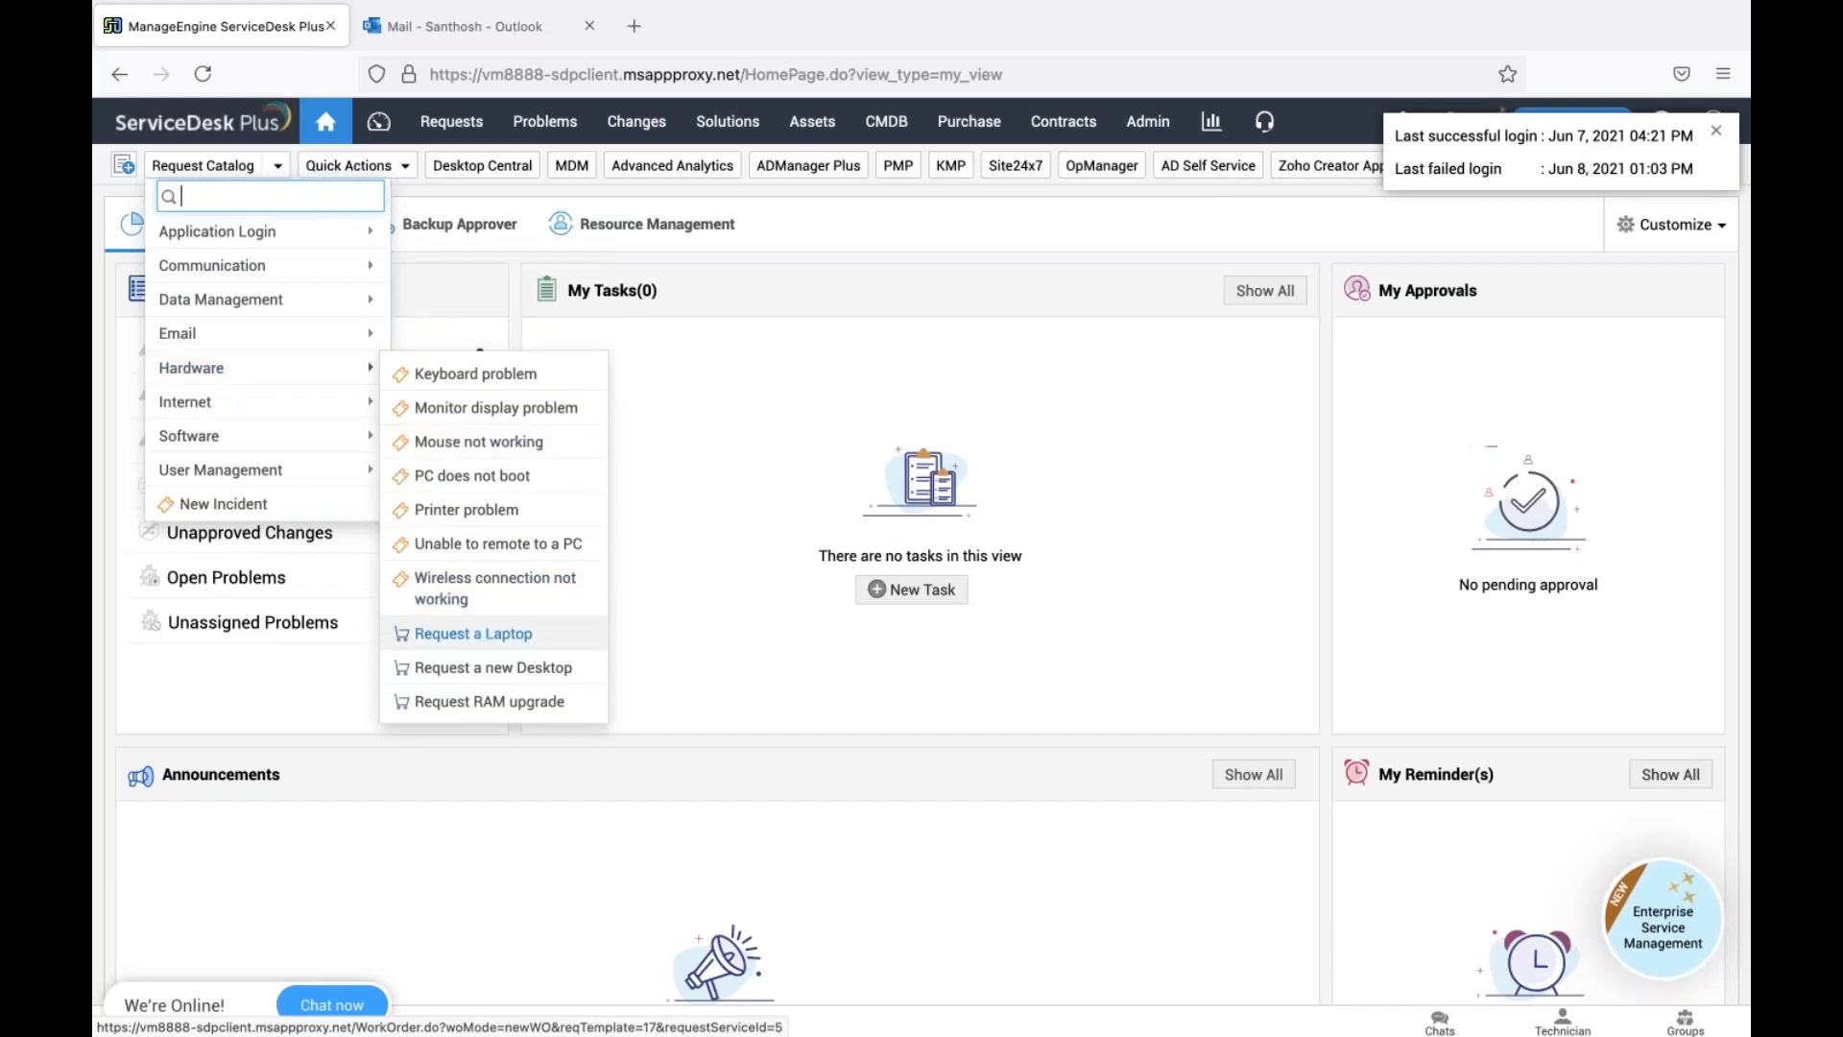
pyautogui.click(473, 633)
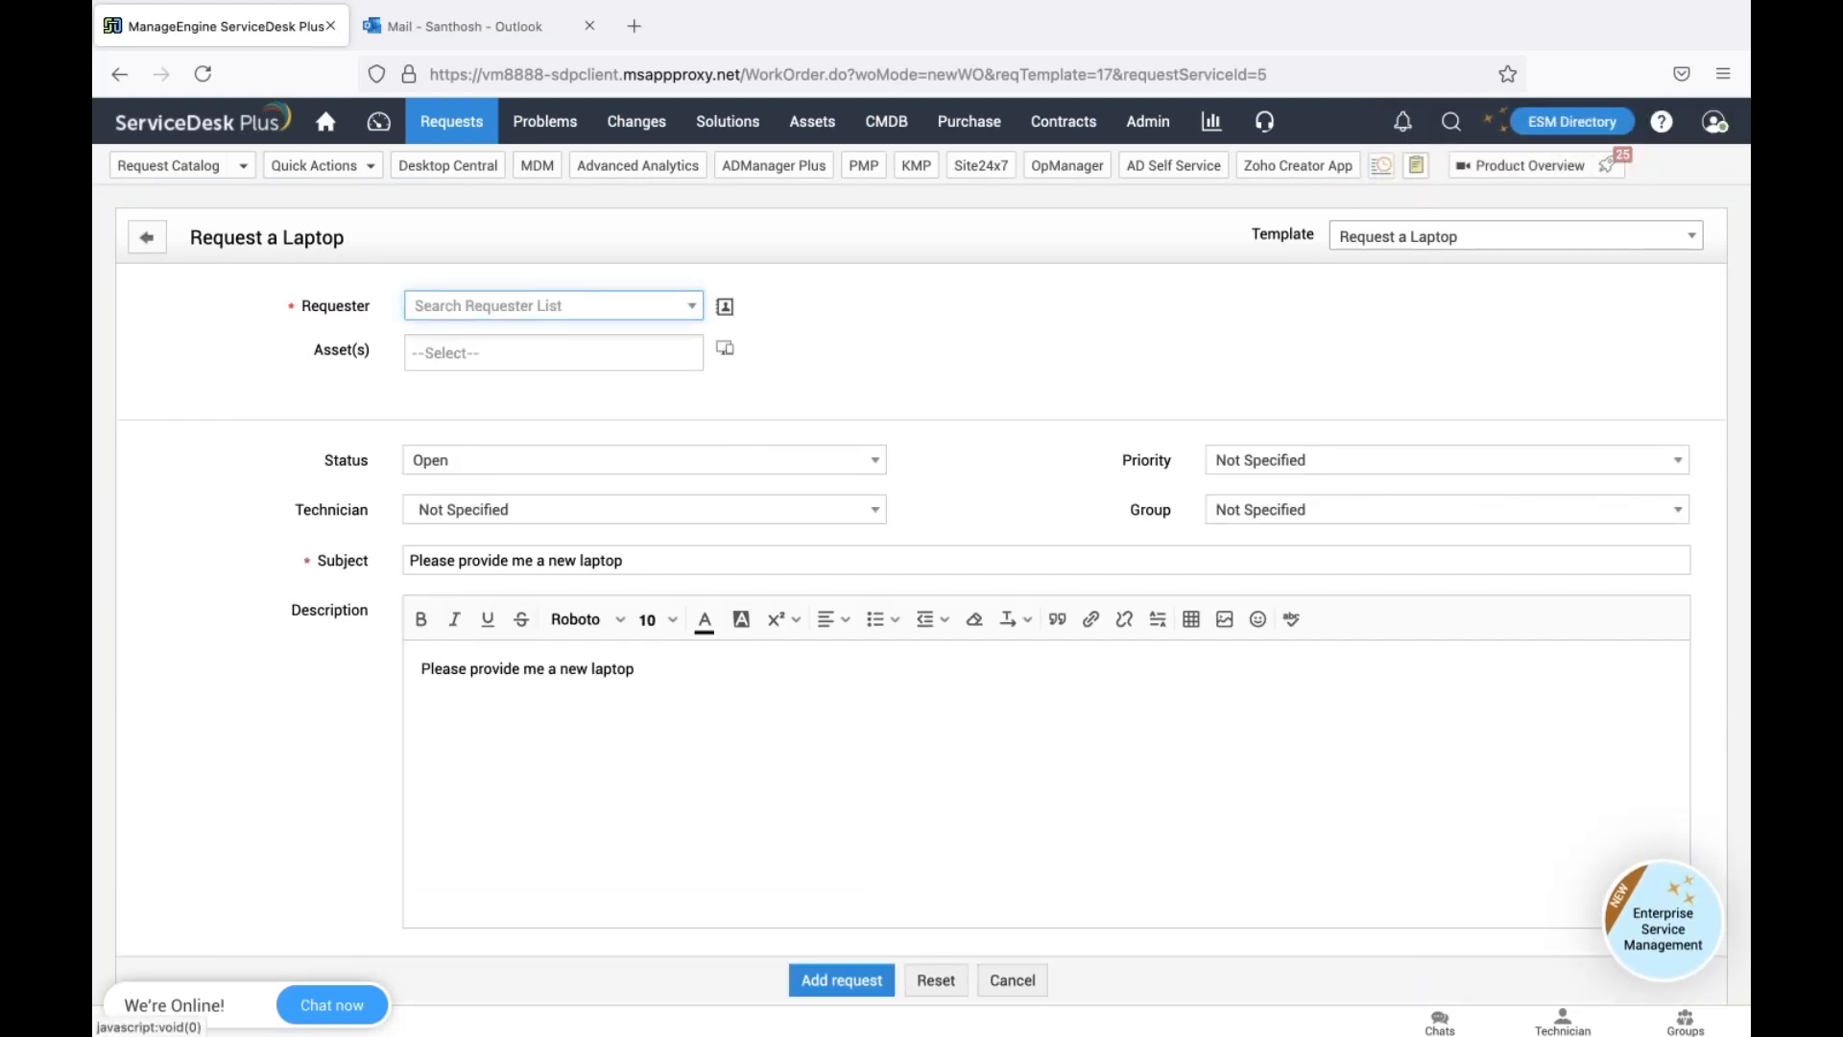
pyautogui.click(605, 307)
pyautogui.write('sant')
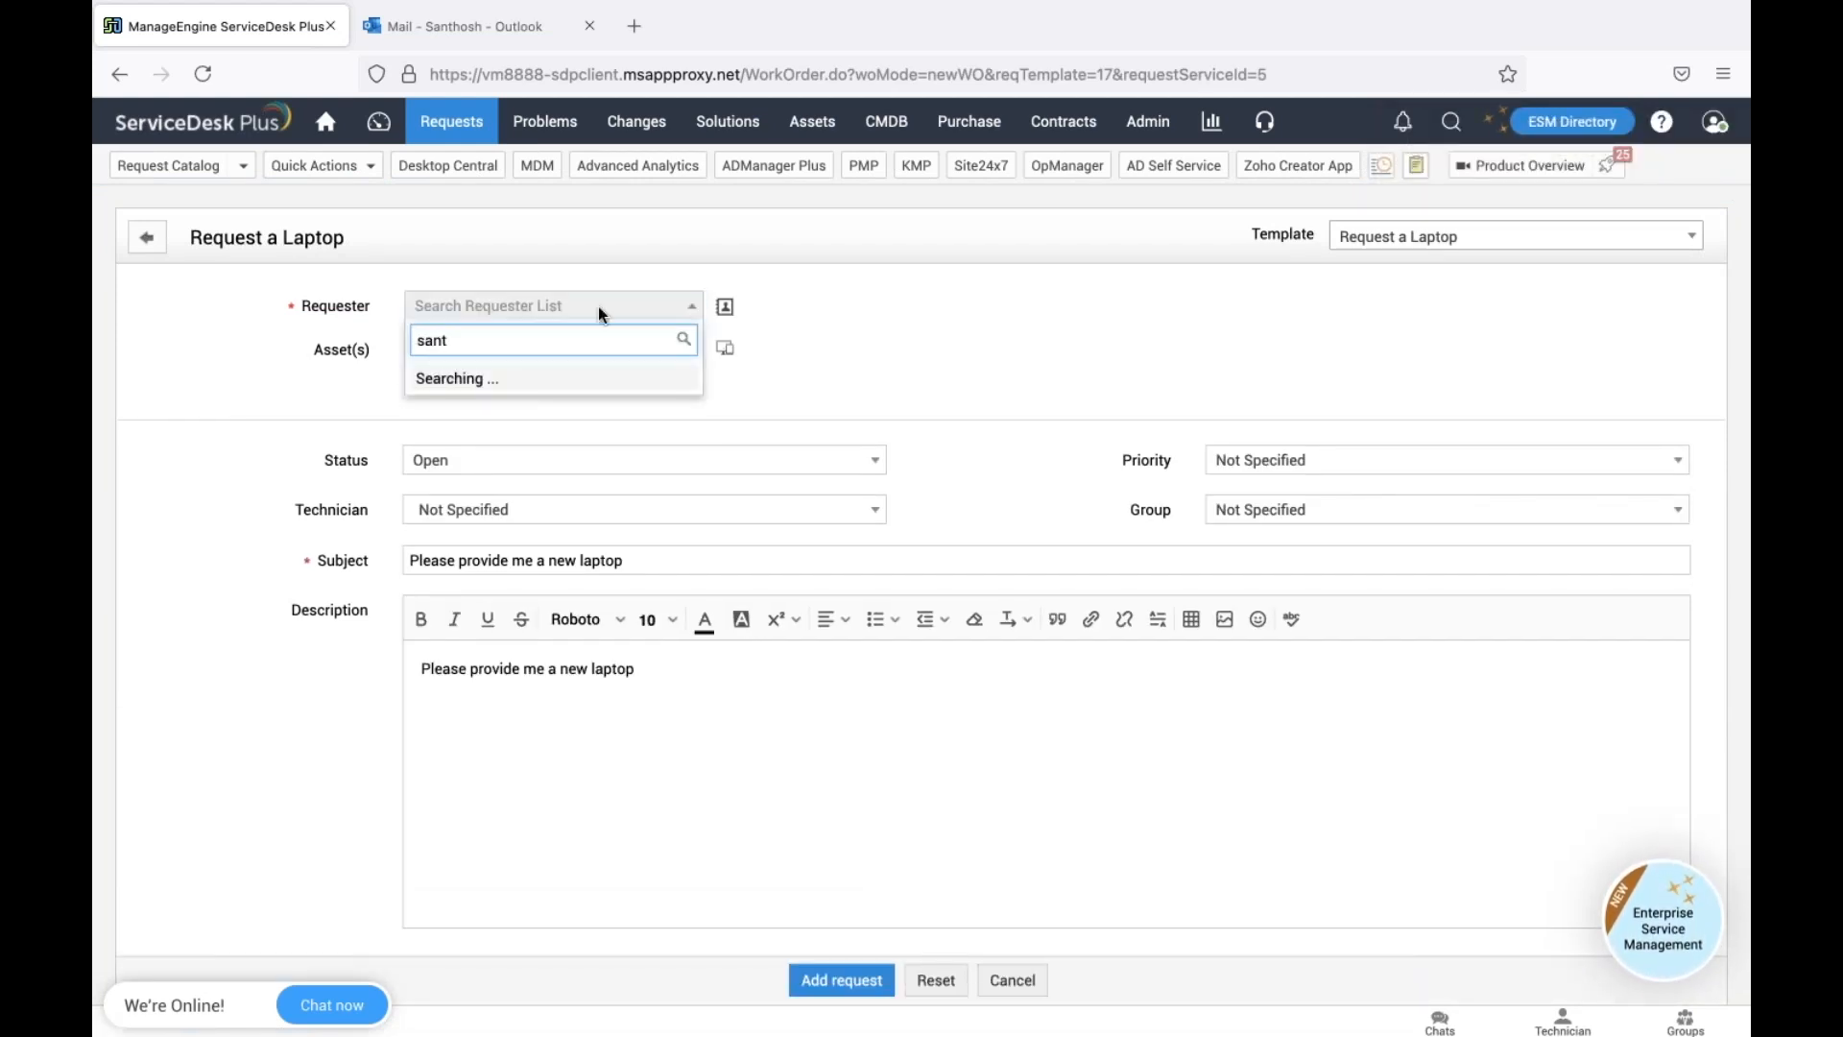
pyautogui.click(511, 395)
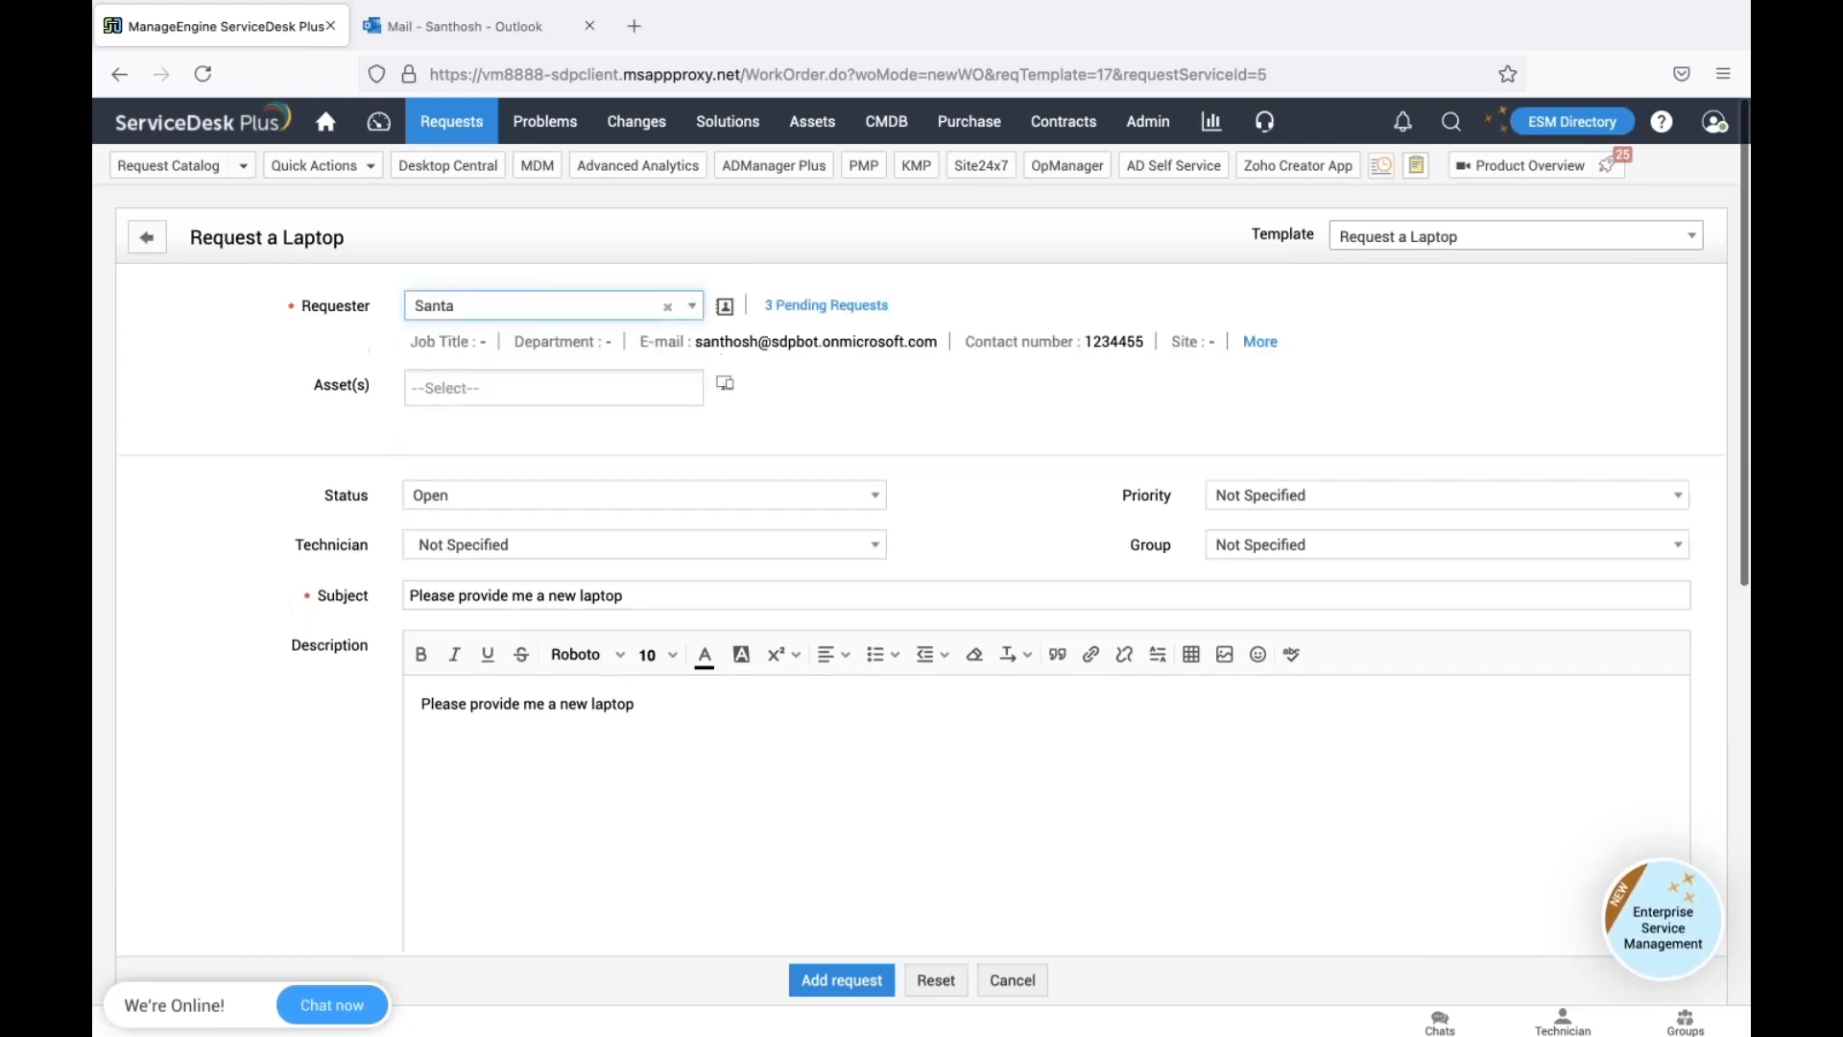
# Choose Dell as the laptop model and add the request
pyautogui.scroll(-8, 922, 528)
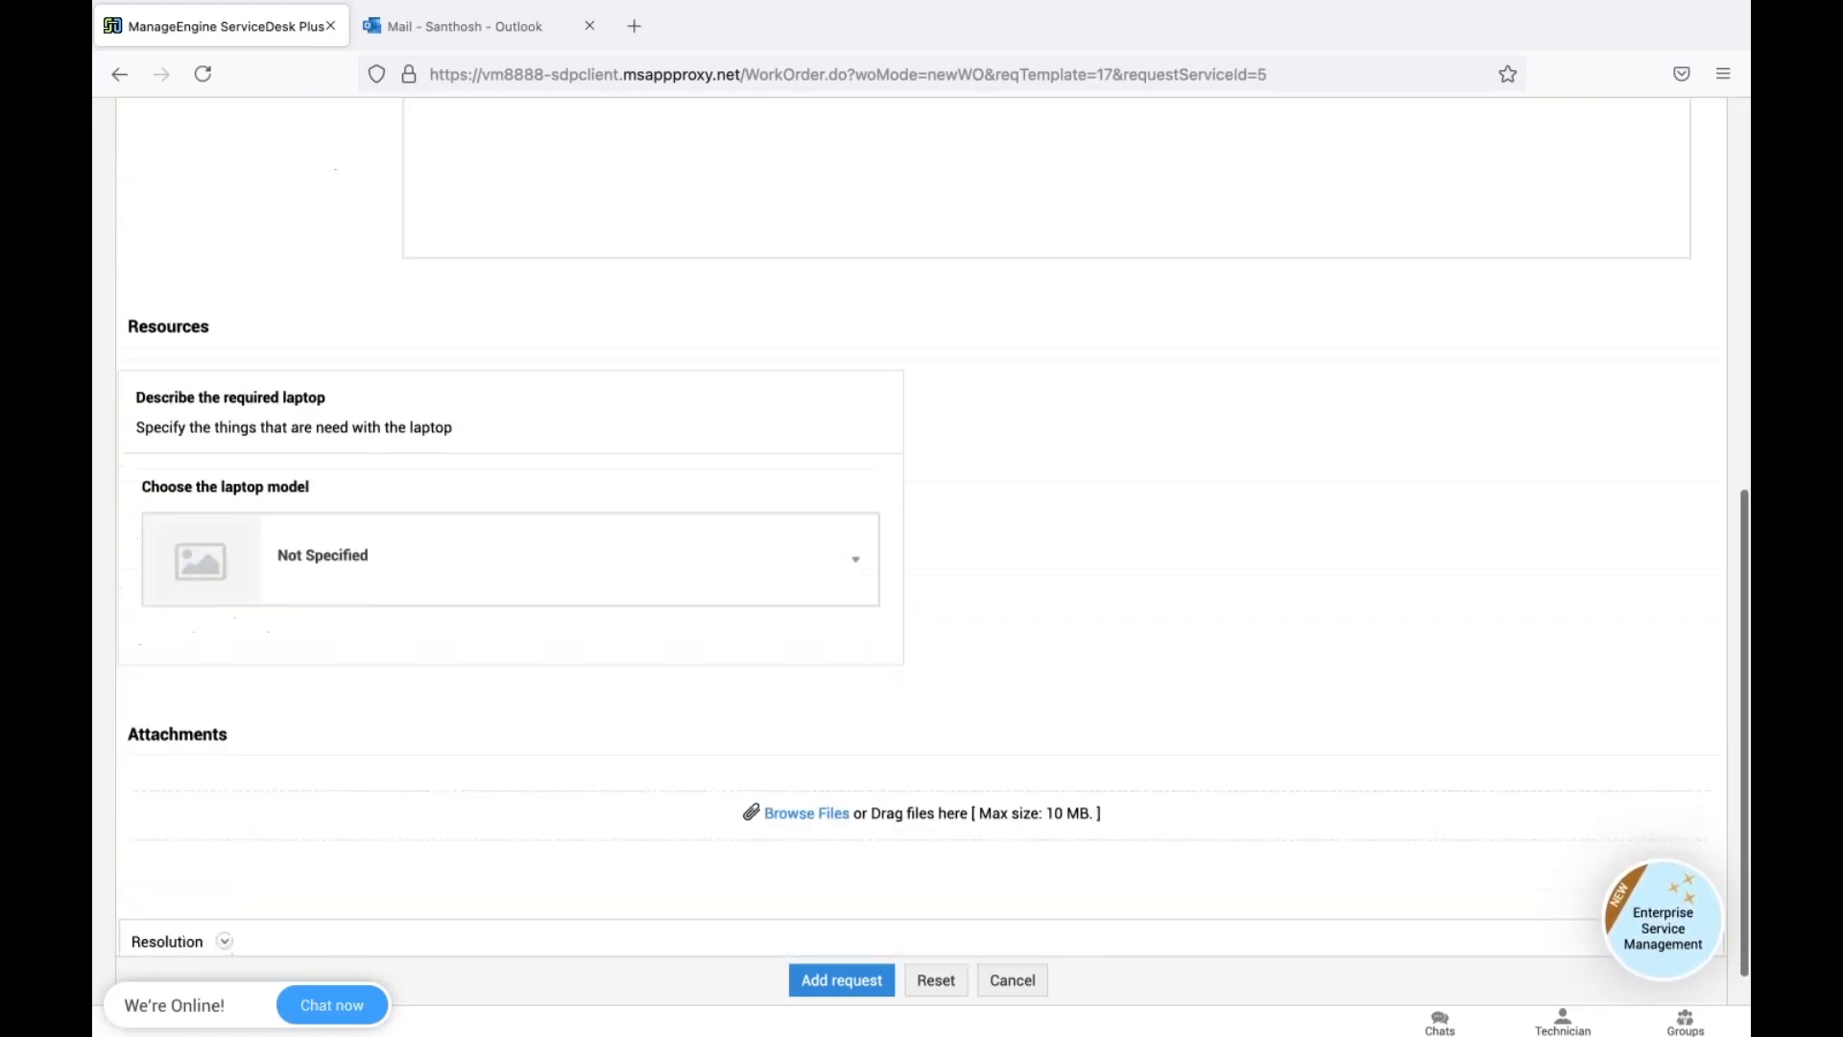
pyautogui.click(576, 559)
pyautogui.click(569, 803)
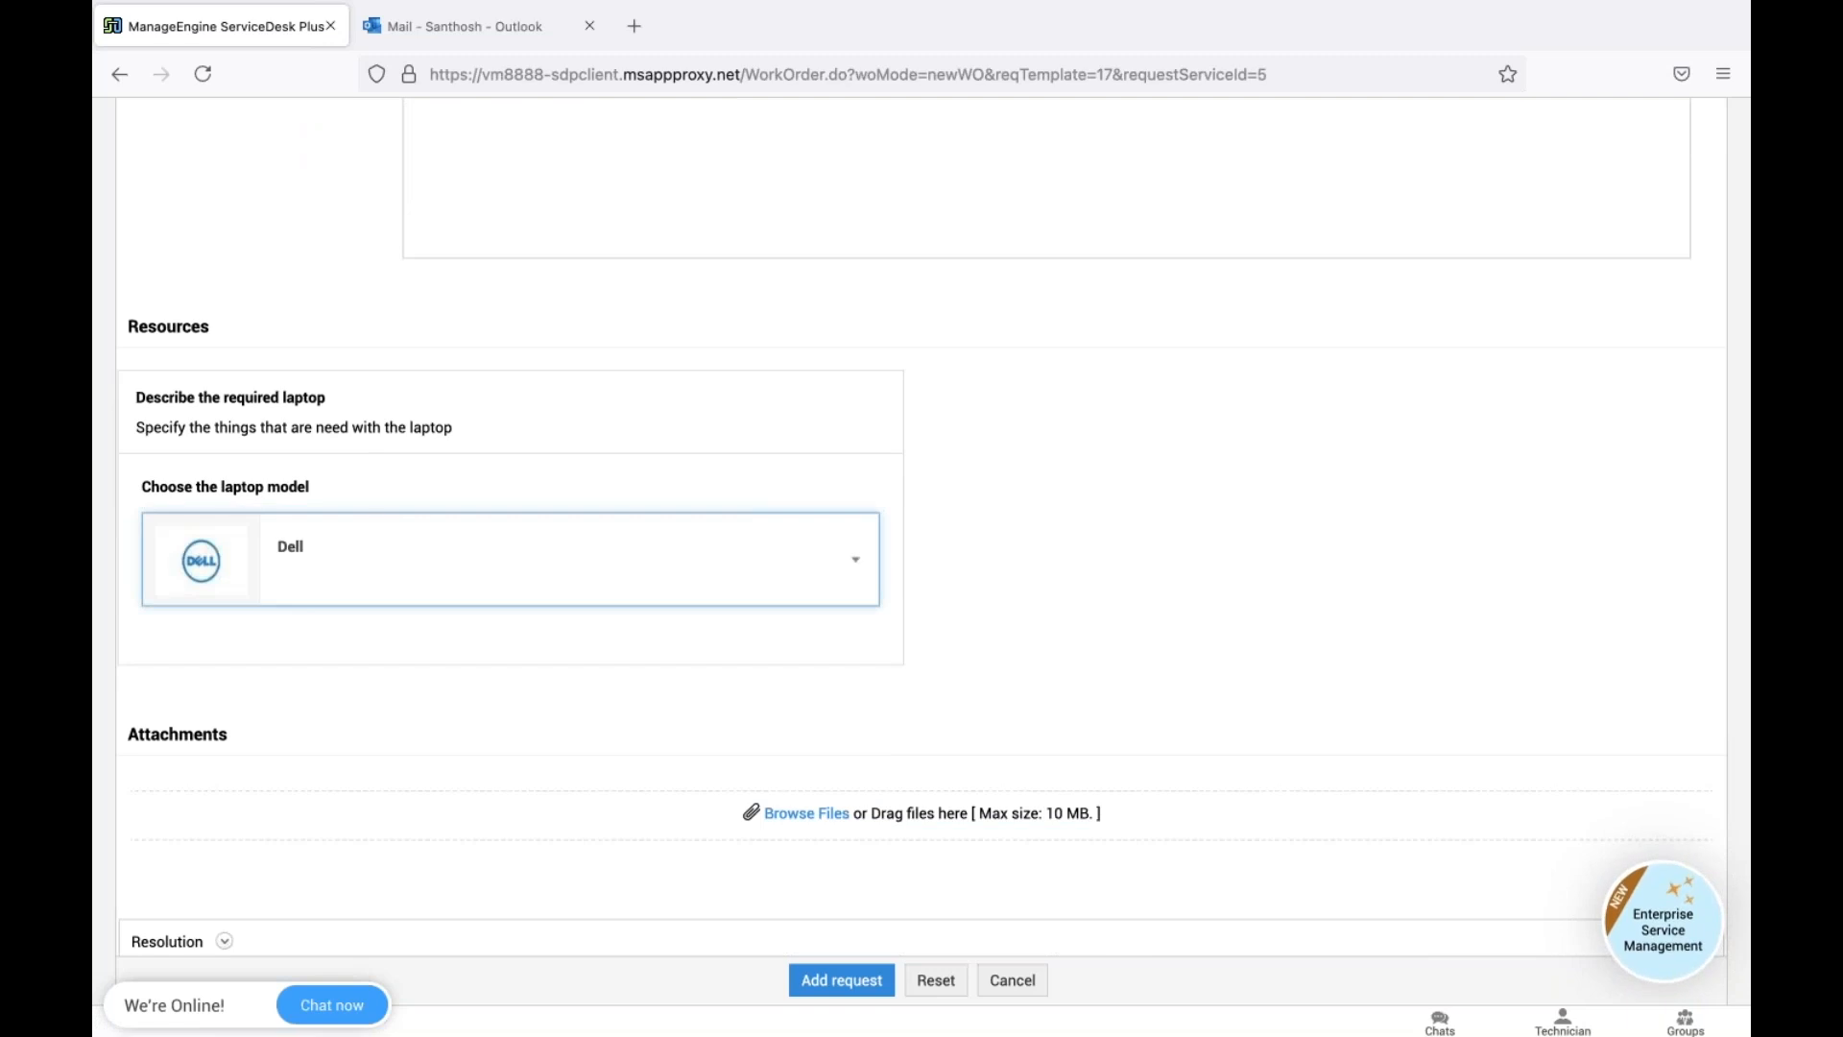
pyautogui.scroll(8, 1104, 556)
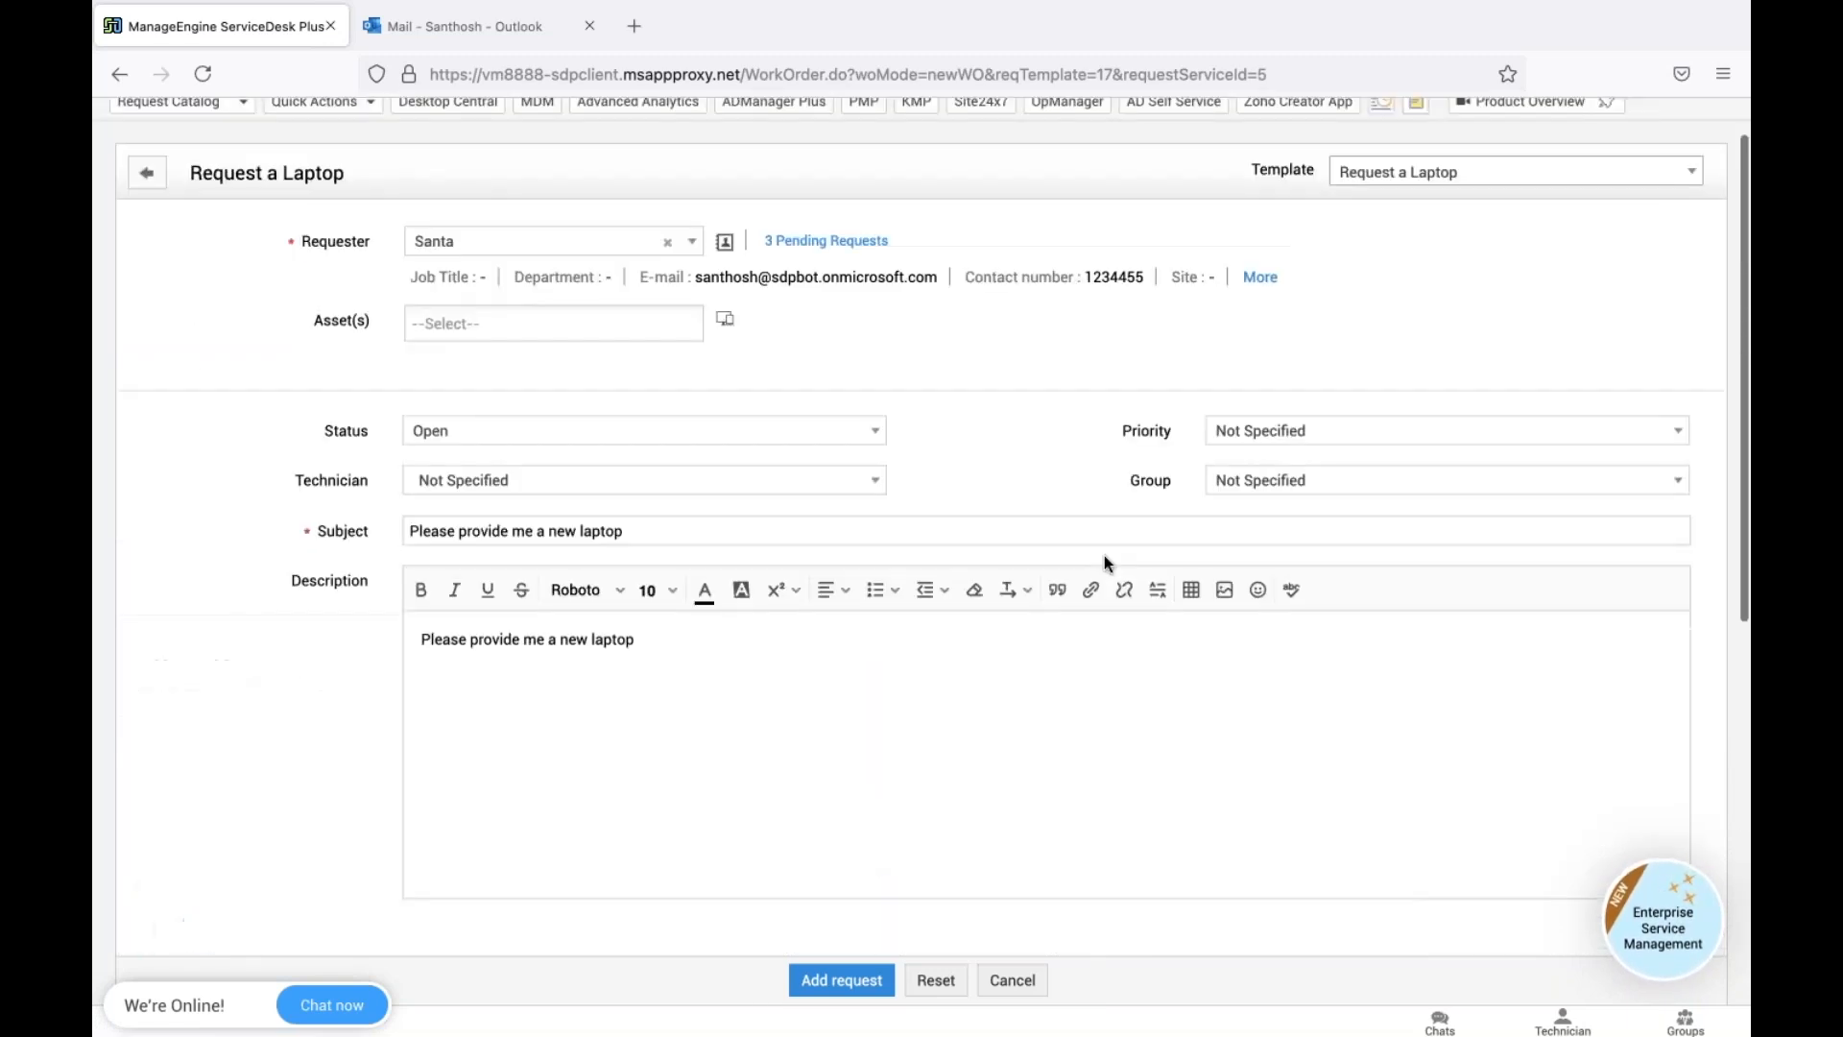
pyautogui.scroll(-1, 1104, 555)
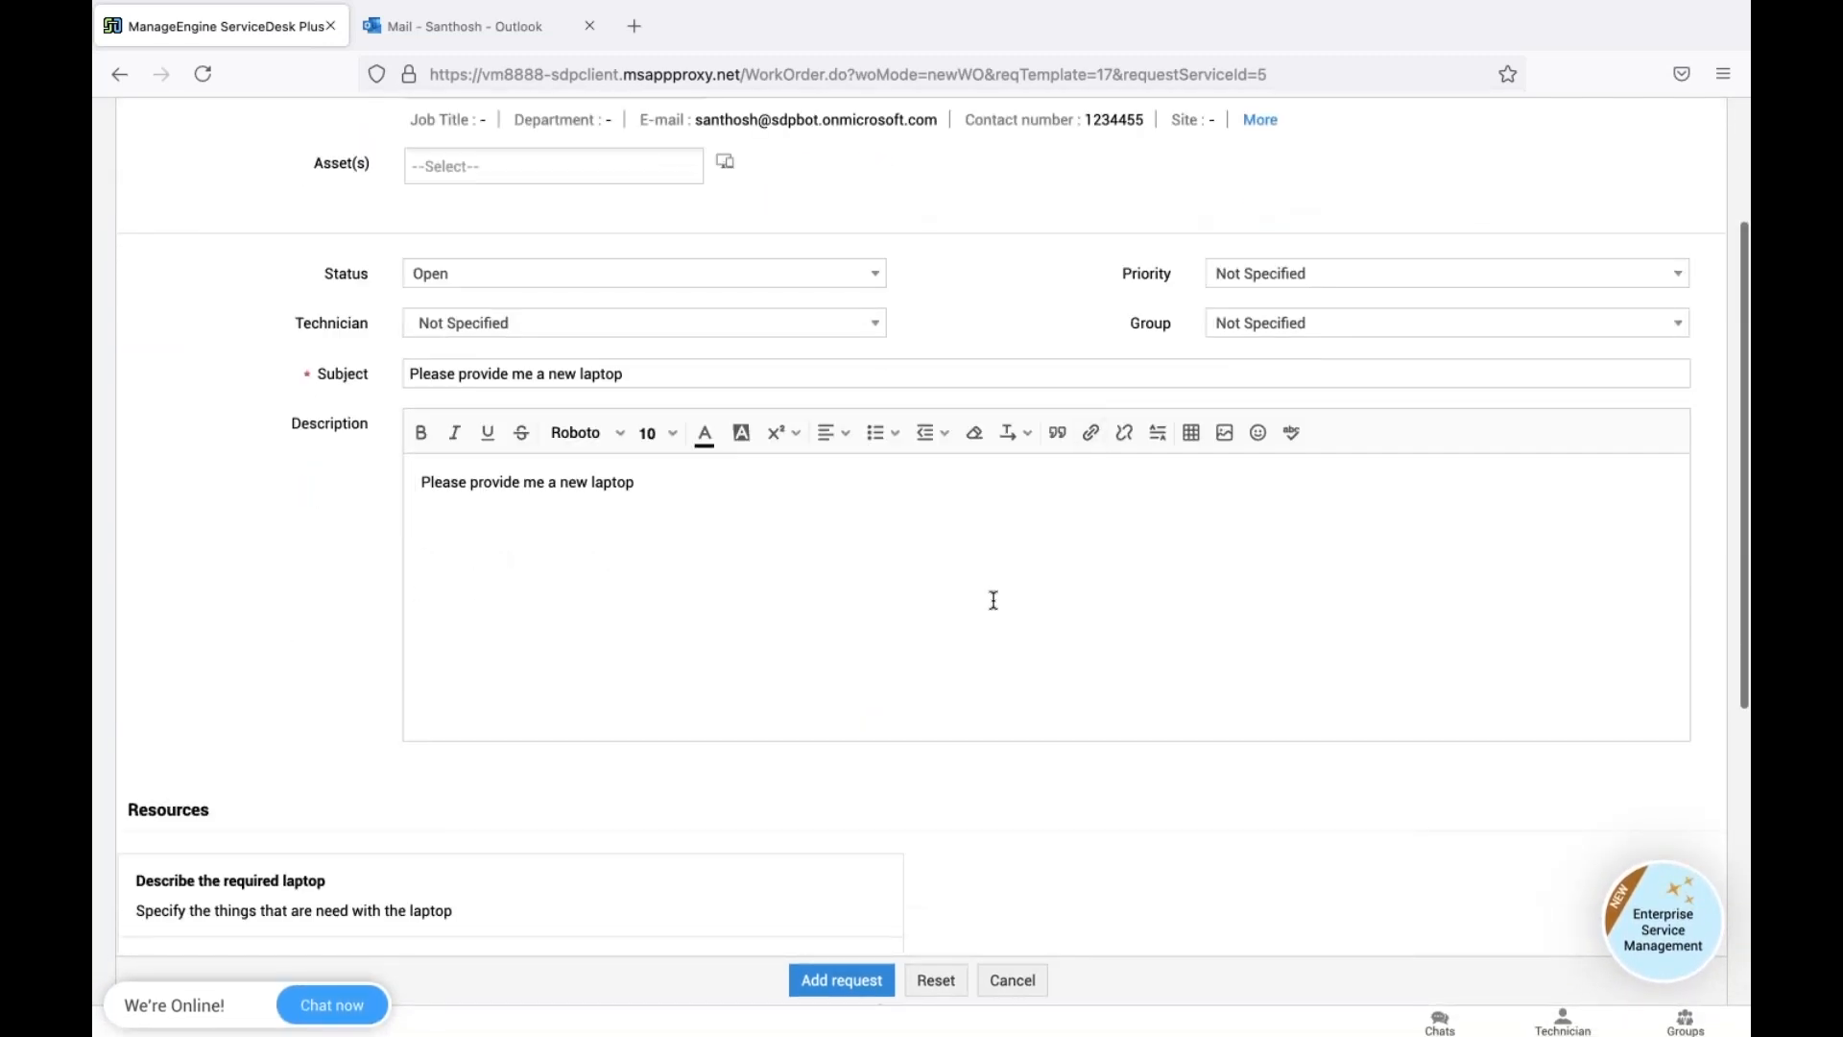
pyautogui.click(859, 981)
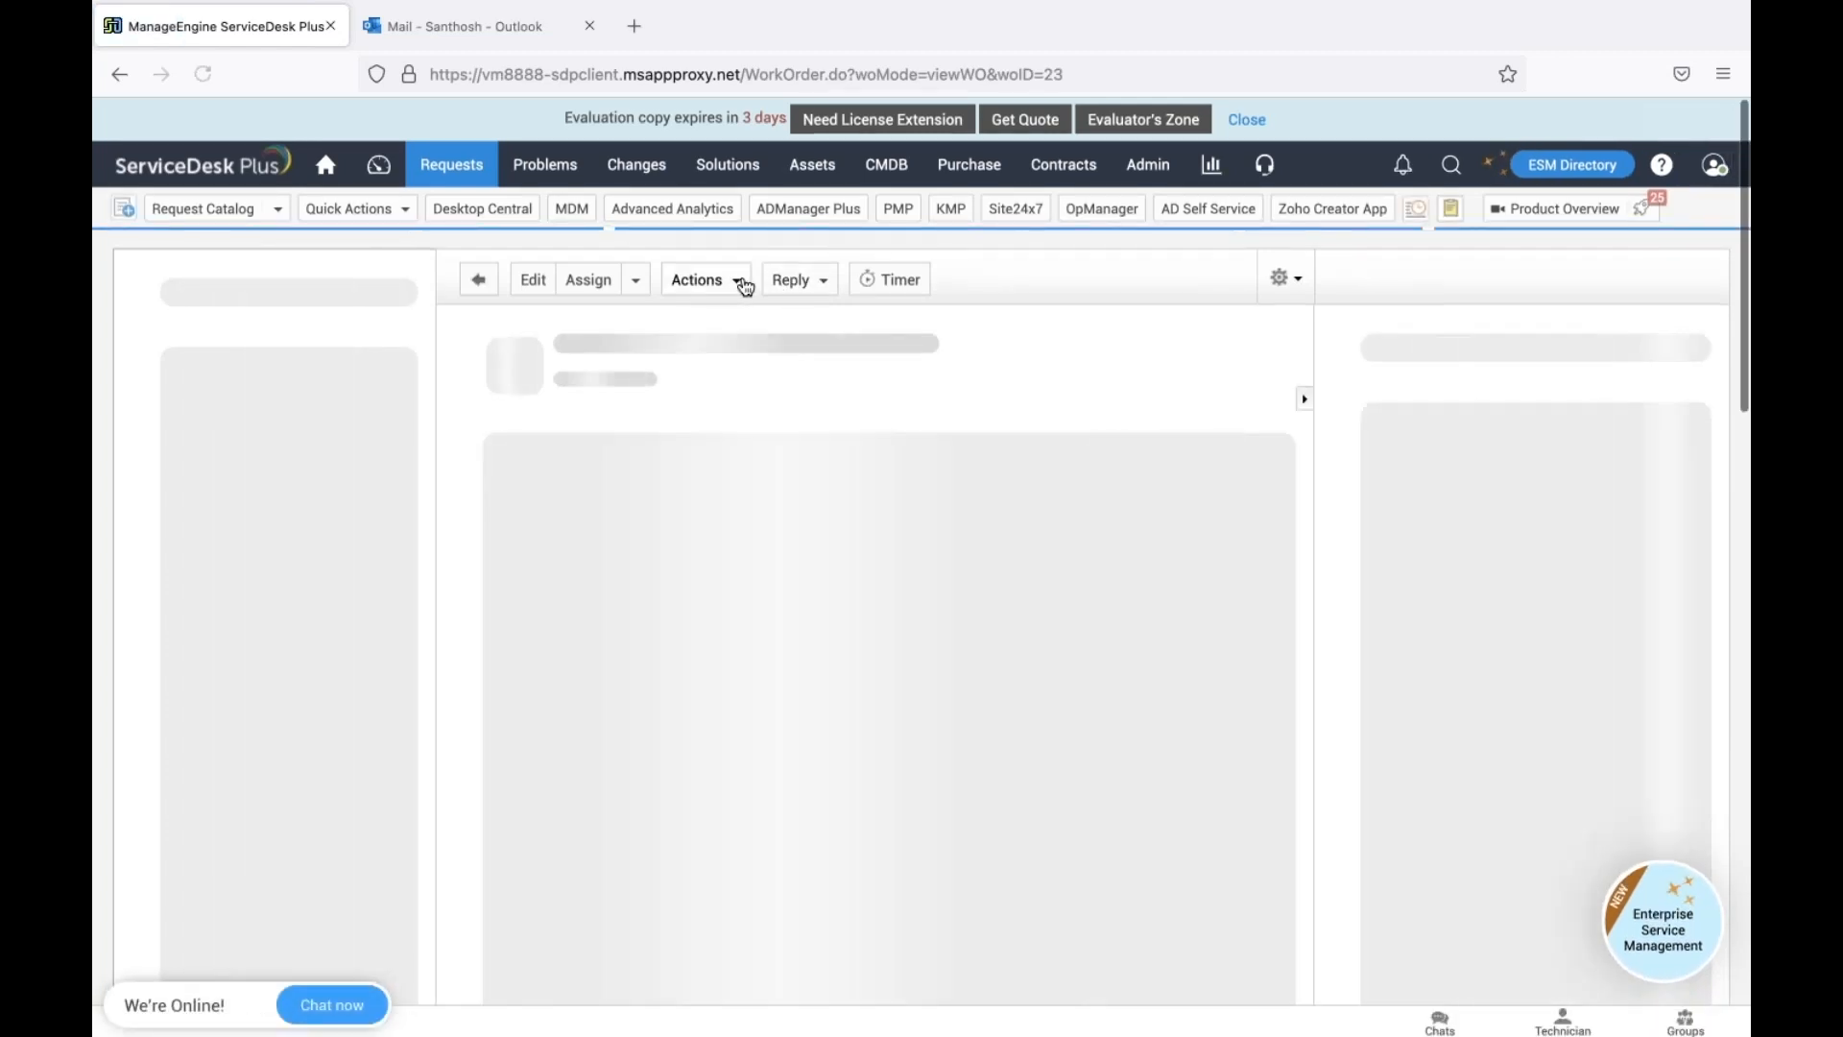
# Submit request #23 for approval to SDP-User1, then switch to the Outlook inbox
pyautogui.click(736, 286)
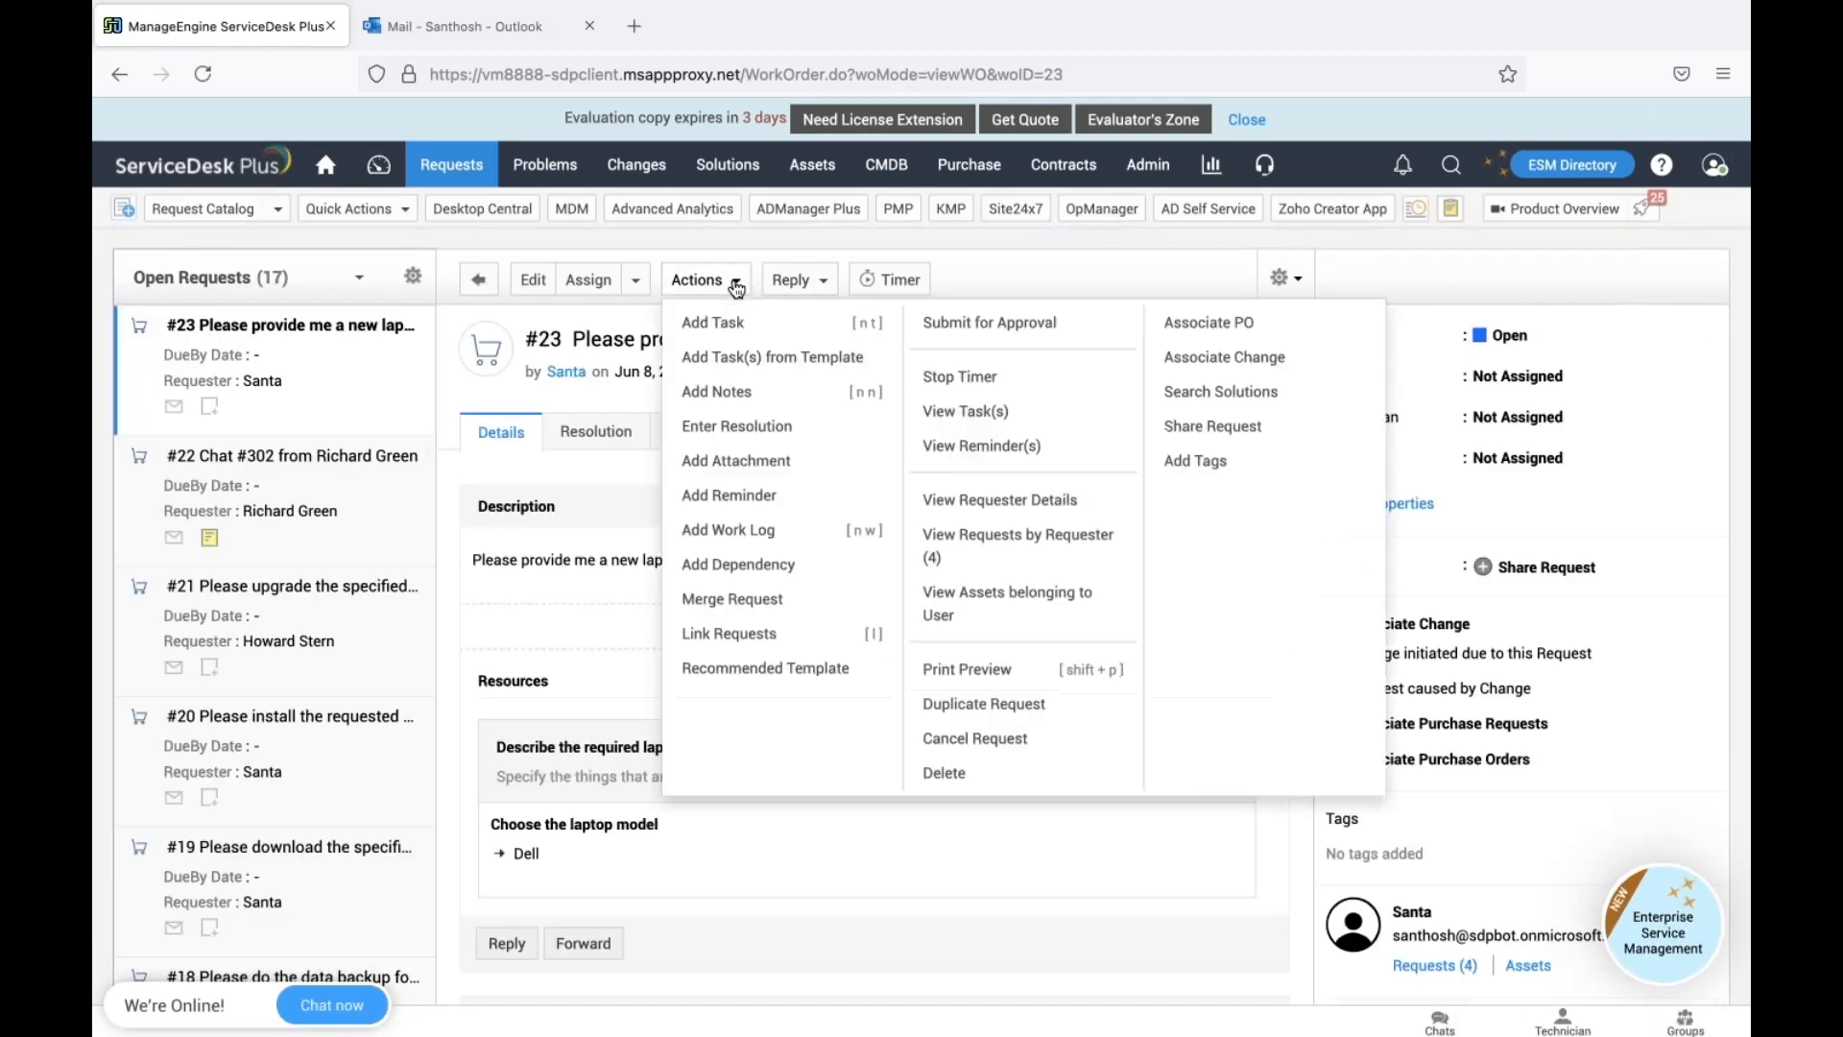
pyautogui.click(1013, 325)
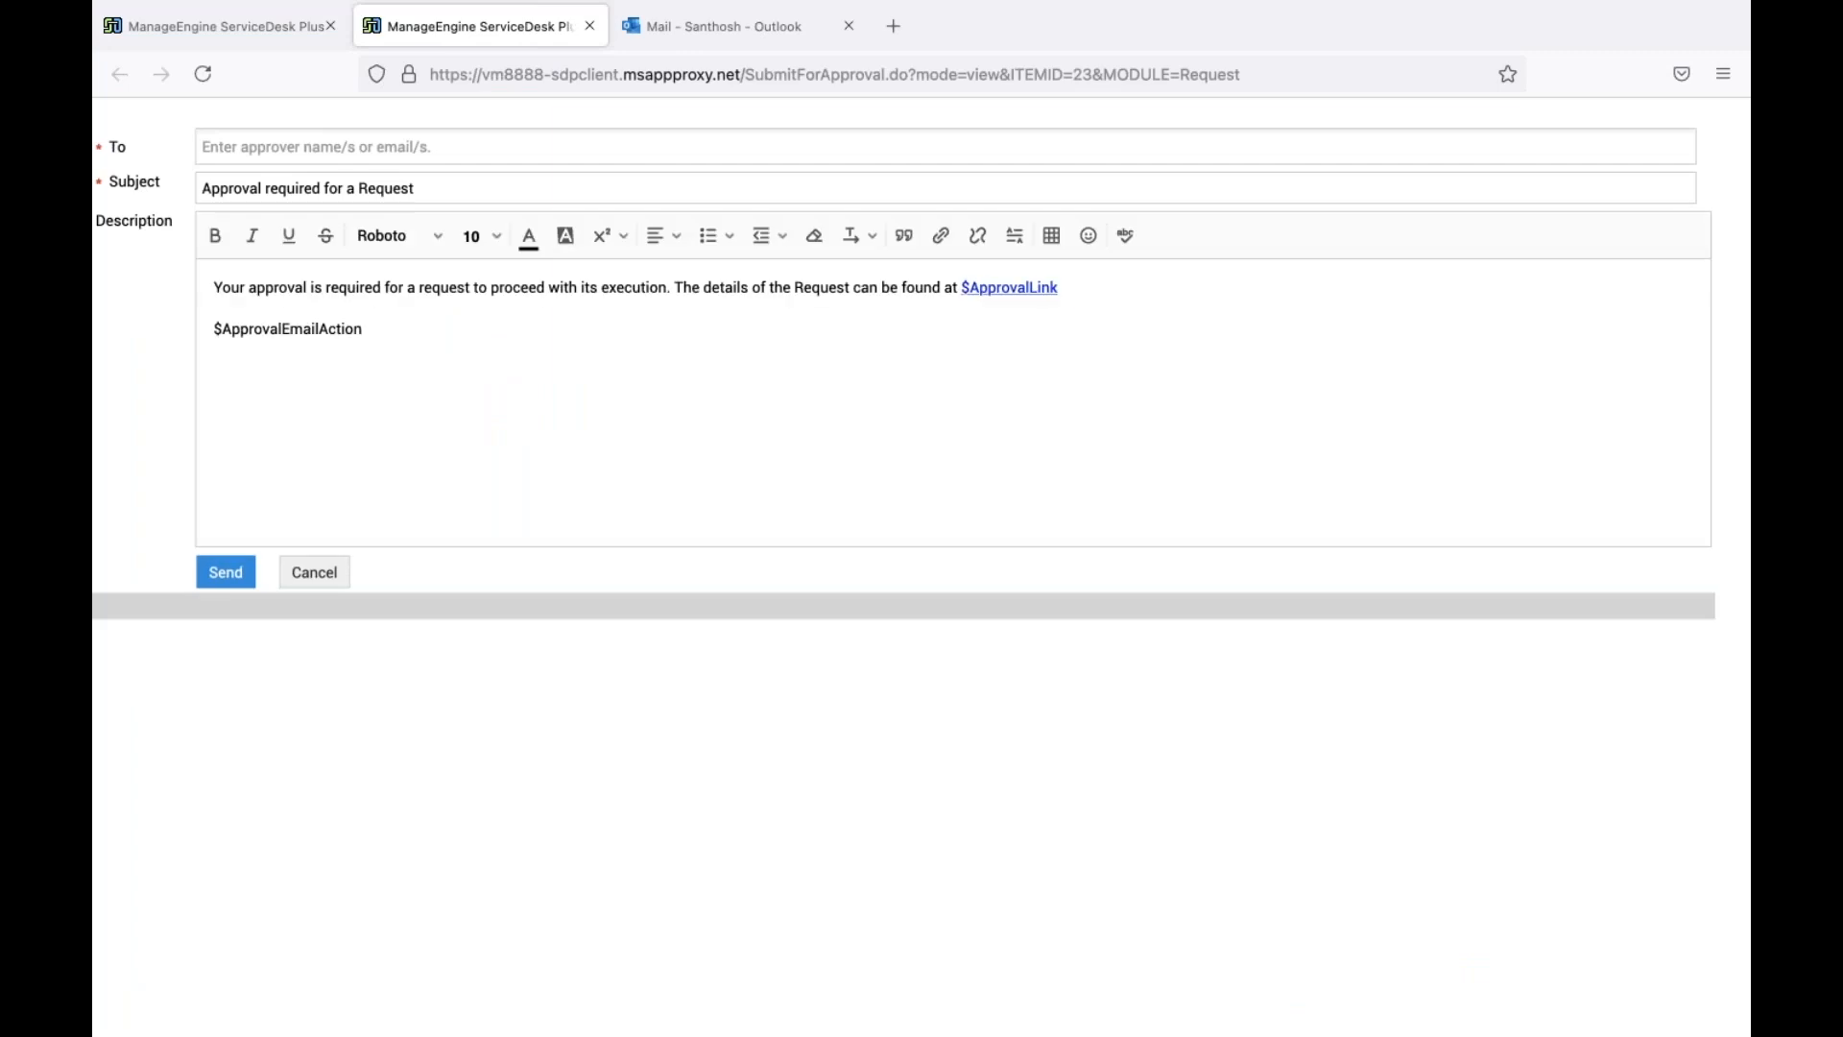
pyautogui.click(481, 144)
pyautogui.write('user')
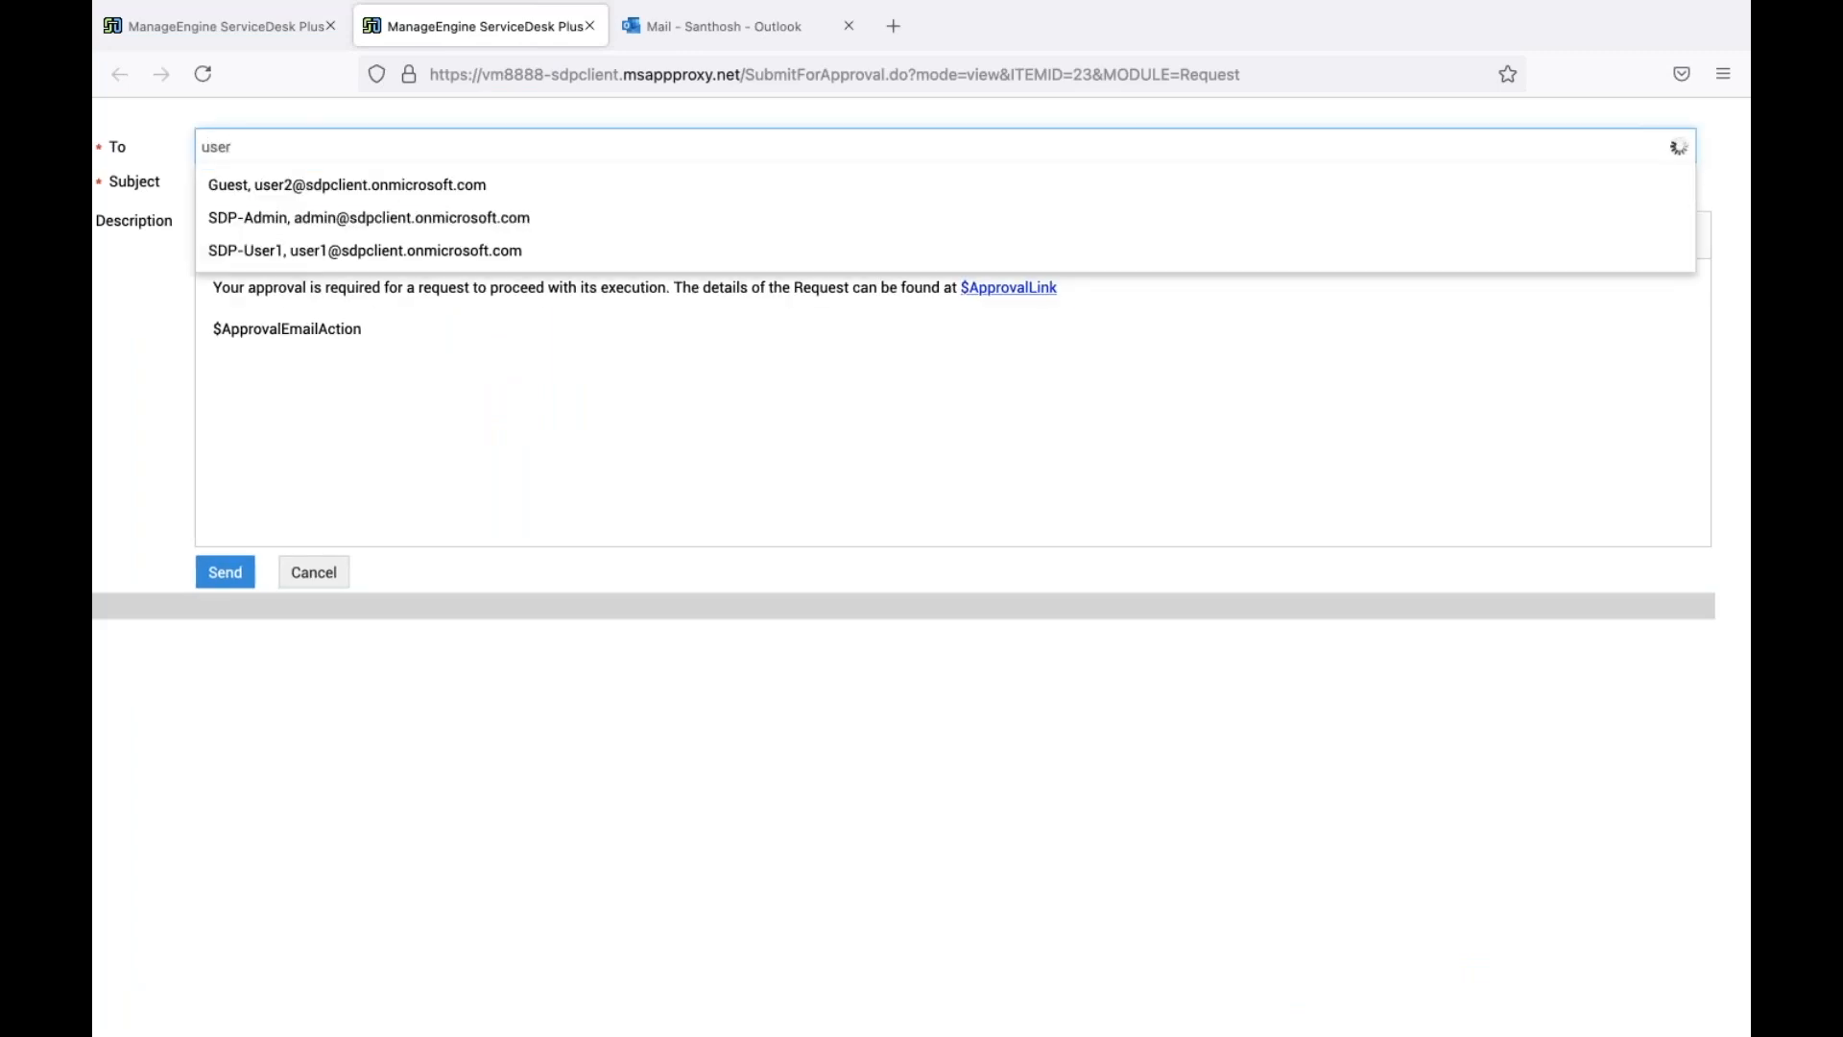
pyautogui.click(382, 219)
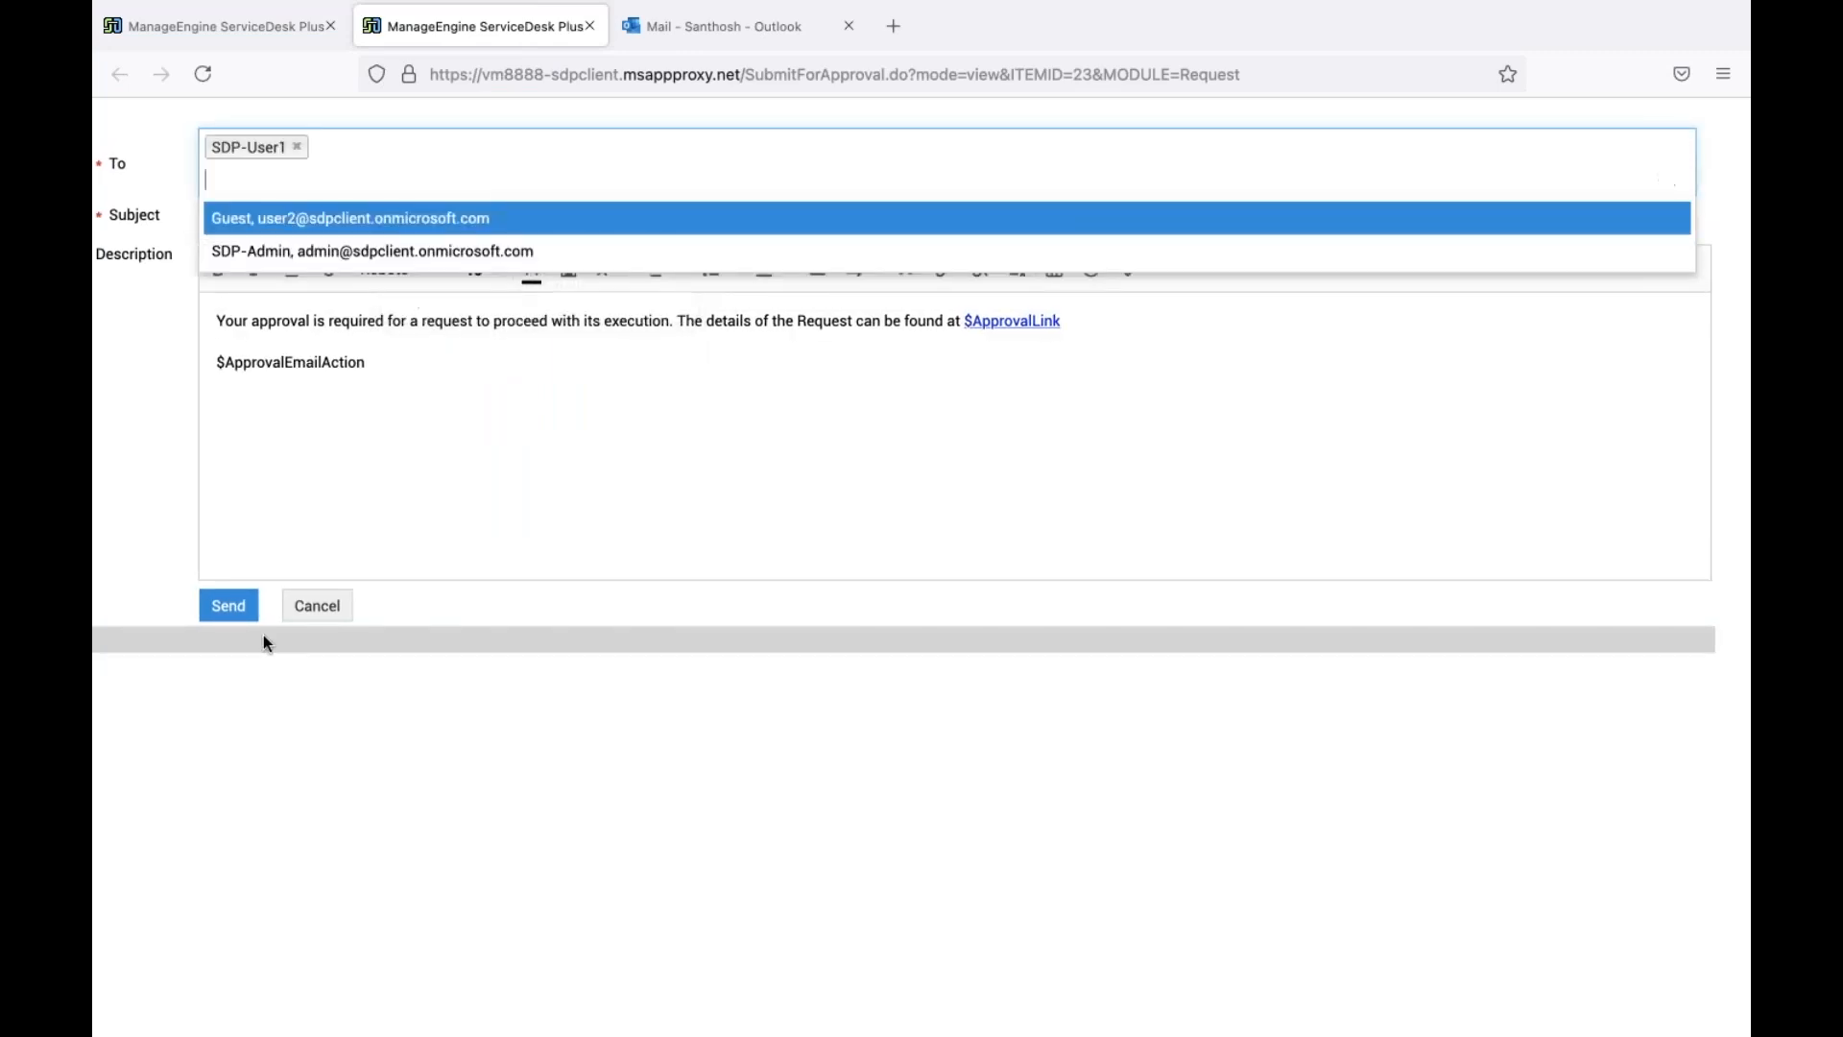
pyautogui.click(241, 606)
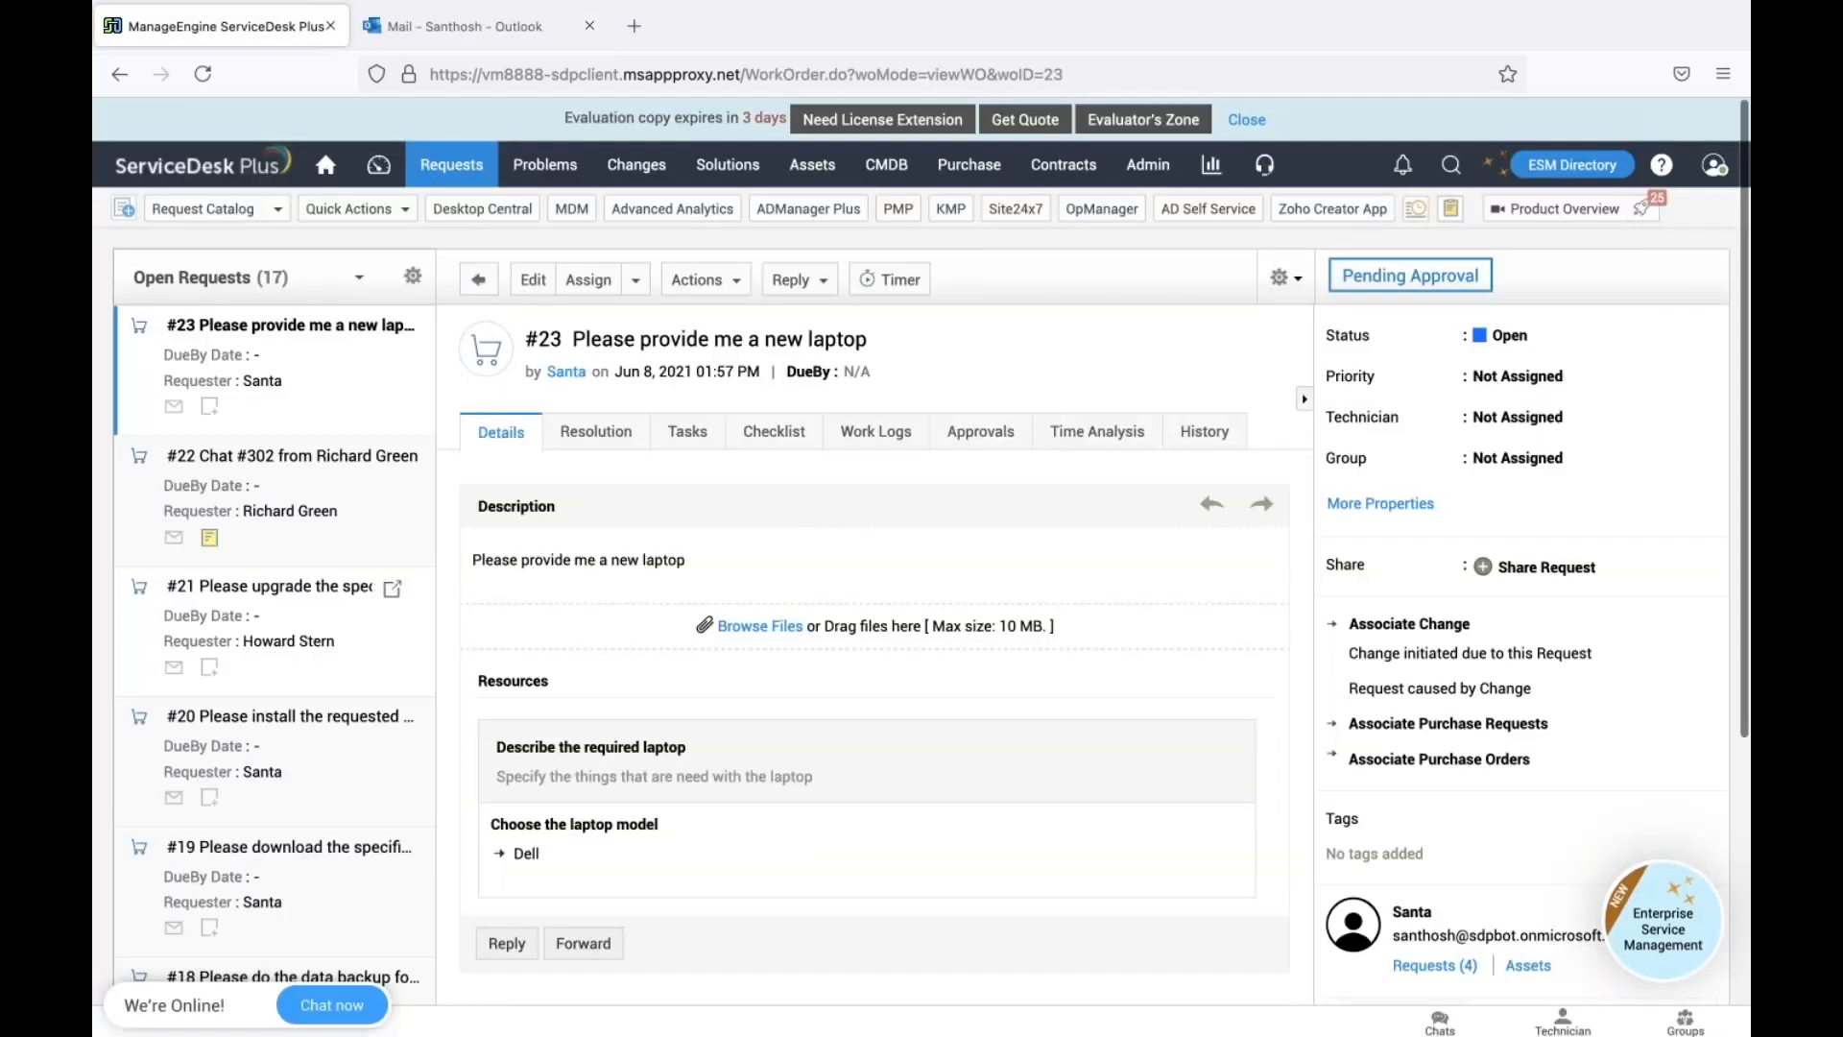
pyautogui.click(453, 26)
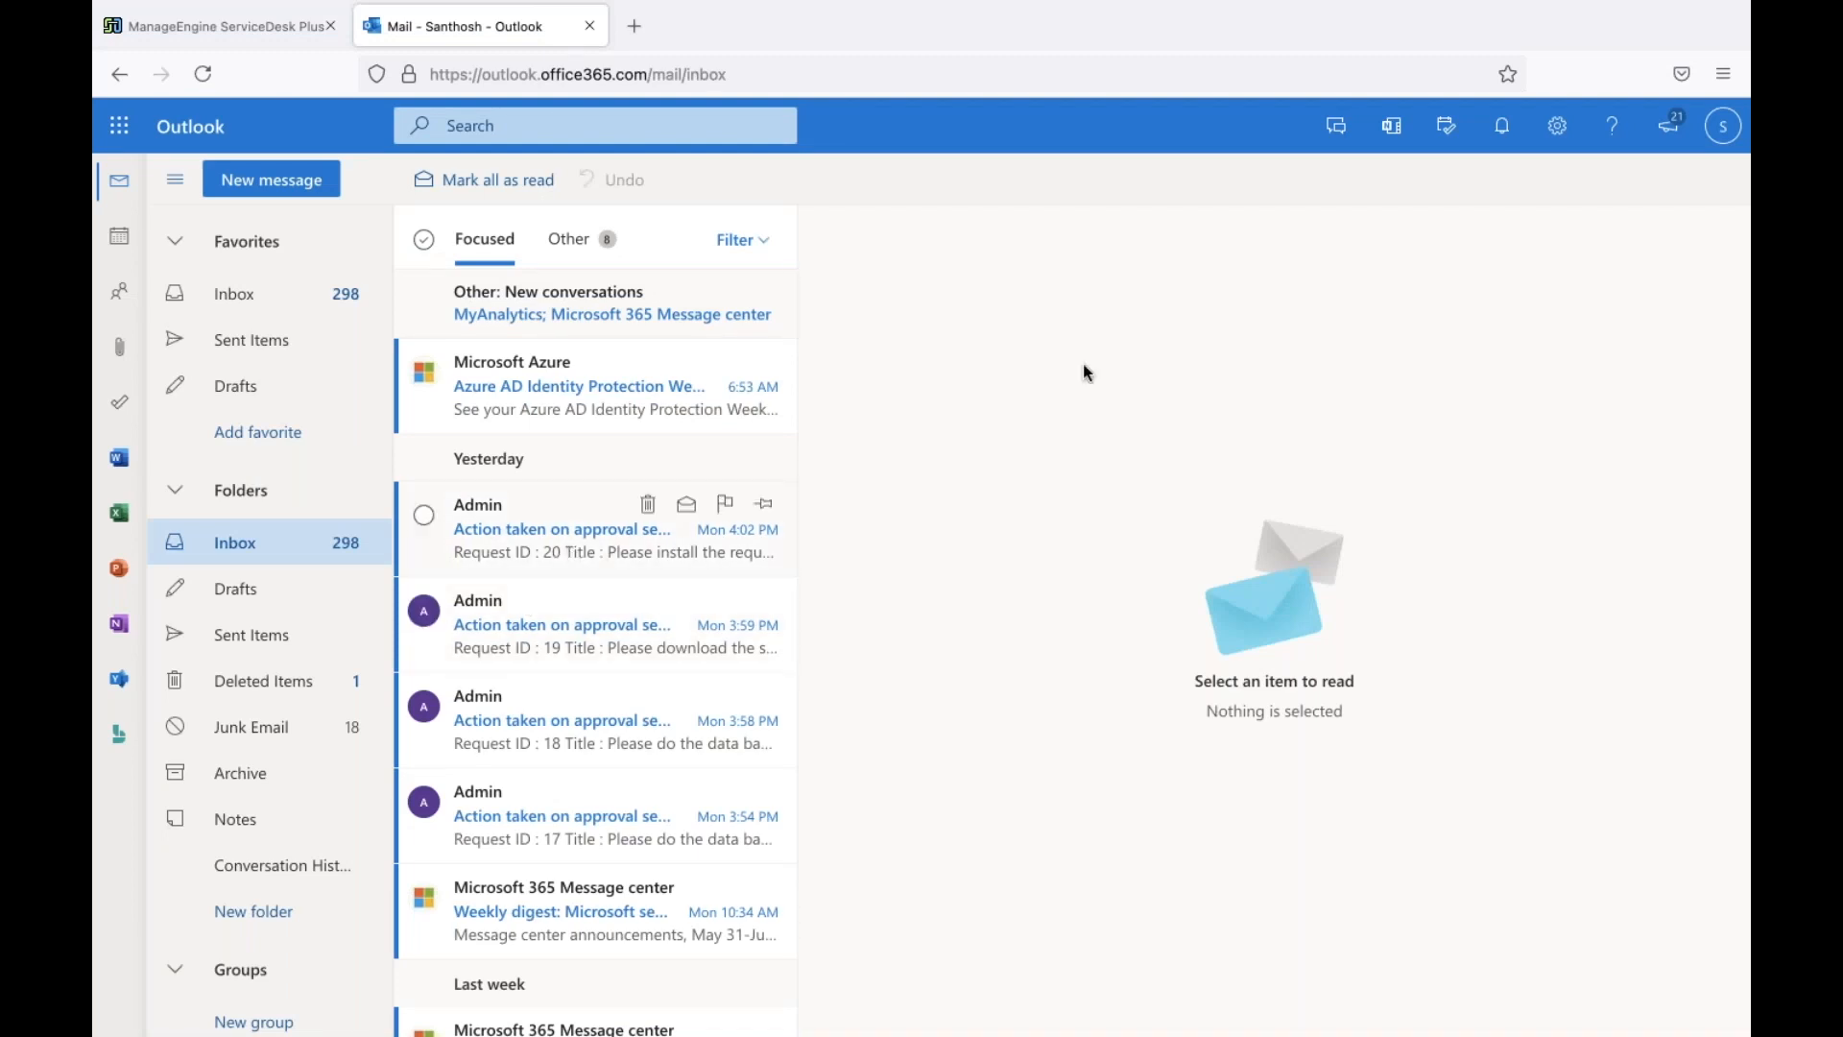
# Sign out of the current Outlook account and go to outlook.com
pyautogui.click(1725, 133)
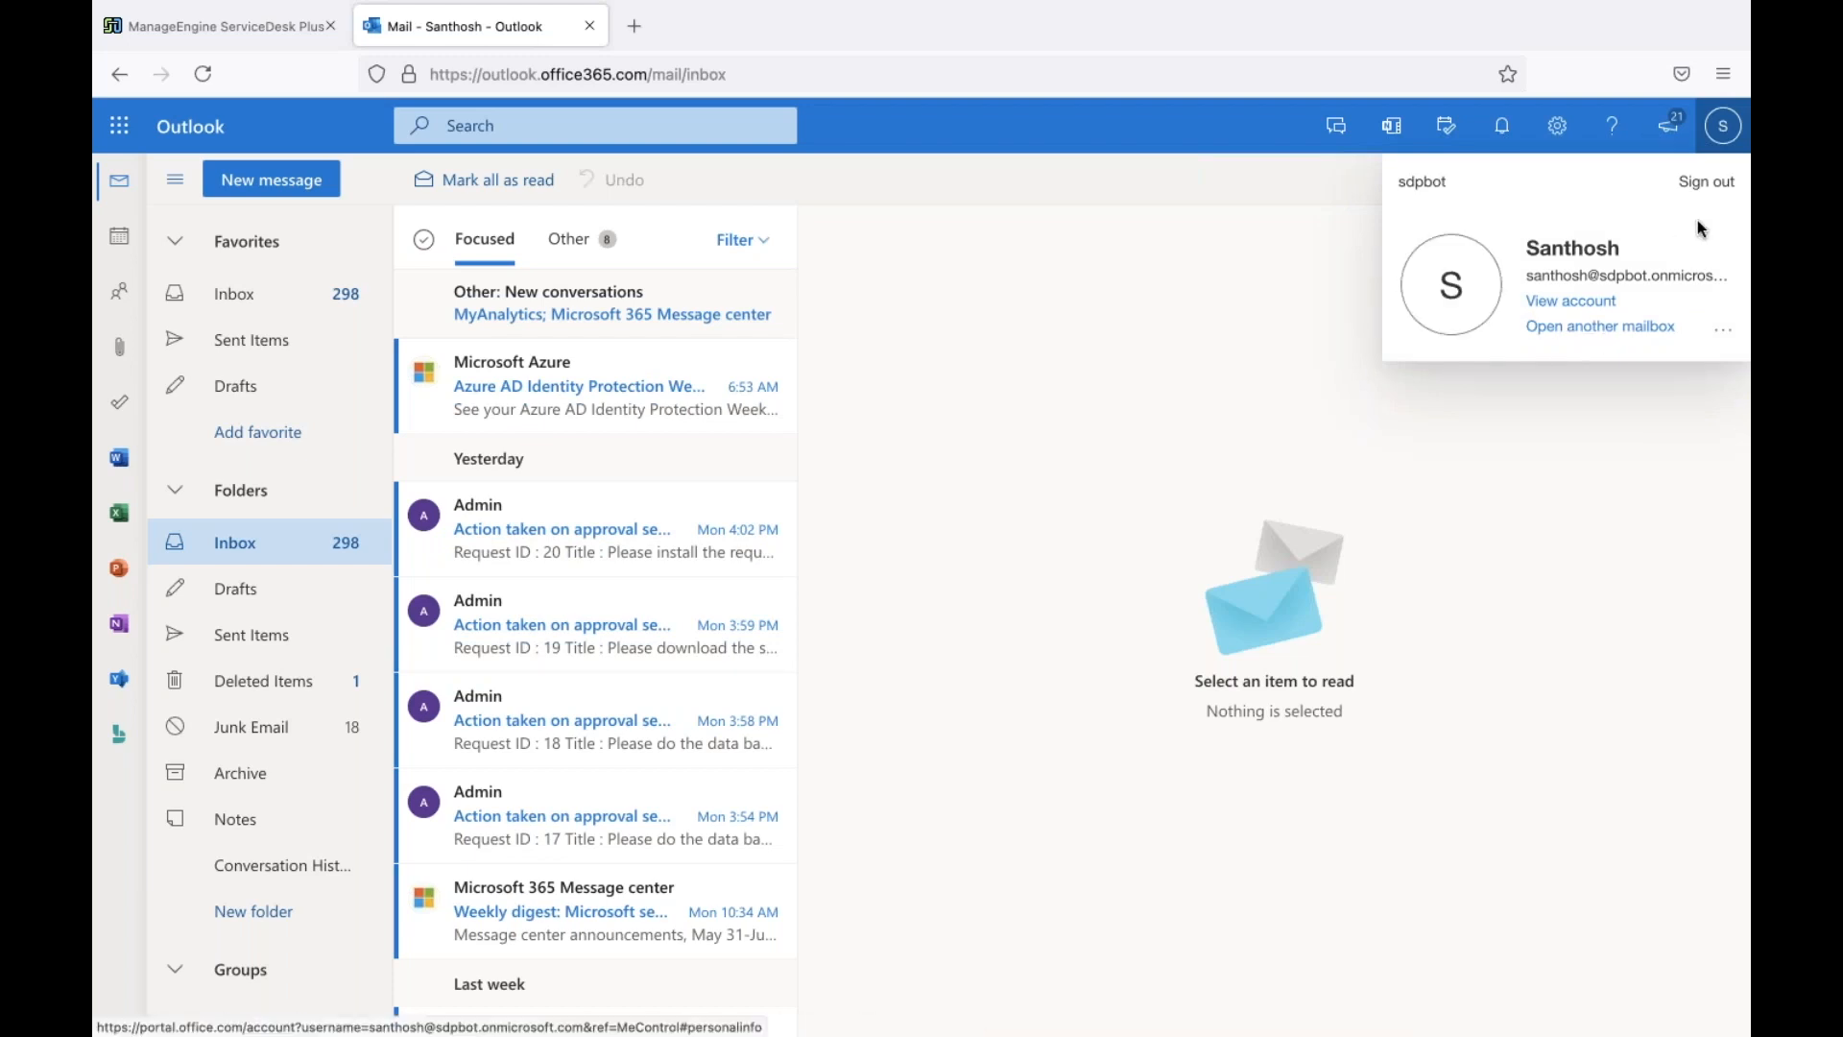
pyautogui.click(1715, 182)
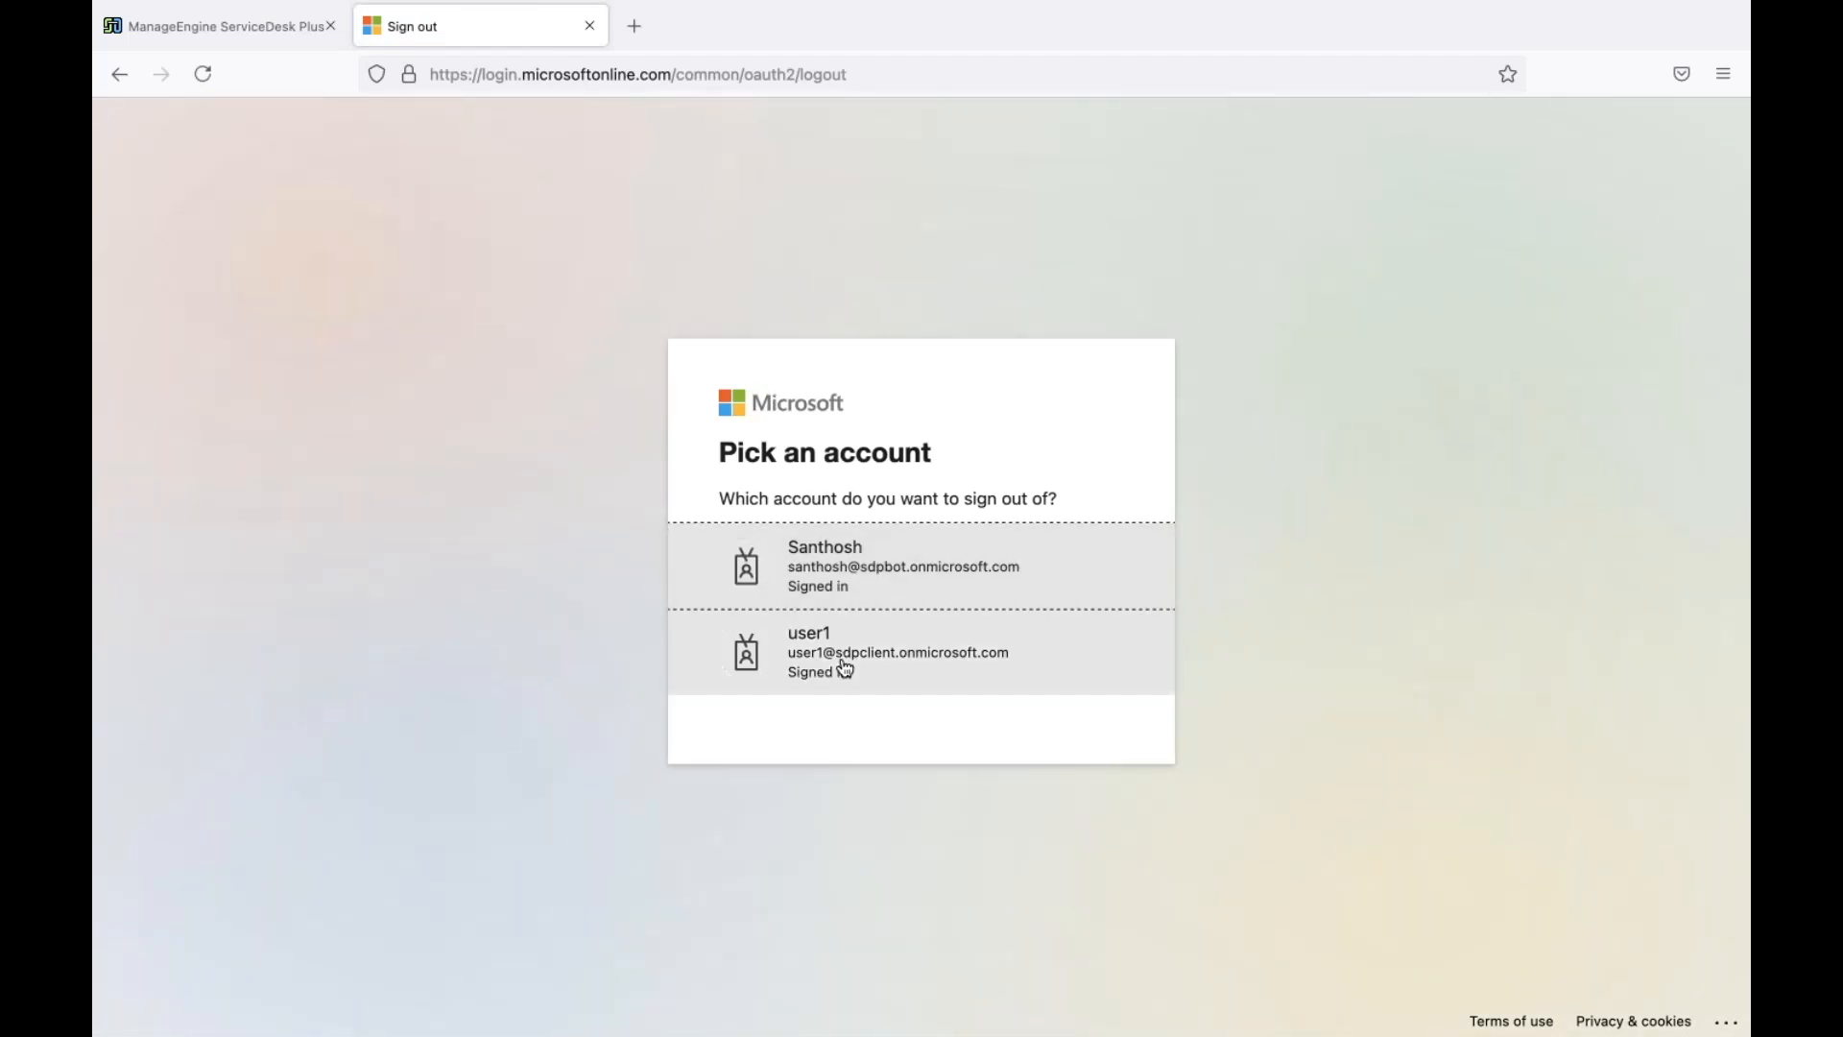
pyautogui.click(845, 669)
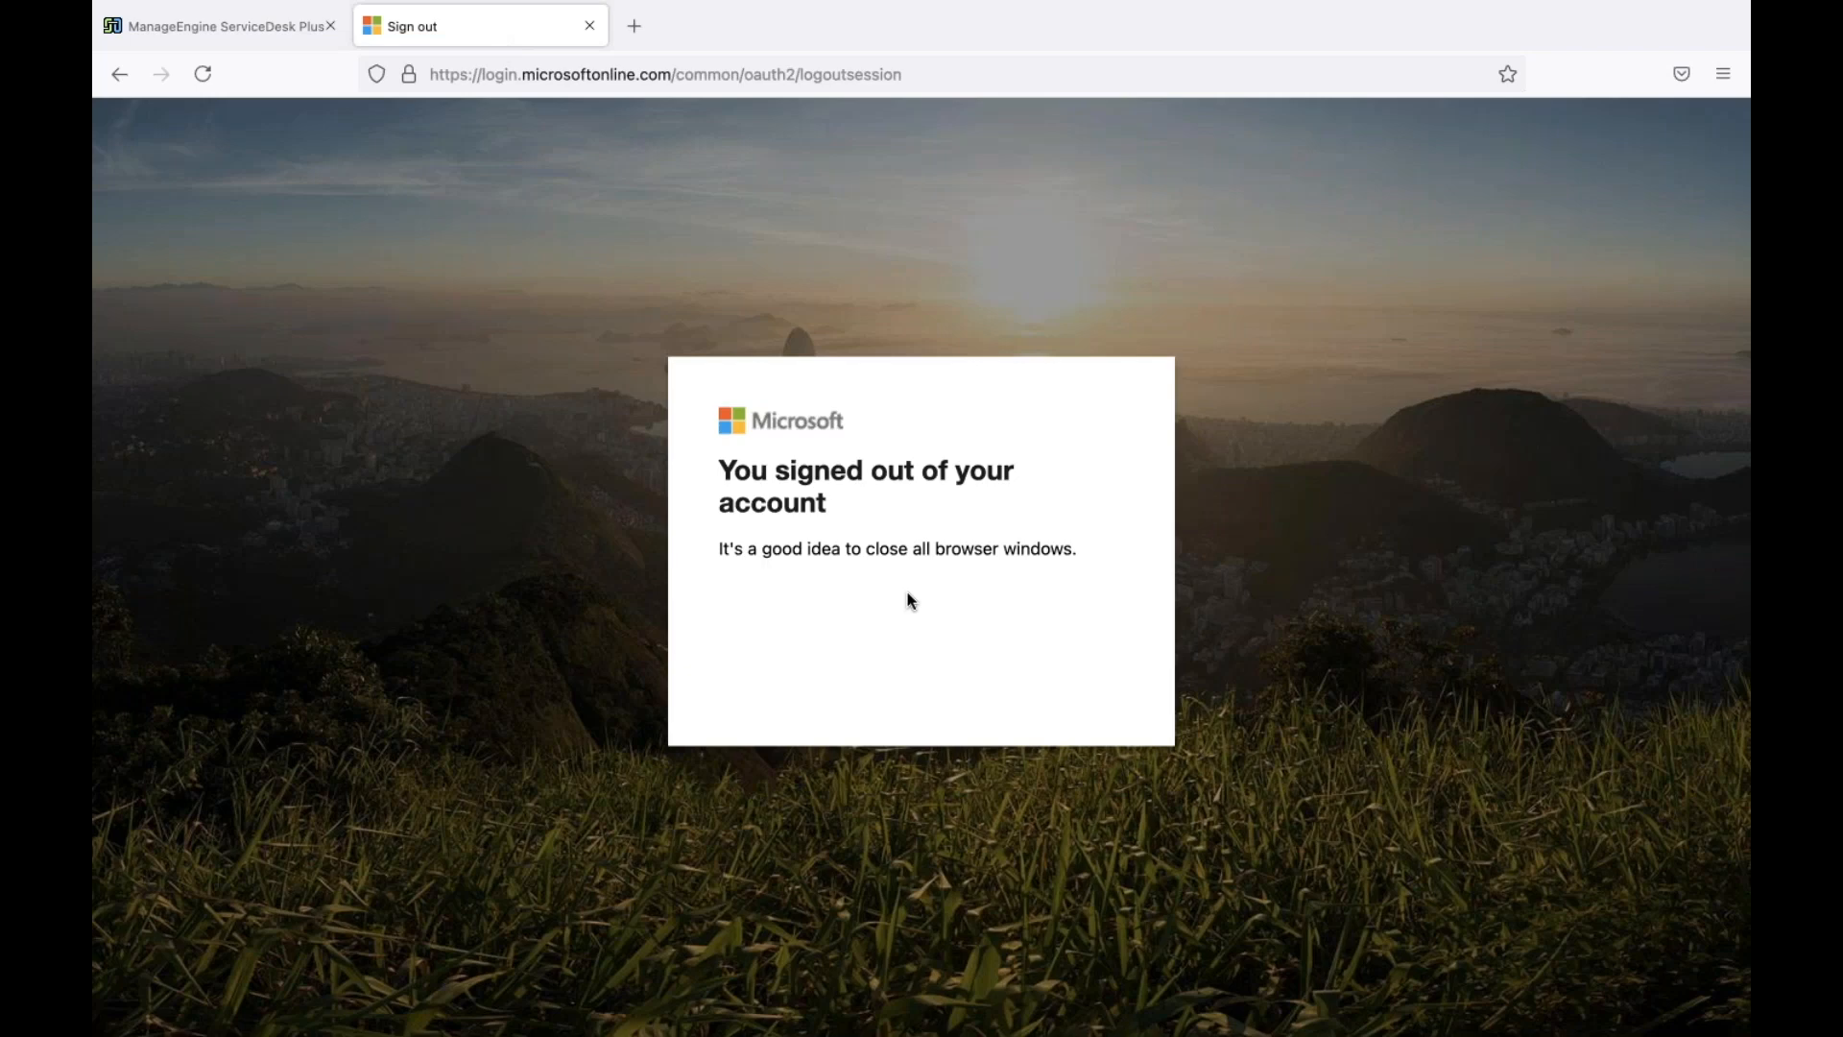
pyautogui.click(608, 79)
pyautogui.write('outloo')
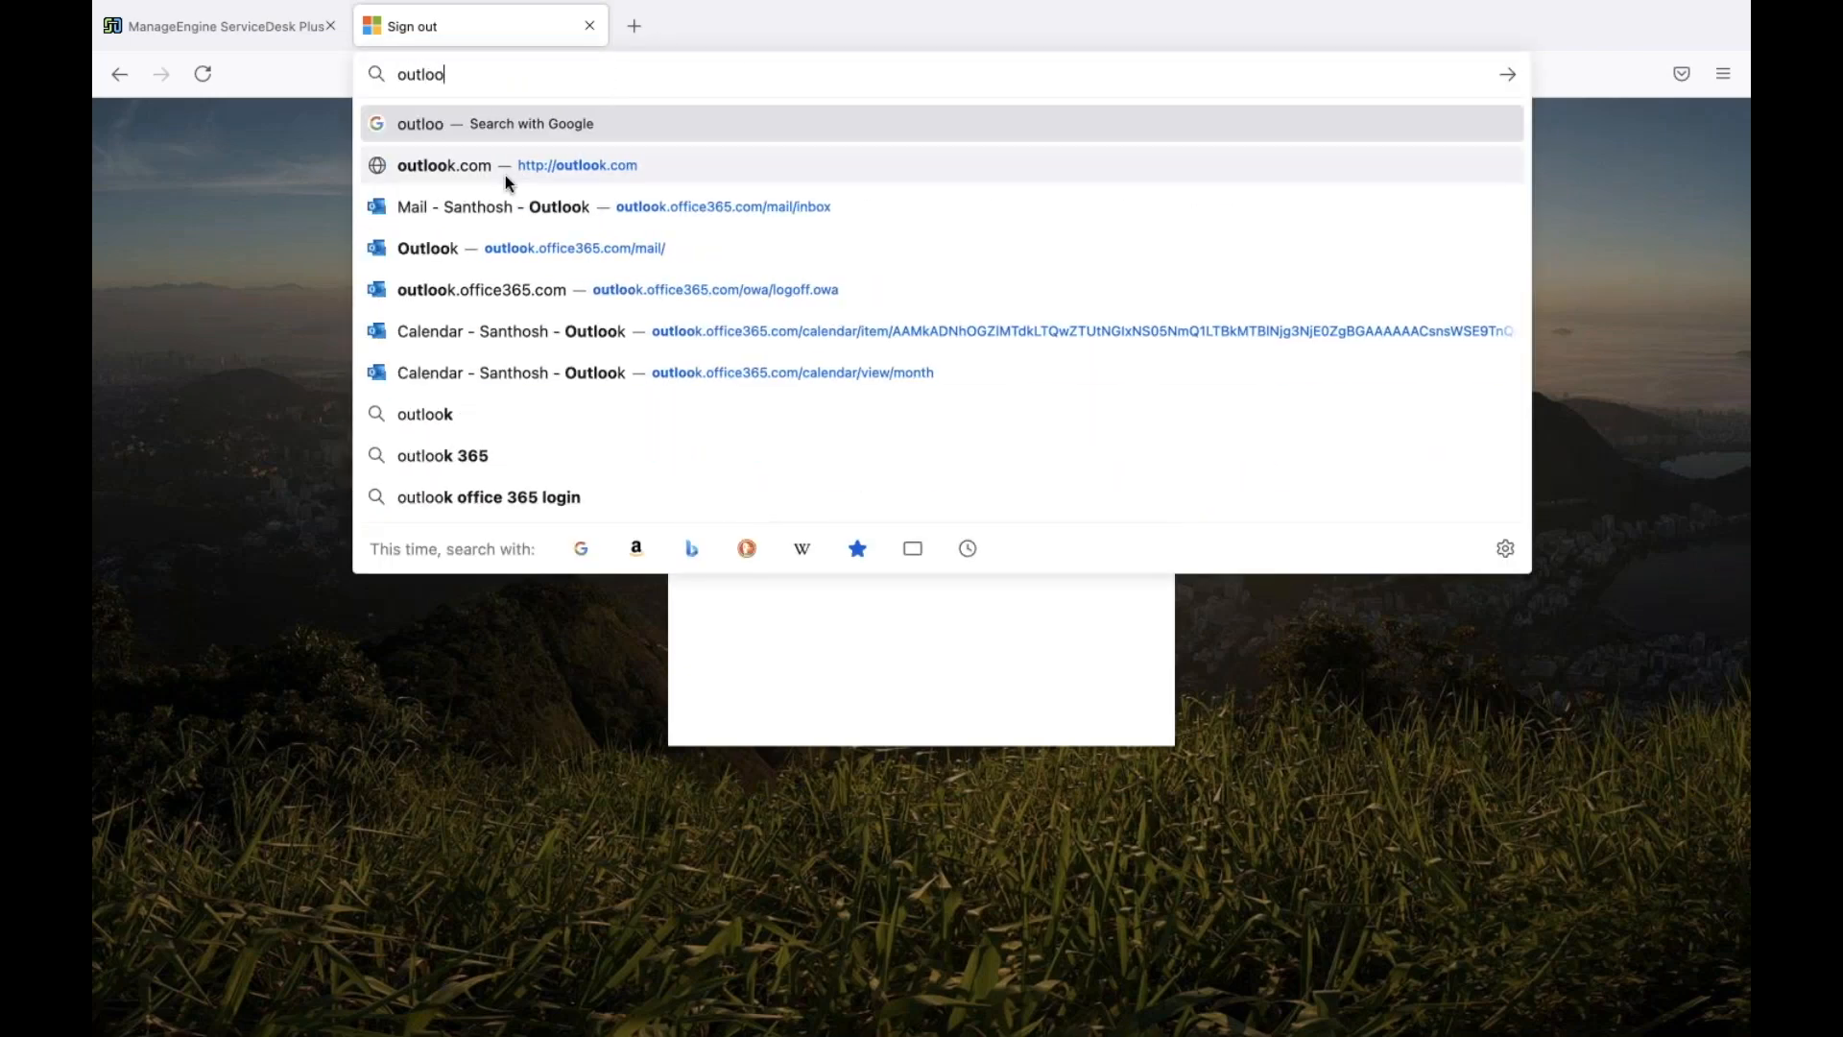
pyautogui.click(507, 172)
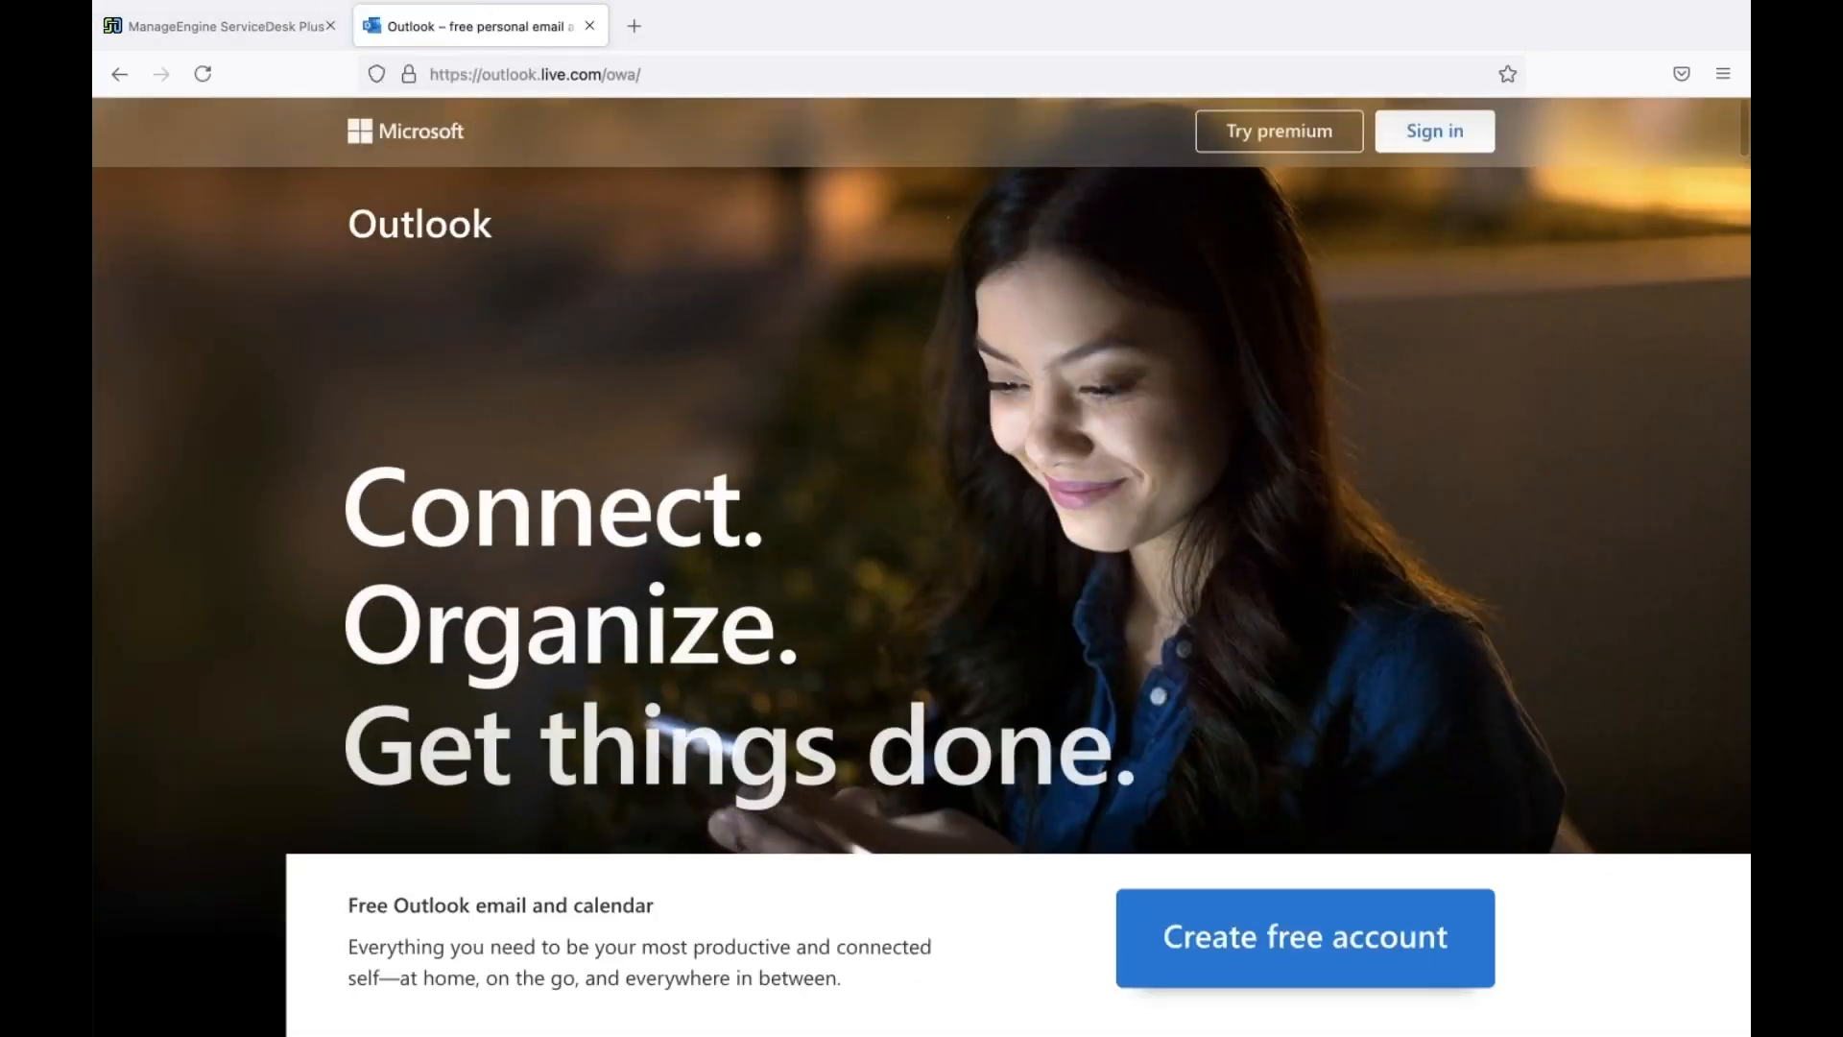
# Sign in to Outlook with the test user's e-mail address and password
pyautogui.click(1465, 138)
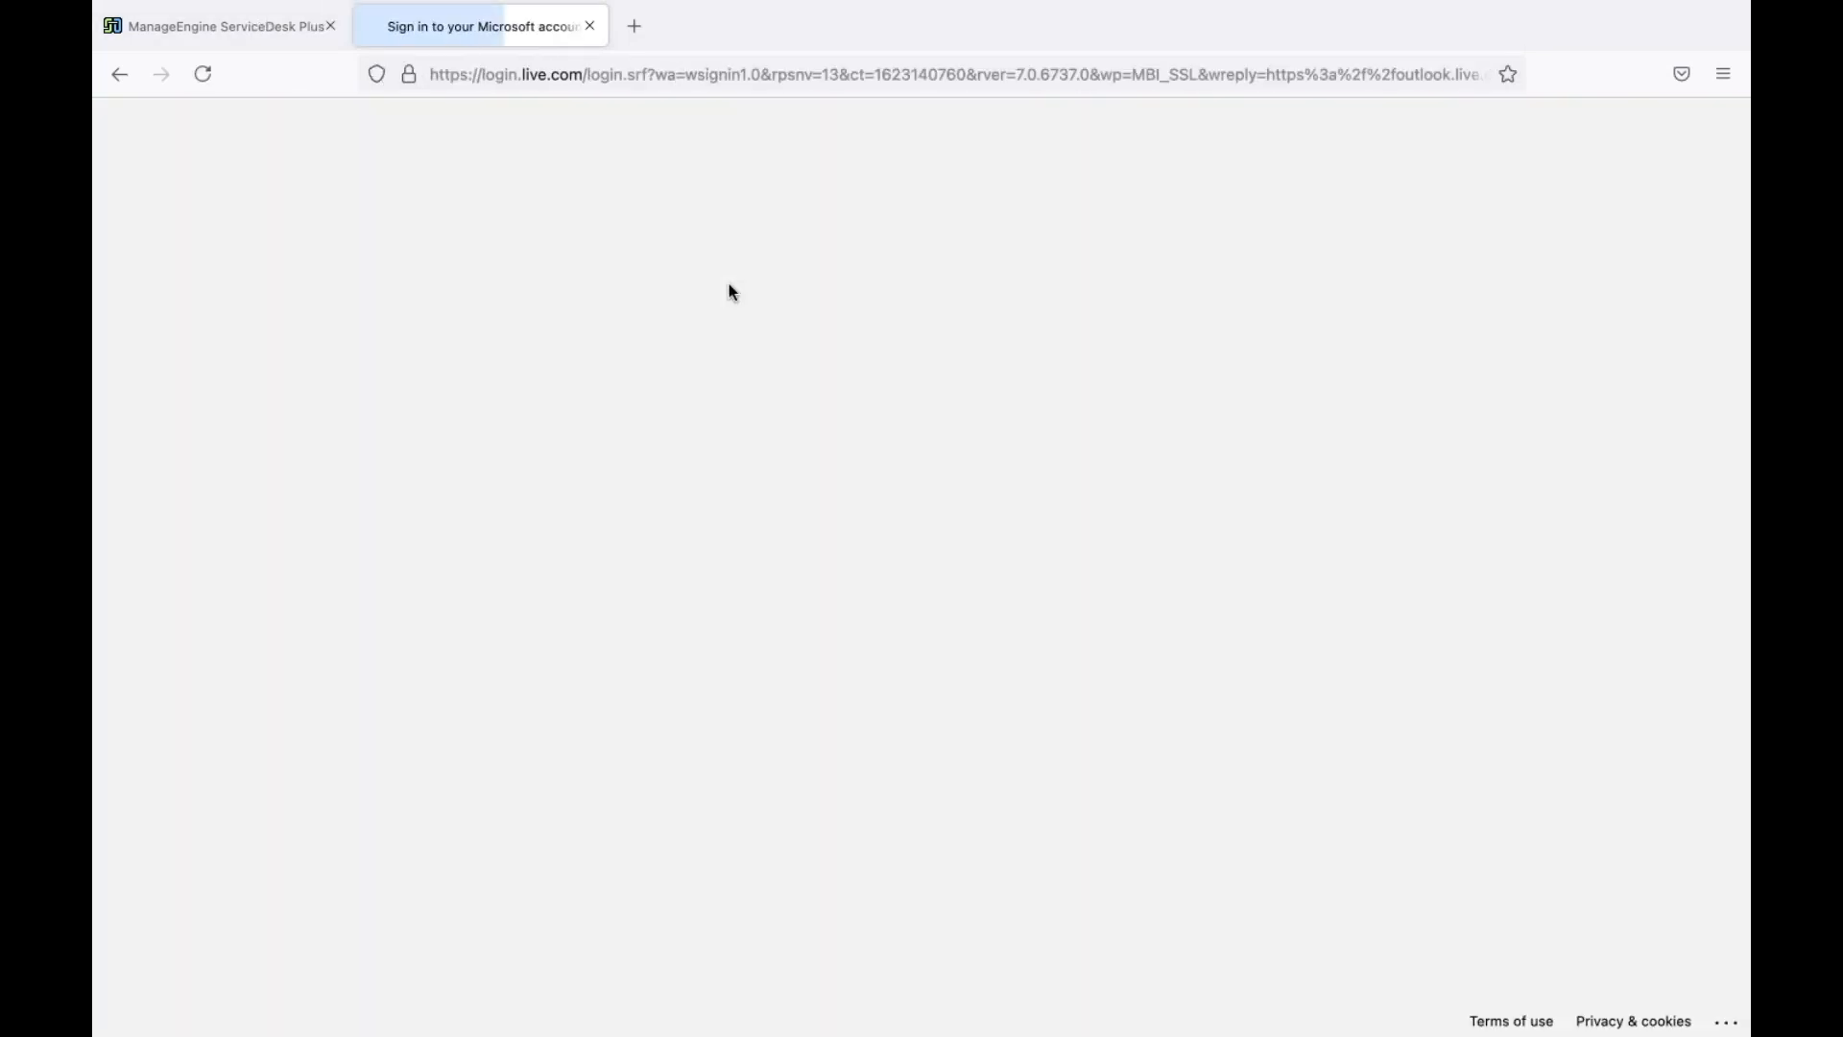
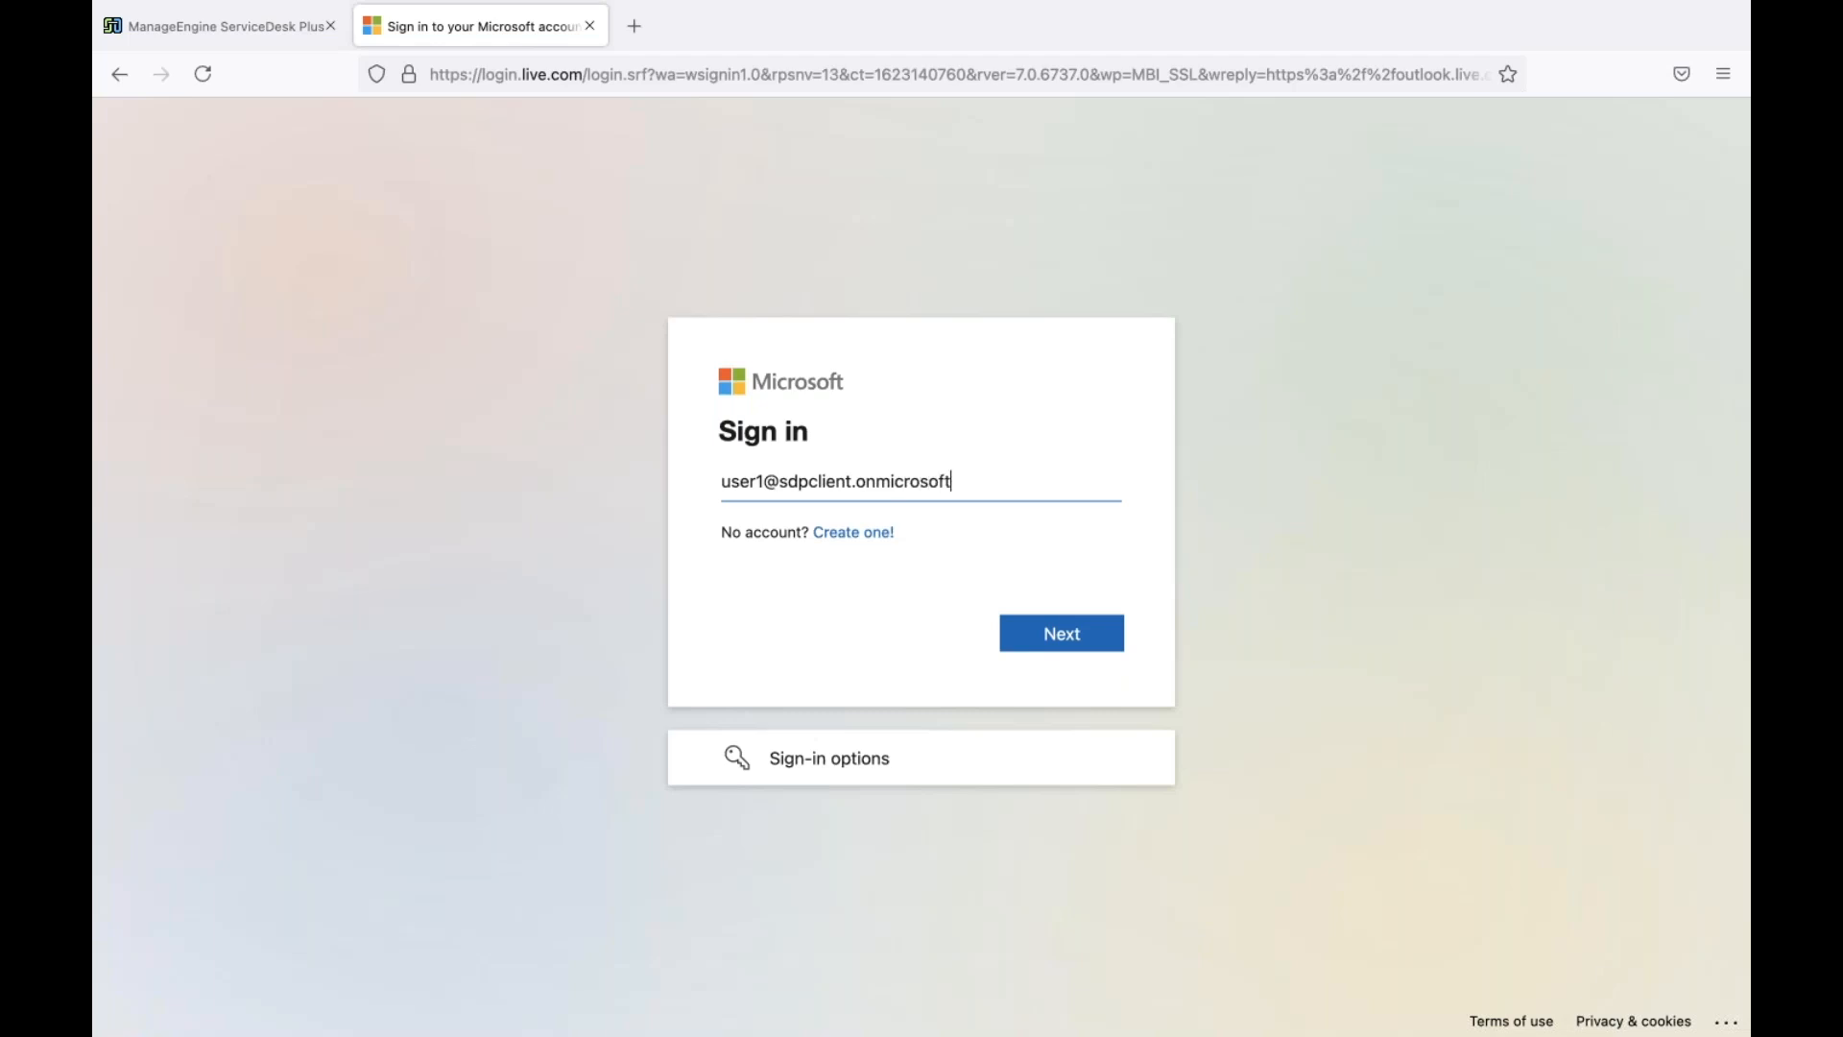
pyautogui.press('Return')
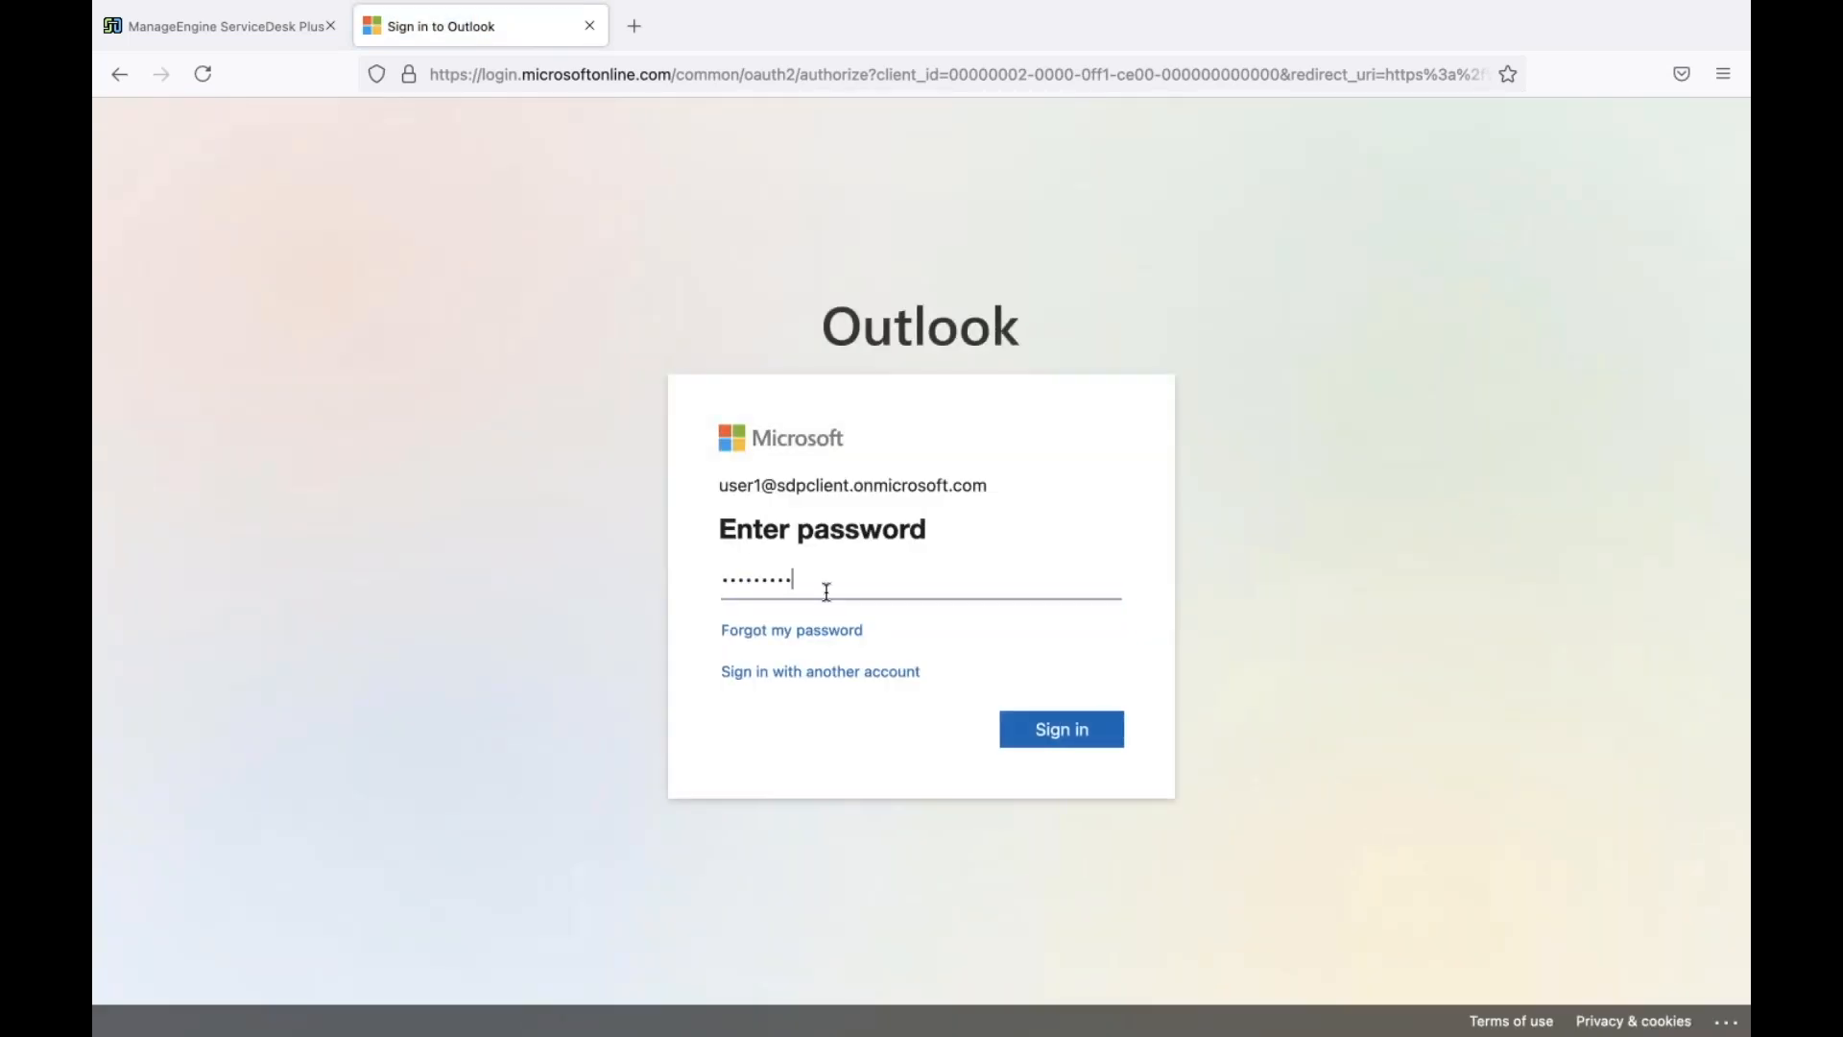
pyautogui.doubleClick(826, 592)
pyautogui.write('••')
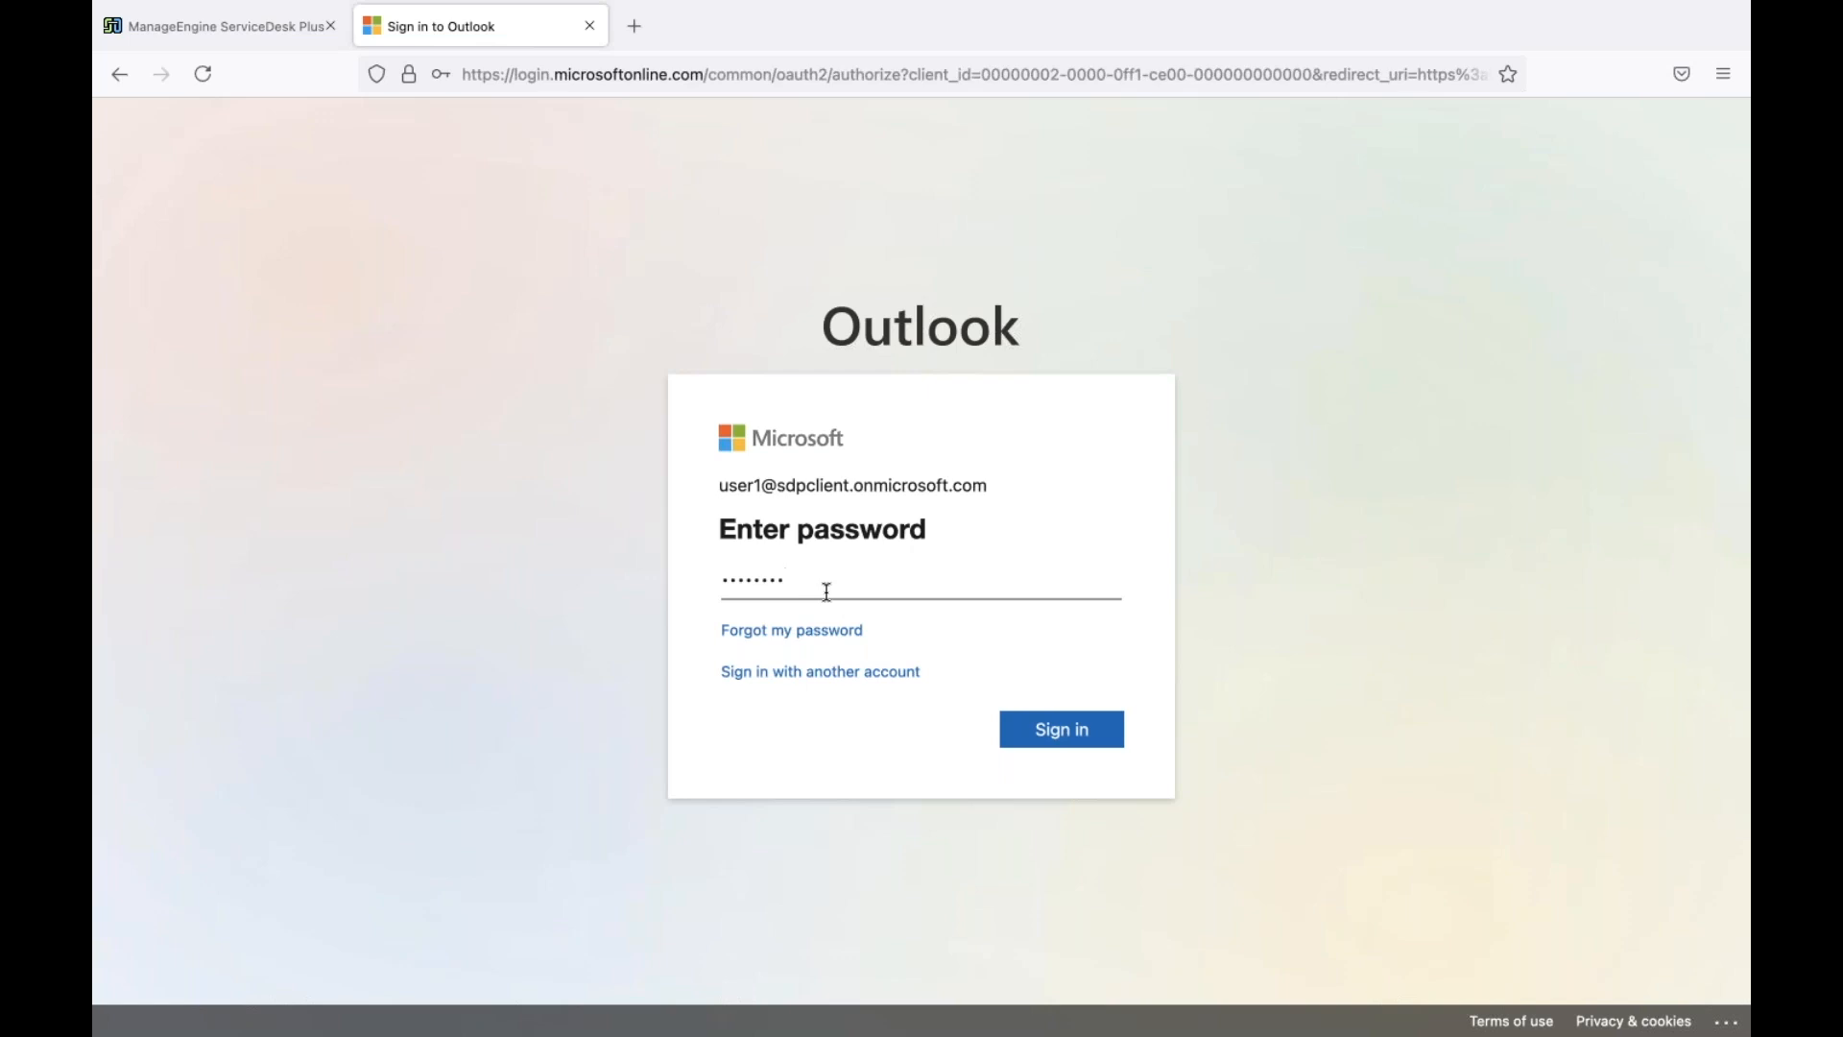
pyautogui.click(1061, 731)
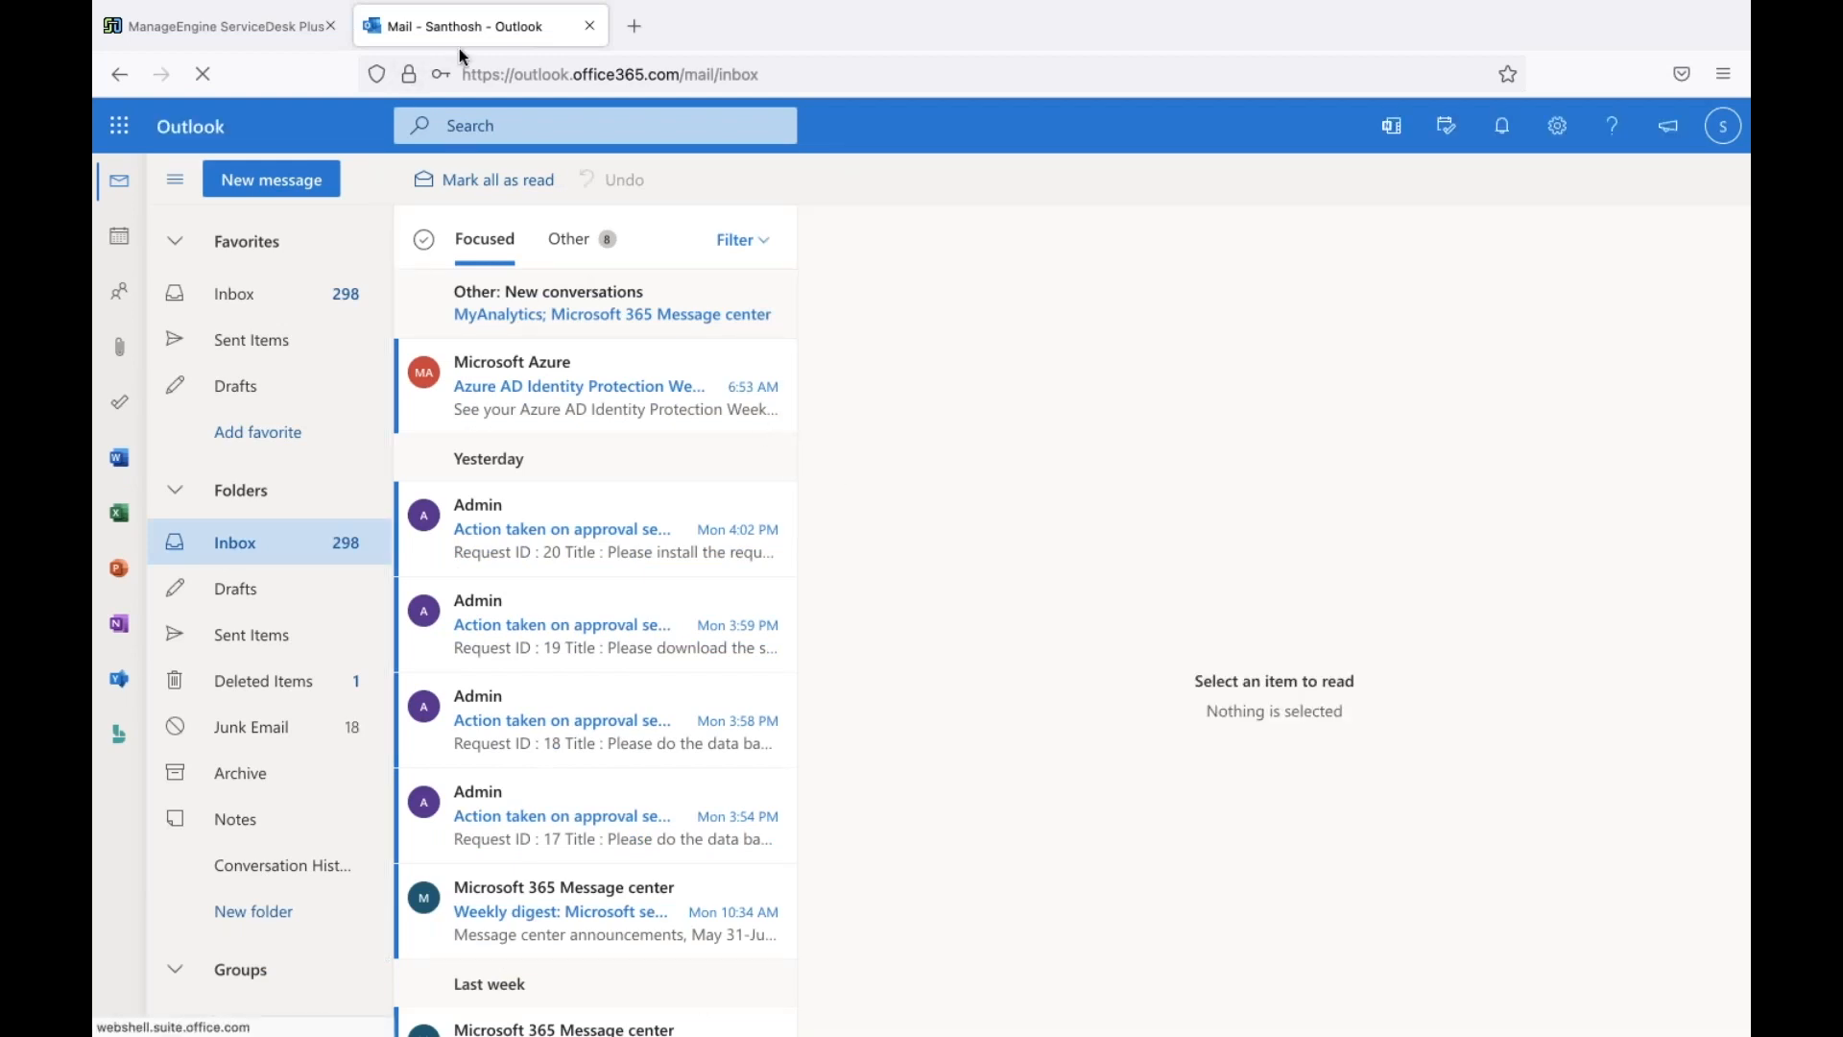
# Read the approval-action e-mails for requests 20, 18, 19 and 17, then return to ServiceDesk Plus
pyautogui.click(645, 550)
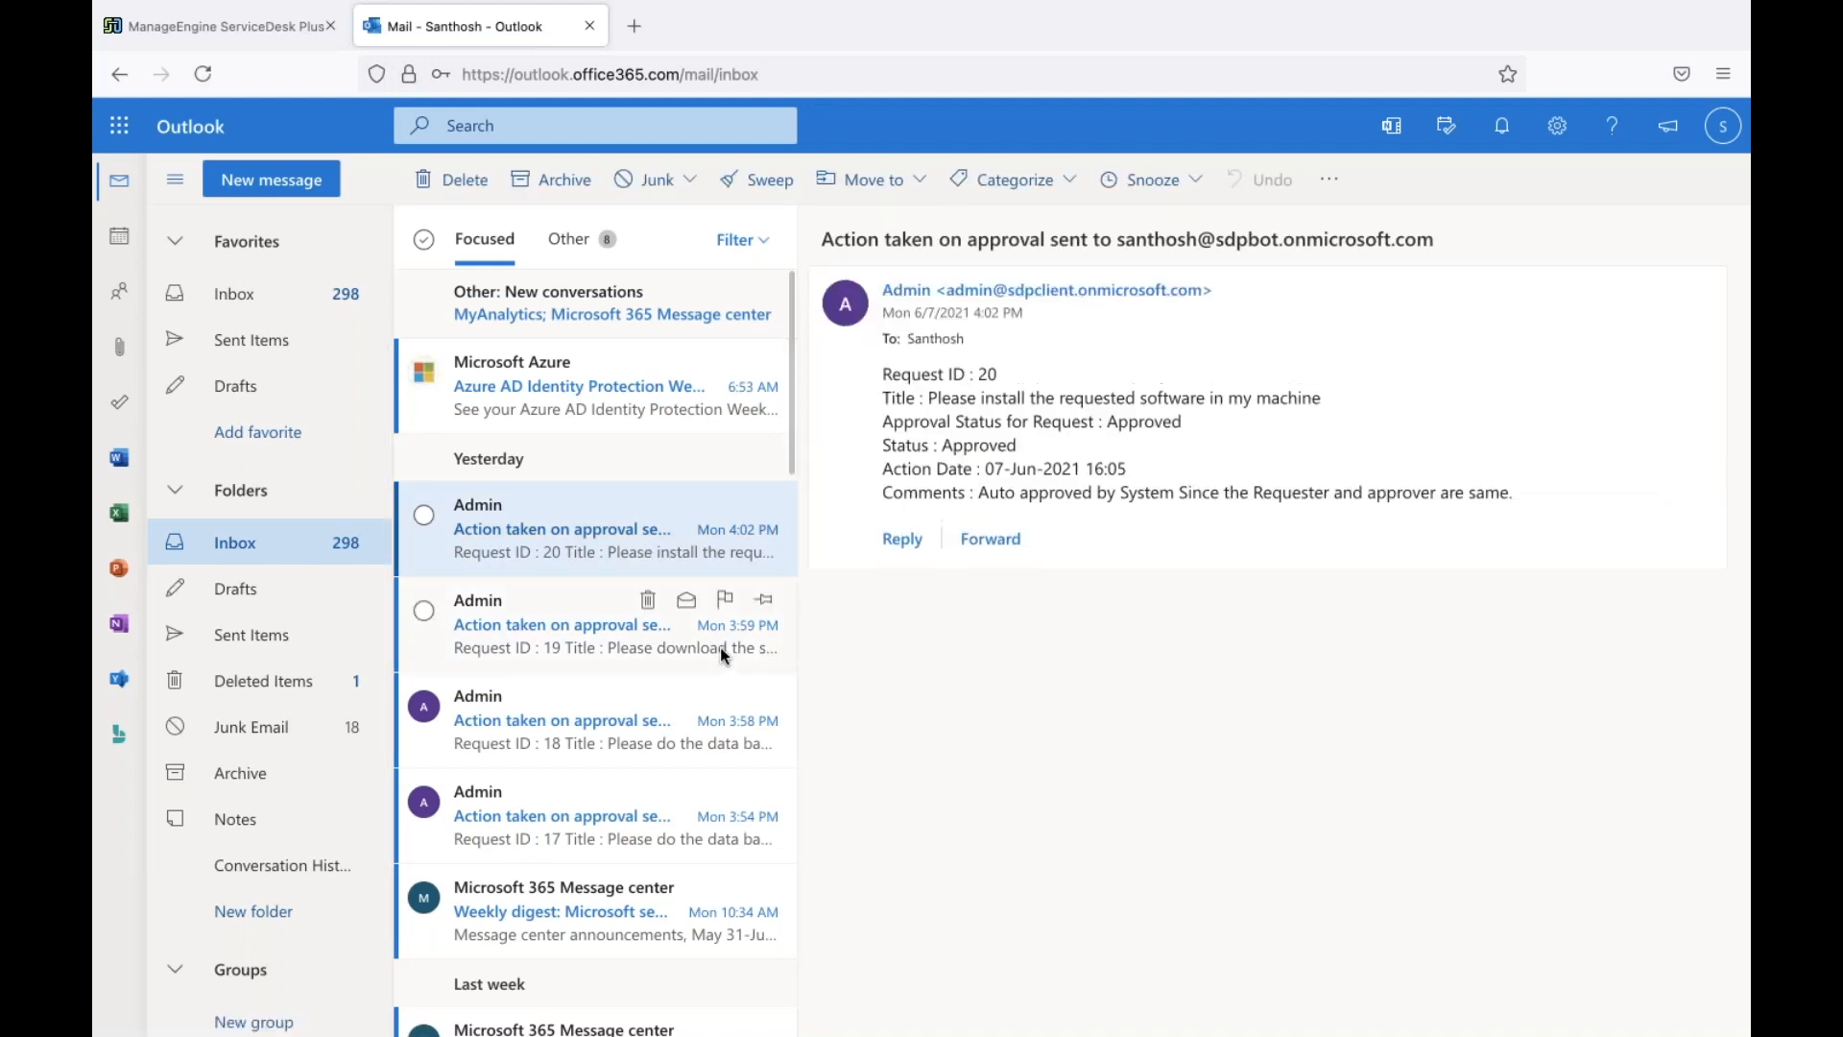
pyautogui.click(613, 734)
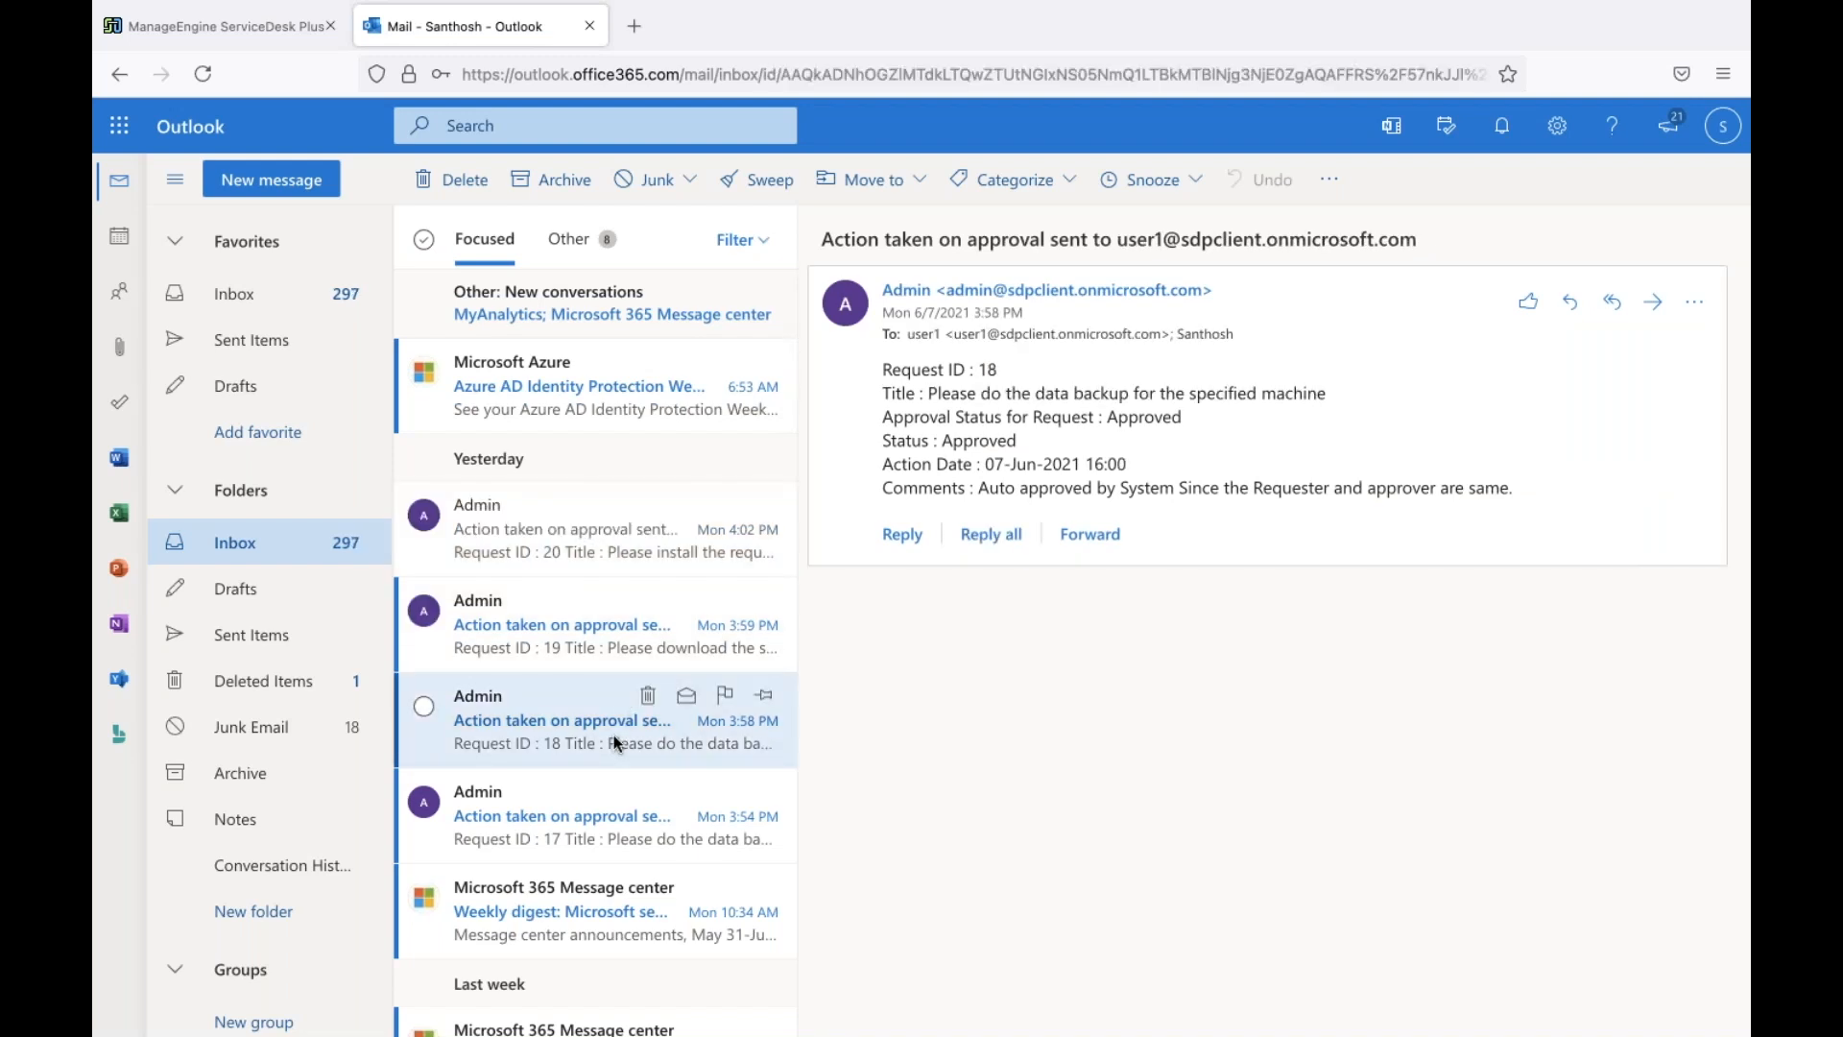
pyautogui.click(574, 621)
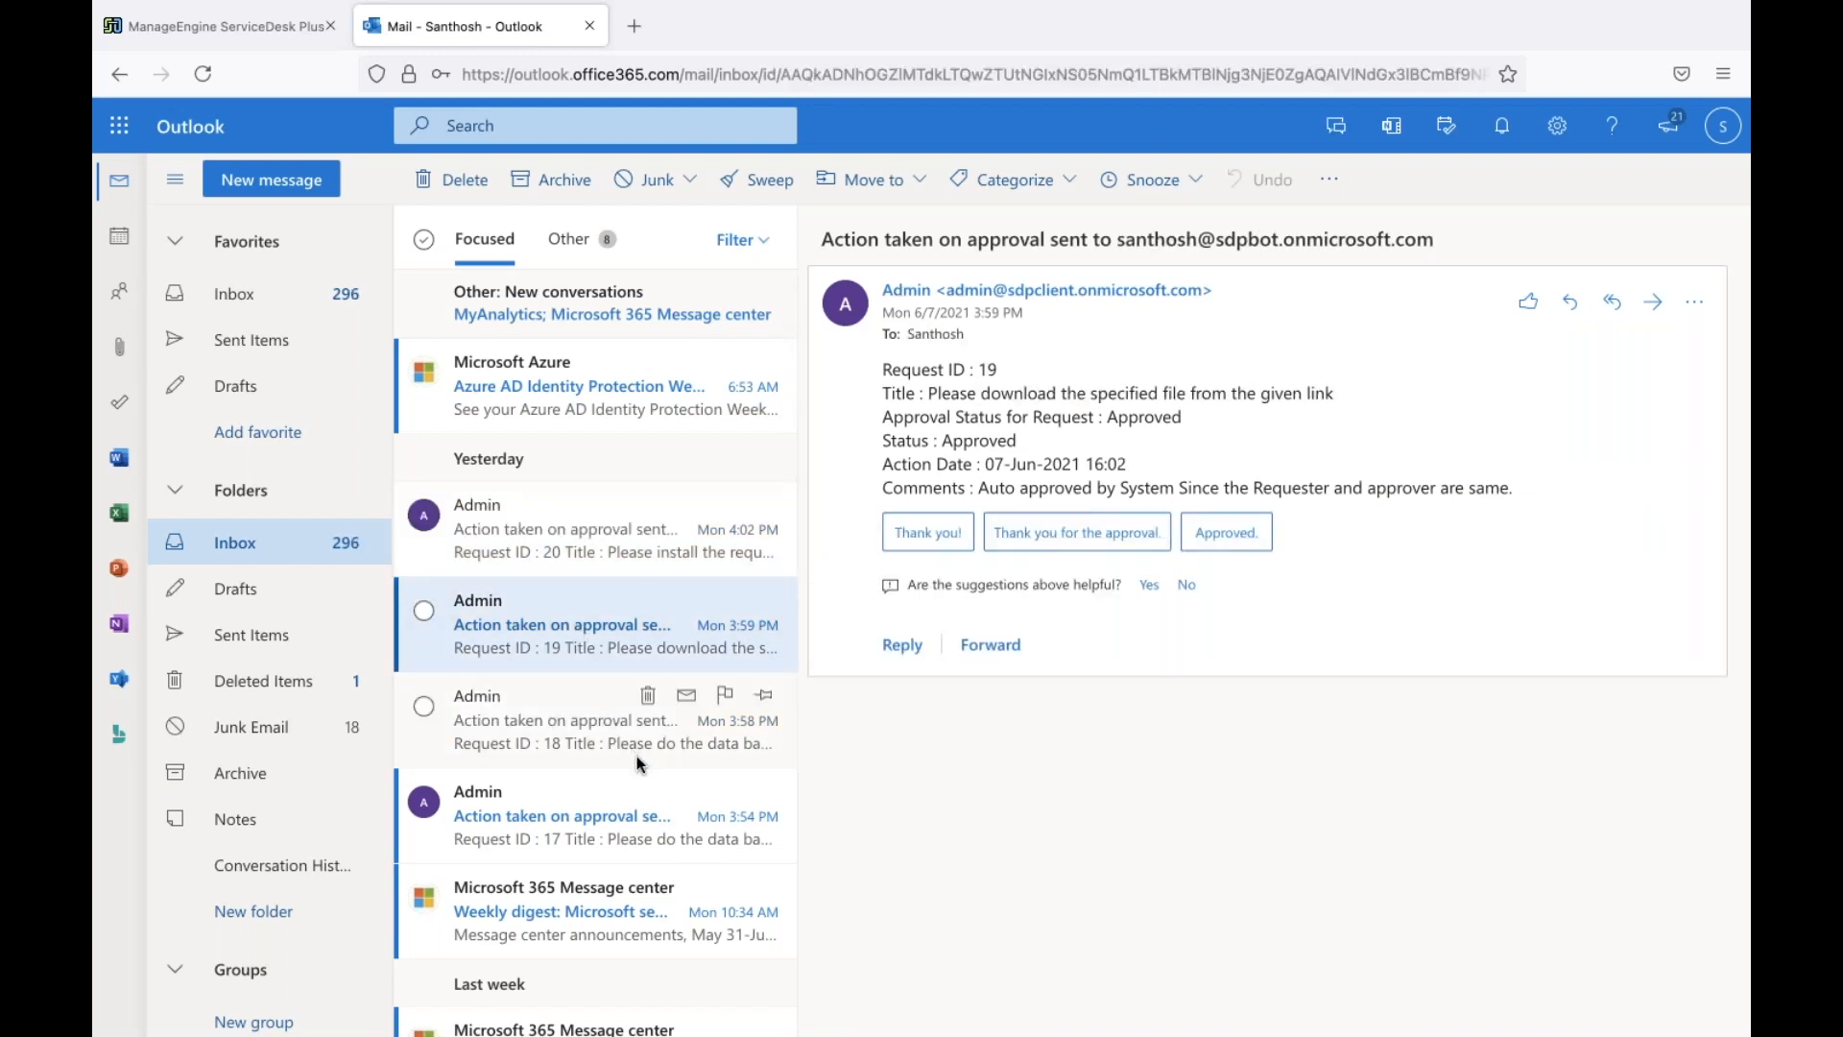
pyautogui.click(599, 815)
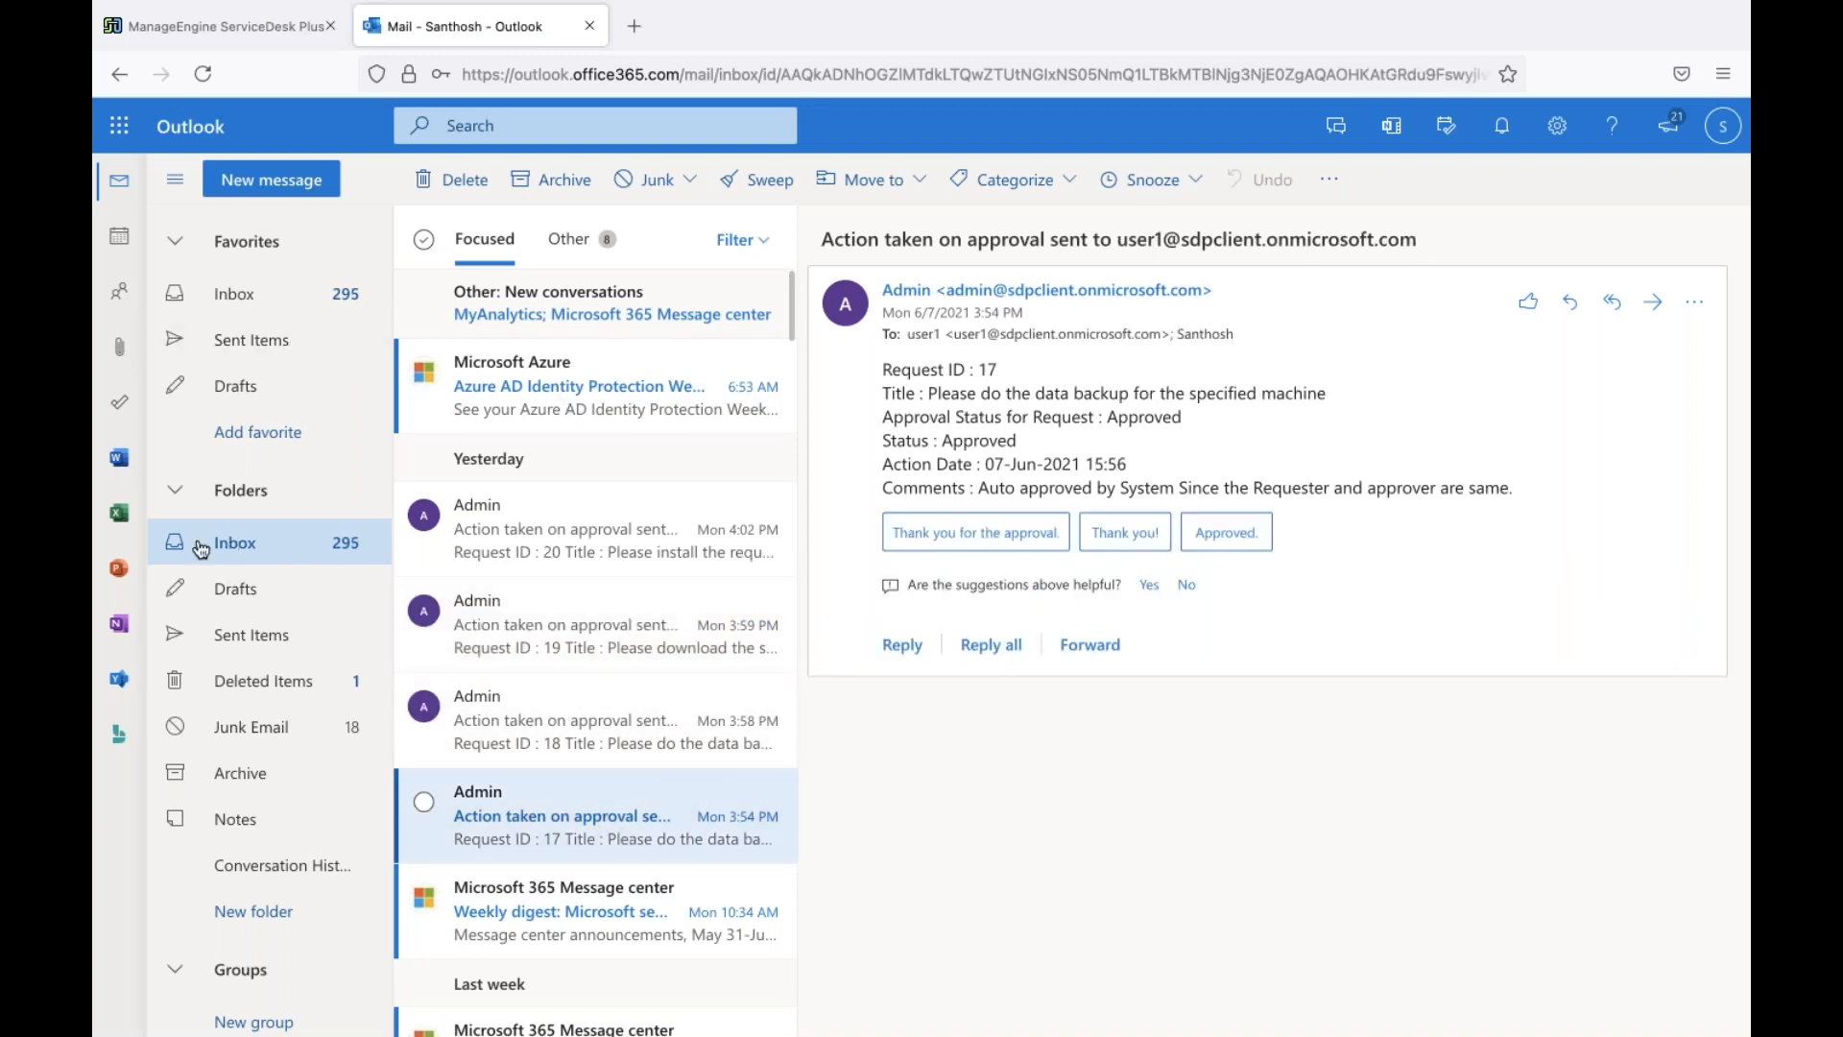
pyautogui.click(279, 32)
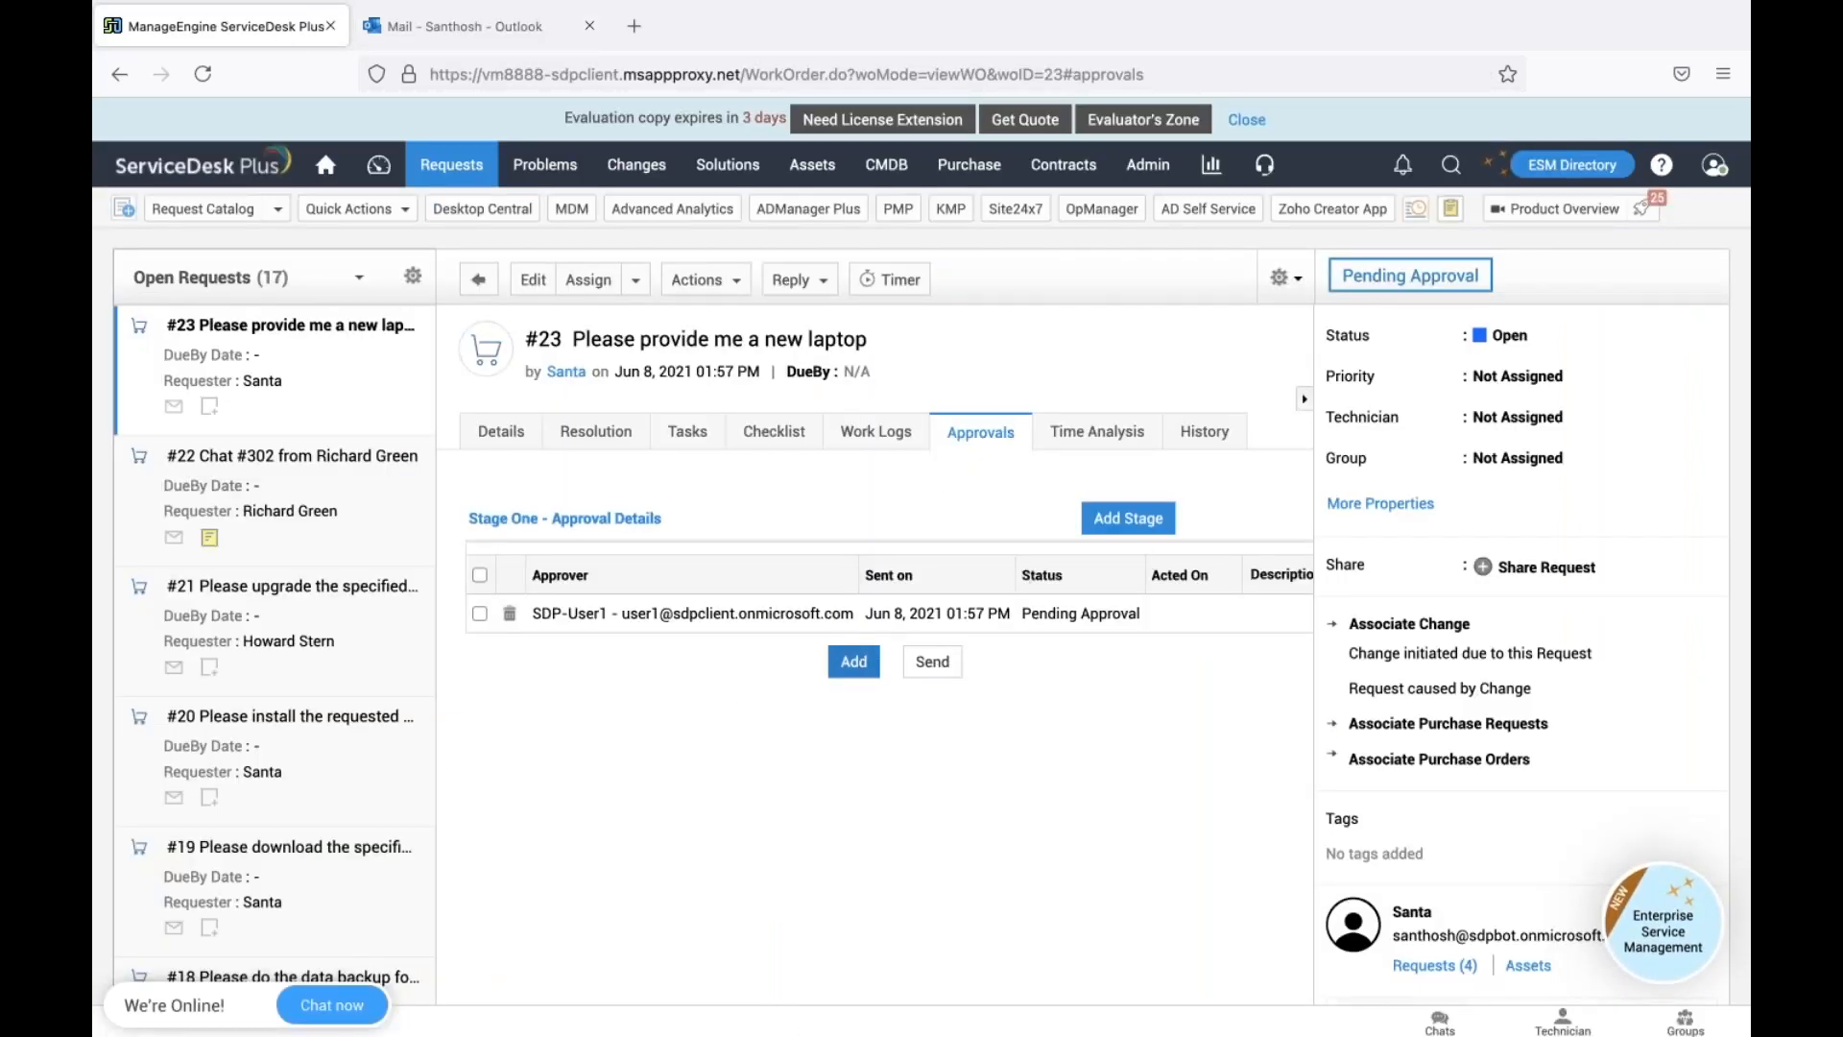
# Send a new approval e-mail for request #23 to SDP-User1, then switch to Outlook
pyautogui.click(850, 660)
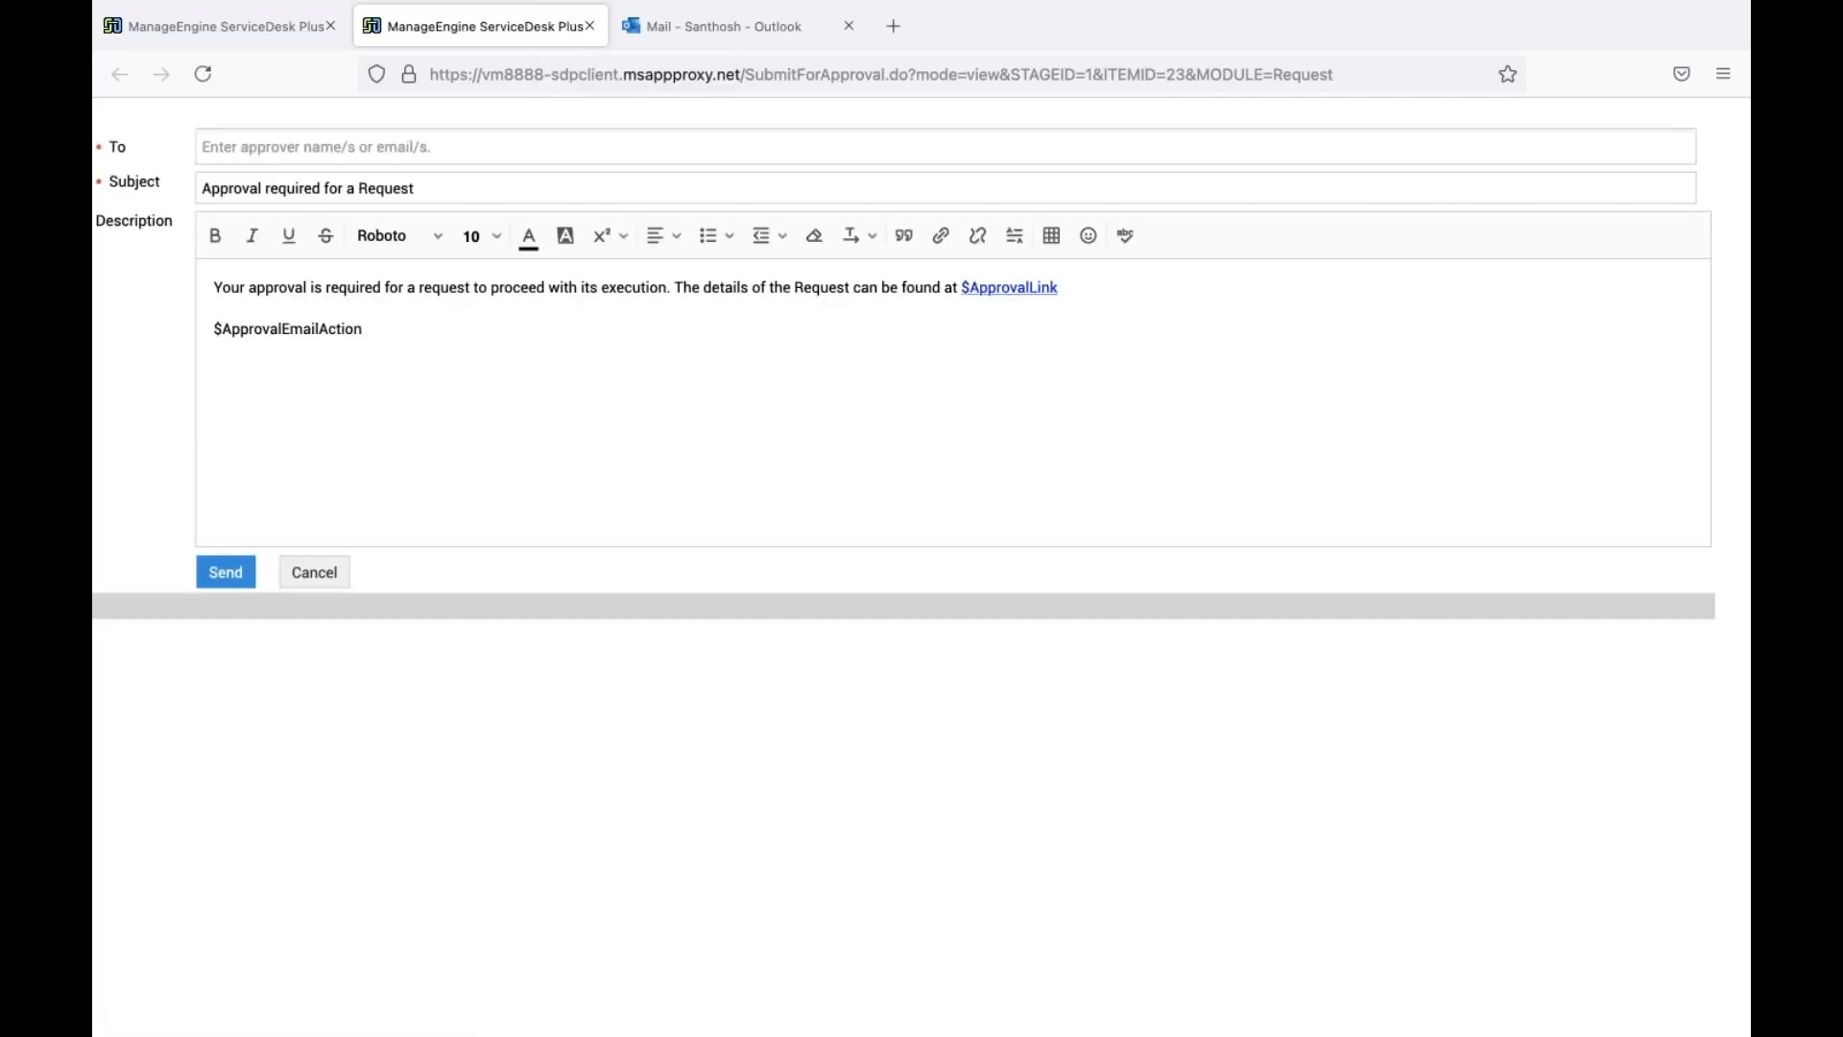
pyautogui.click(317, 147)
pyautogui.write('user')
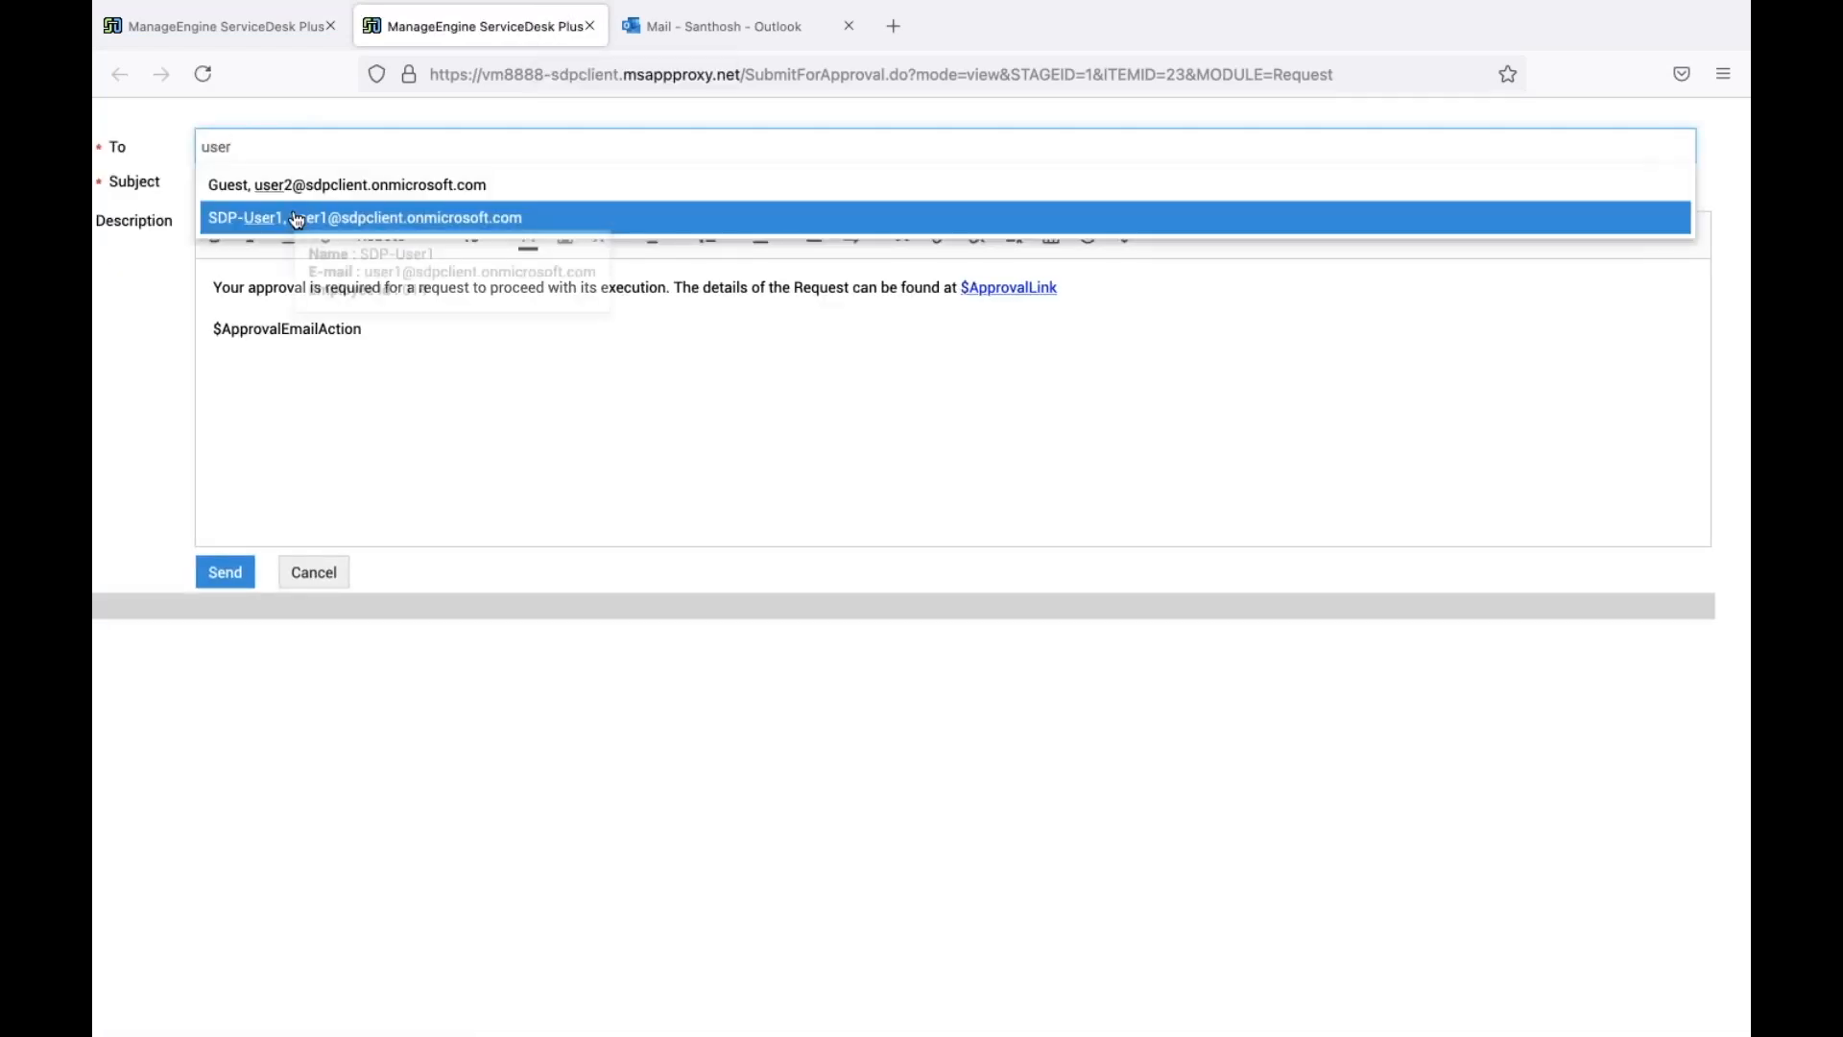
pyautogui.click(301, 226)
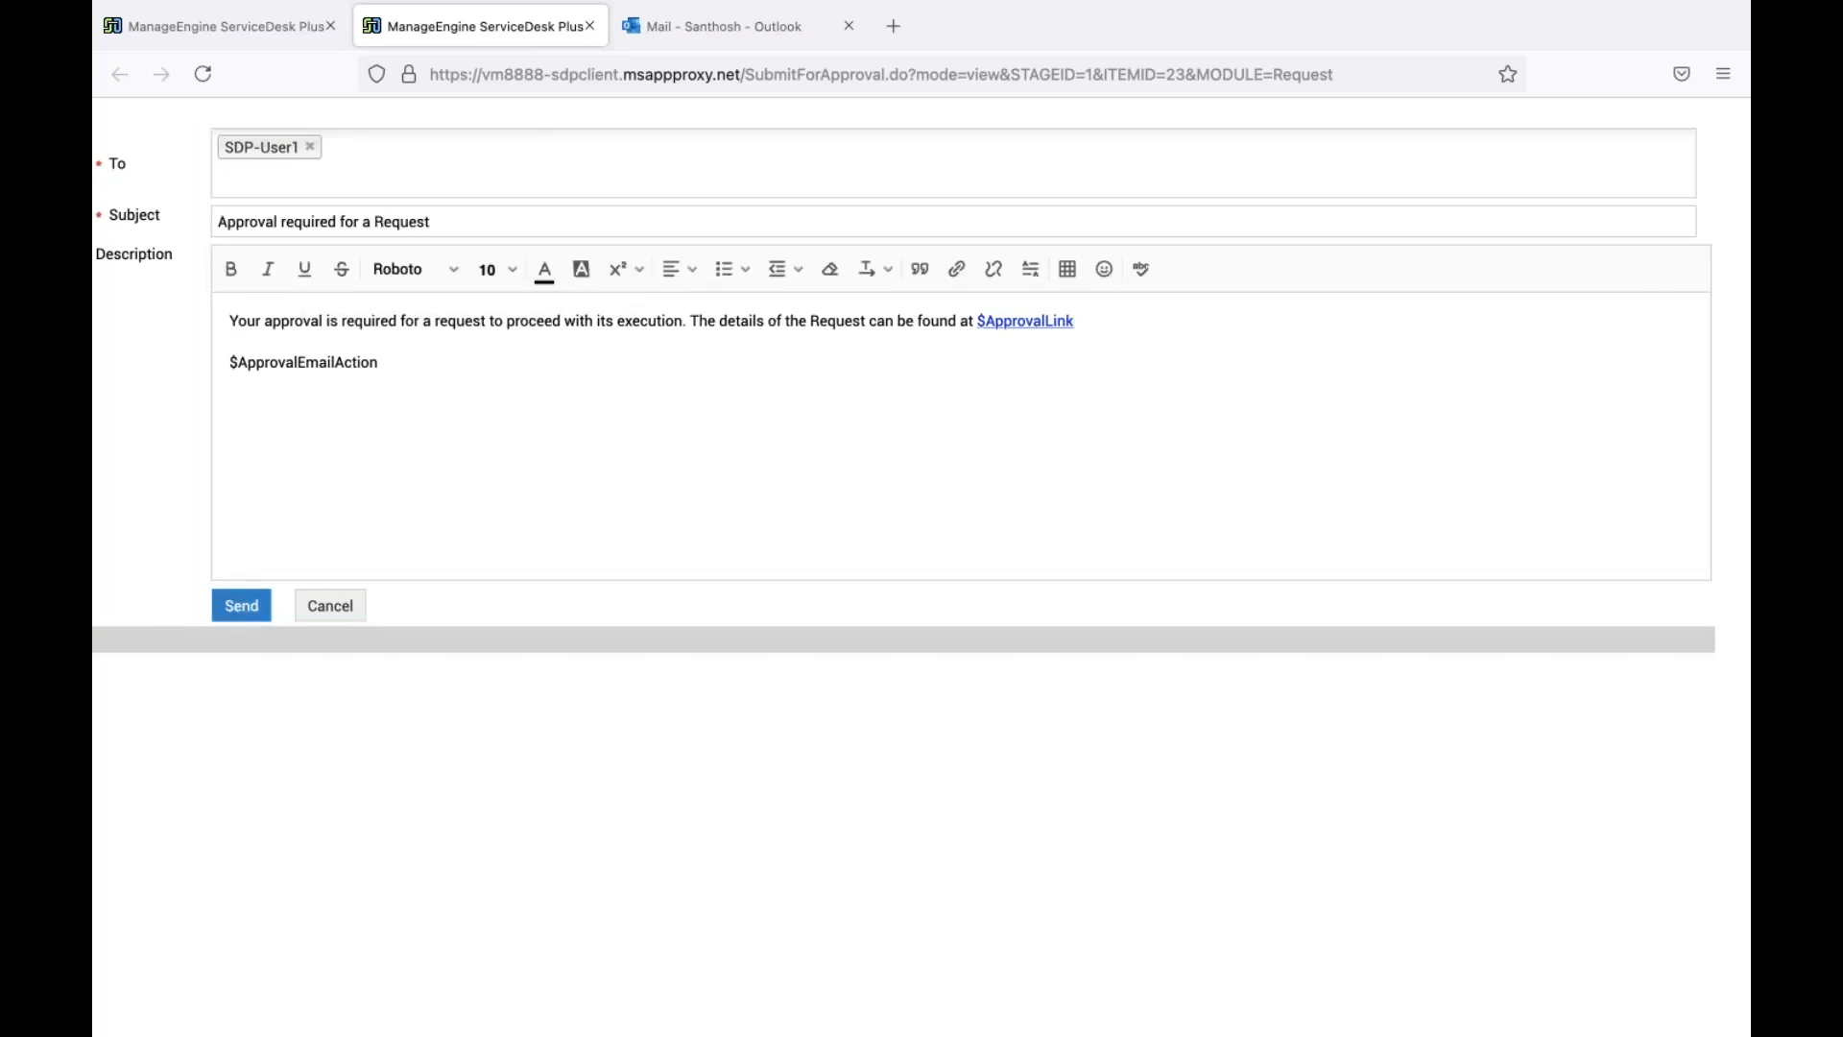
pyautogui.click(248, 609)
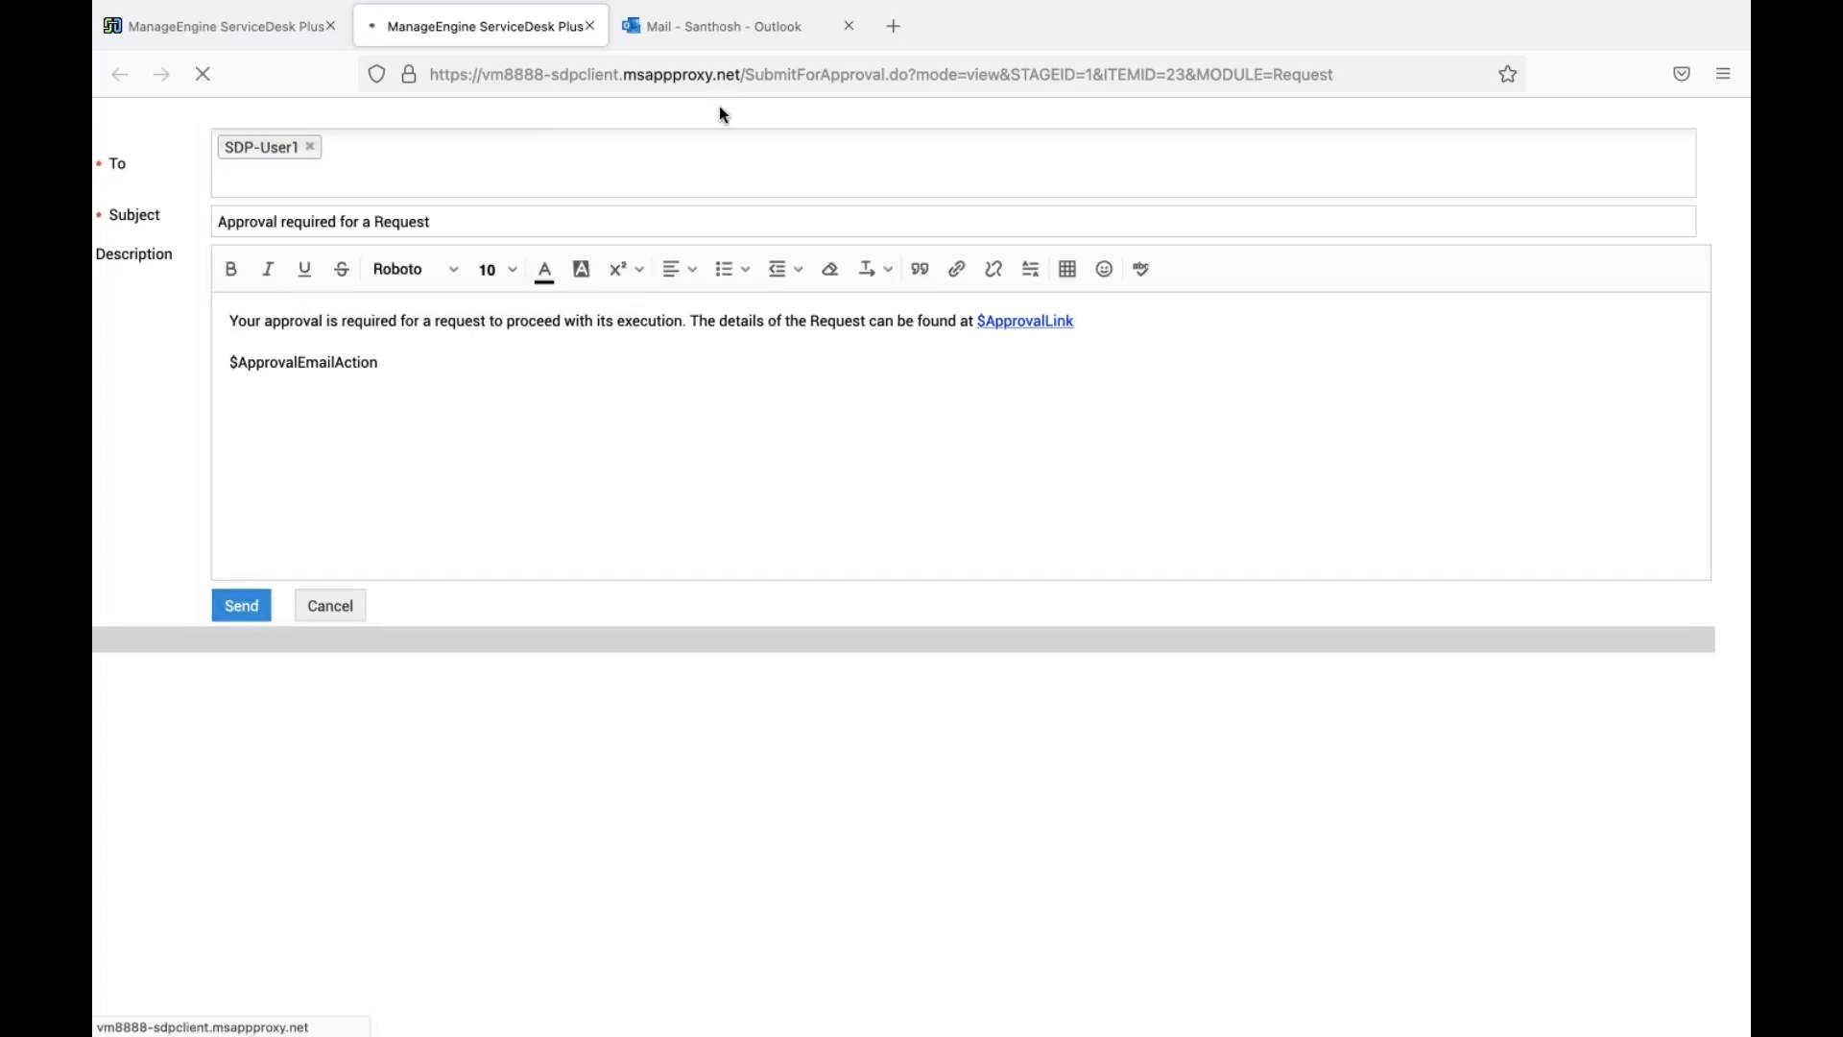
pyautogui.click(738, 36)
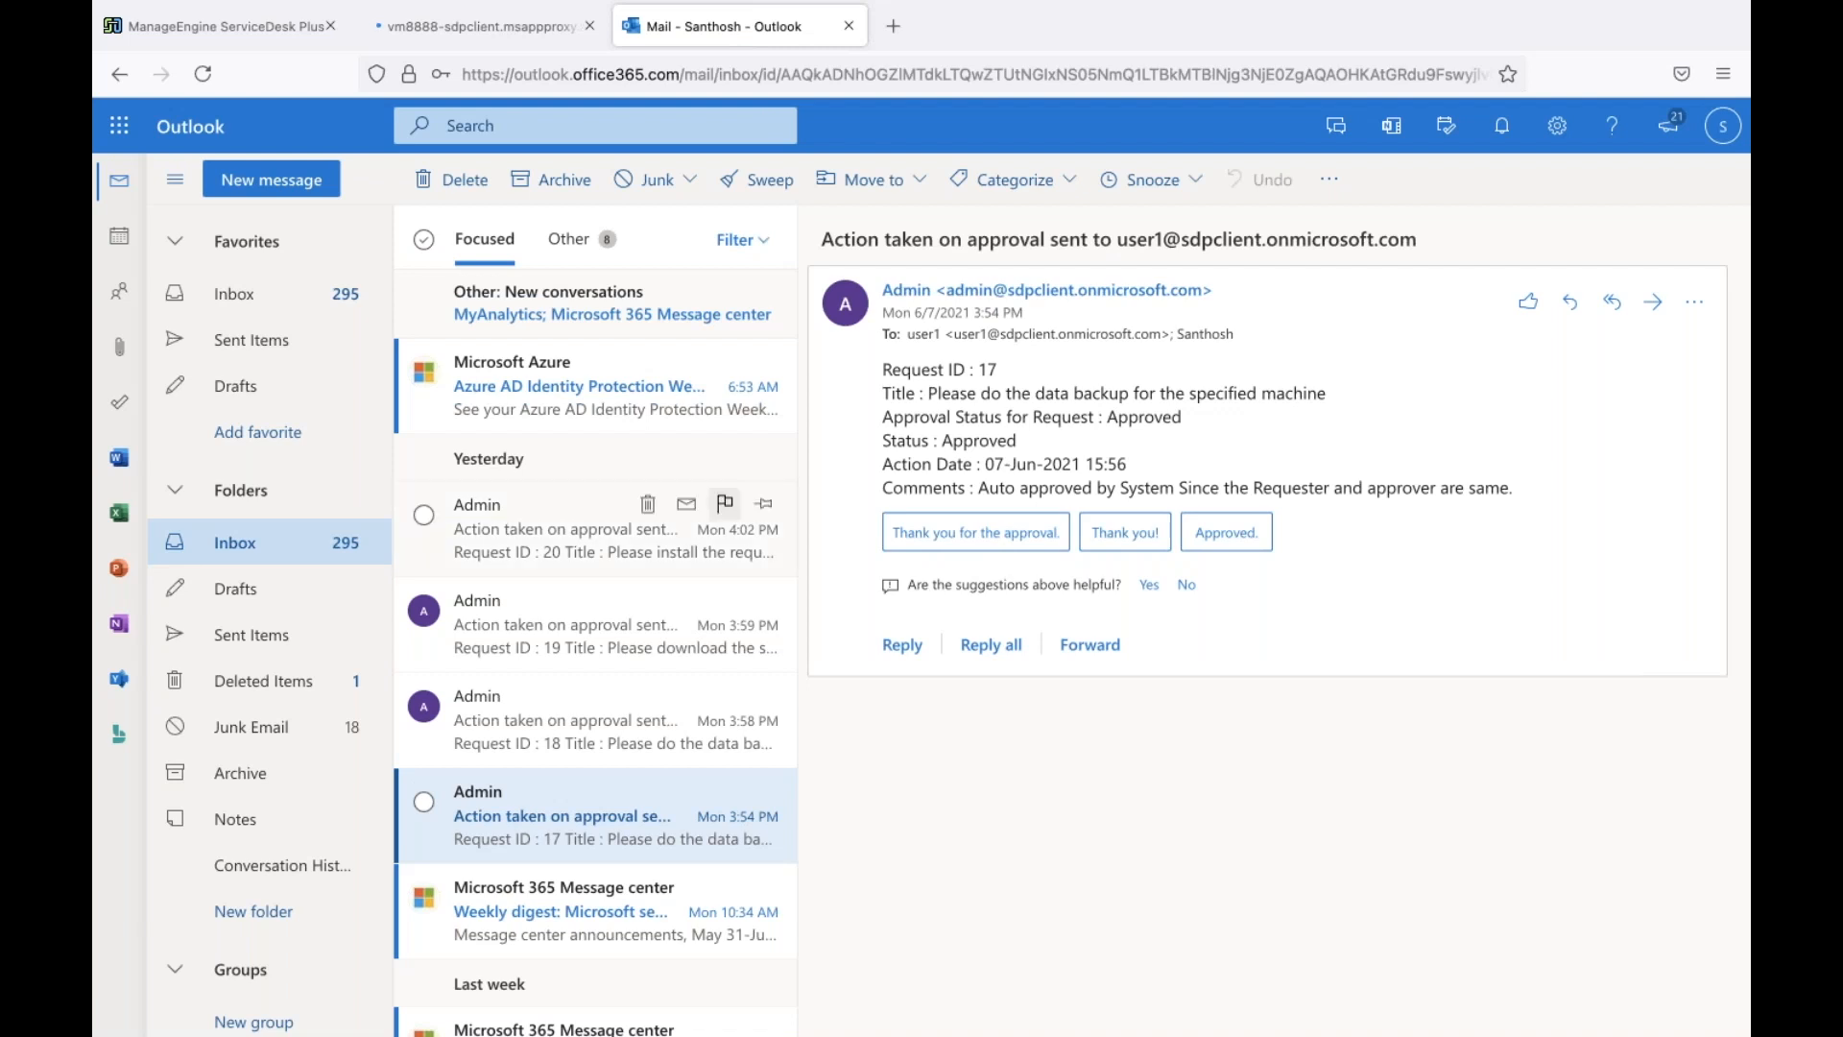
# Close the extra ServiceDesk Plus approval tab and return to request #23
pyautogui.scroll(-3, 596, 547)
pyautogui.scroll(3, 595, 547)
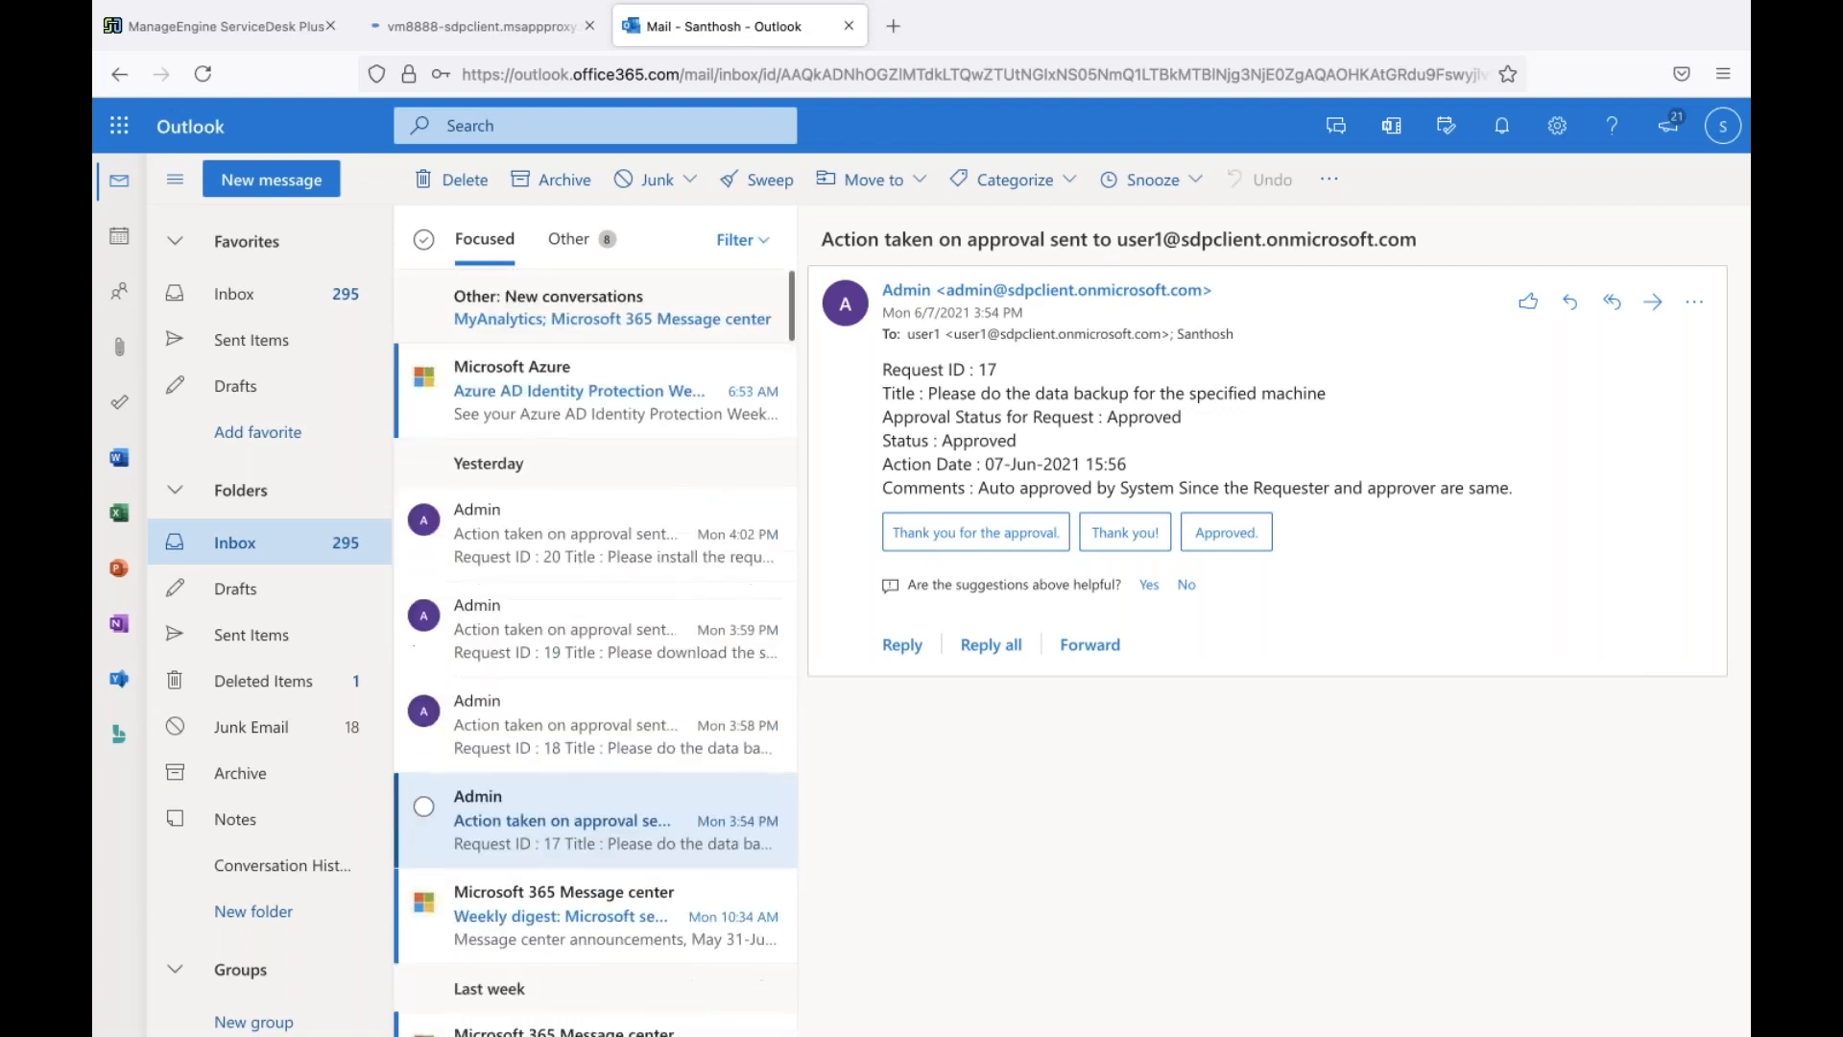
pyautogui.middleClick(458, 30)
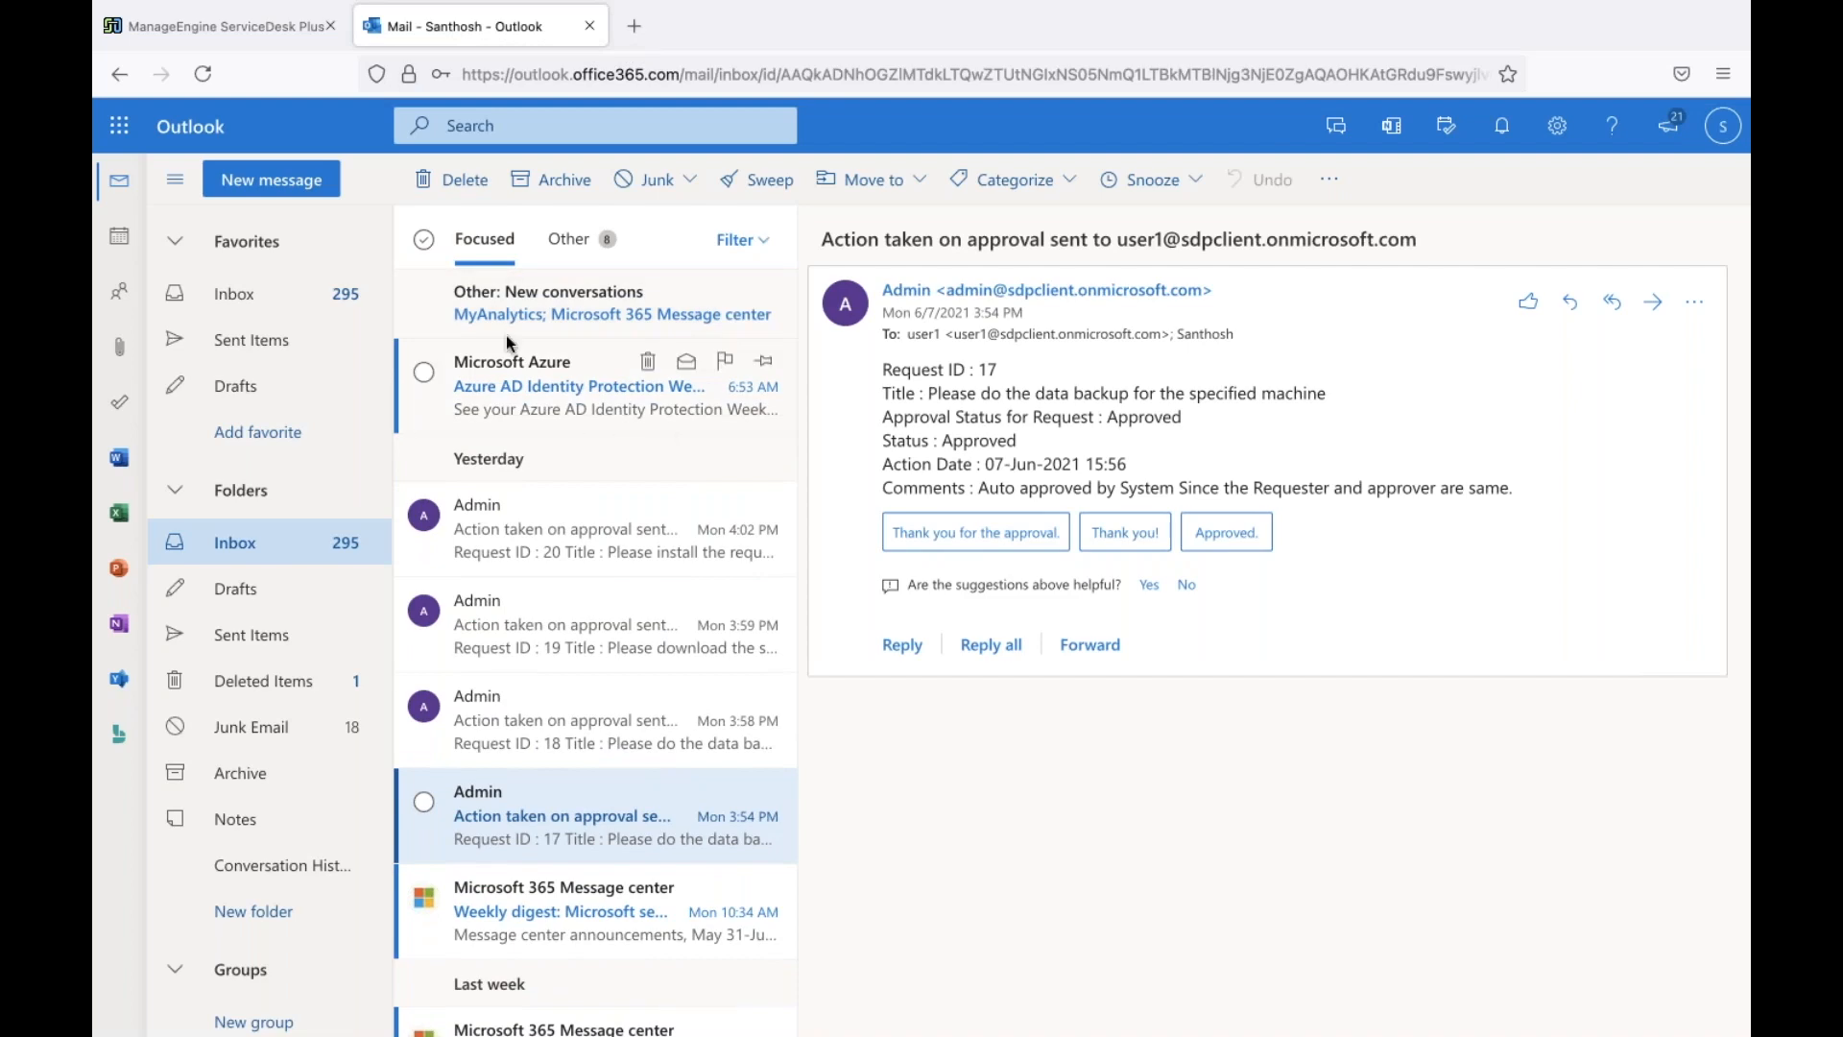
pyautogui.click(269, 28)
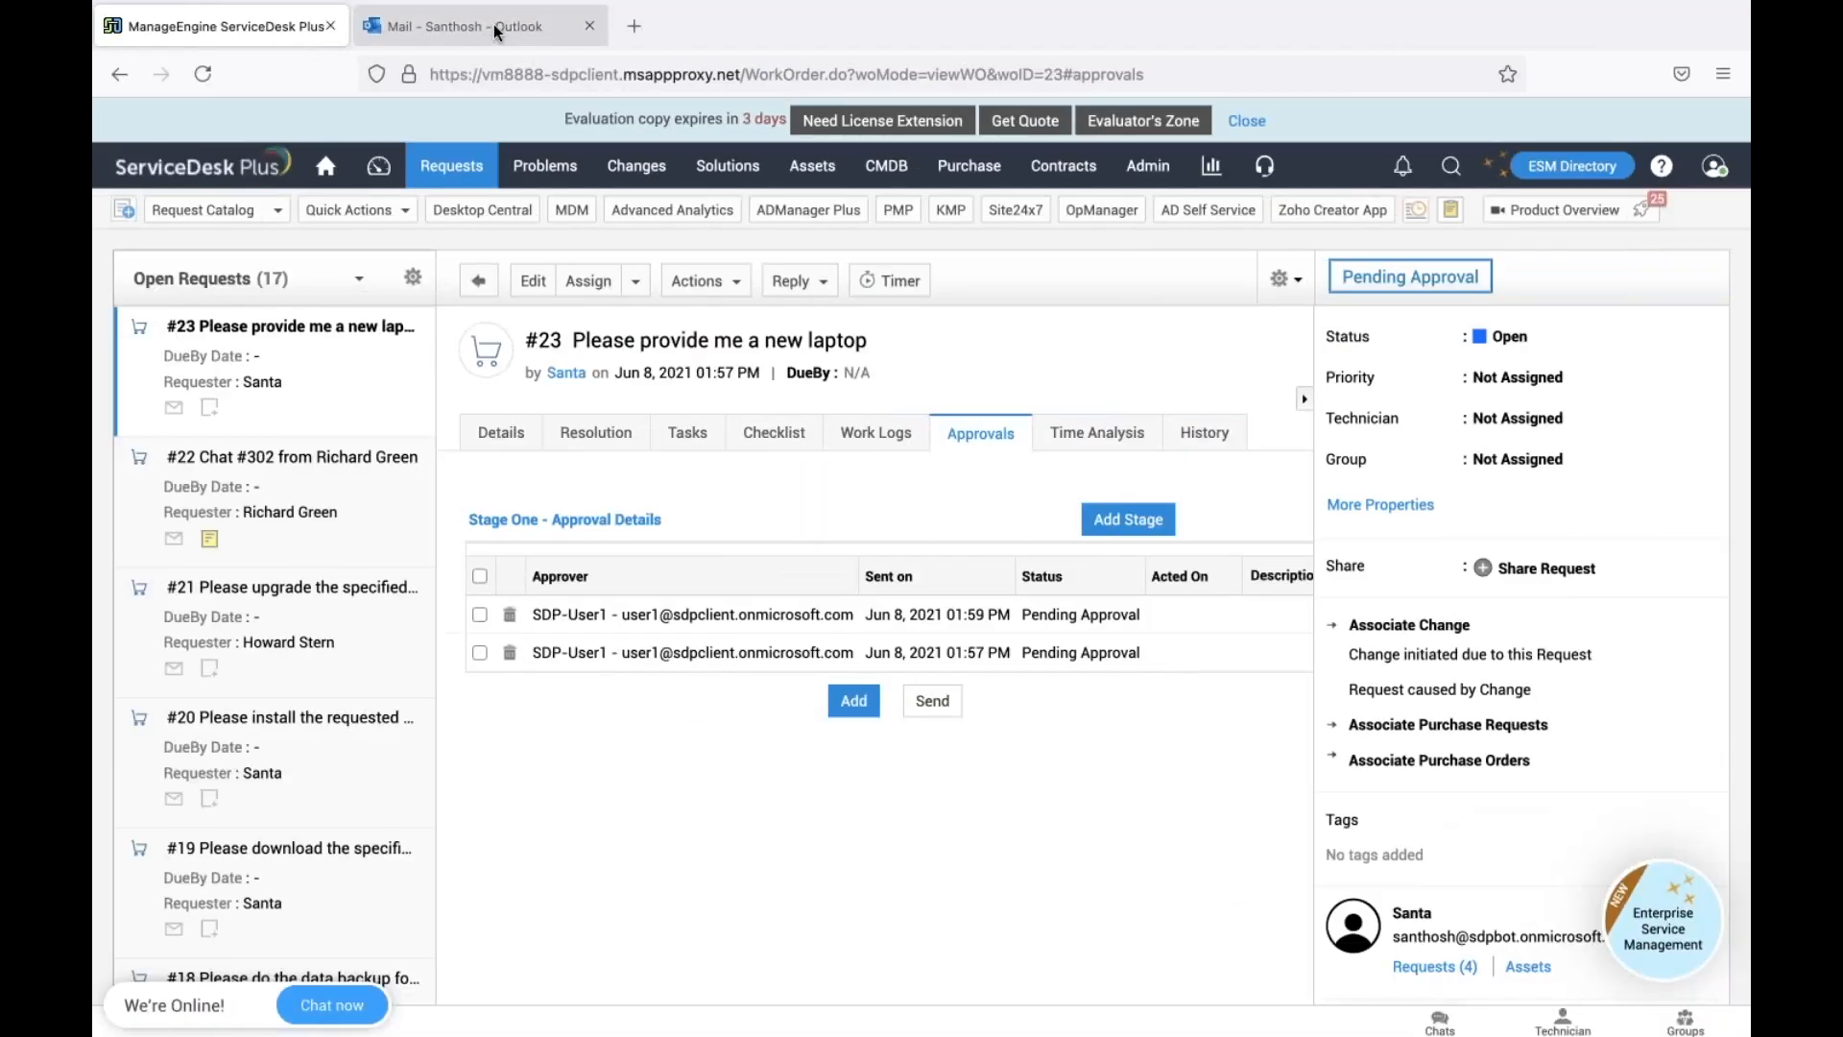
# Open request #23's Details to check its Dell laptop resources, then go back to Outlook
pyautogui.click(497, 31)
pyautogui.click(257, 26)
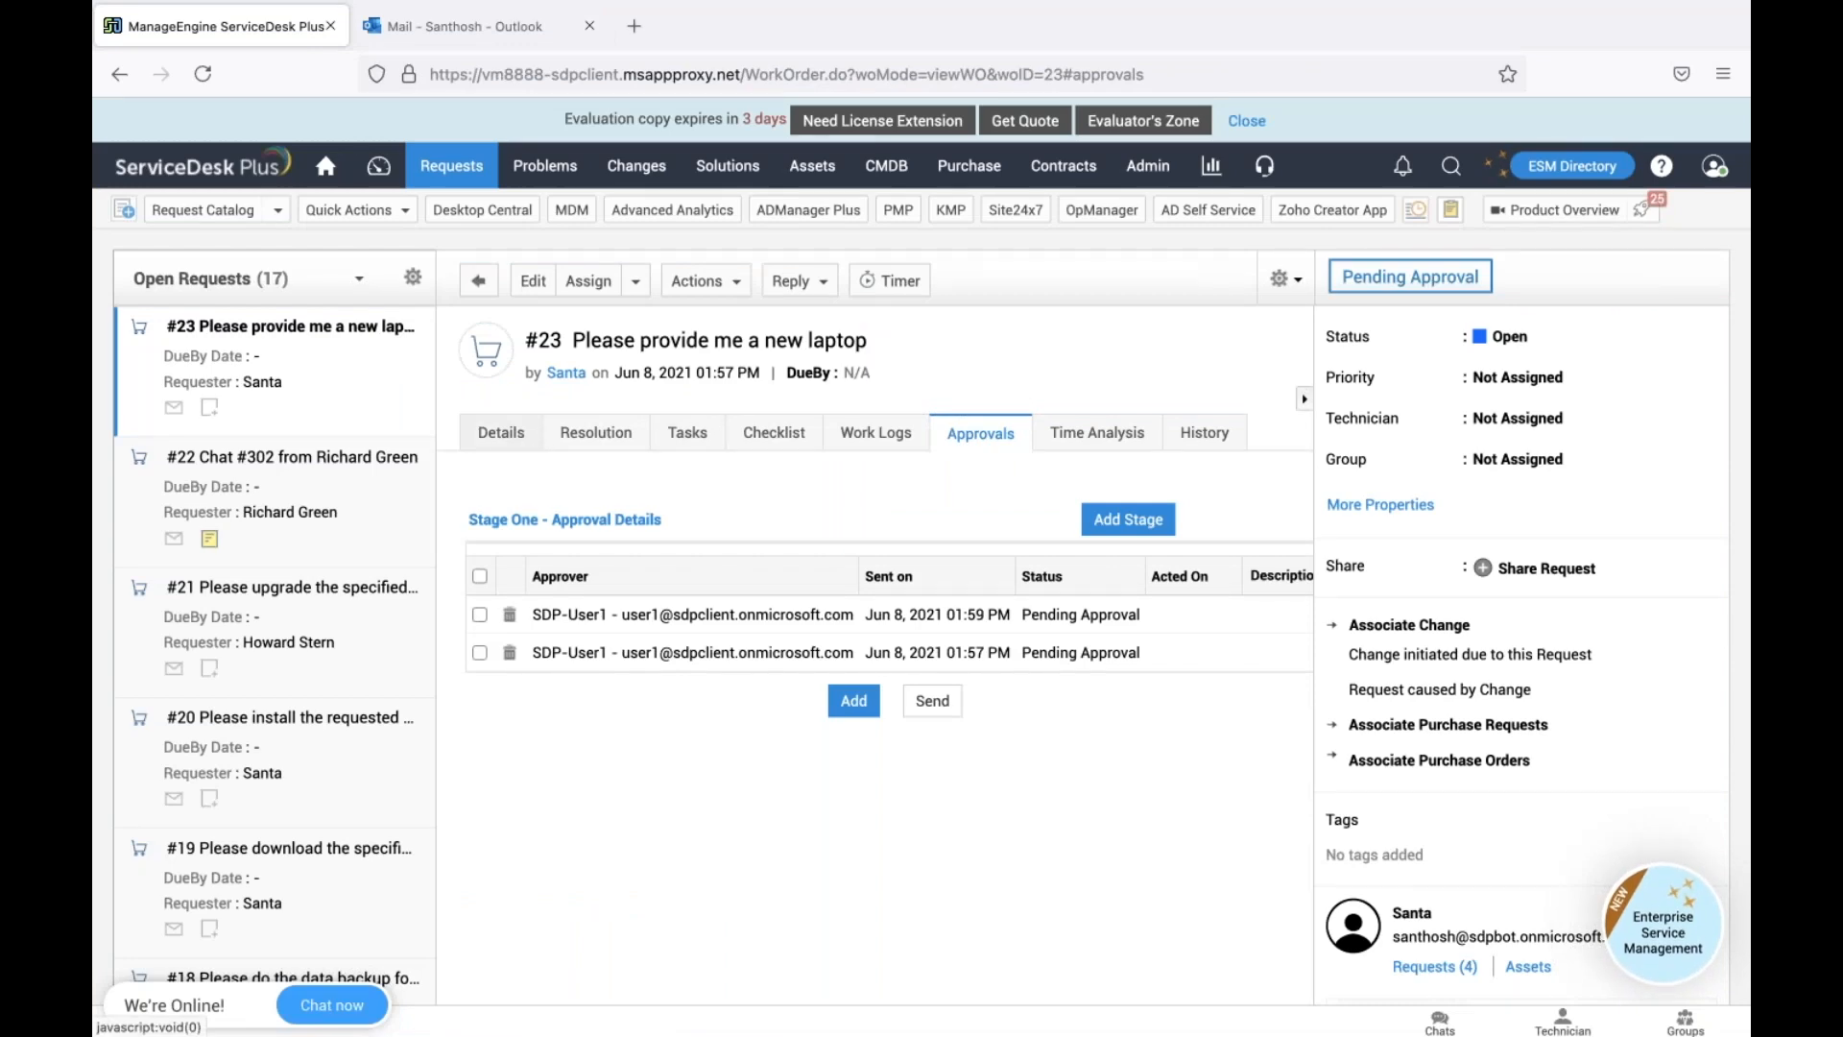
pyautogui.click(502, 433)
pyautogui.scroll(-3, 509, 943)
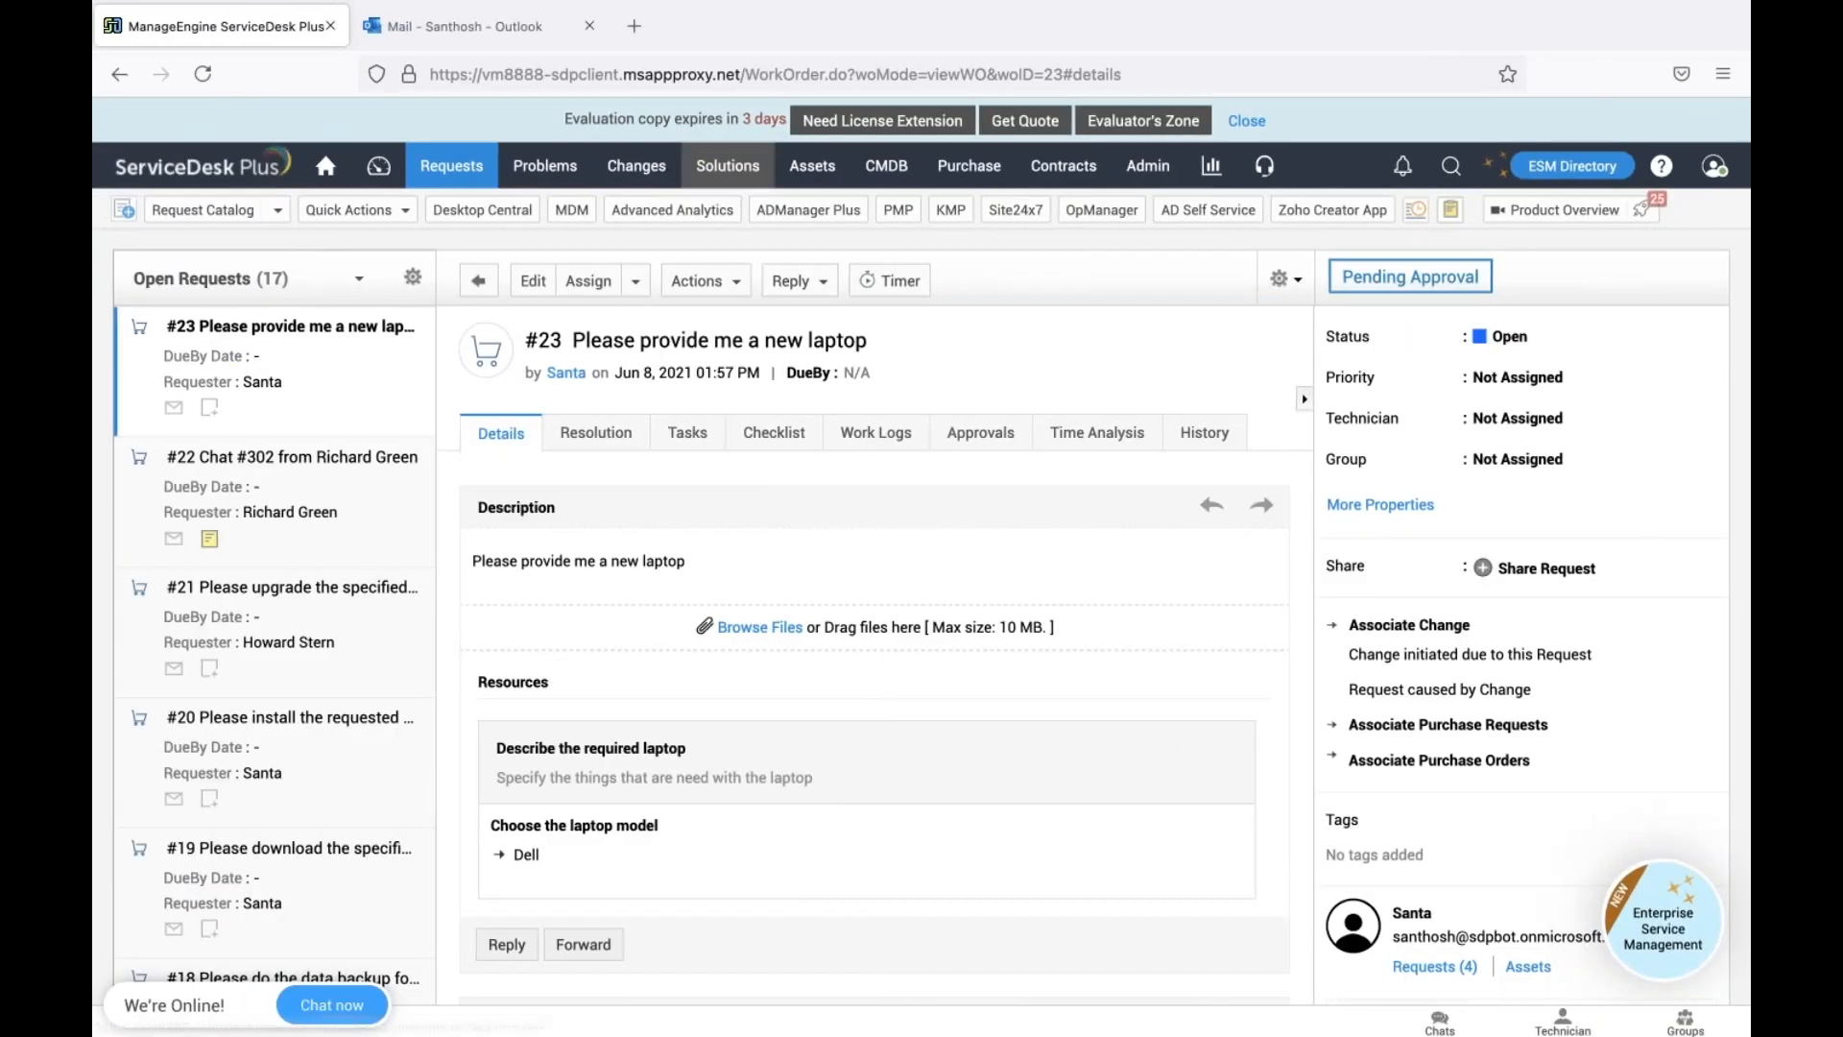
pyautogui.click(477, 30)
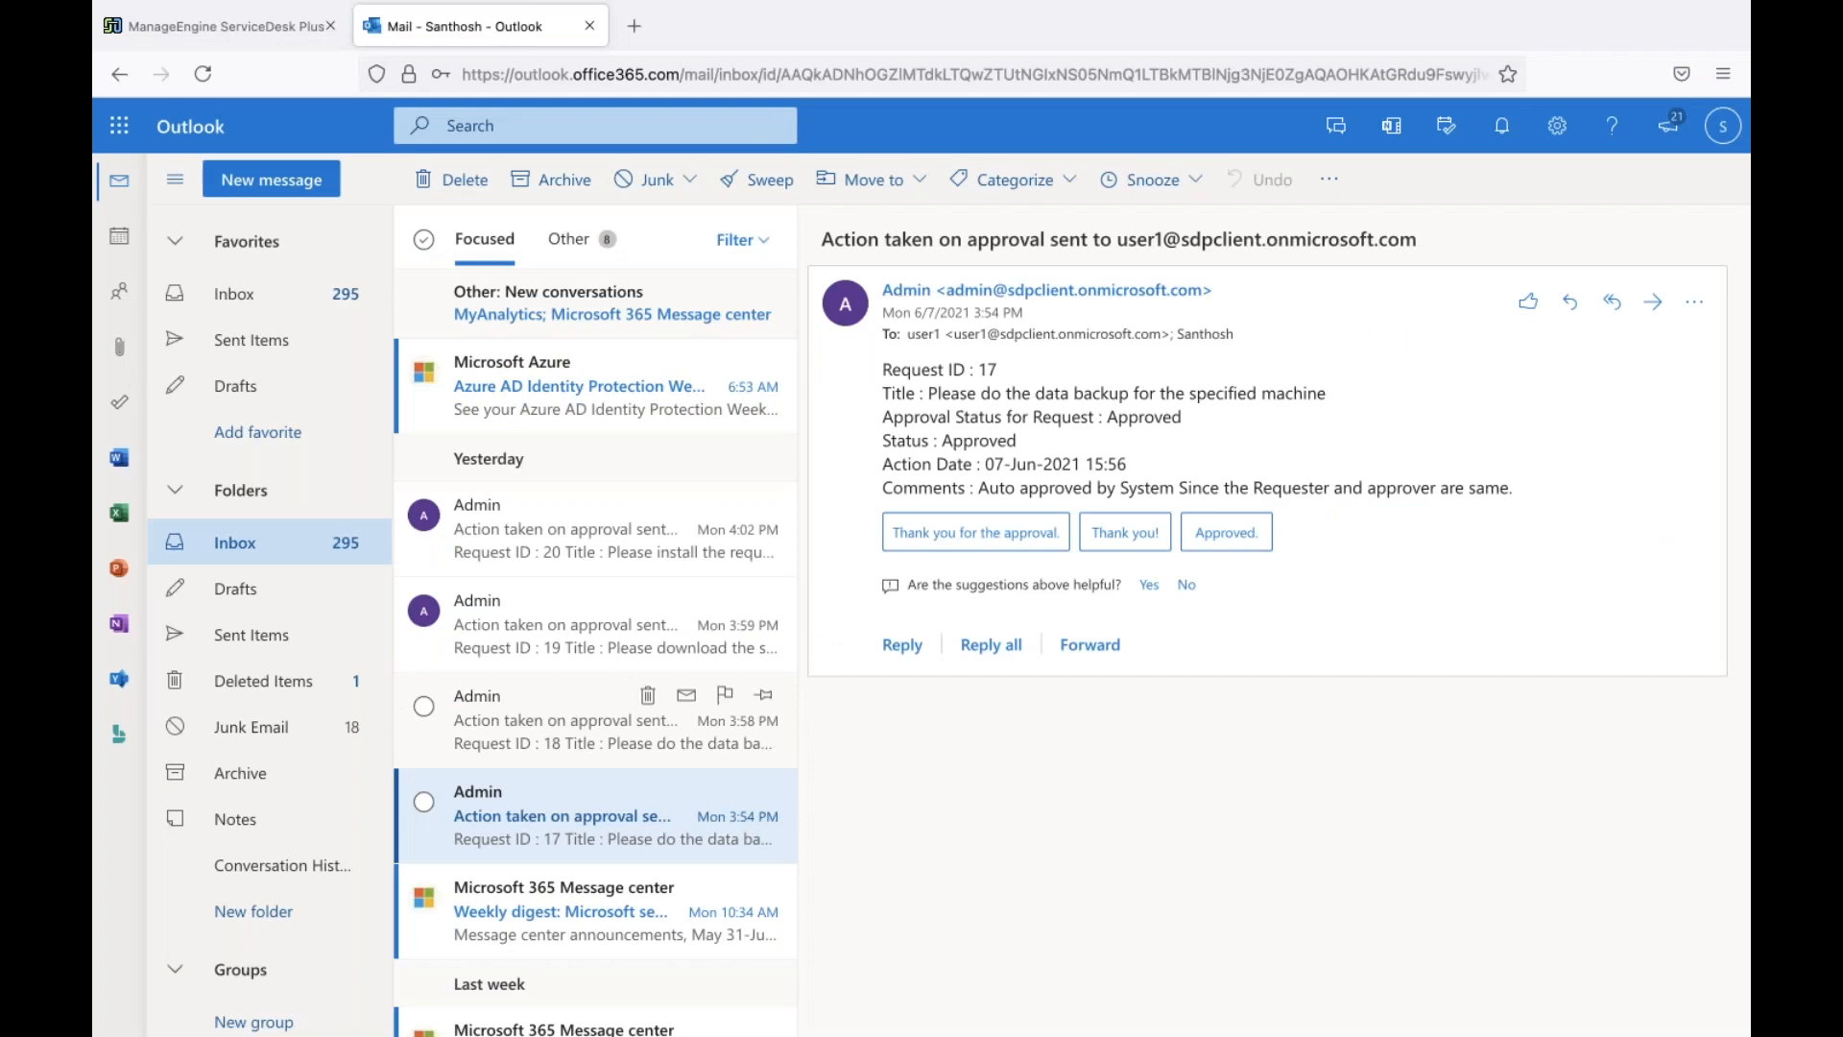
# Read the Azure AD Identity Protection and weekly service digest e-mails, then return to request #23
pyautogui.scroll(-2, 591, 730)
pyautogui.click(591, 734)
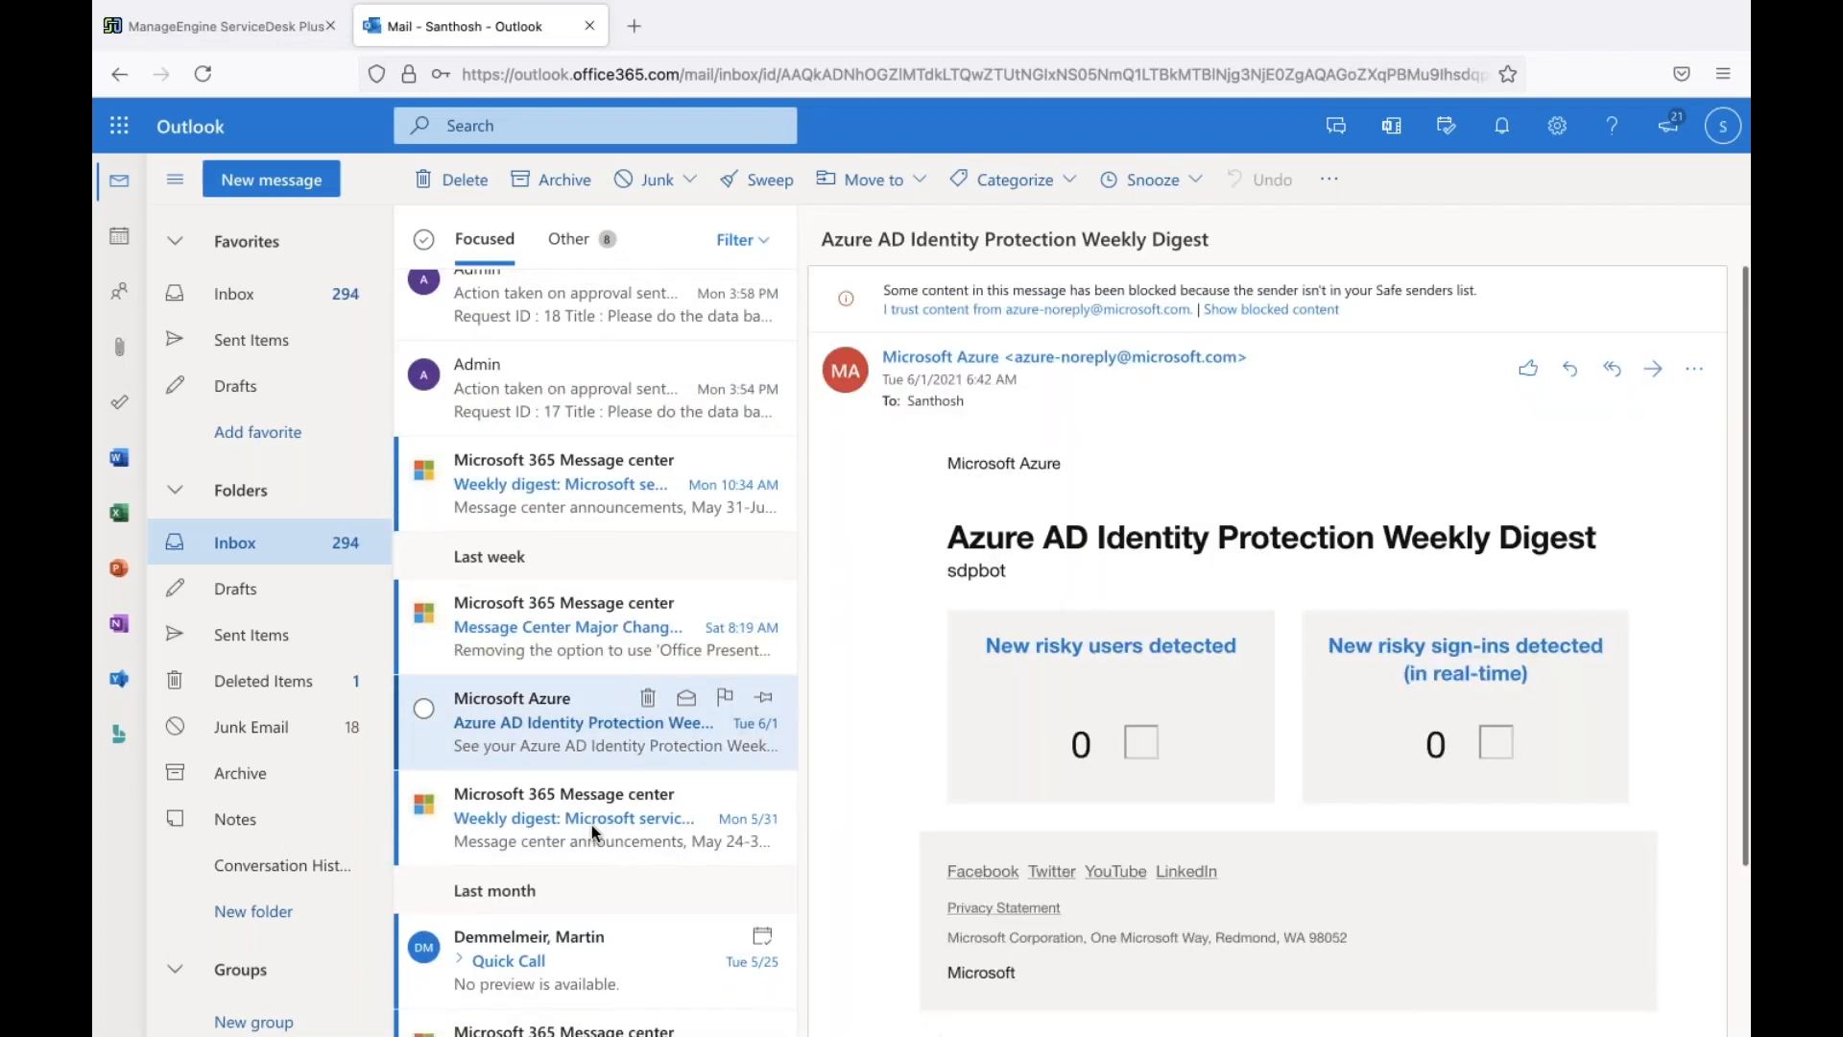
pyautogui.click(591, 826)
pyautogui.scroll(-6, 591, 826)
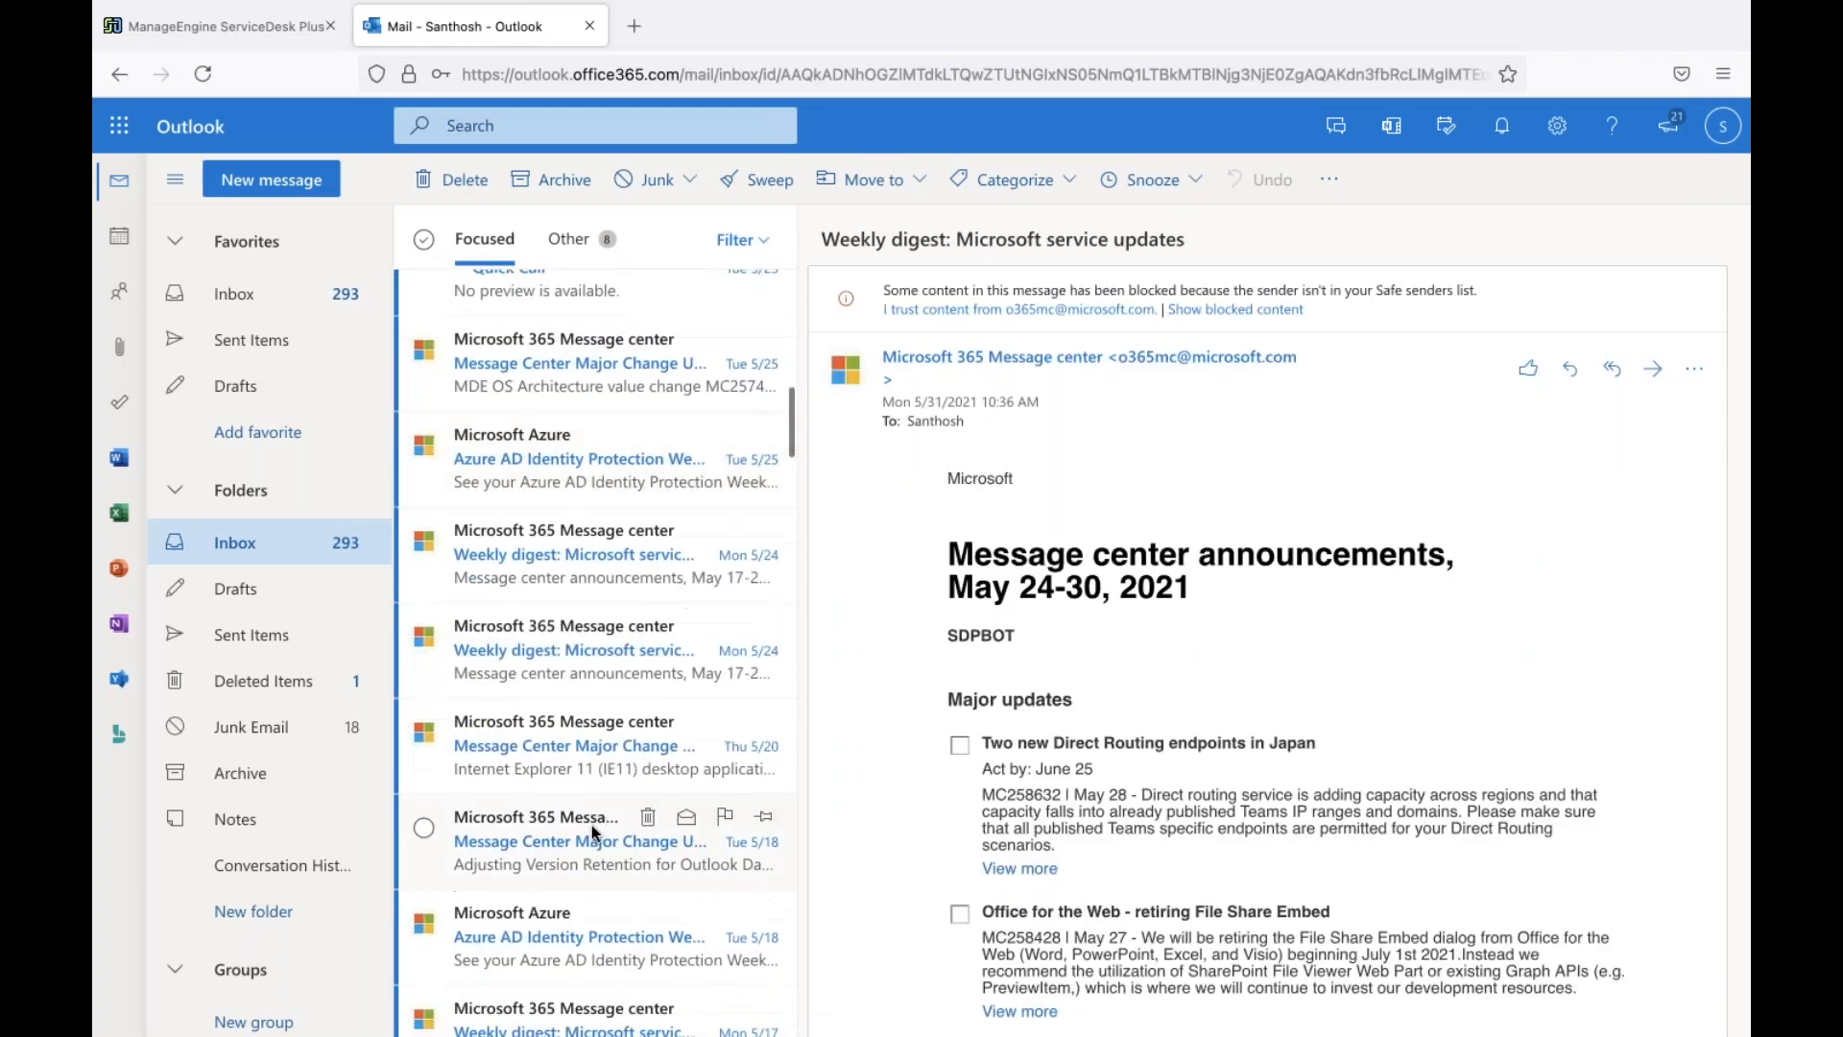
pyautogui.scroll(-7, 592, 831)
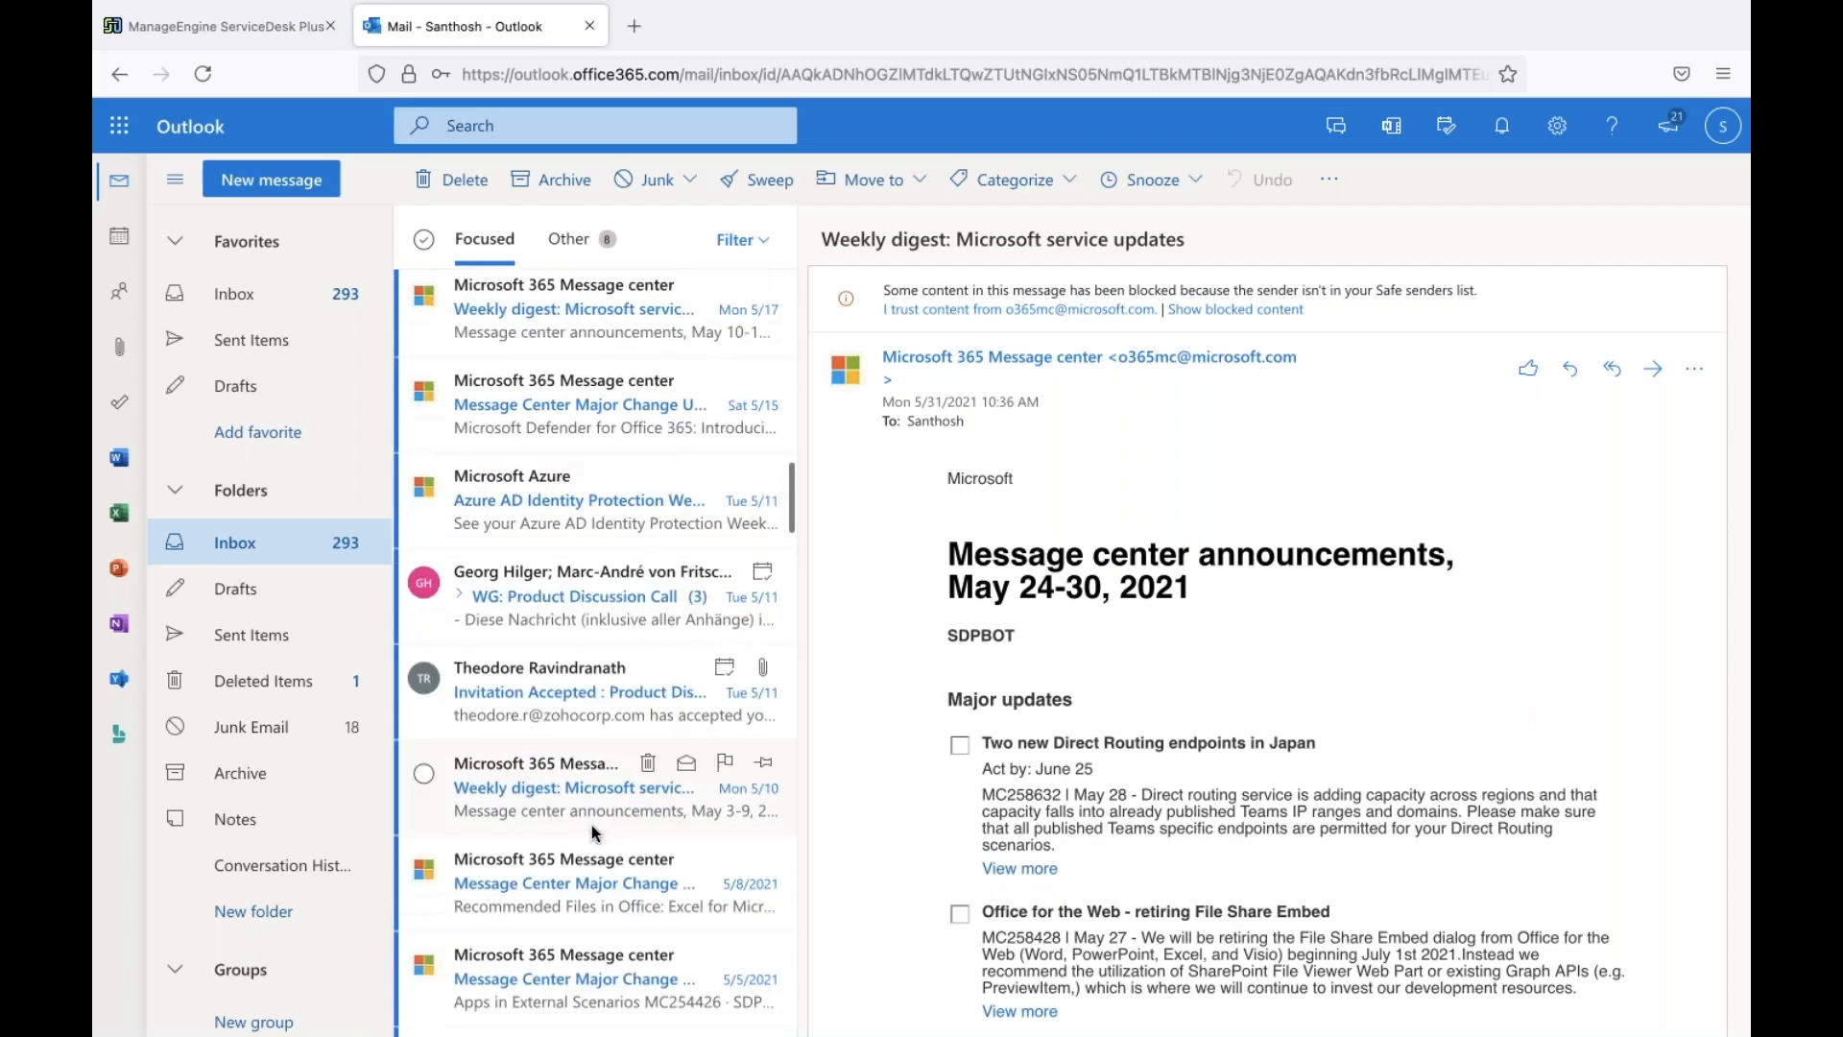
pyautogui.scroll(15, 592, 825)
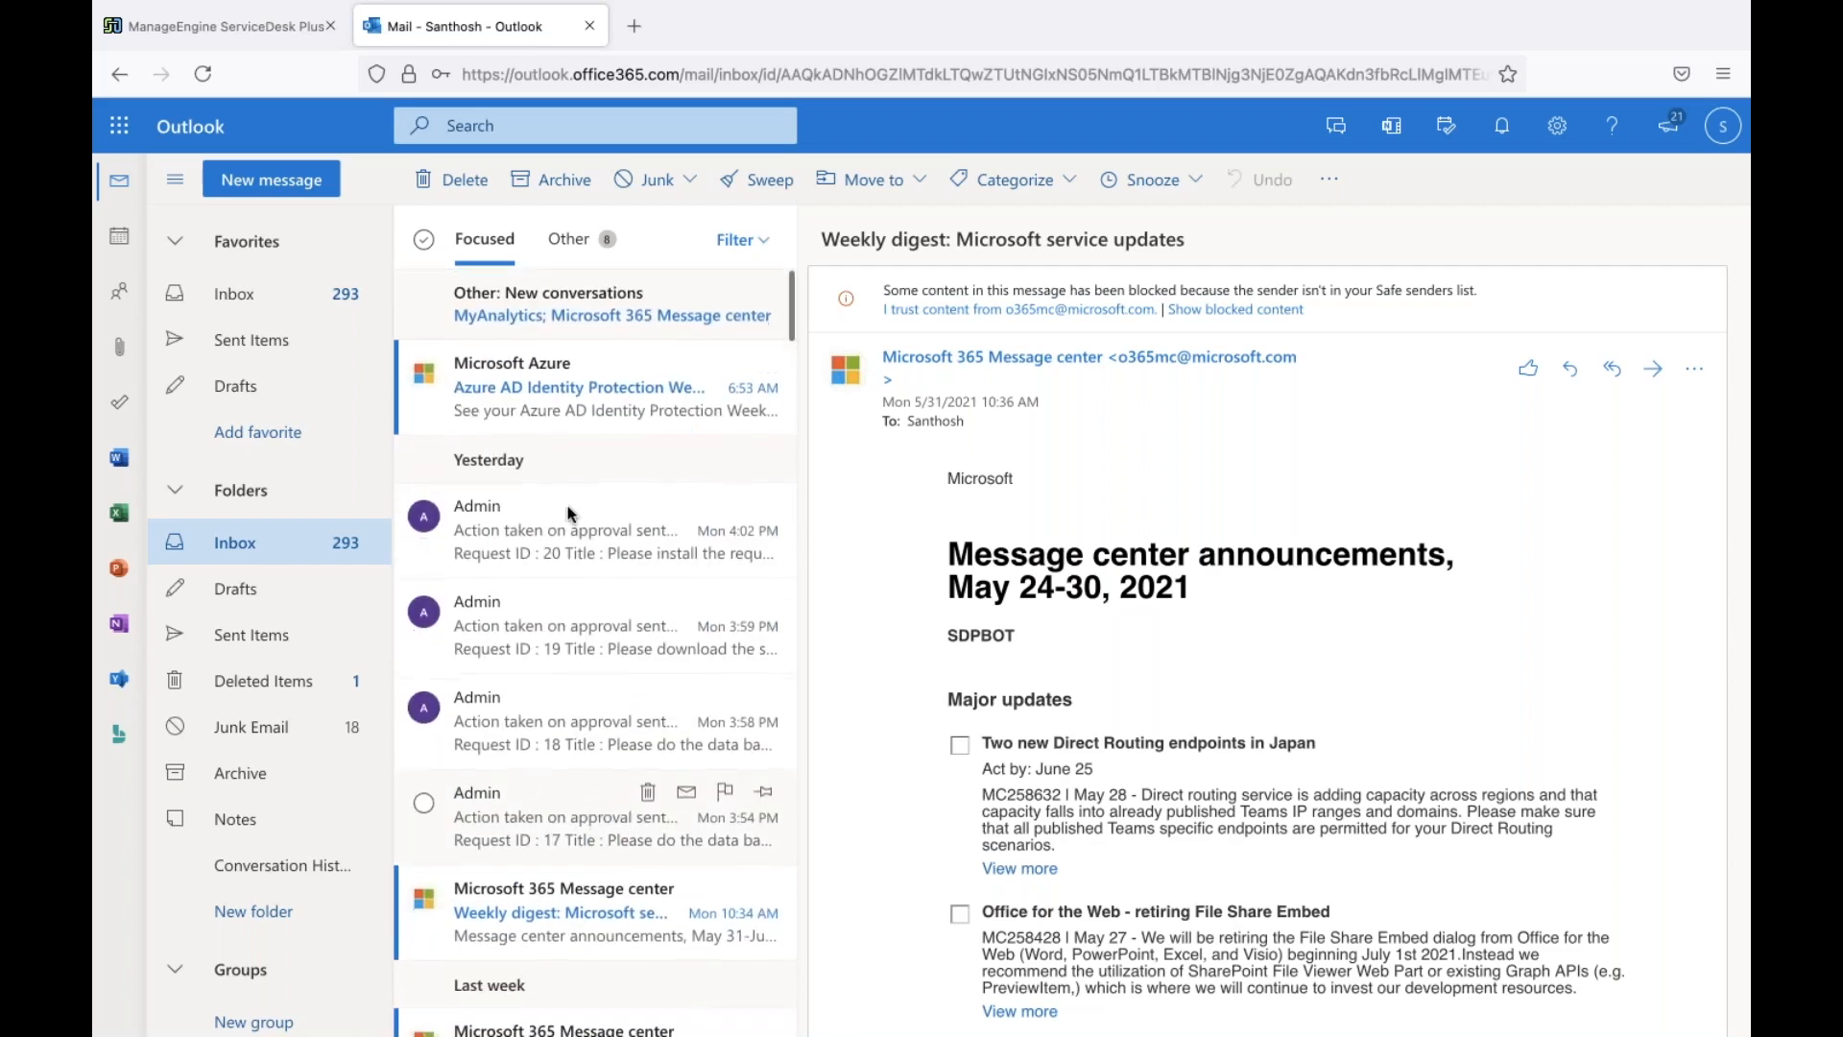
pyautogui.click(530, 411)
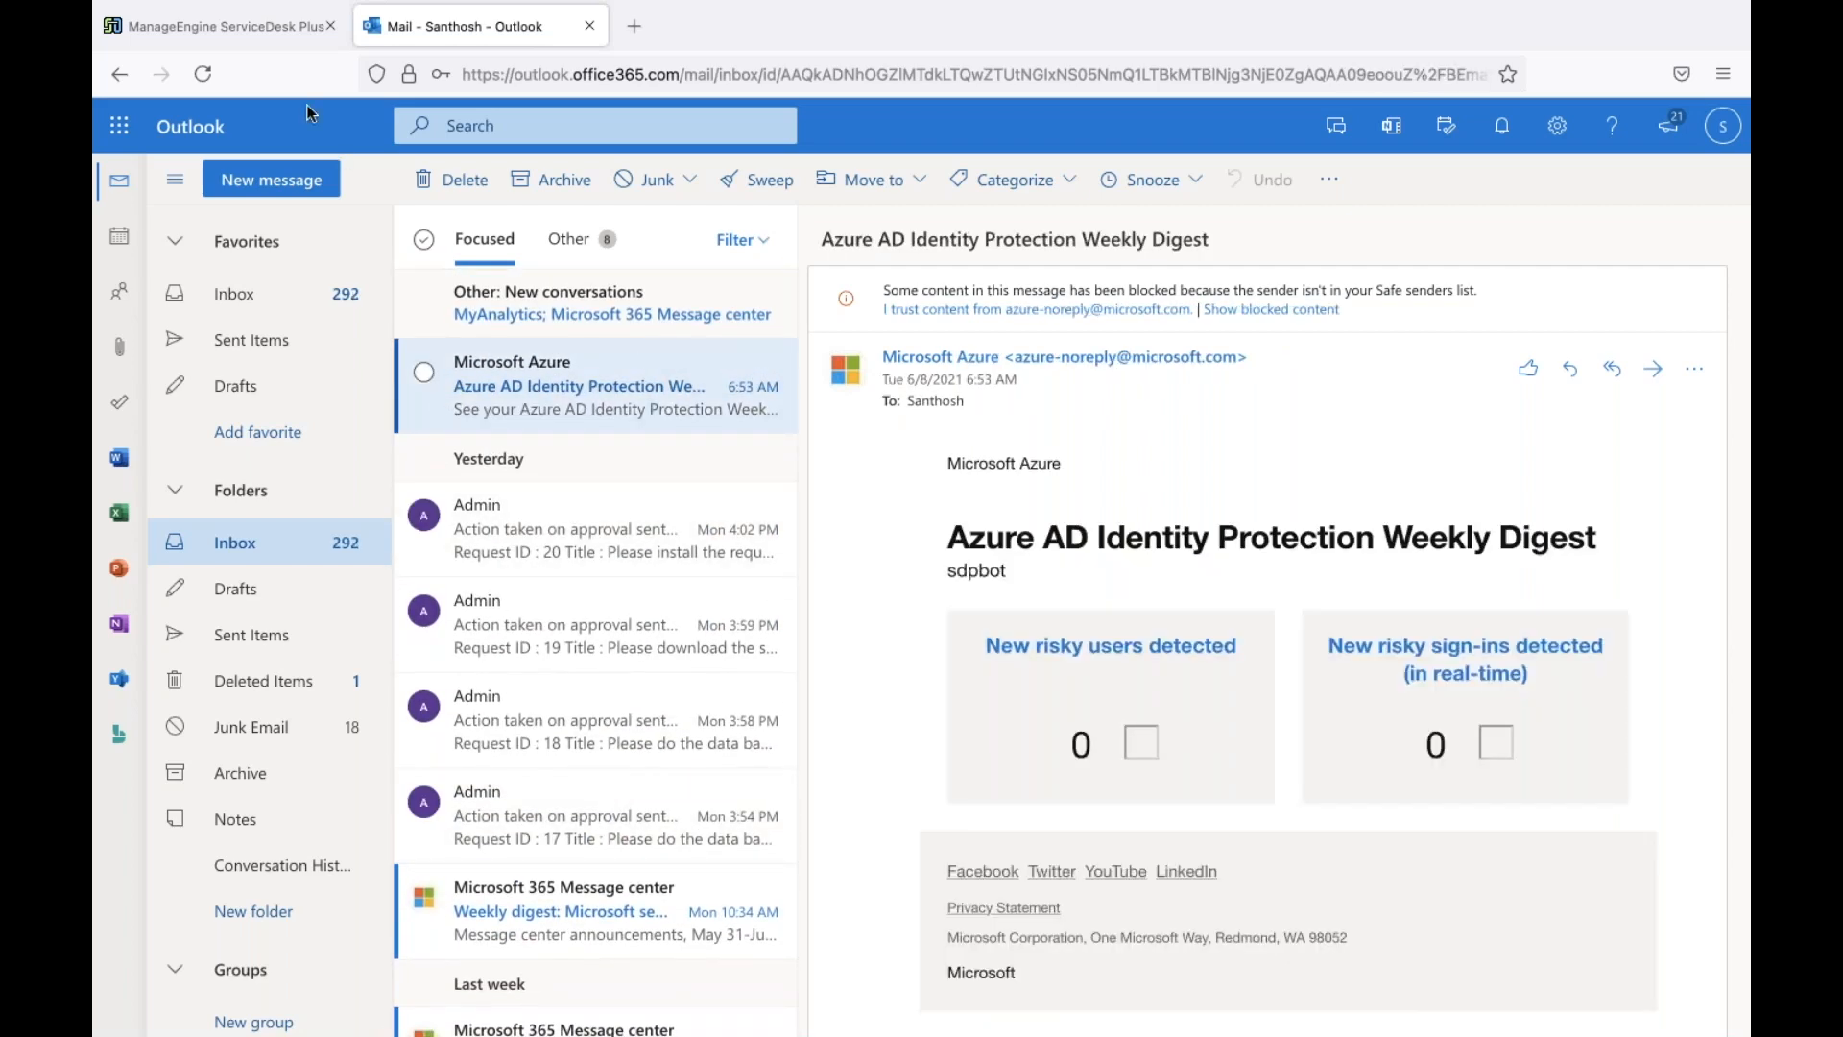
pyautogui.click(271, 30)
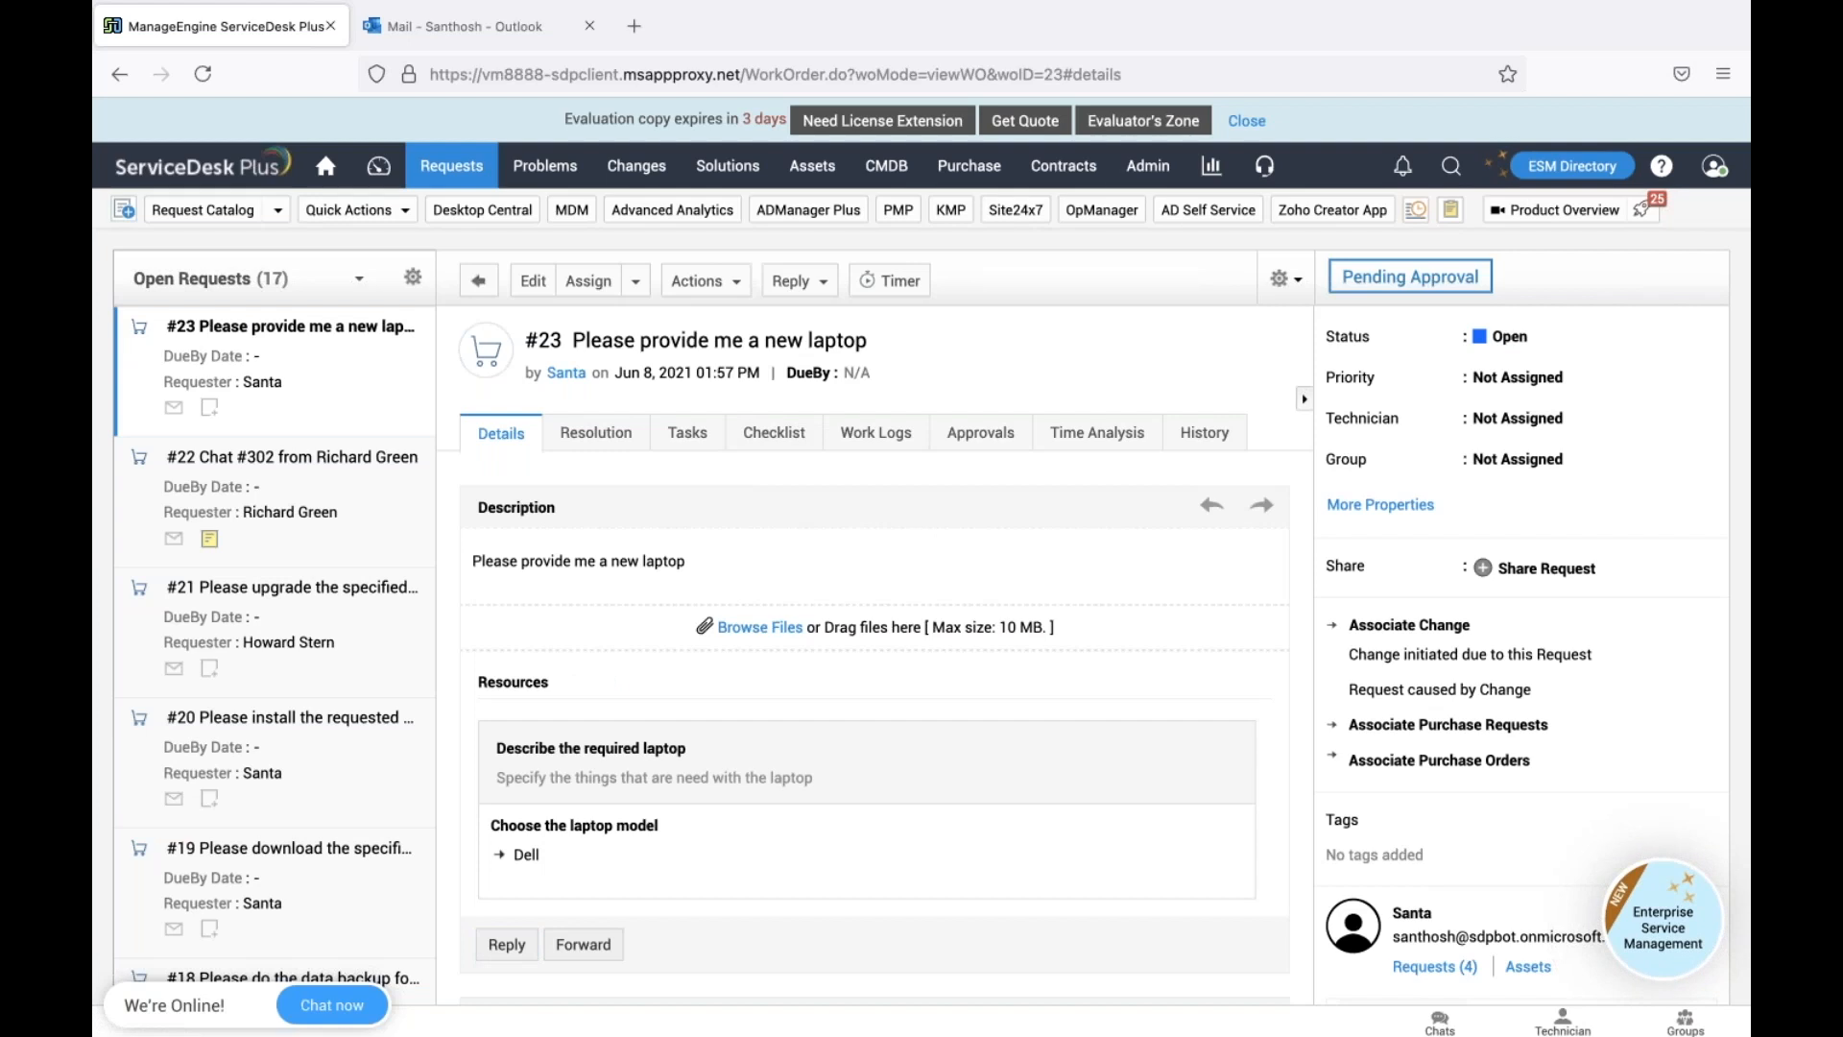
# Search Admin Settings for 'no' and open the Notification Rules page
pyautogui.click(1148, 165)
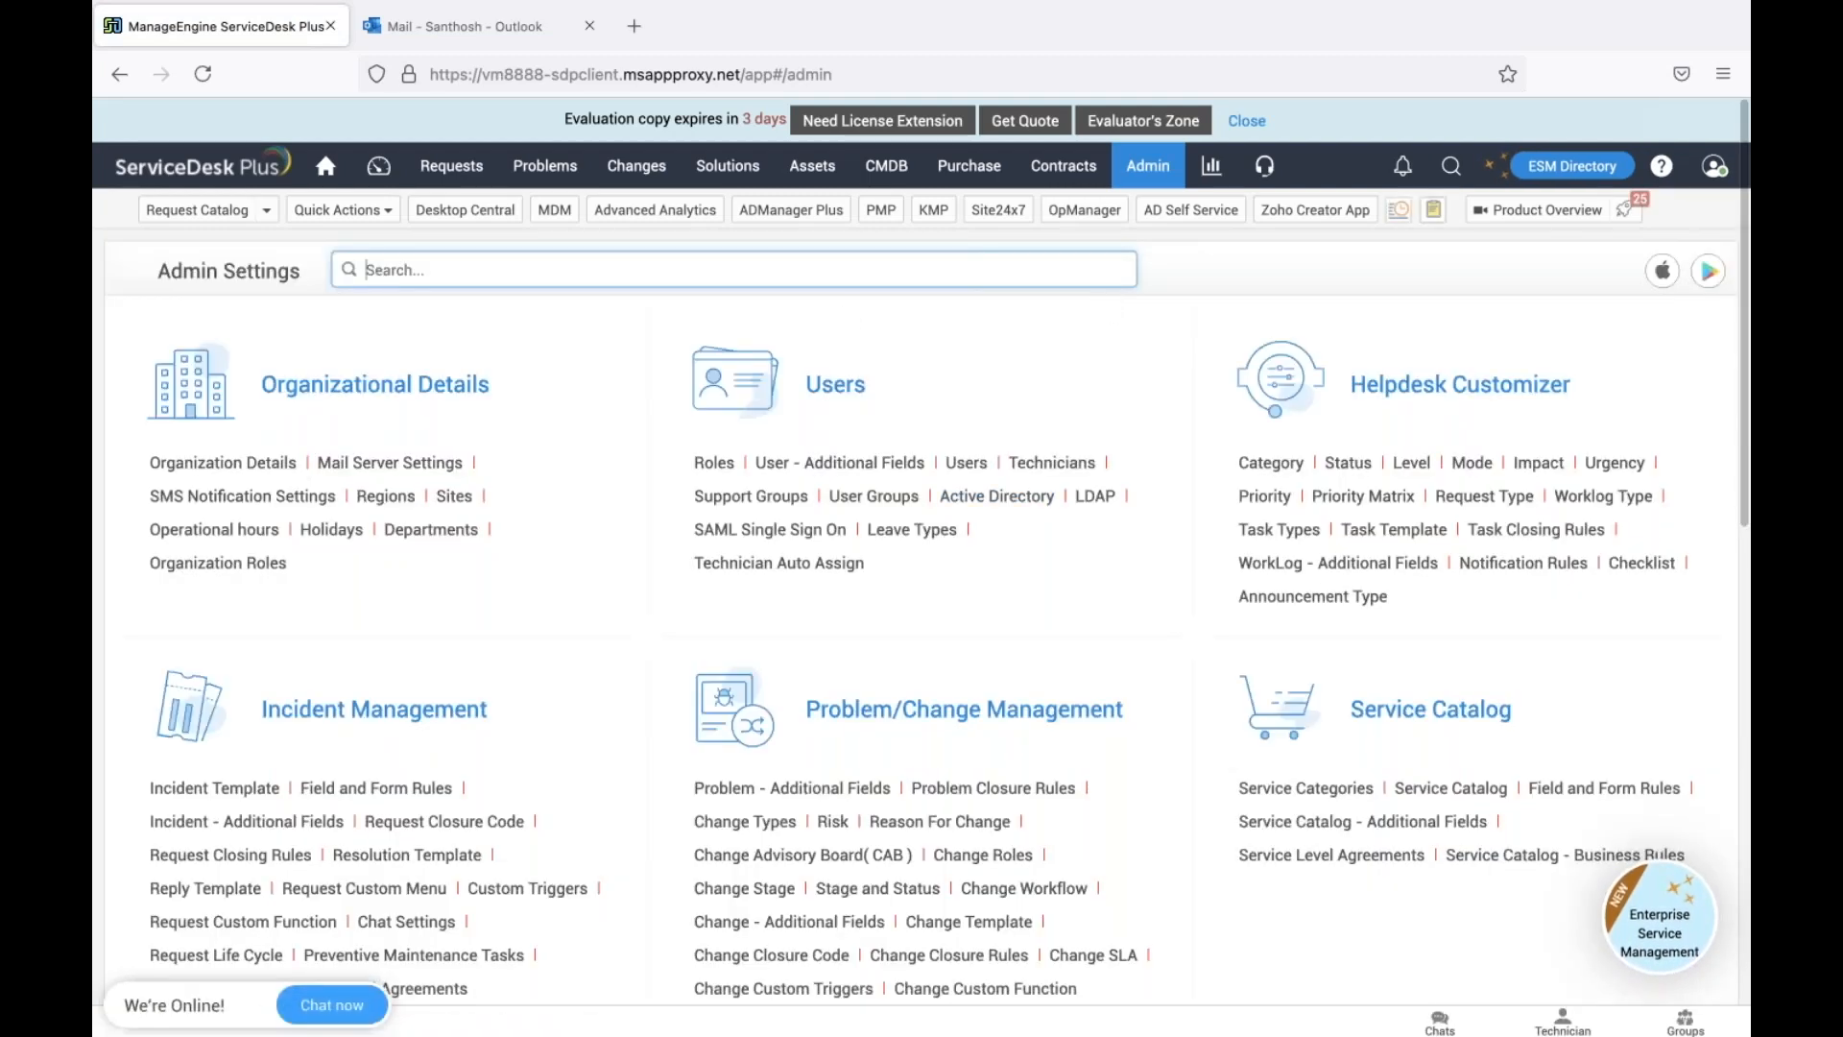
pyautogui.write('no')
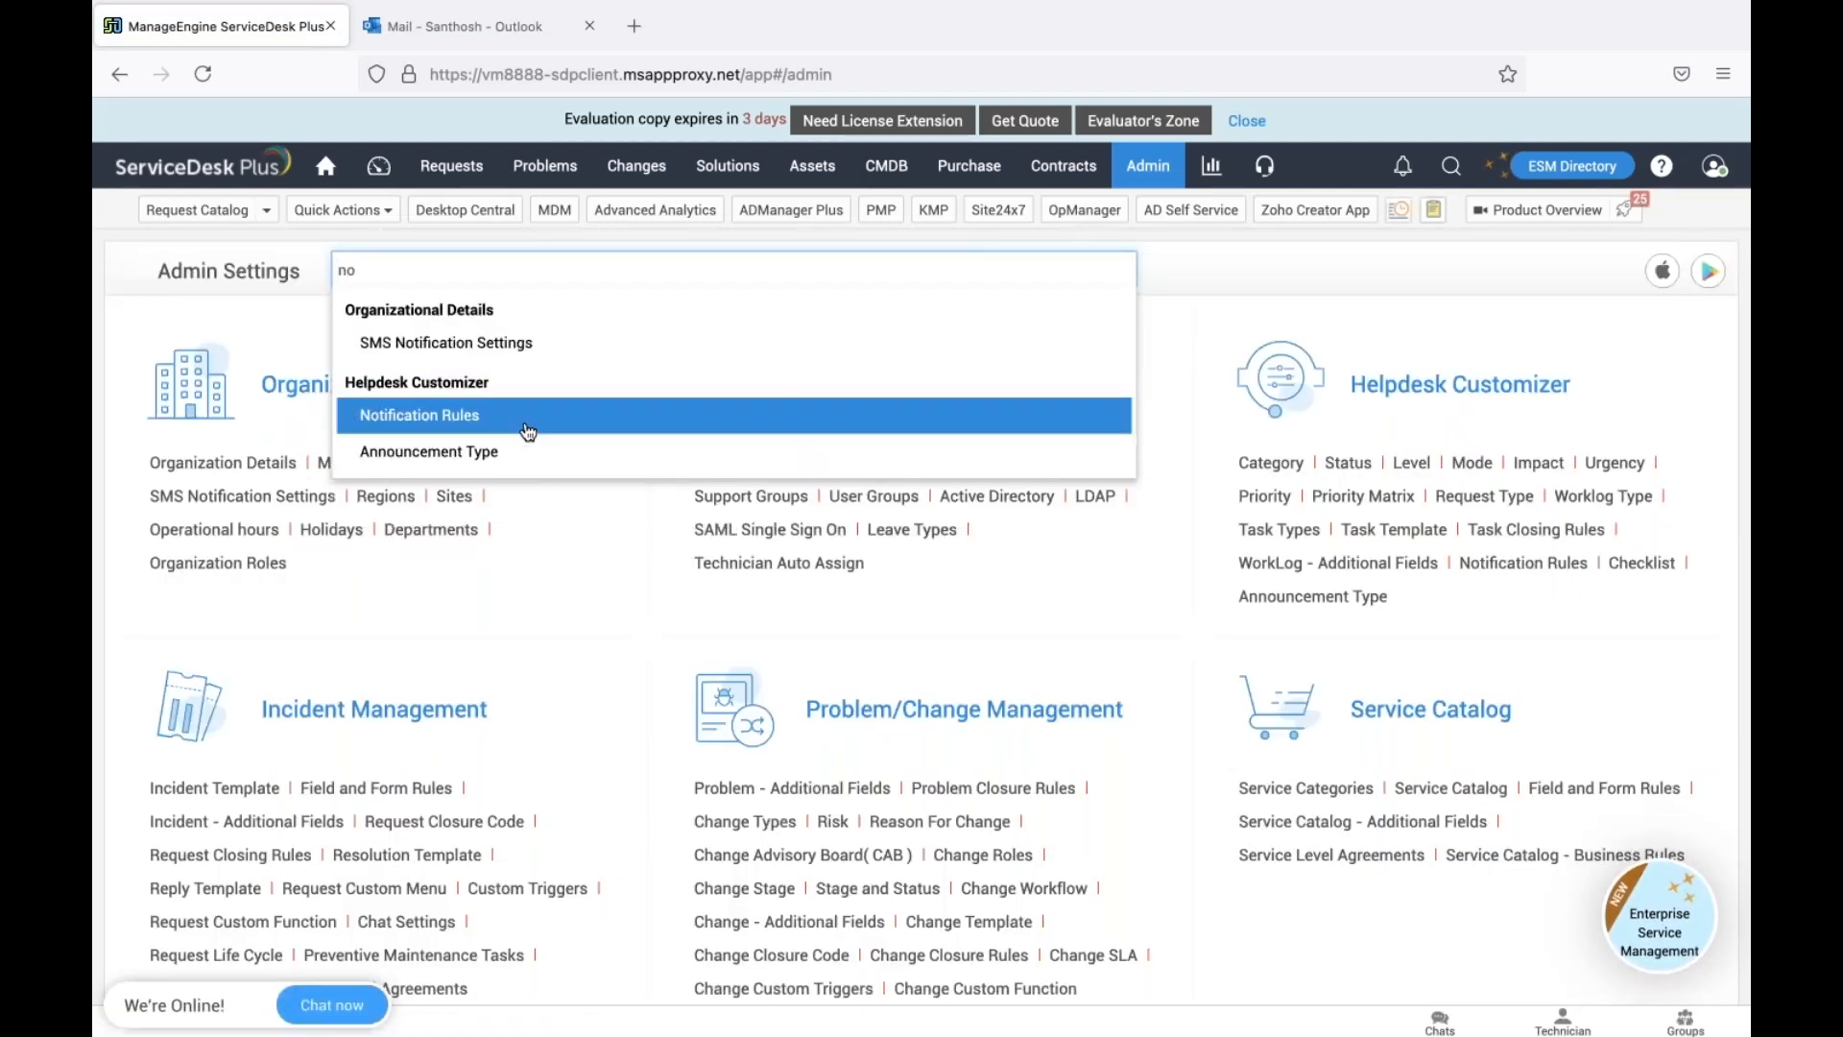
pyautogui.press('Return')
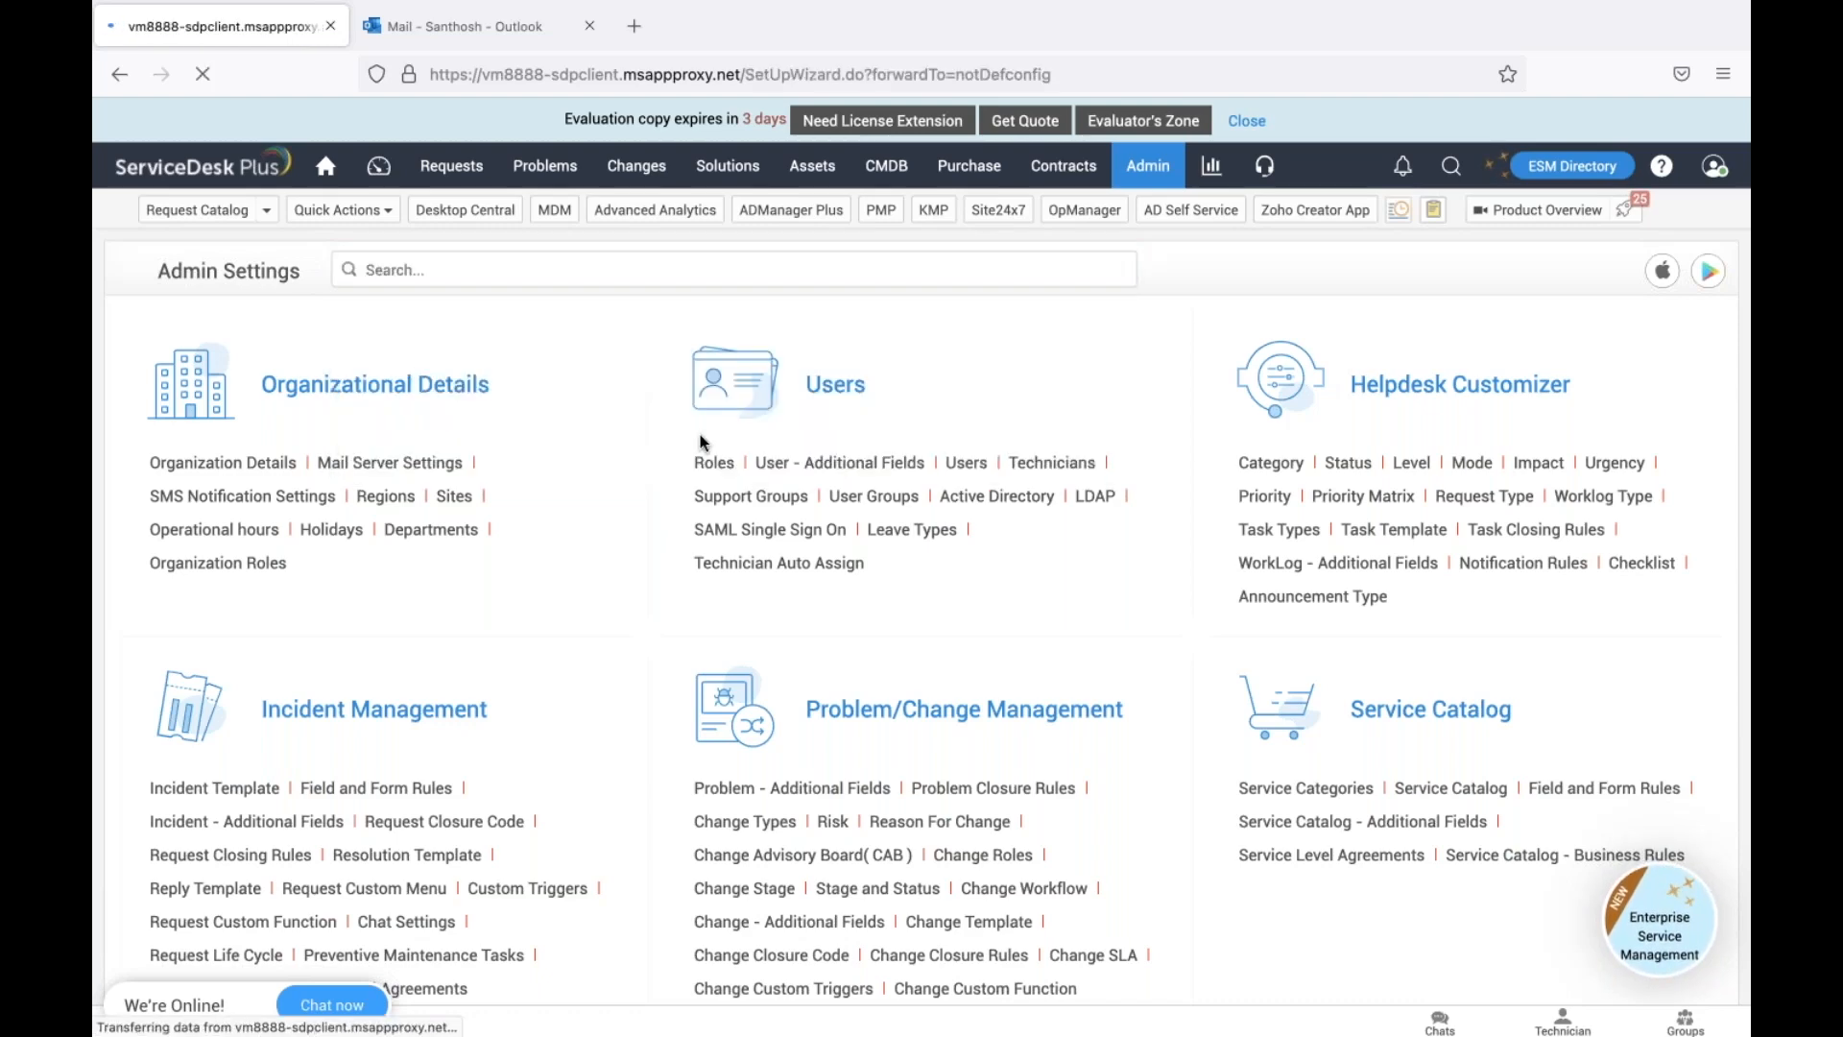
# Scroll the Request notification rules down to the technician e-mail alerts for new requests
pyautogui.click(519, 39)
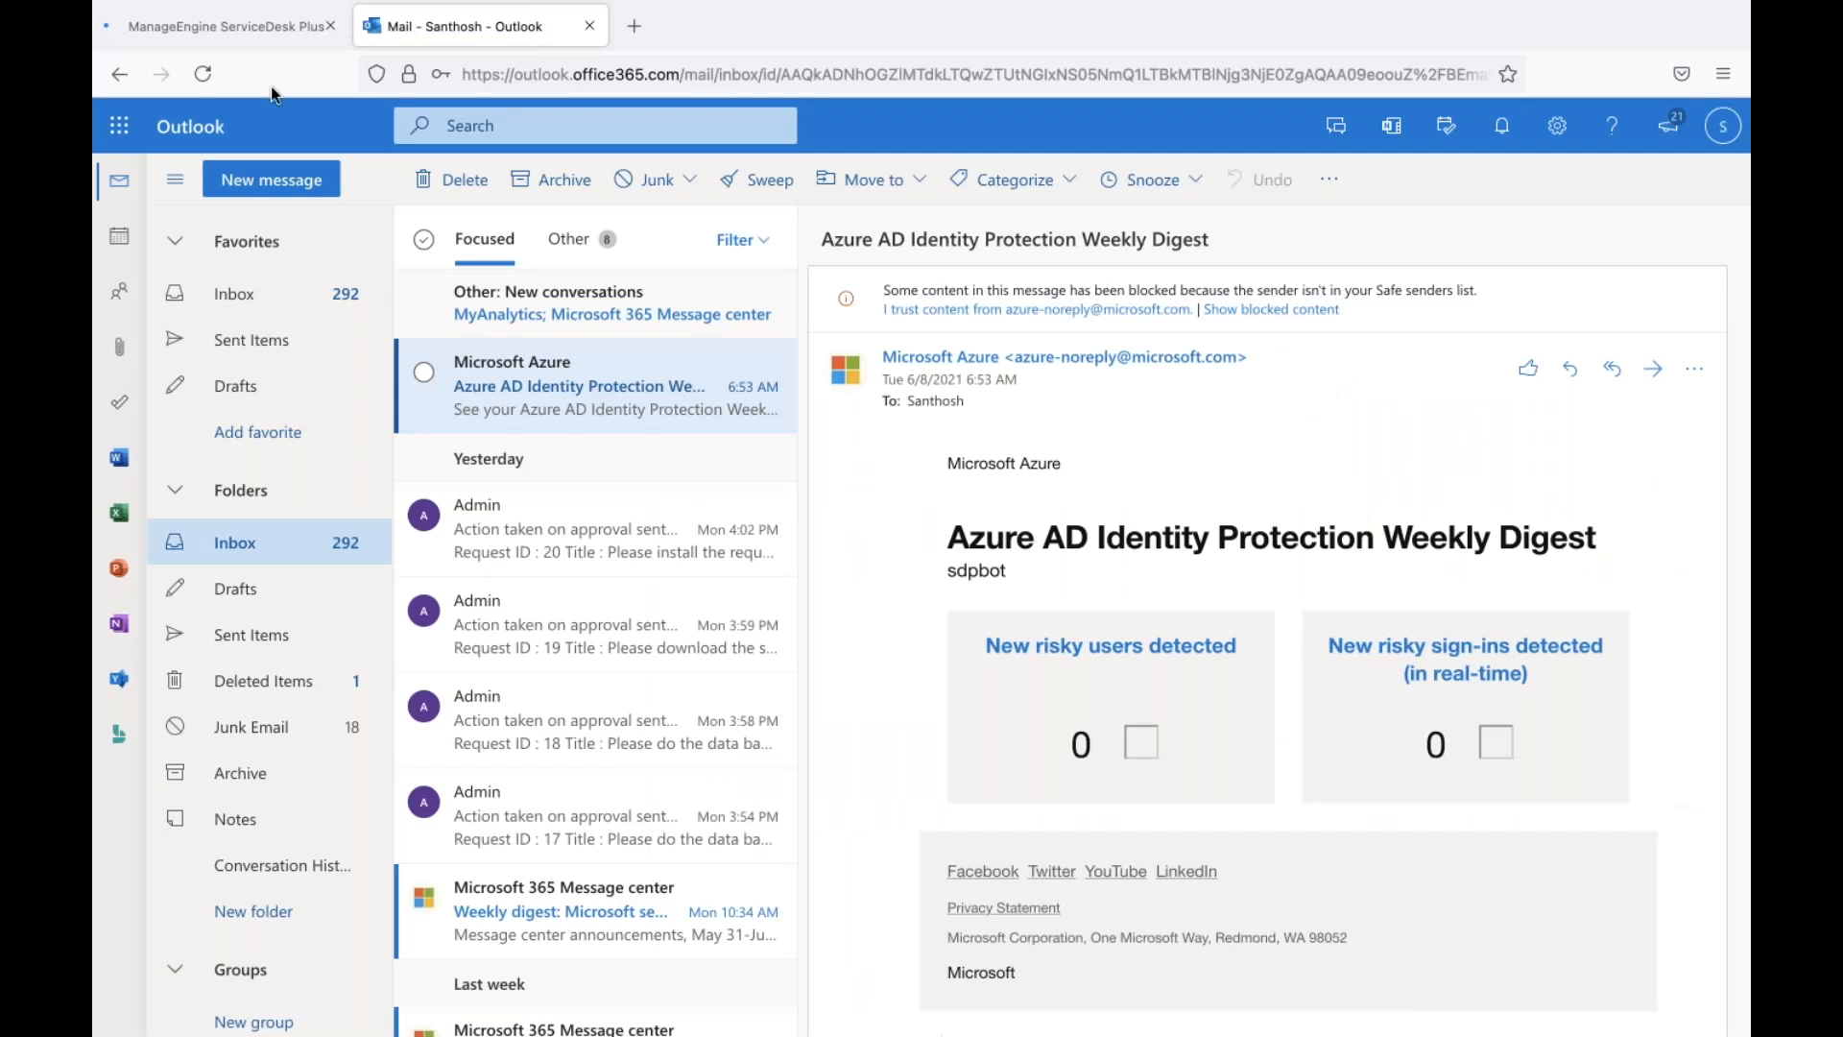
pyautogui.click(281, 34)
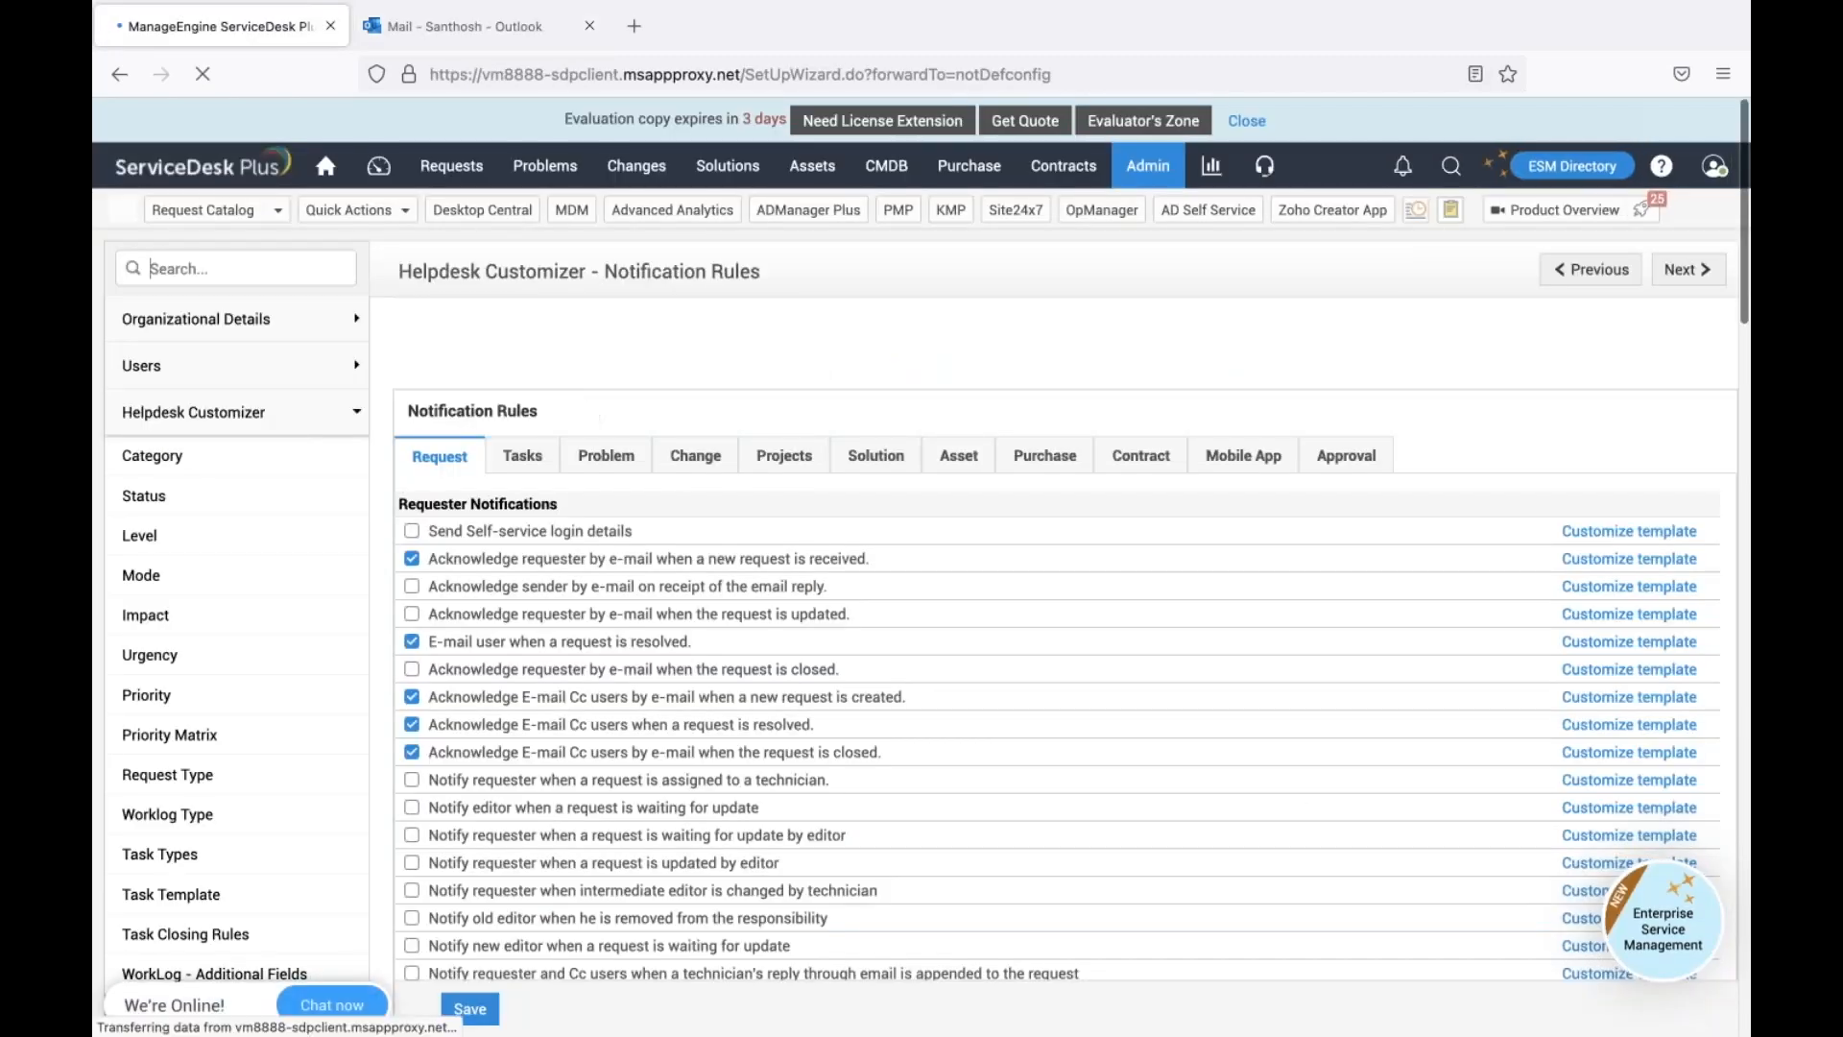
pyautogui.scroll(-3, 922, 547)
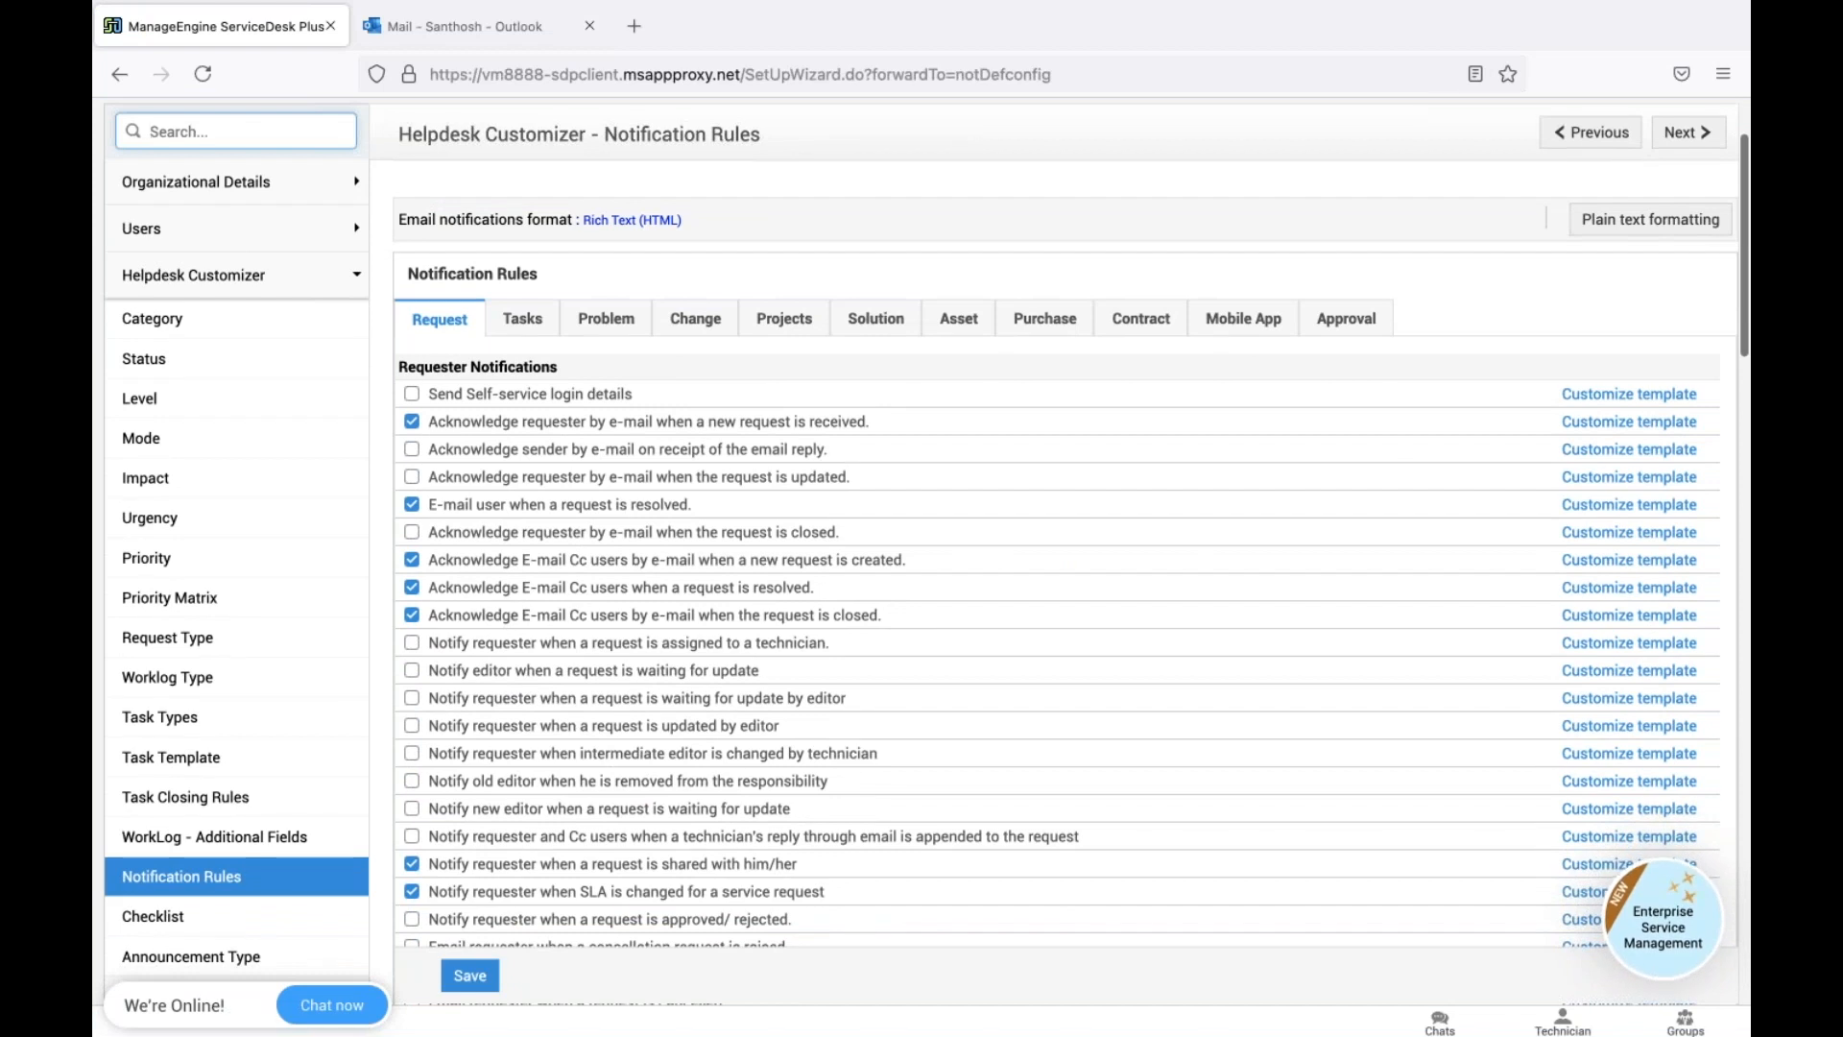
pyautogui.scroll(-1, 921, 548)
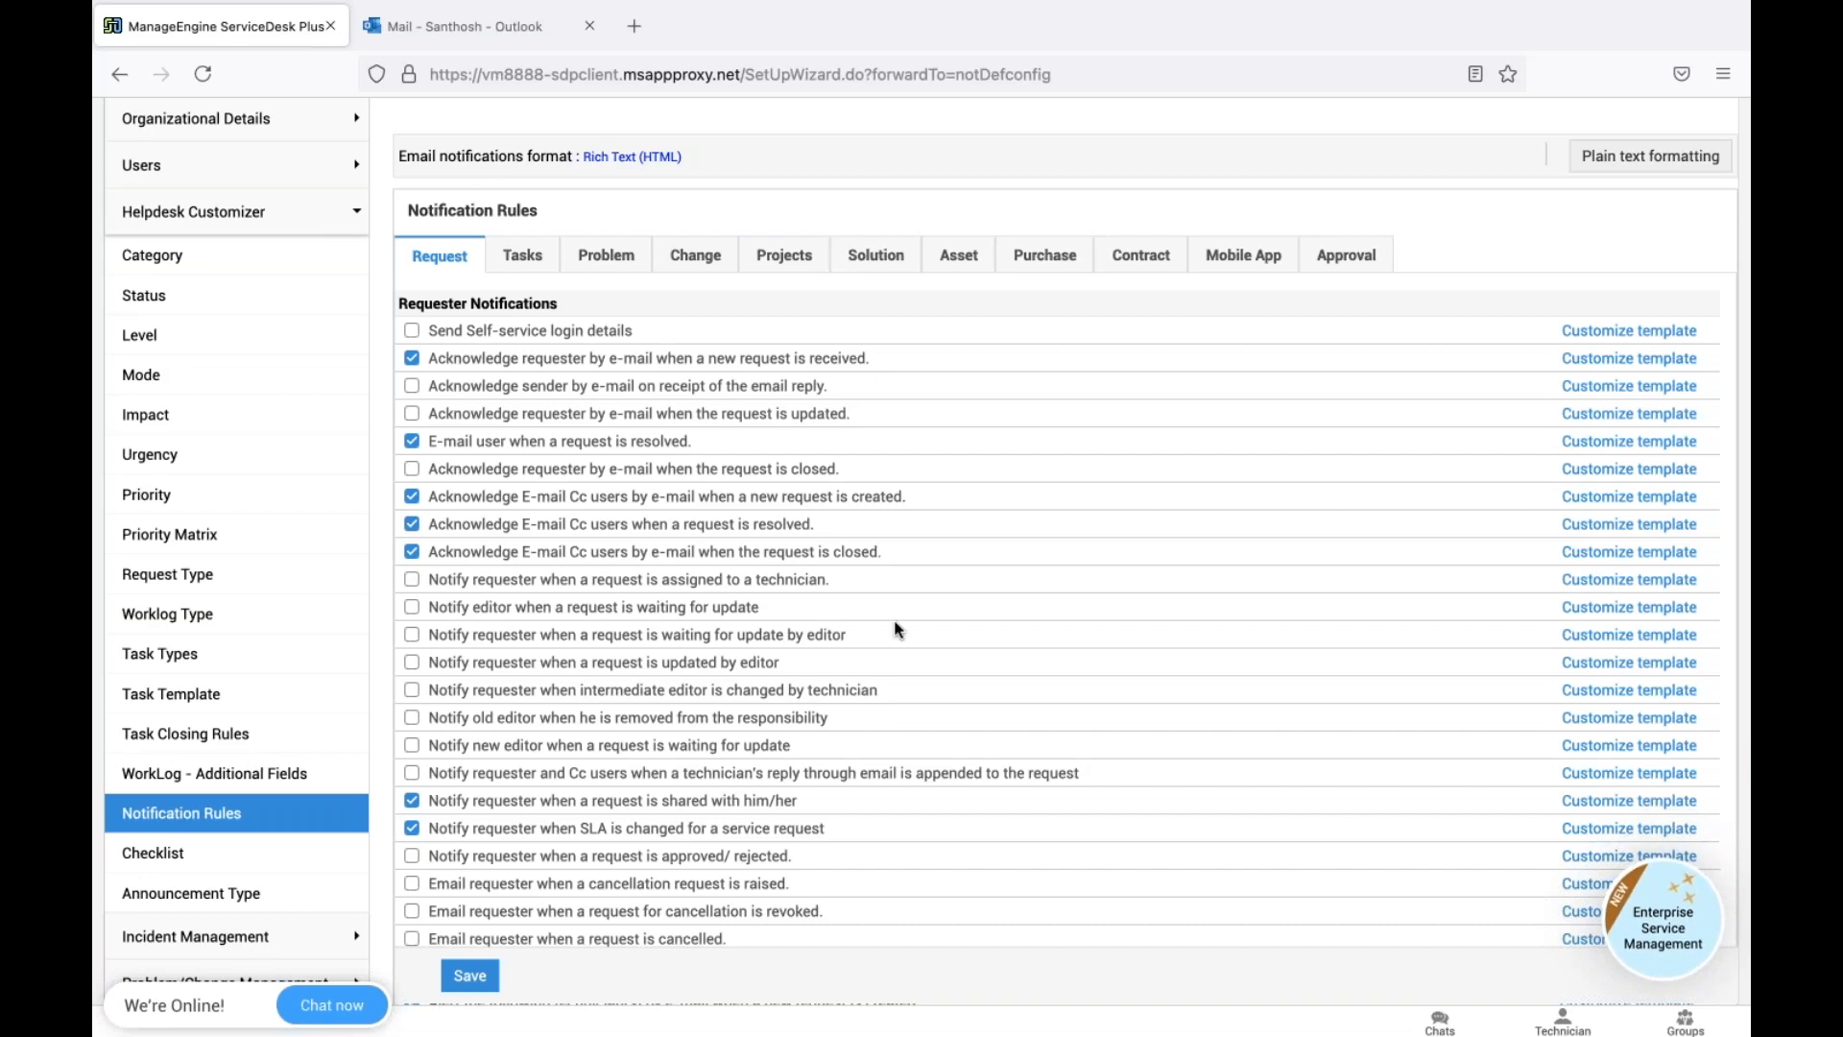
pyautogui.scroll(-3, 898, 630)
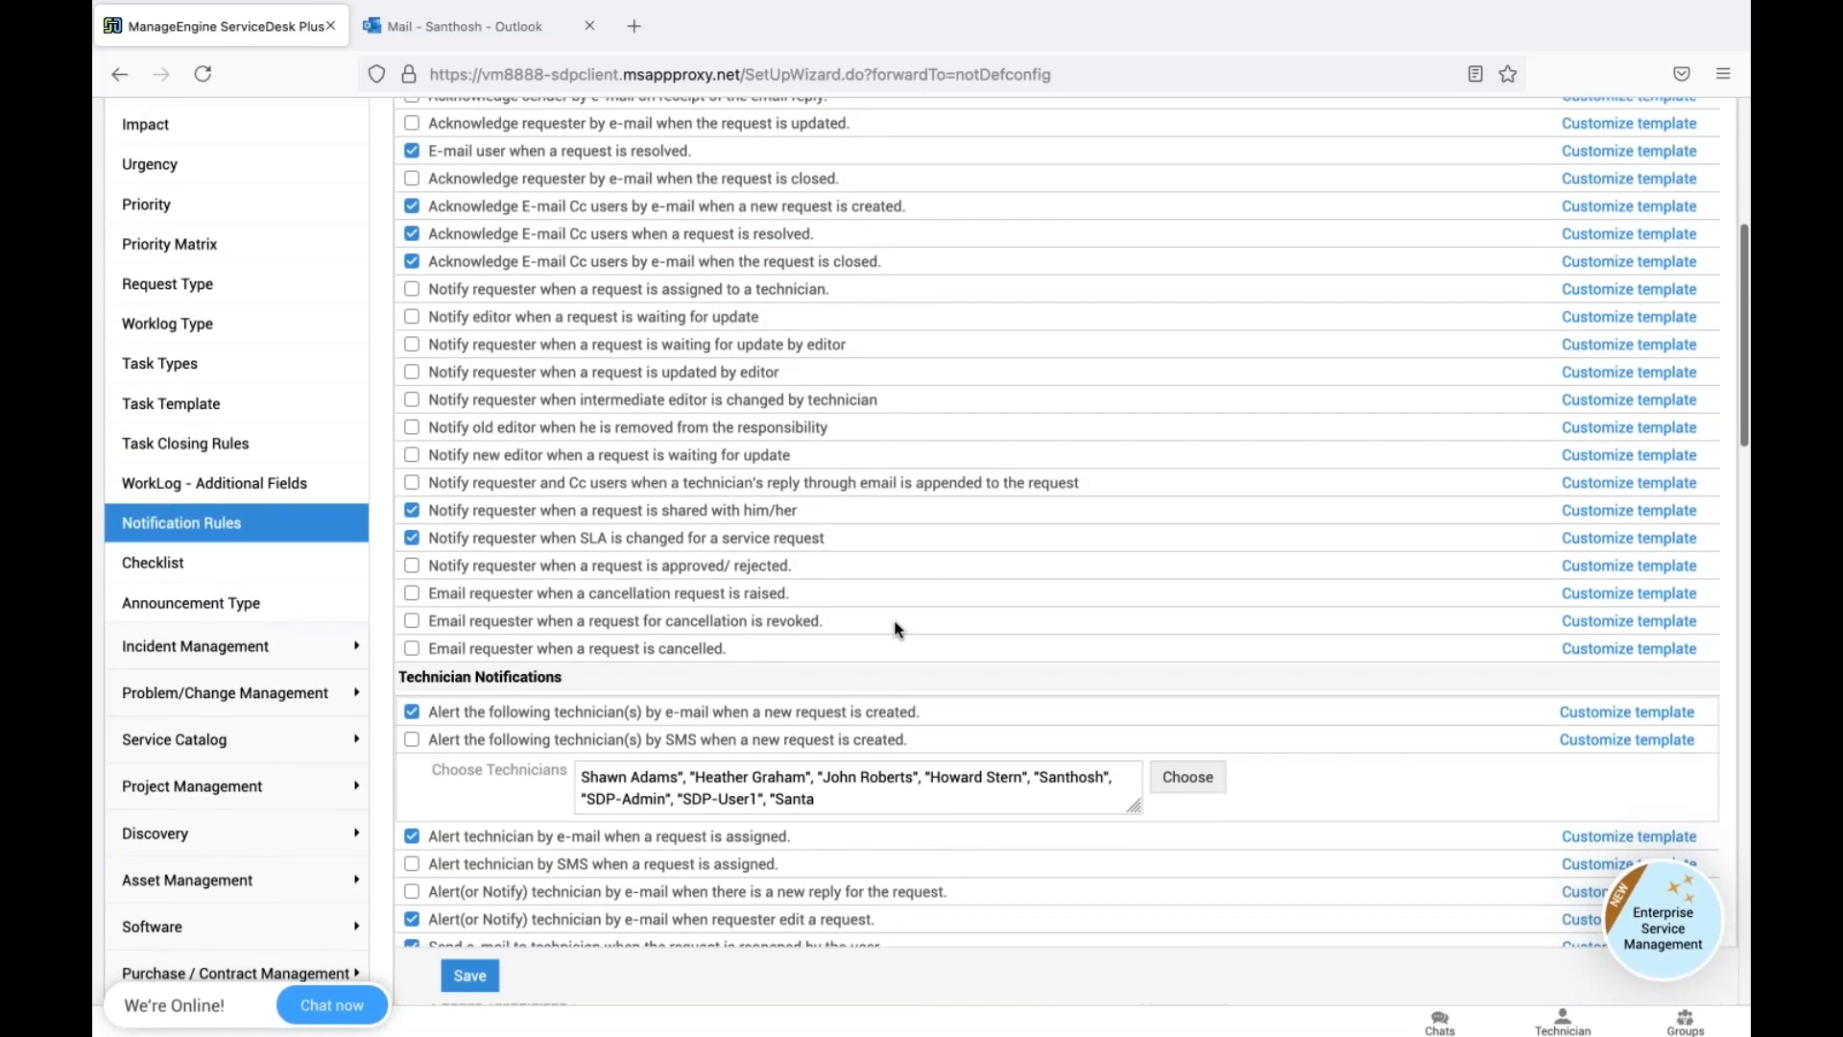
pyautogui.scroll(-3, 897, 630)
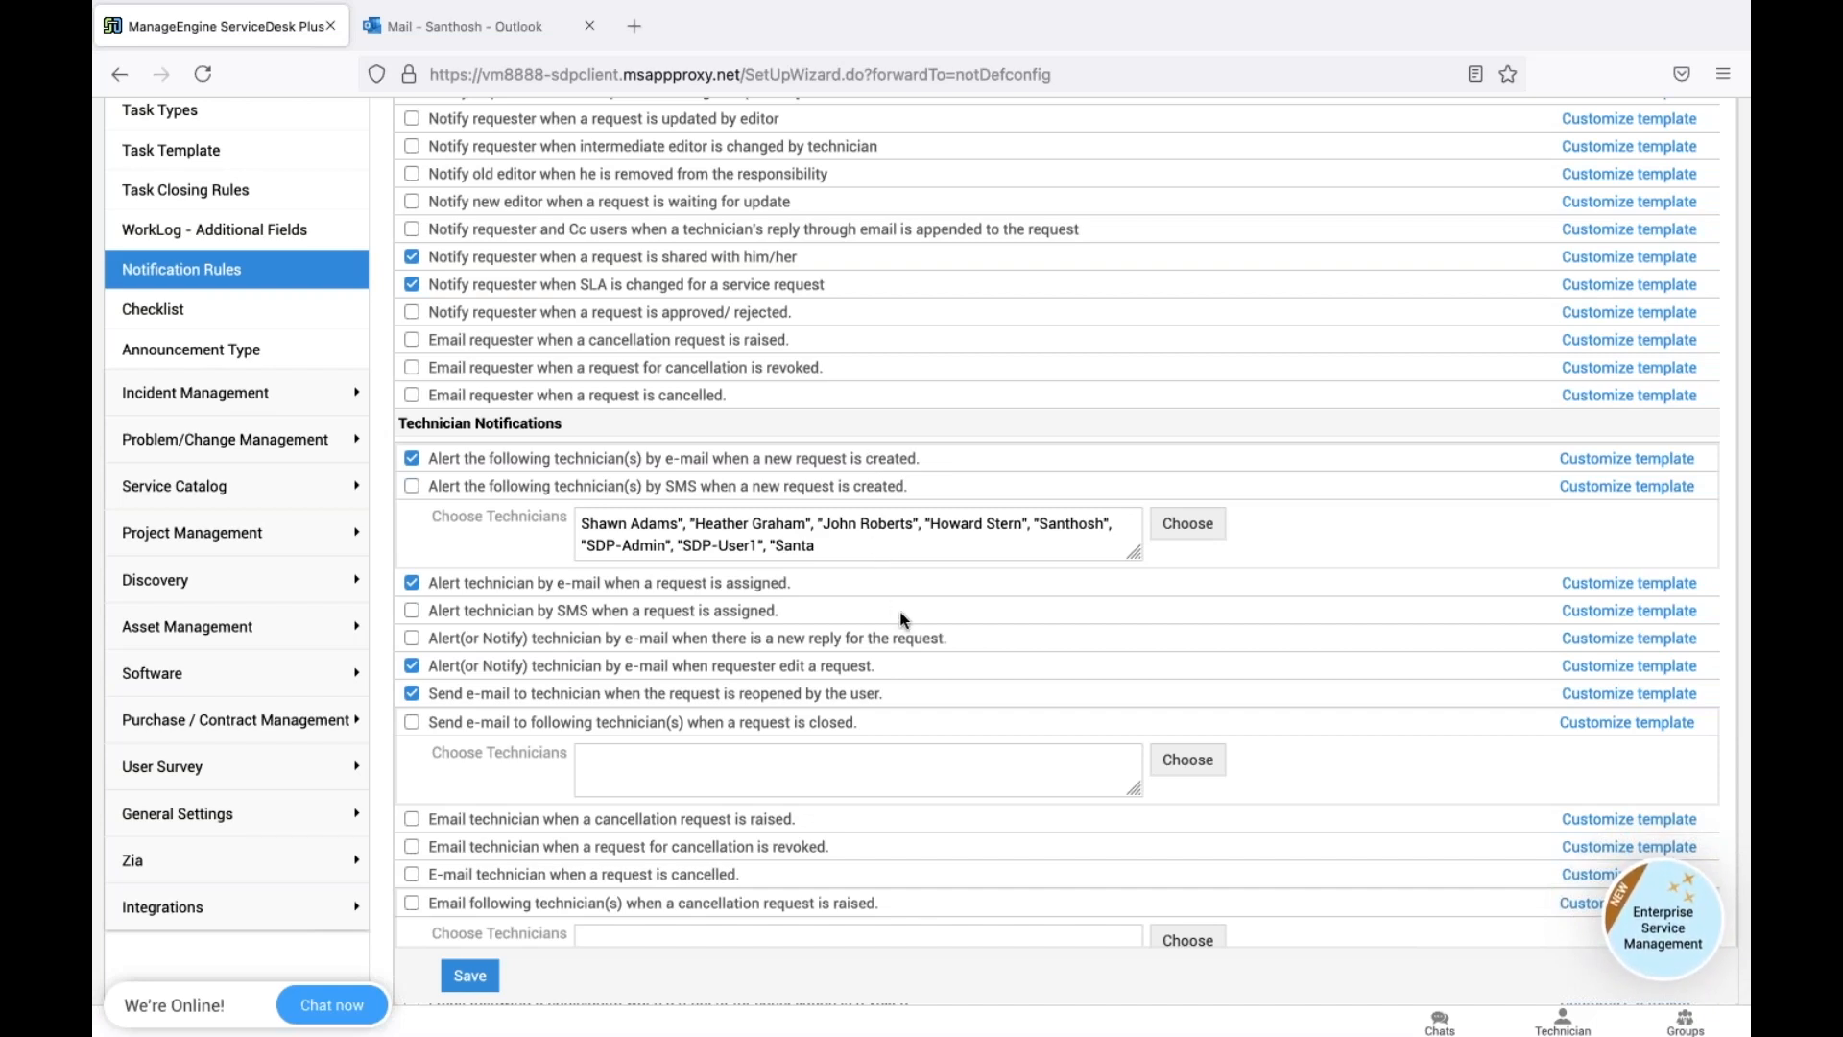
pyautogui.scroll(-1, 903, 619)
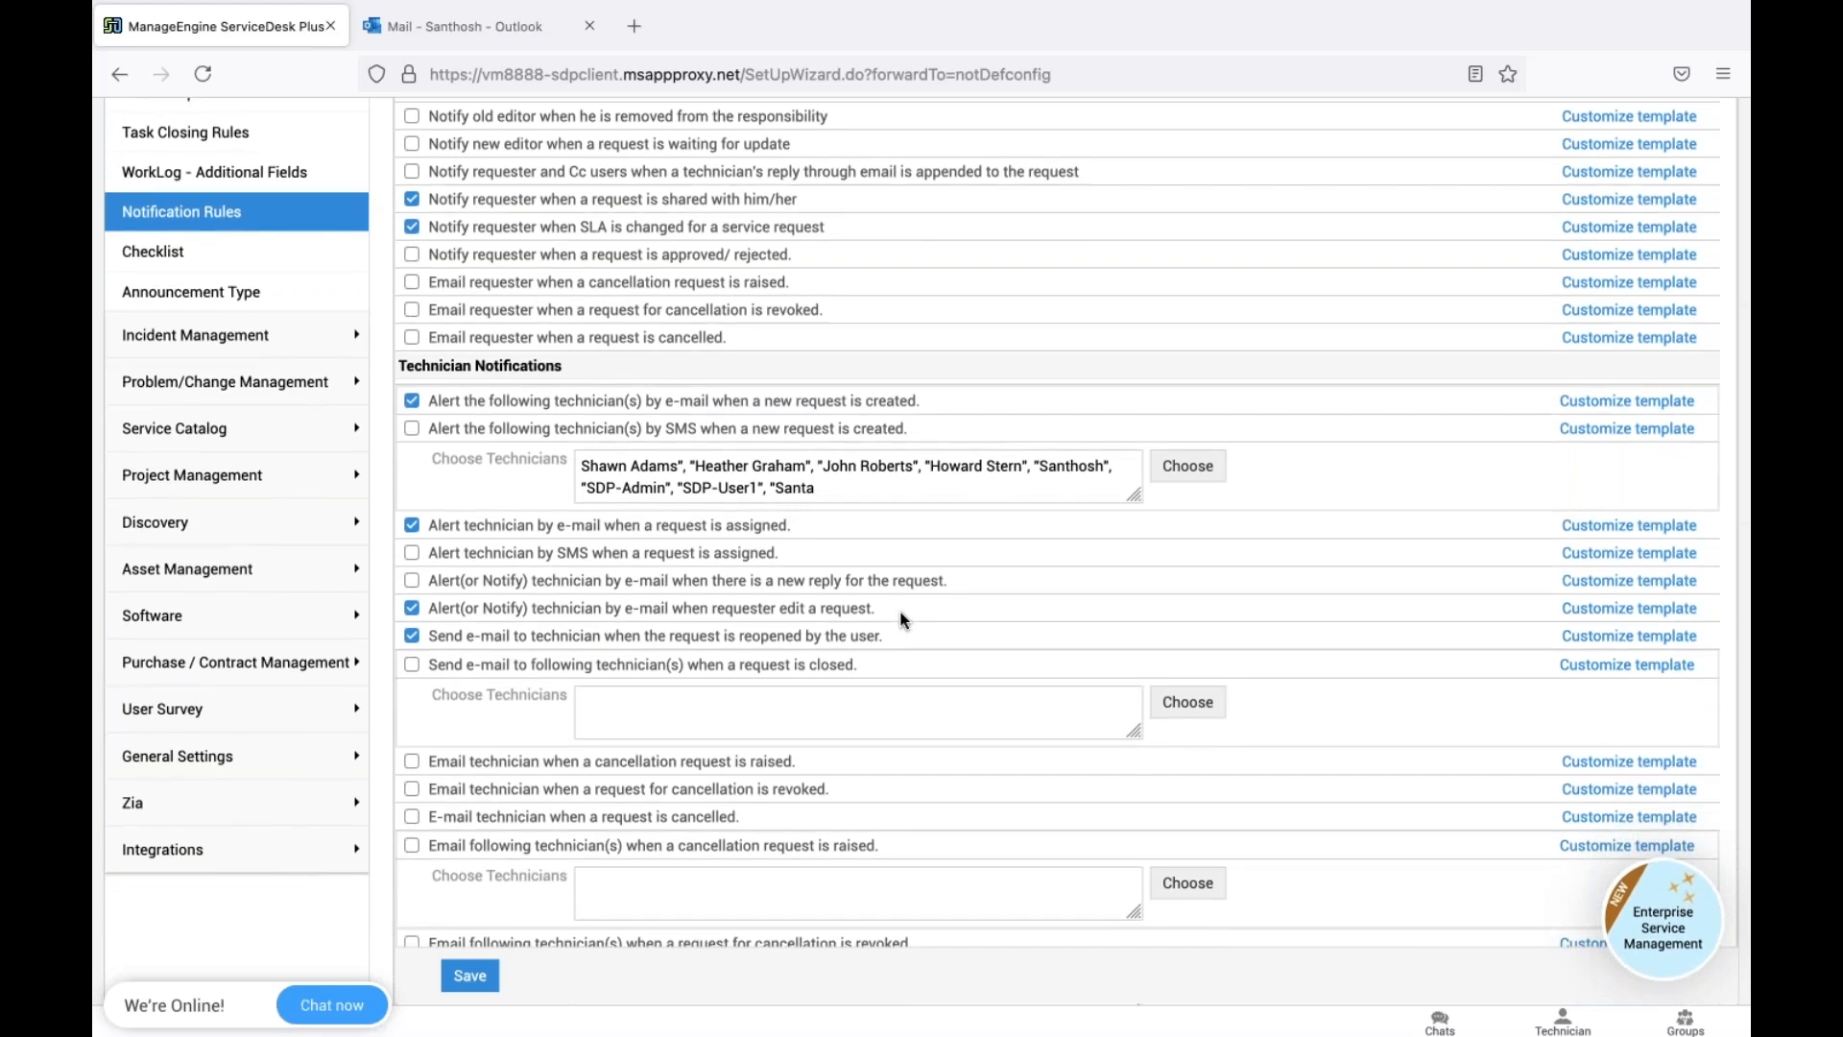
pyautogui.scroll(-1, 903, 620)
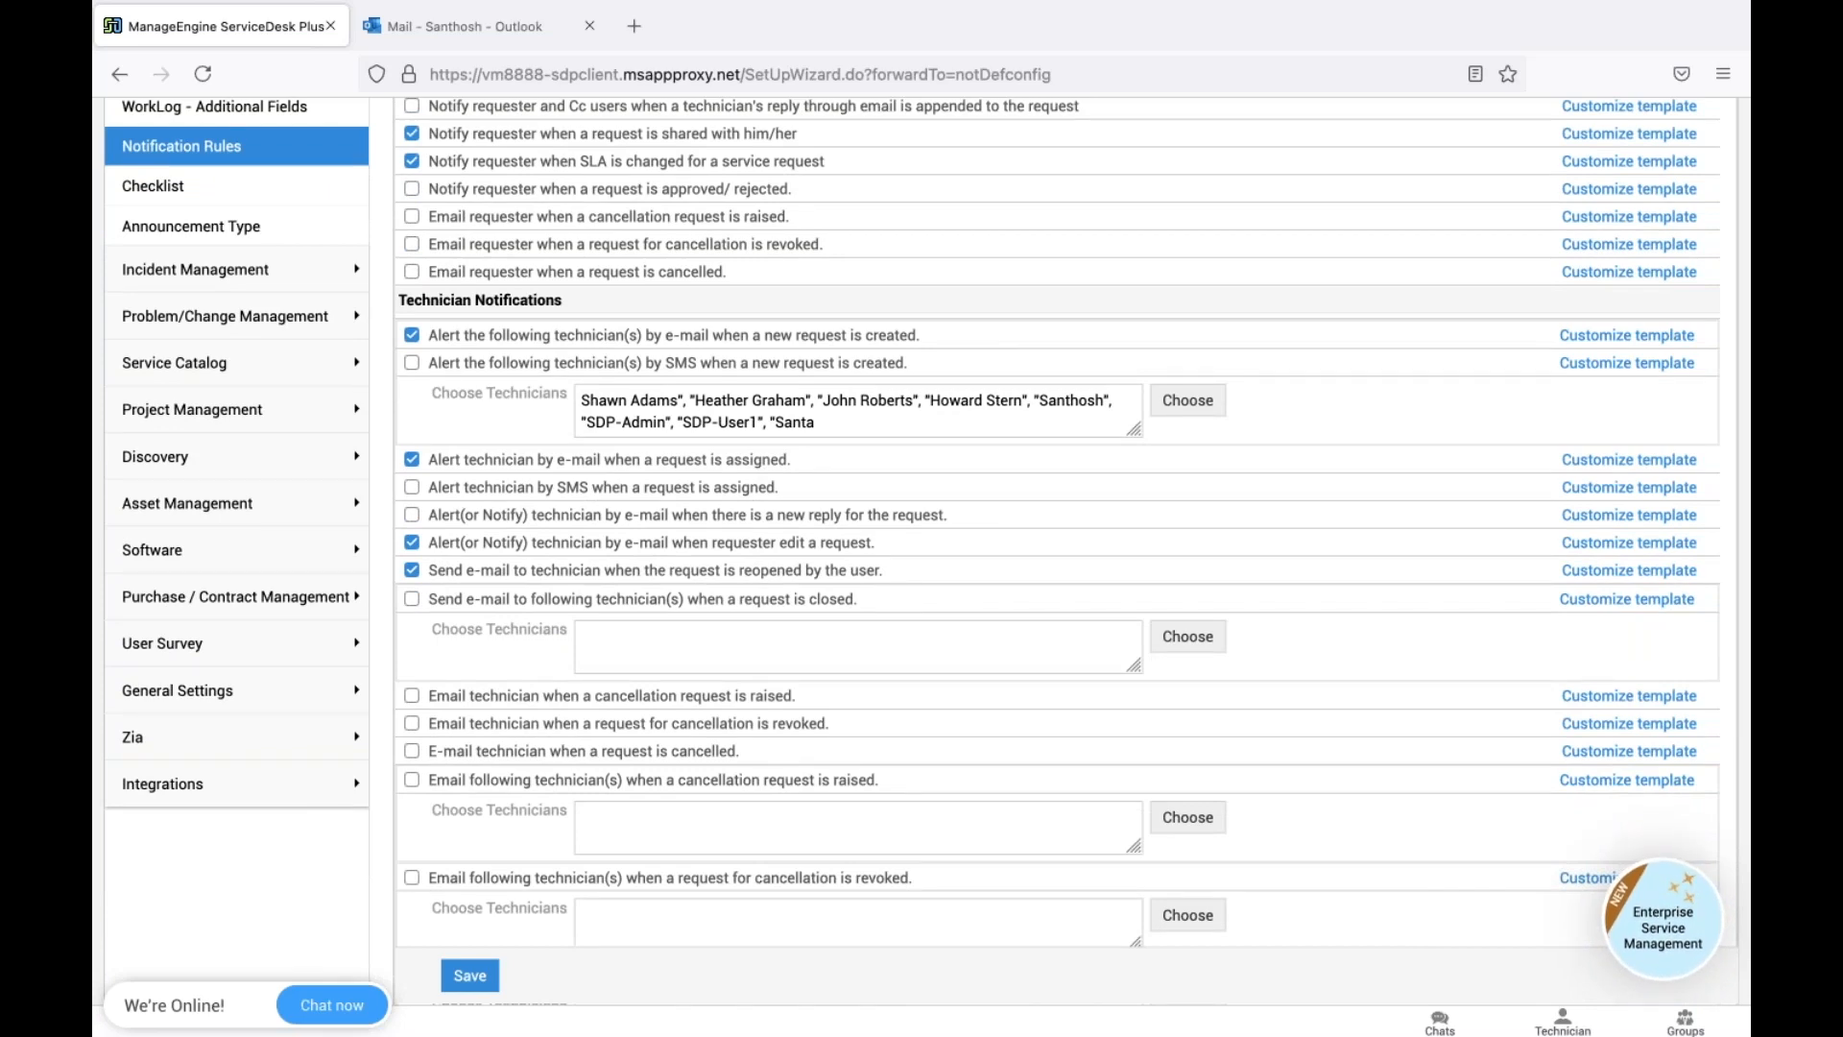
# Reread the Request ID 20, 19 and 18 approval e-mails, then return to Notification Rules
pyautogui.click(537, 31)
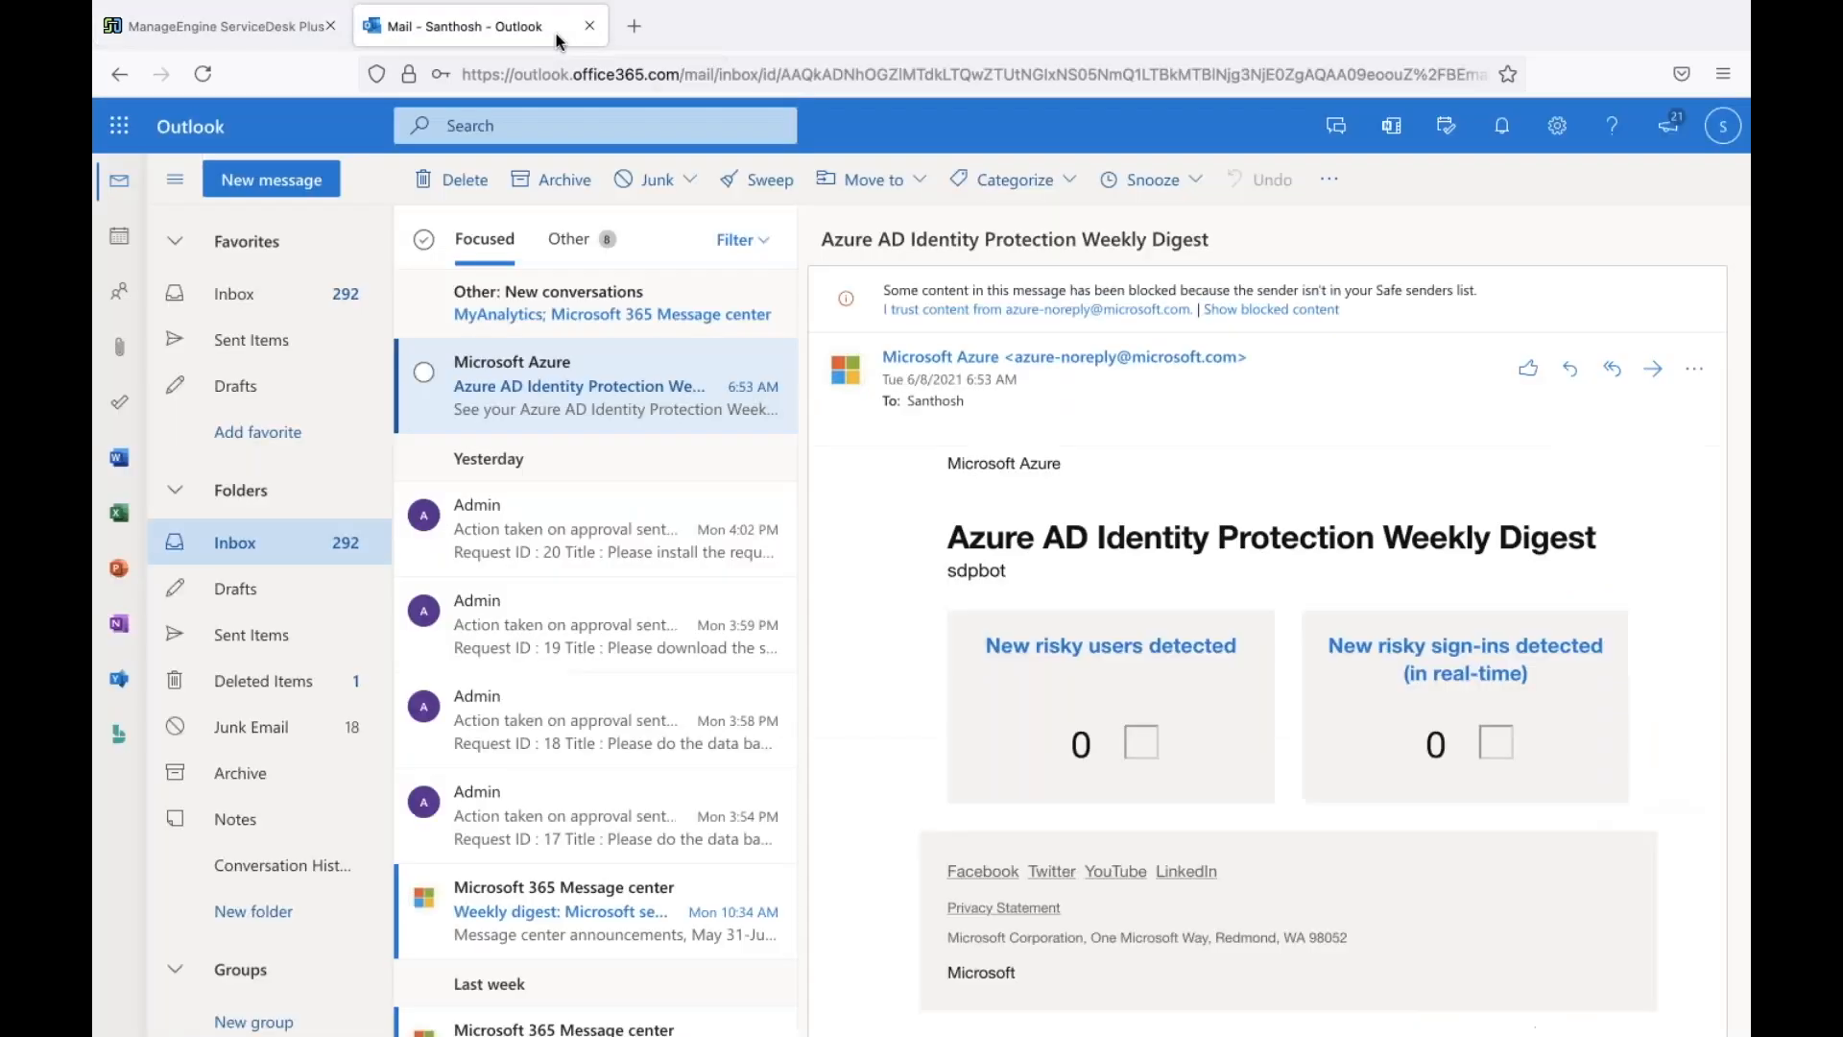
pyautogui.click(541, 560)
pyautogui.click(613, 633)
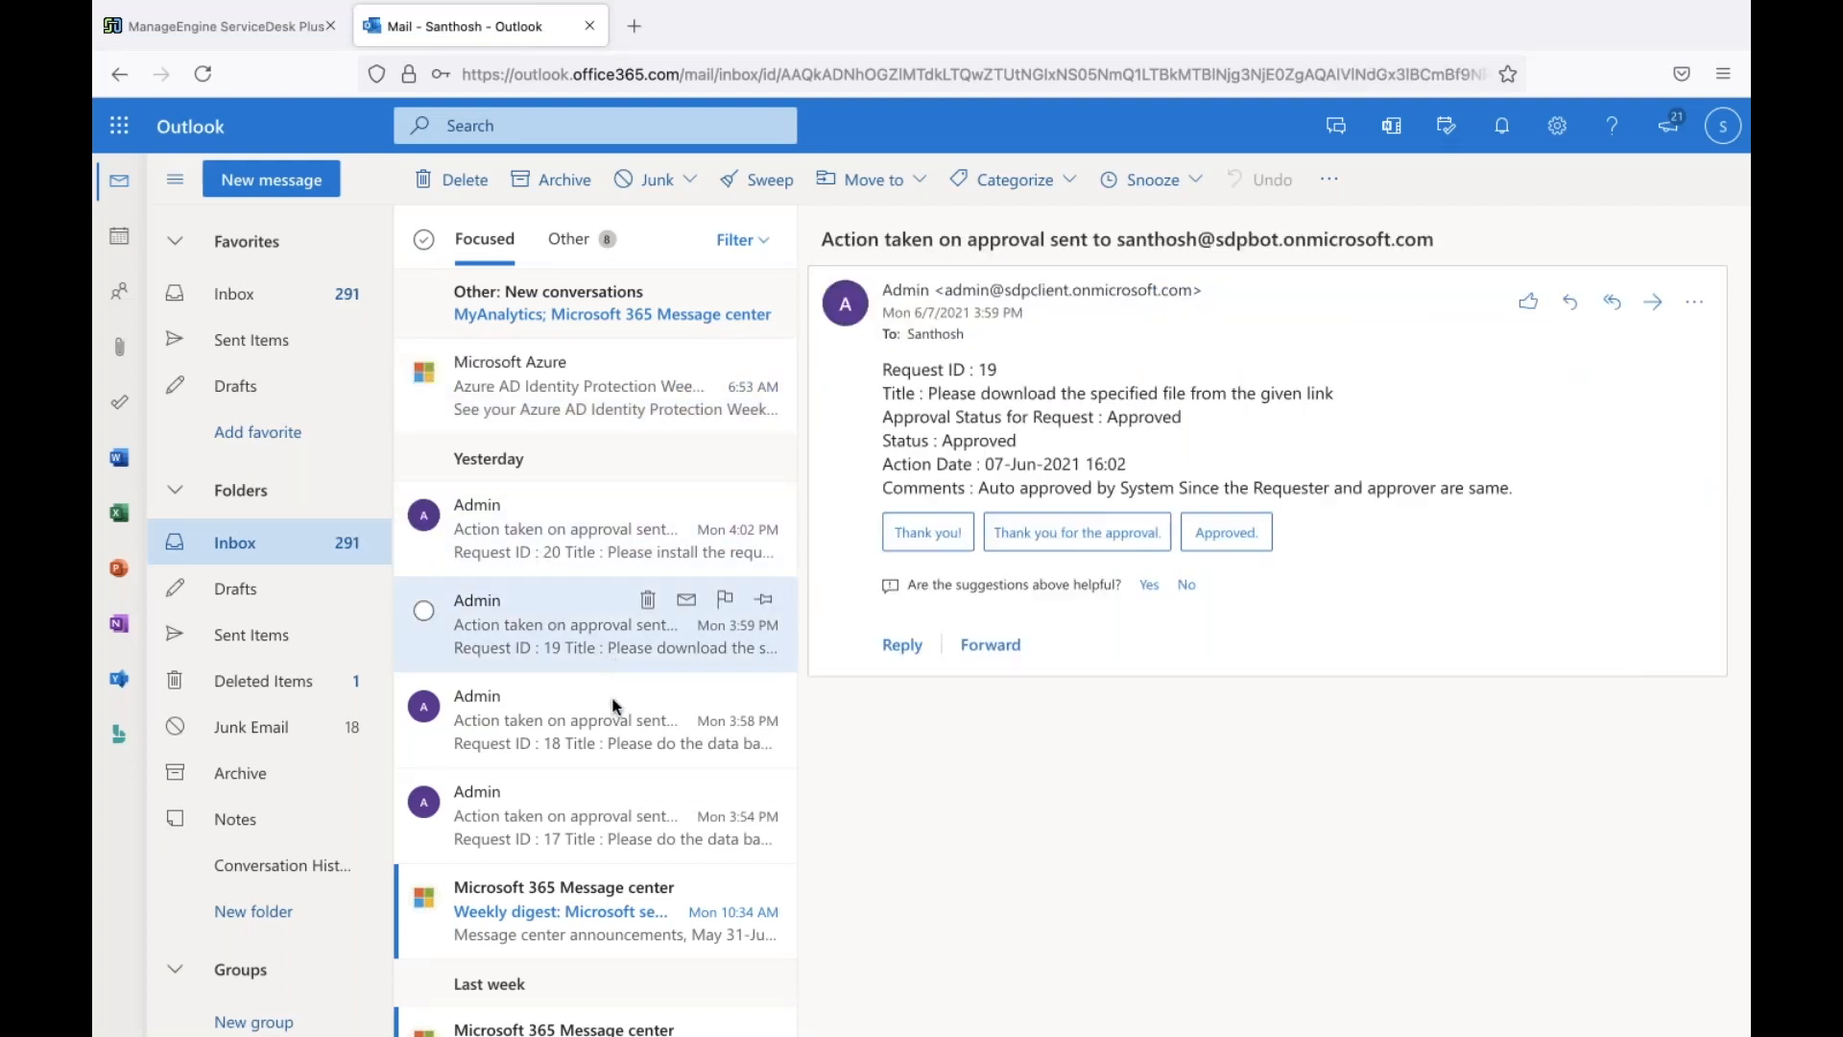
pyautogui.click(618, 732)
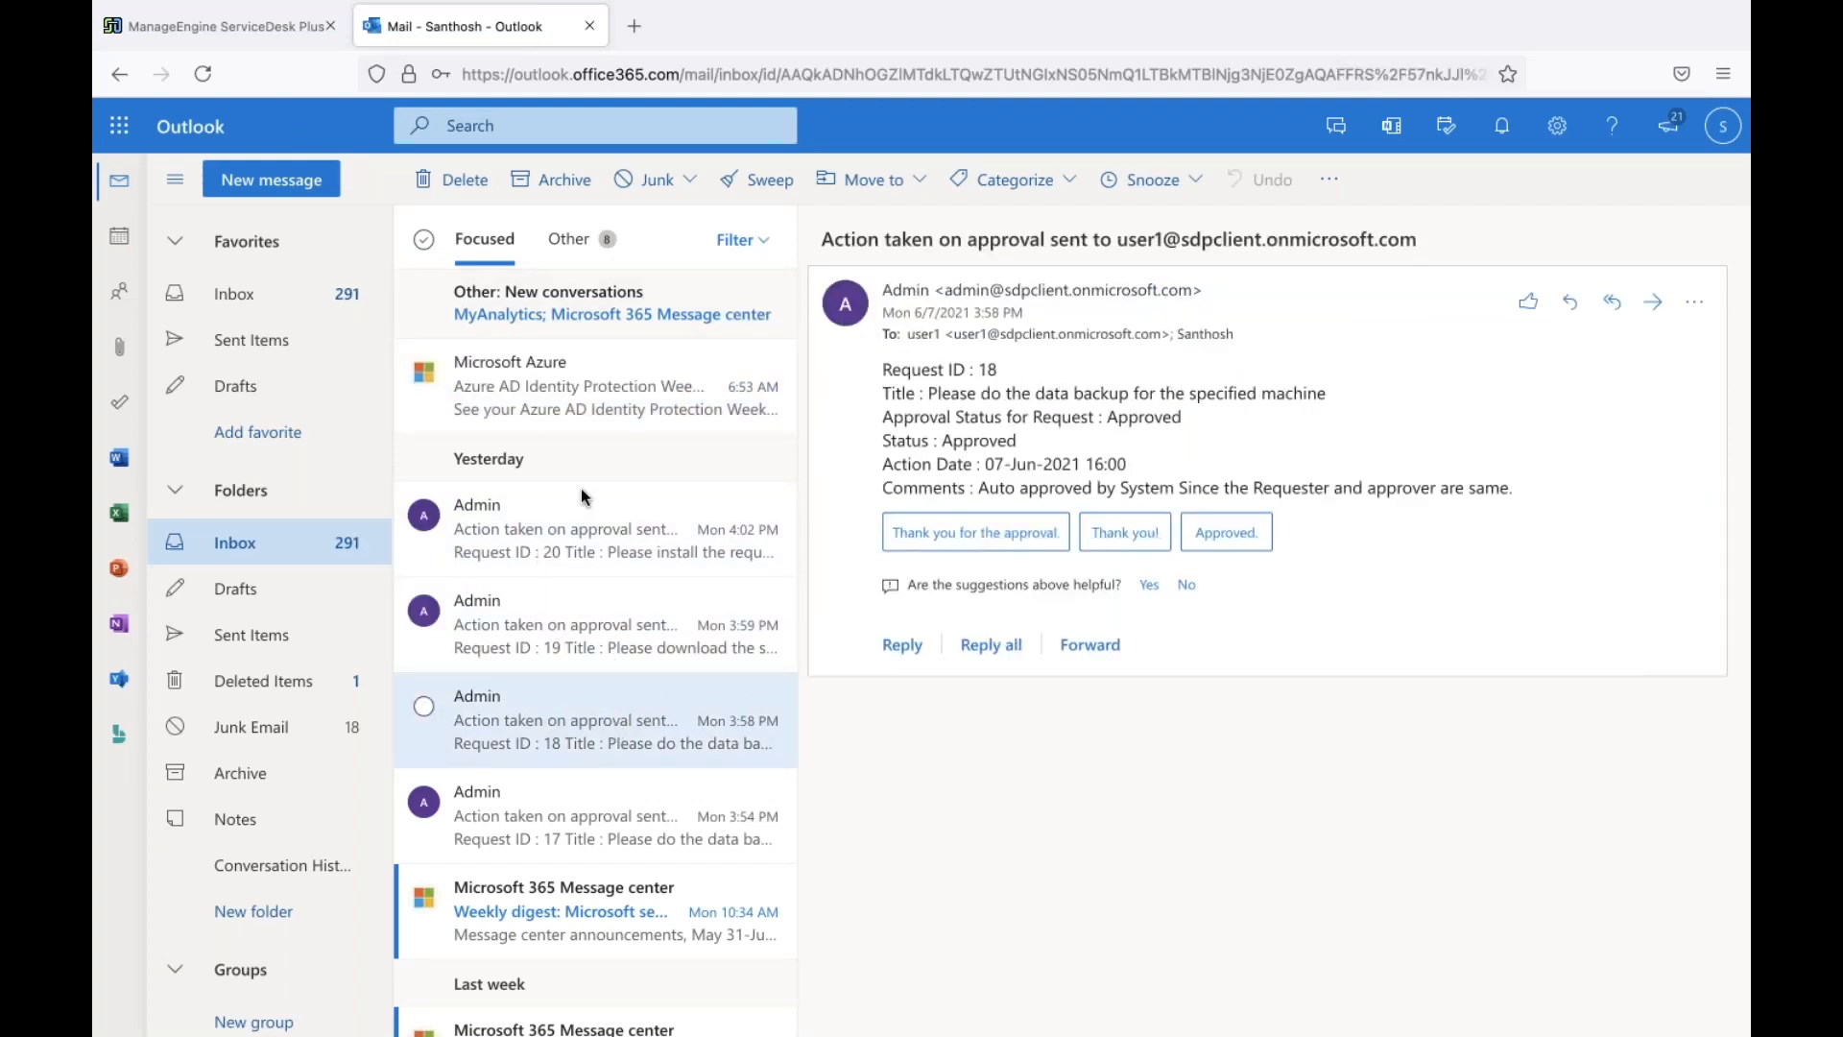
pyautogui.click(552, 612)
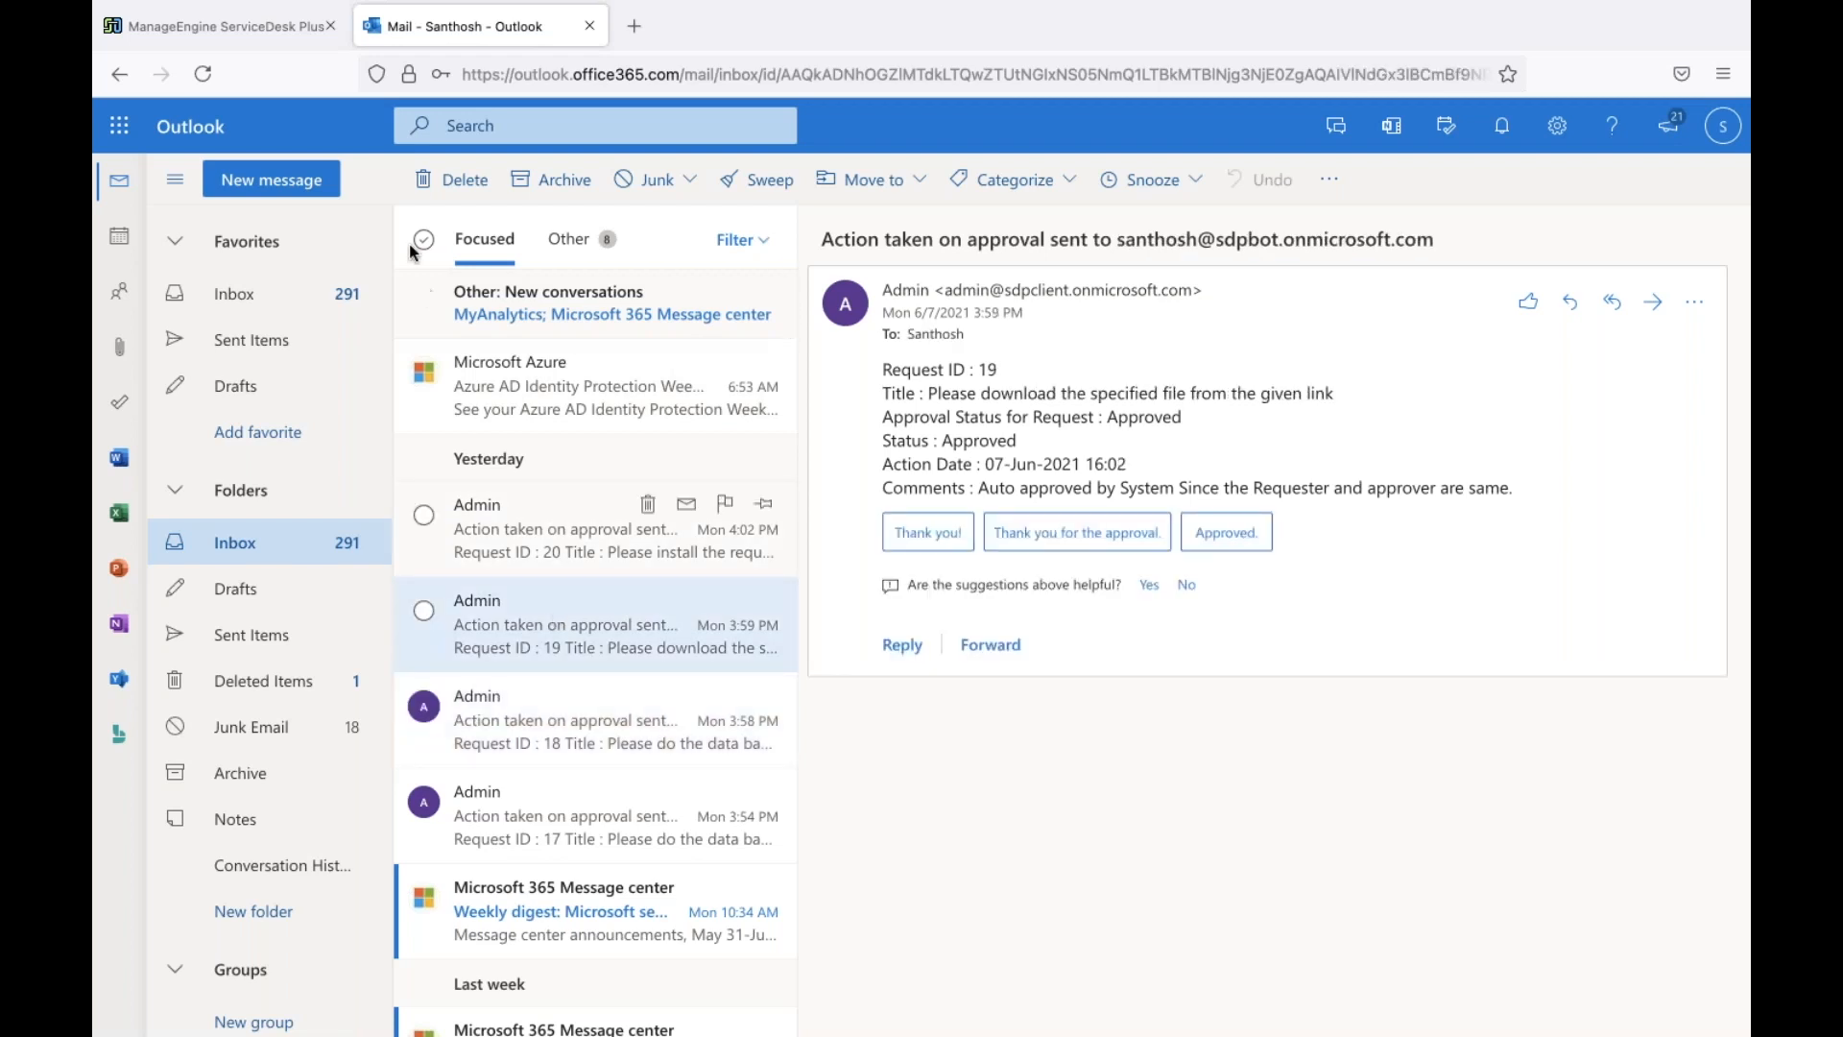
pyautogui.click(213, 32)
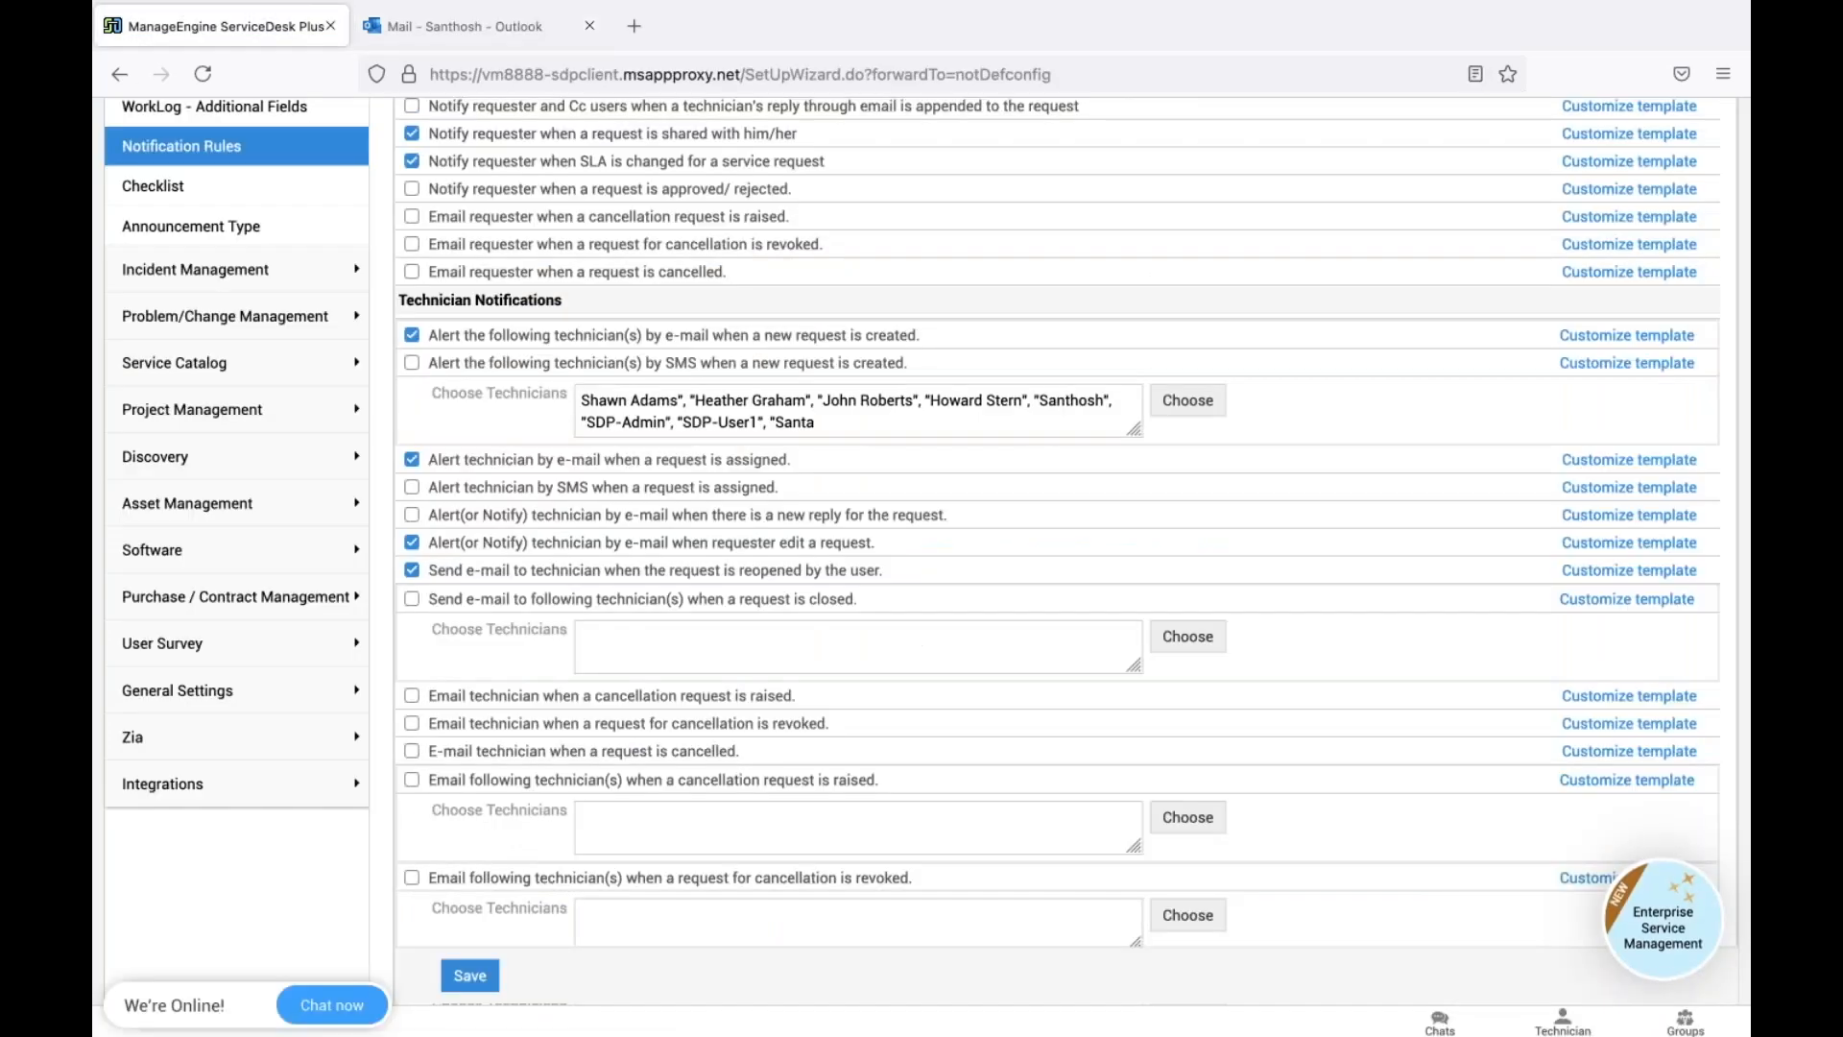
# Review the five enabled notifications on the Approval tab, then go to the Admin overview
pyautogui.scroll(10, 1329, 451)
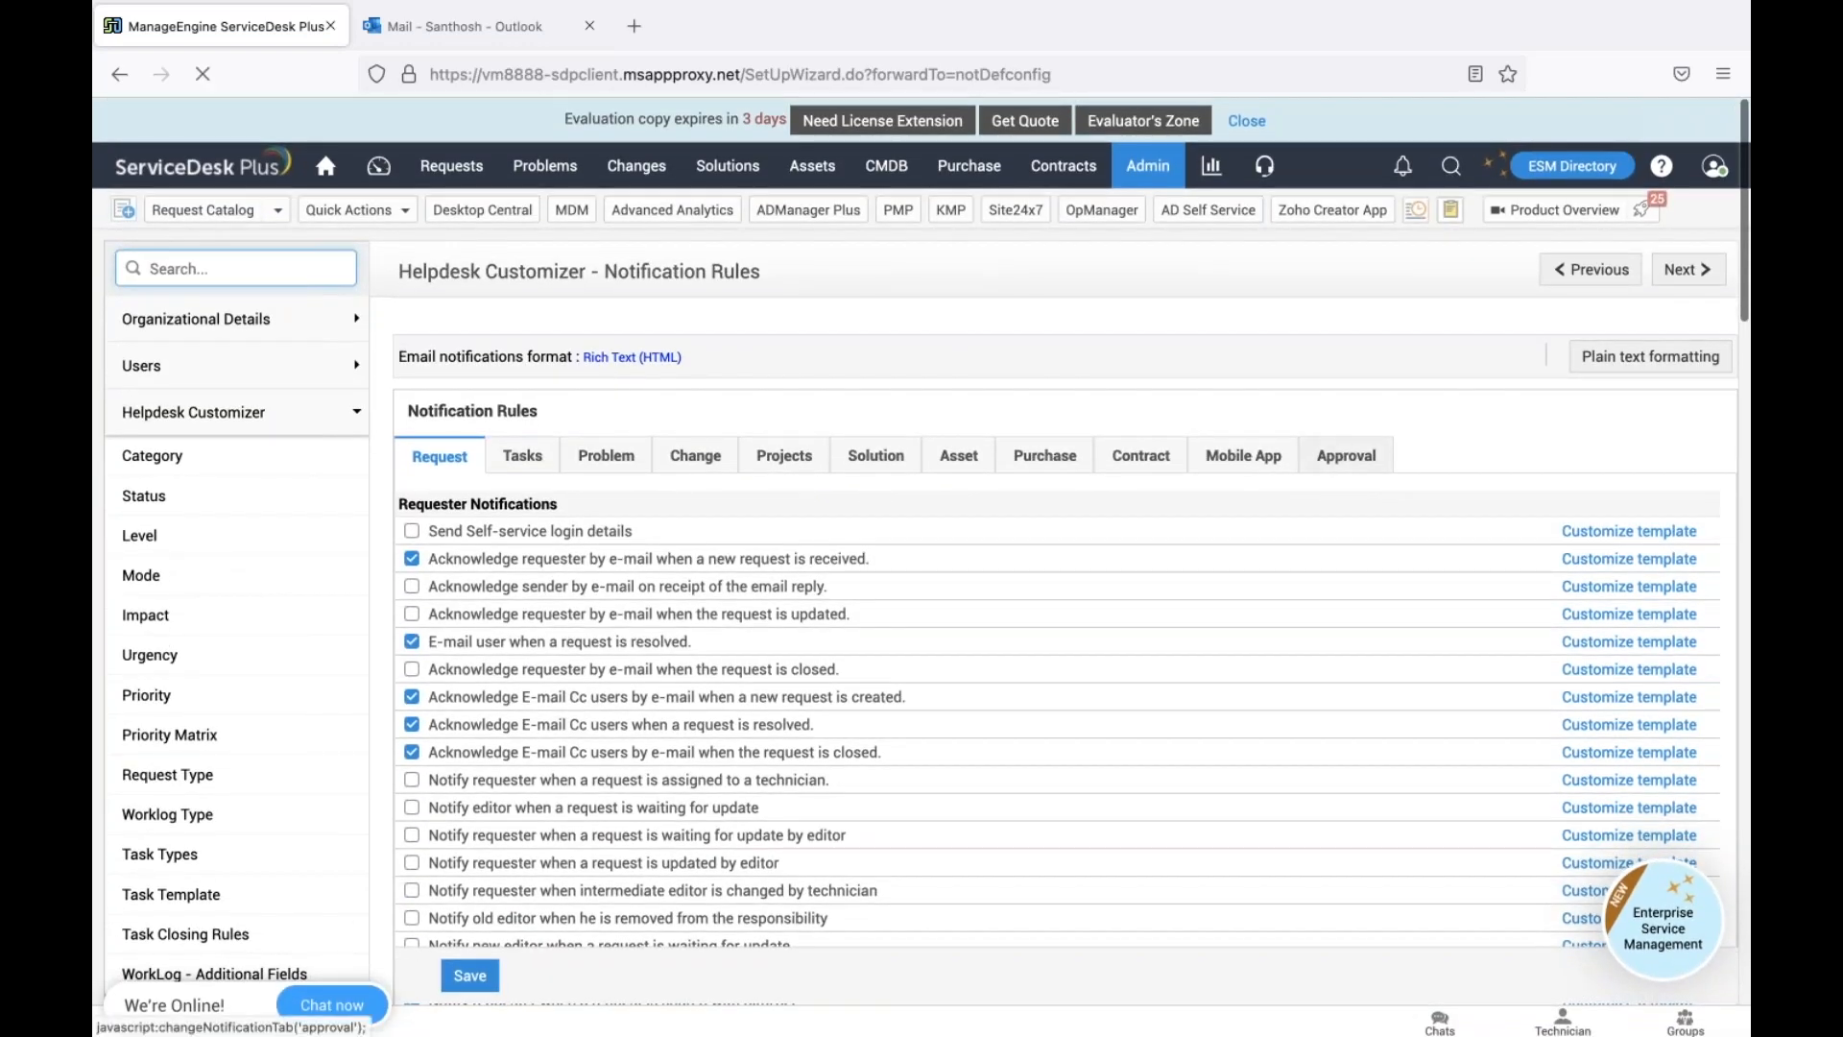
pyautogui.click(1328, 453)
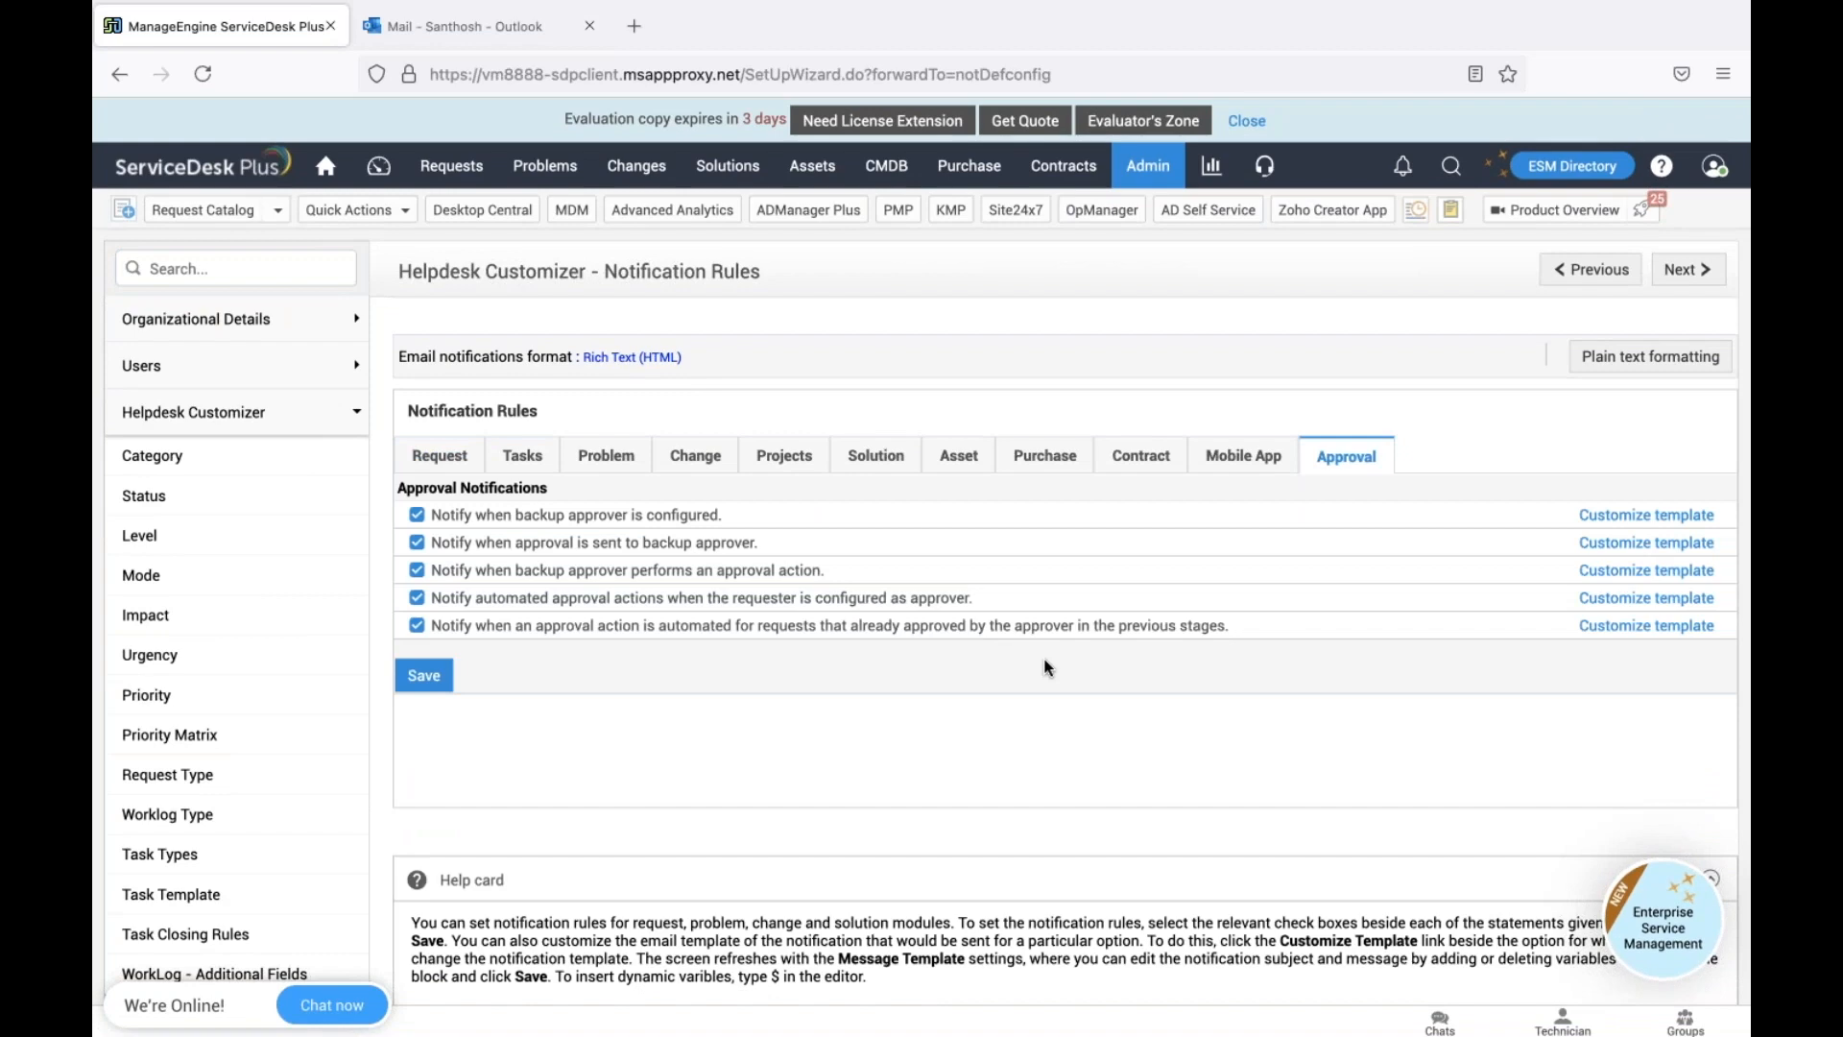
pyautogui.scroll(-1, 1044, 662)
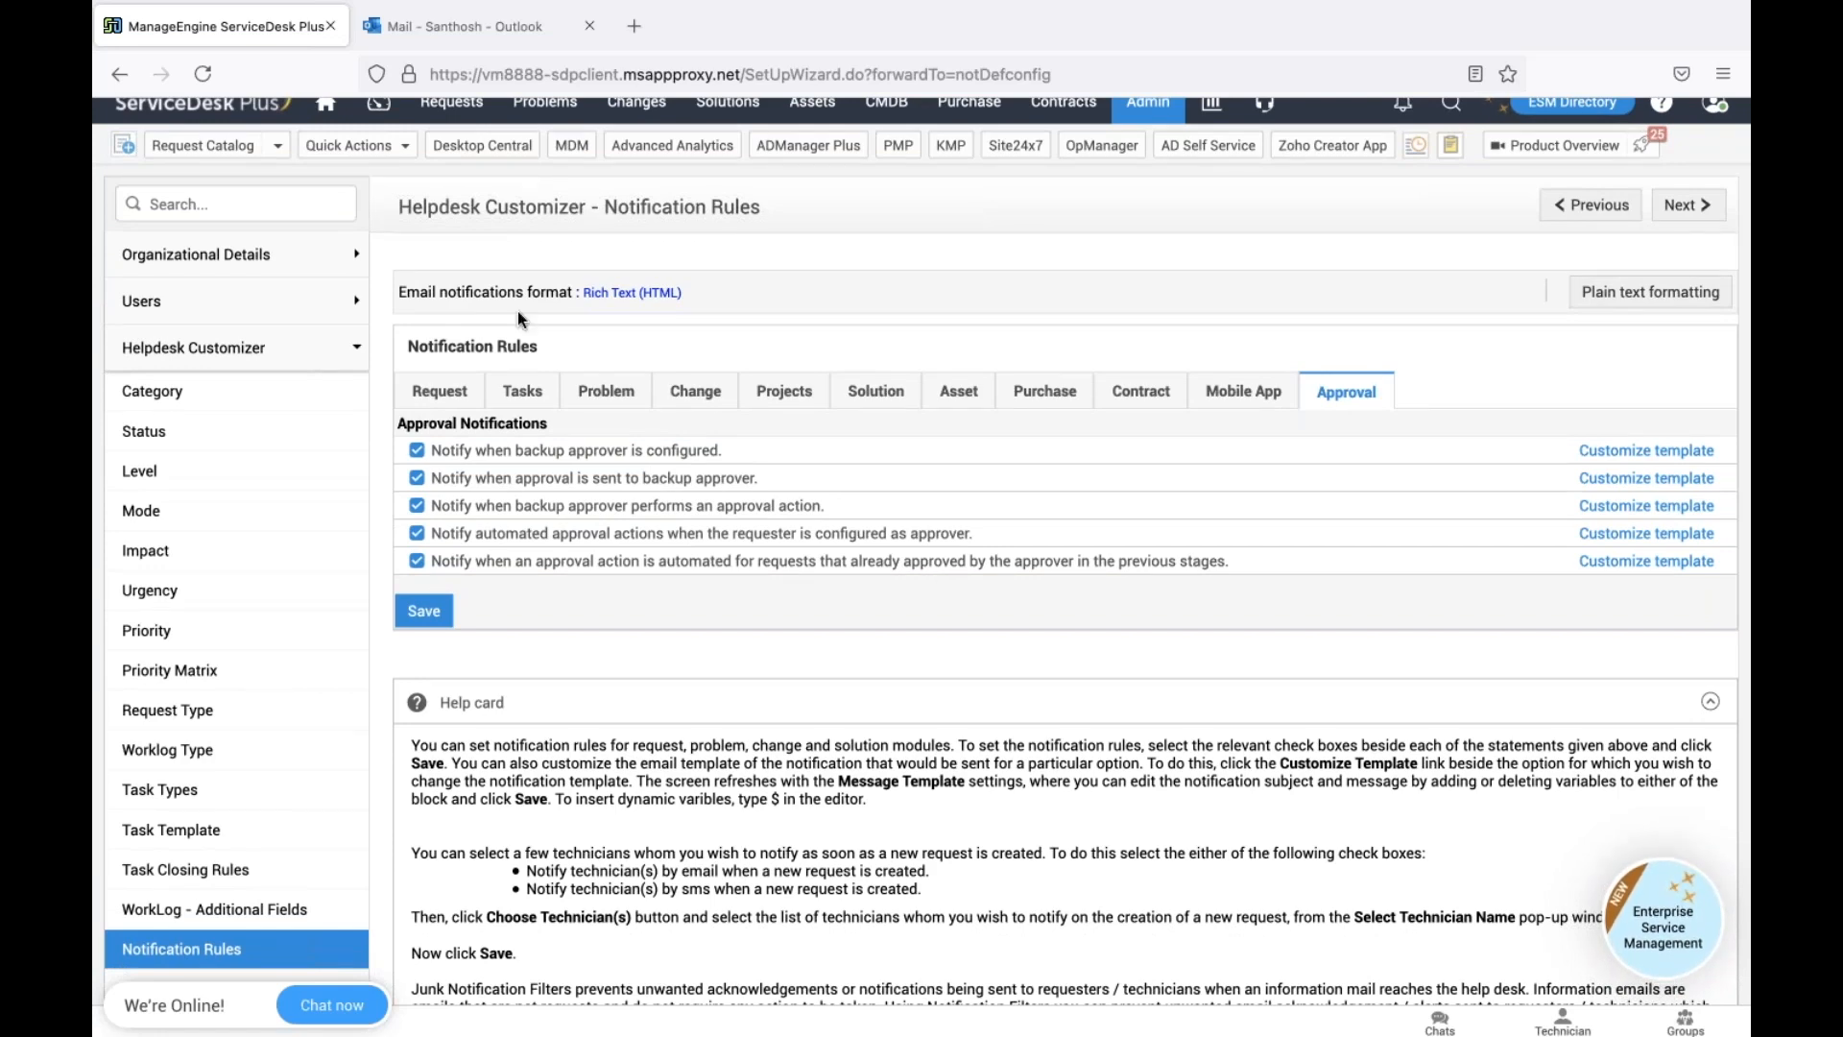
pyautogui.scroll(1, 516, 310)
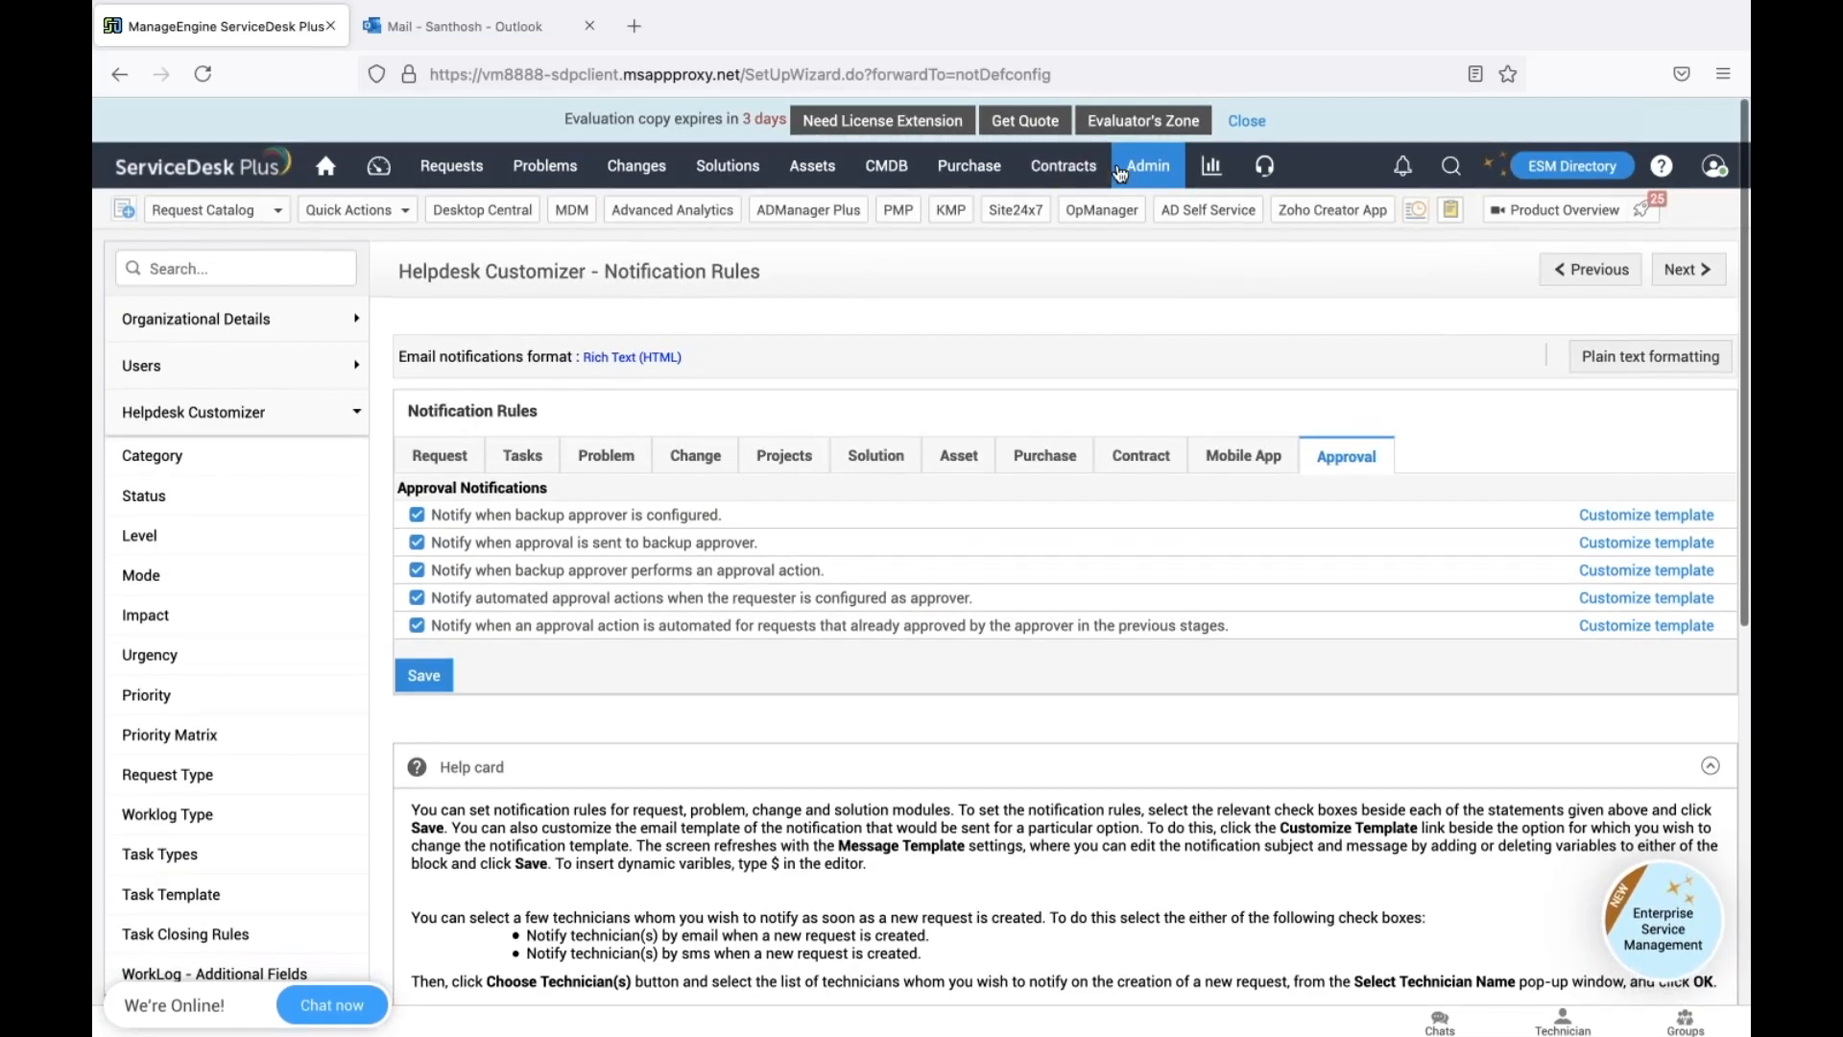
pyautogui.click(1121, 171)
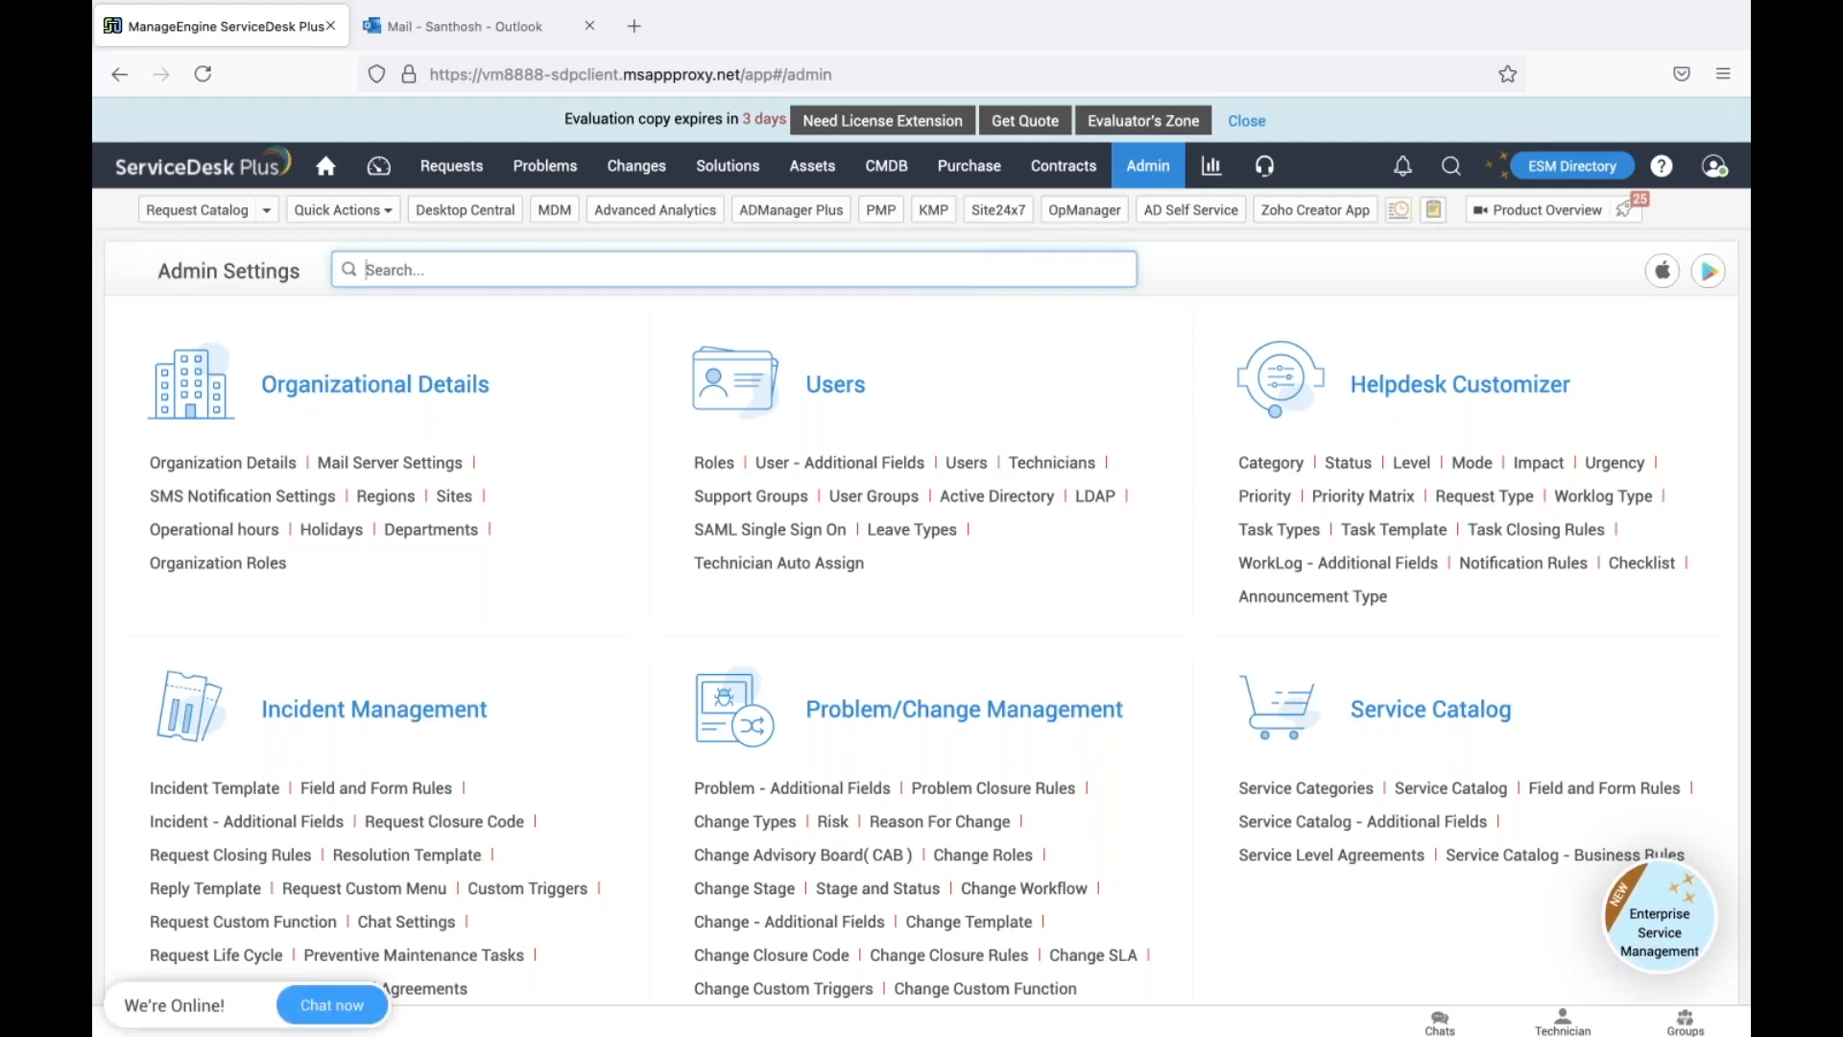
# Open request 19 from the Requests list and choose Submit for Approval from Actions
pyautogui.click(480, 168)
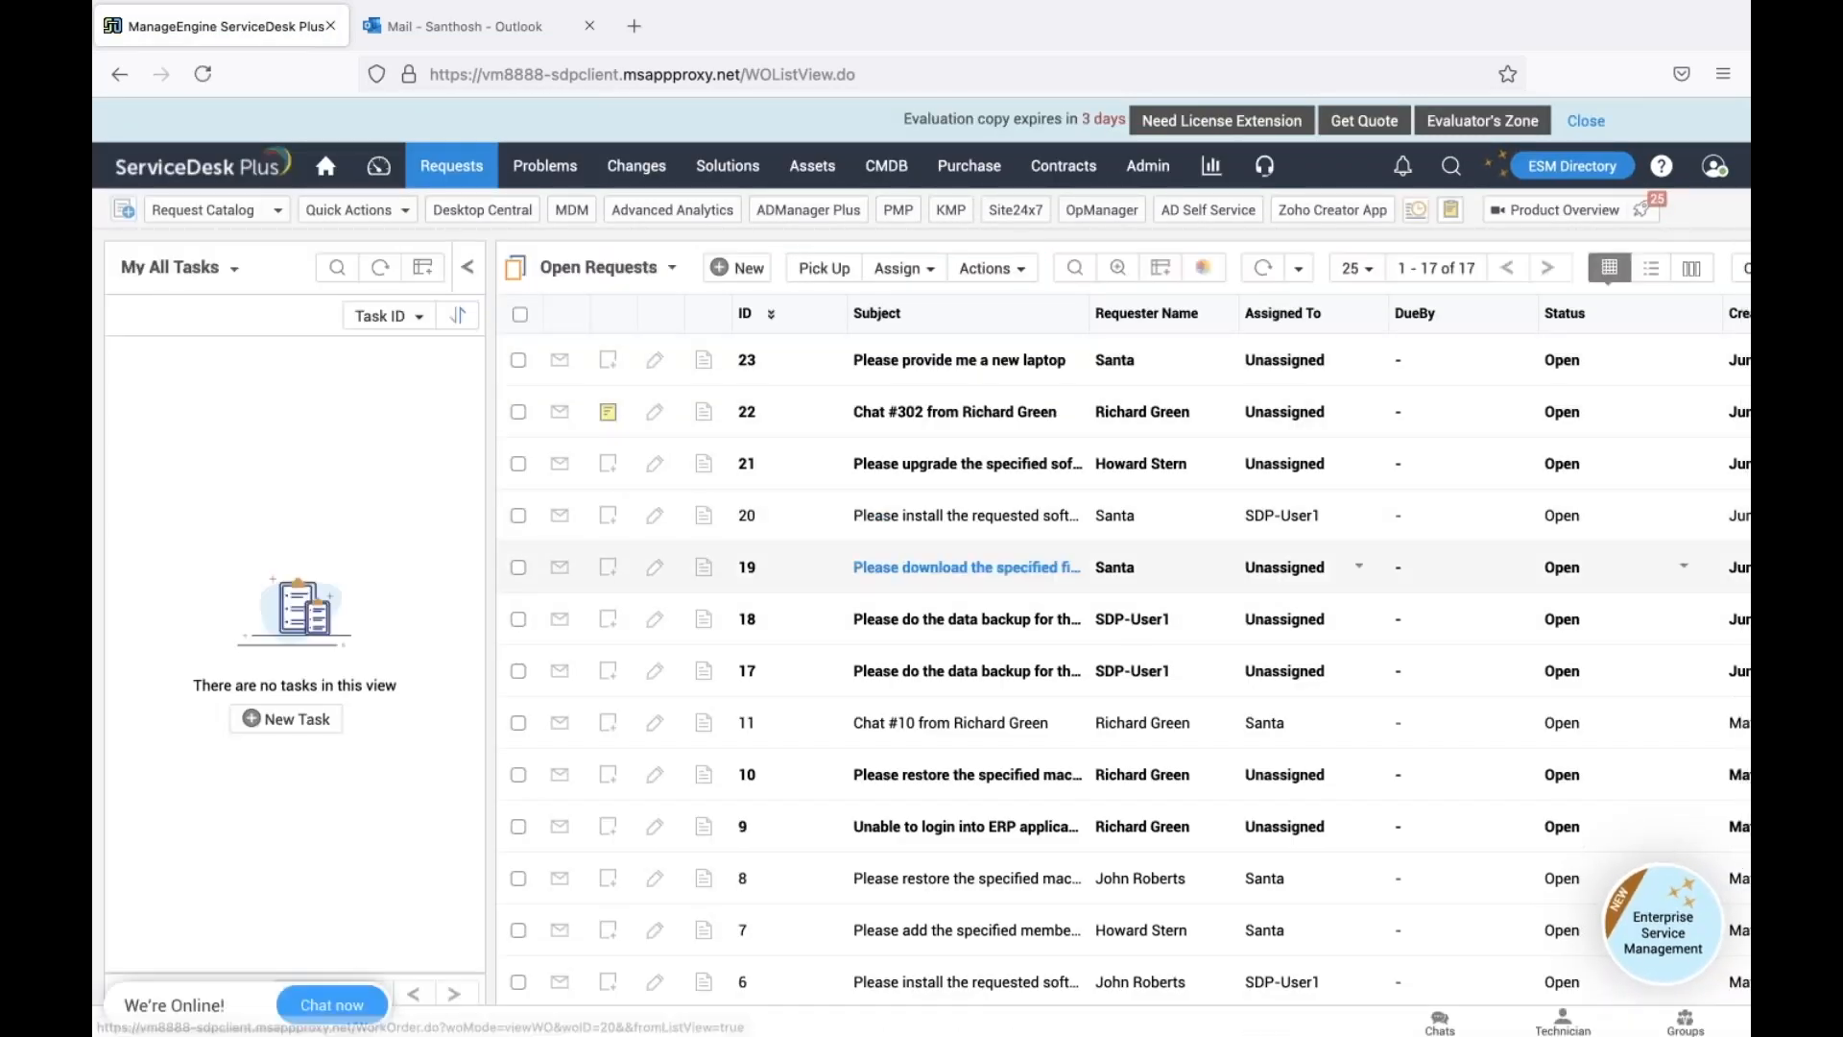
pyautogui.click(965, 566)
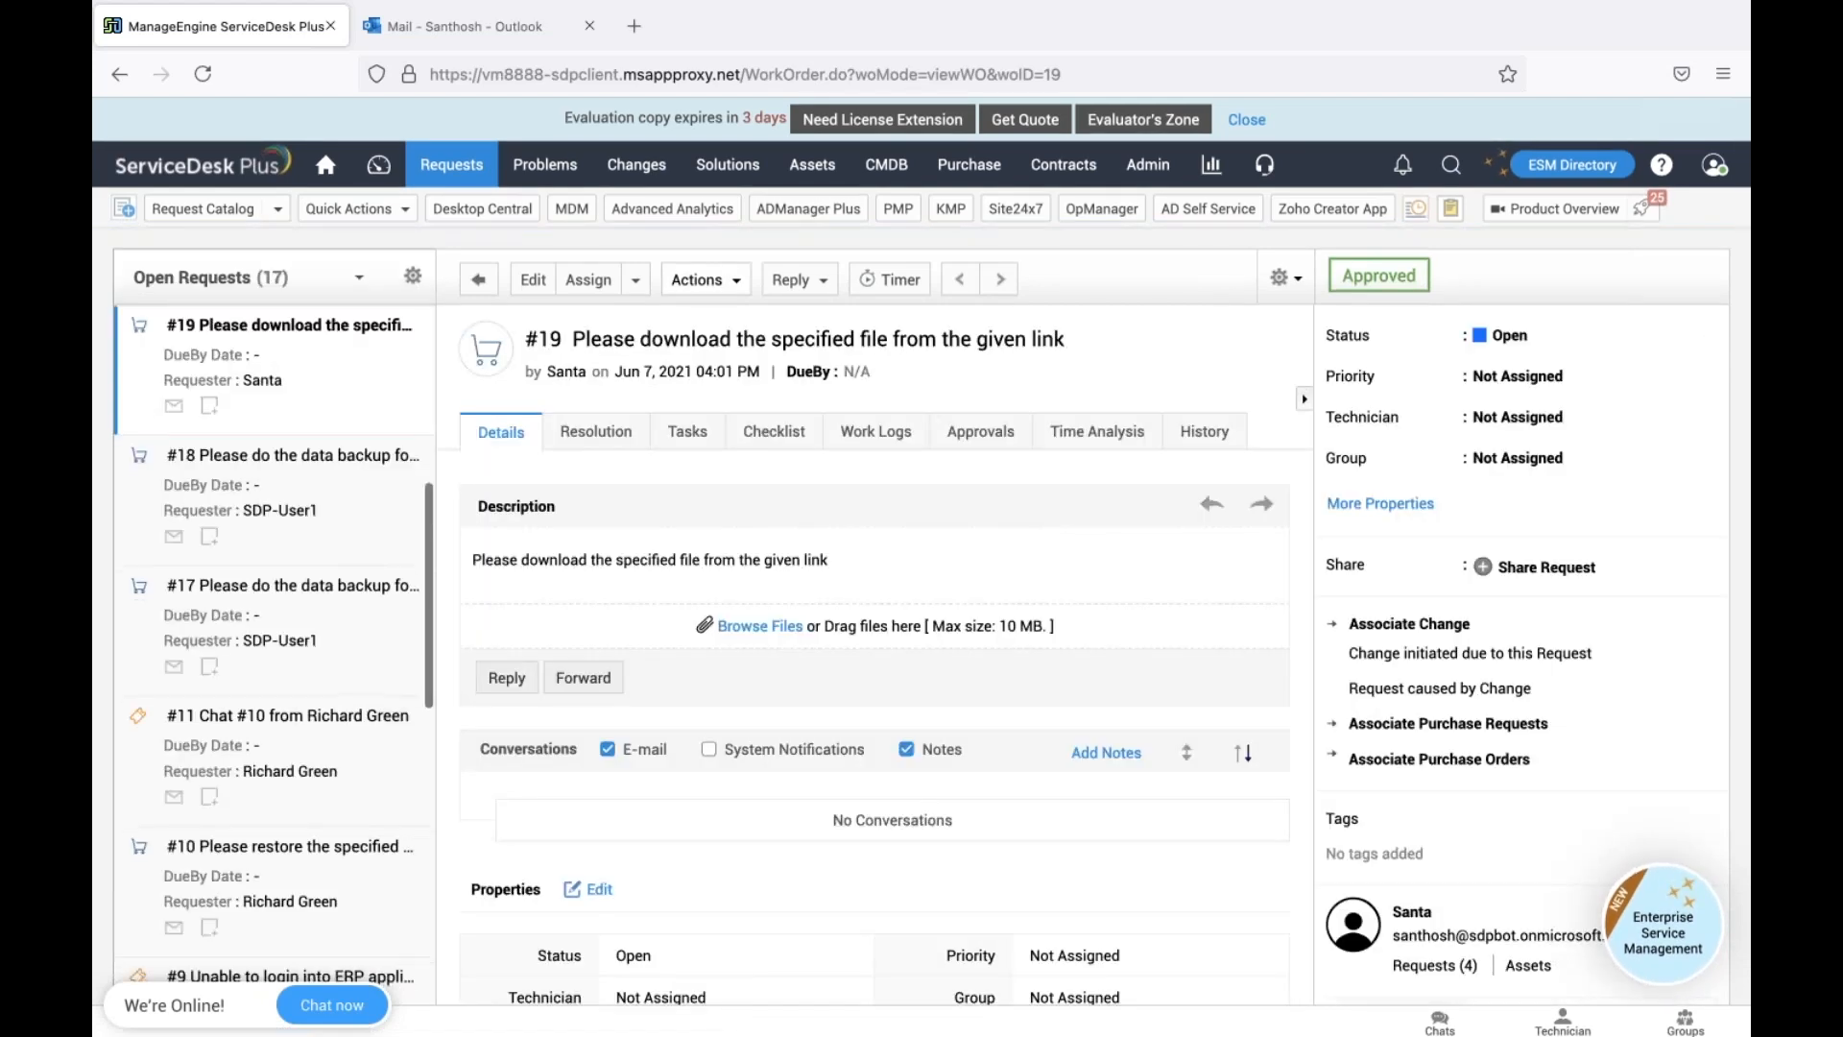
pyautogui.click(701, 280)
pyautogui.click(989, 322)
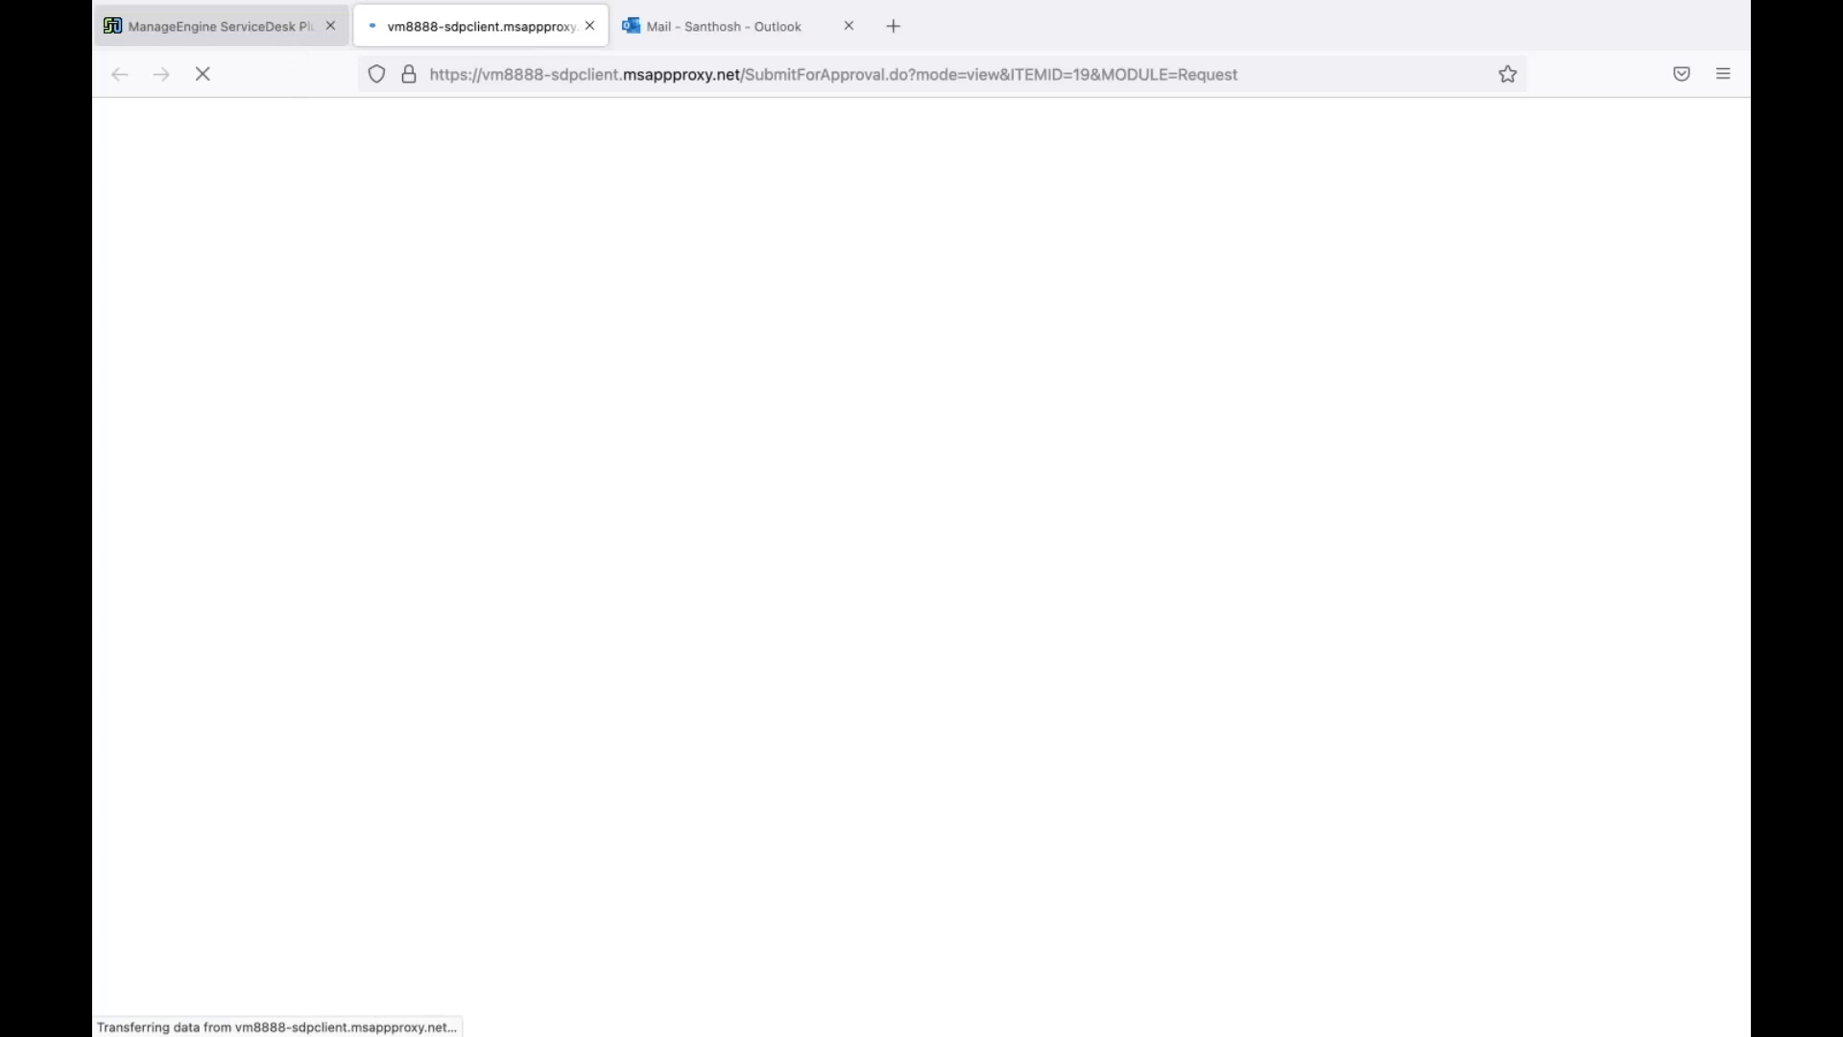
# Address request #19's approval request to SDP-User1 and send it
pyautogui.click(211, 25)
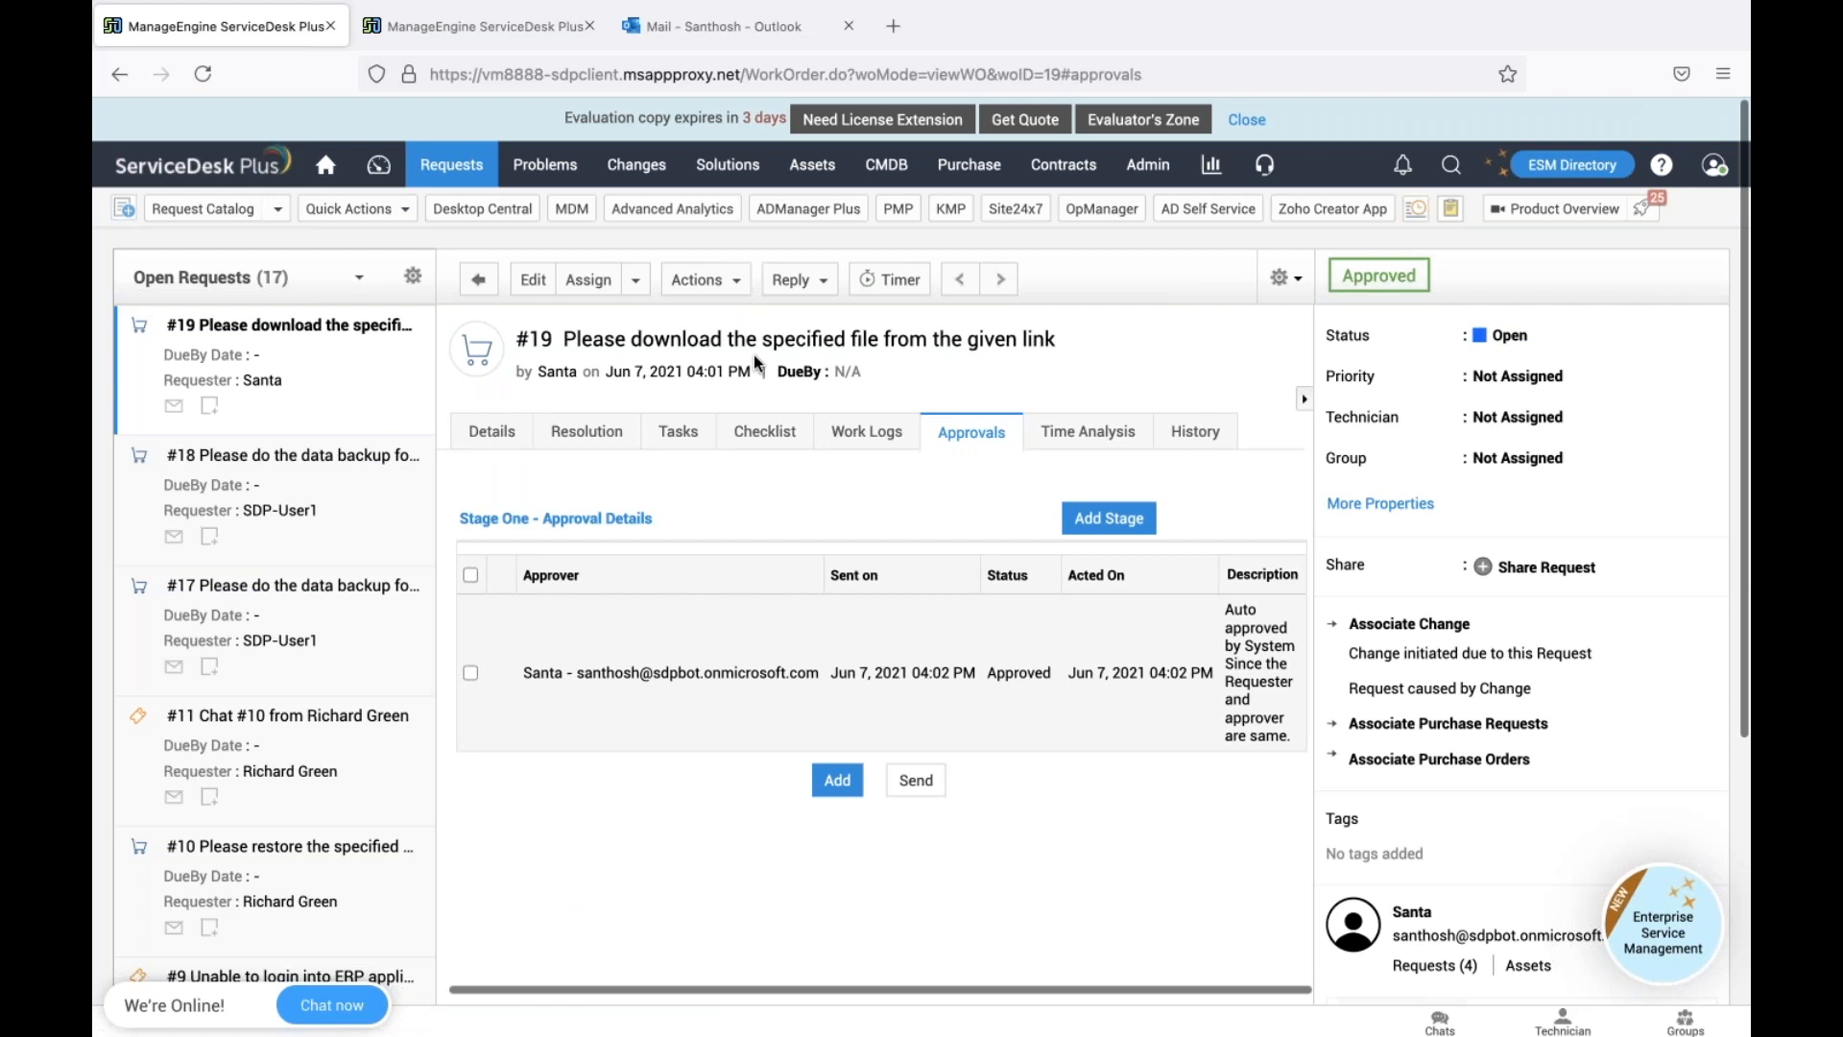
pyautogui.click(504, 32)
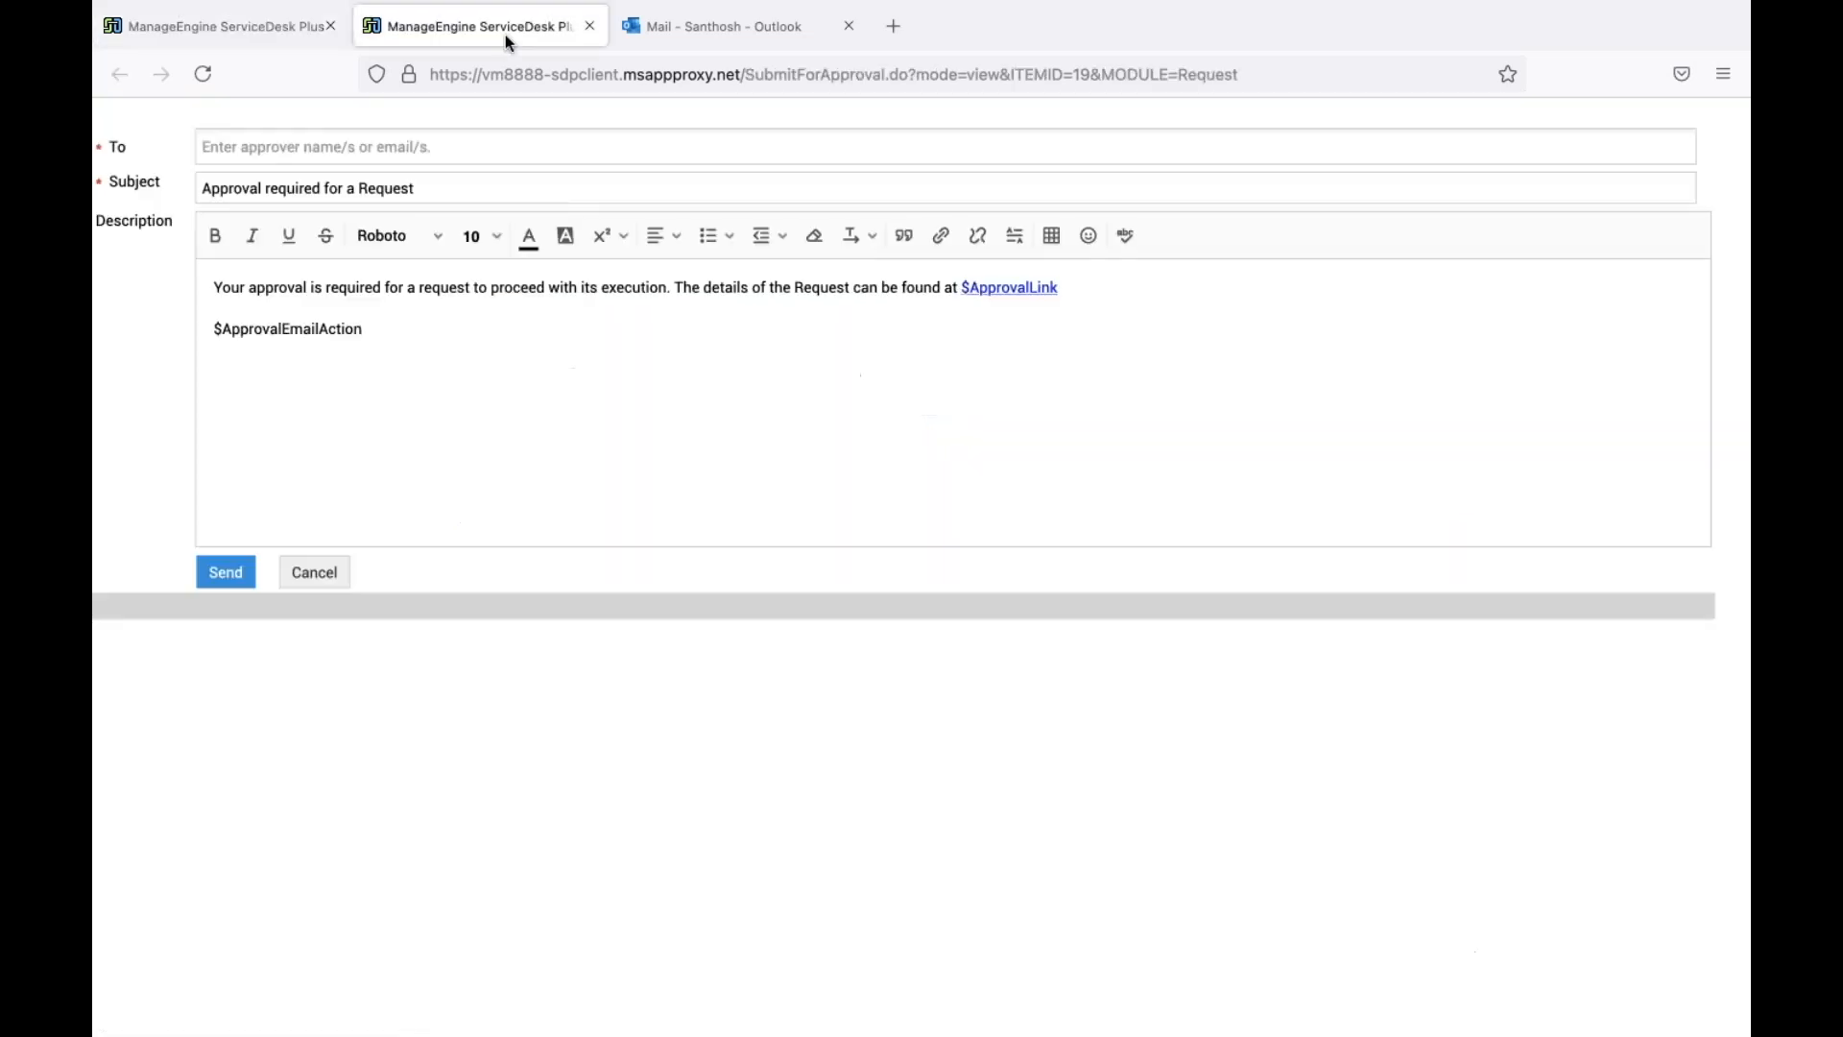
pyautogui.click(405, 140)
pyautogui.write('san')
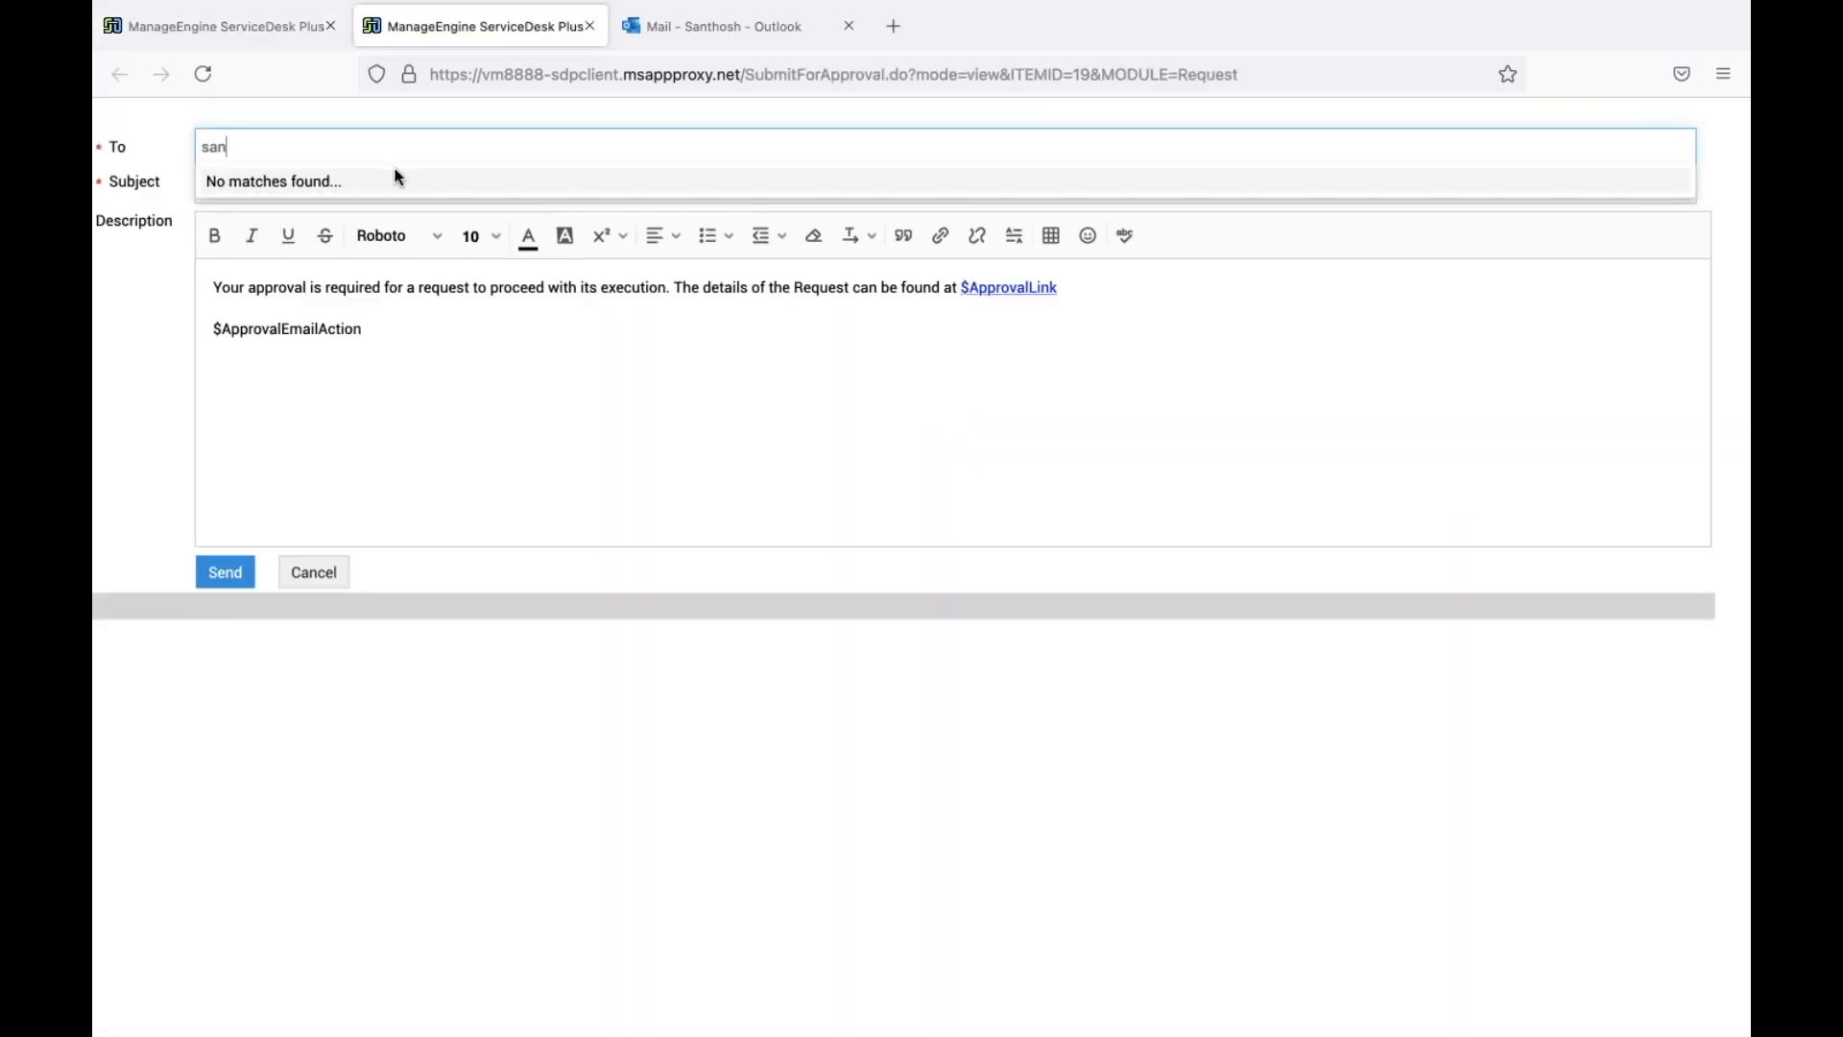
pyautogui.press('BackSpace')
pyautogui.press('BackSpace')
pyautogui.press('BackSpace')
pyautogui.write('user')
pyautogui.click(387, 221)
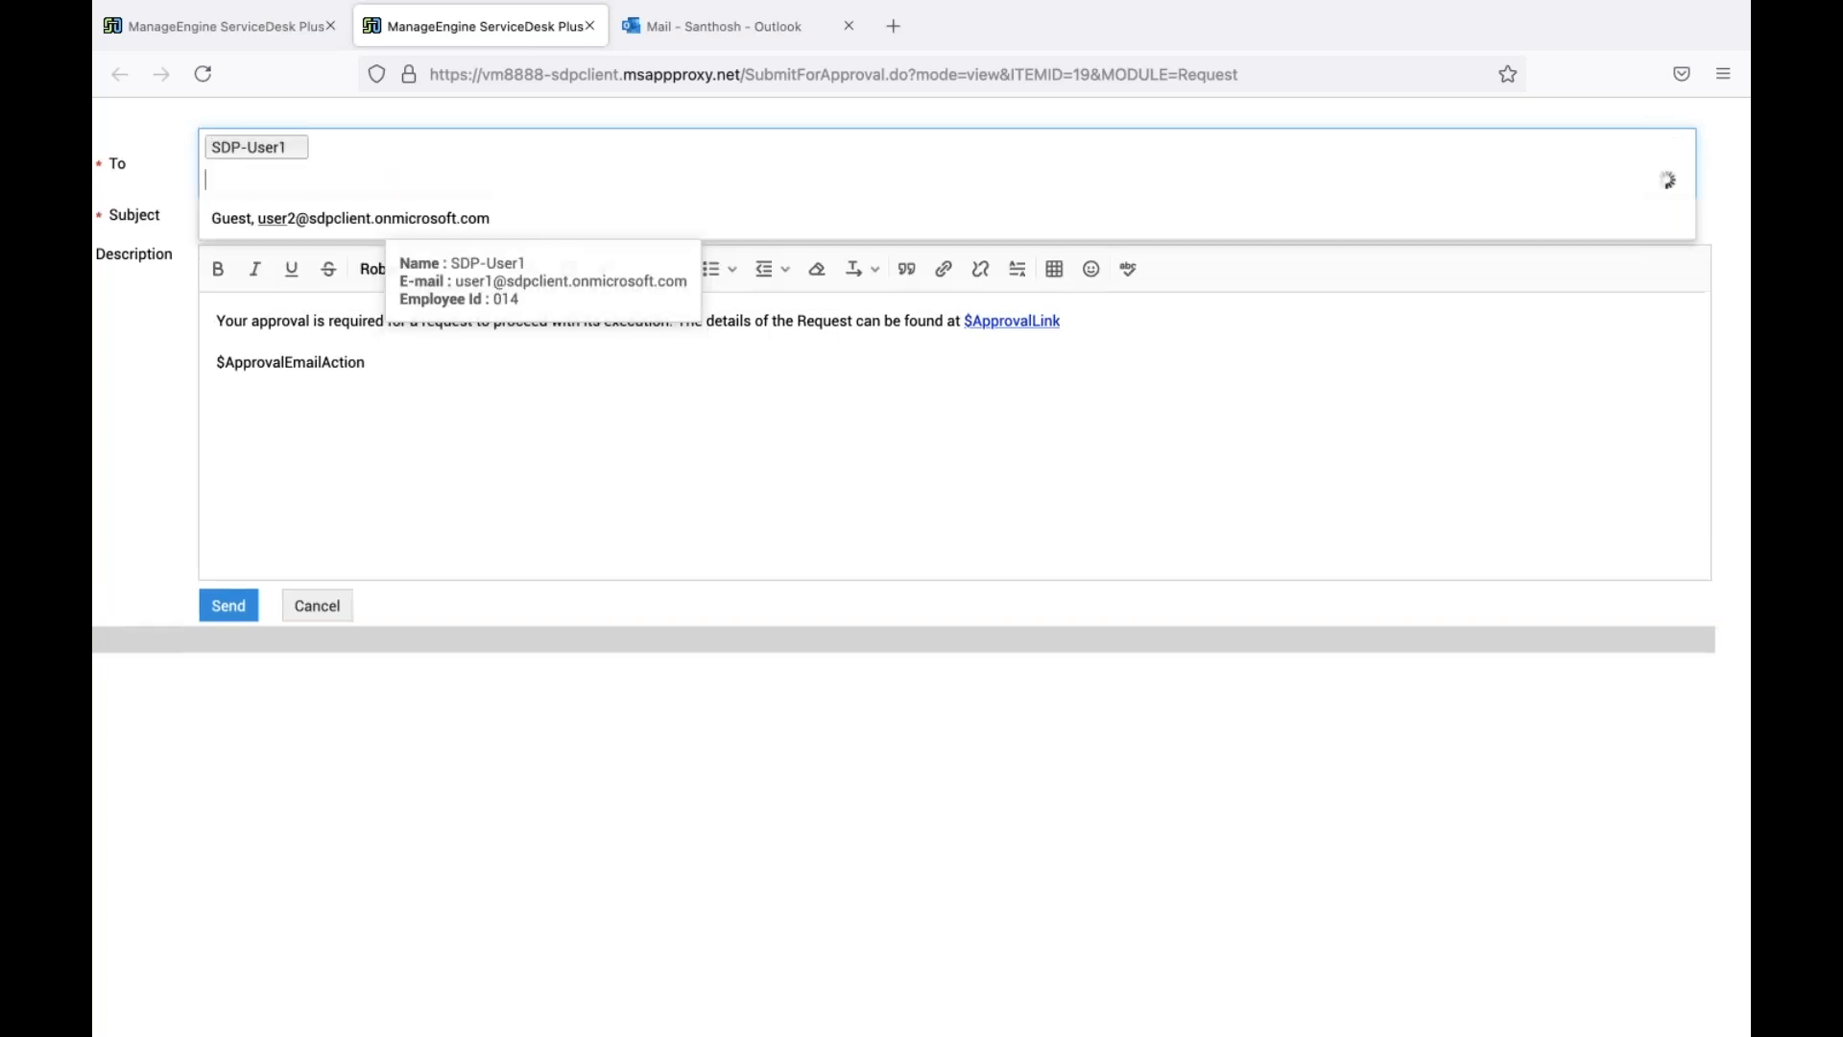
pyautogui.click(232, 611)
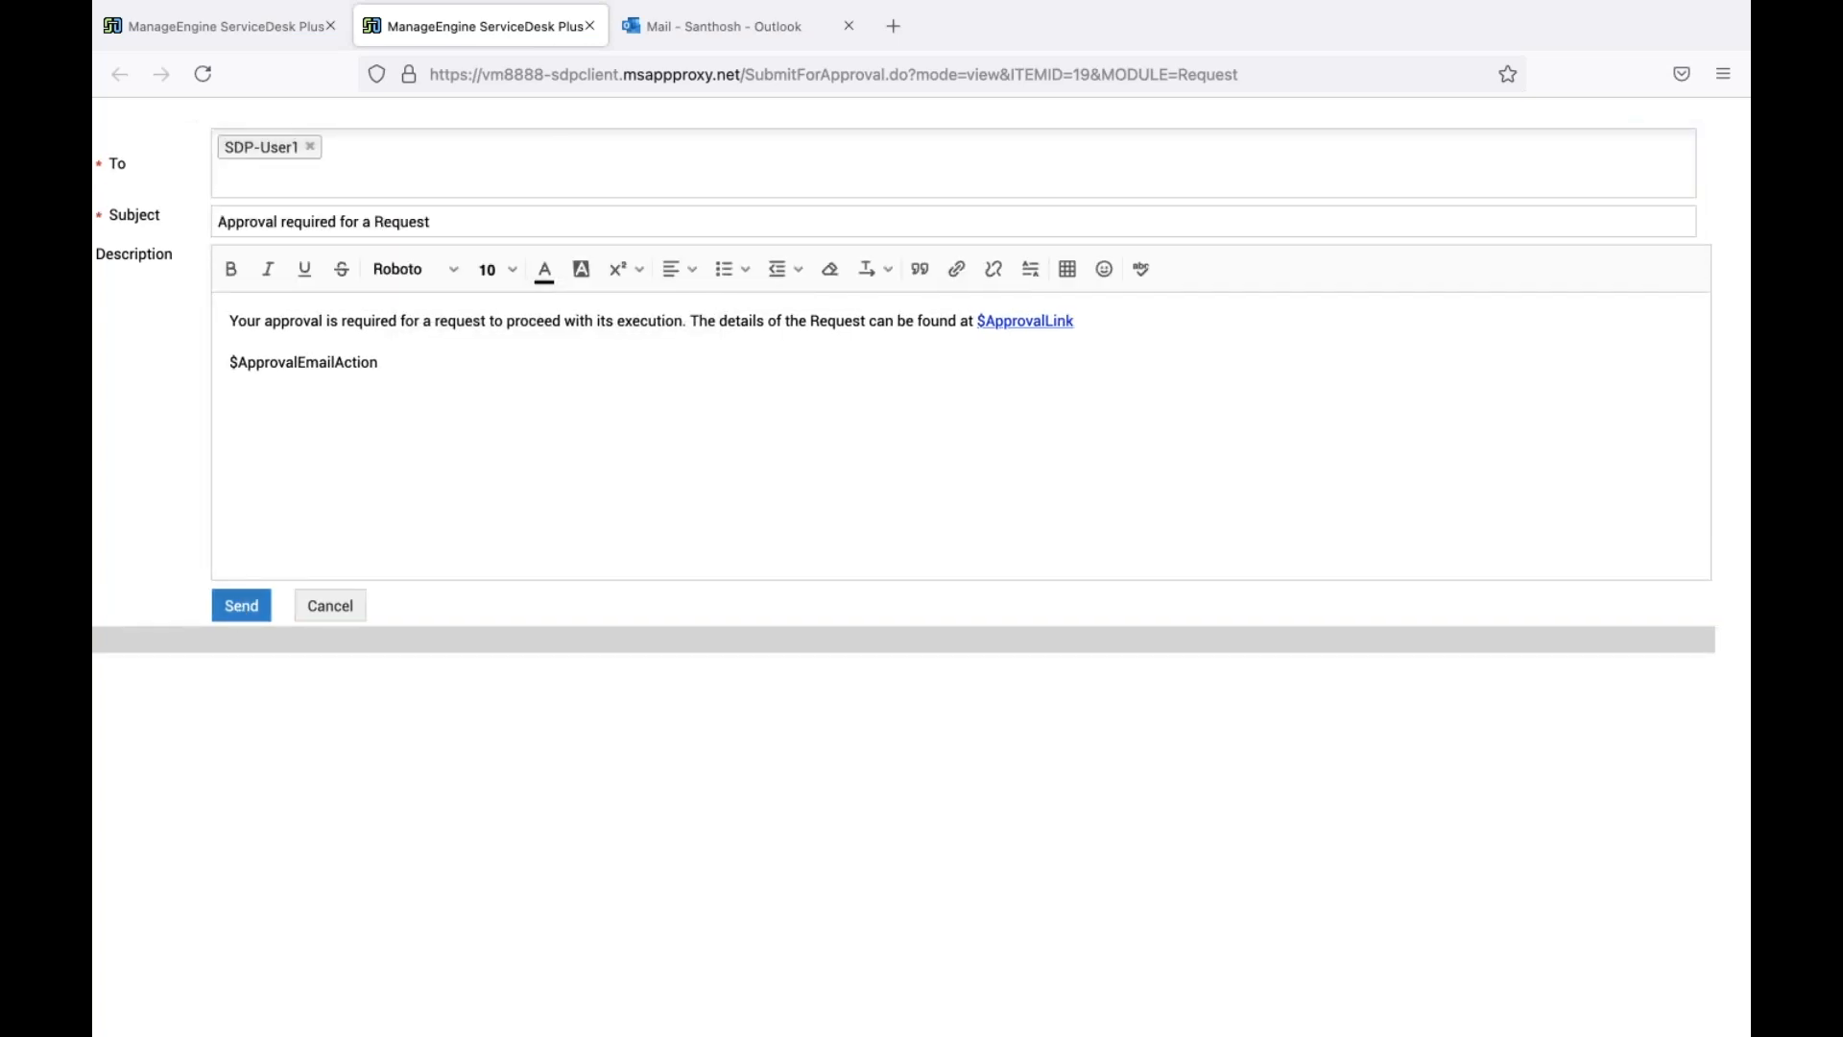
pyautogui.click(246, 610)
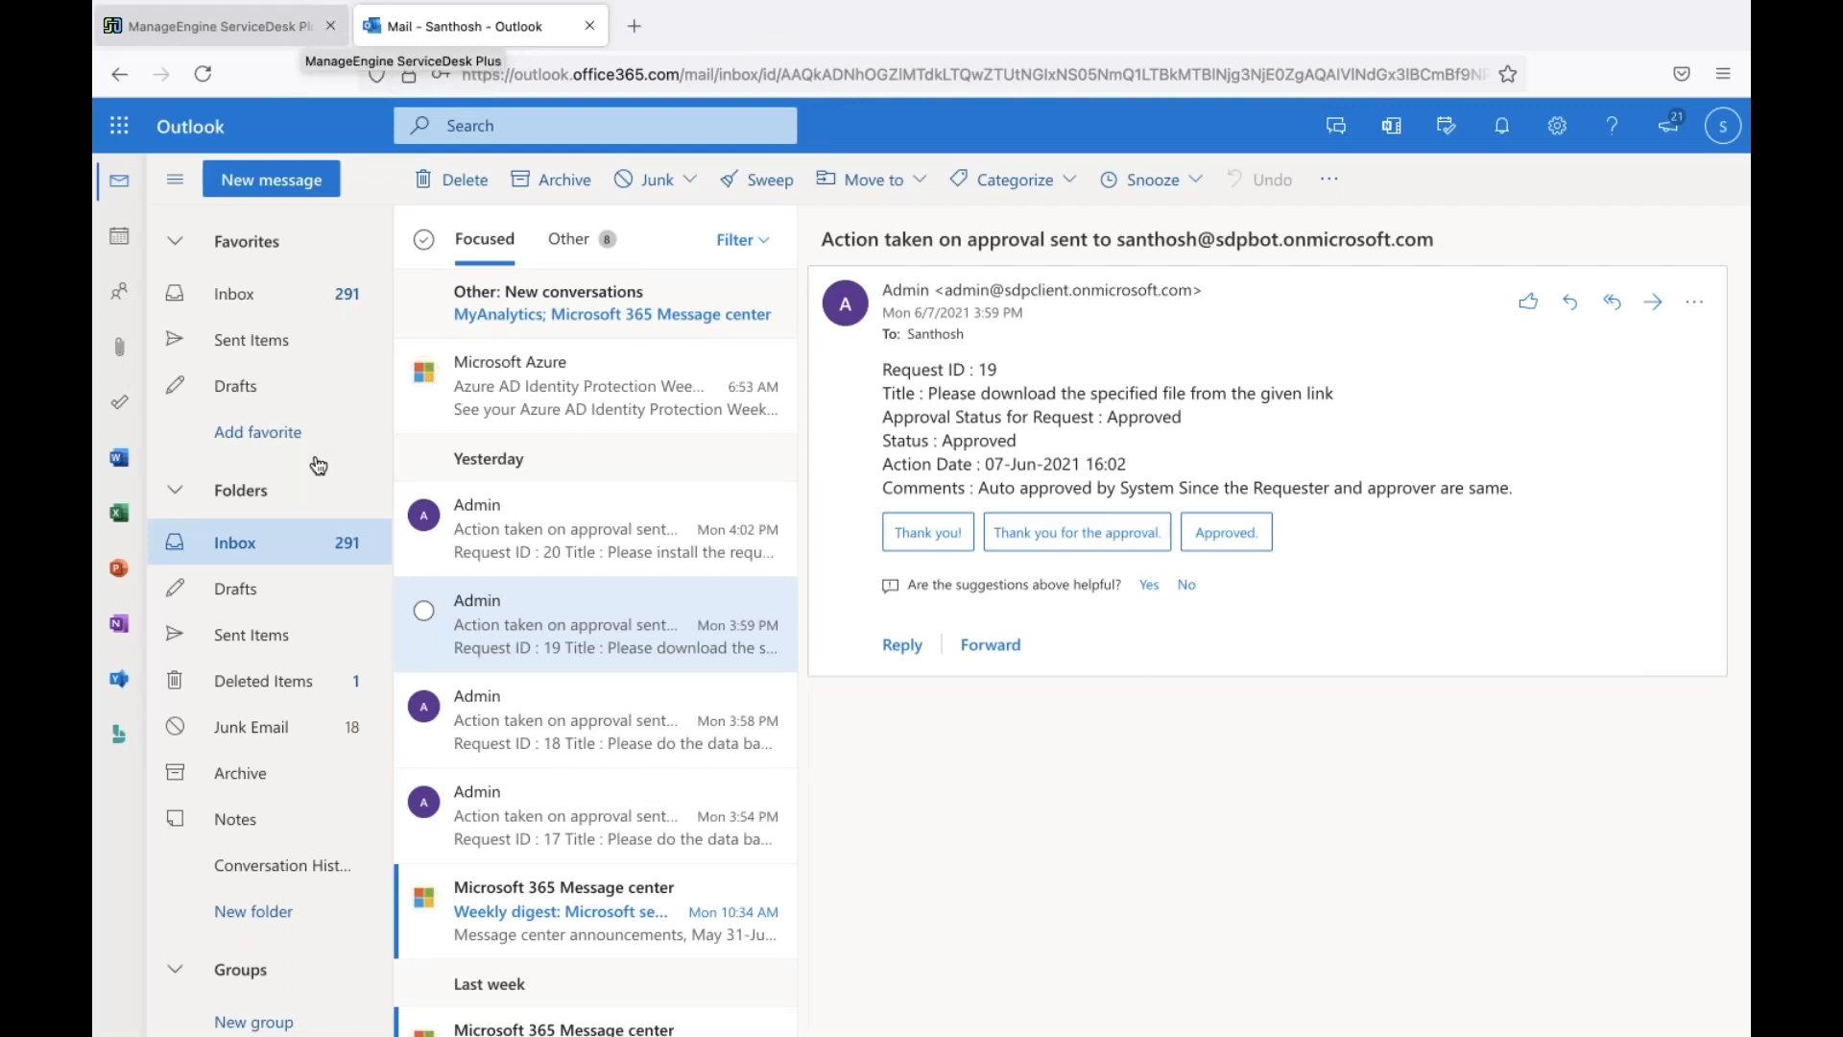
# Refresh the Outlook inbox, then return to the Open Requests list of 17 requests
pyautogui.click(291, 544)
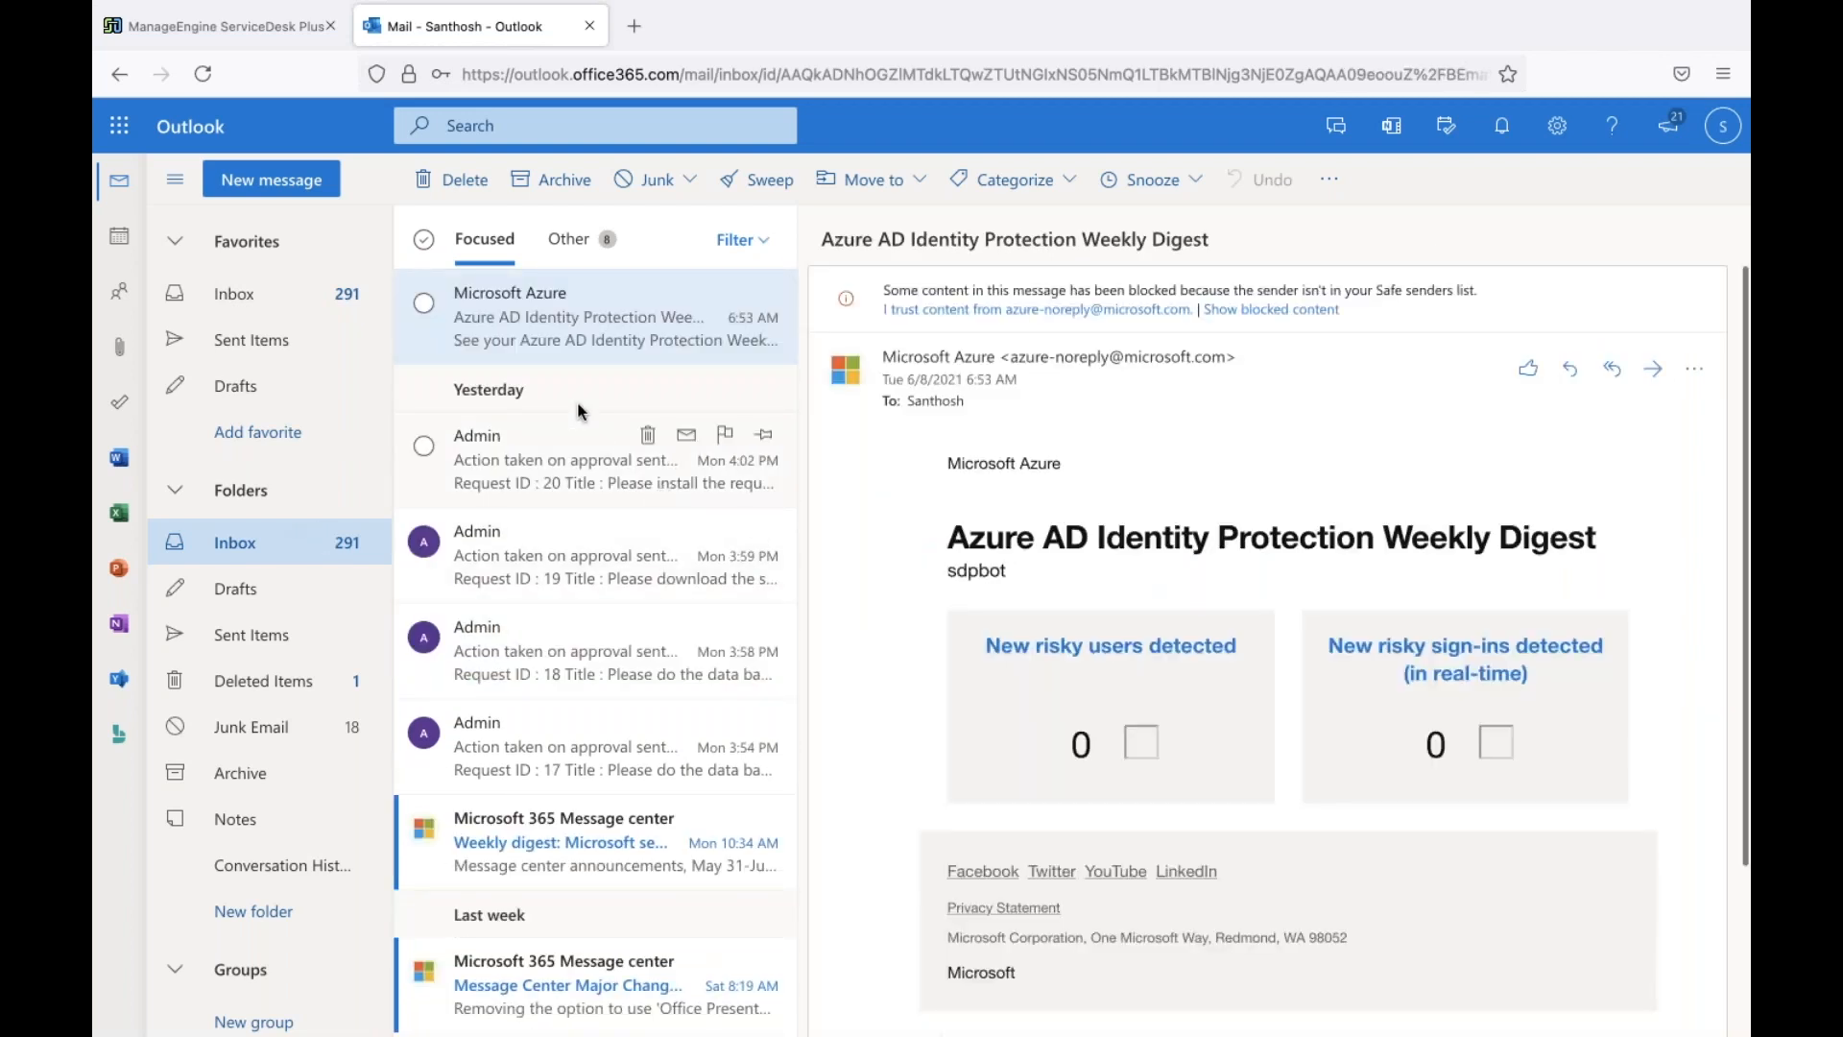
pyautogui.click(263, 42)
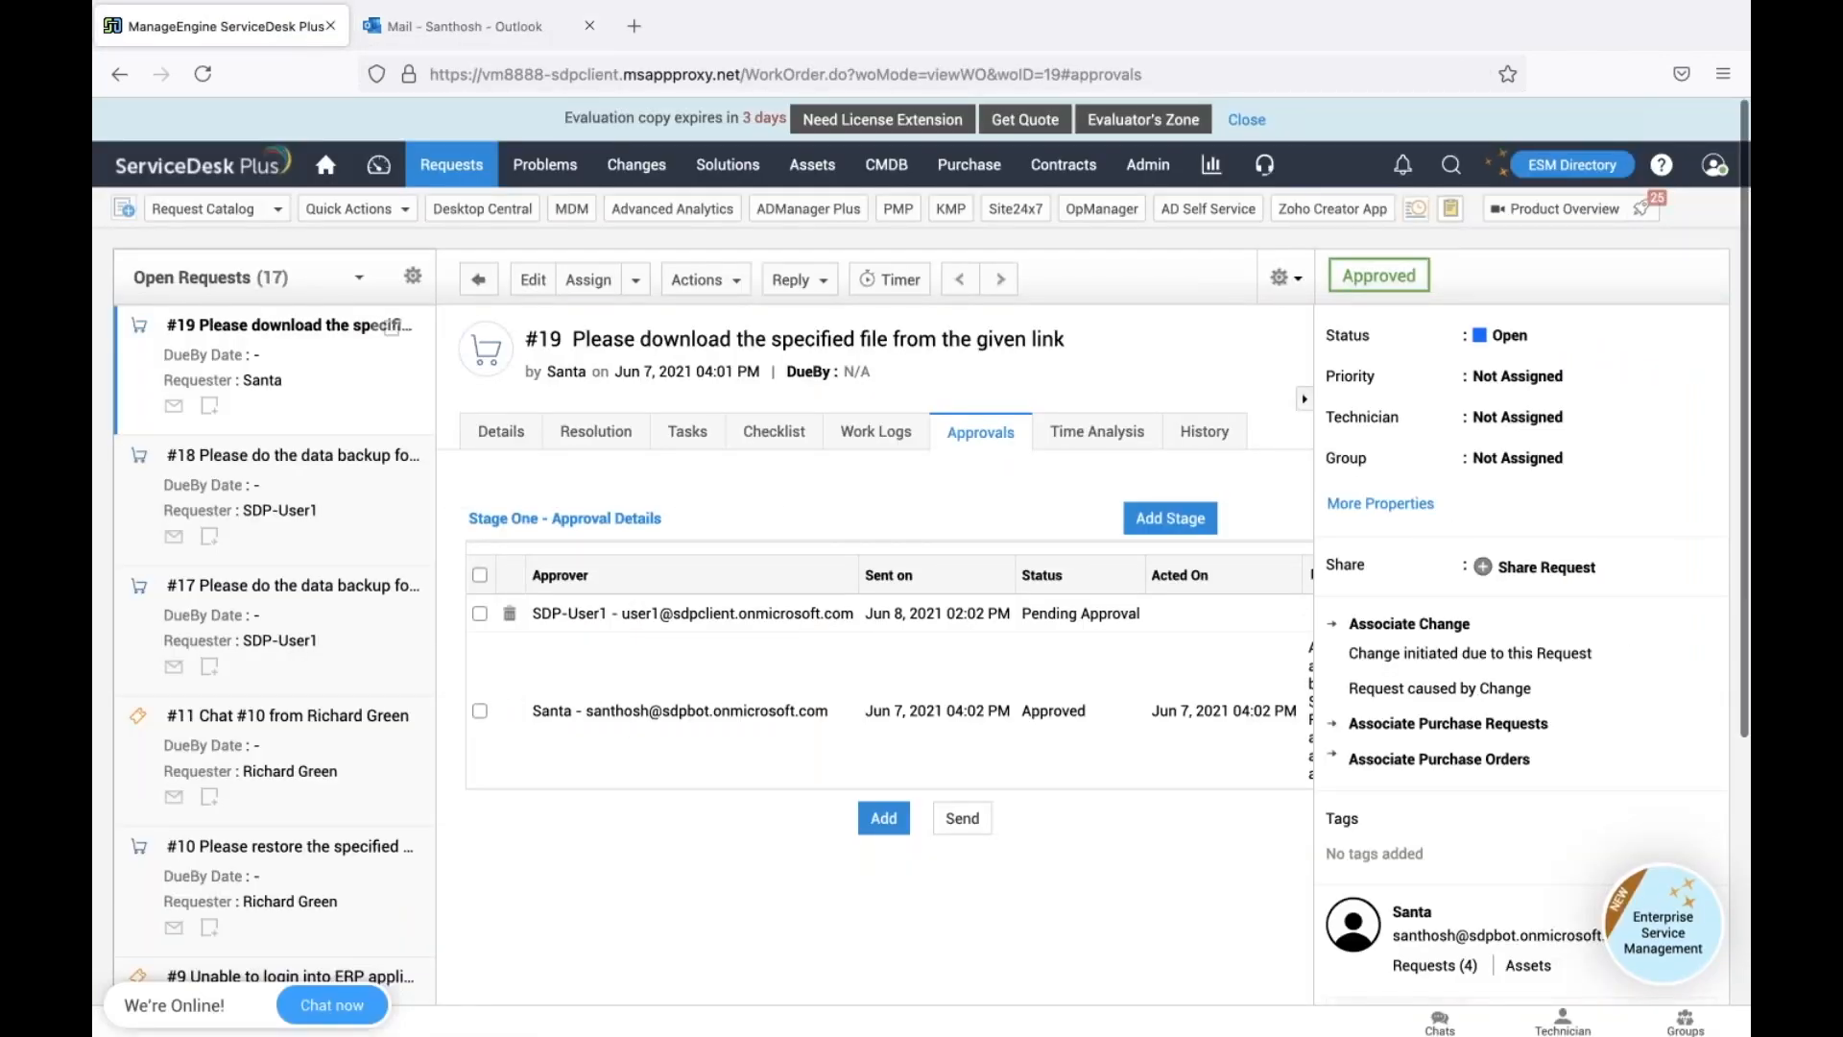
pyautogui.click(483, 281)
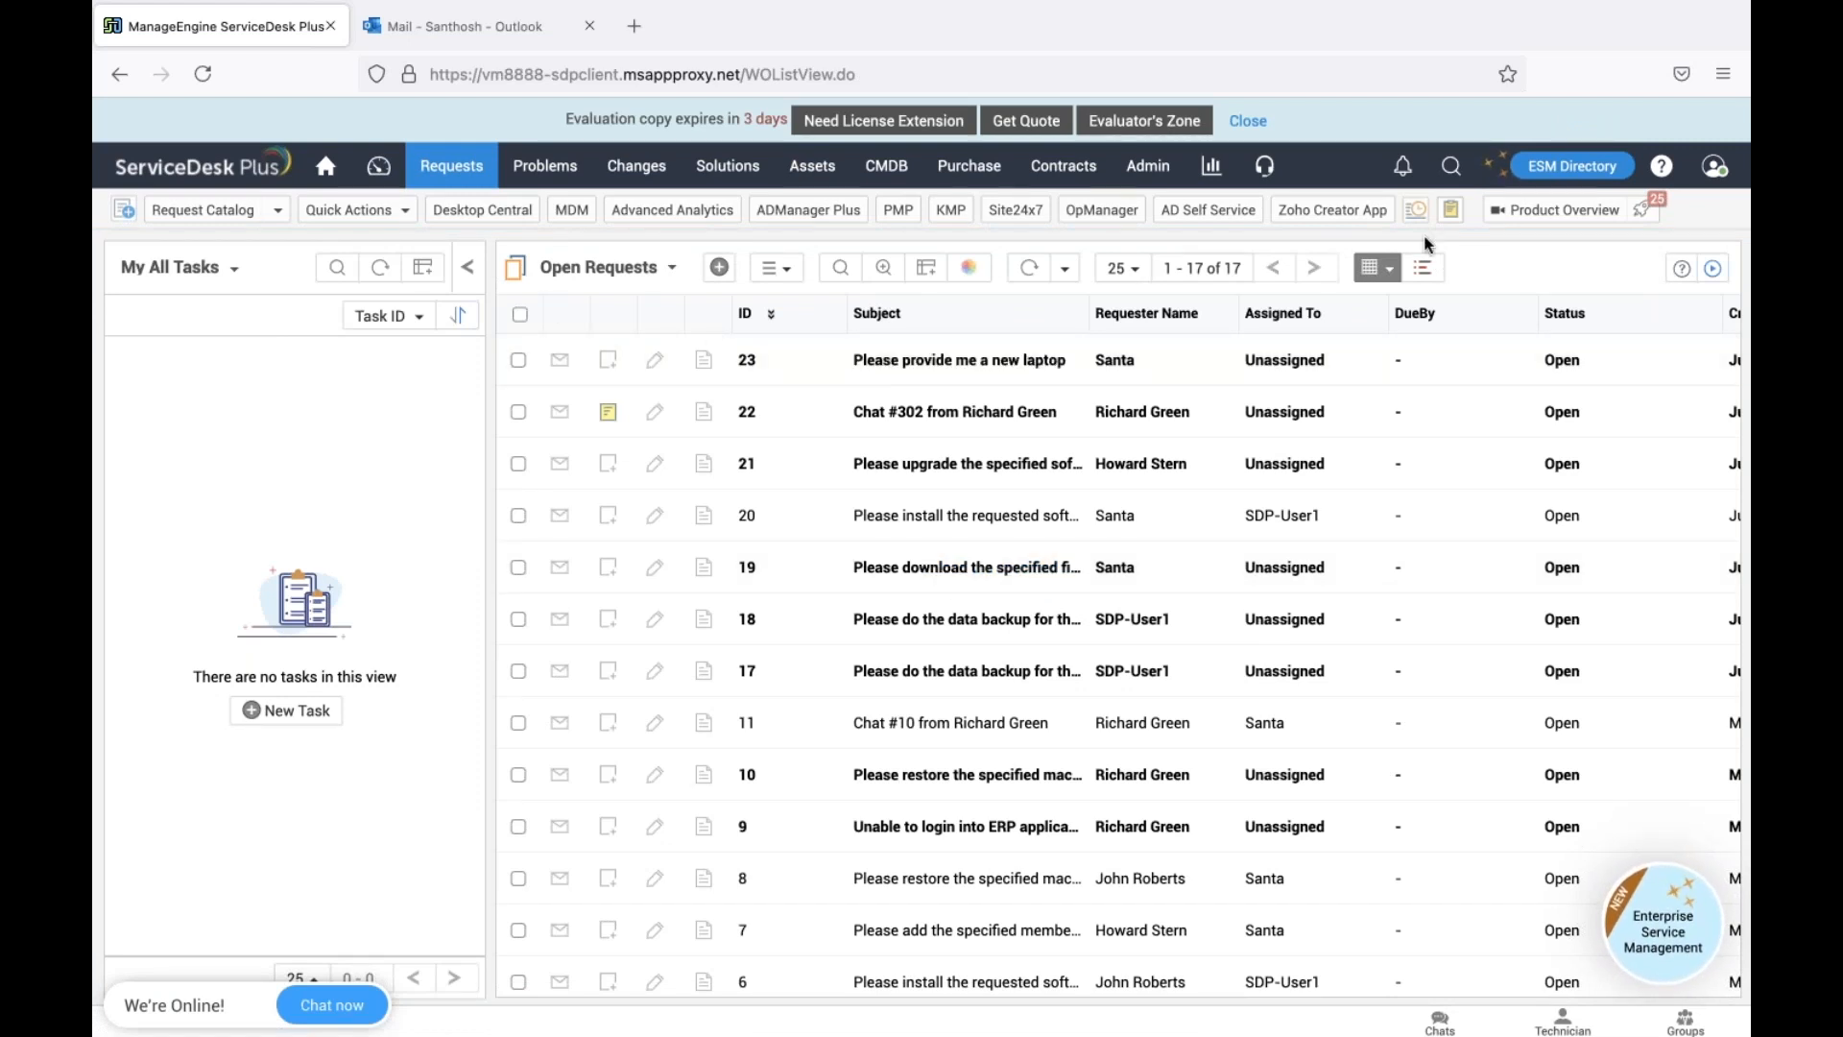
# Start a new software installation request from the request catalog
pyautogui.click(1714, 166)
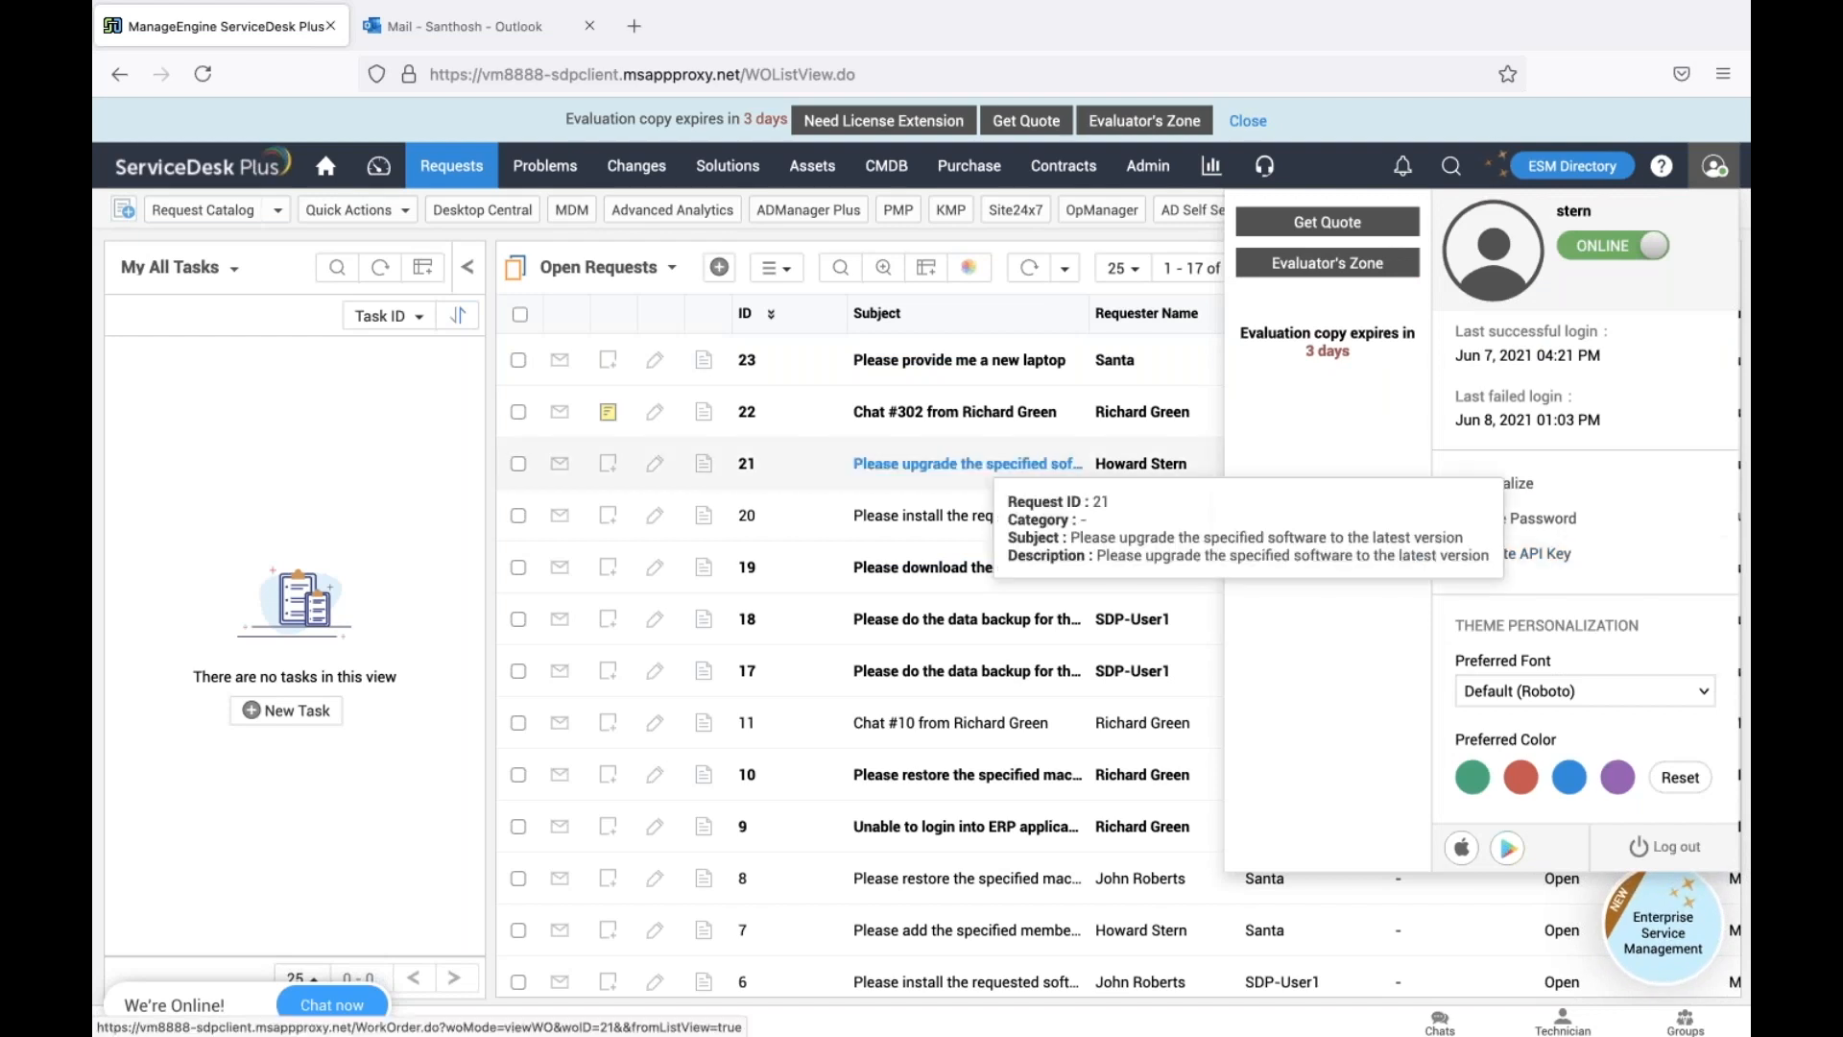
pyautogui.click(265, 211)
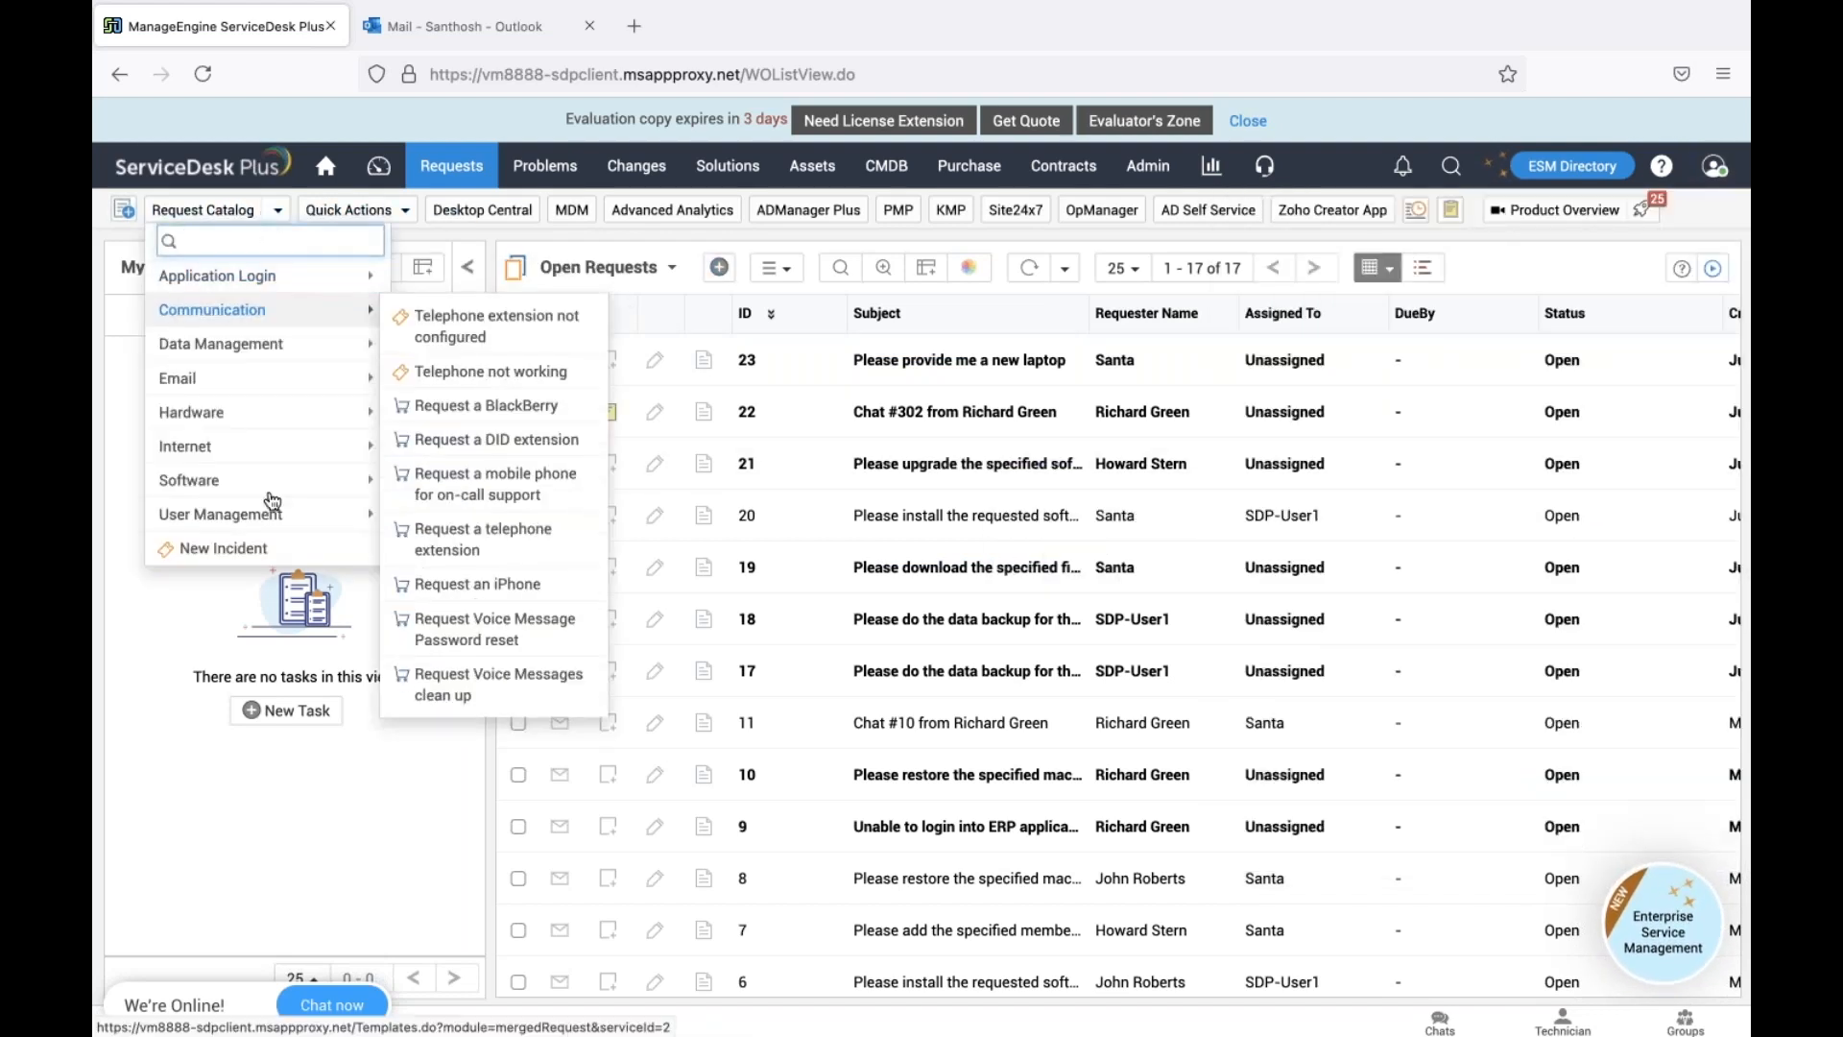
pyautogui.moveTo(288, 485)
pyautogui.click(517, 555)
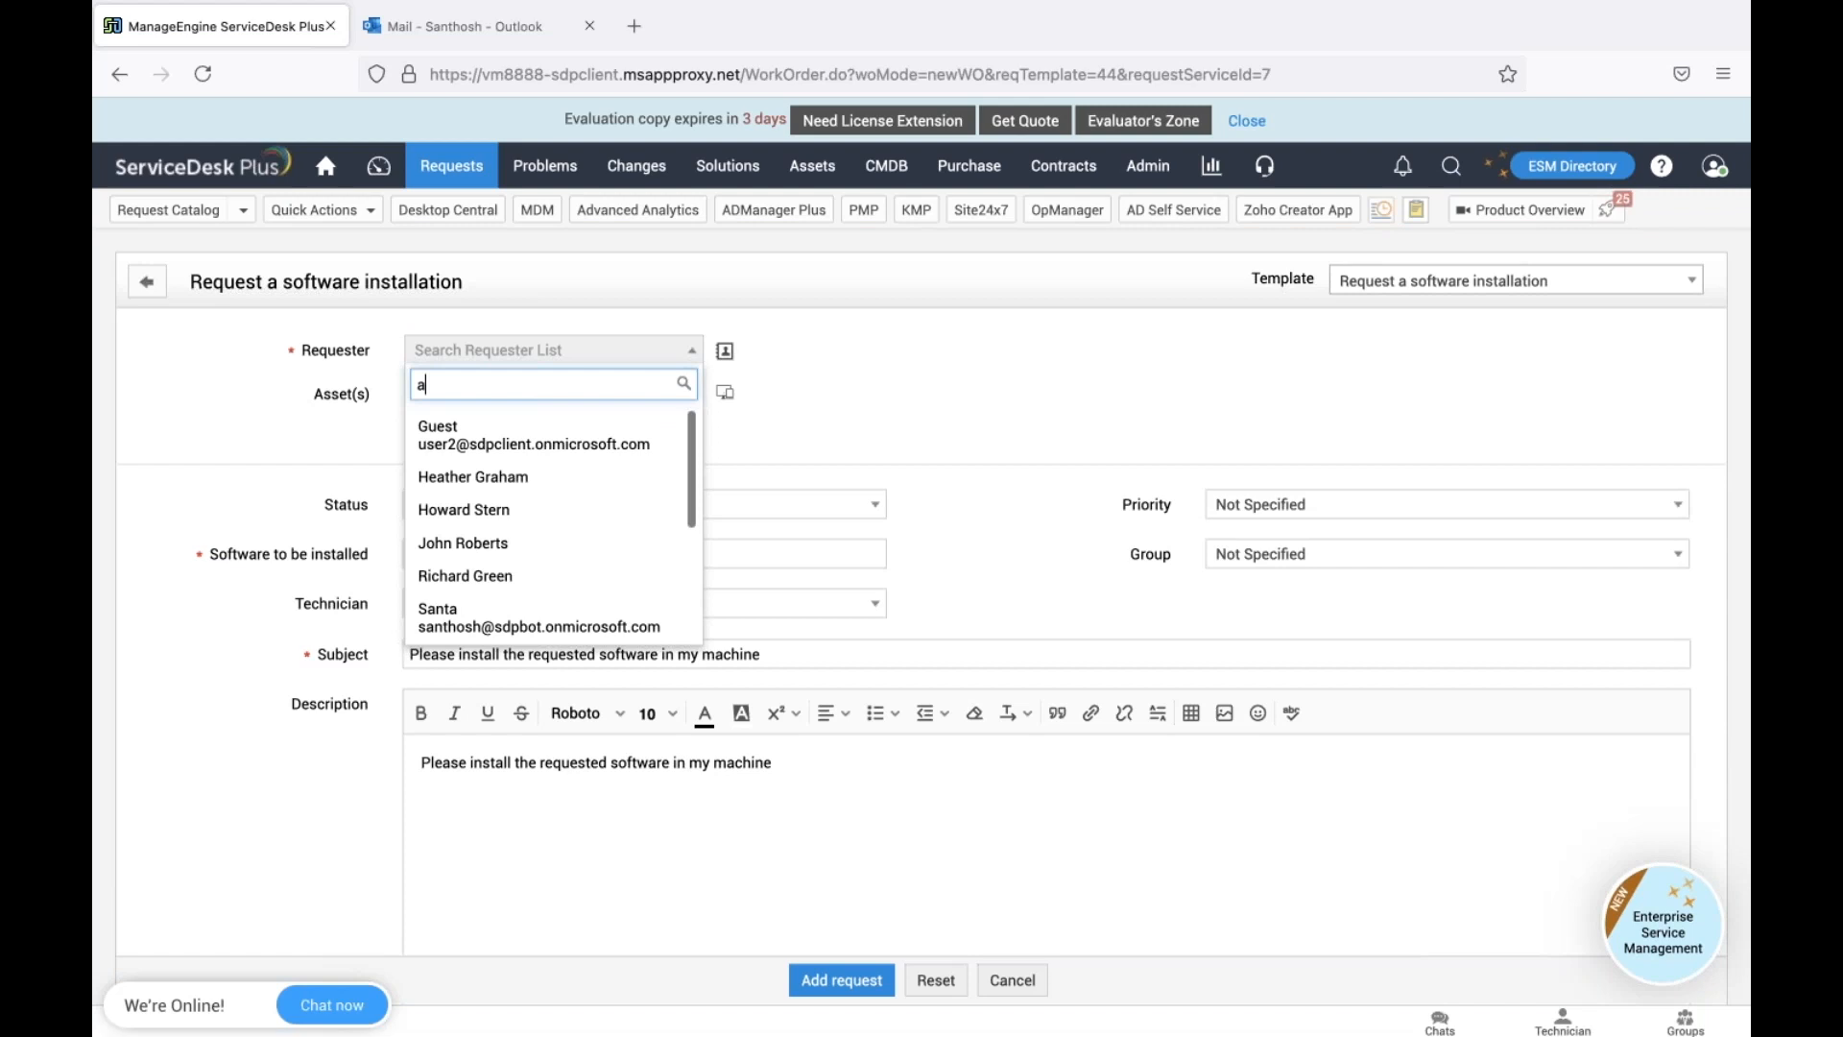
# Choose the requester, enter Adobe as the software, trim the description and add the request
pyautogui.write('santa')
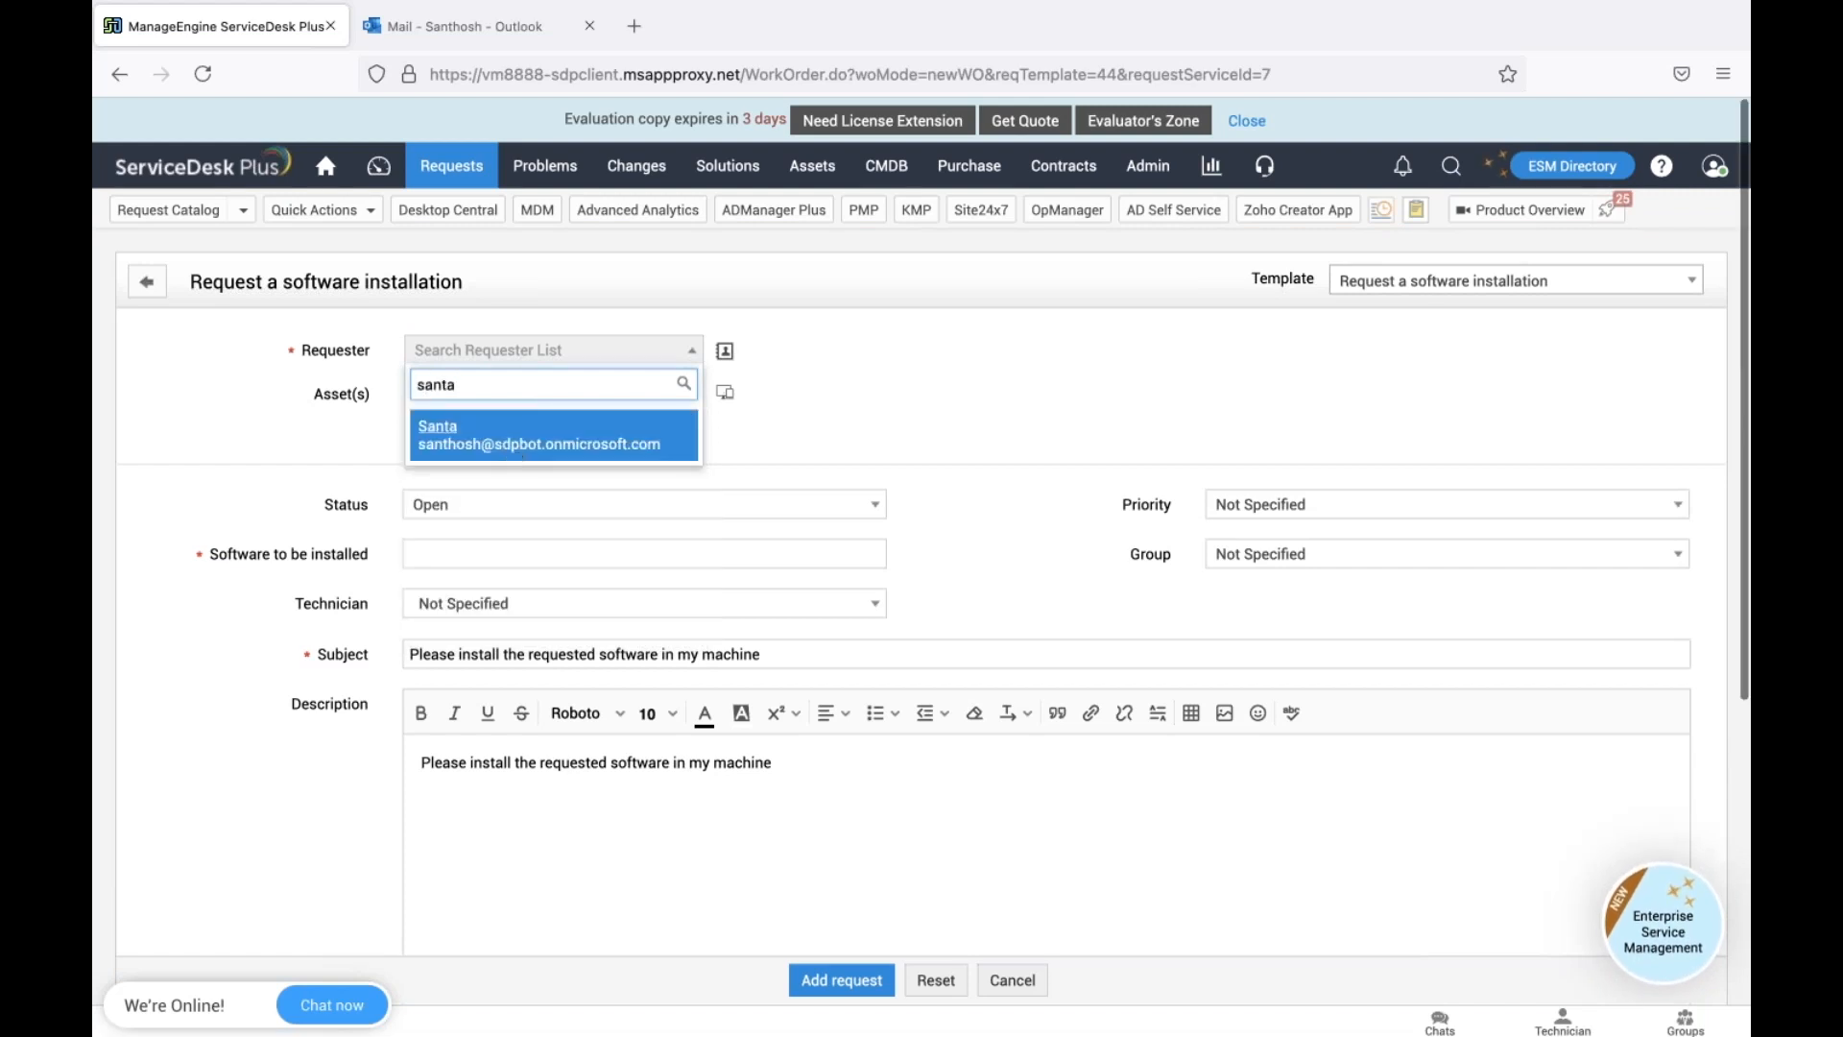
pyautogui.press('Return')
pyautogui.scroll(-4, 869, 991)
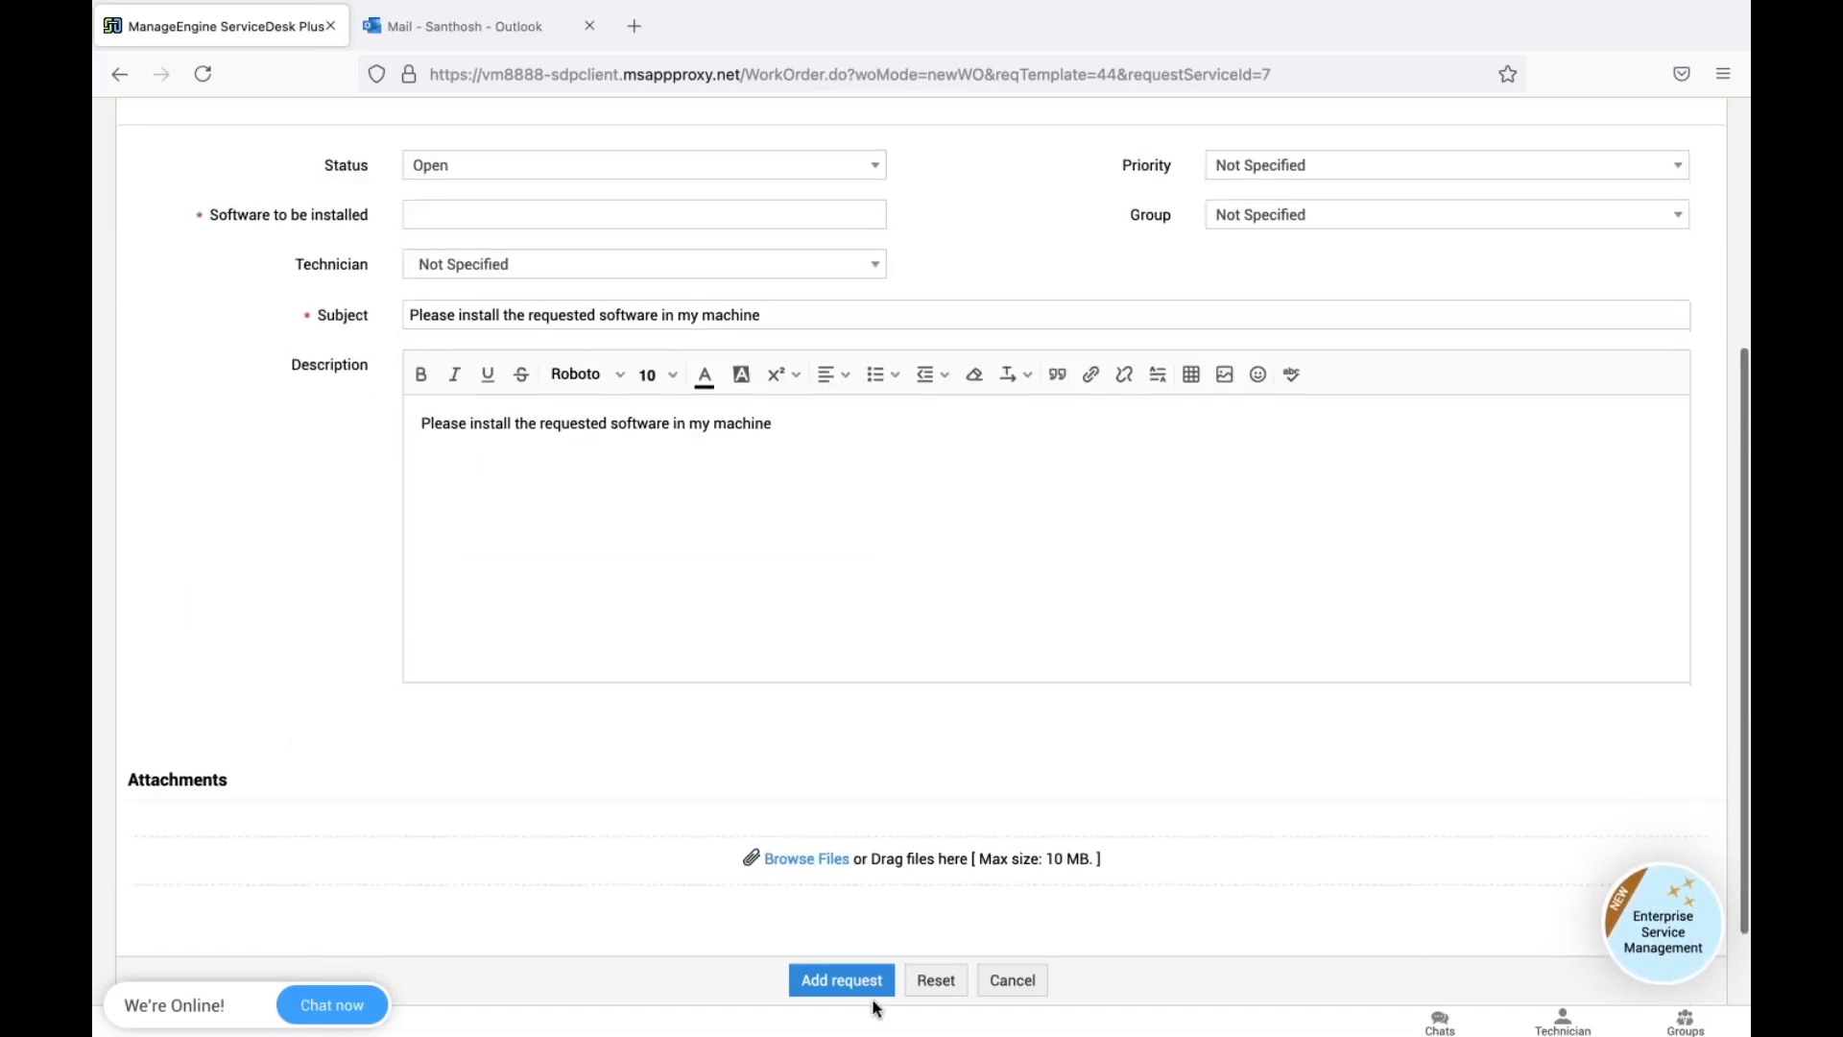
pyautogui.click(868, 990)
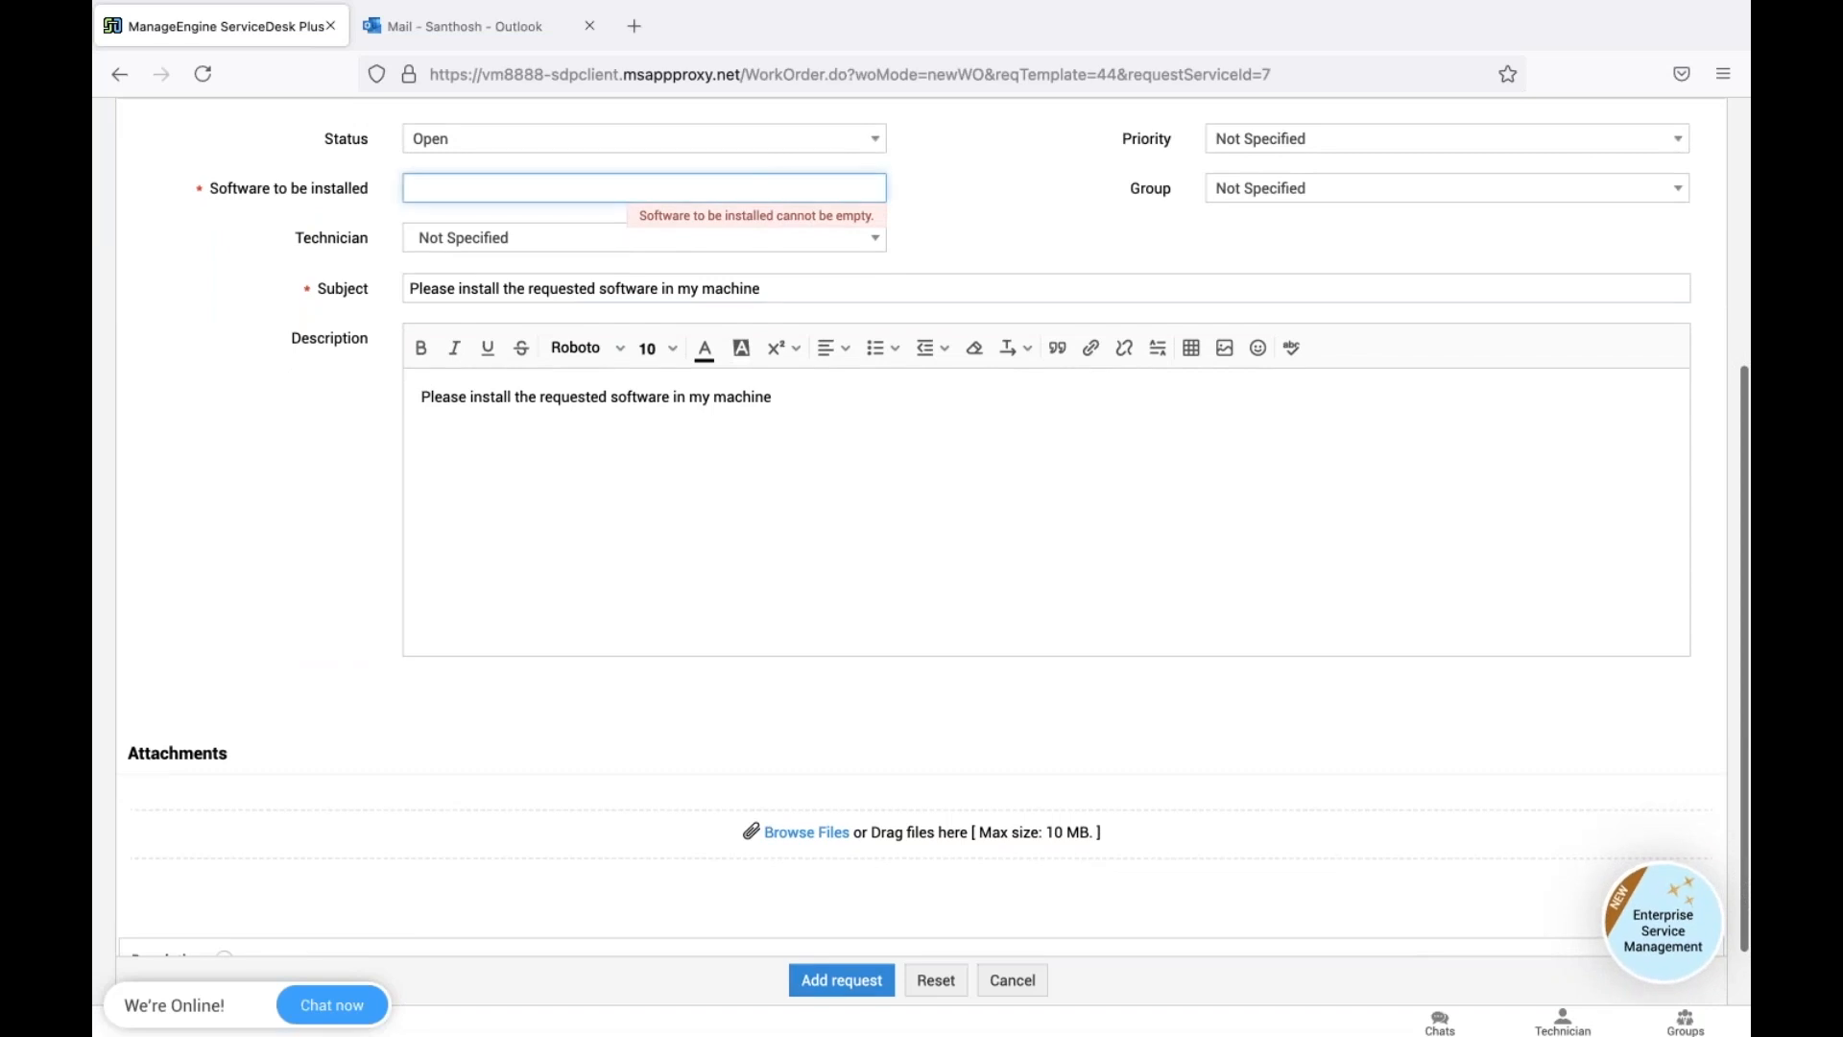
pyautogui.write('Adon')
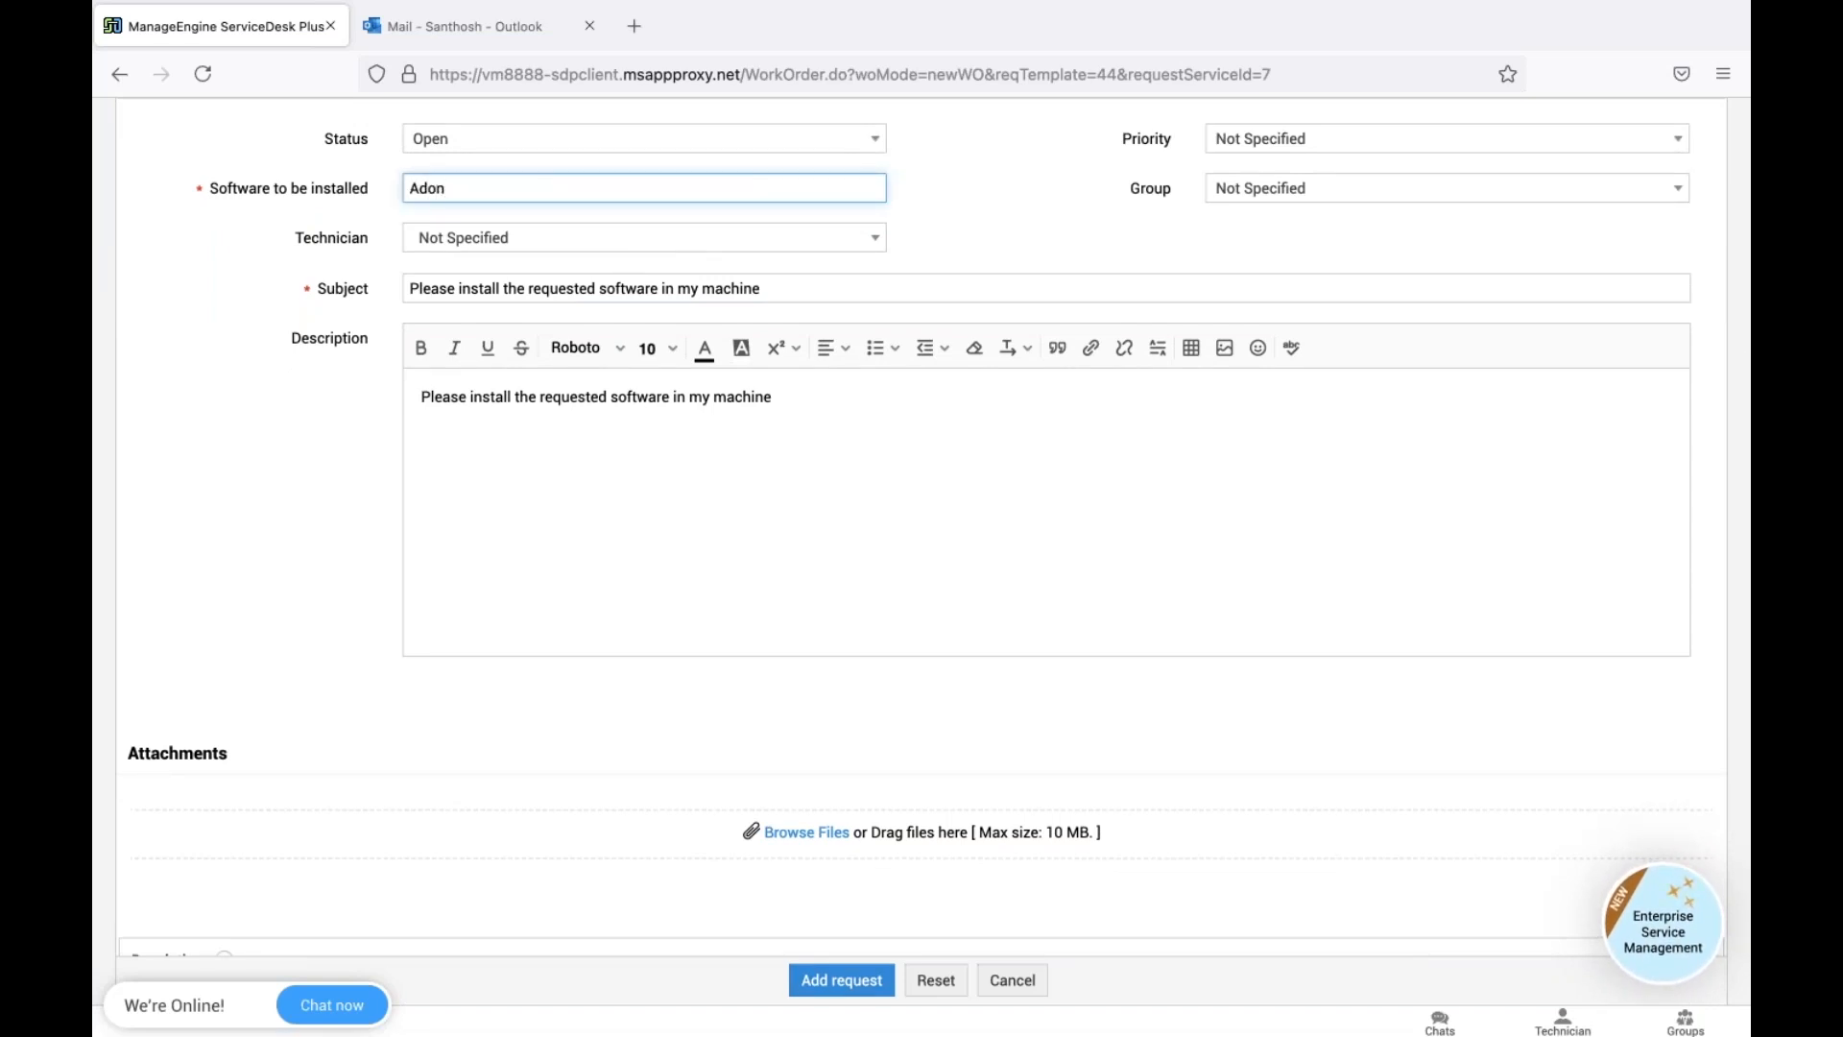
pyautogui.write('e')
pyautogui.click(828, 576)
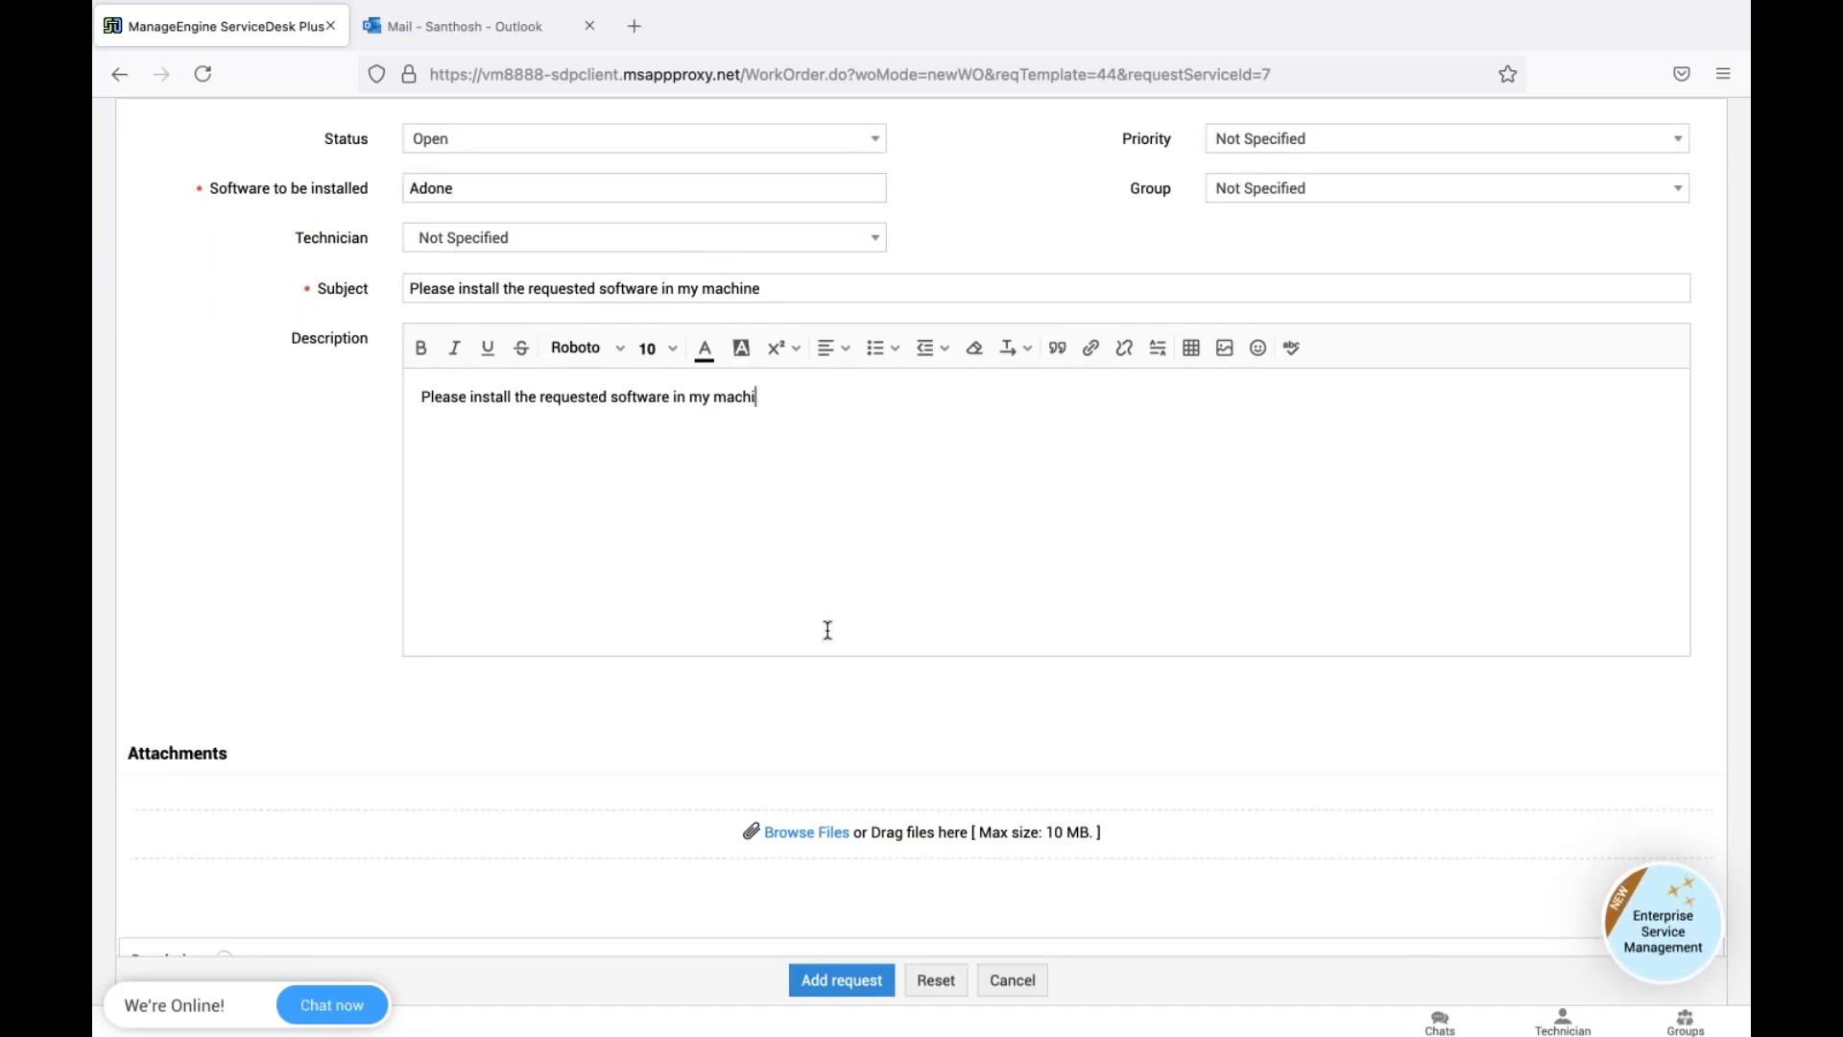
pyautogui.press('BackSpace')
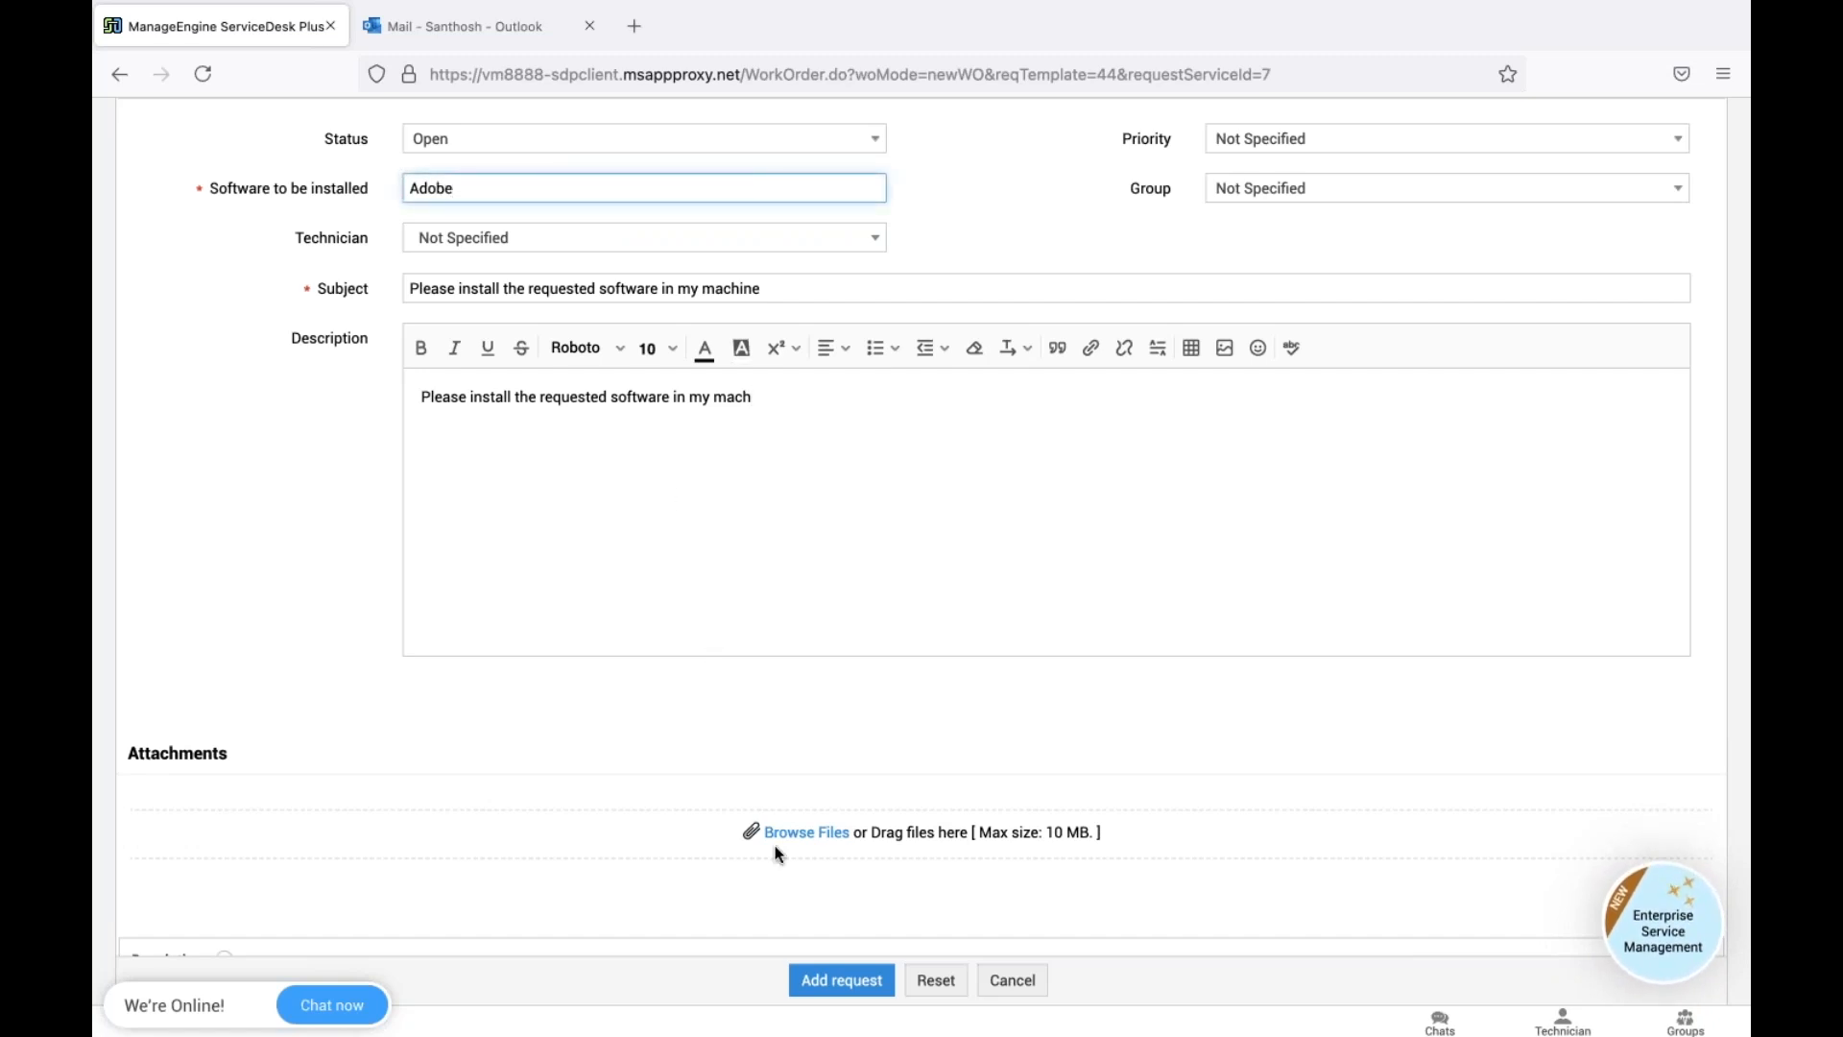
pyautogui.click(841, 980)
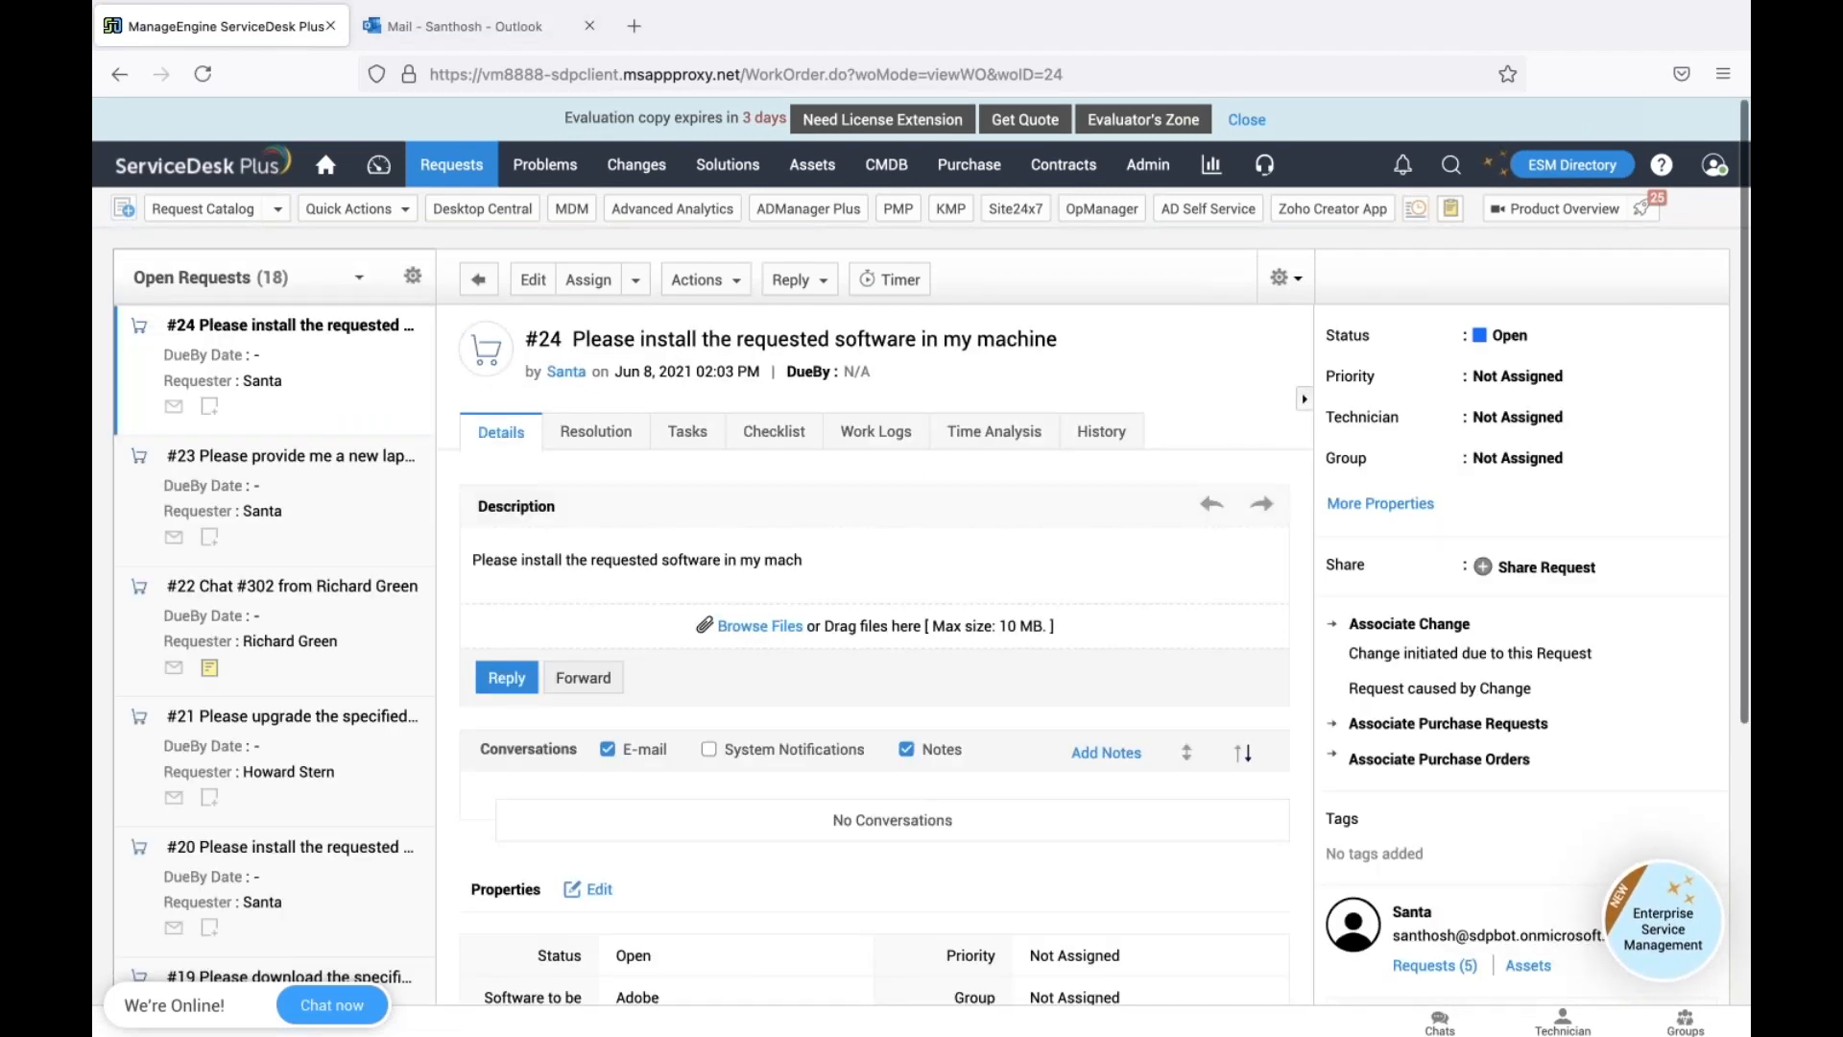
# Show system notifications in request #24's conversations and check the first notification e-mail
pyautogui.scroll(-3, 813, 431)
pyautogui.click(813, 431)
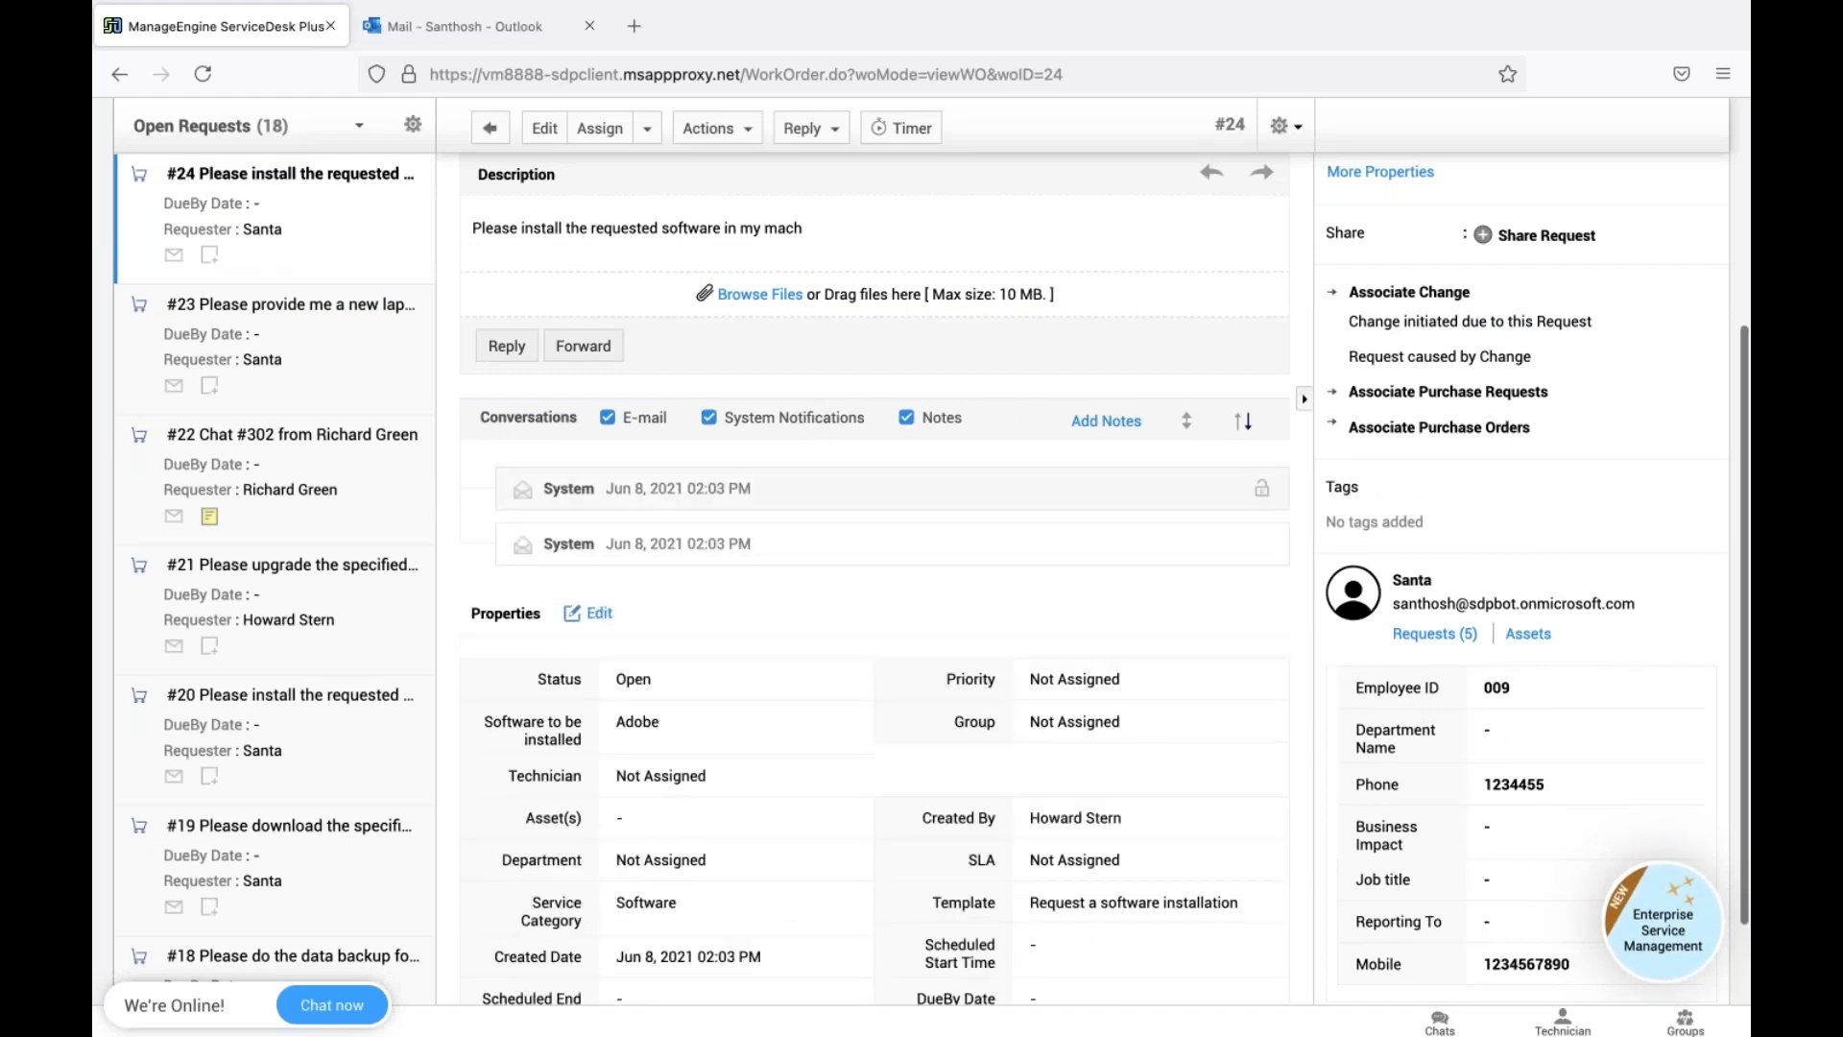
pyautogui.click(701, 491)
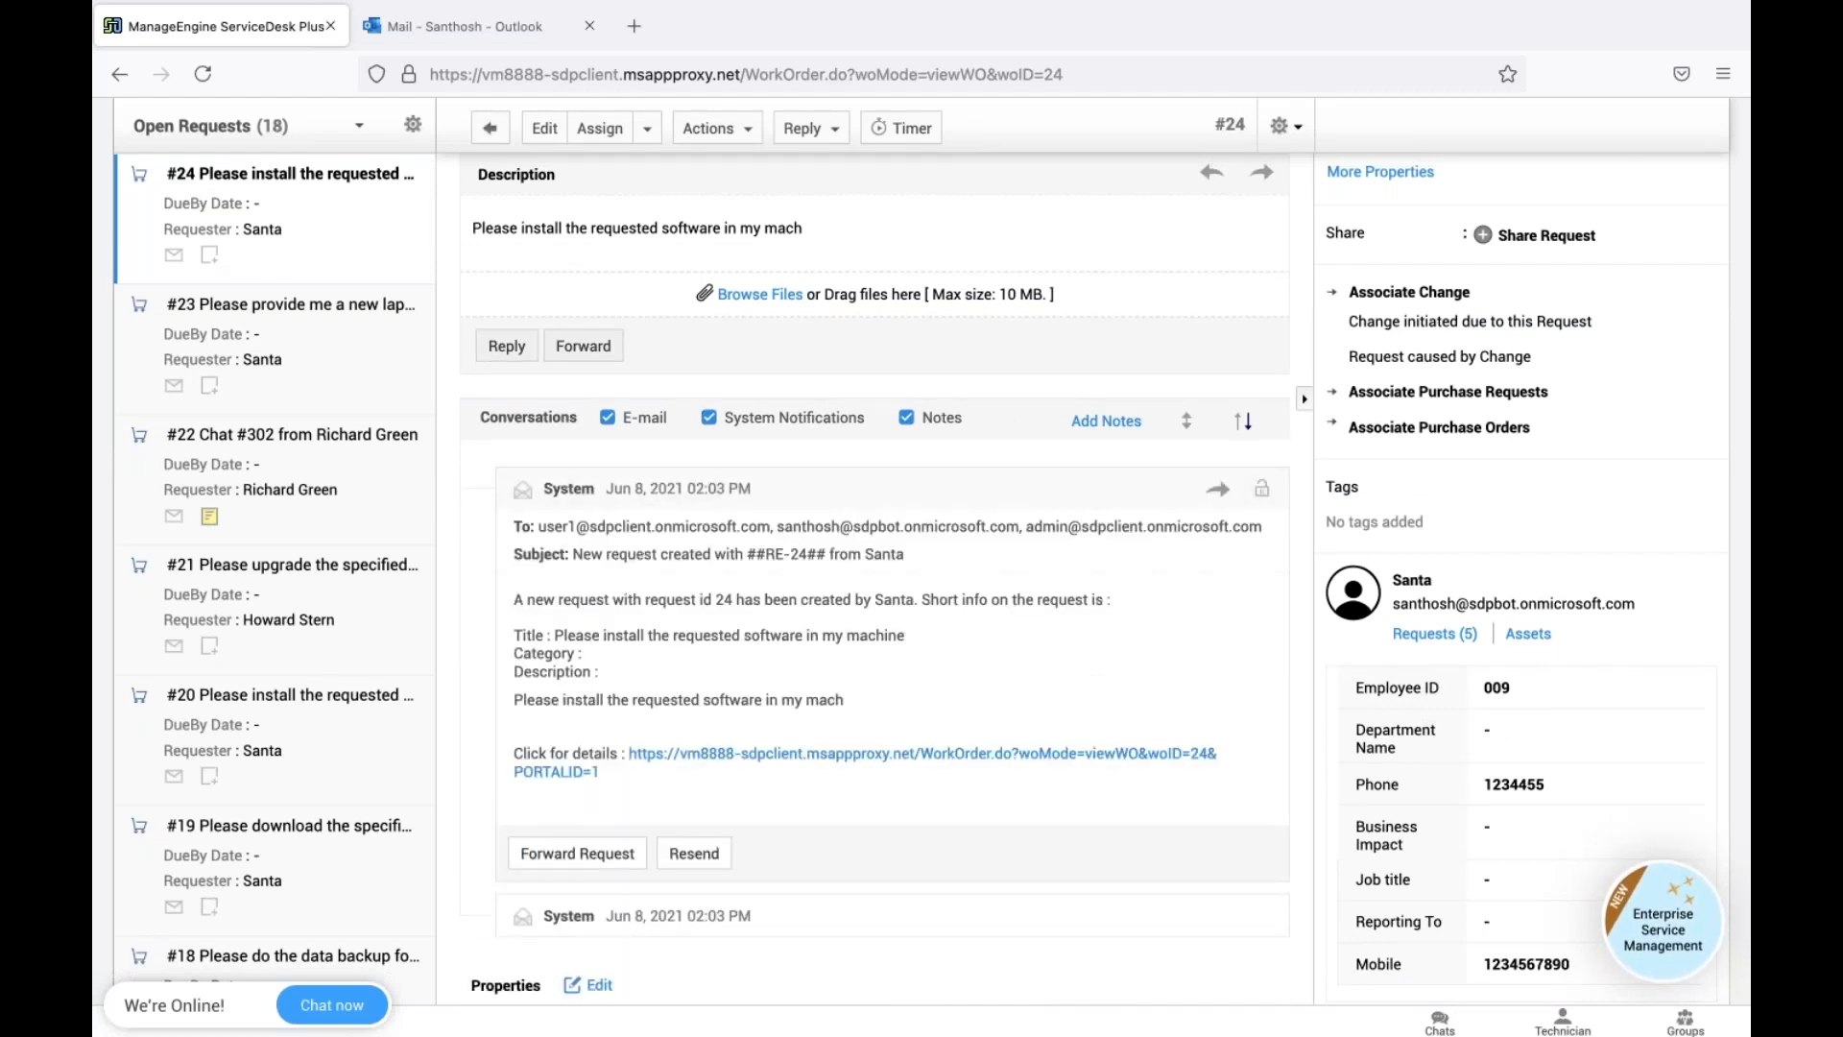
pyautogui.click(700, 489)
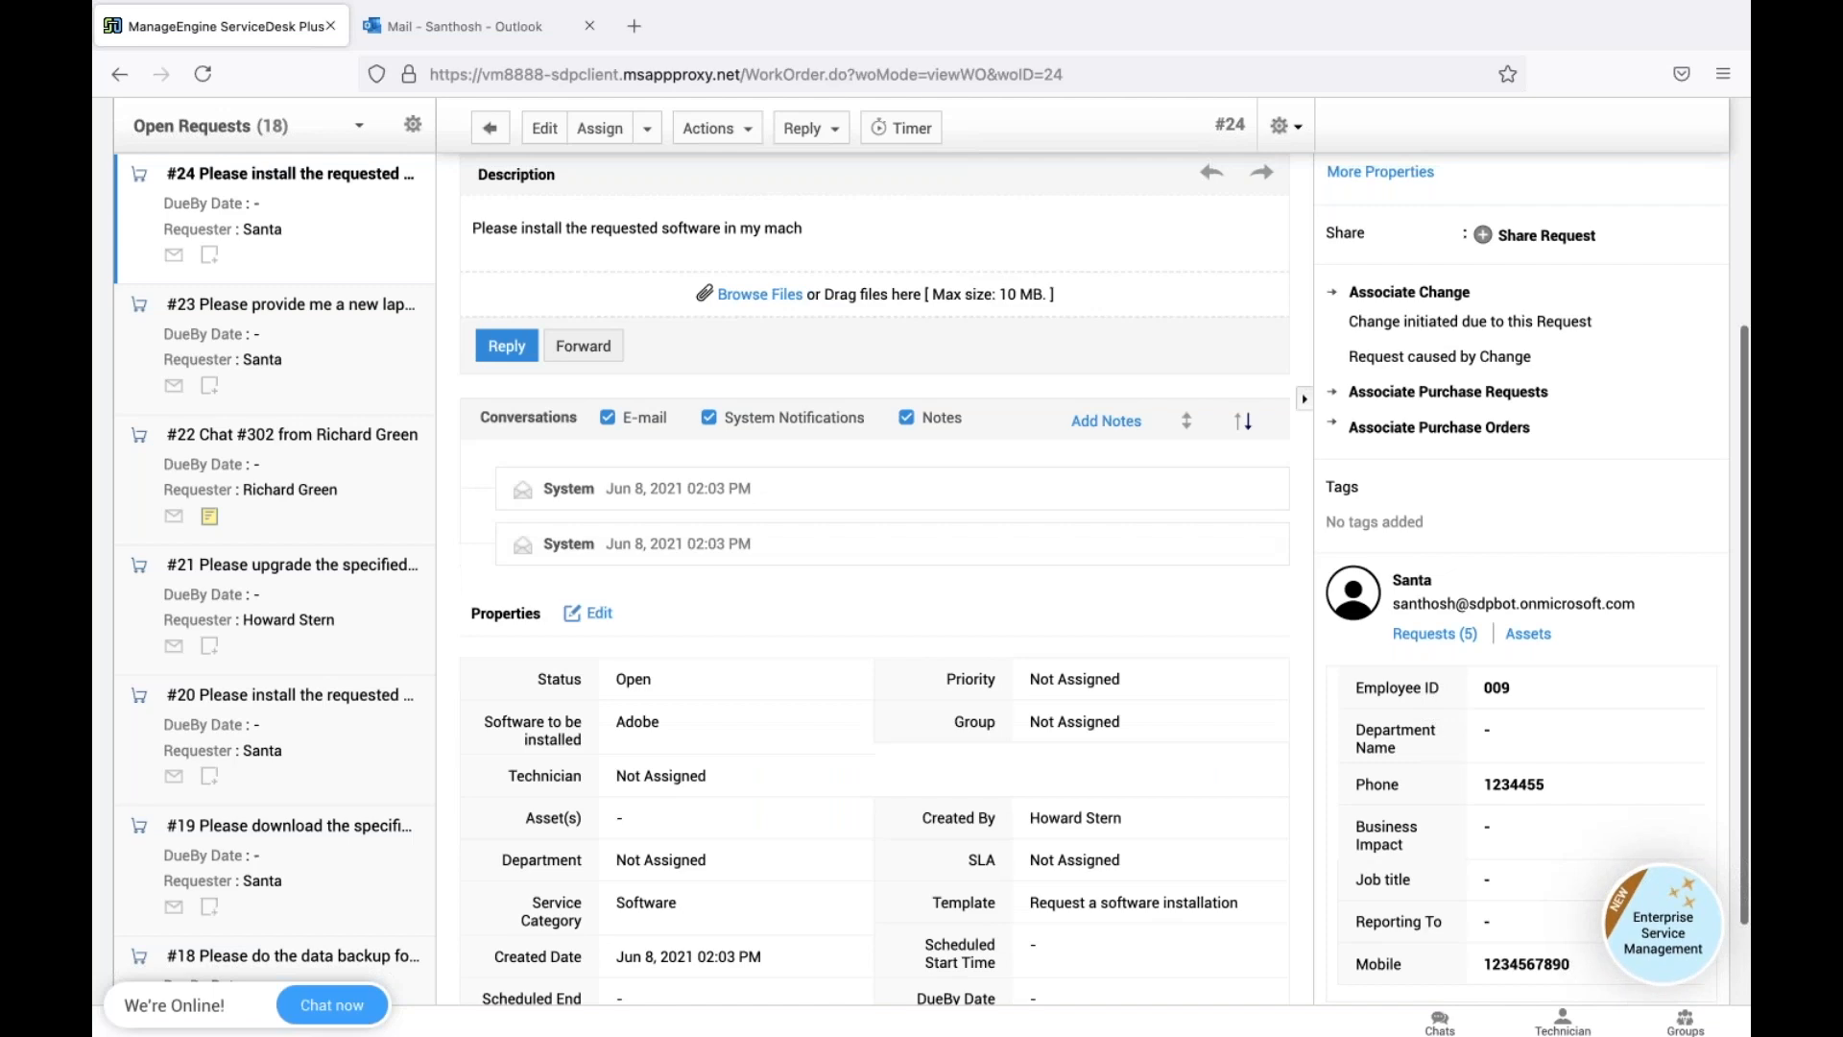
pyautogui.scroll(4, 723, 283)
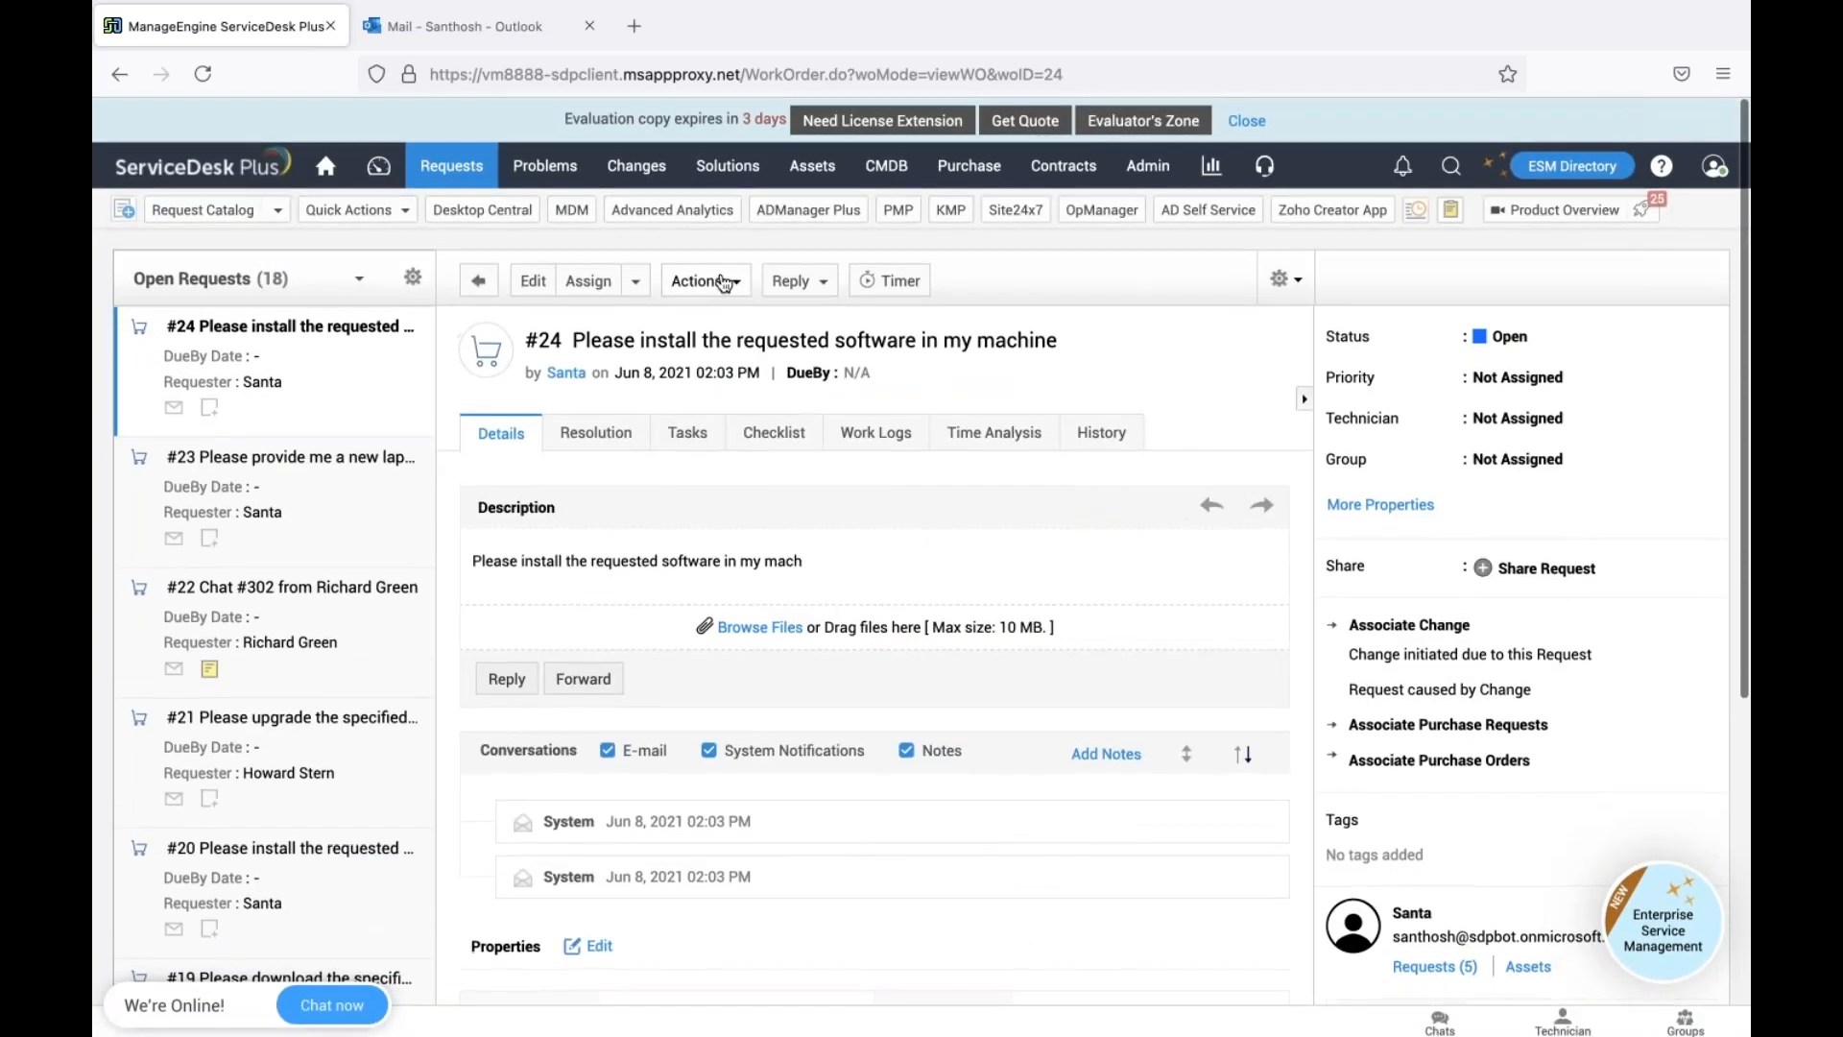
# Submit request #24 for approval, then switch to the Outlook mailbox
pyautogui.click(724, 281)
pyautogui.click(998, 317)
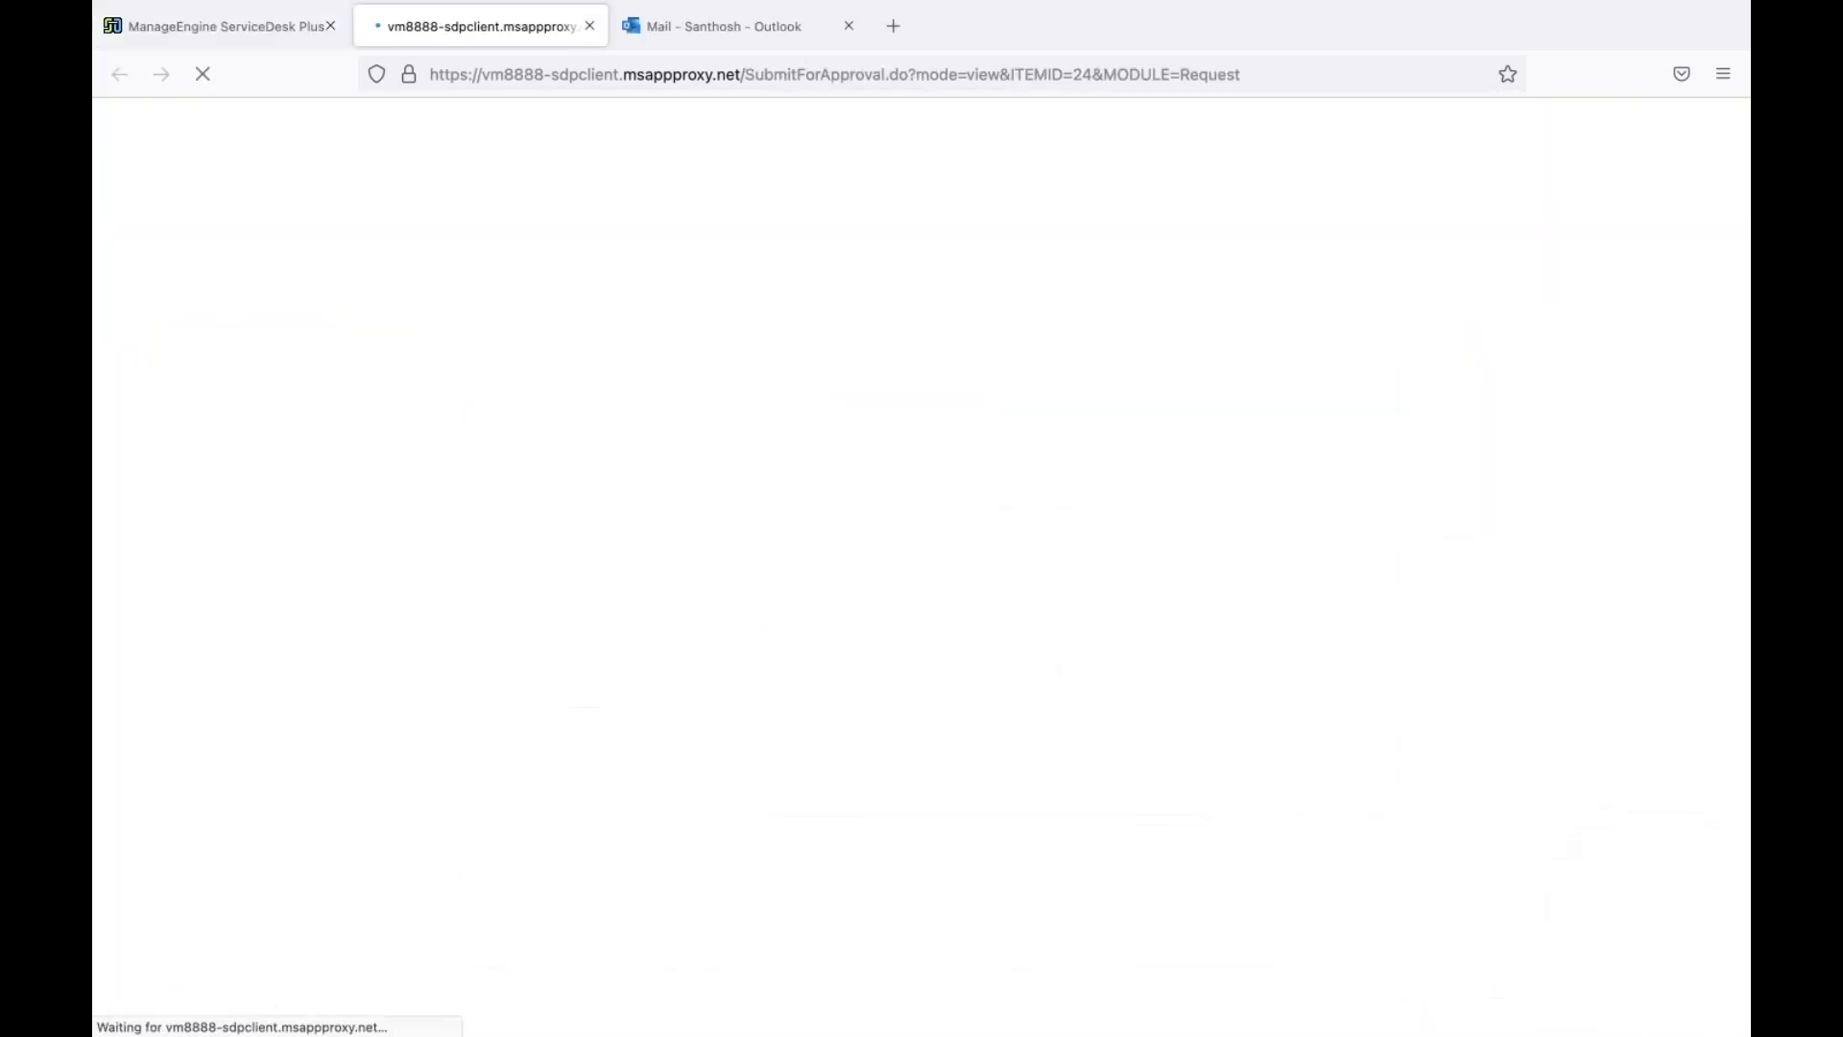
pyautogui.click(736, 42)
pyautogui.click(1734, 129)
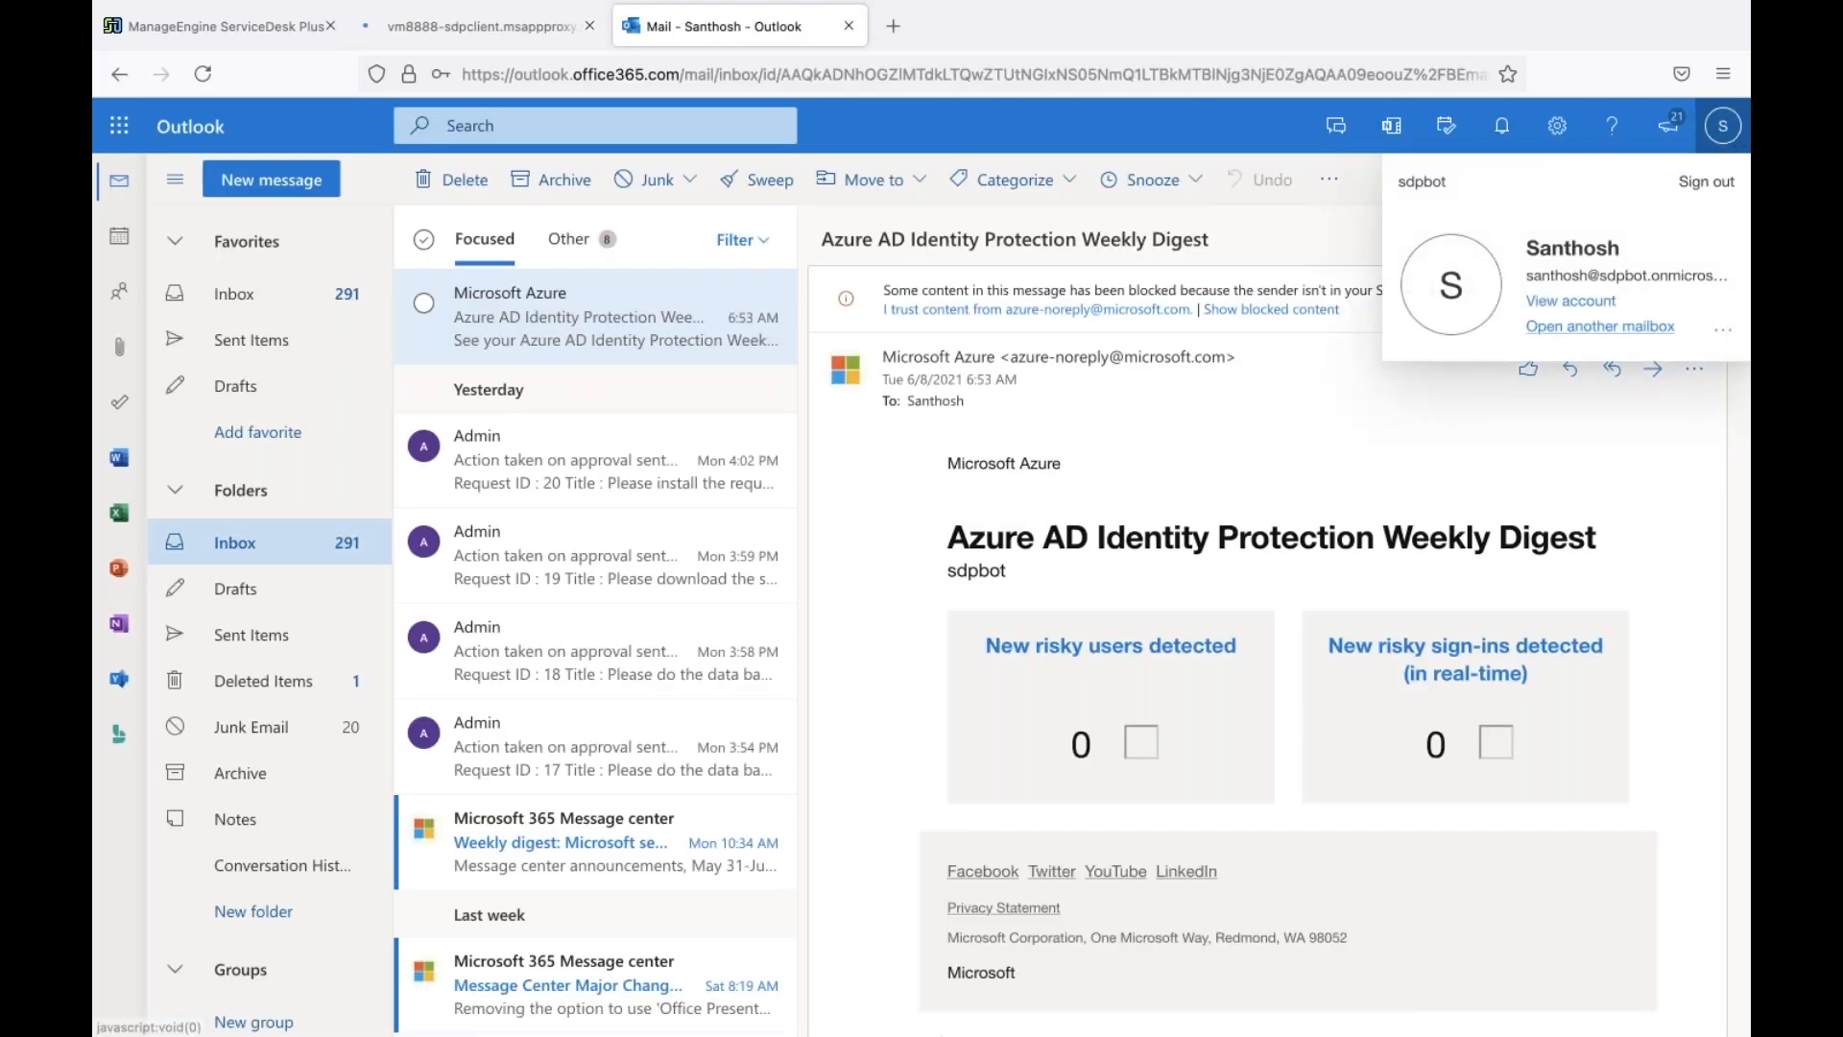
# Sign out of the current Outlook on the web mailbox
pyautogui.click(1706, 181)
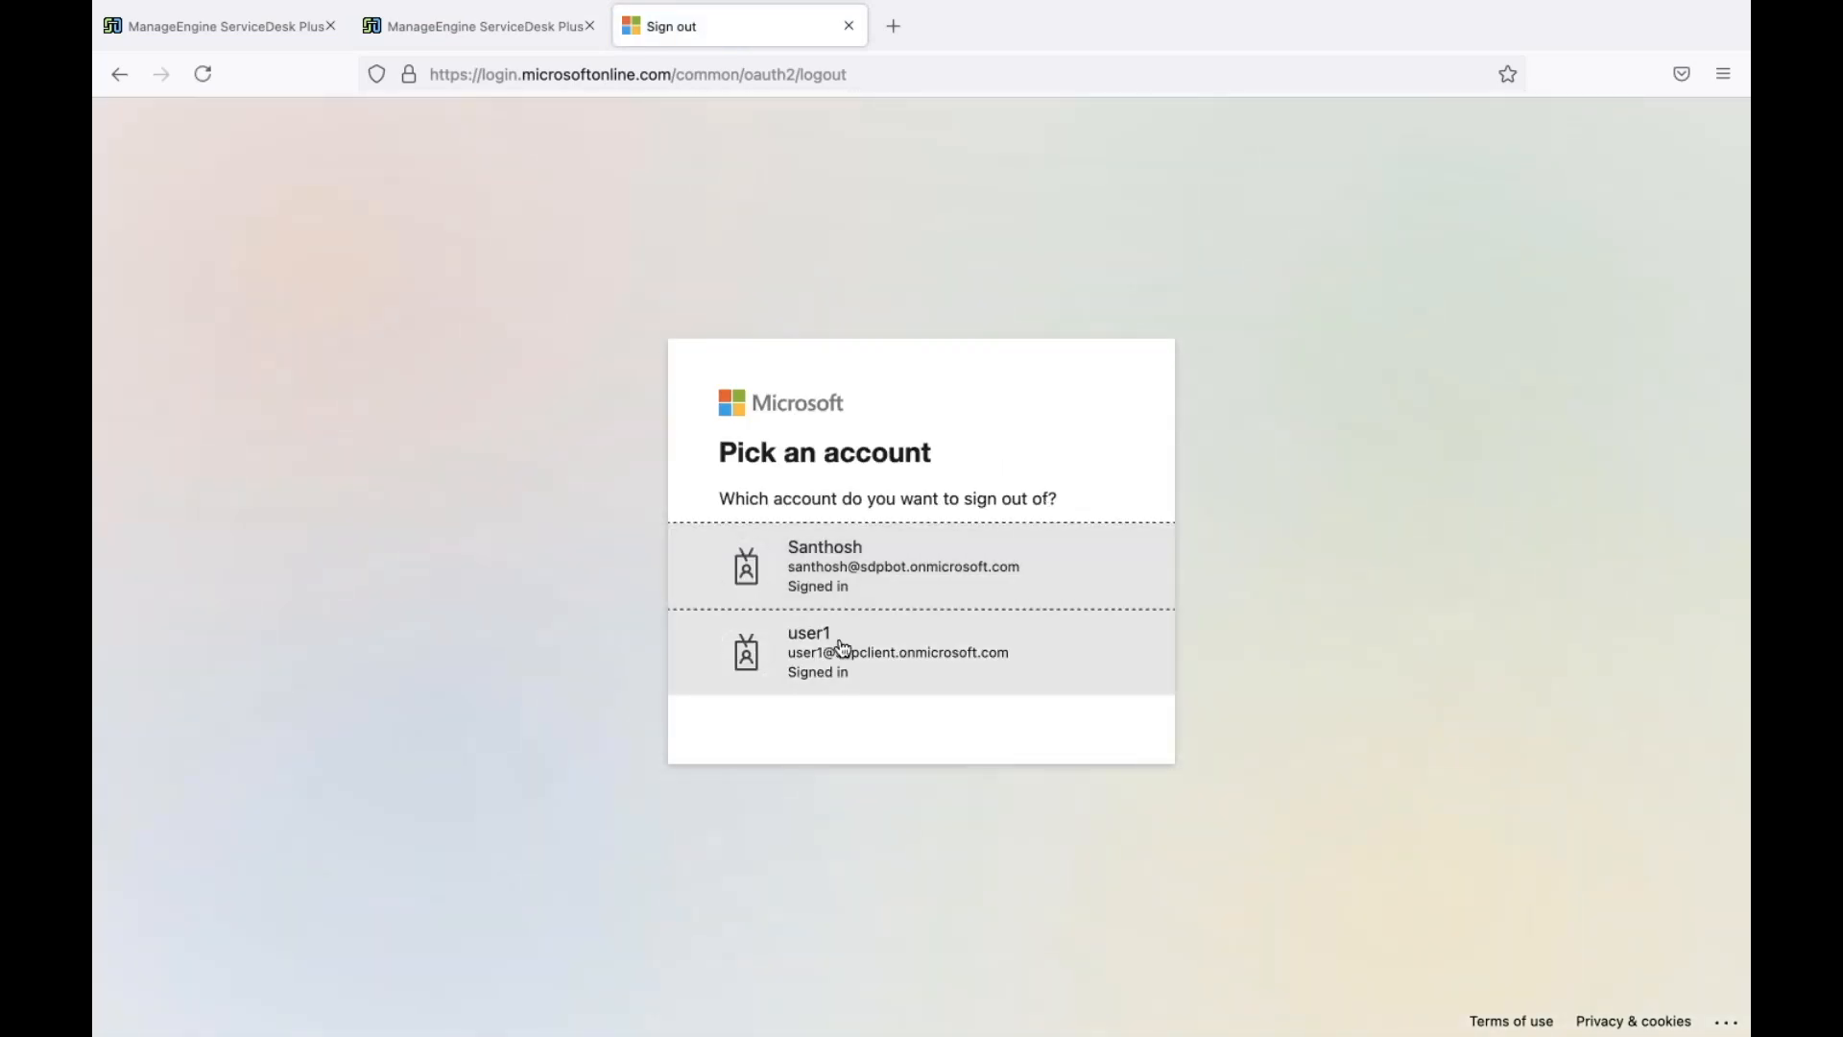
pyautogui.click(843, 649)
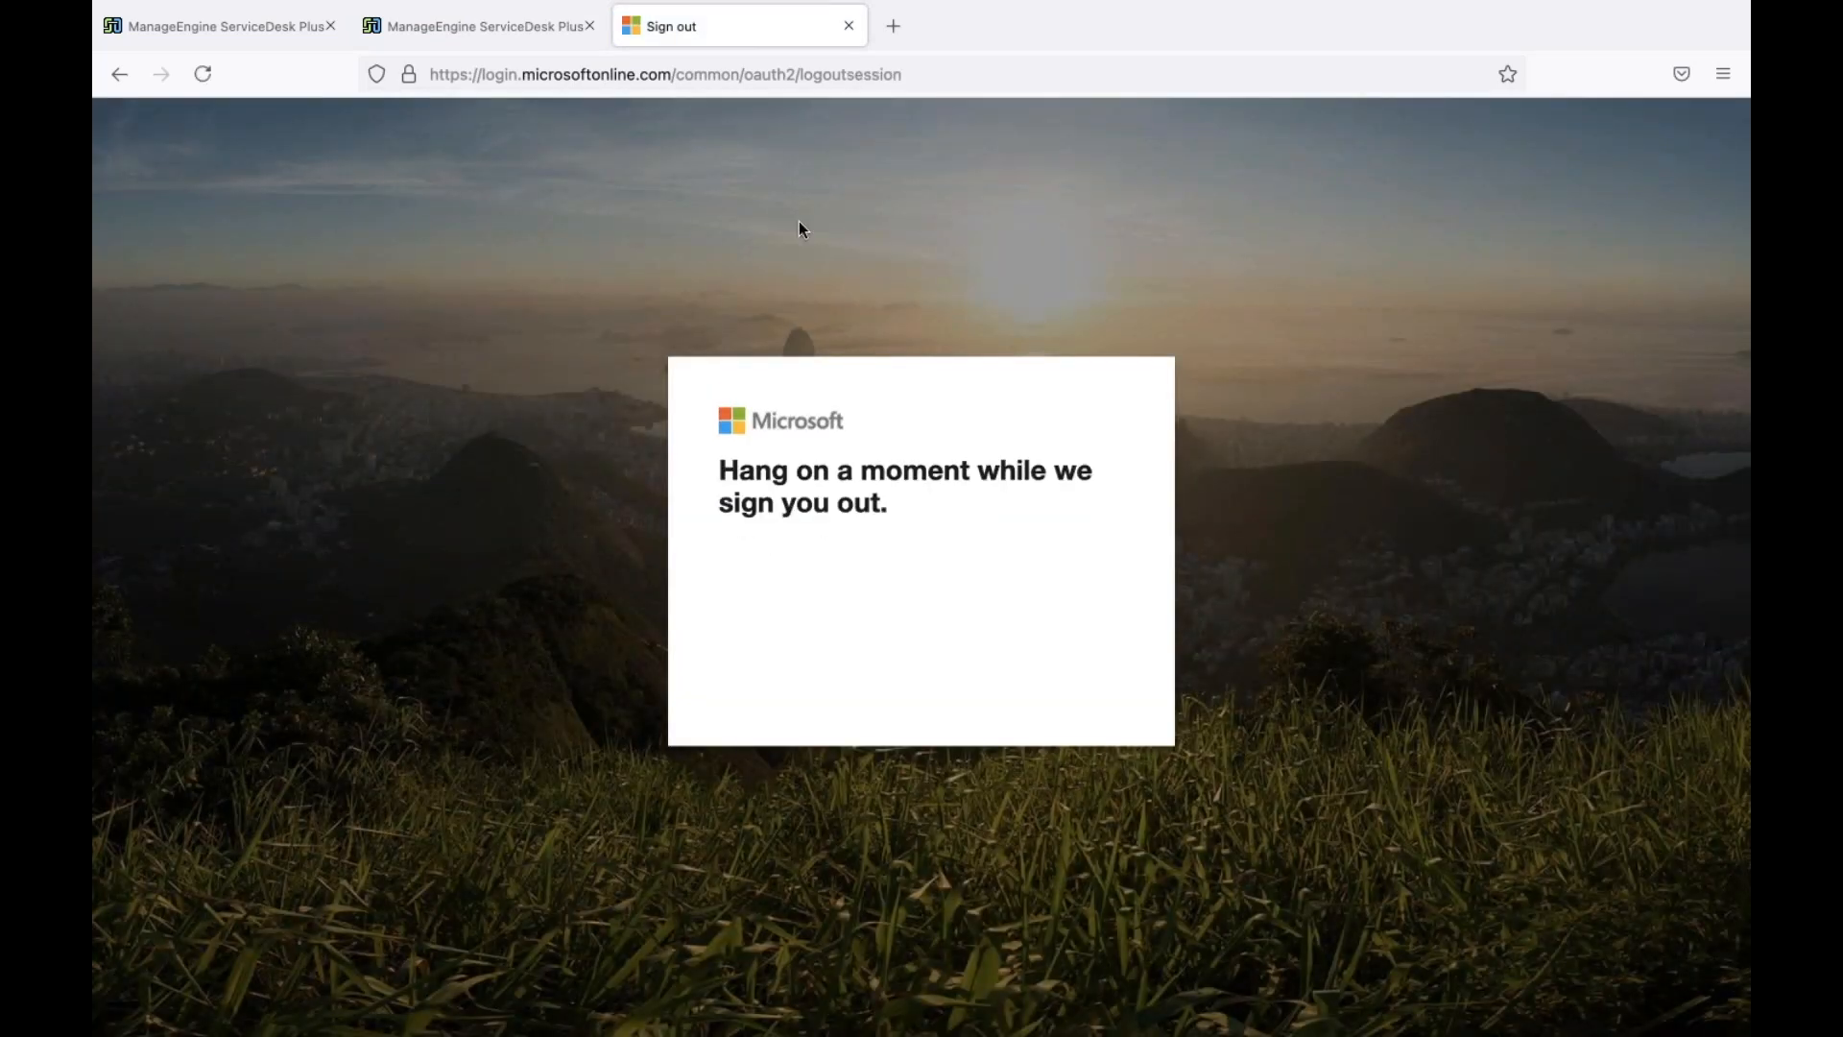
pyautogui.click(795, 80)
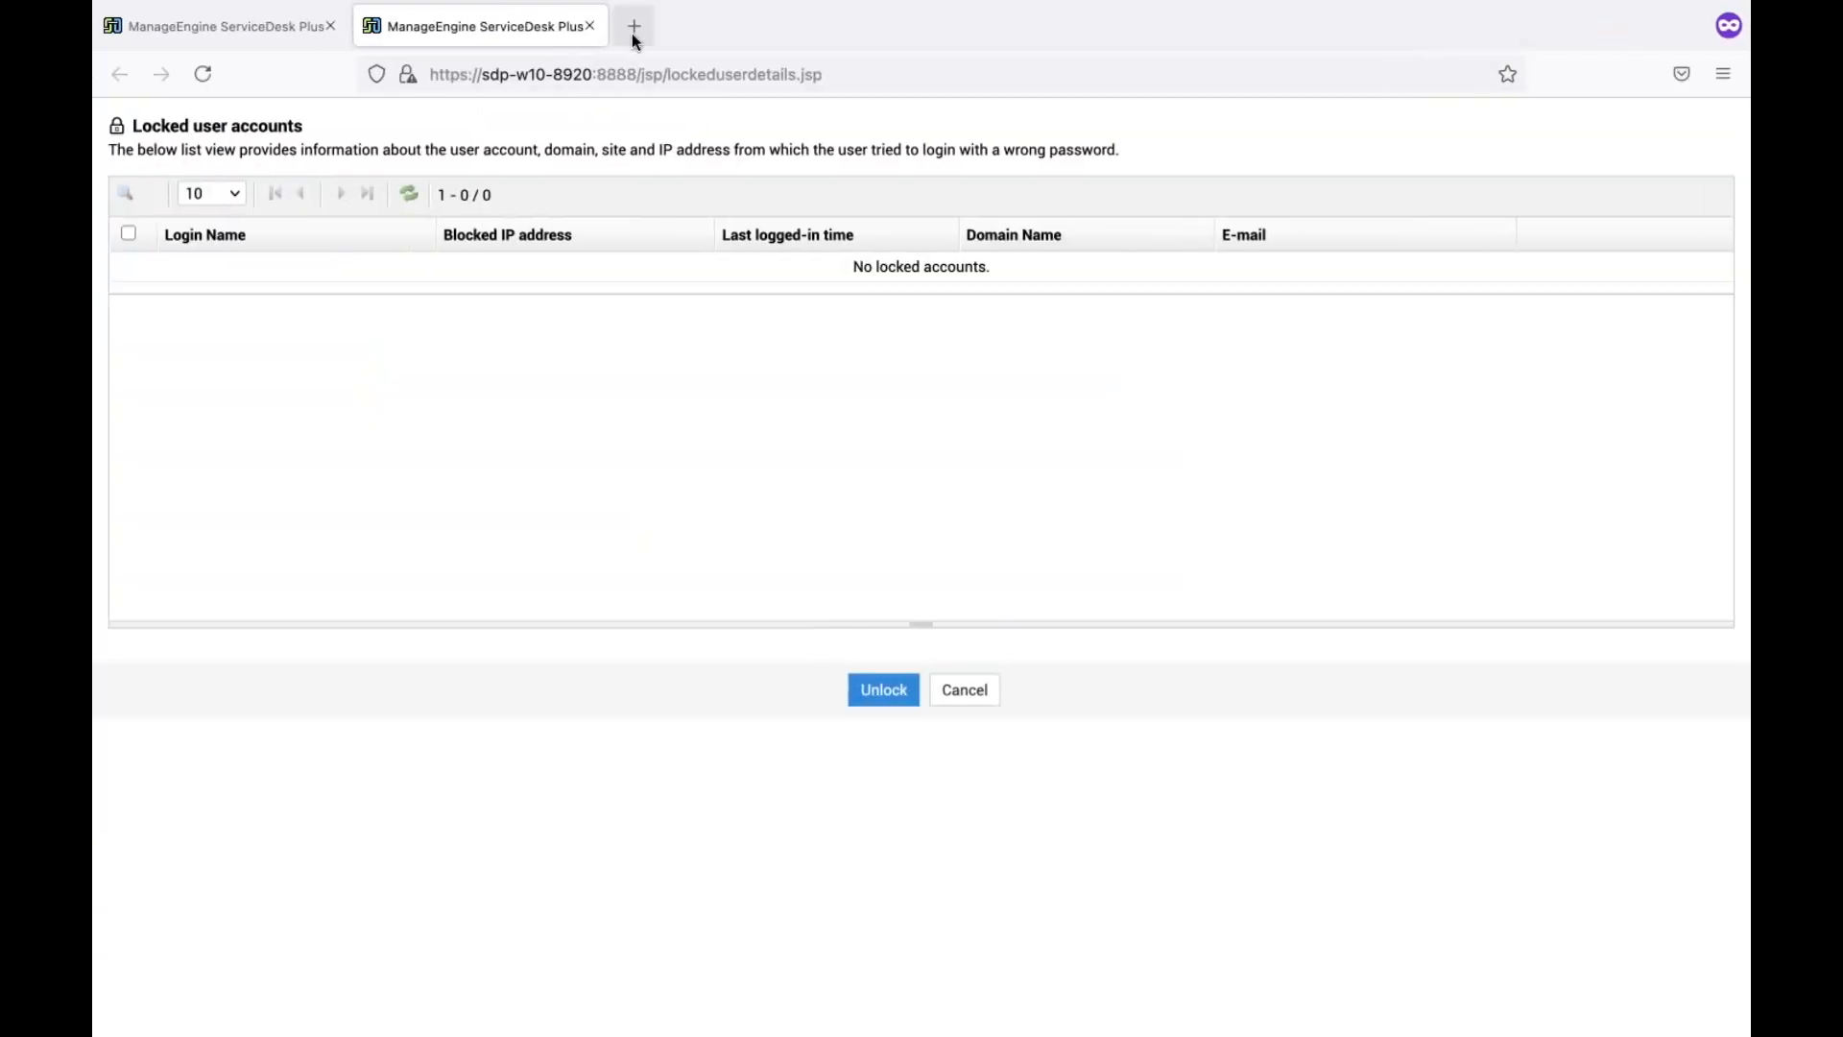
# Load outlook.com in a new private tab and reach the Microsoft sign-in page
pyautogui.click(632, 33)
pyautogui.write('outloo')
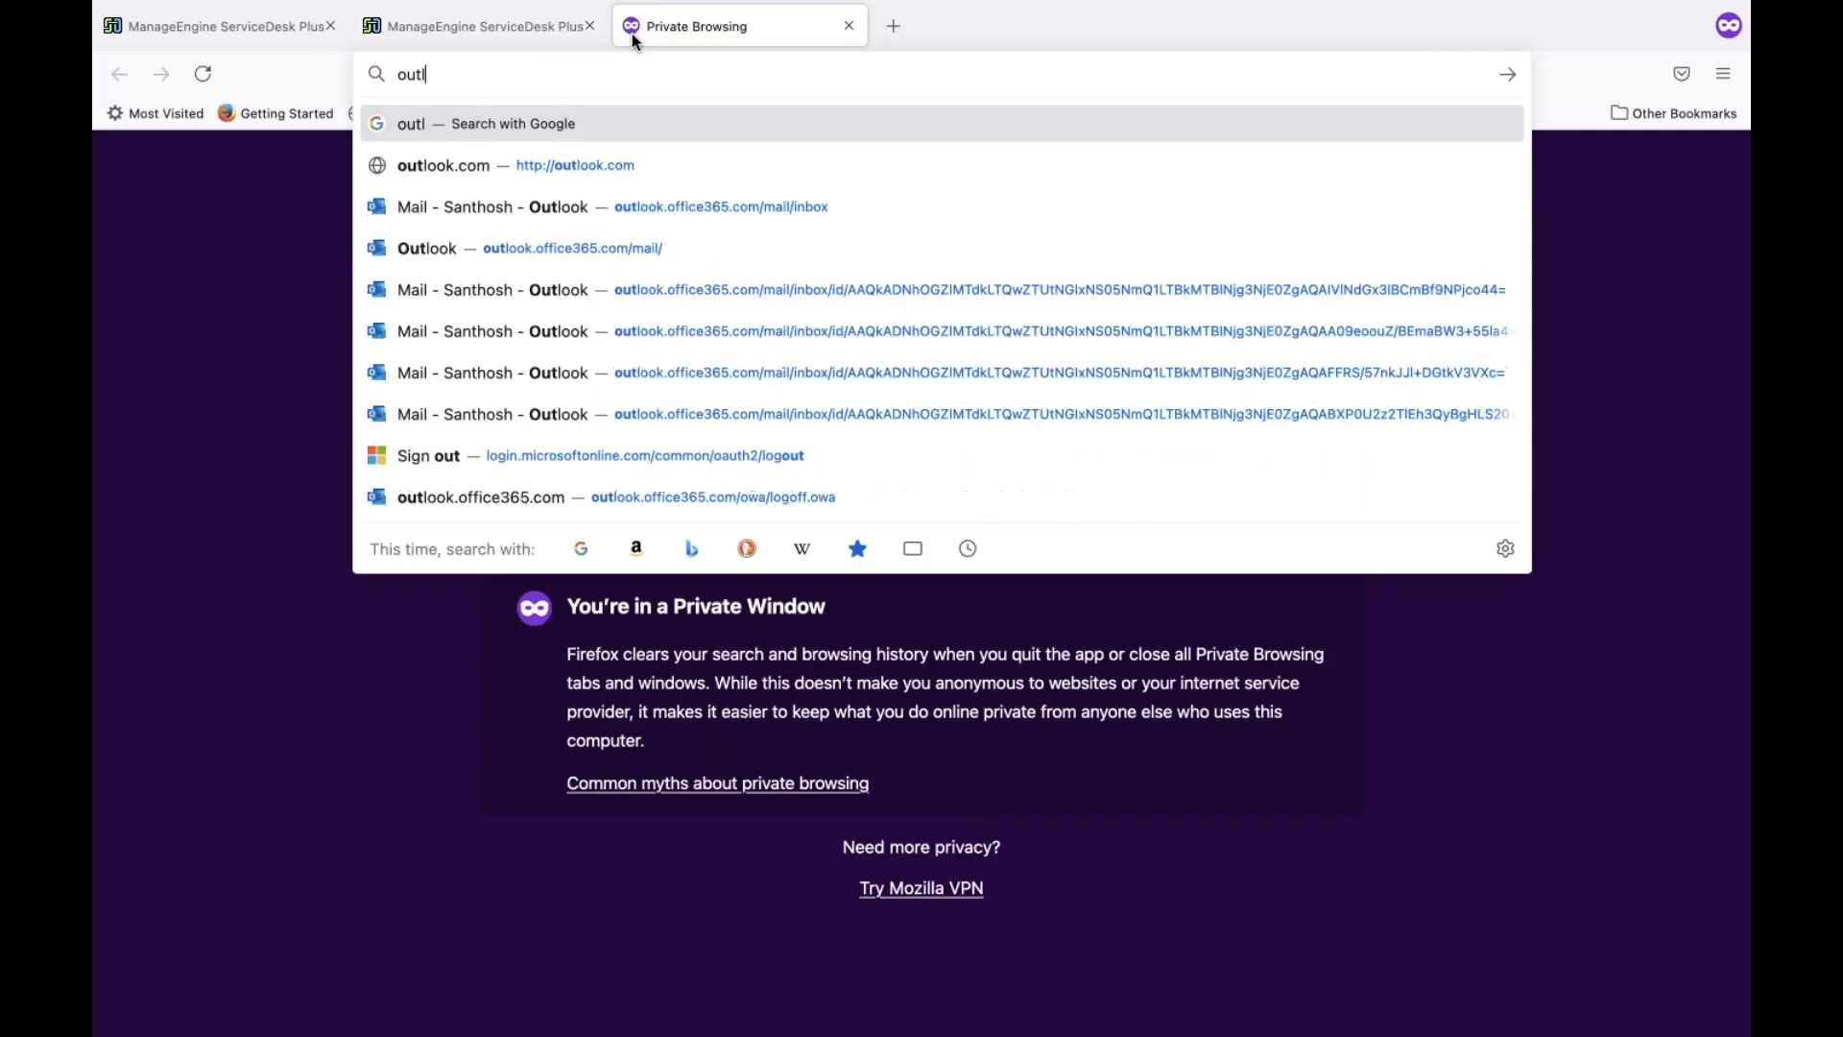
pyautogui.write('k')
pyautogui.click(459, 164)
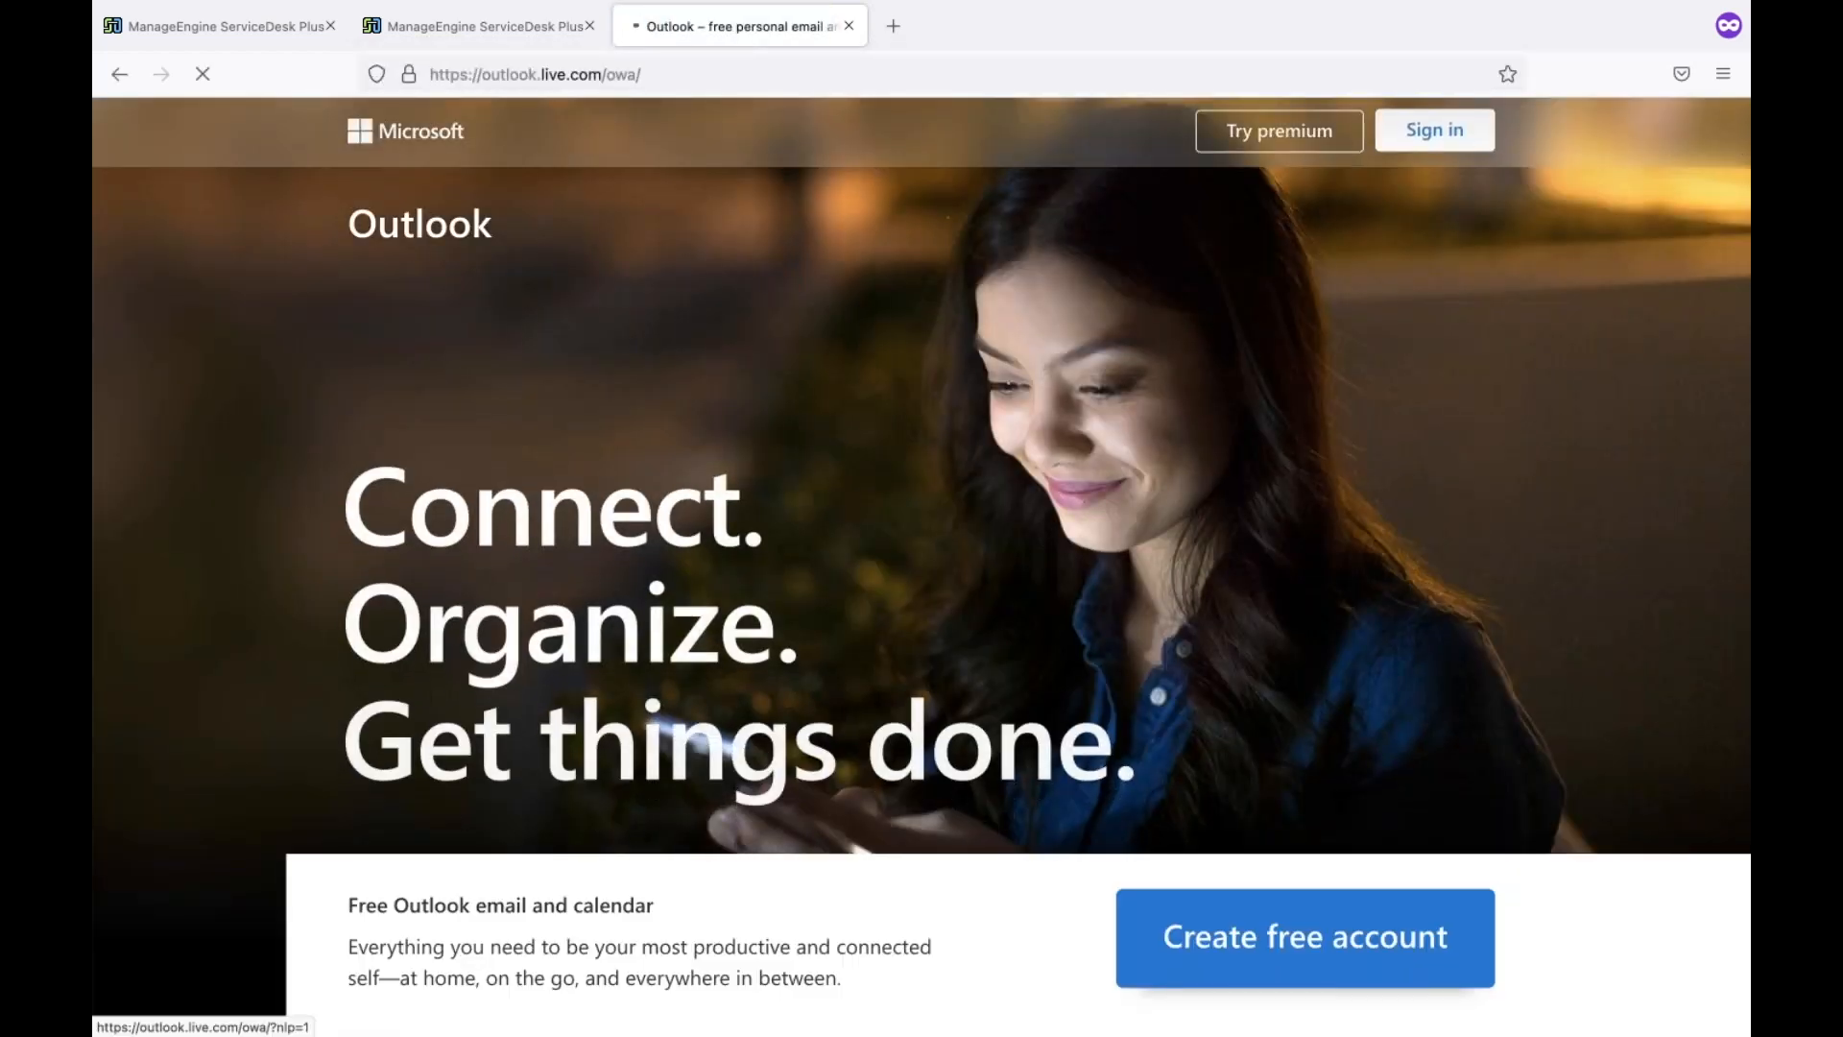
pyautogui.click(1435, 131)
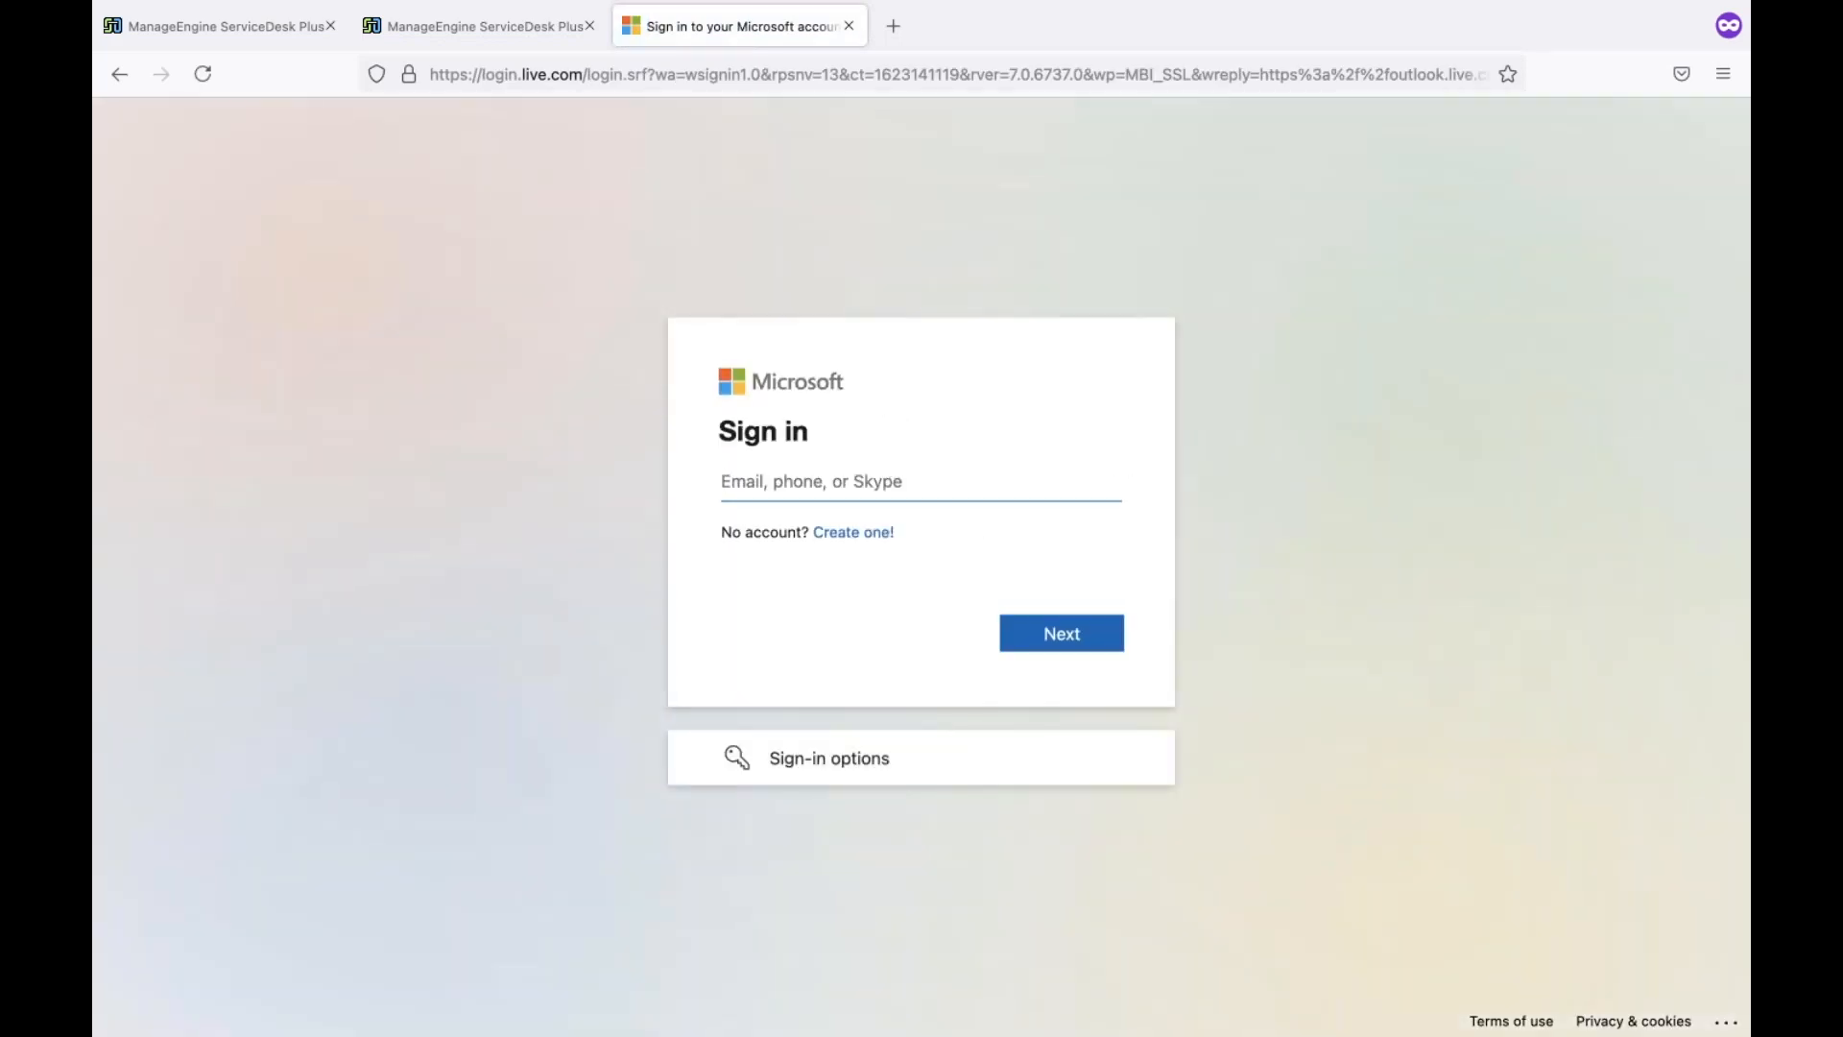
pyautogui.hotkey('ctrl', 'Left')
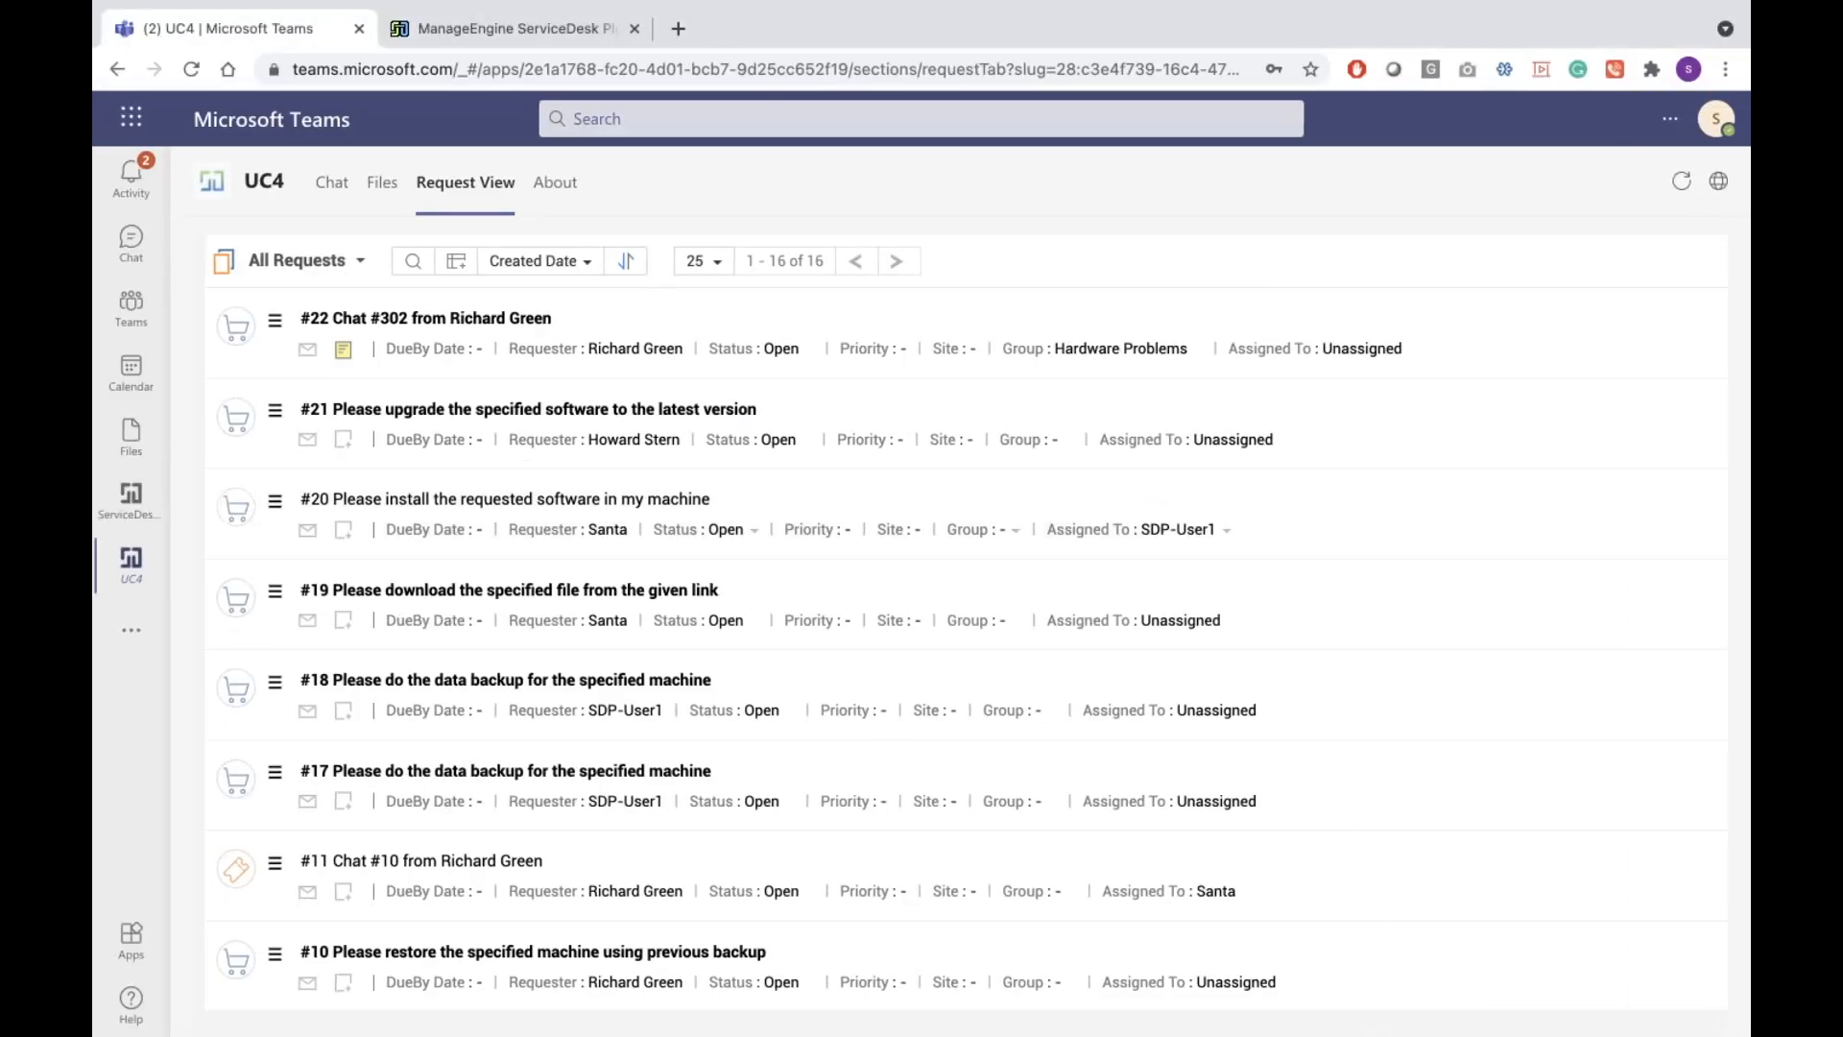
# Go to outlook.com in a new tab and open the Microsoft sign-in form
pyautogui.click(680, 32)
pyautogui.write('out')
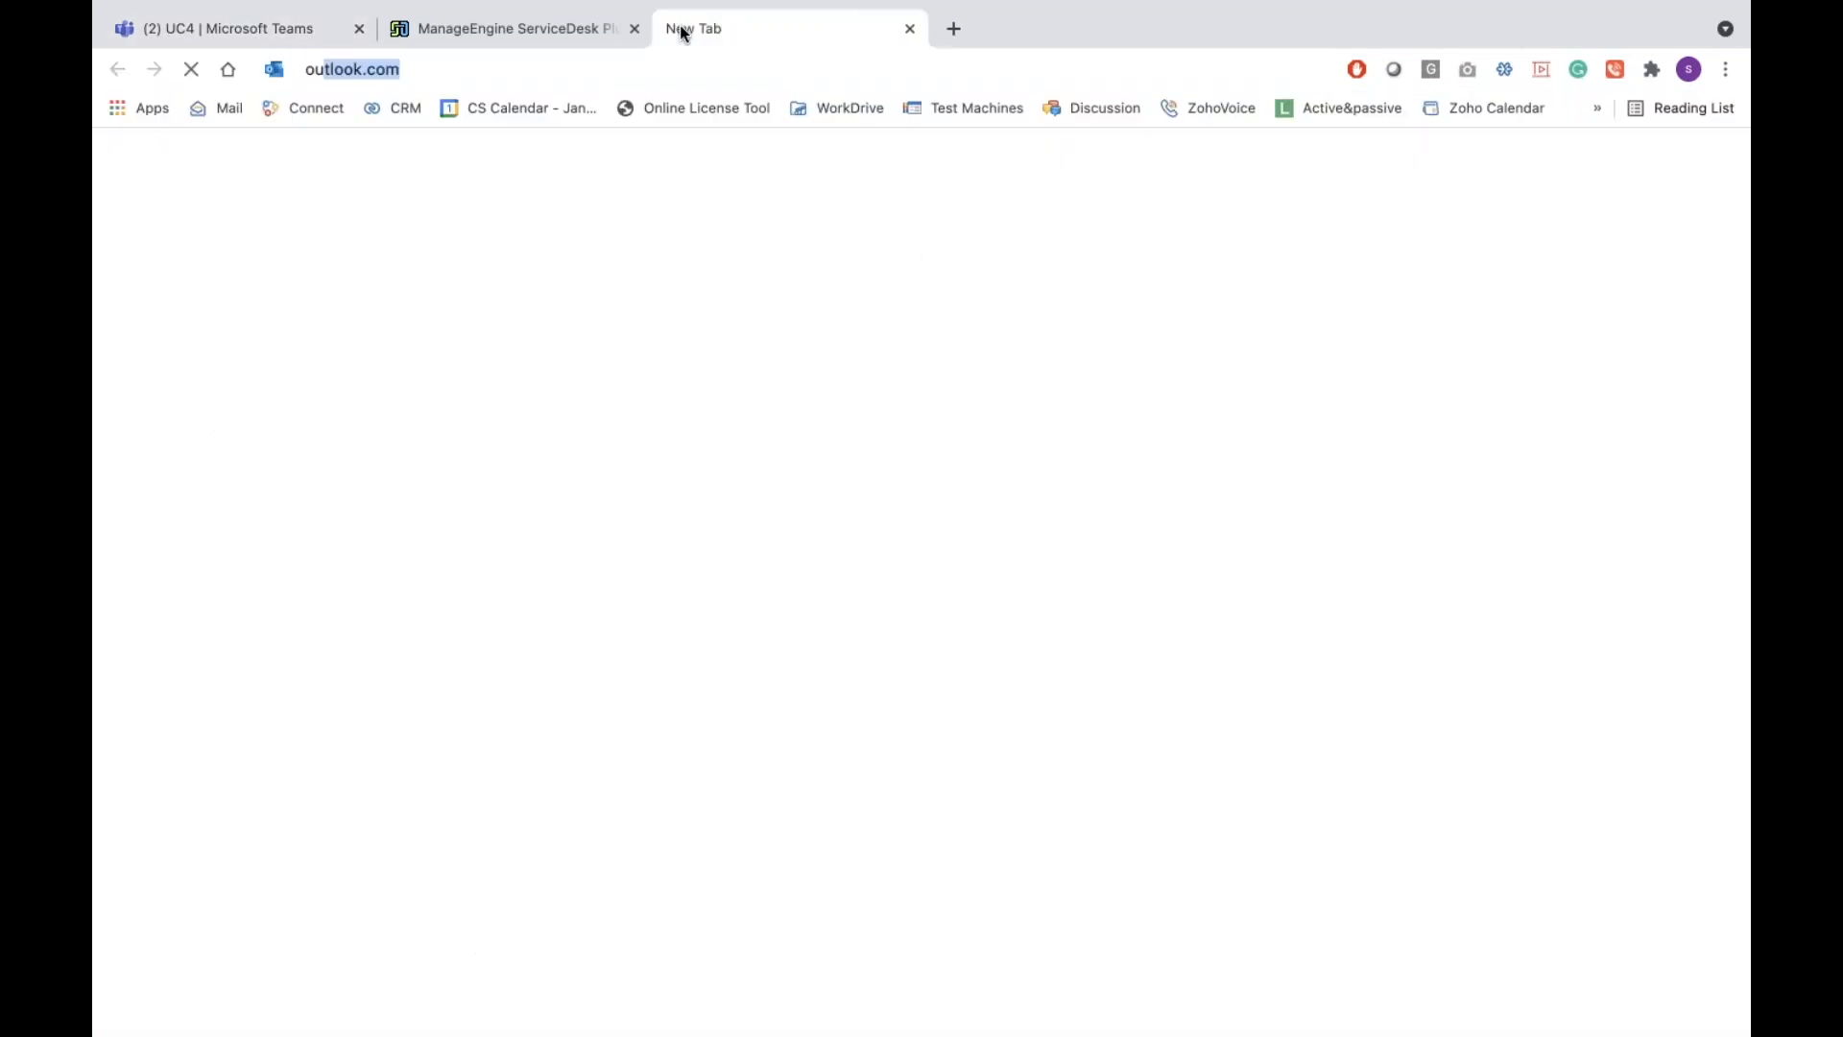
pyautogui.press('Return')
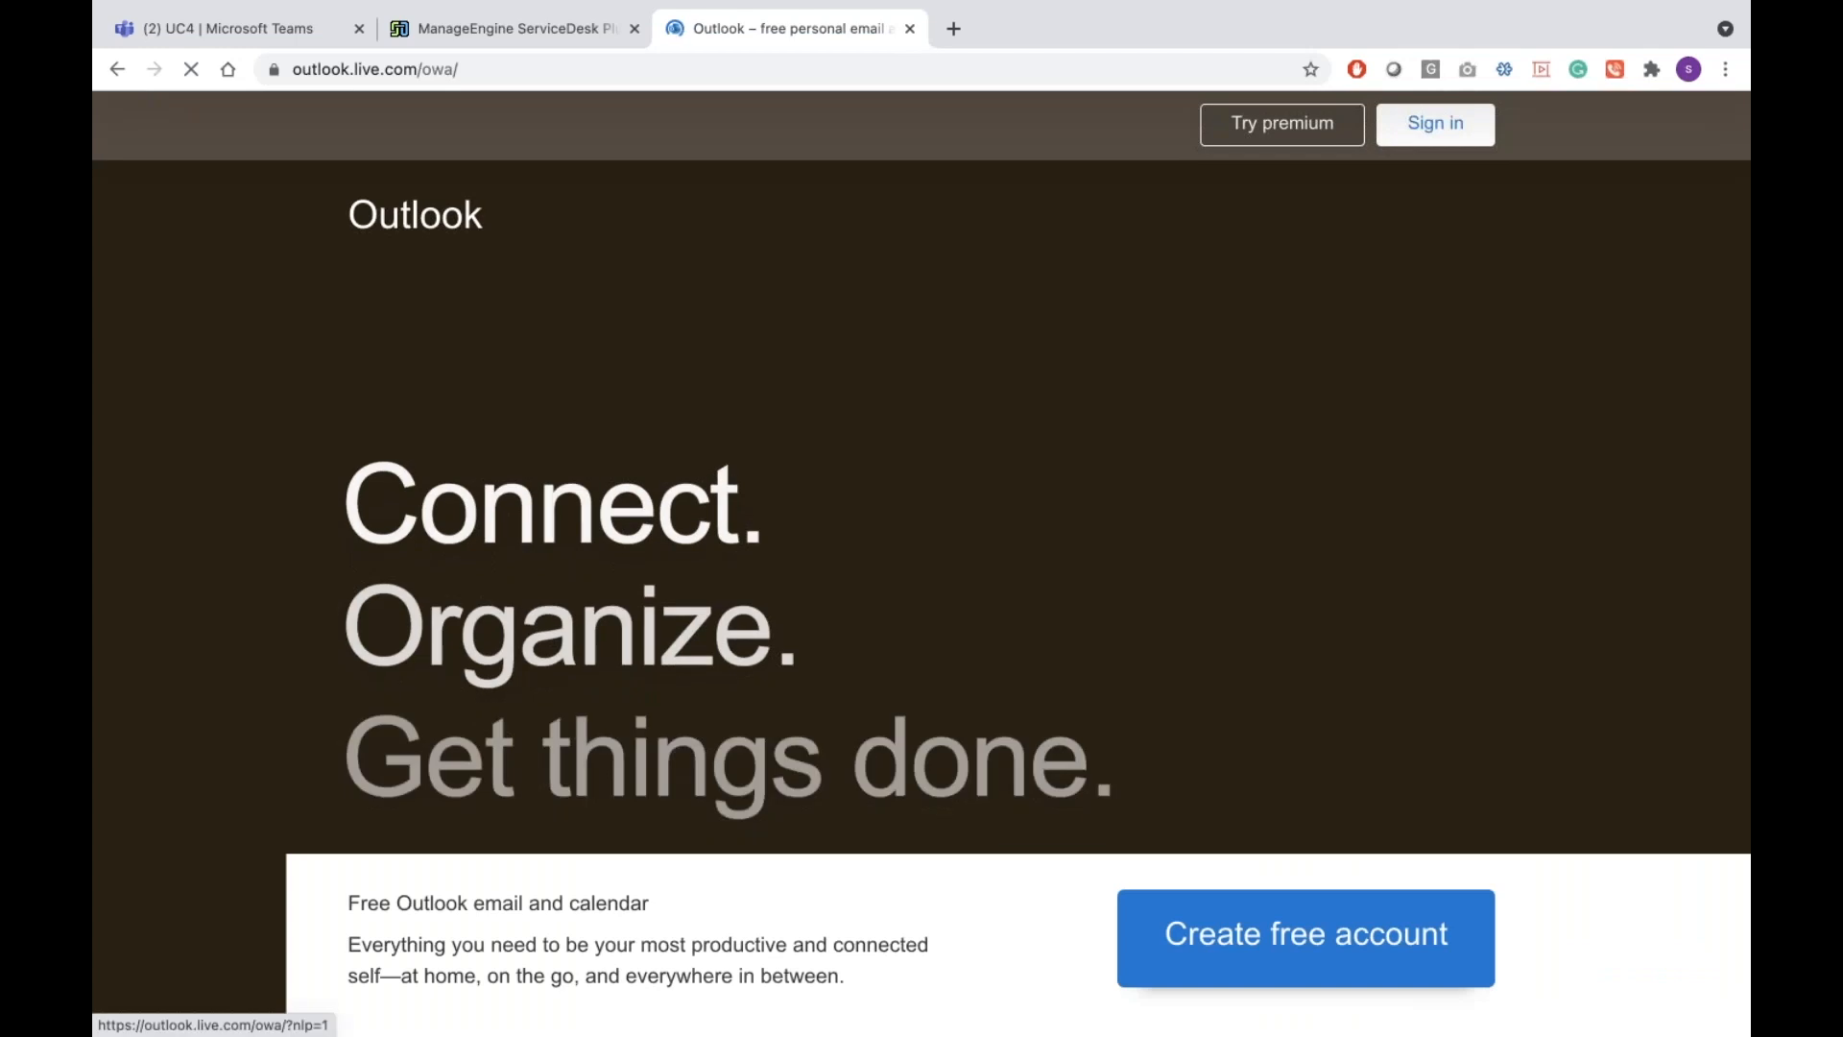
pyautogui.click(1435, 122)
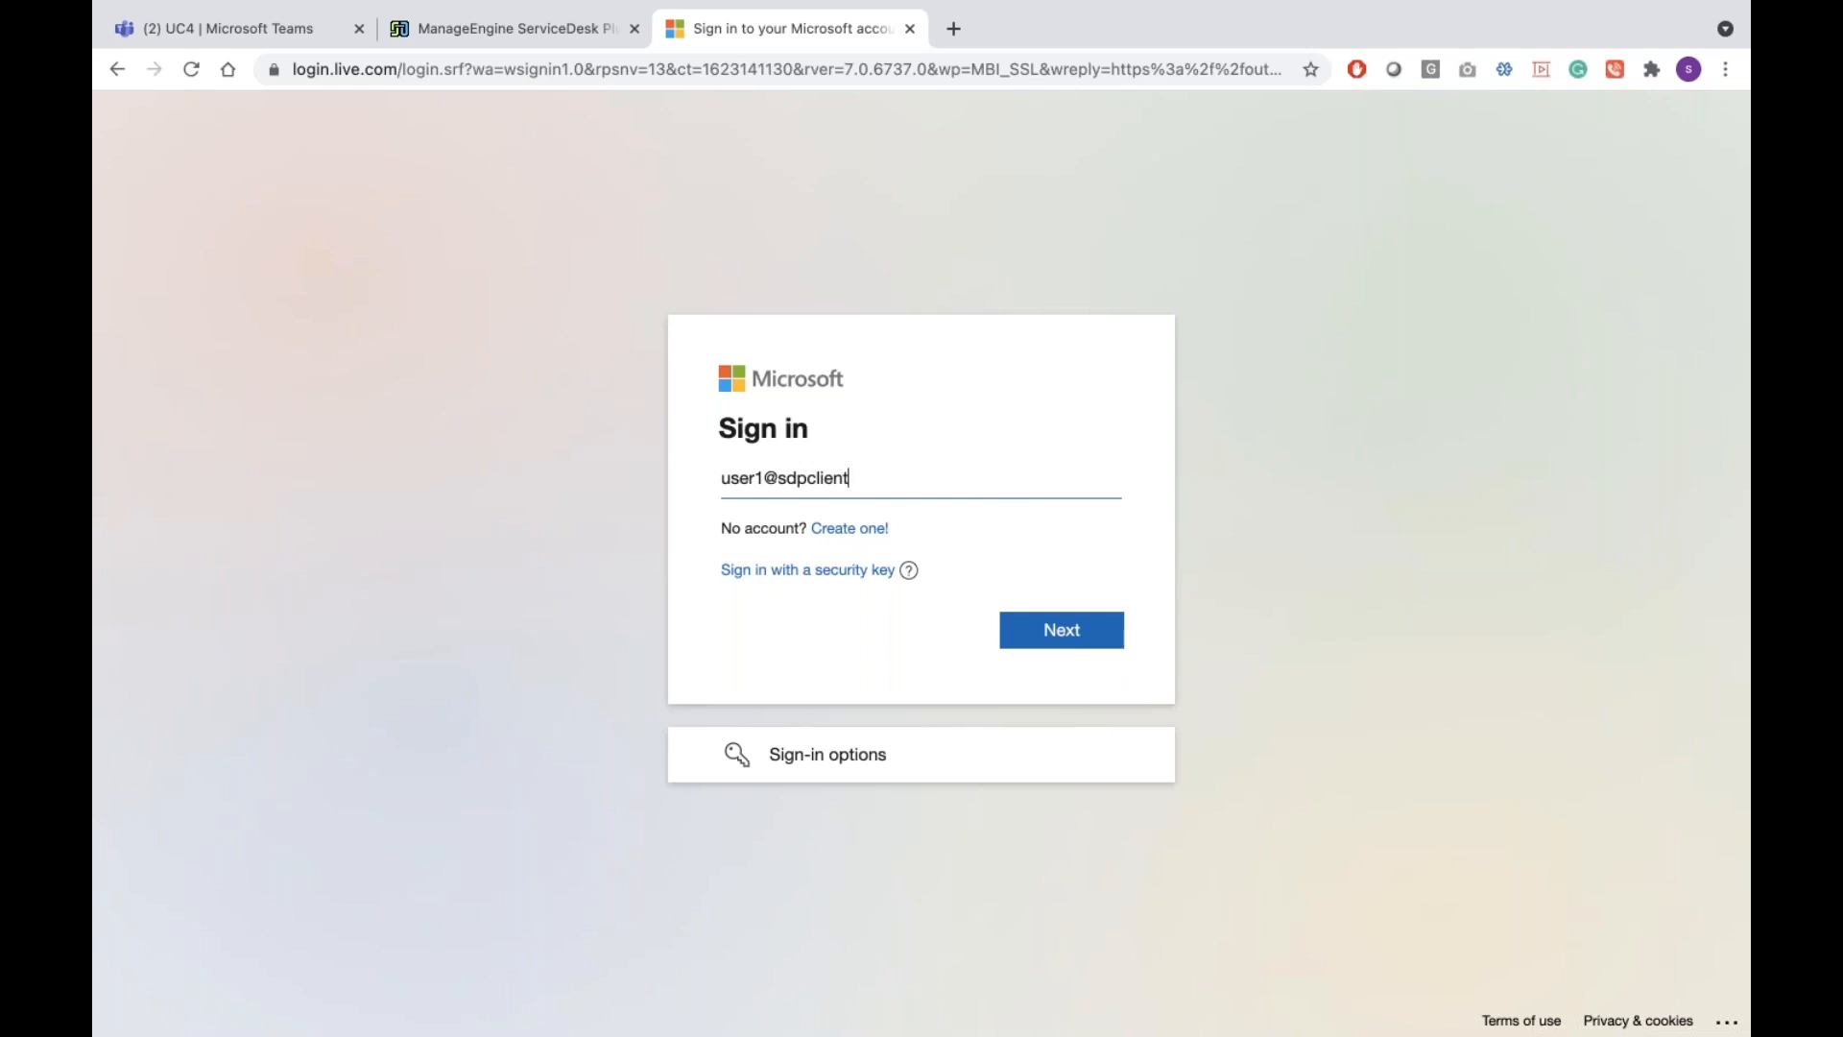
# Sign in with the other user's email and password, saving the credentials and choosing that account
pyautogui.click(1062, 630)
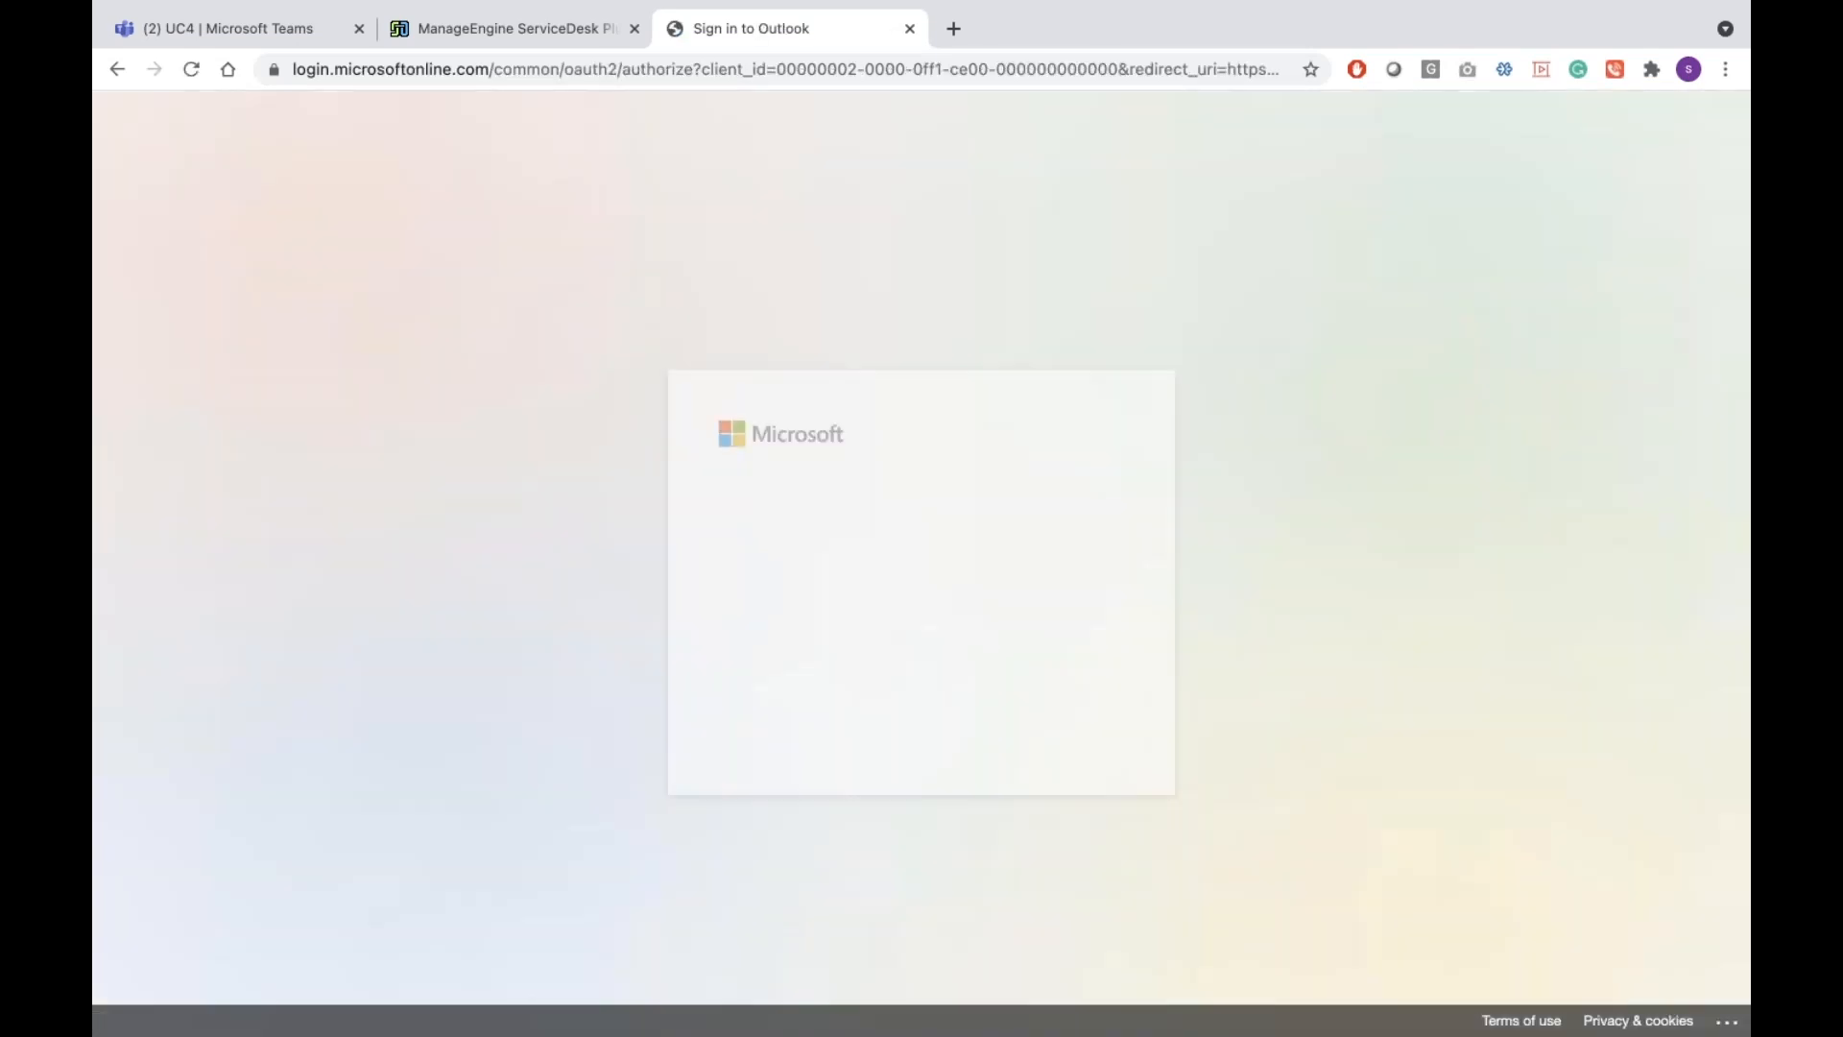
pyautogui.write('•')
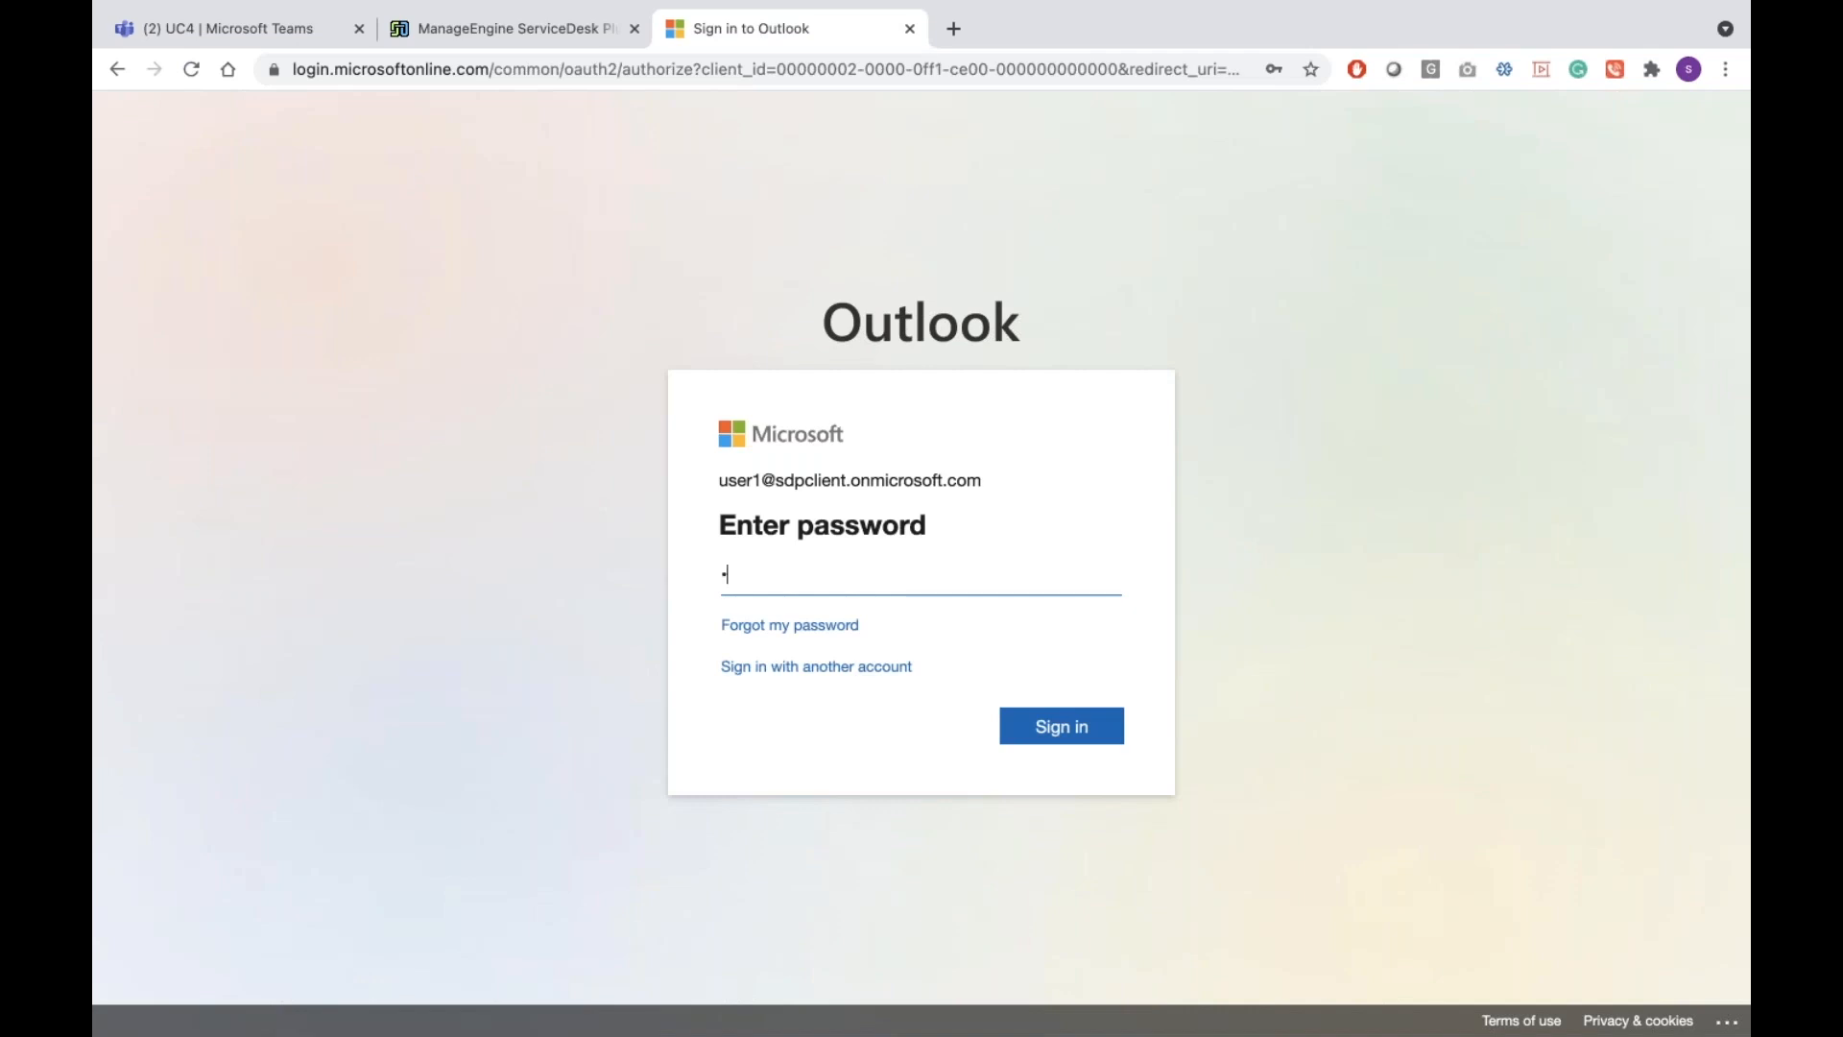
pyautogui.write('•••')
pyautogui.click(1083, 740)
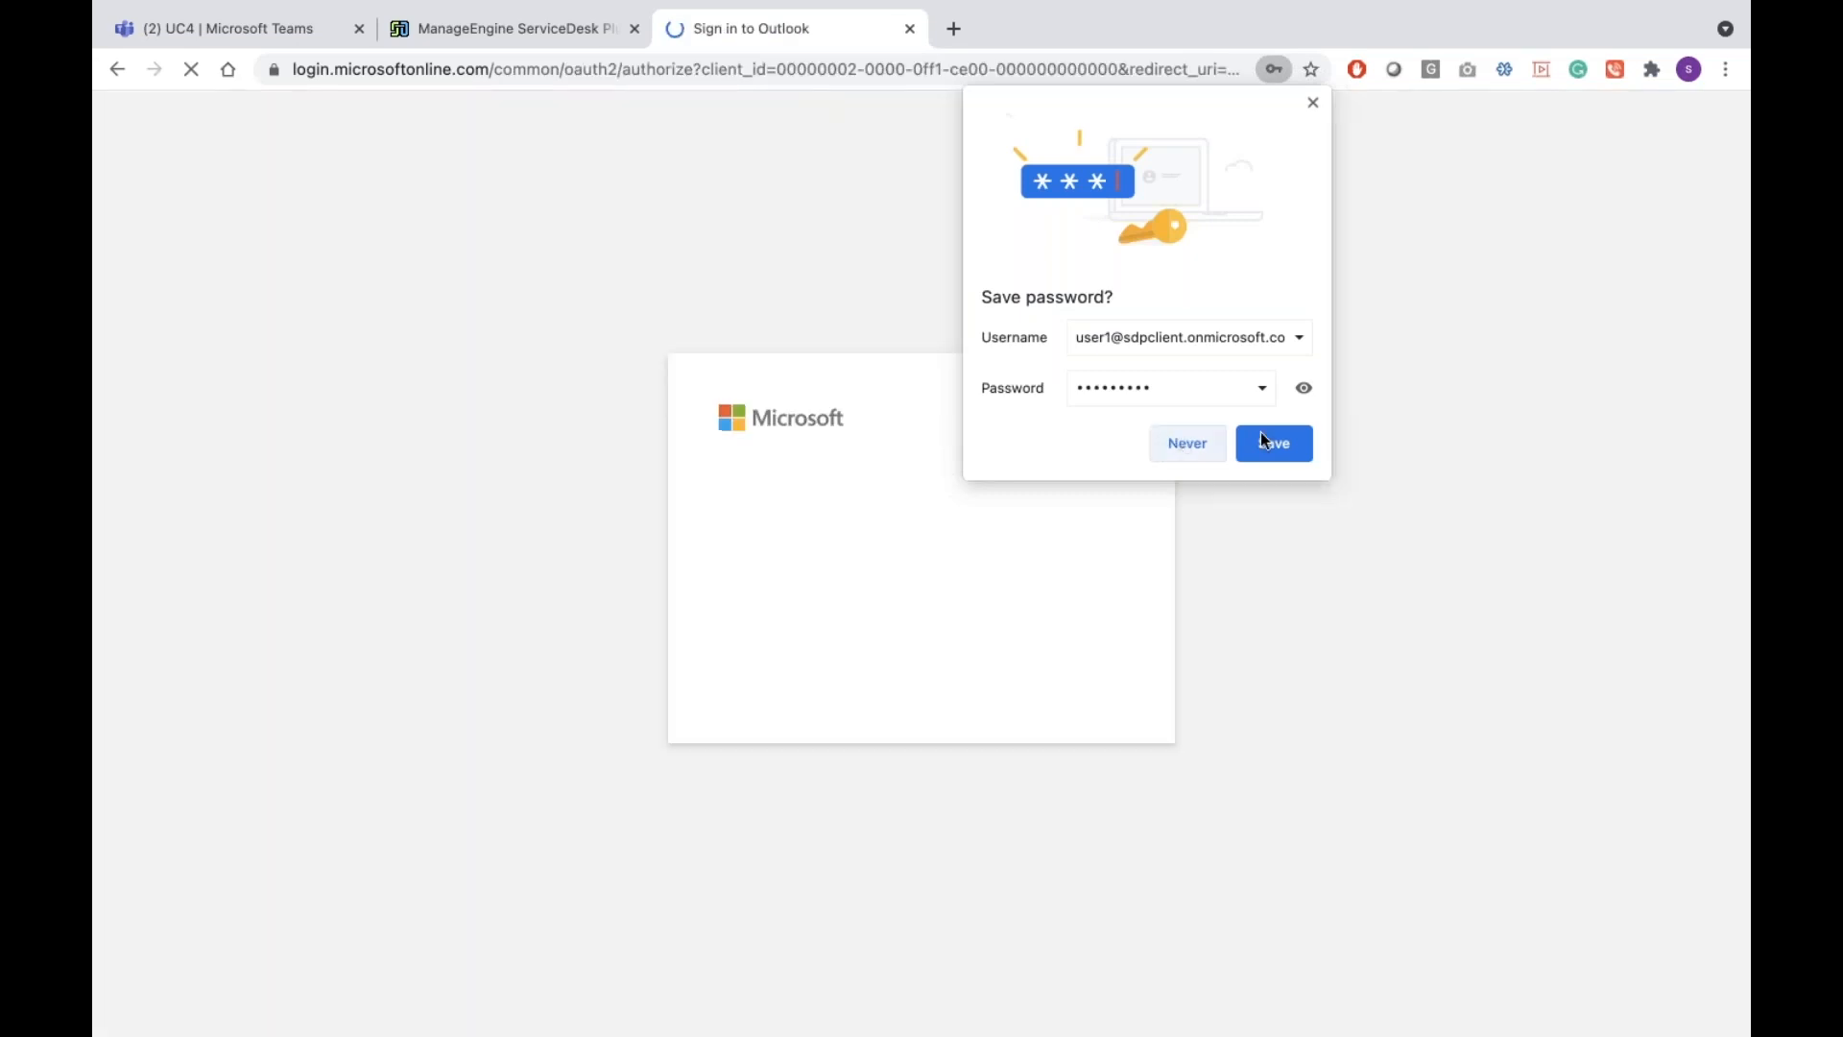
pyautogui.click(1262, 434)
pyautogui.click(949, 512)
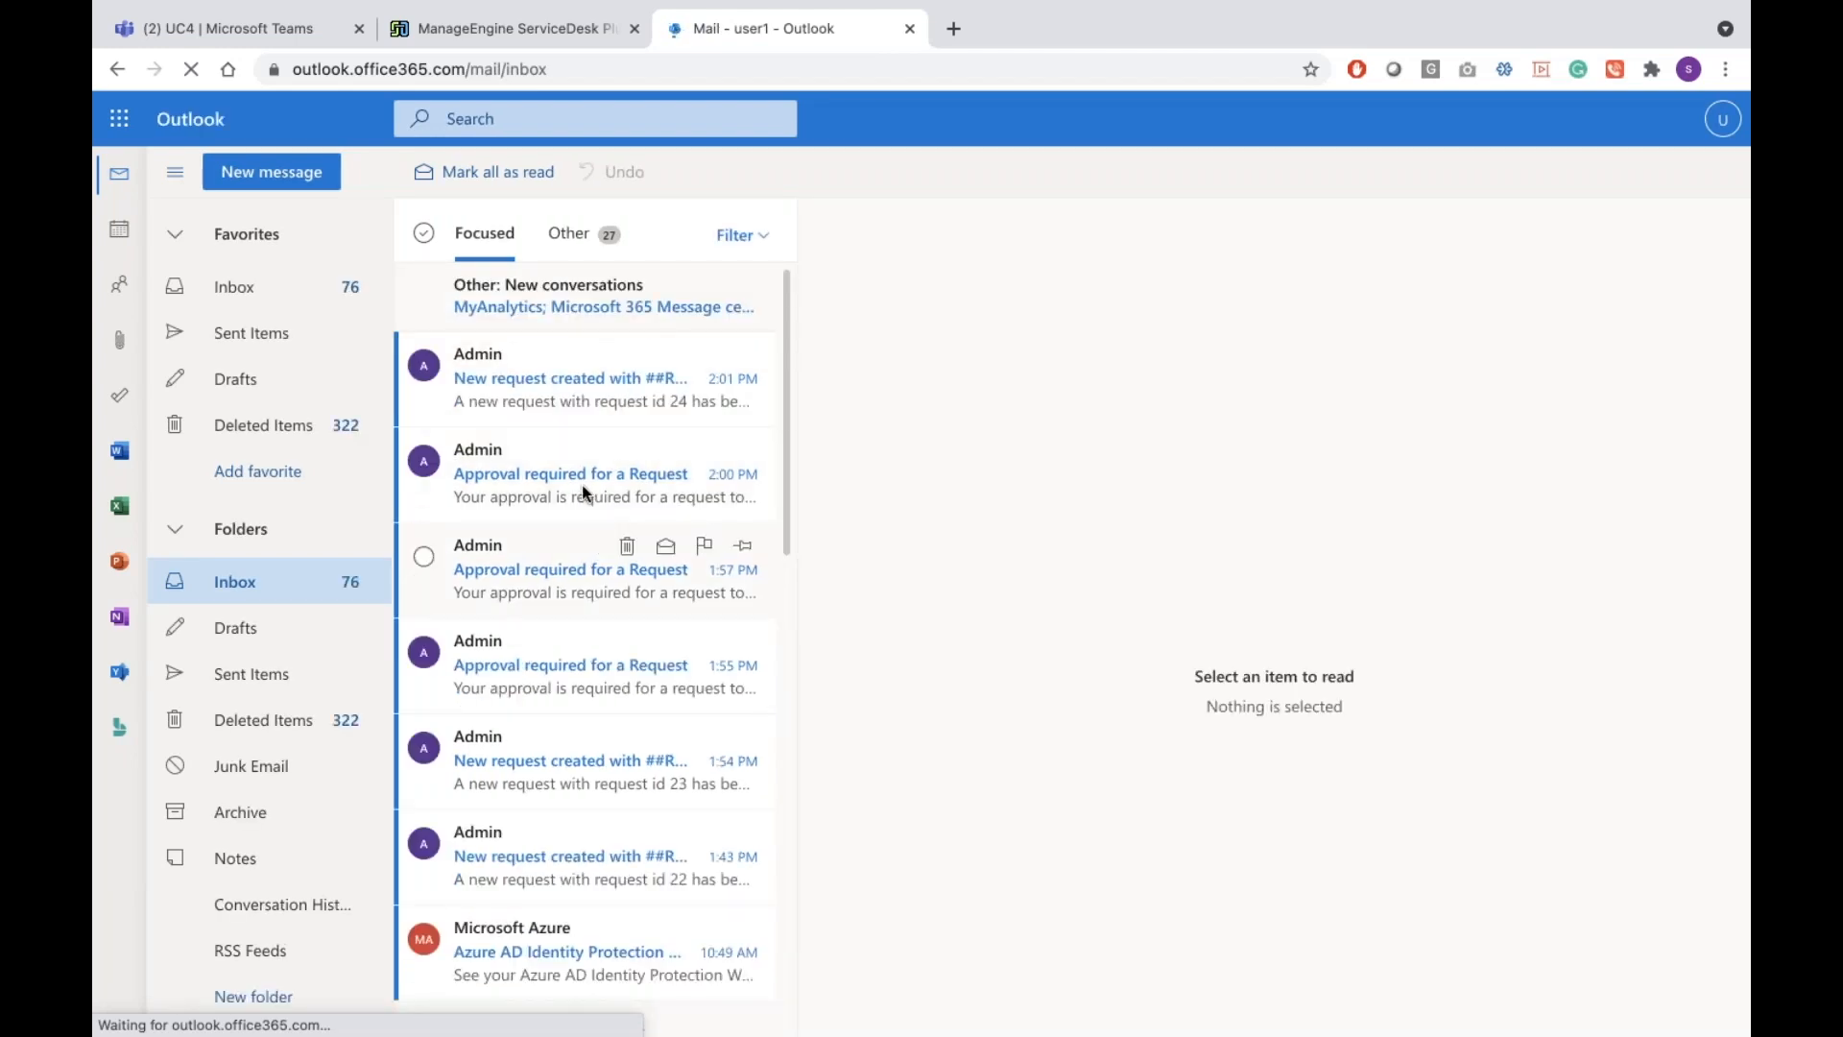
# Read the 2:00 PM and 1:57 PM approval emails, then pick up request #24 from its new-request email
pyautogui.click(582, 486)
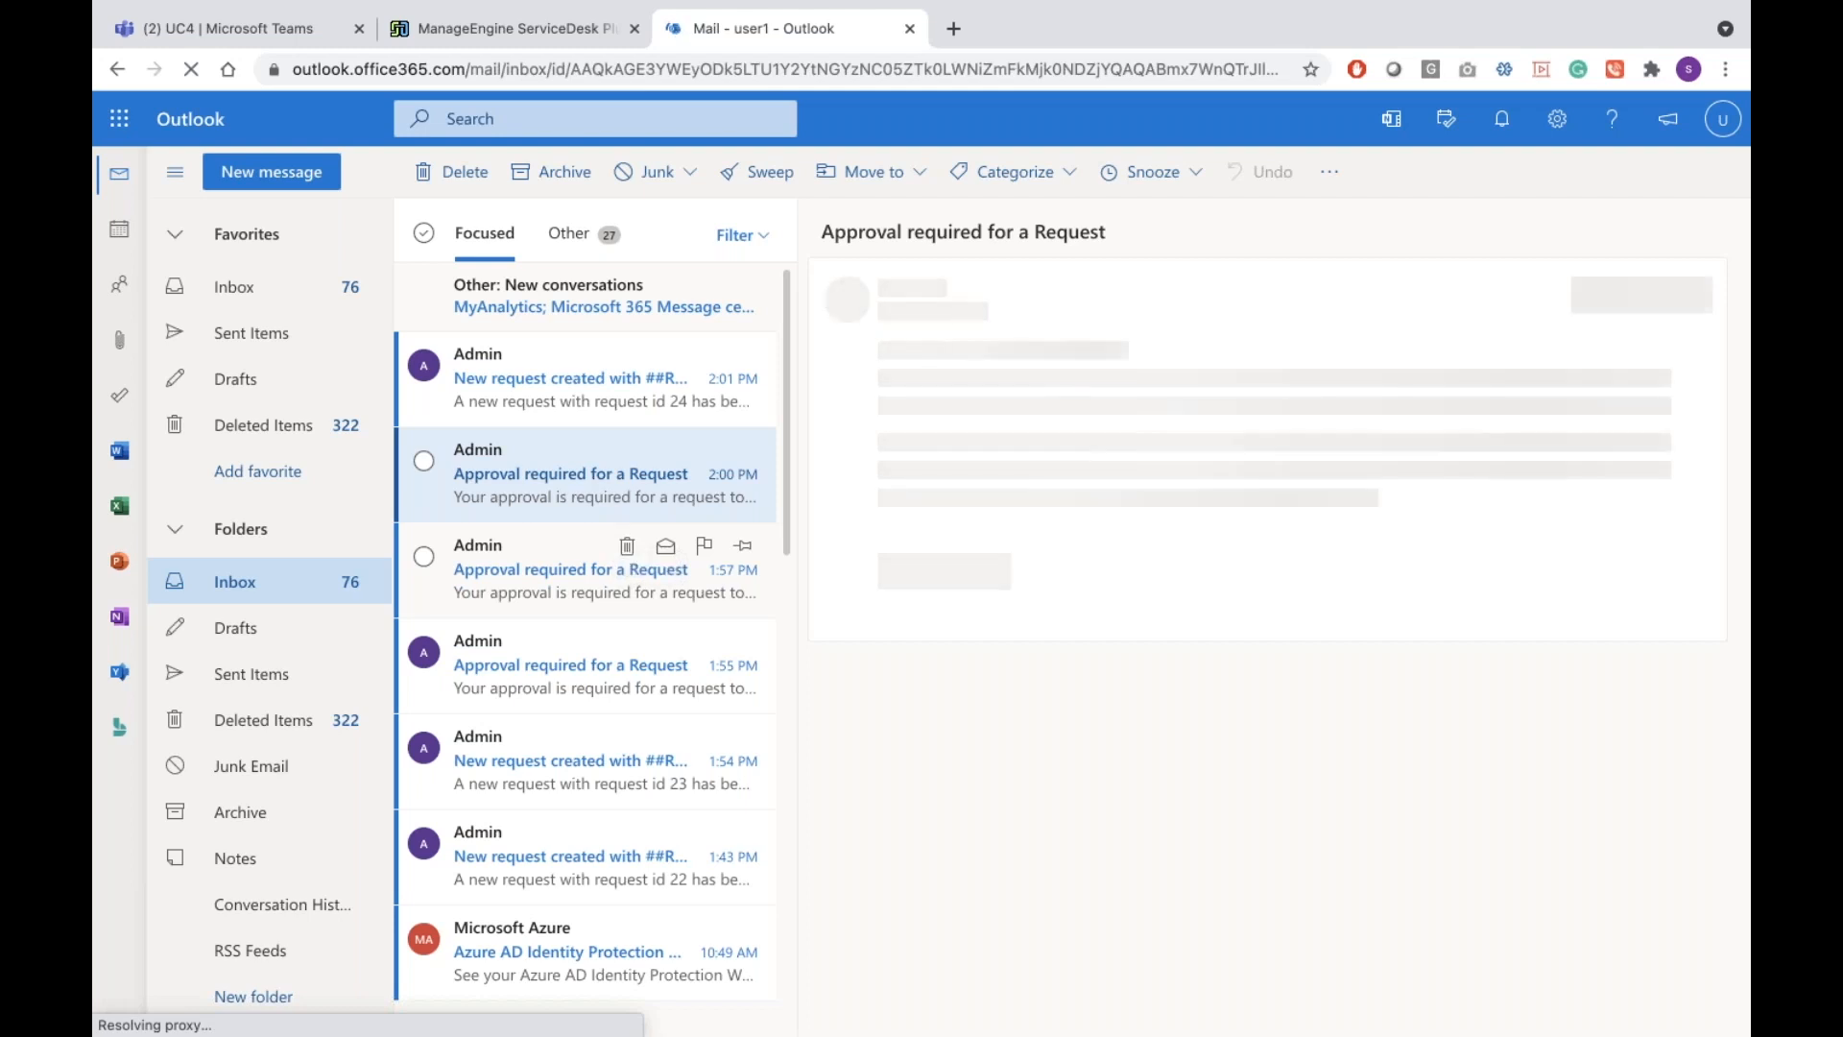
pyautogui.click(510, 476)
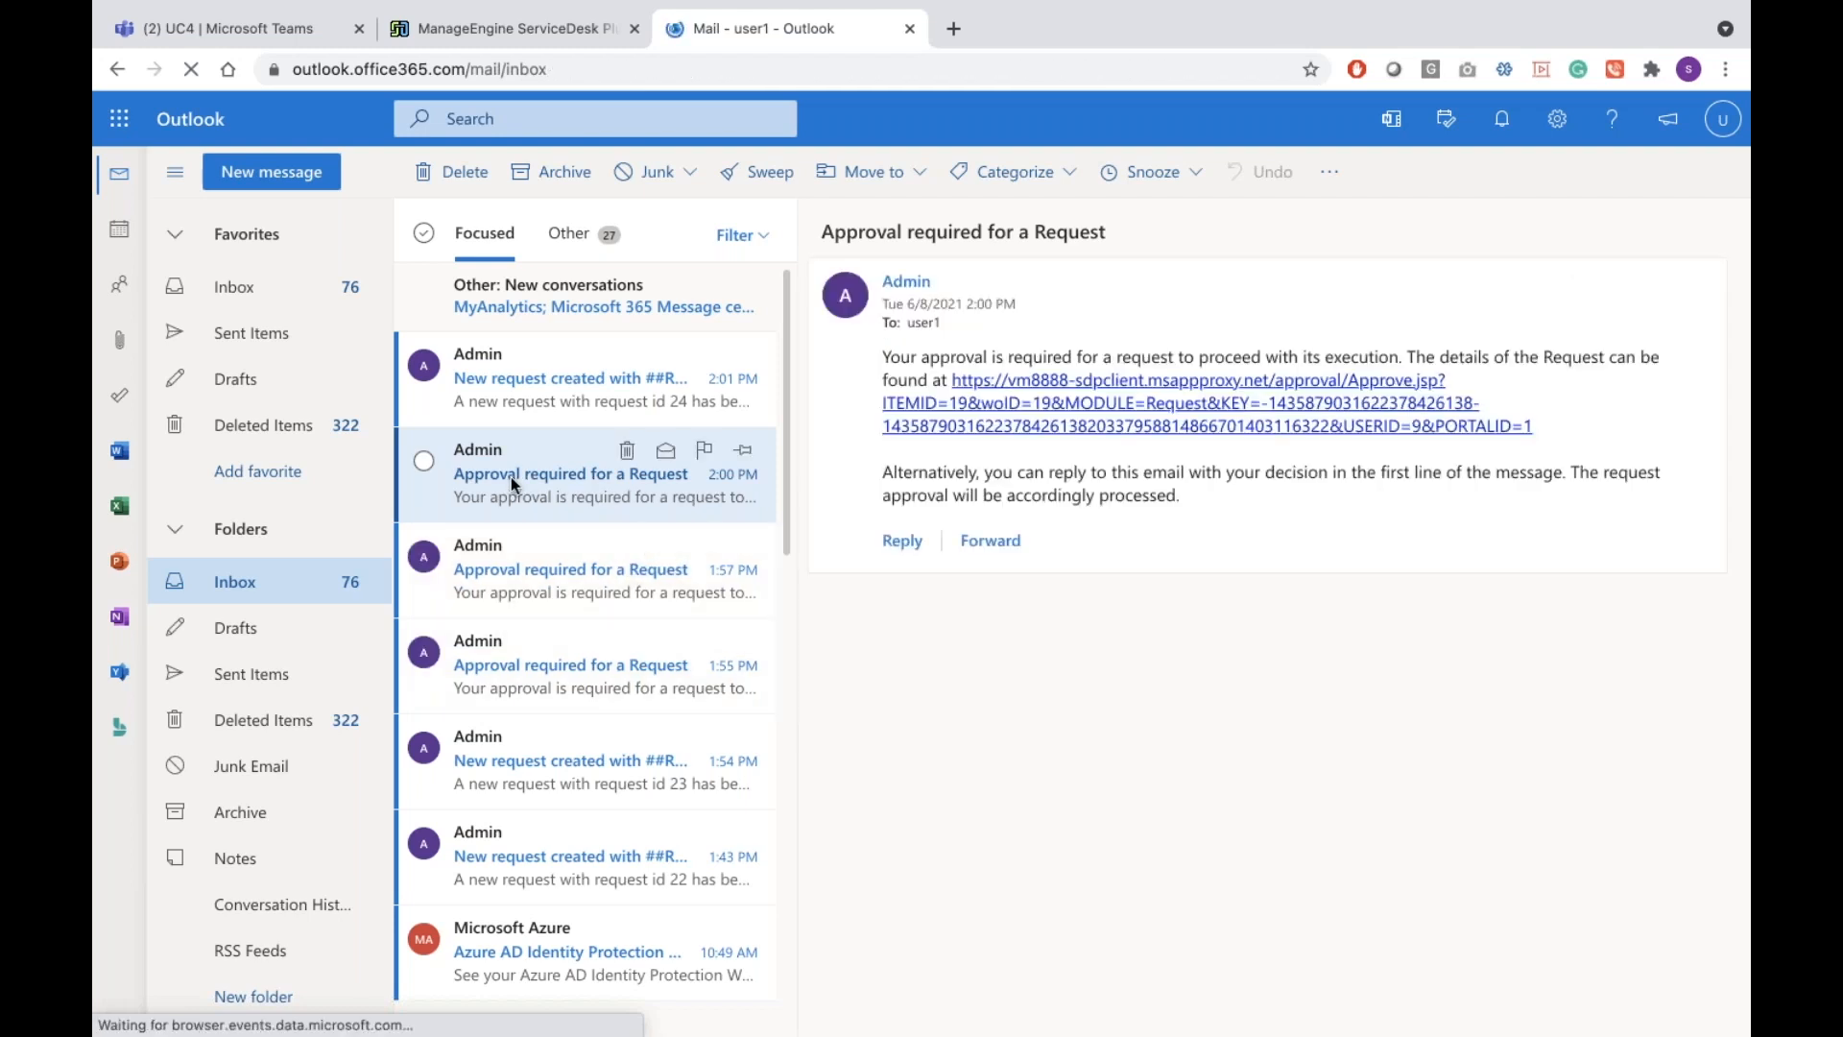
pyautogui.click(542, 586)
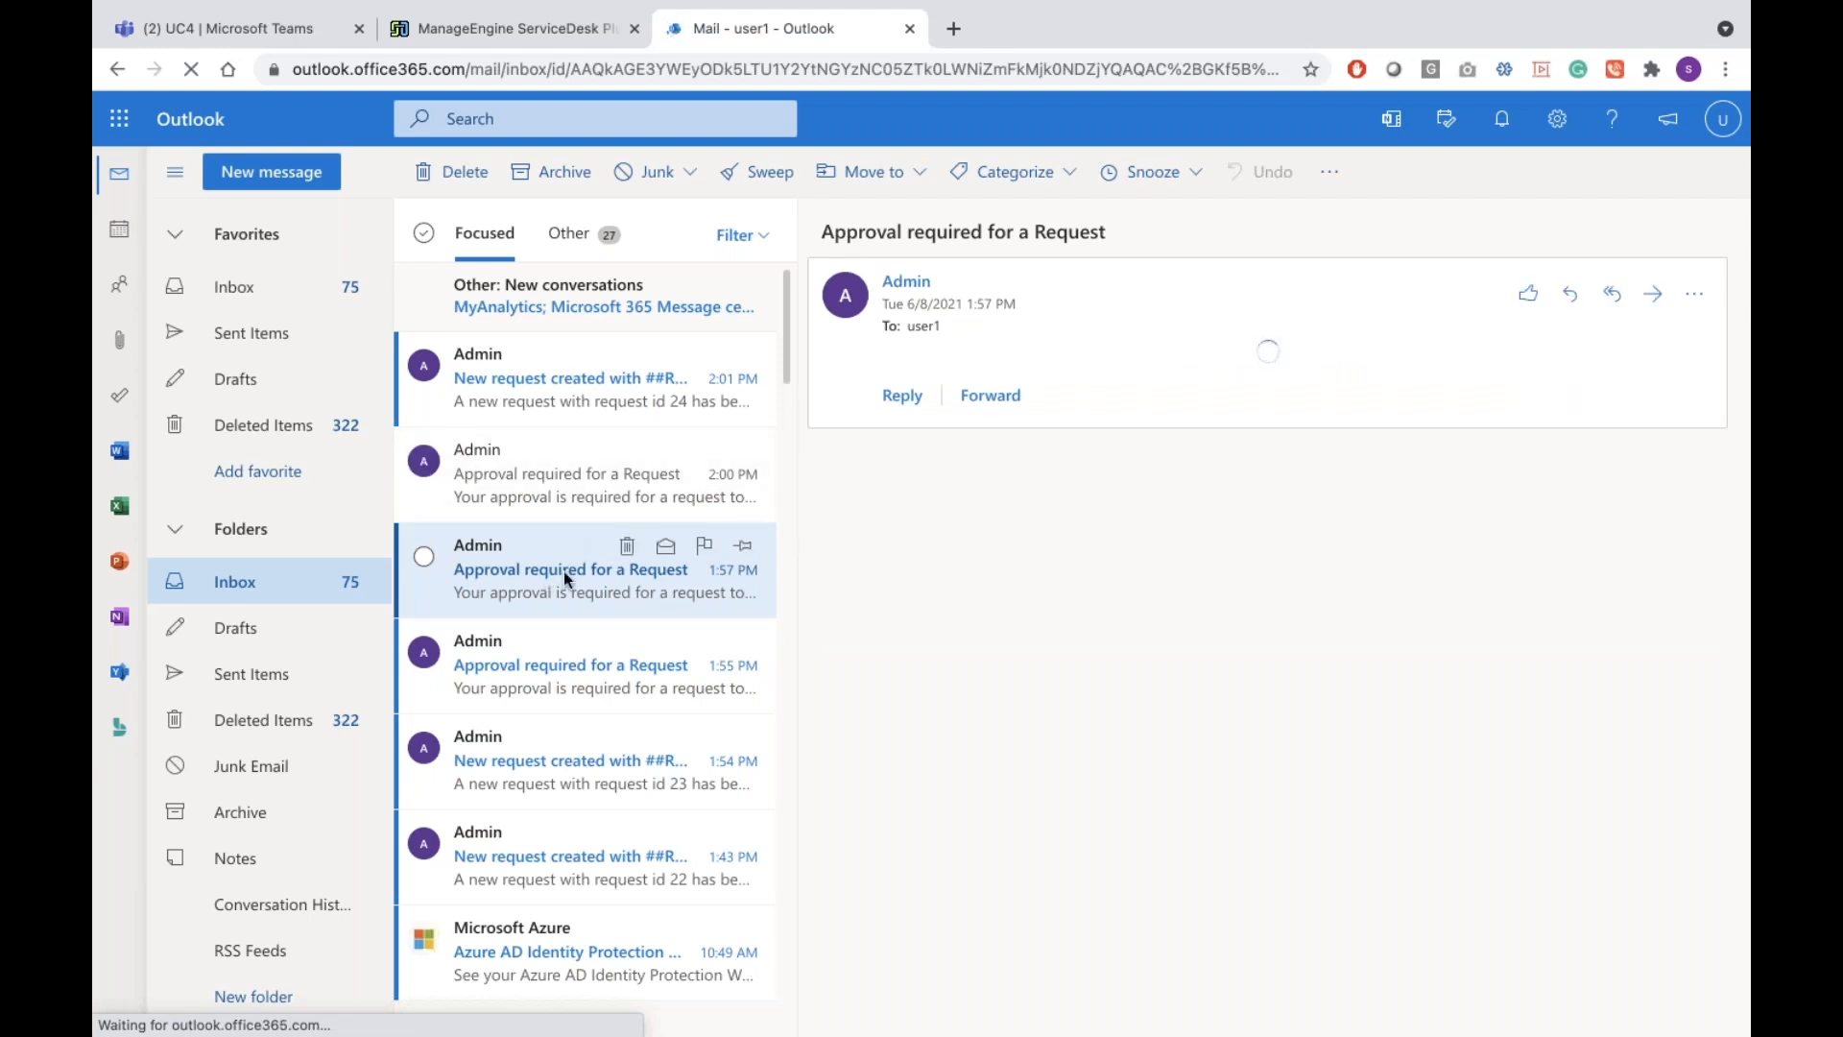
pyautogui.click(588, 355)
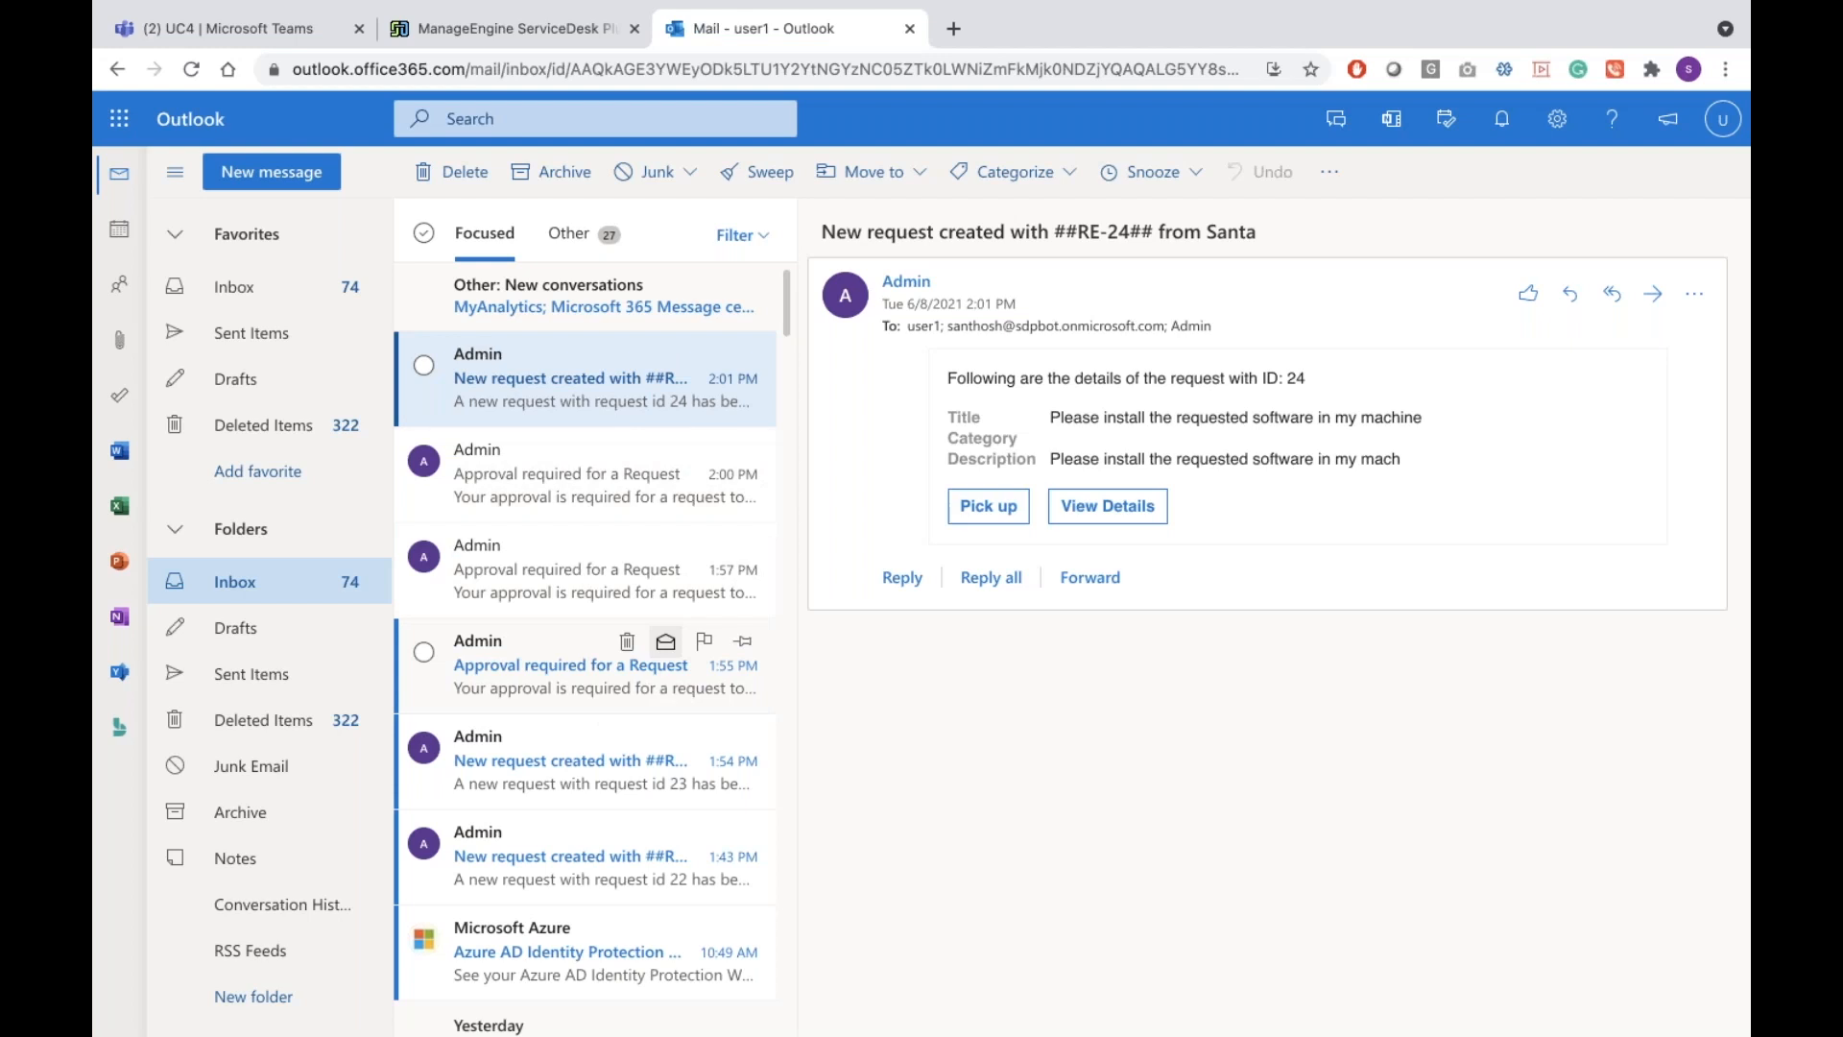
pyautogui.click(1011, 509)
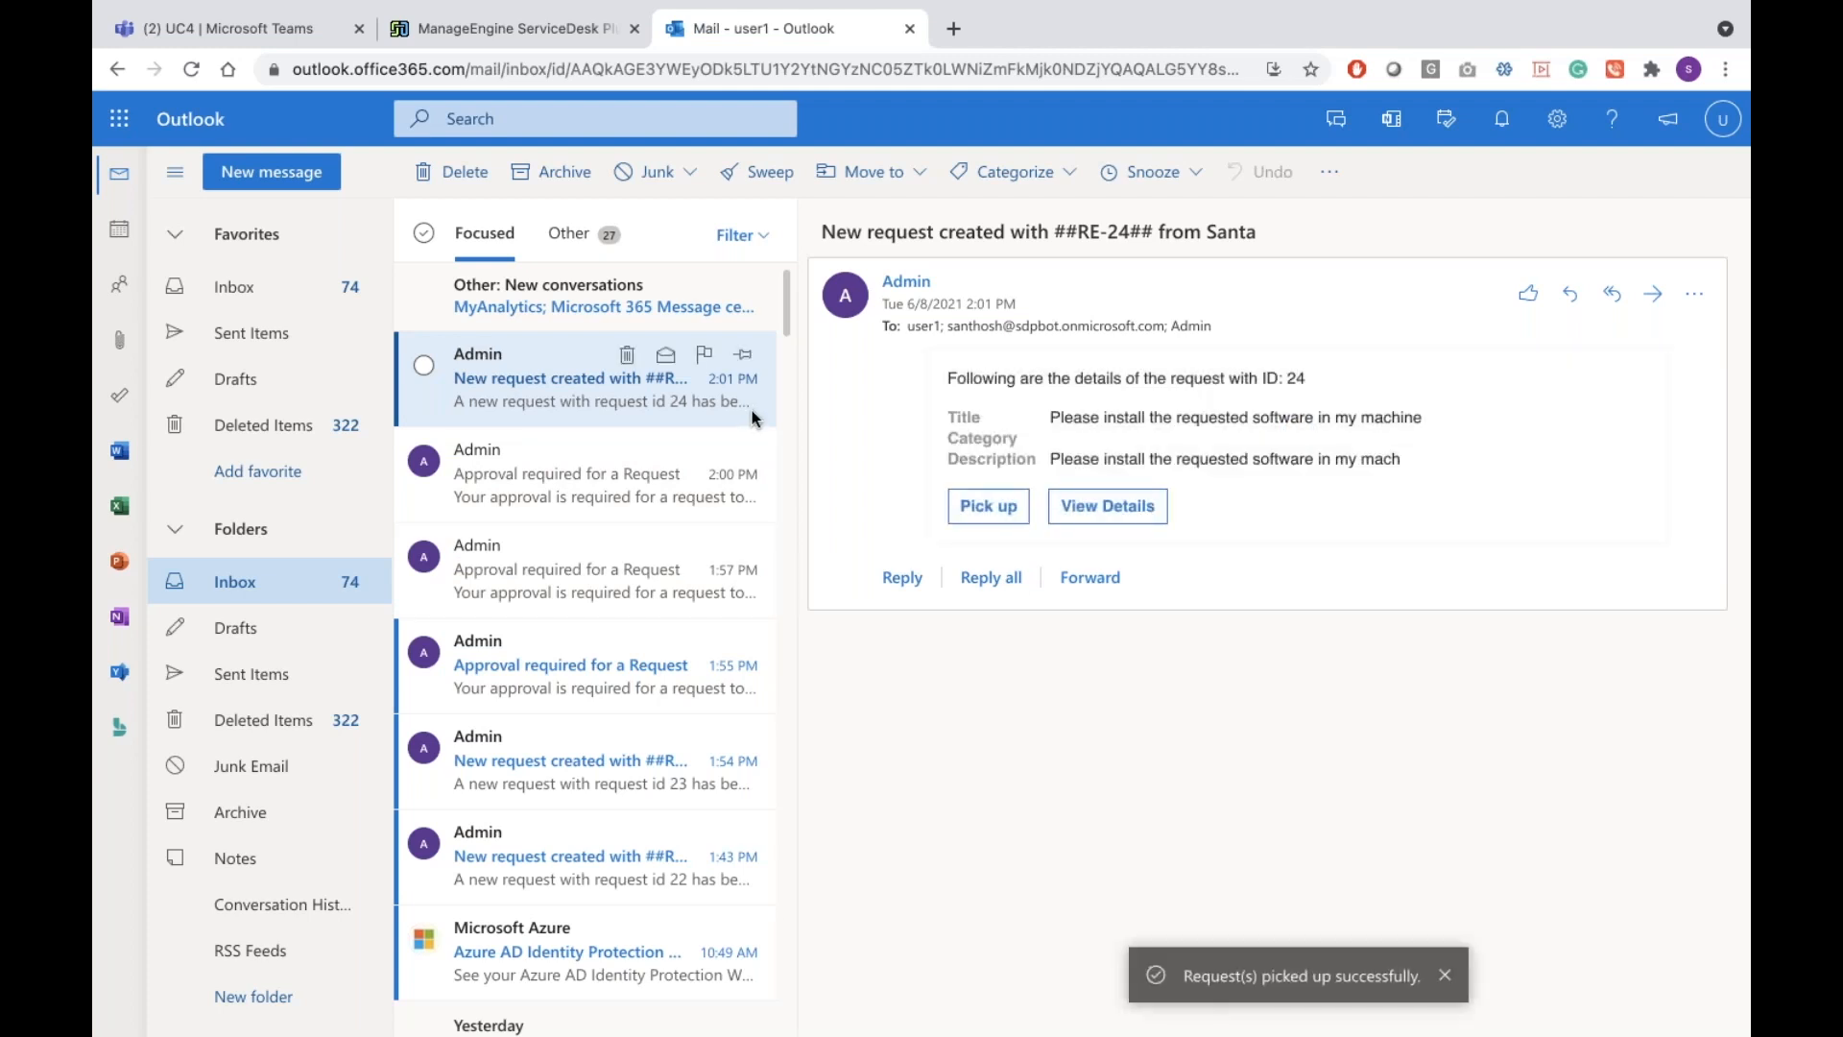
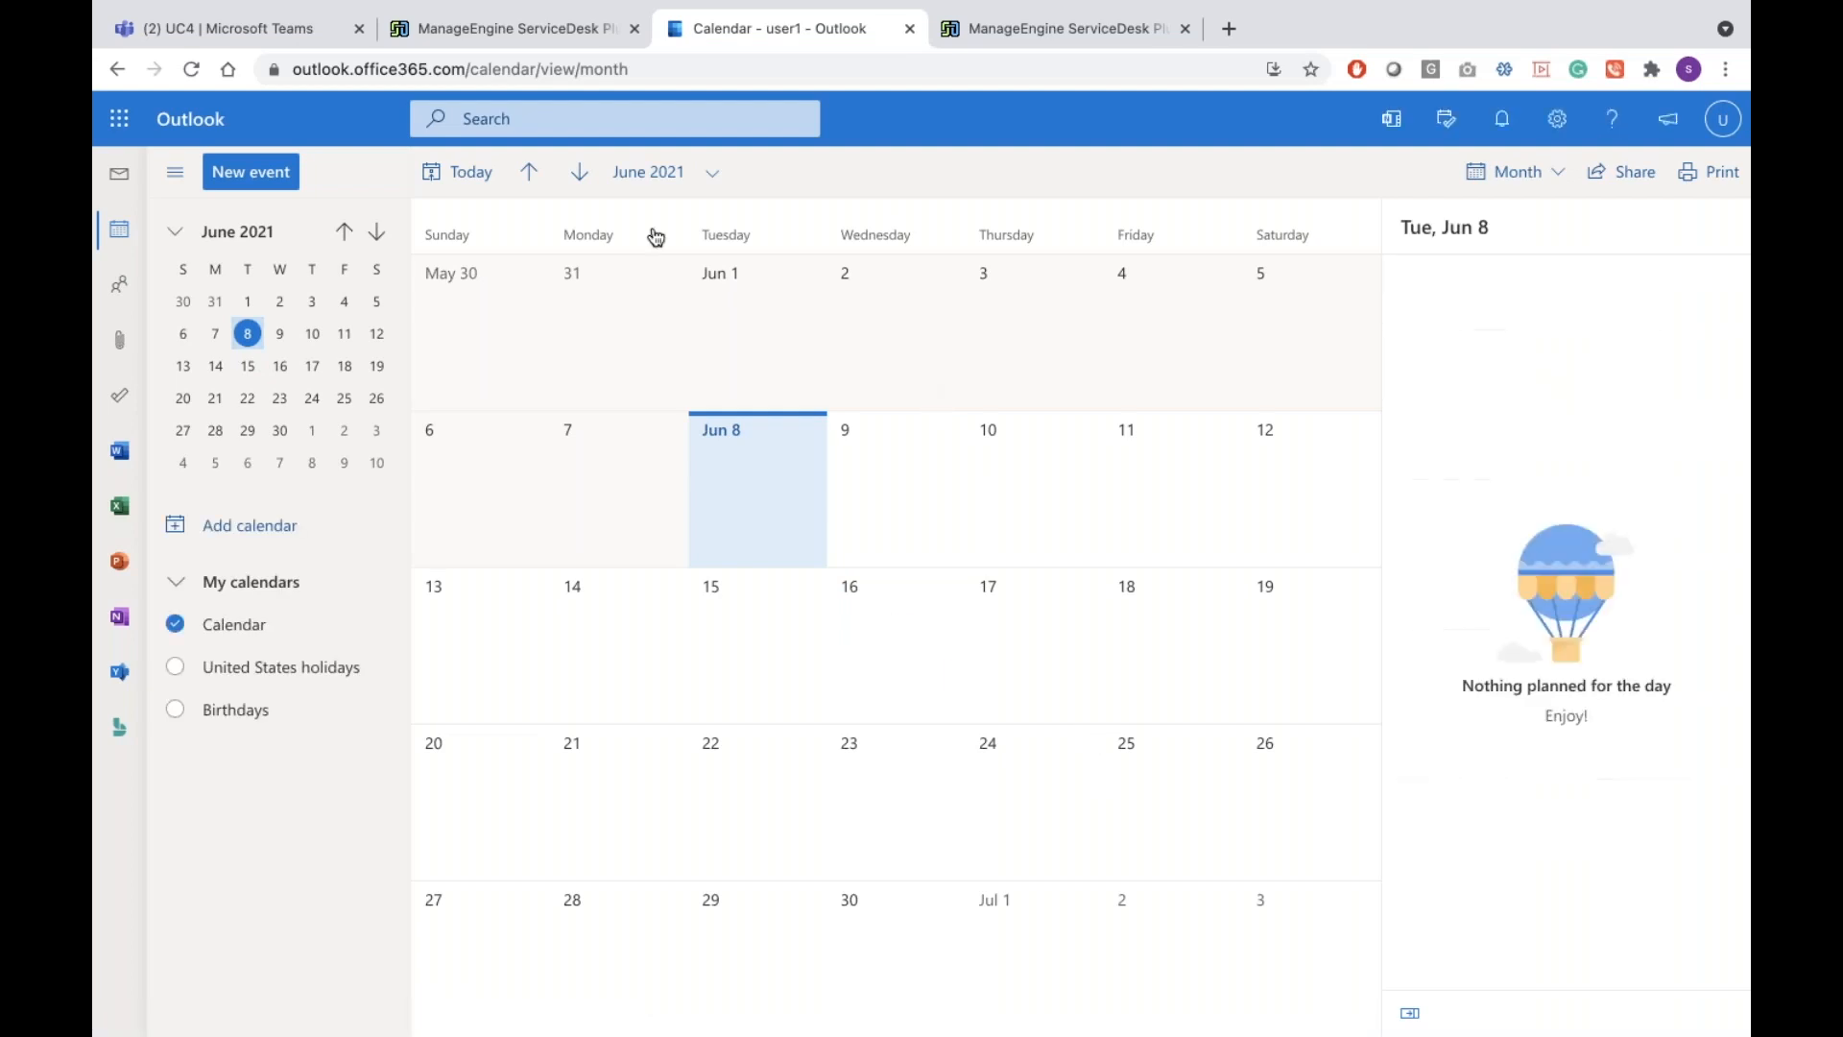
# Record the technician's casual leave for 22–25 Jun 2021 with the comment 'Trip to london'
pyautogui.click(451, 32)
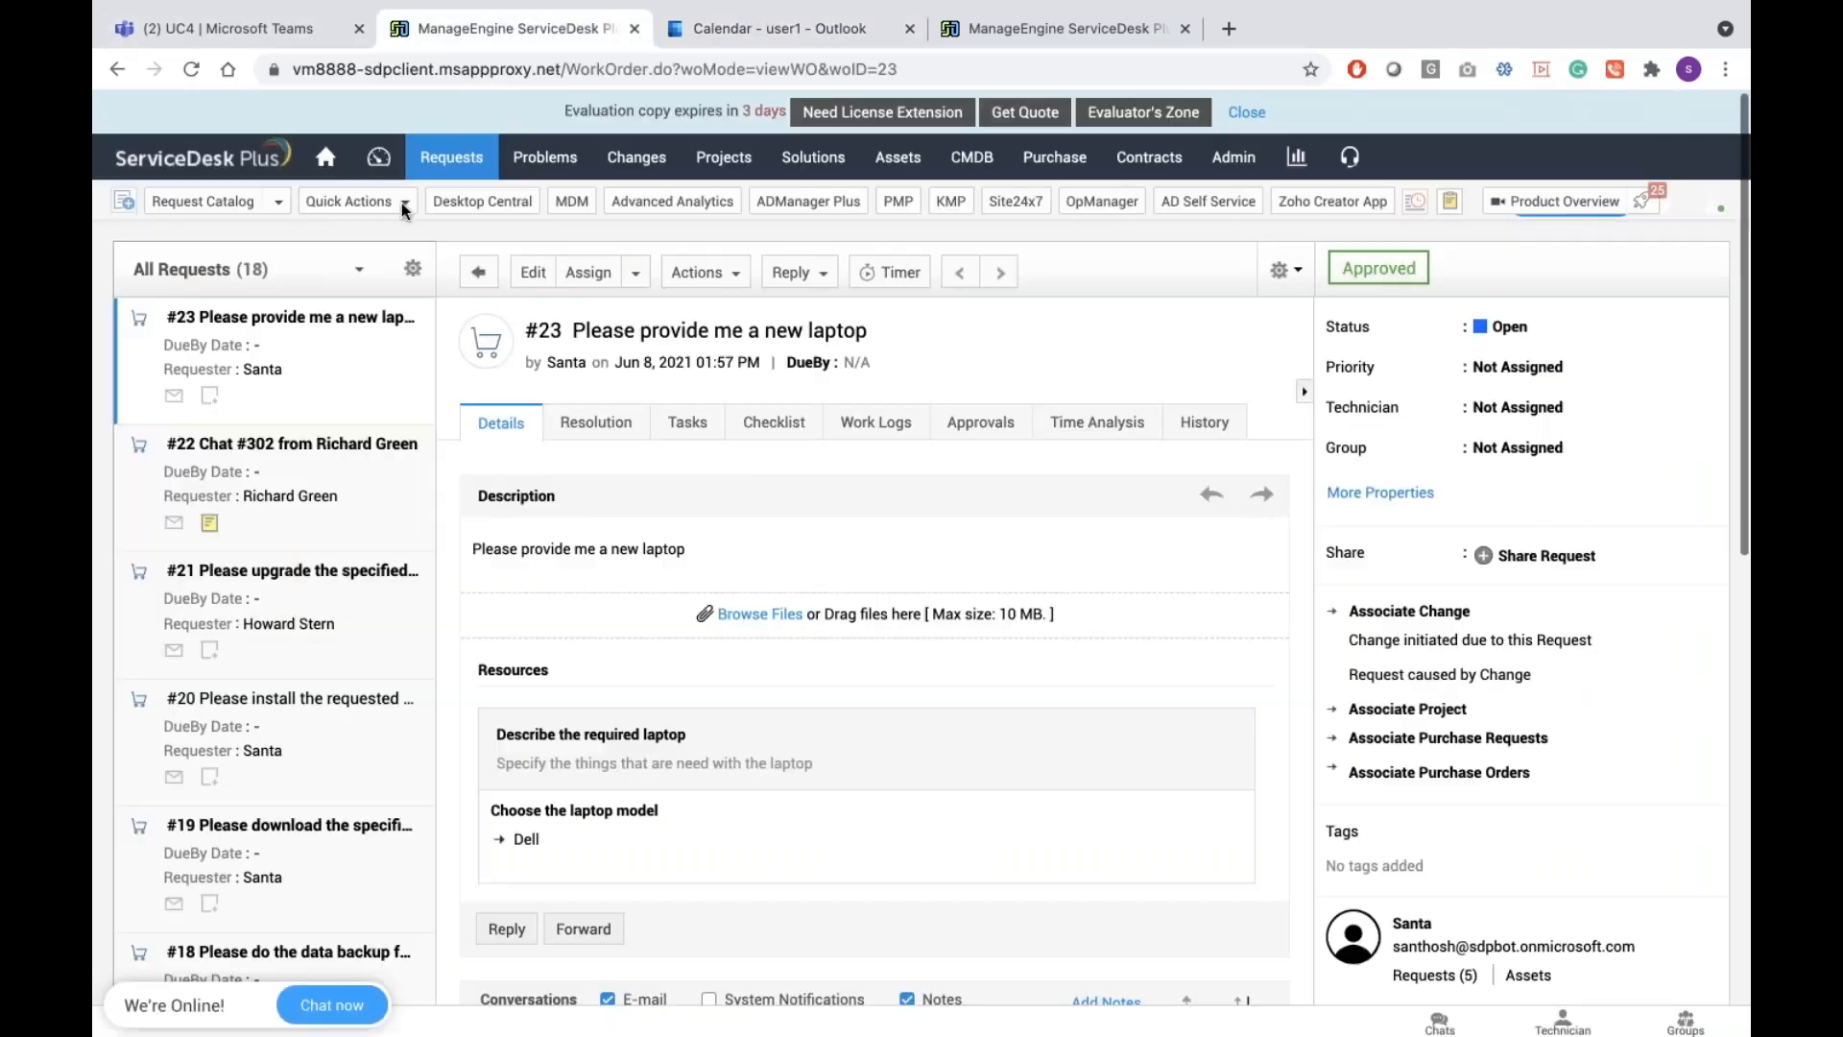
pyautogui.click(332, 171)
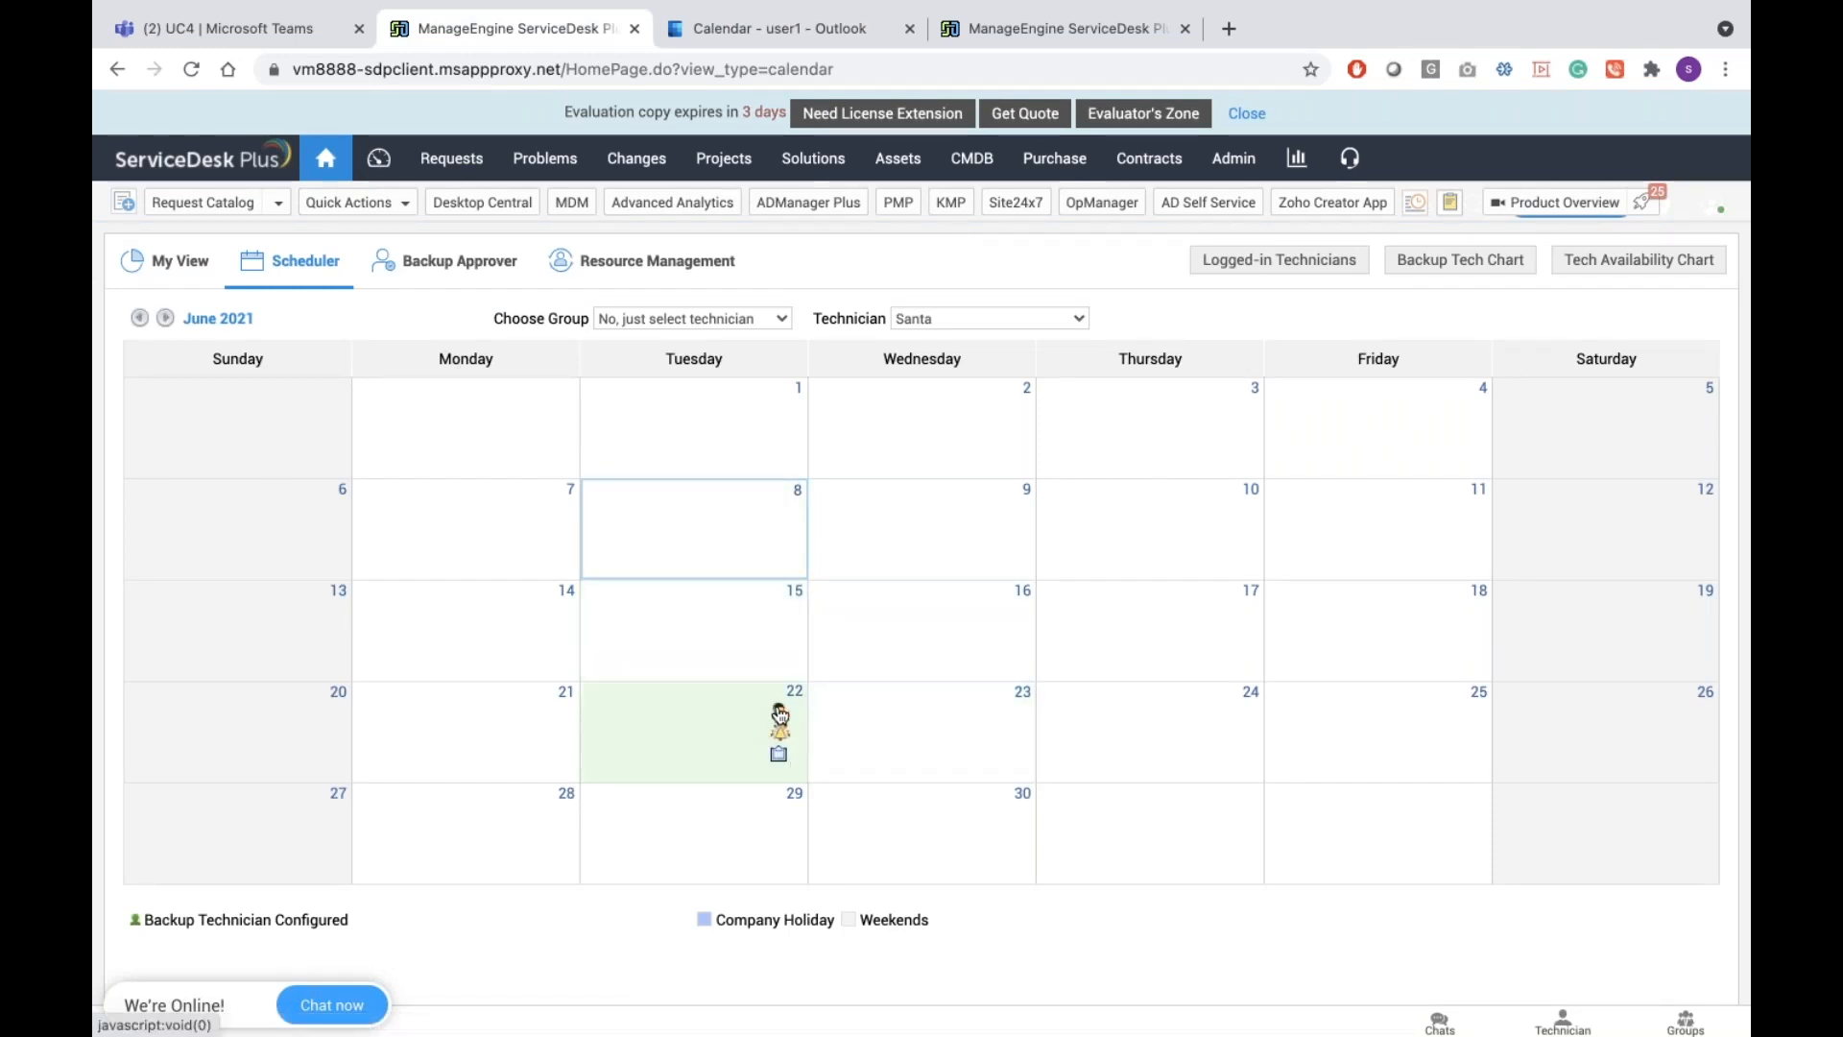
pyautogui.click(779, 715)
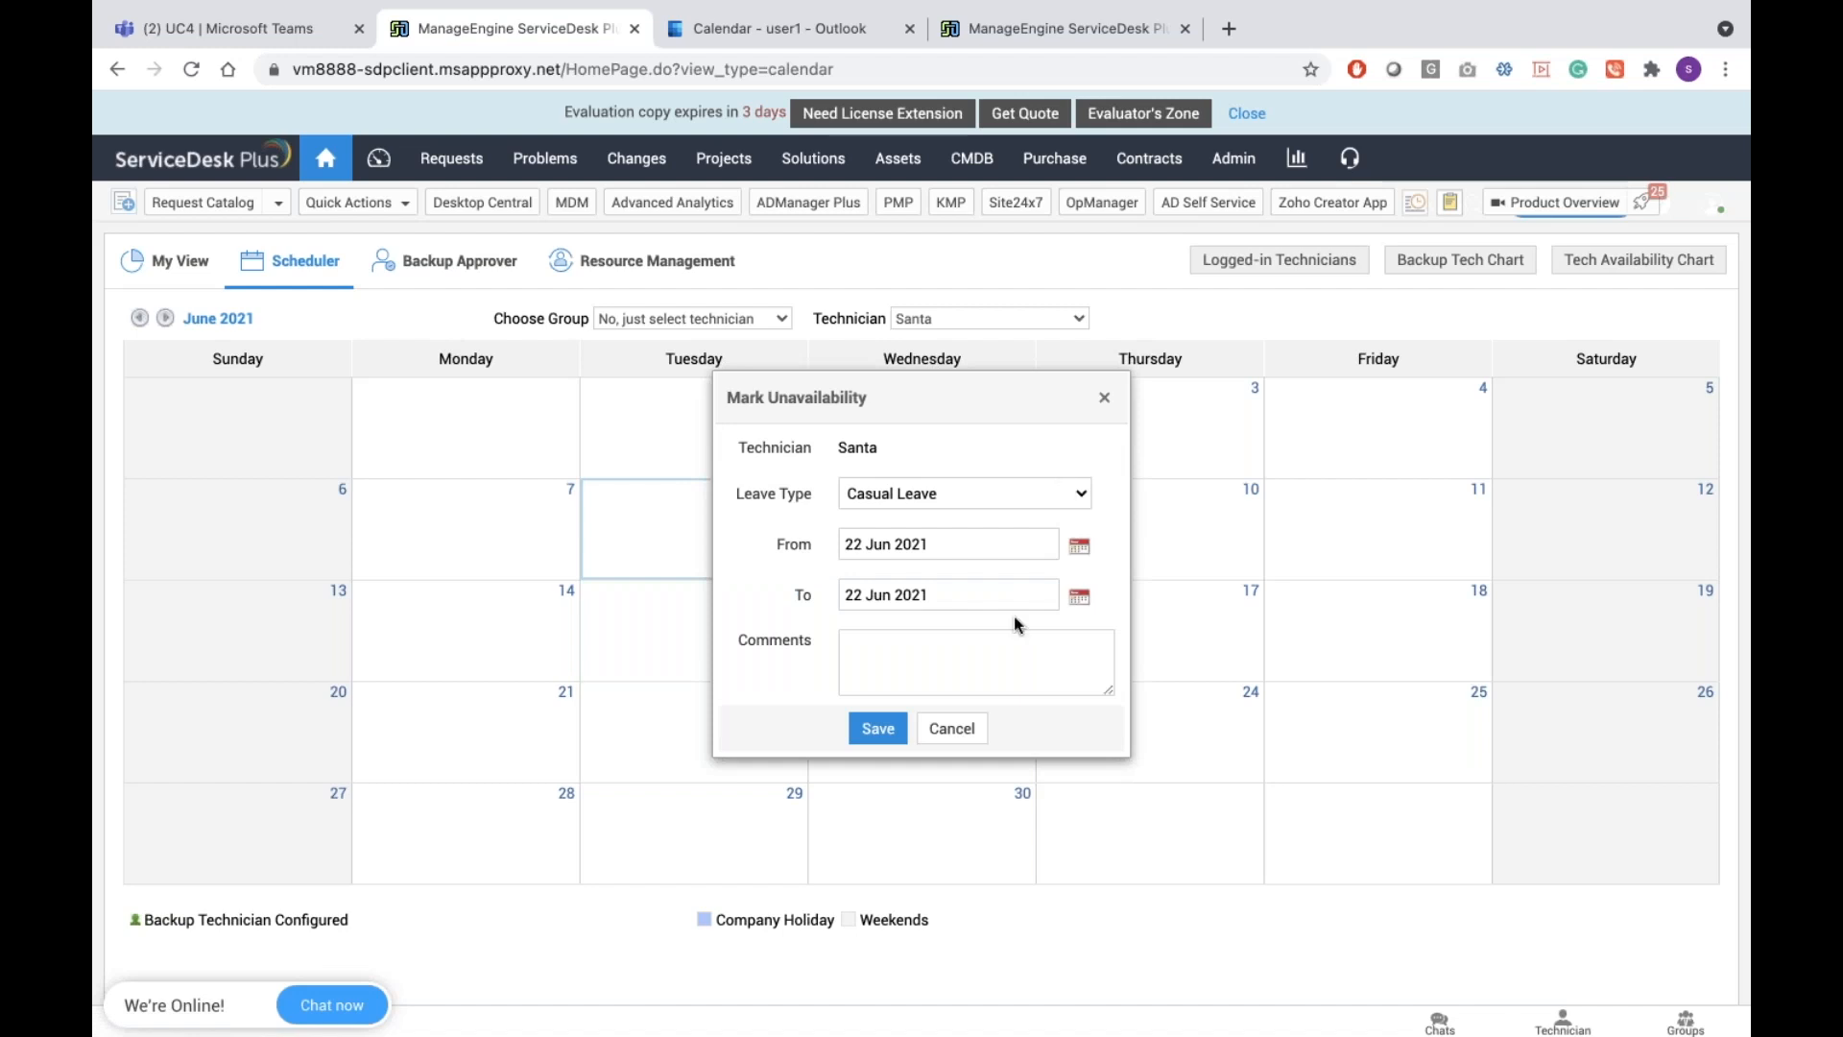
pyautogui.click(1079, 596)
pyautogui.click(1076, 809)
pyautogui.click(938, 660)
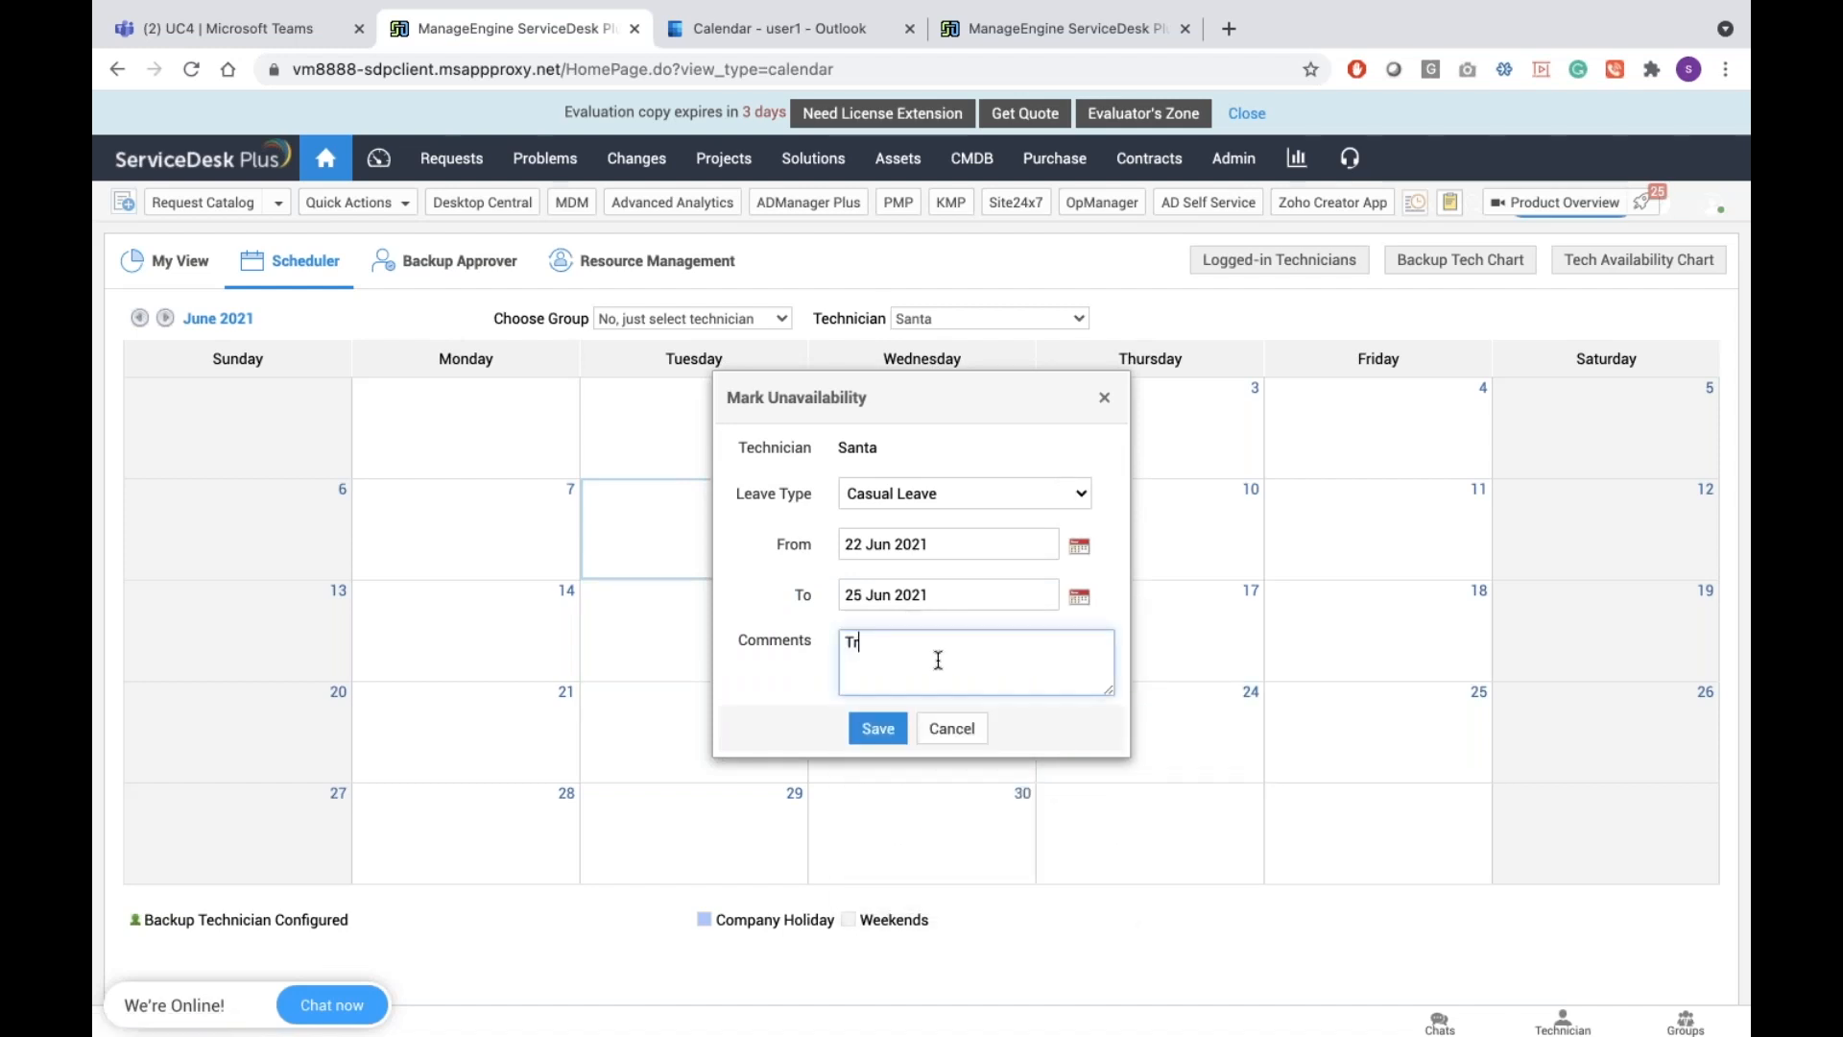
pyautogui.write('Trip to london')
pyautogui.click(876, 727)
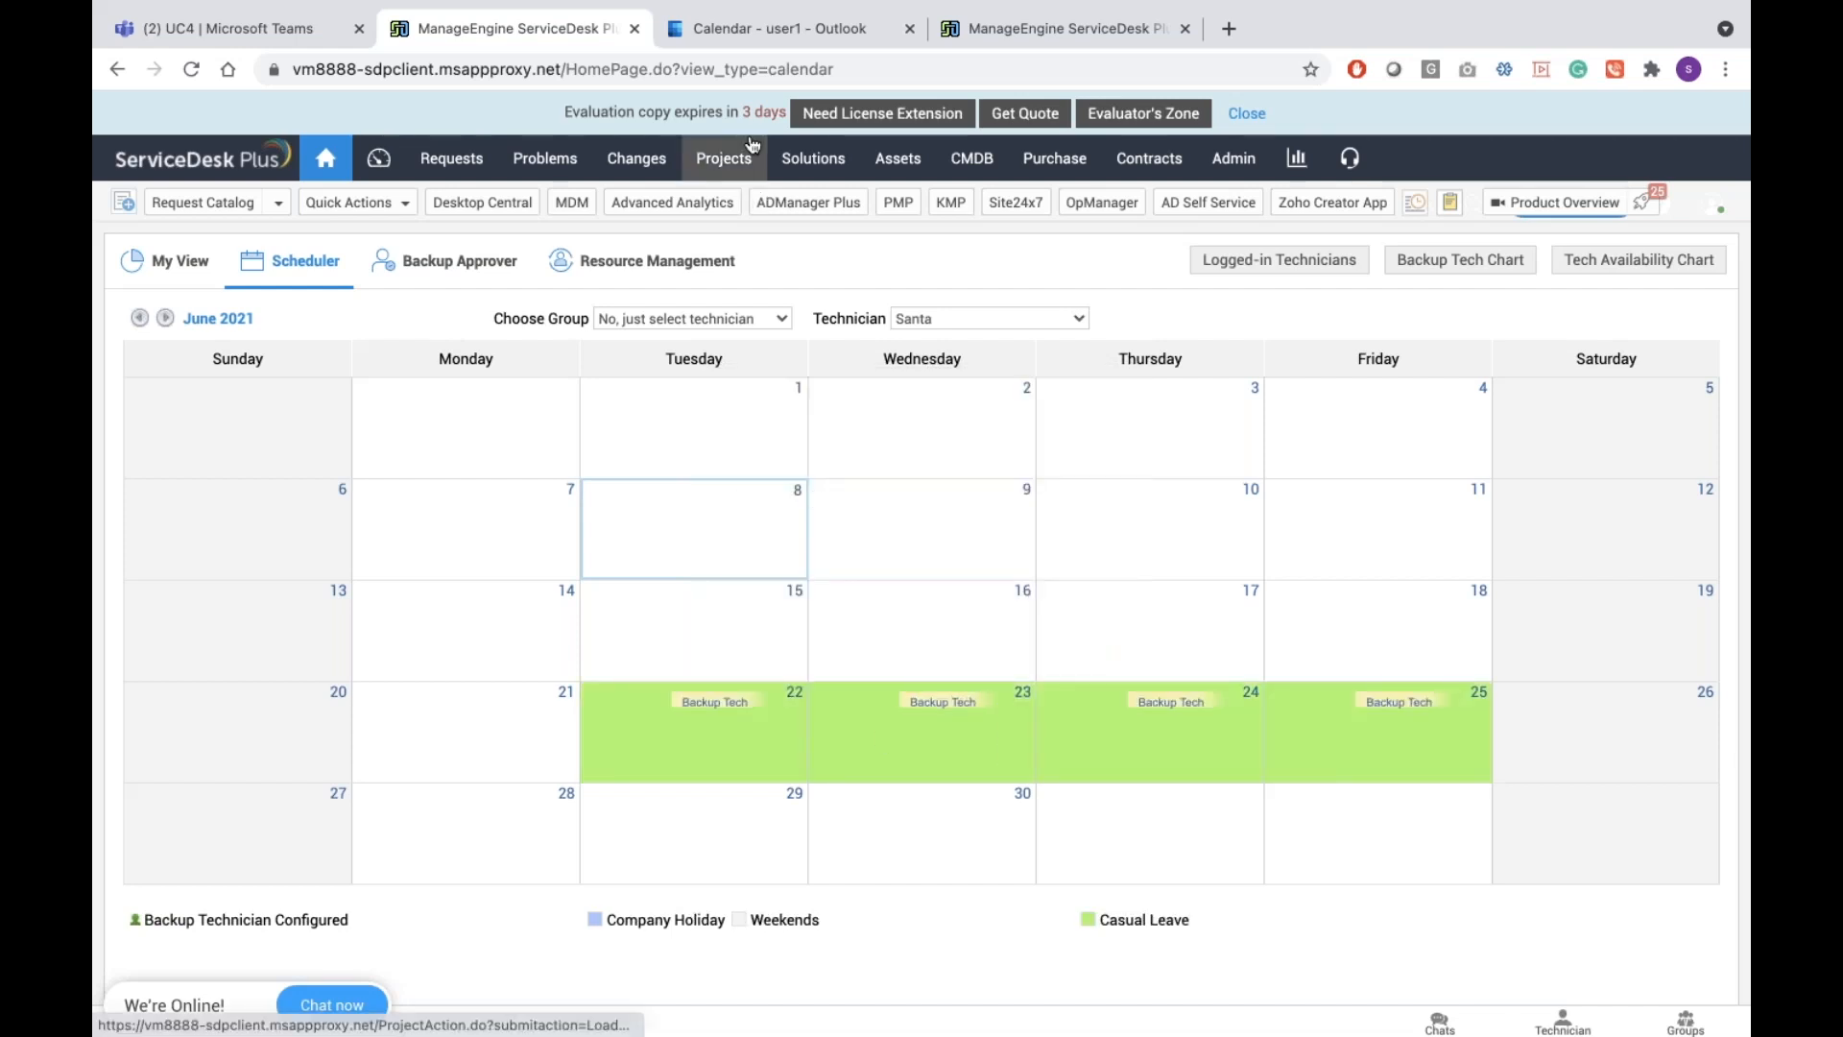
pyautogui.click(770, 41)
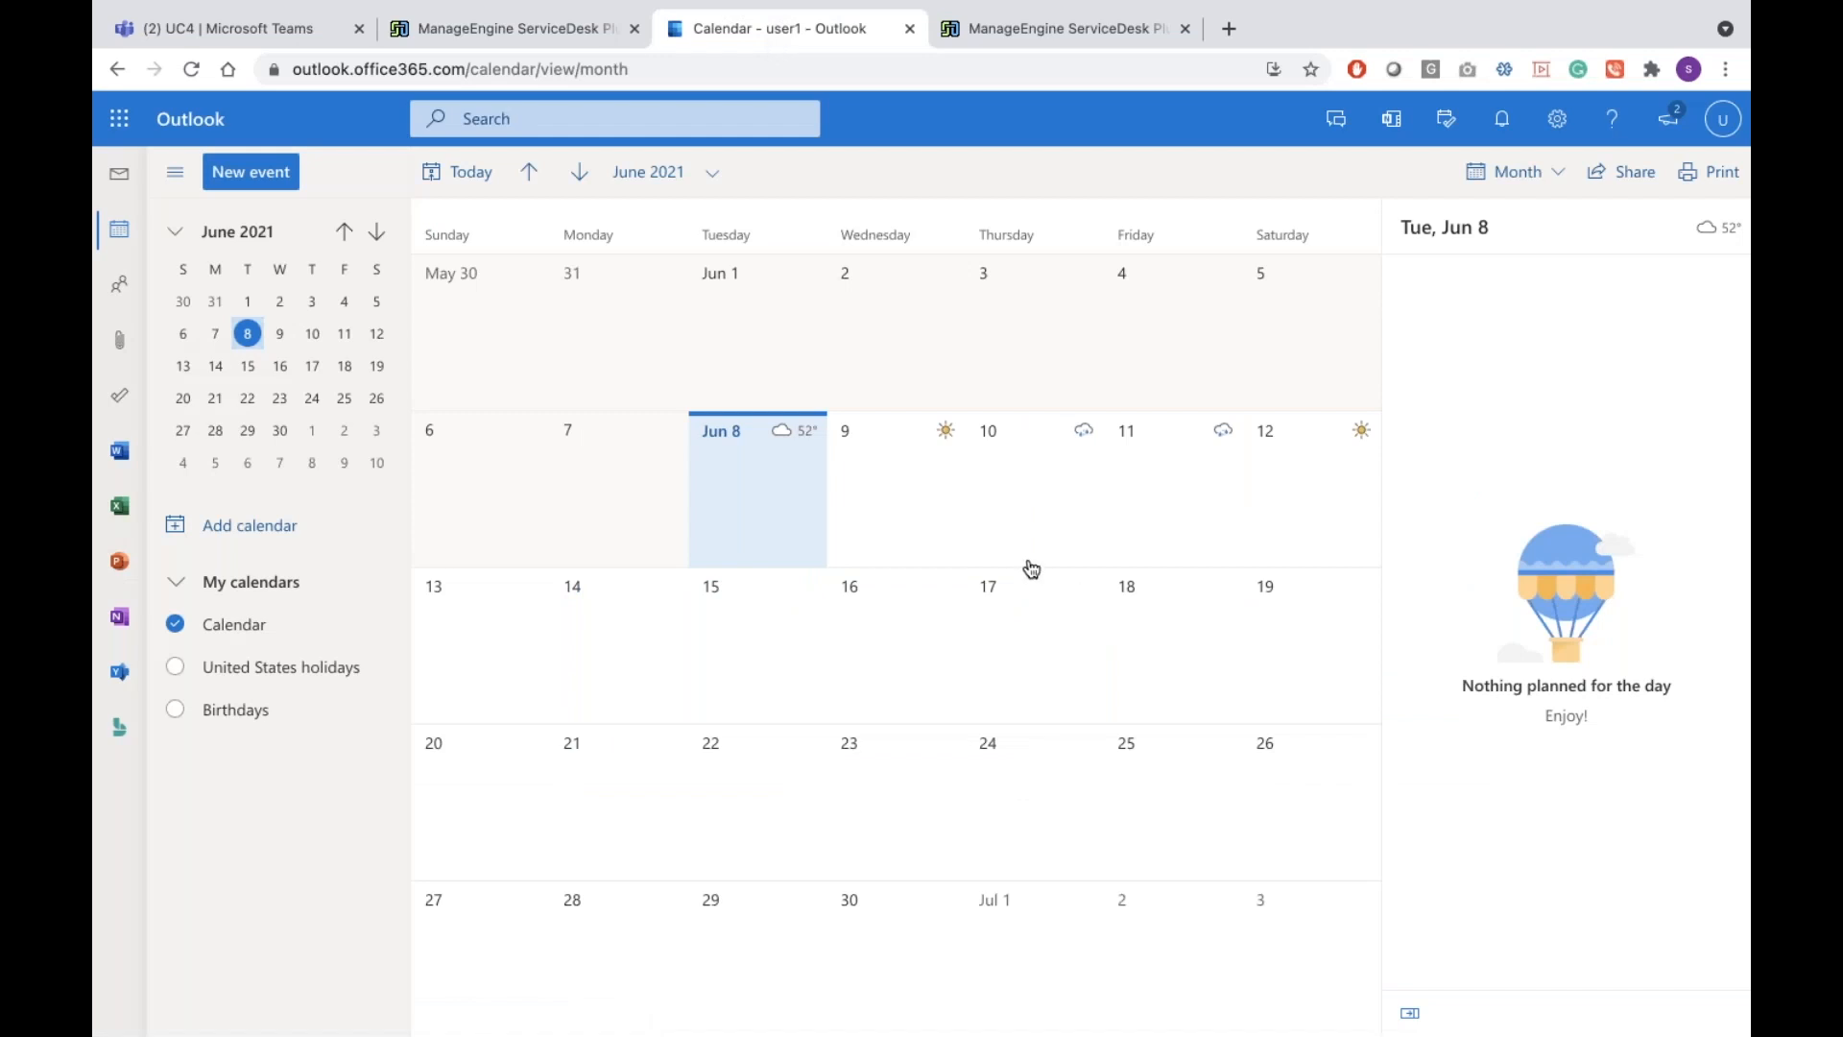
# Sign out of the current Outlook account from the profile avatar menu
pyautogui.click(123, 287)
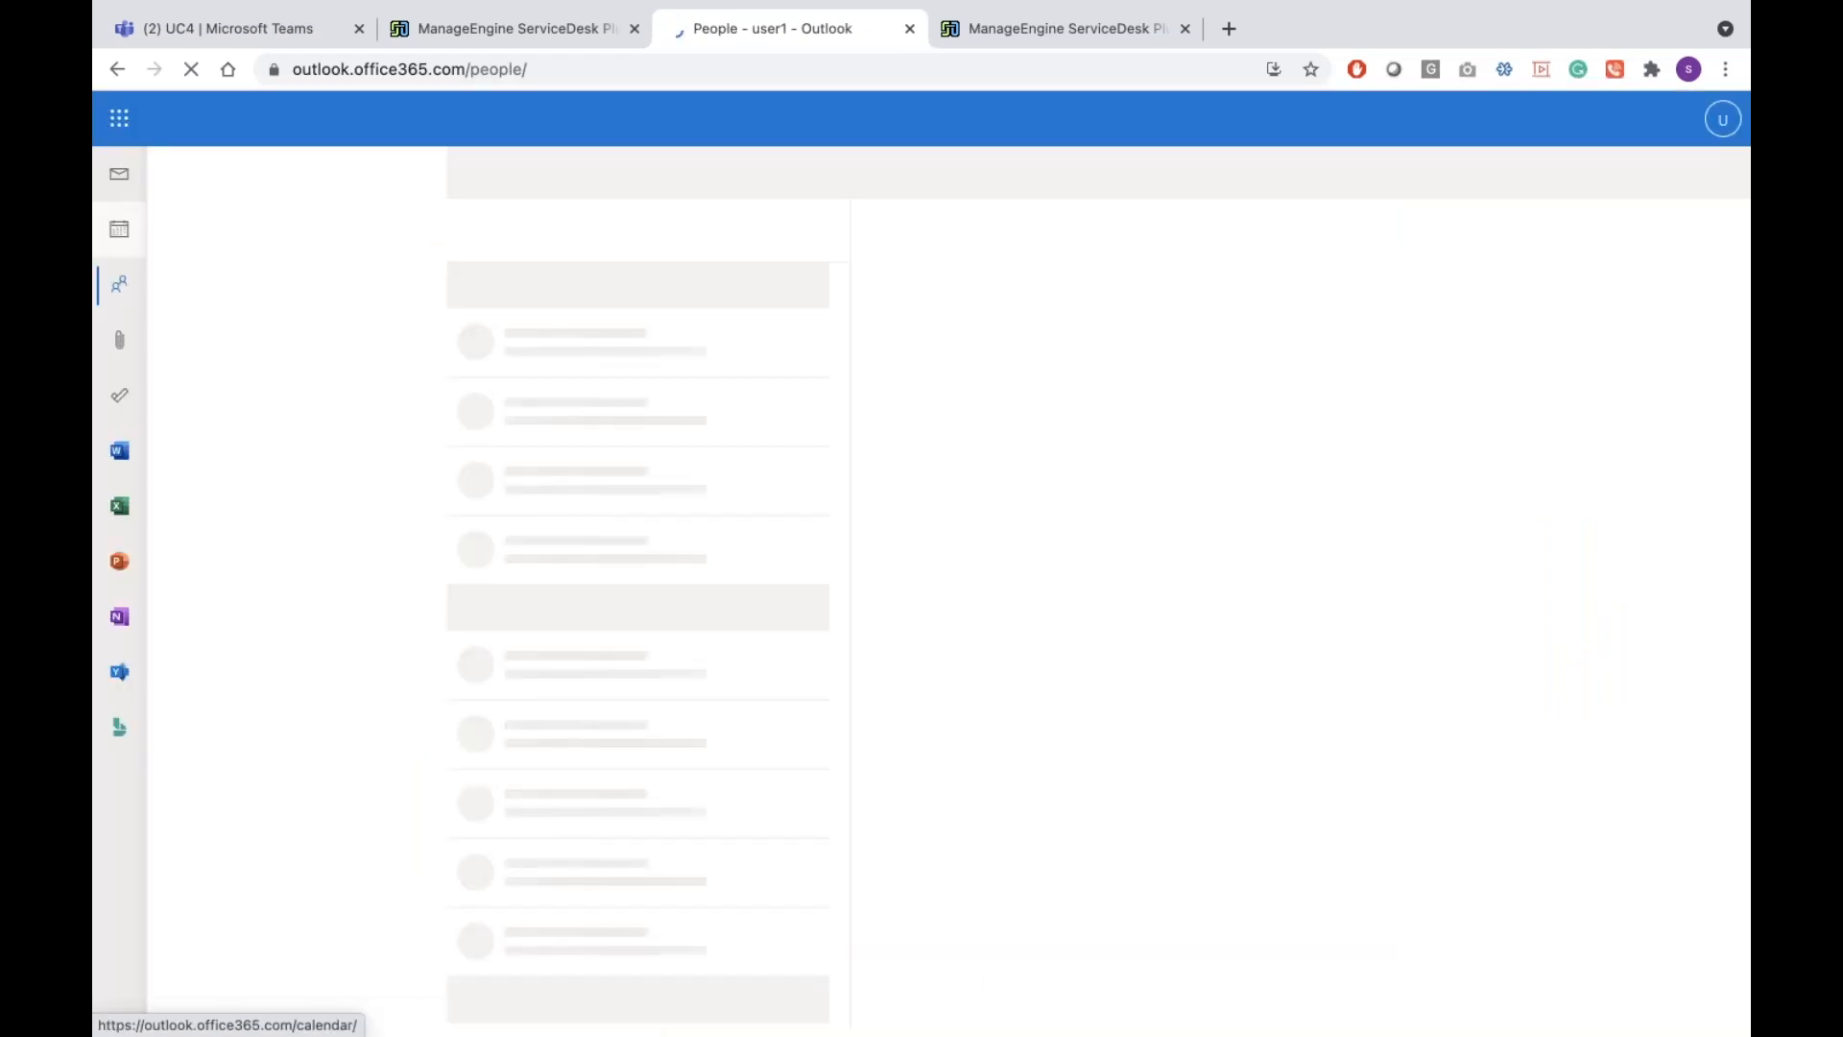
pyautogui.click(128, 238)
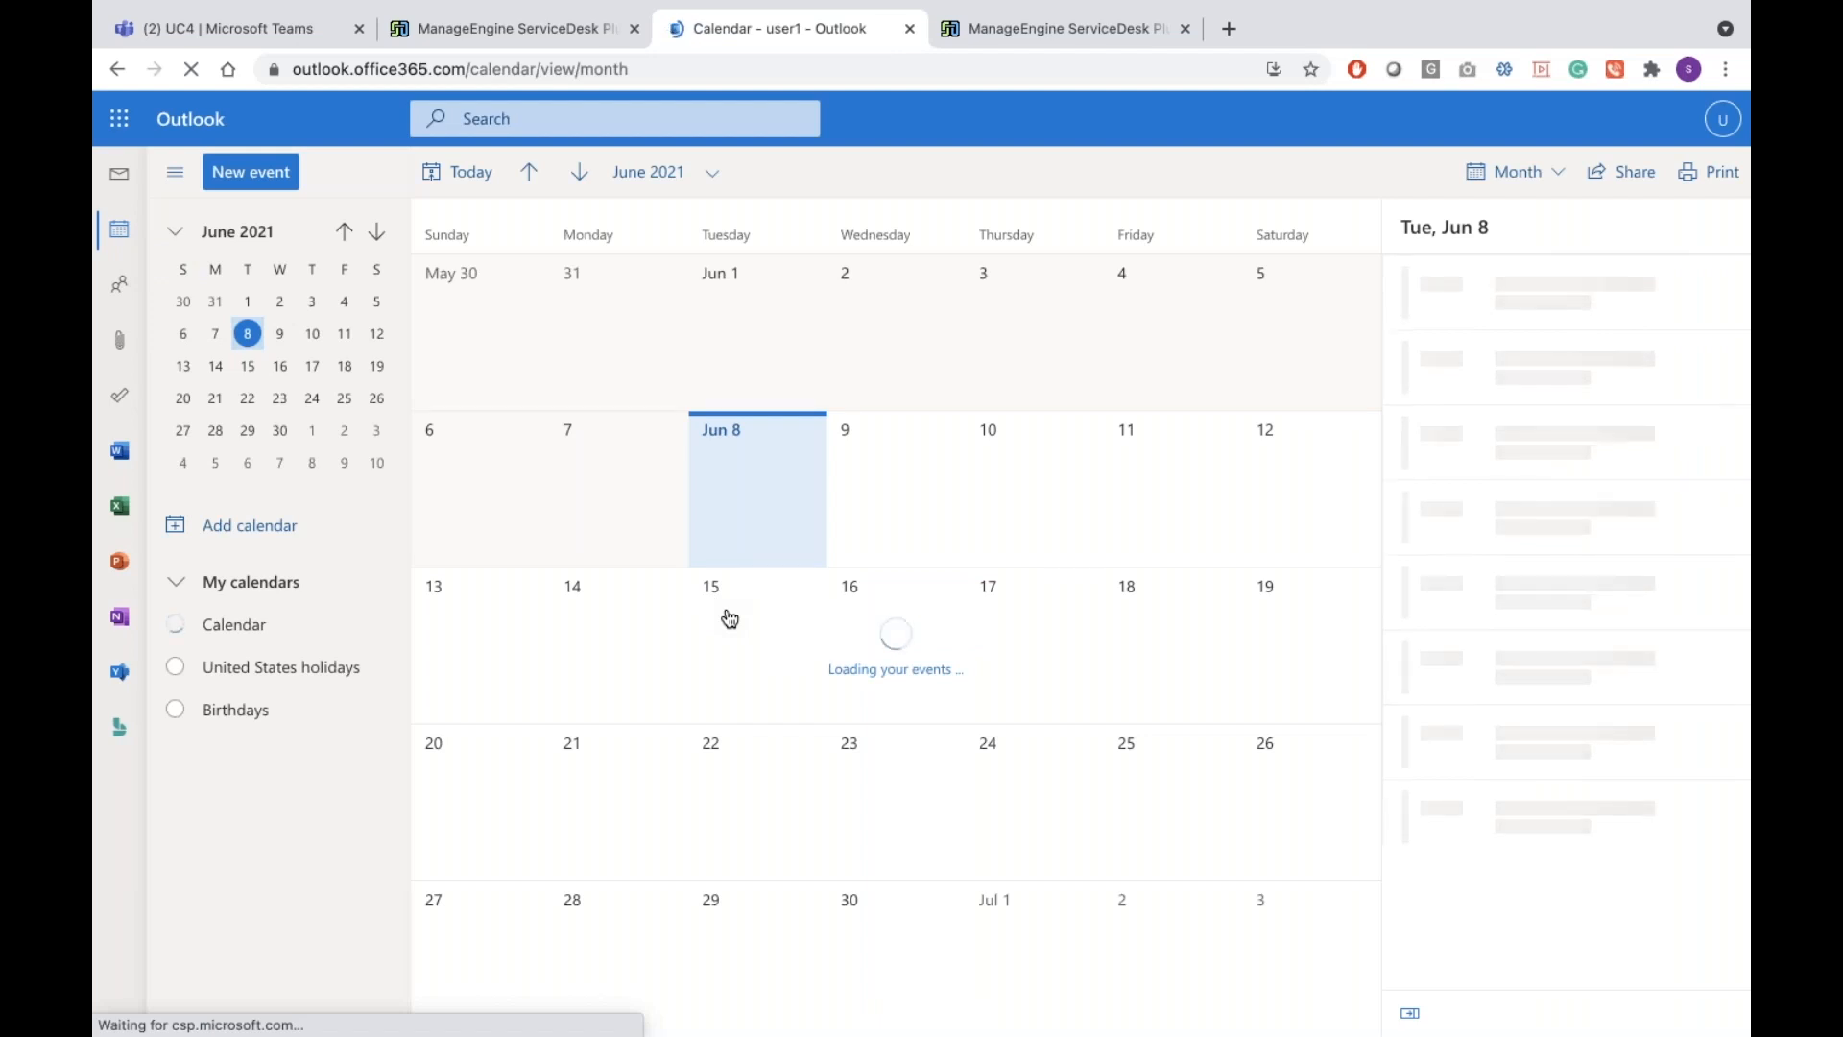
pyautogui.click(1721, 119)
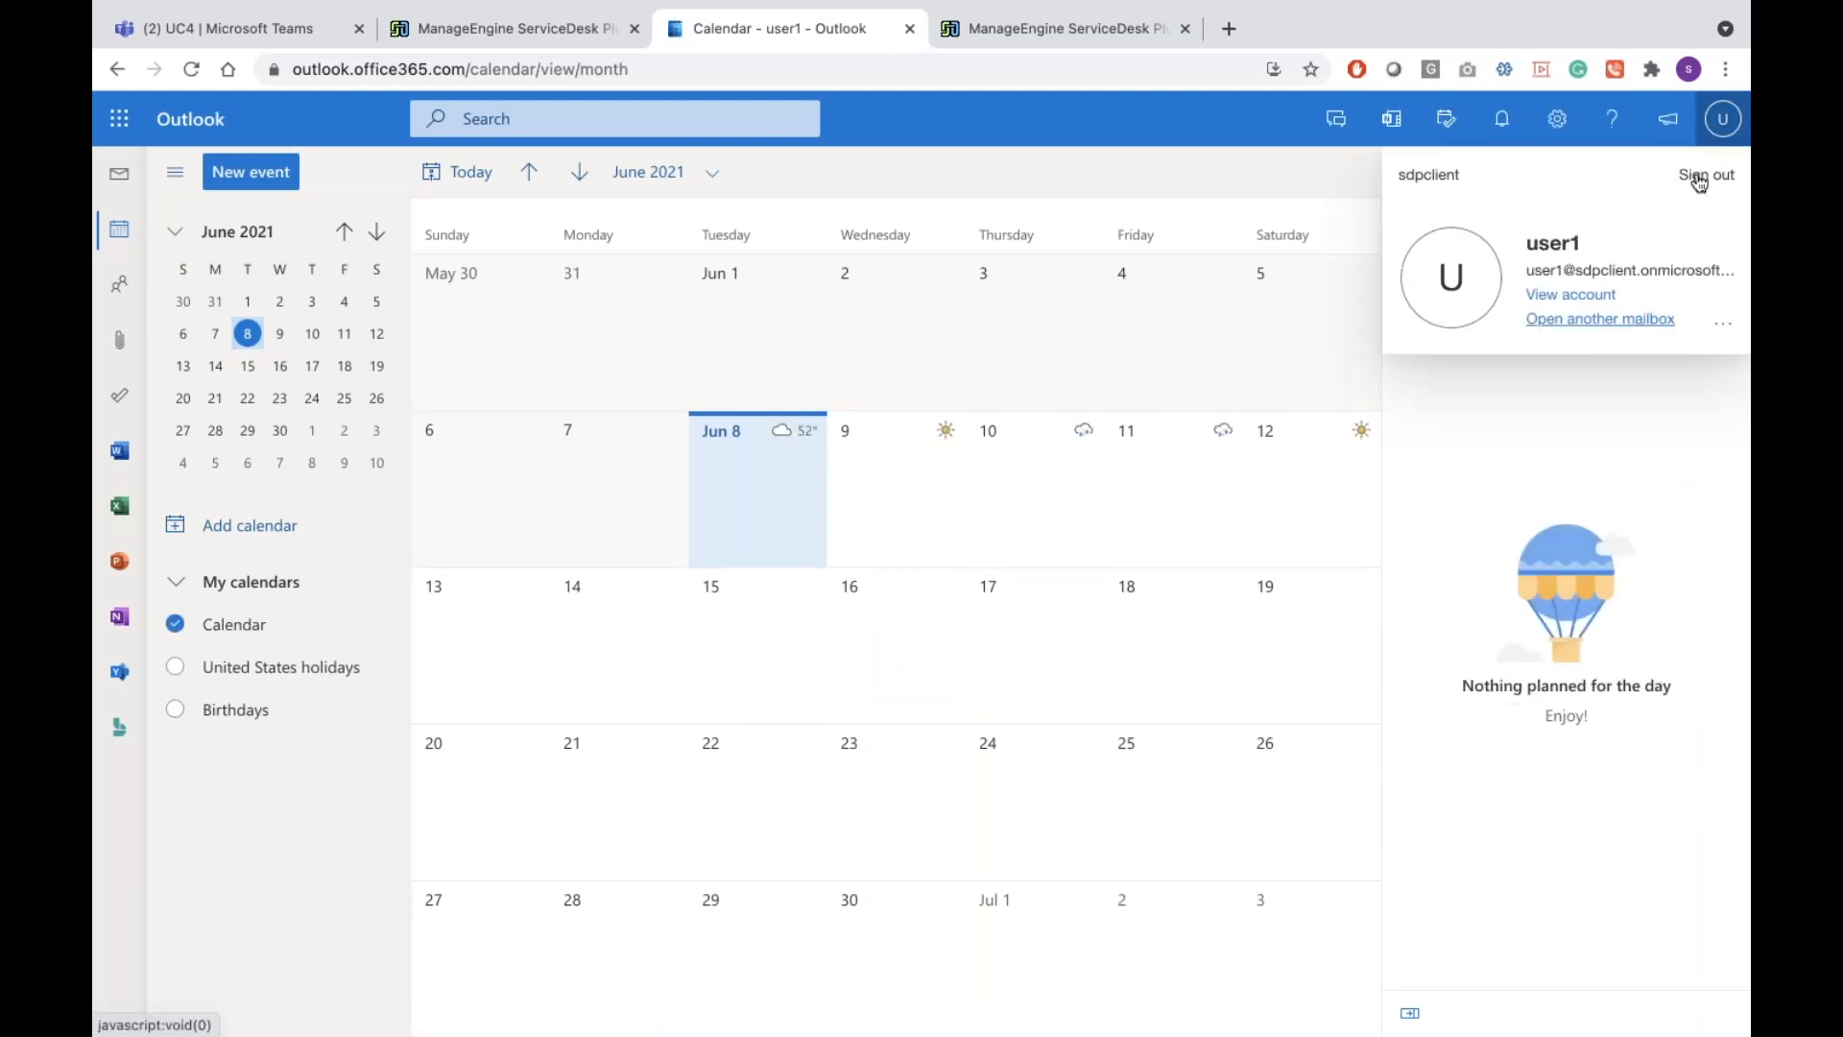
pyautogui.click(1699, 178)
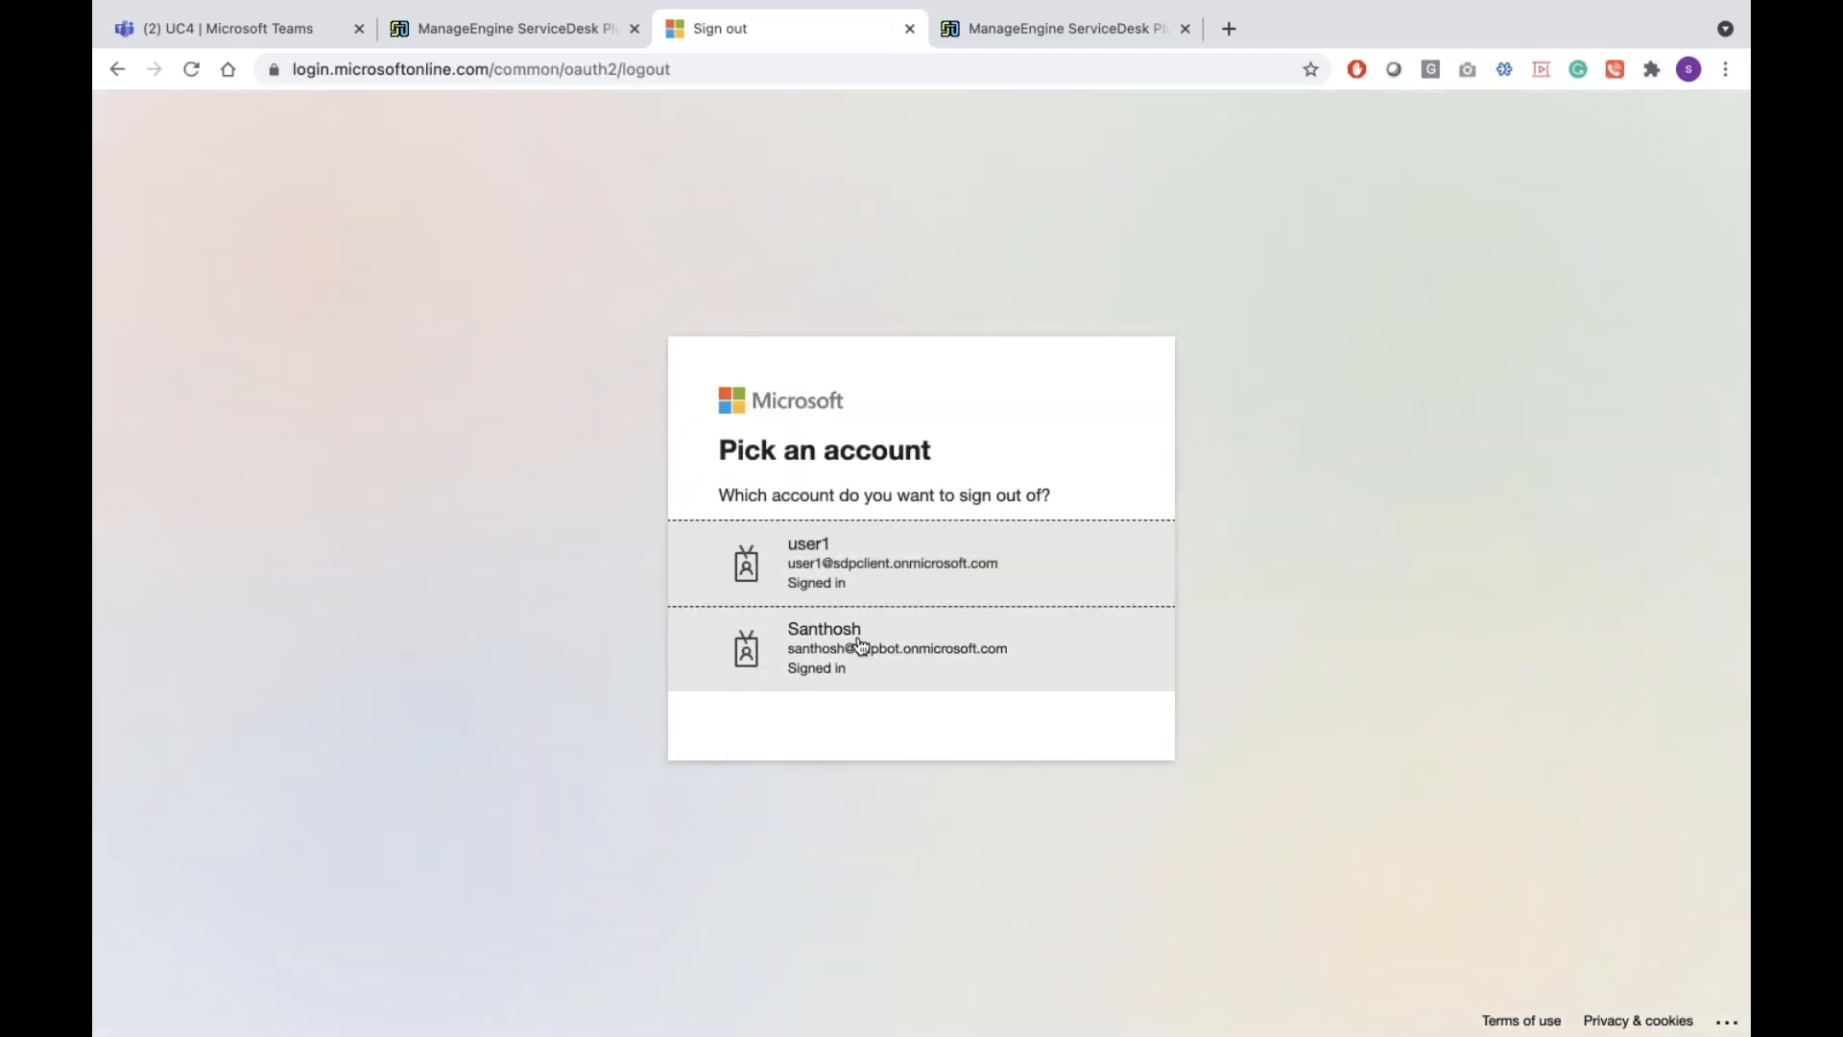
# Sign out the second listed account and reach the outlook.com sign-in page
pyautogui.click(861, 646)
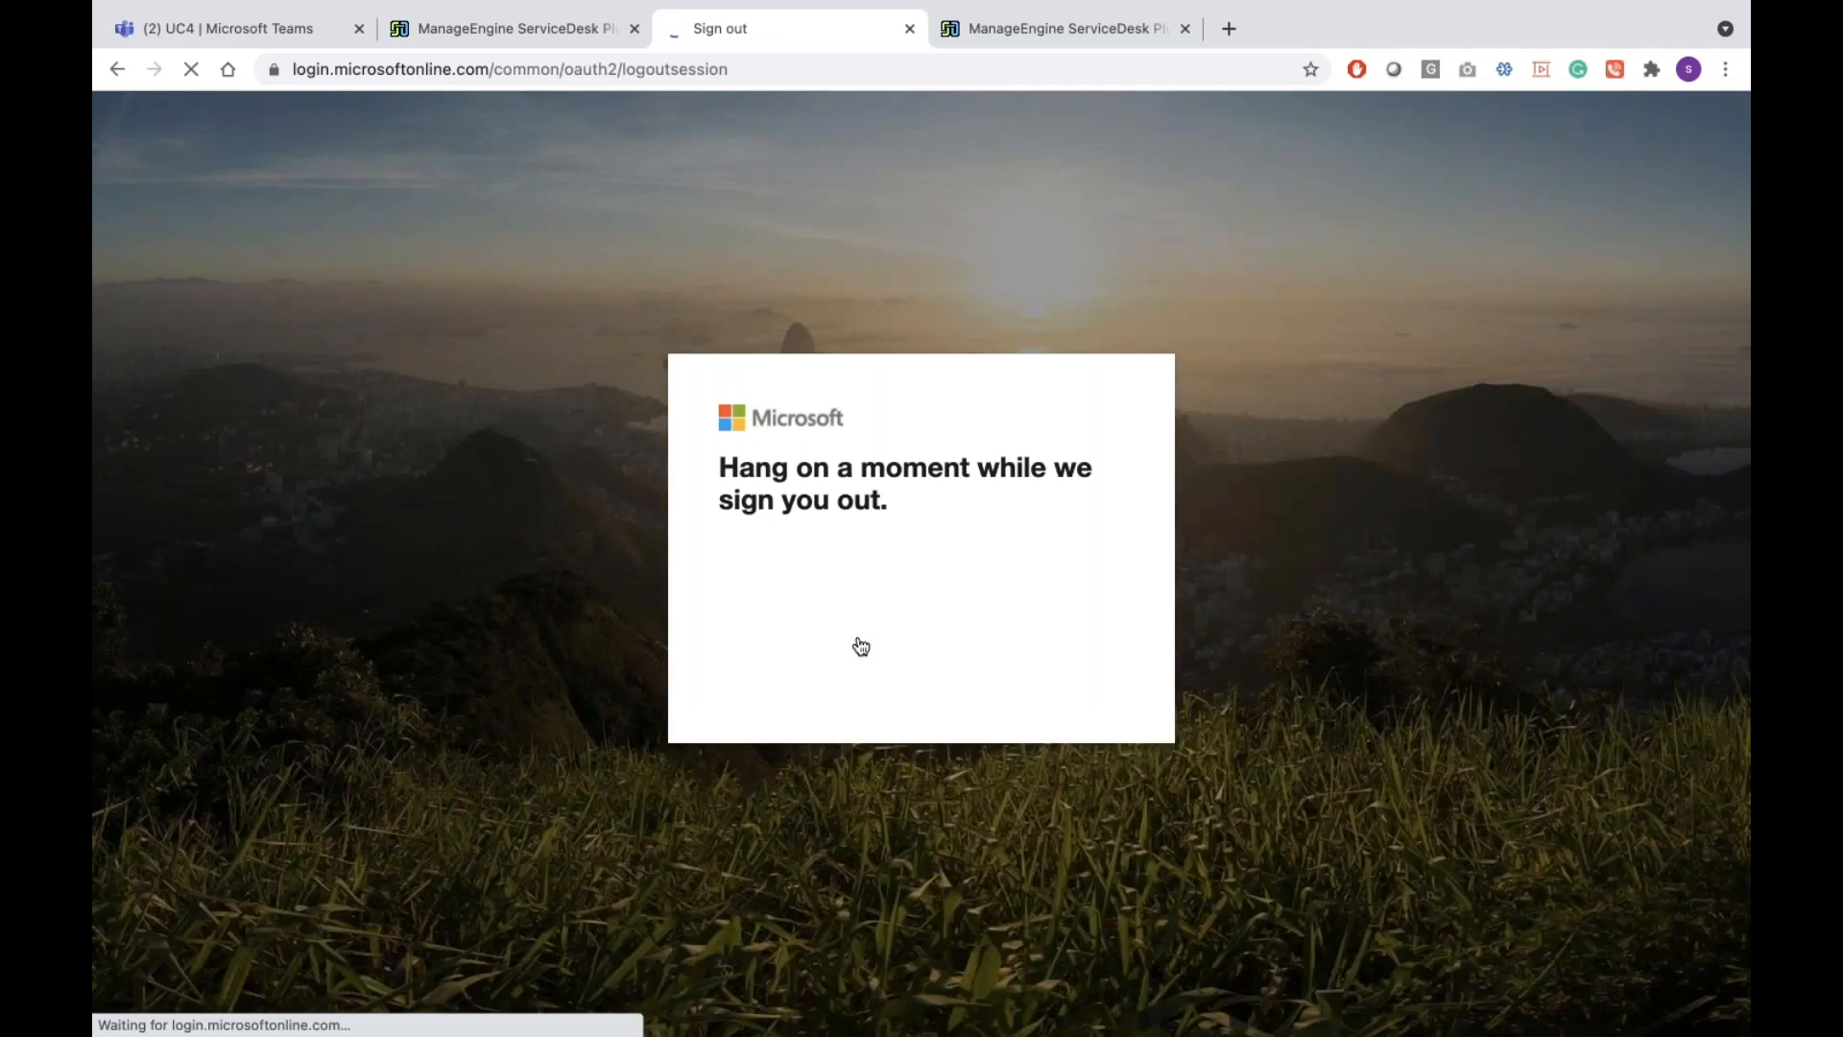
pyautogui.click(822, 83)
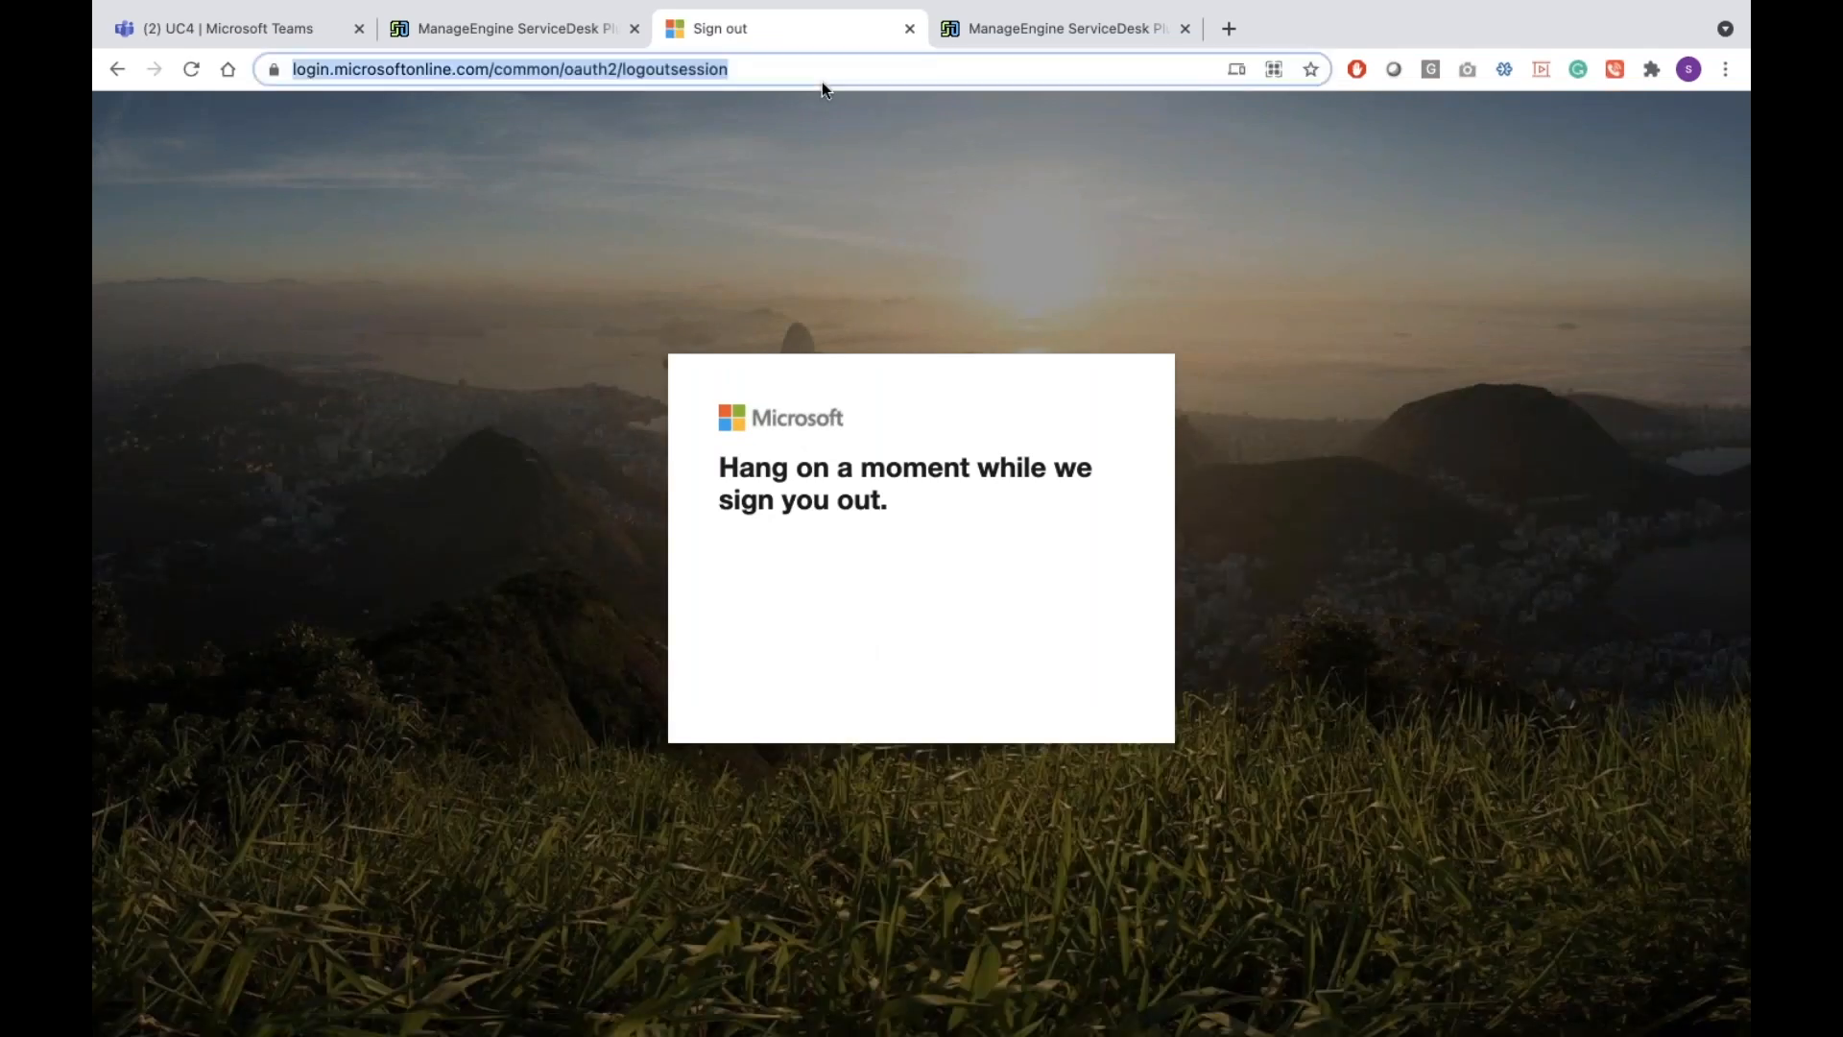
pyautogui.write('outlook.com')
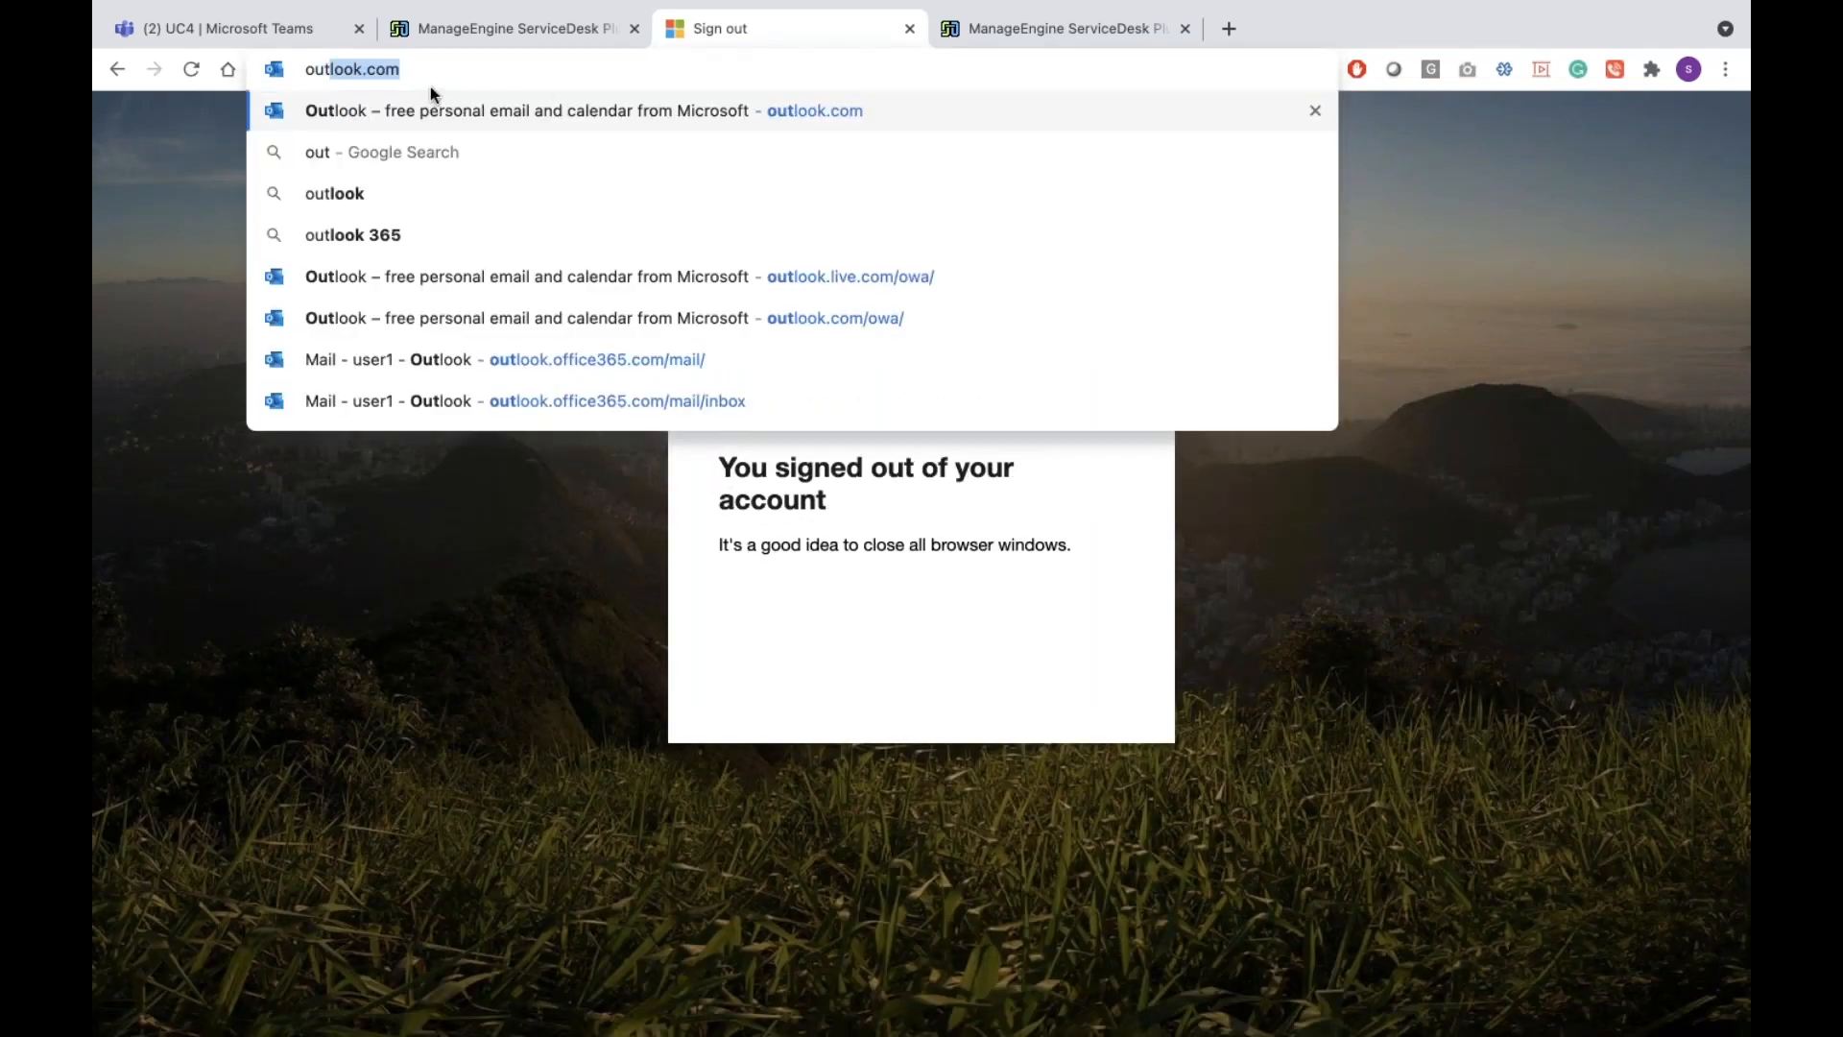
pyautogui.press('Return')
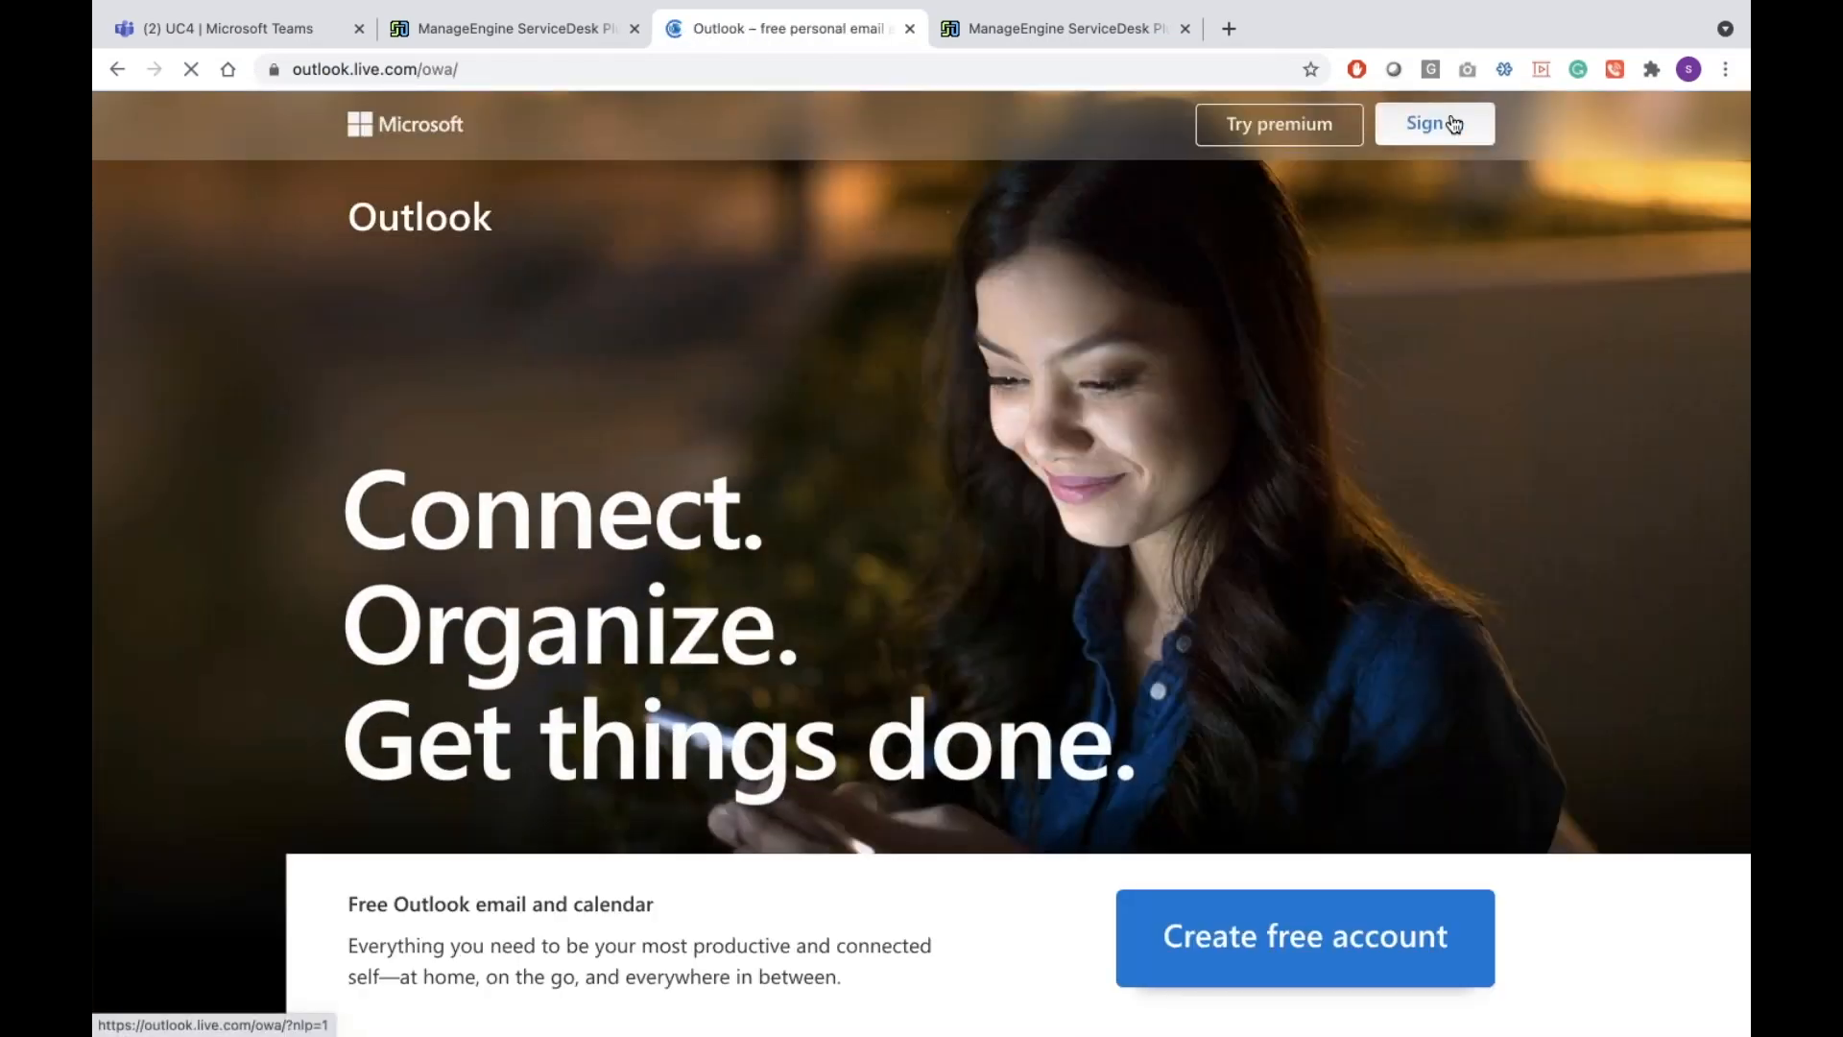
pyautogui.click(1452, 125)
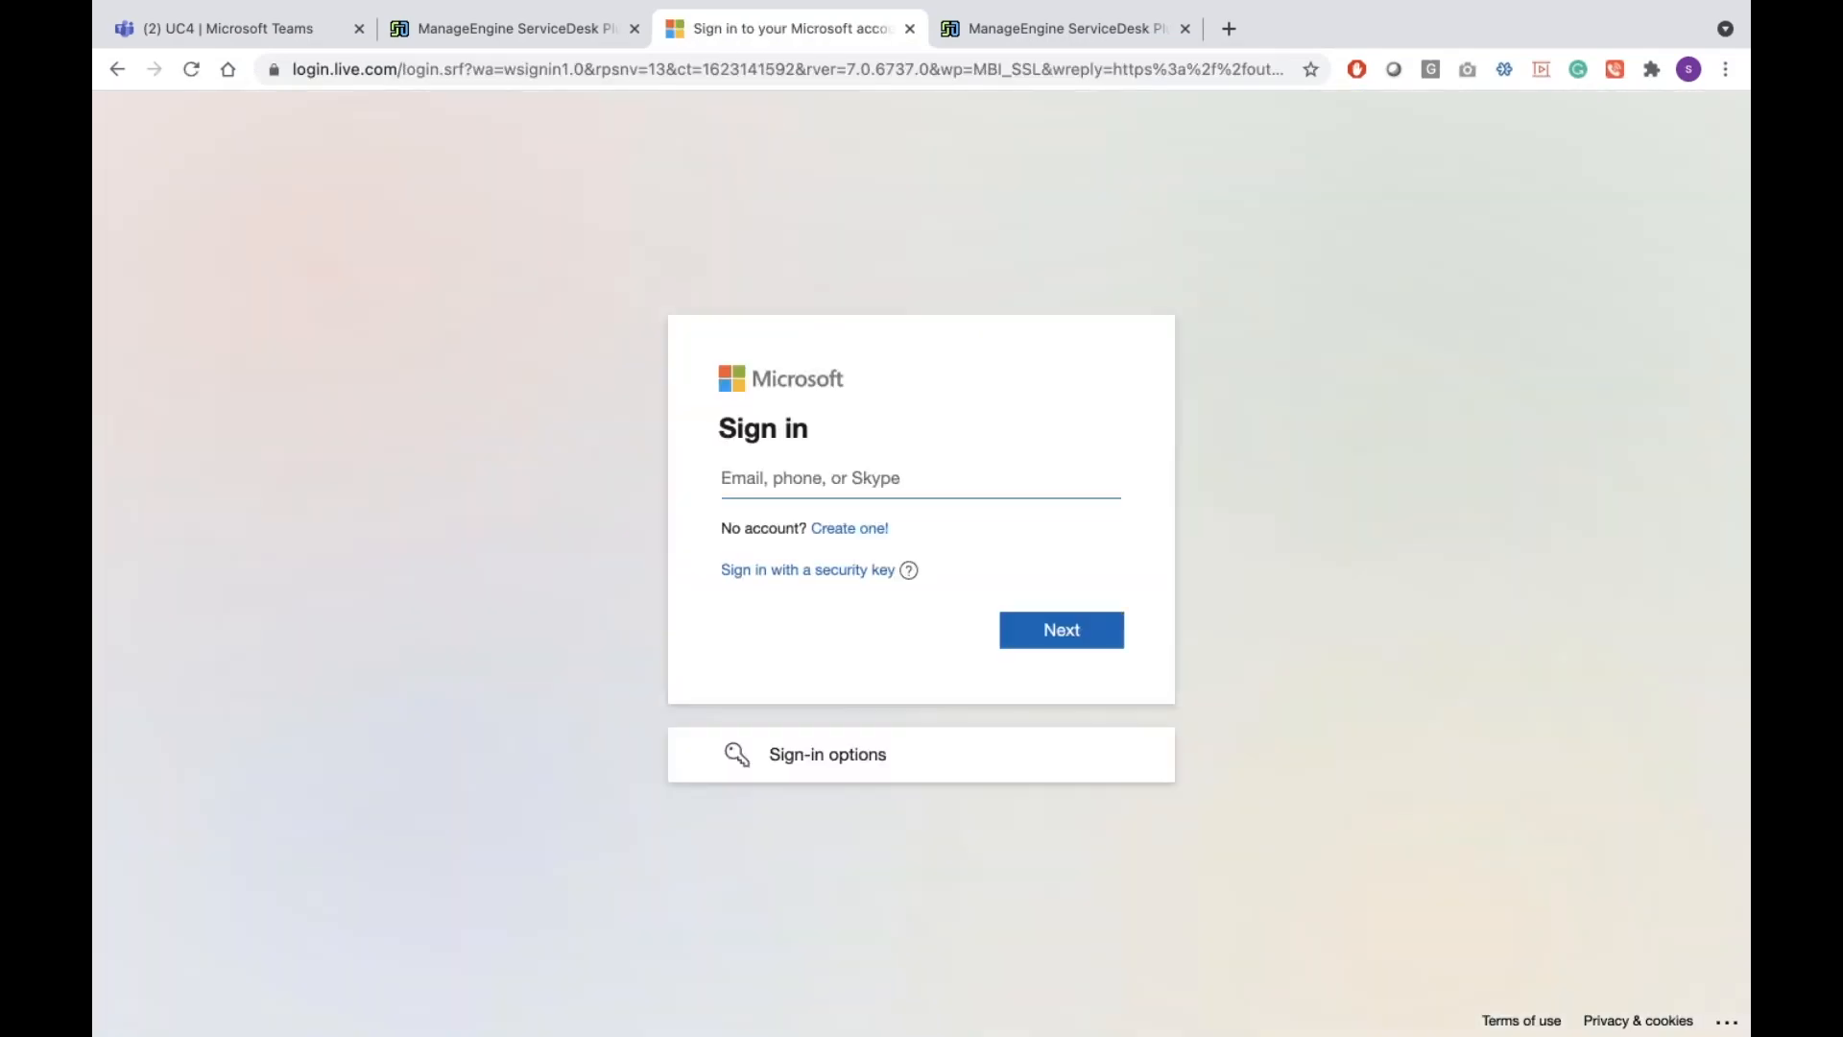
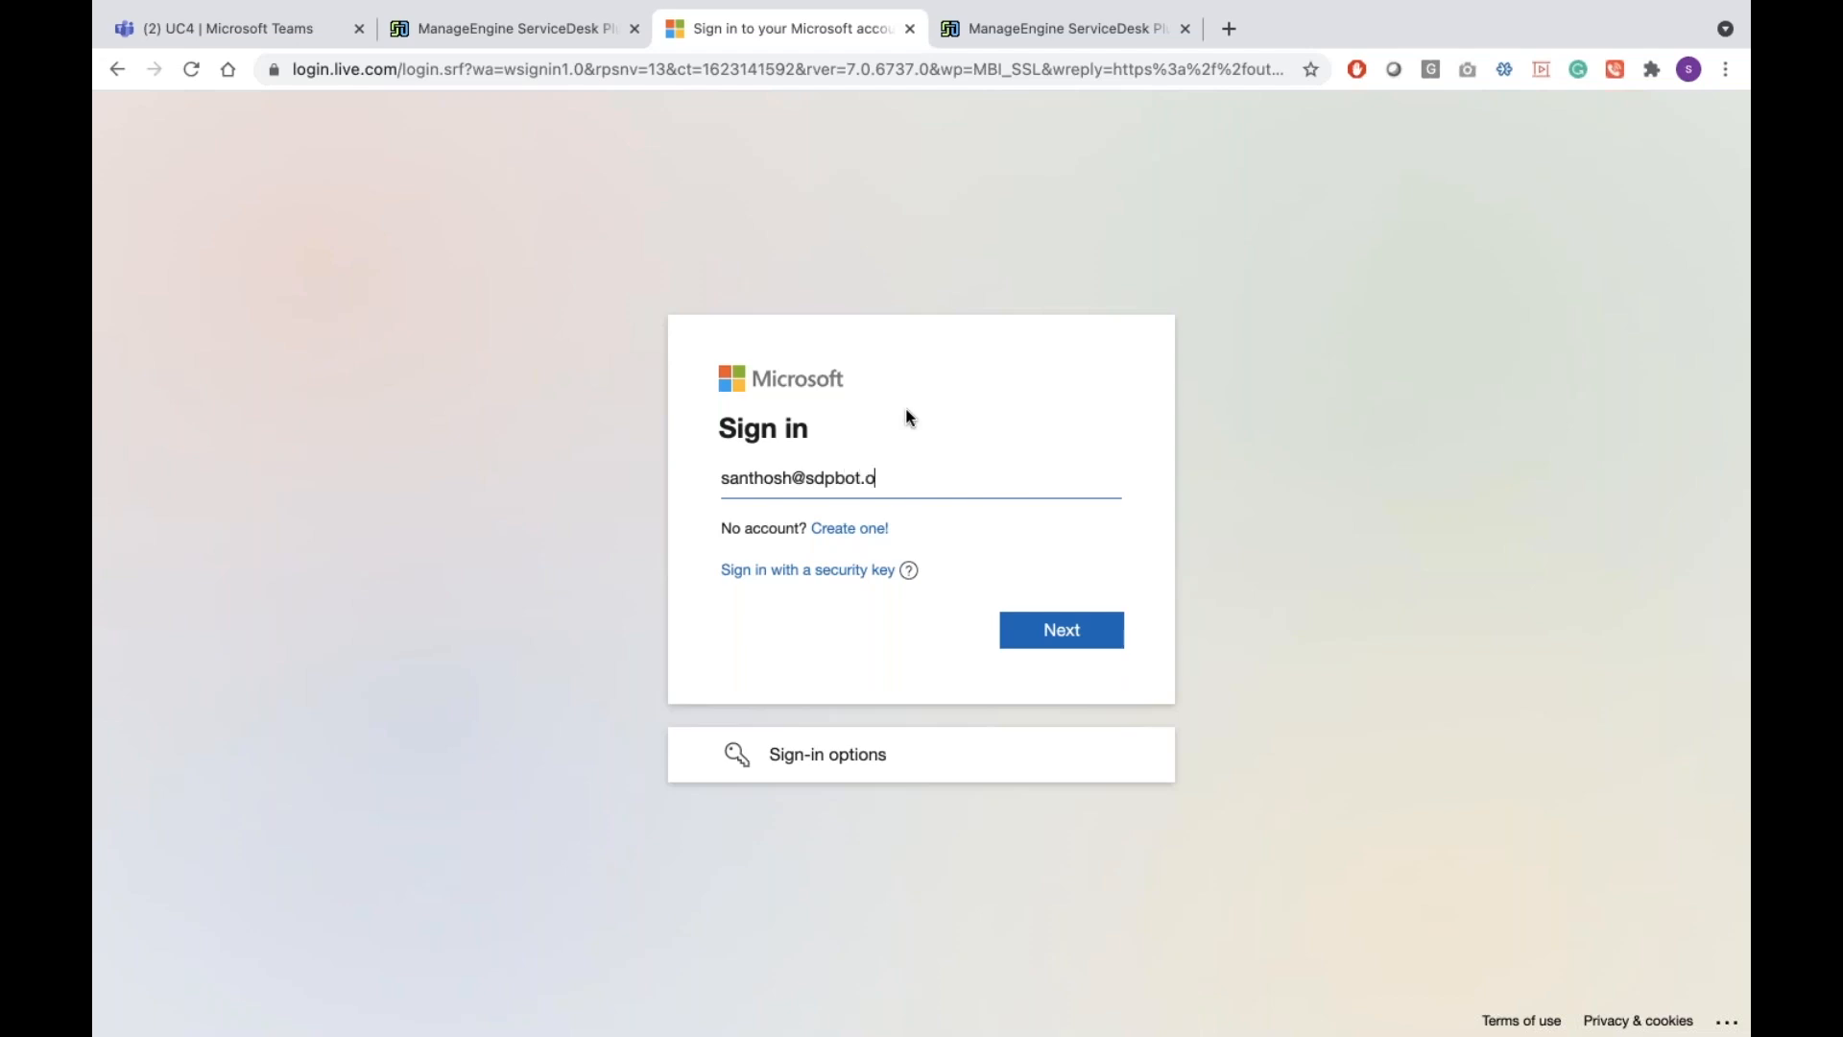
# Sign in with the other work account's e-mail address, continuing through the prompts
pyautogui.press('Return')
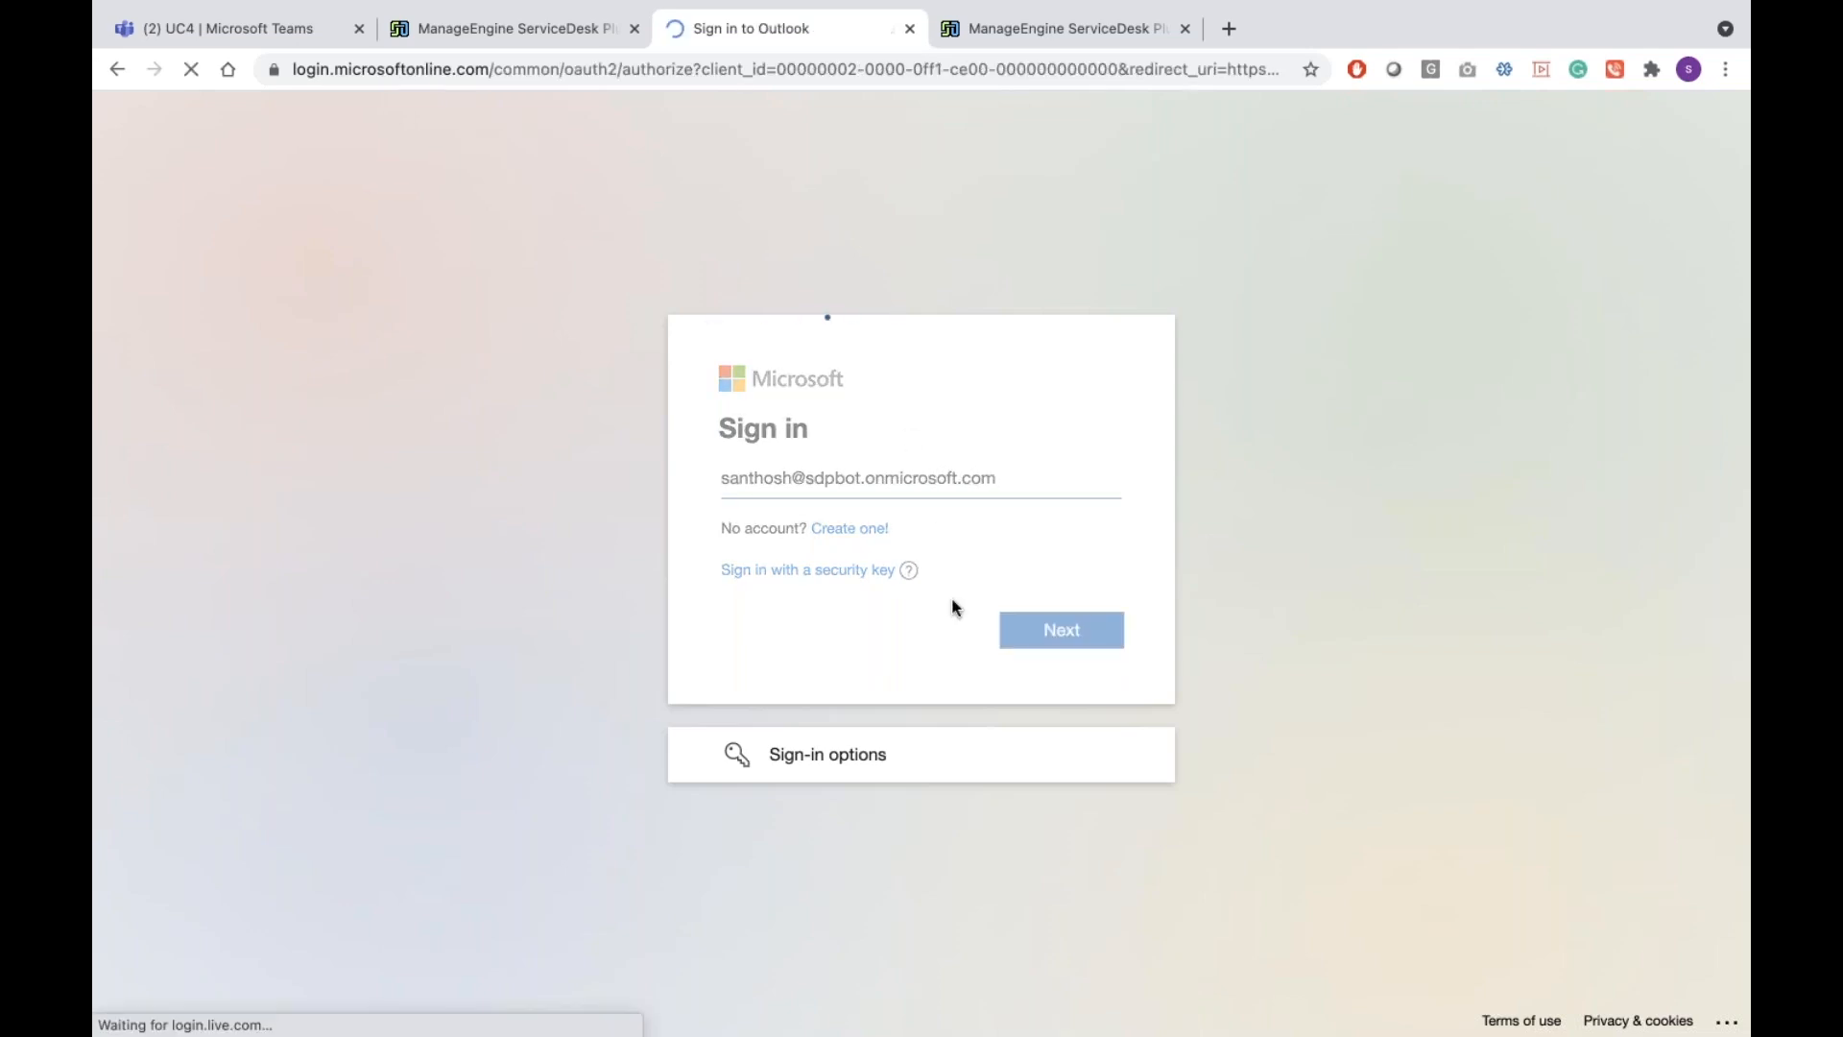
pyautogui.press('Return')
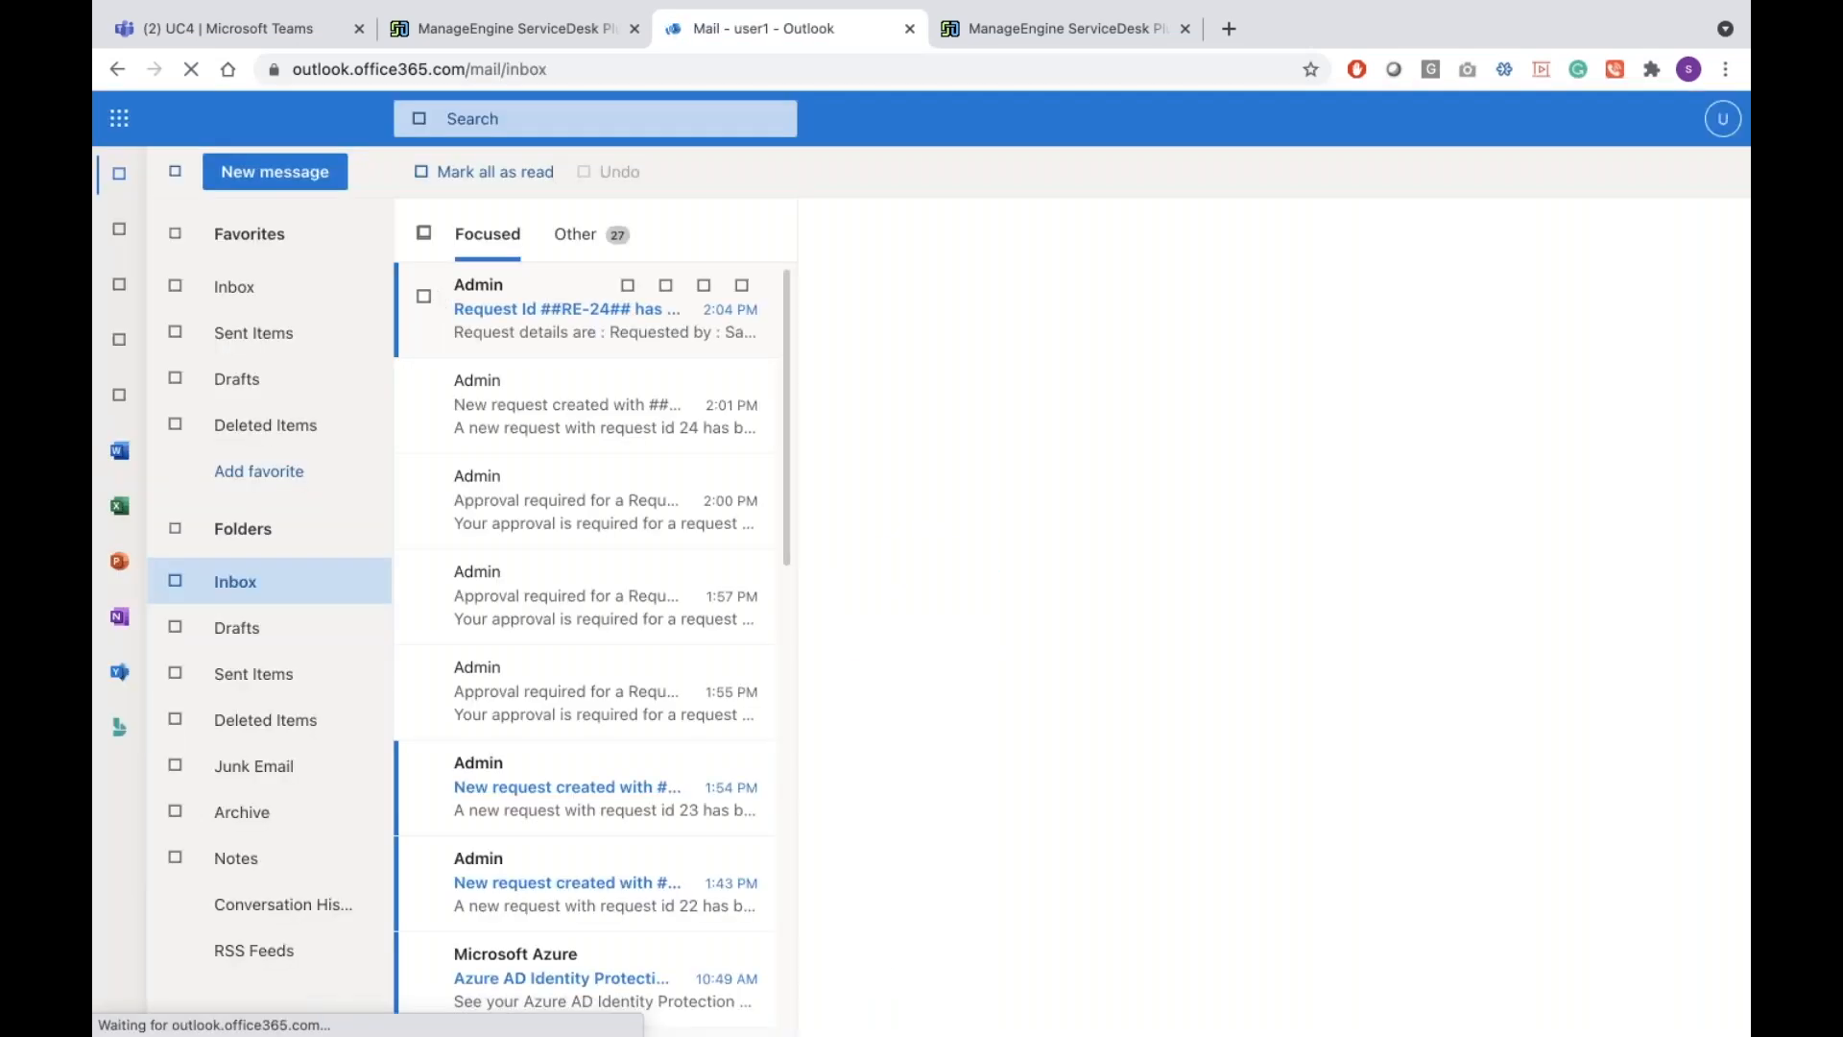
# Confirm the leave in the ServiceDesk scheduler, then start an Outlook event on Jun 8
pyautogui.click(118, 235)
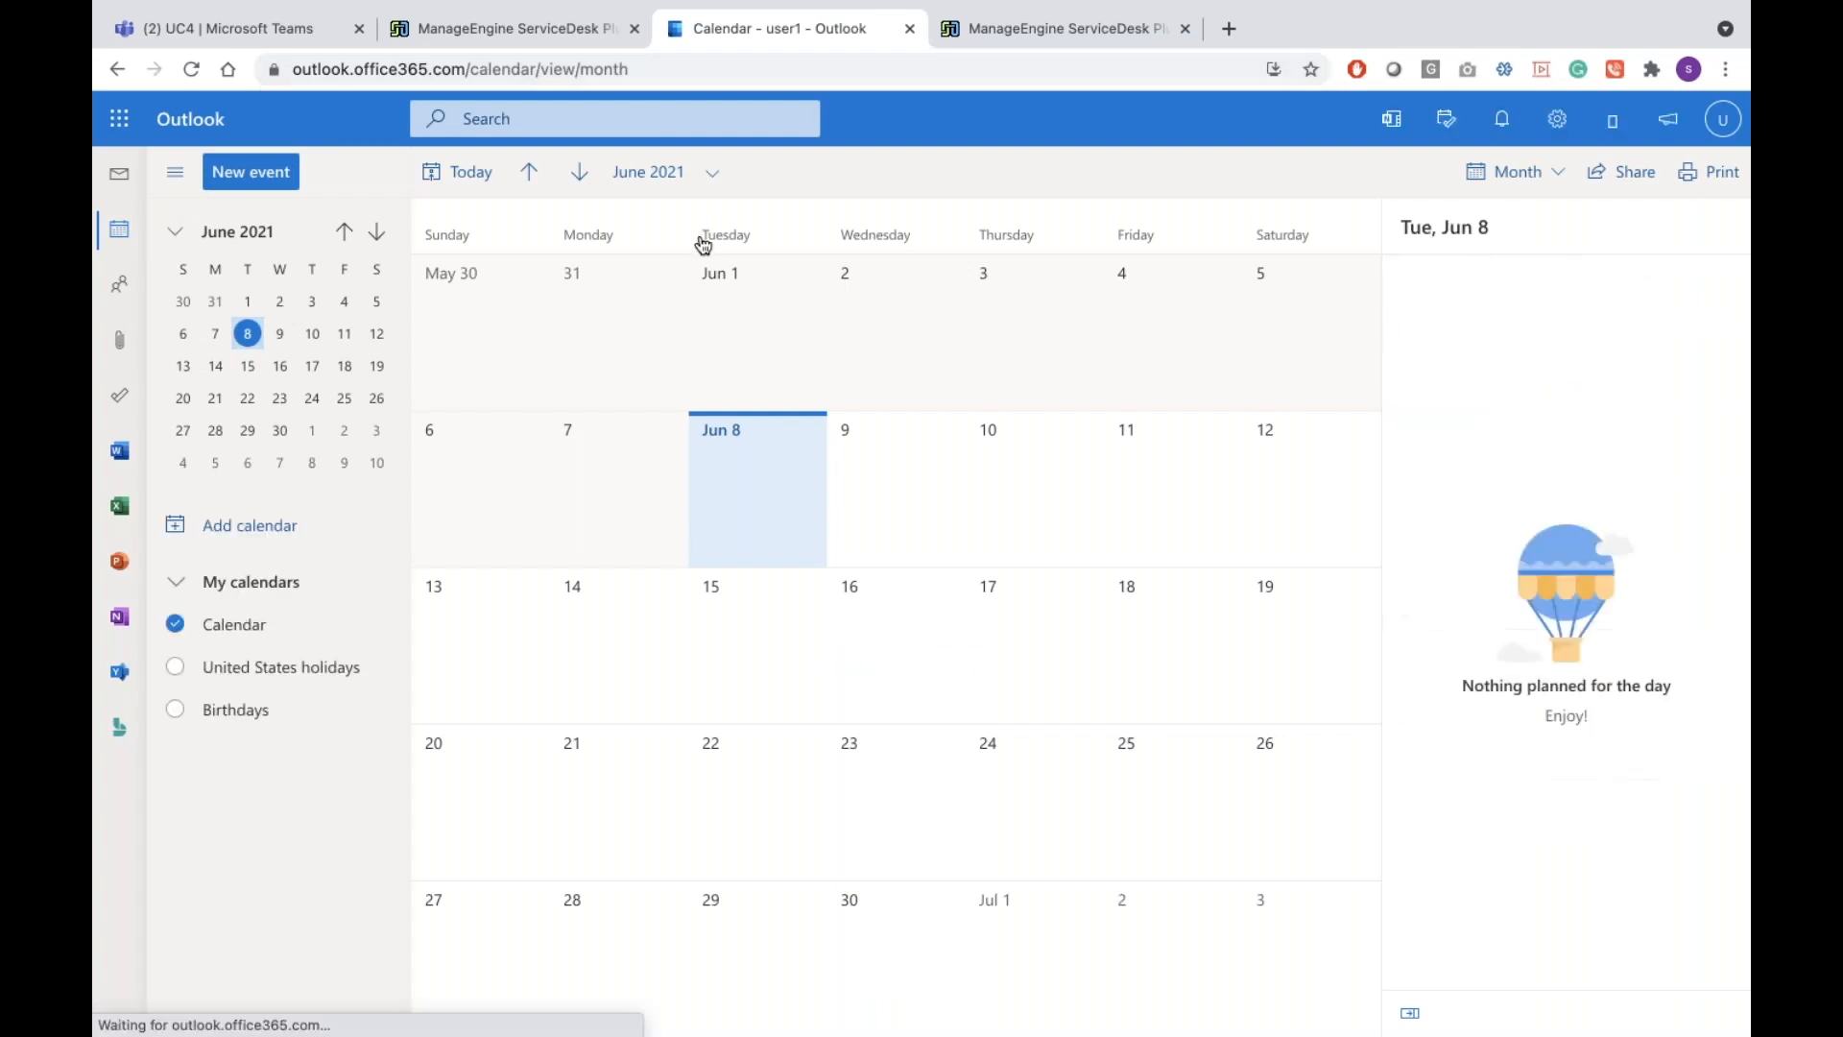
pyautogui.click(498, 40)
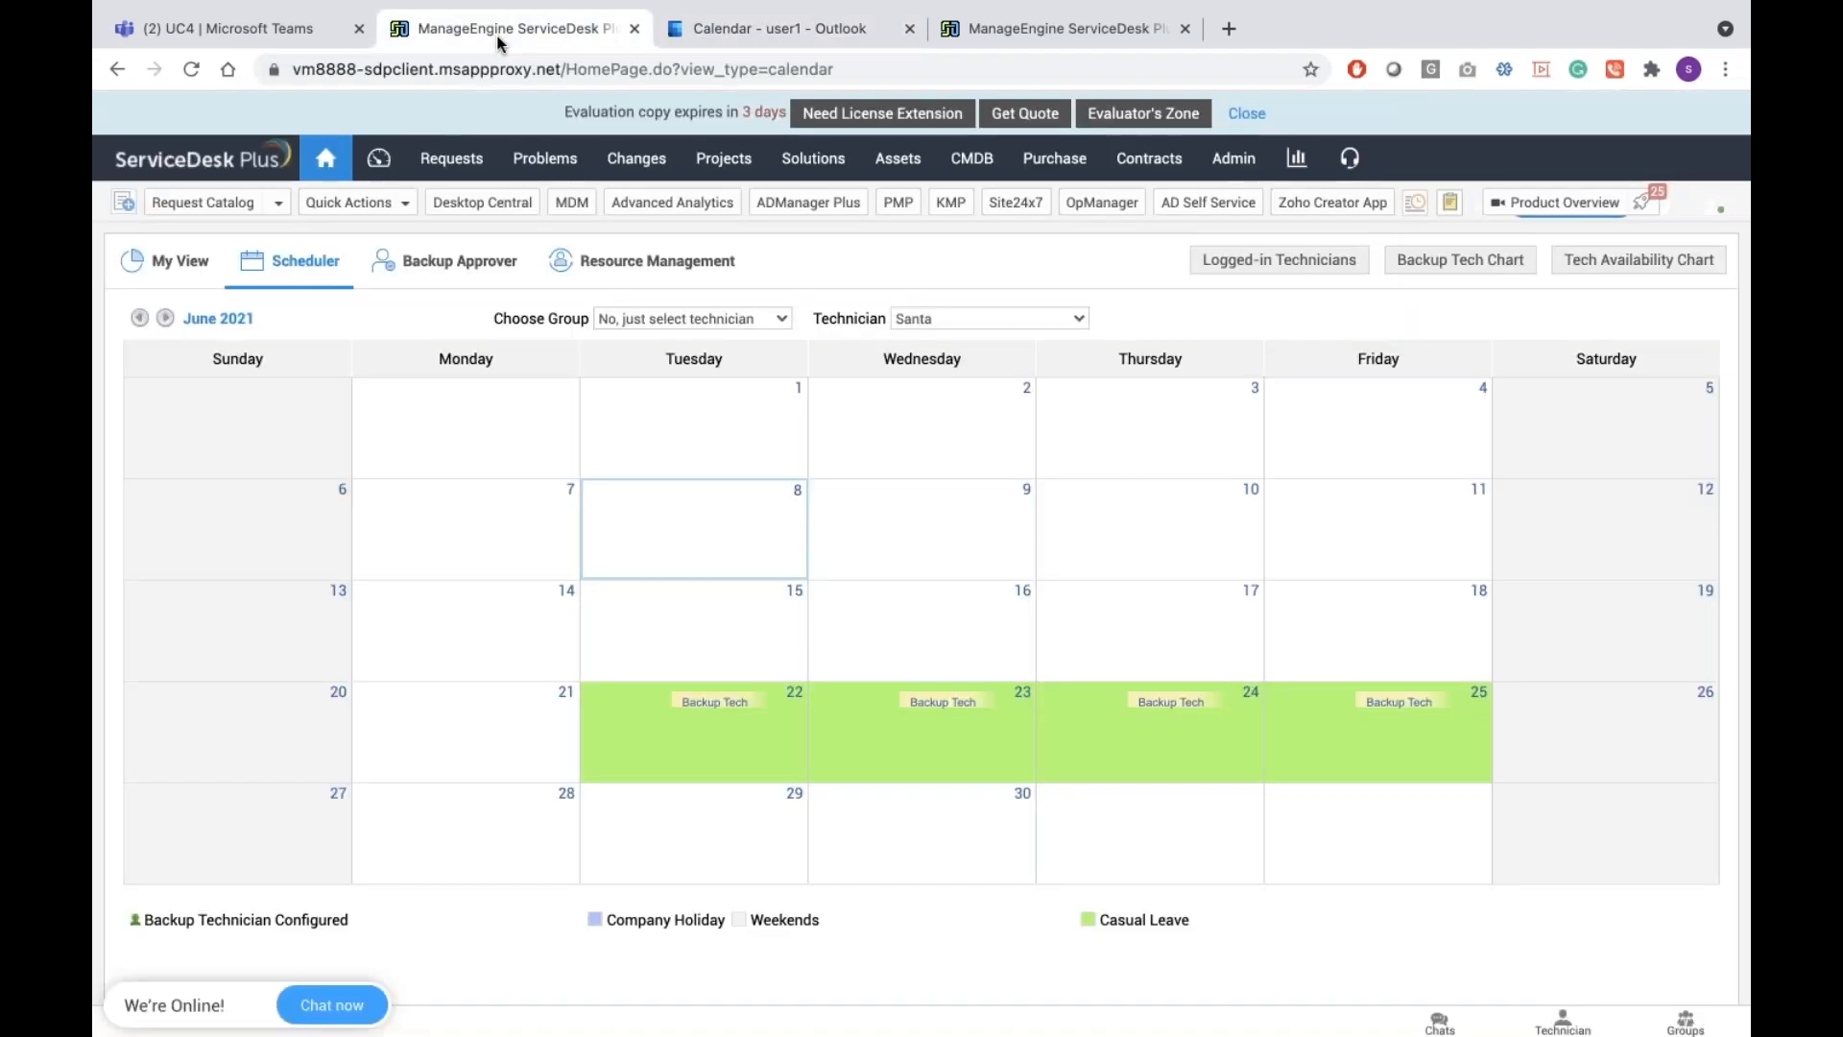
pyautogui.click(769, 36)
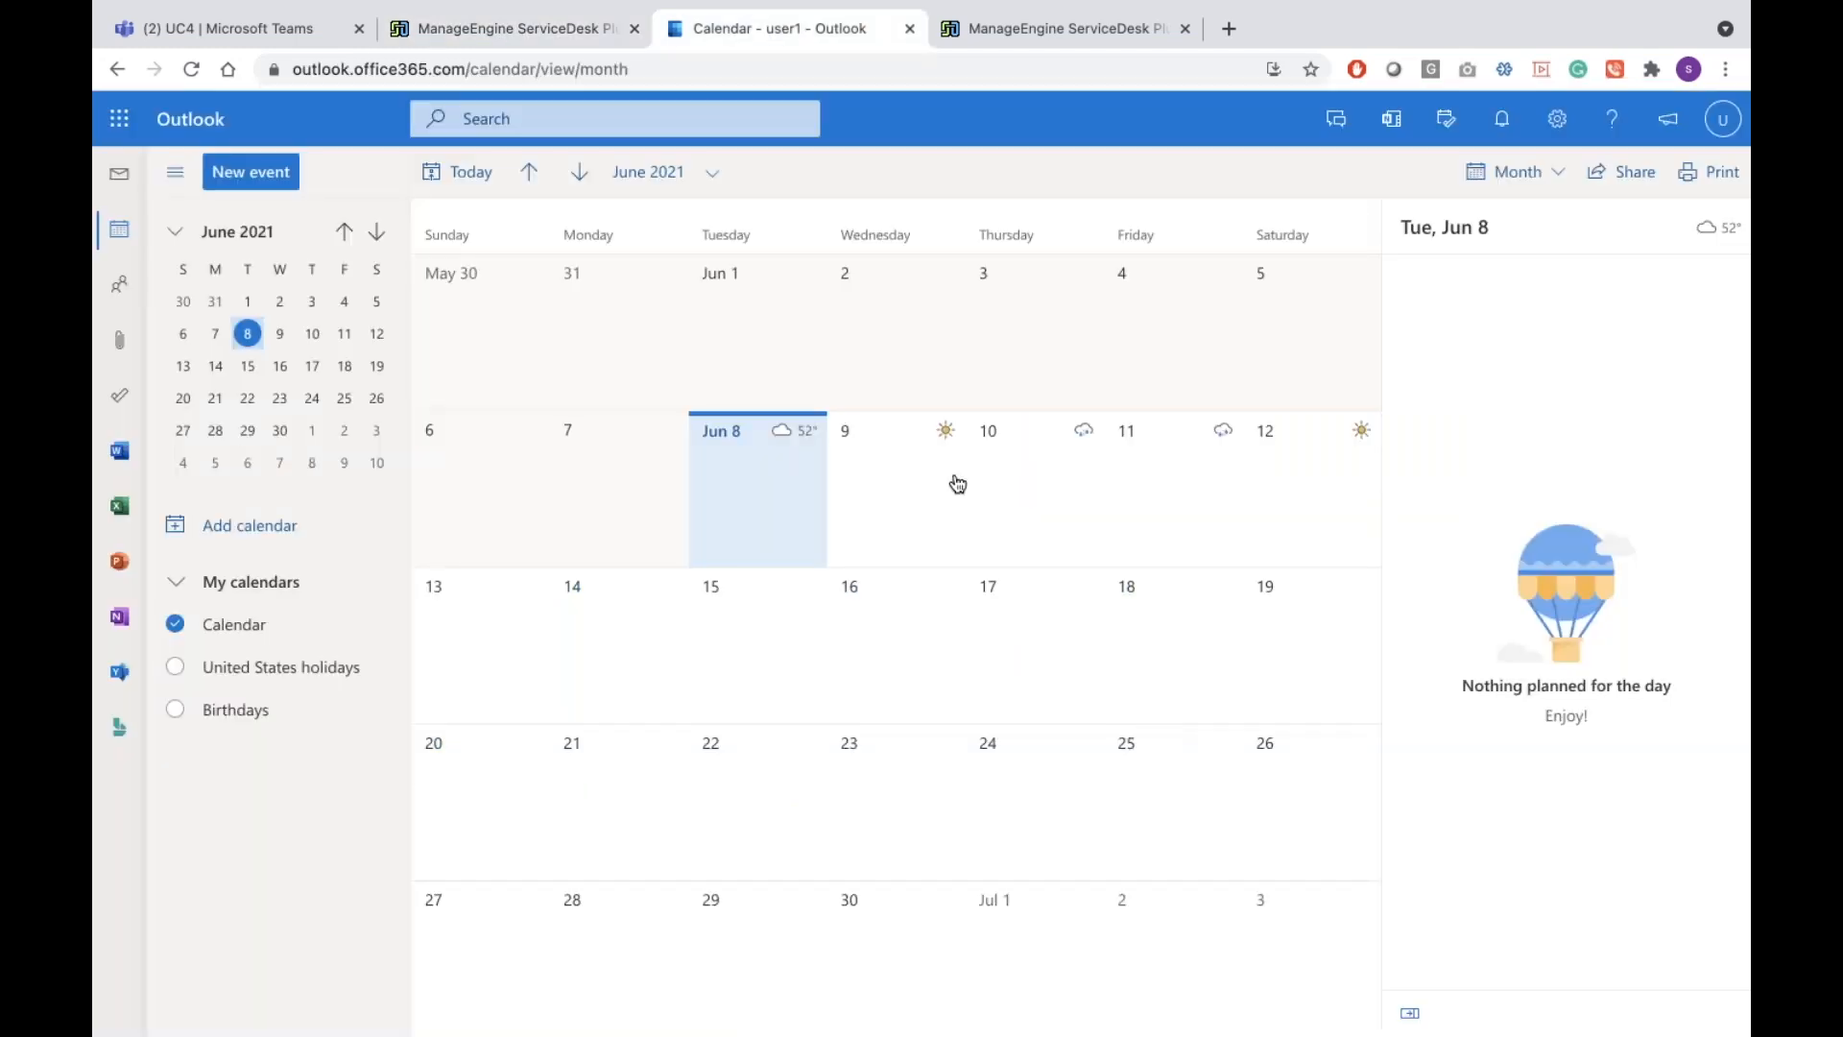
pyautogui.click(755, 437)
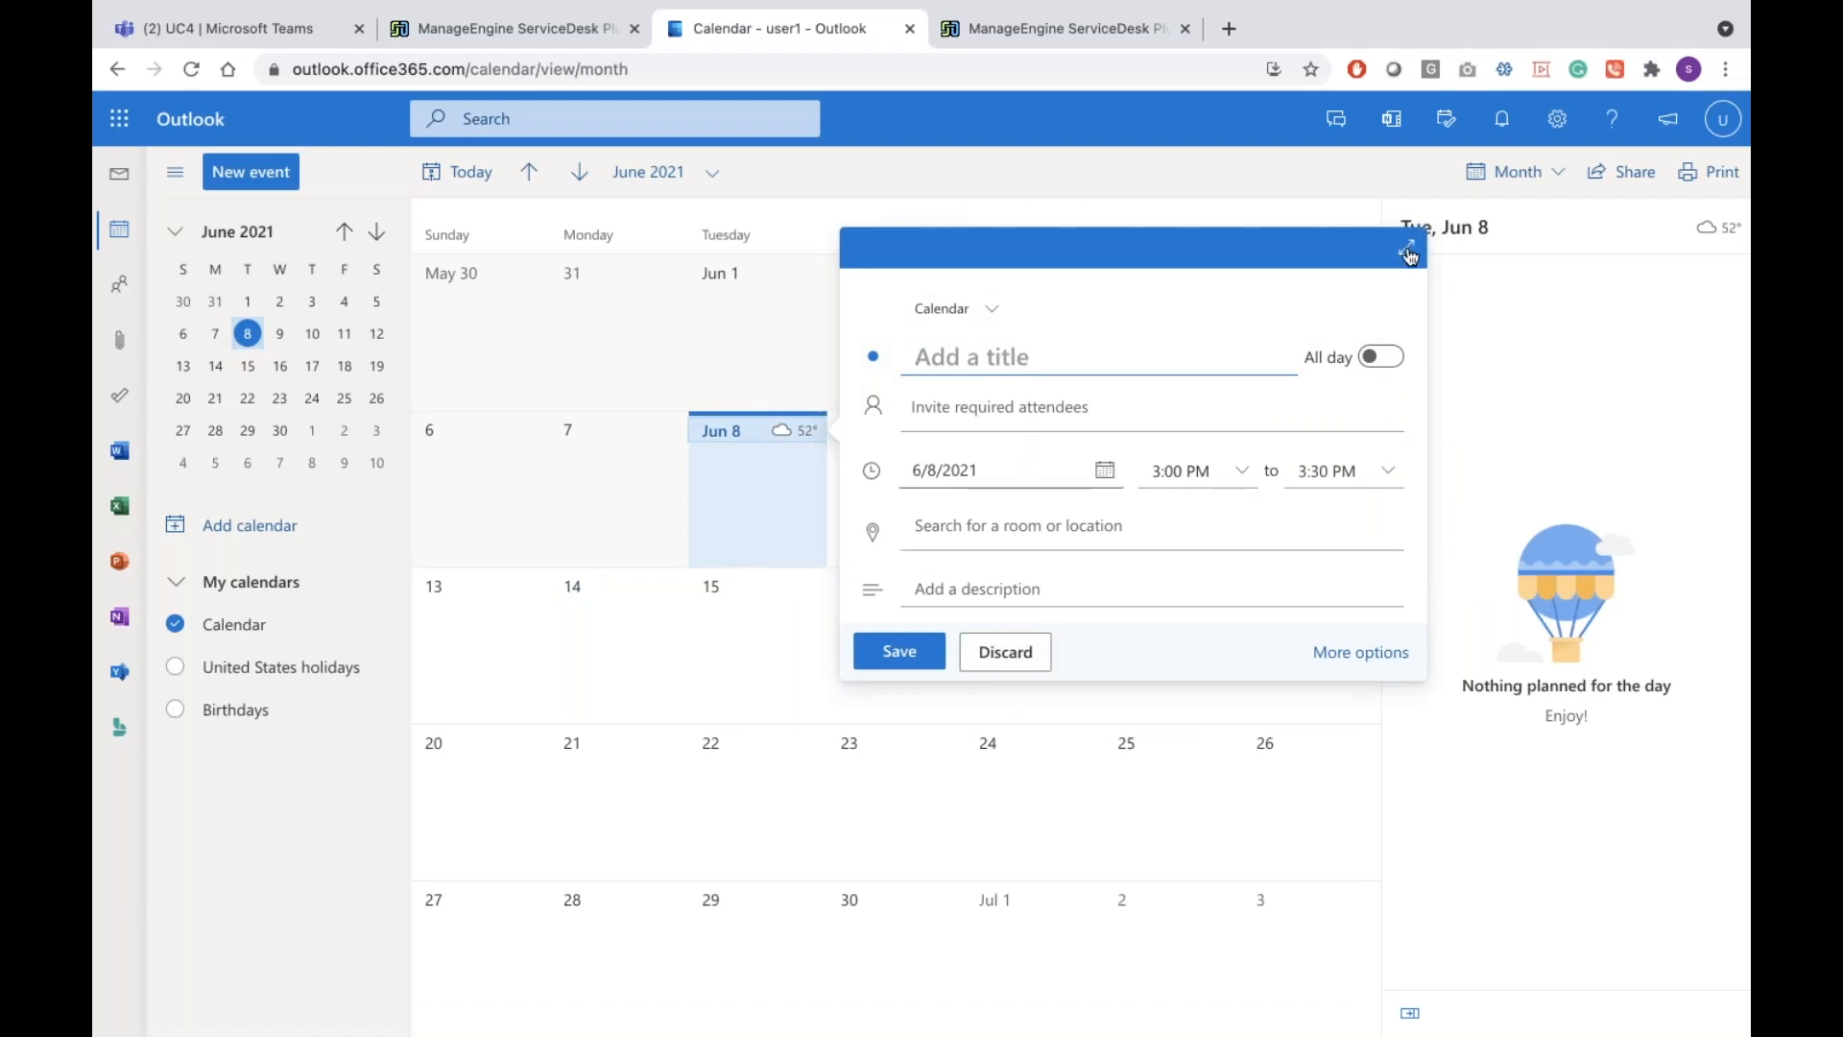
# Discard the quick draft and open the full event form with Show as set to Away
pyautogui.click(1380, 358)
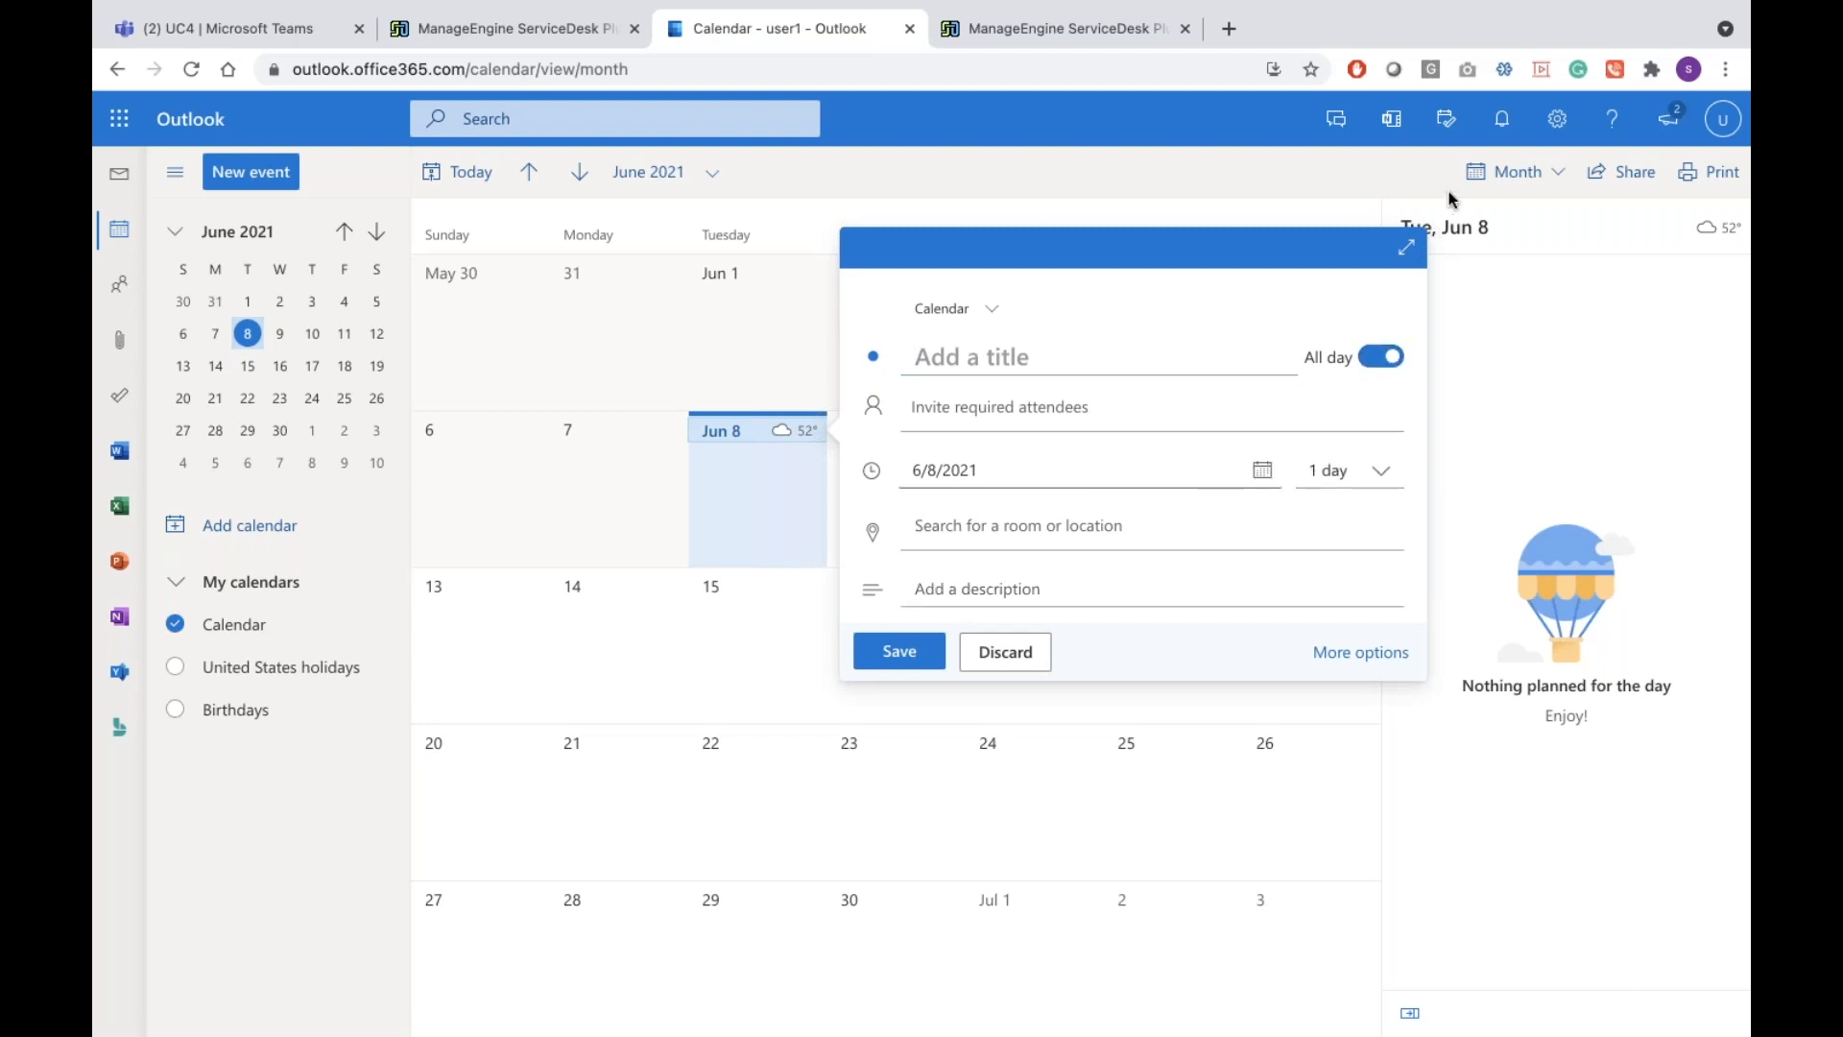
pyautogui.click(915, 212)
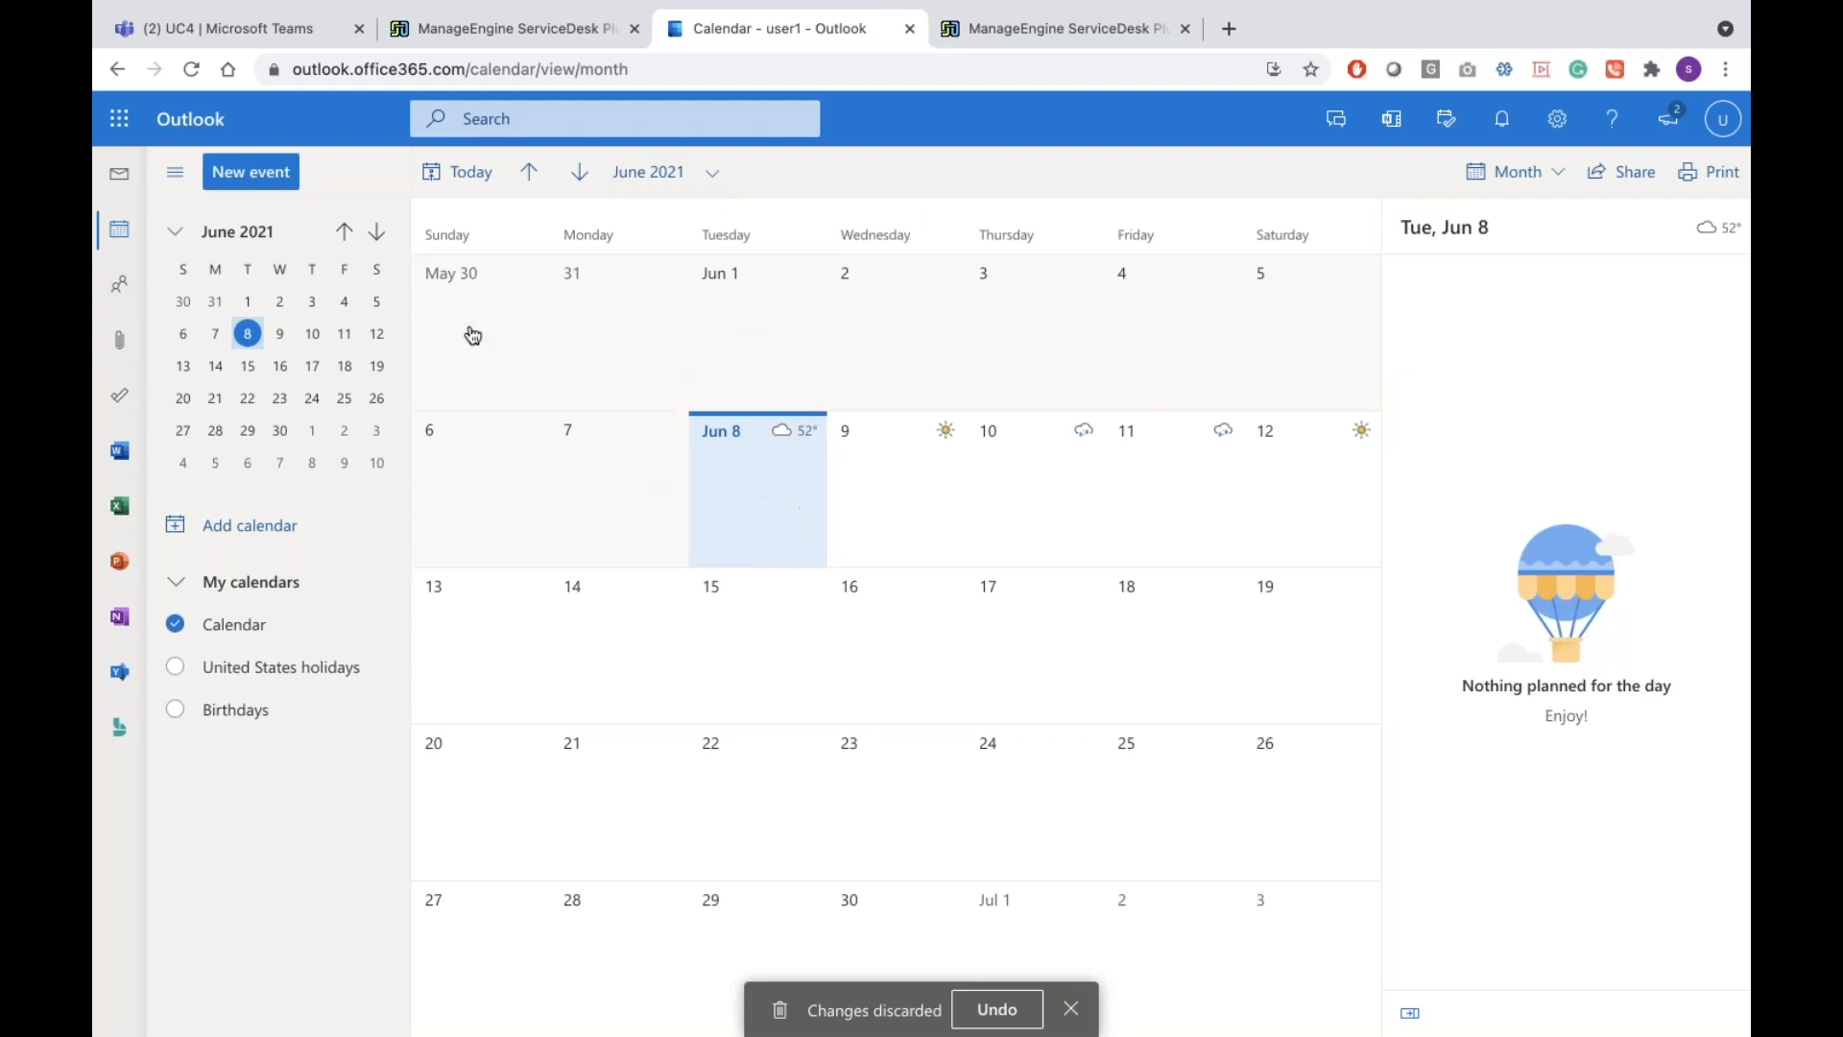
pyautogui.click(257, 161)
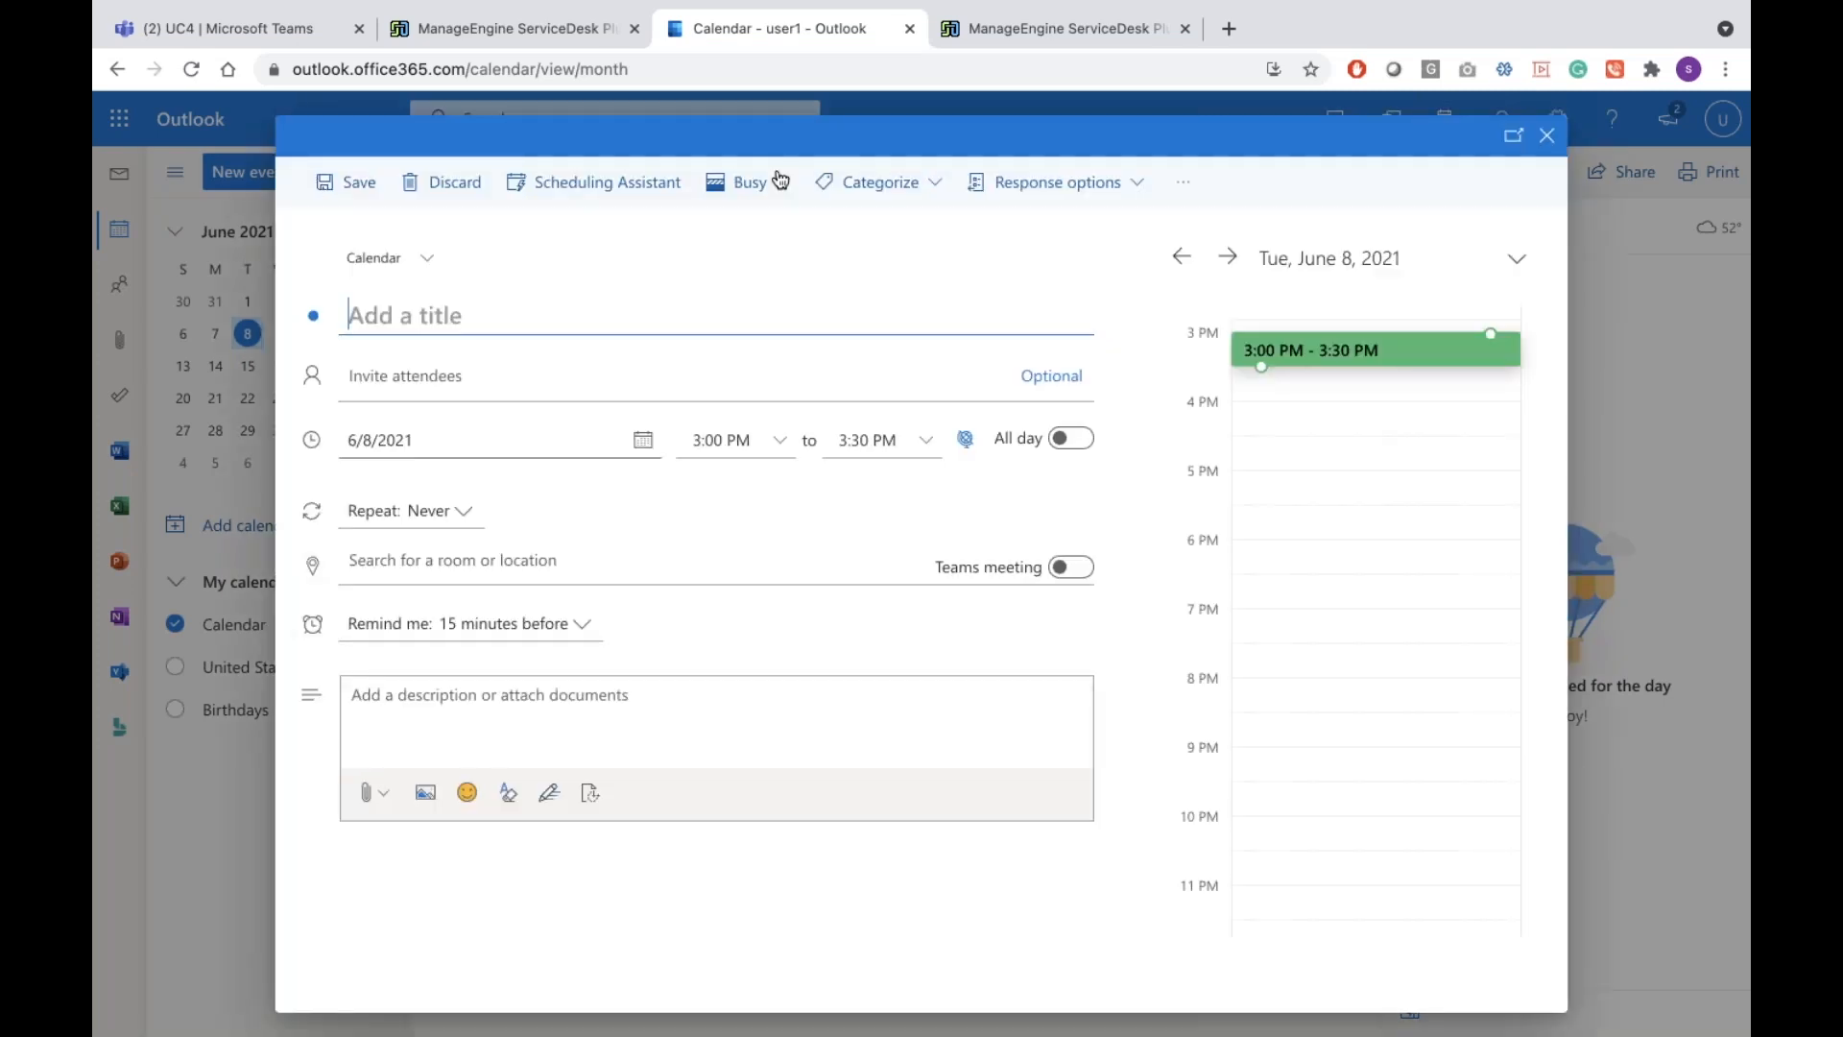
pyautogui.click(780, 181)
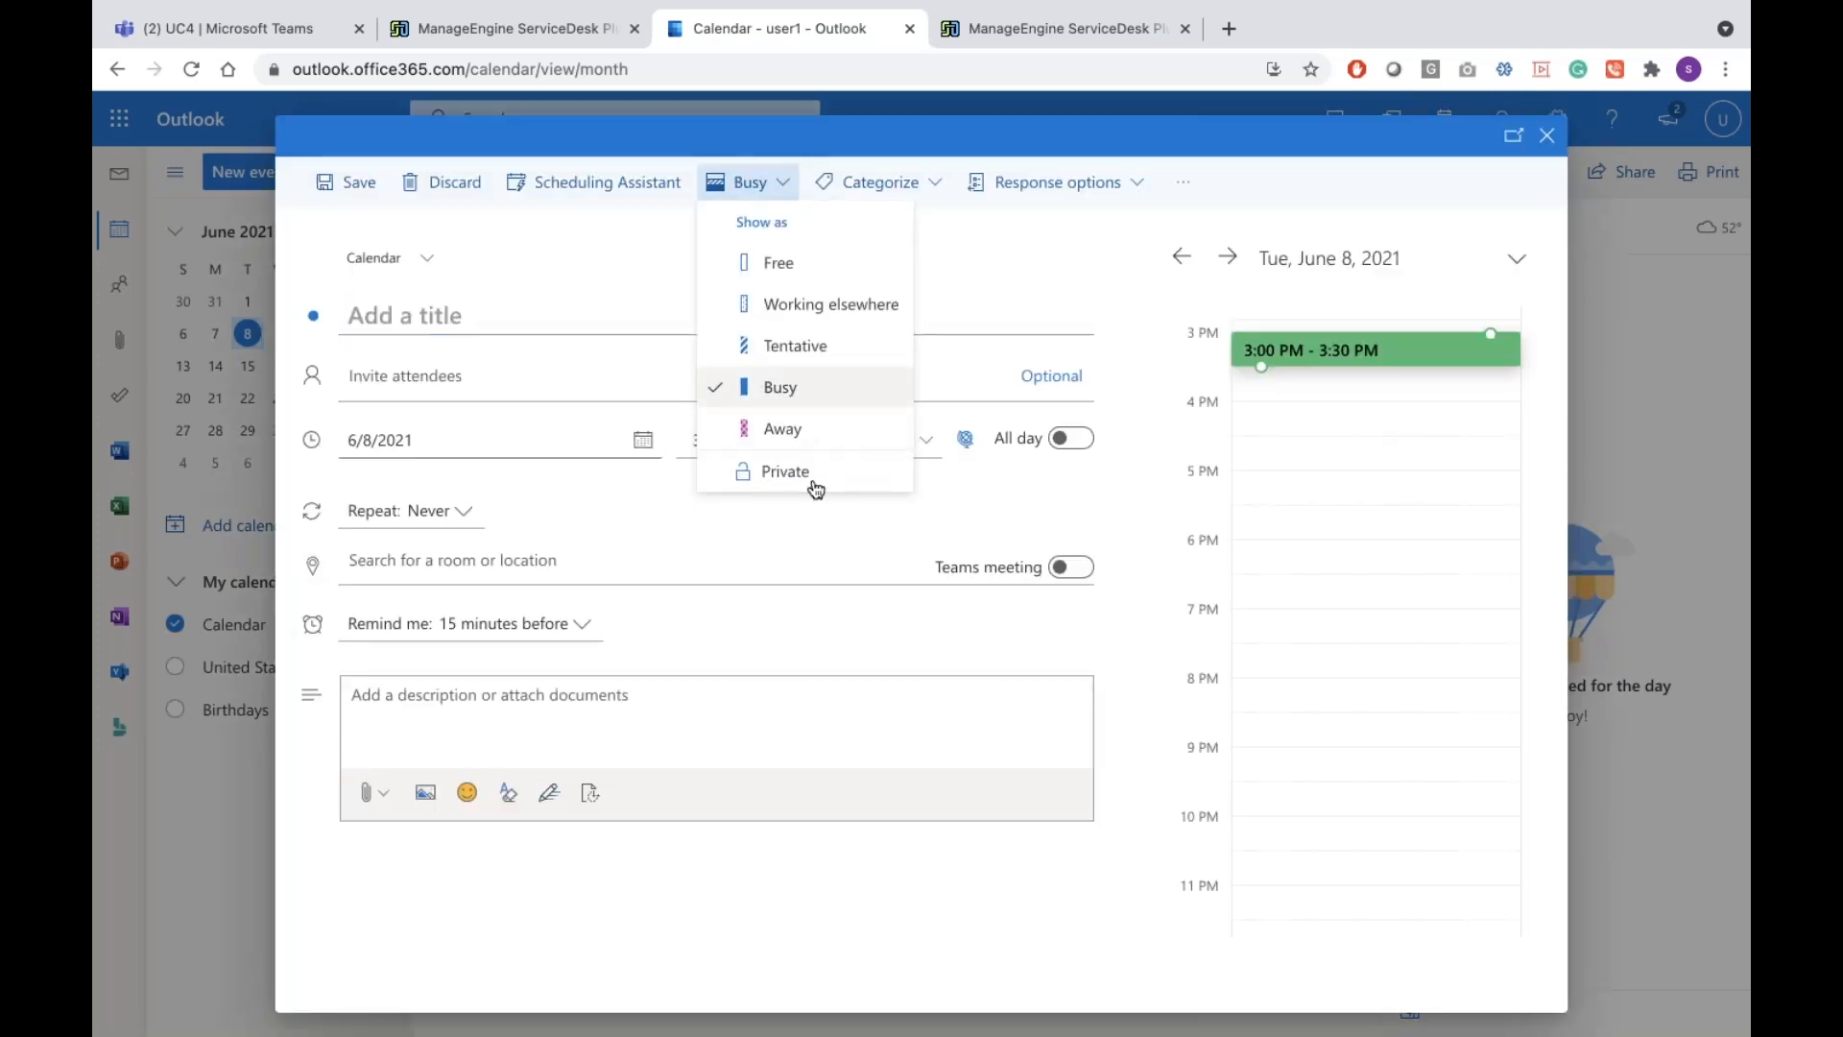
pyautogui.click(815, 428)
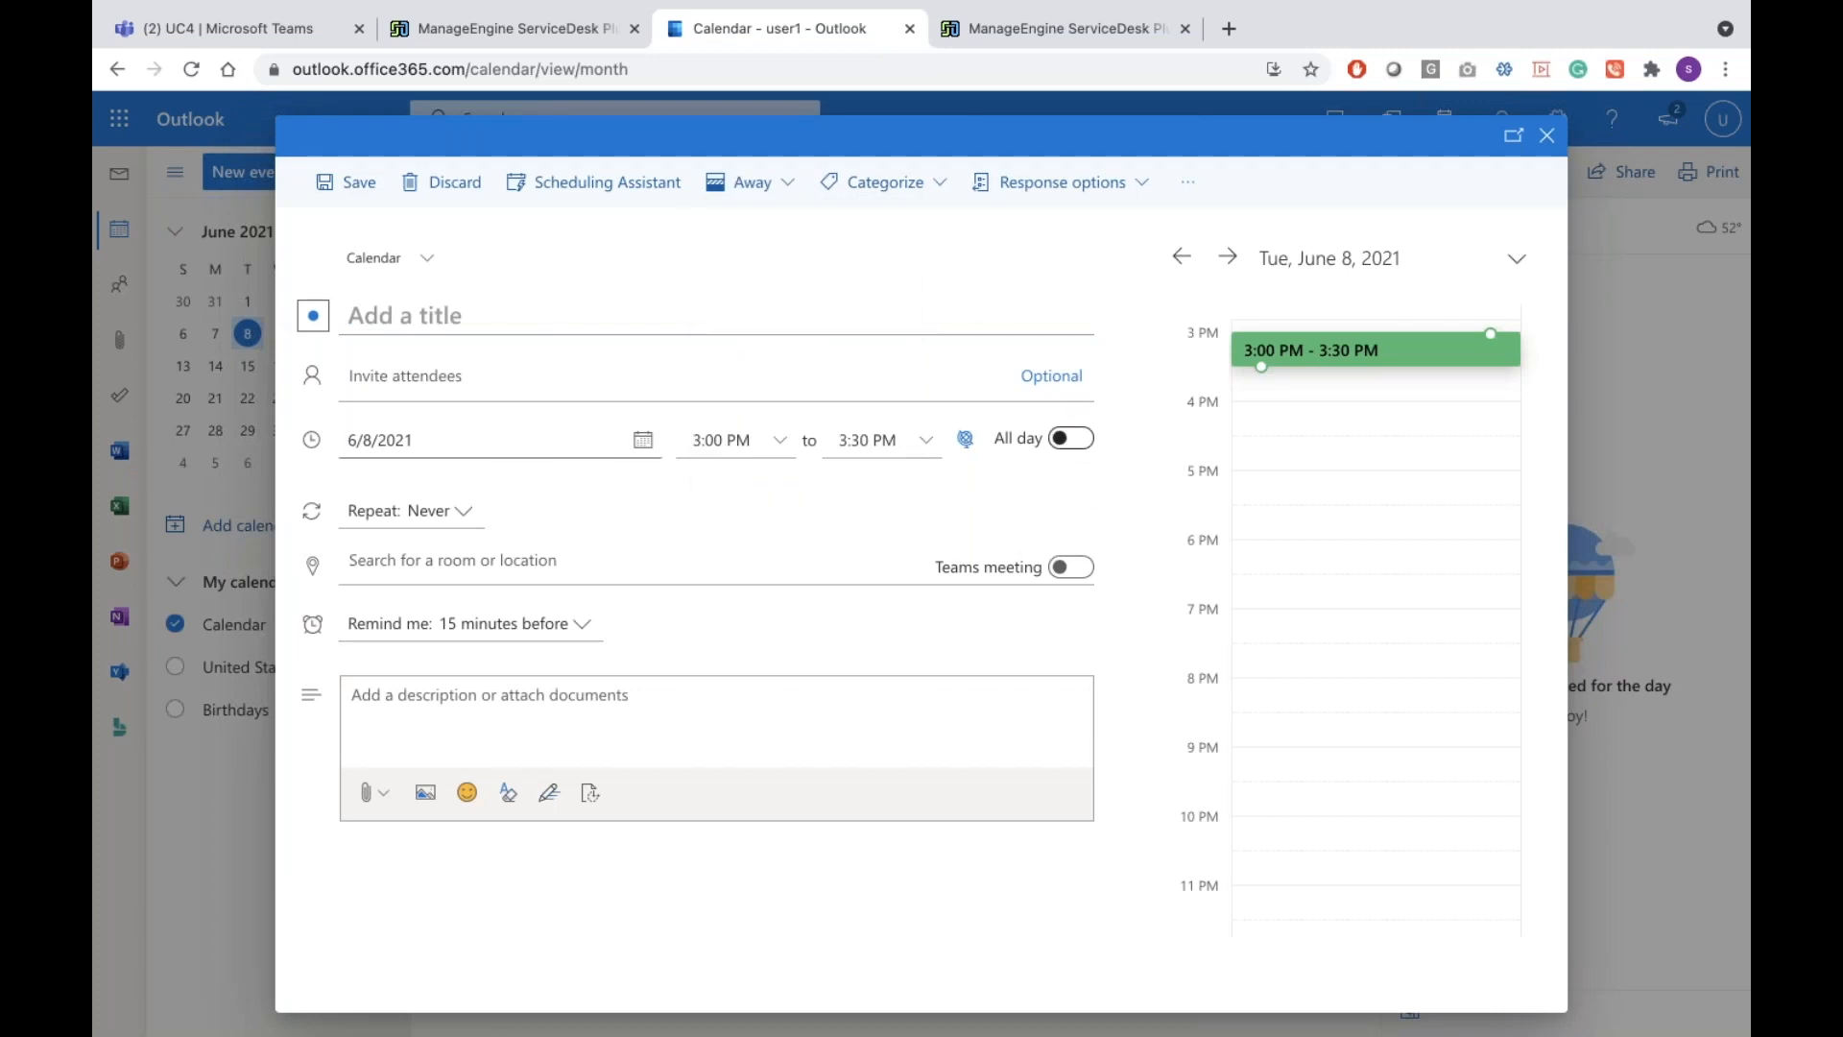
# Make it an all-day 'Team meeting' event on June 9, 2021 and save it
pyautogui.click(1065, 438)
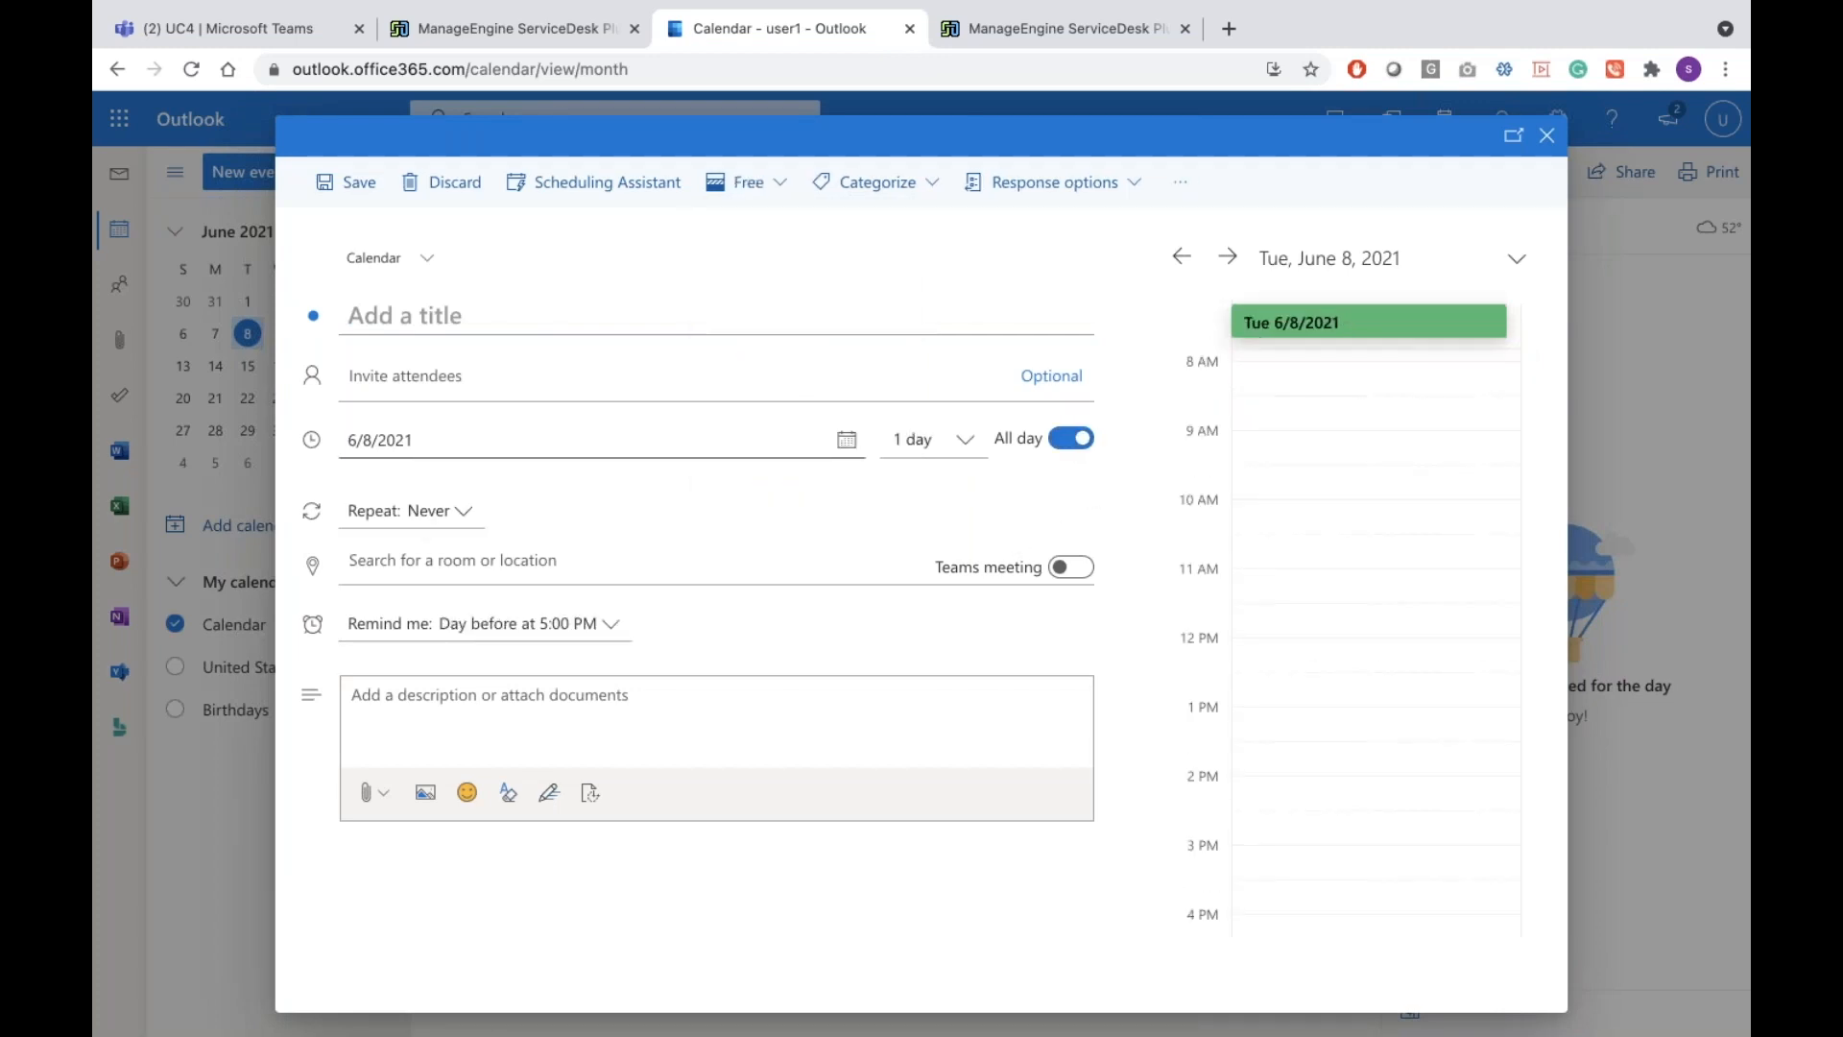
pyautogui.click(464, 438)
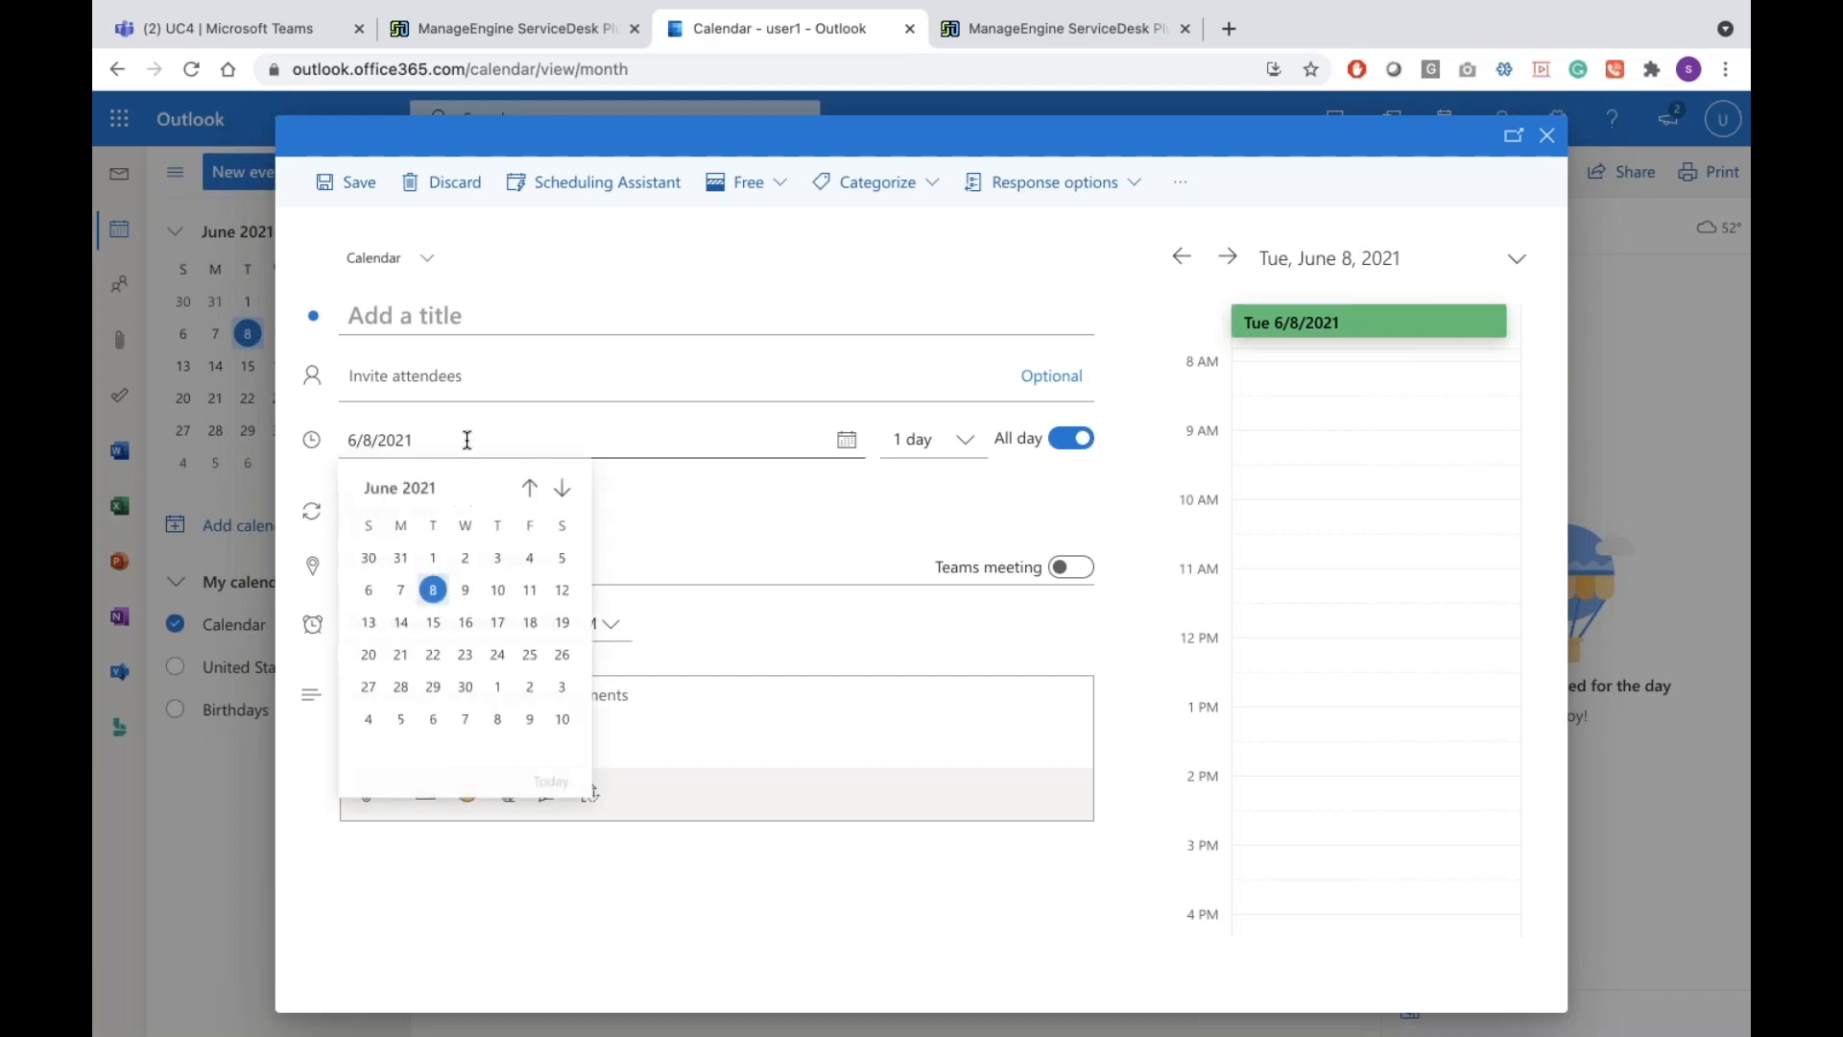
pyautogui.click(459, 601)
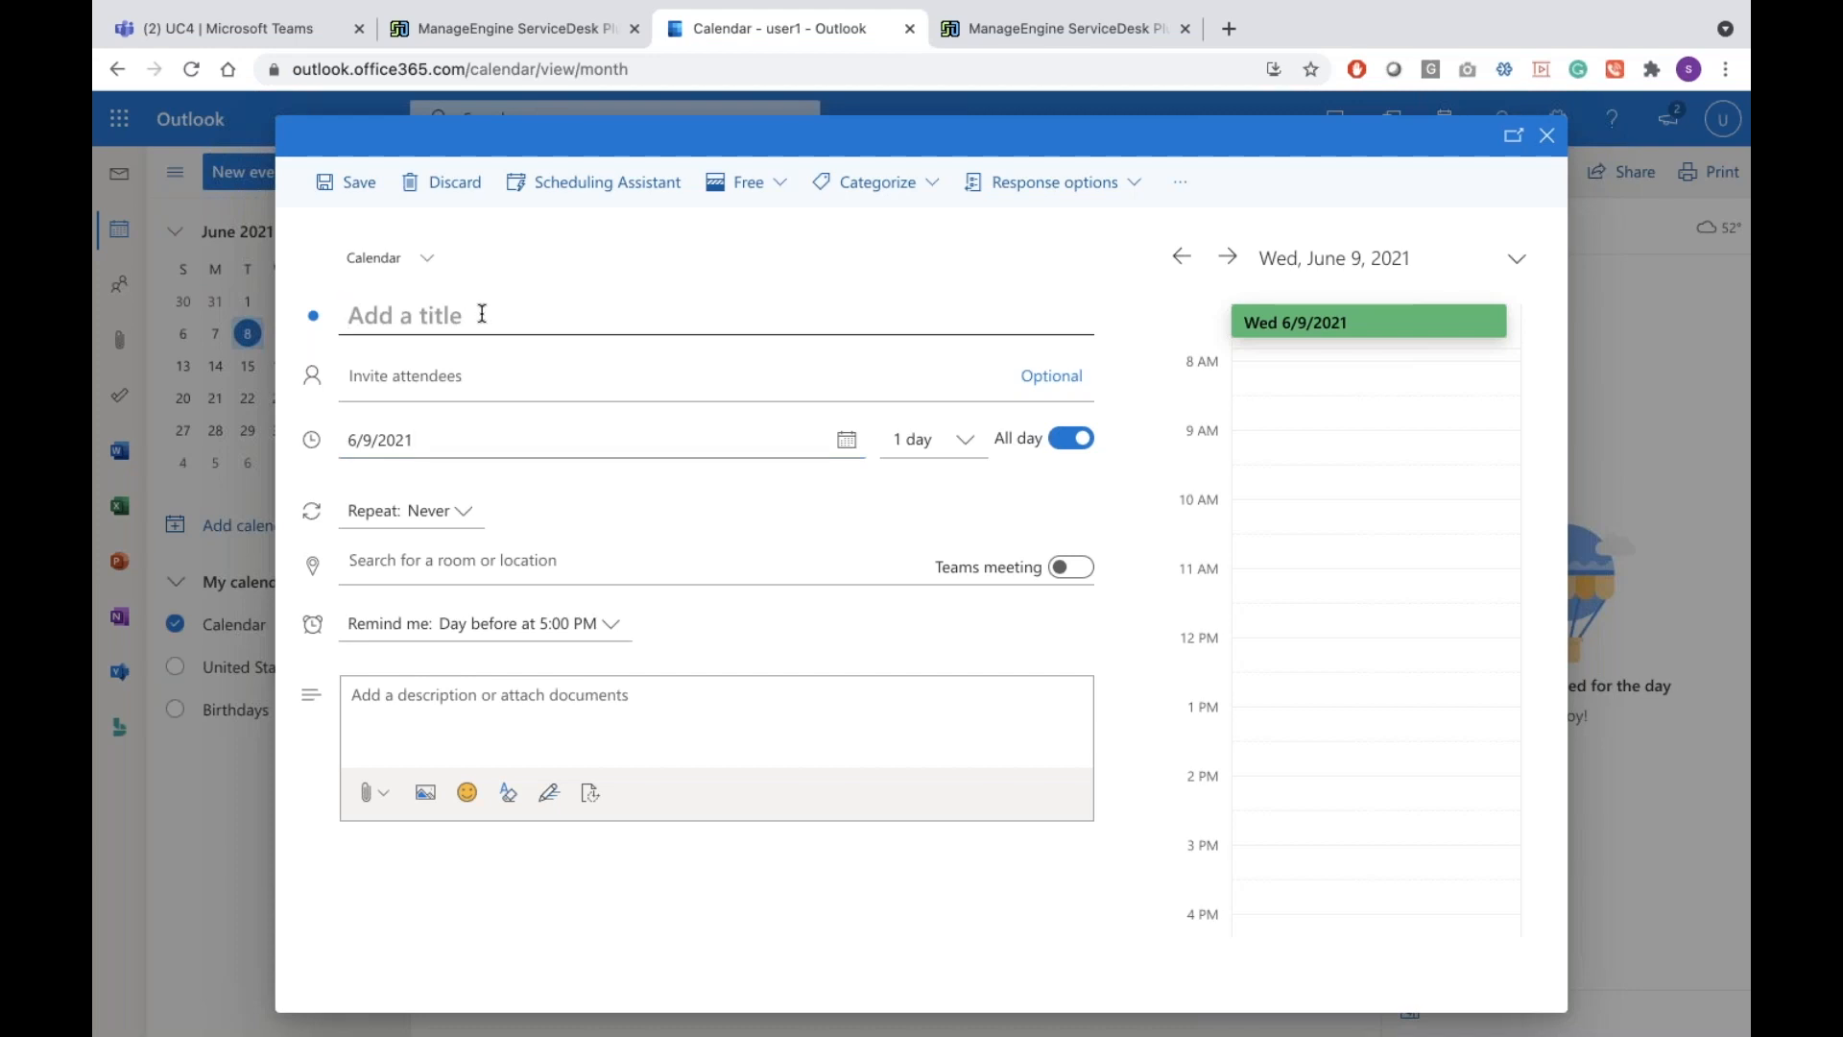
pyautogui.write('Tea')
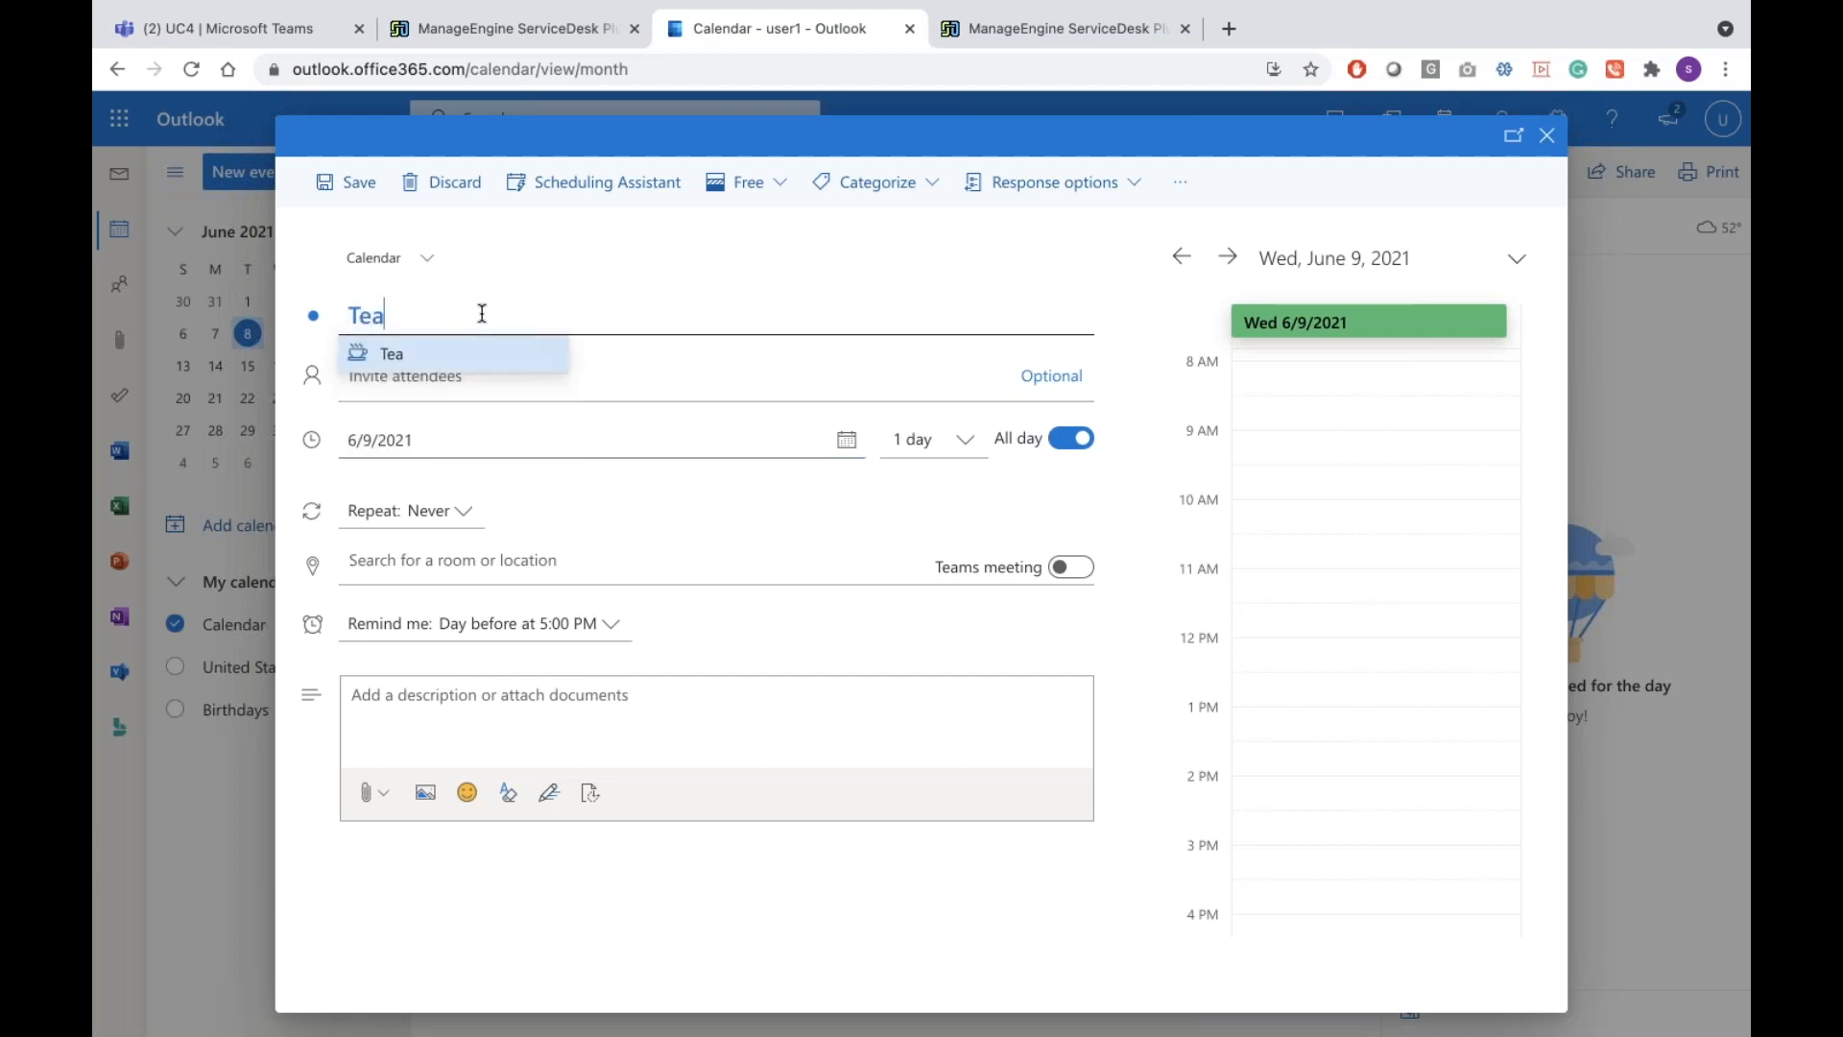
pyautogui.write('m meeting')
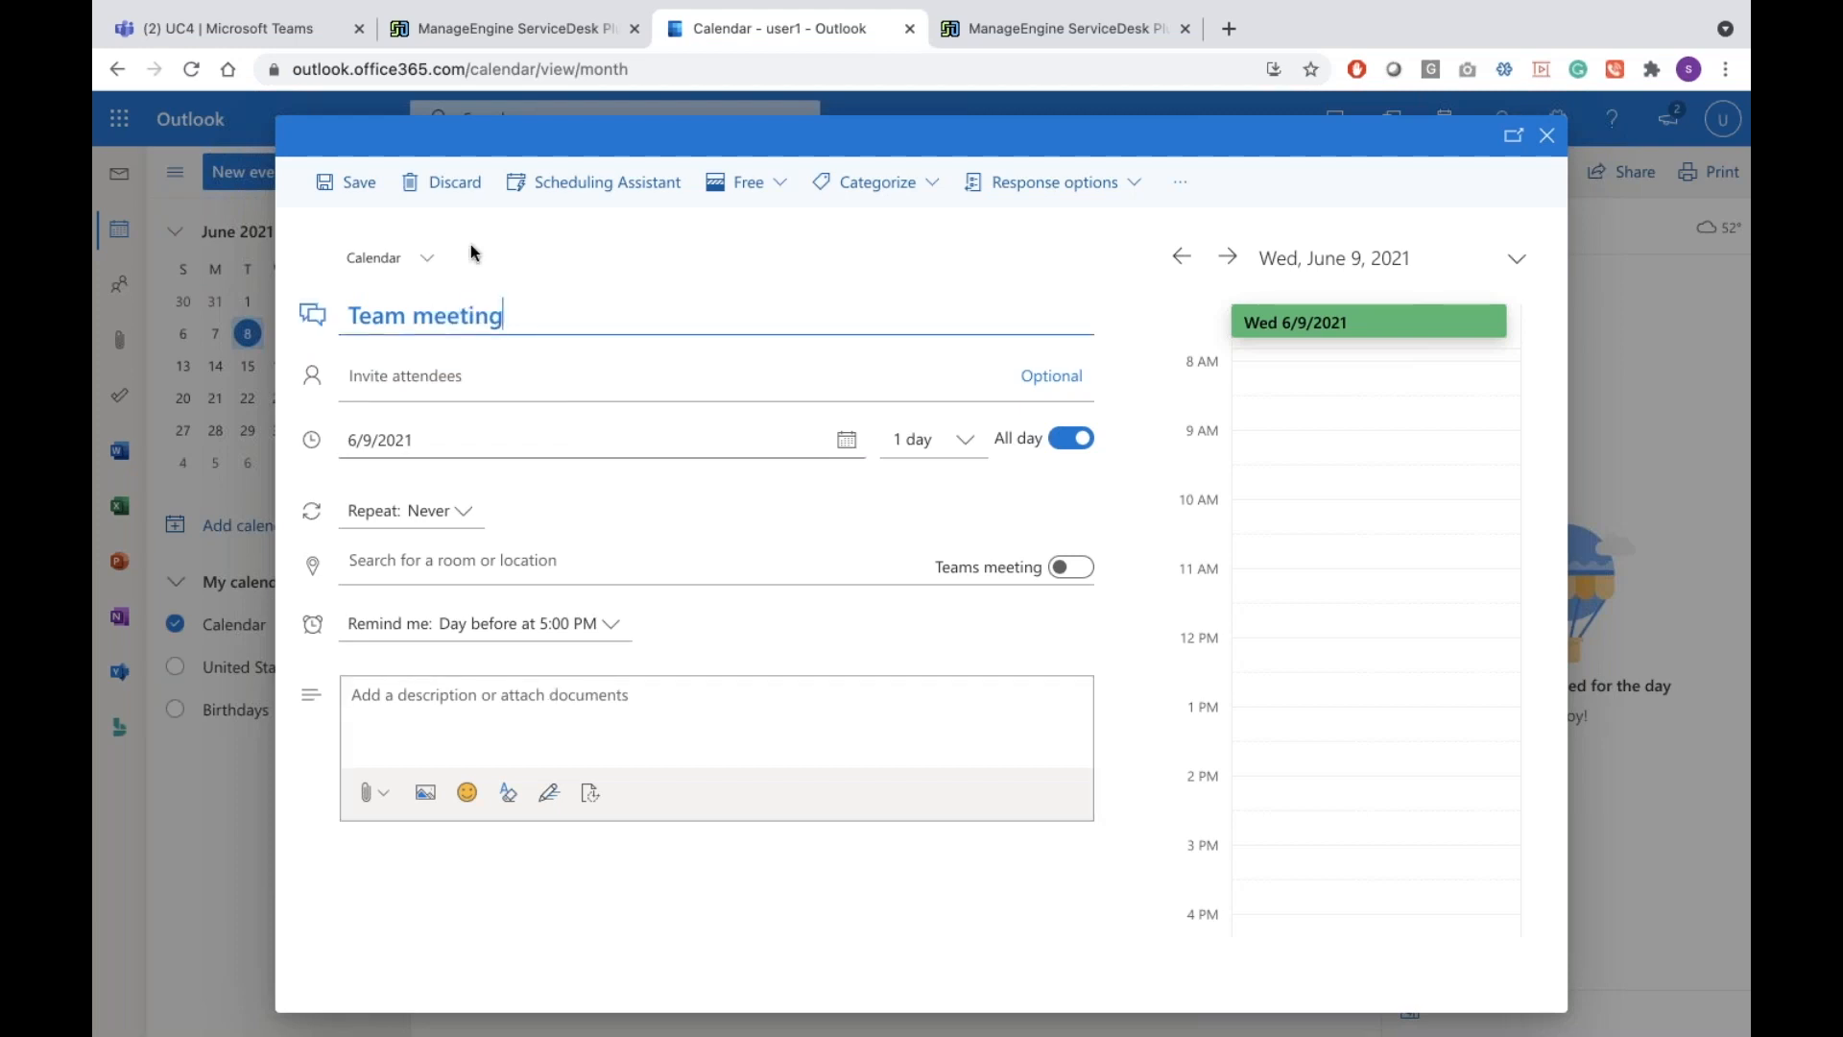
pyautogui.click(352, 192)
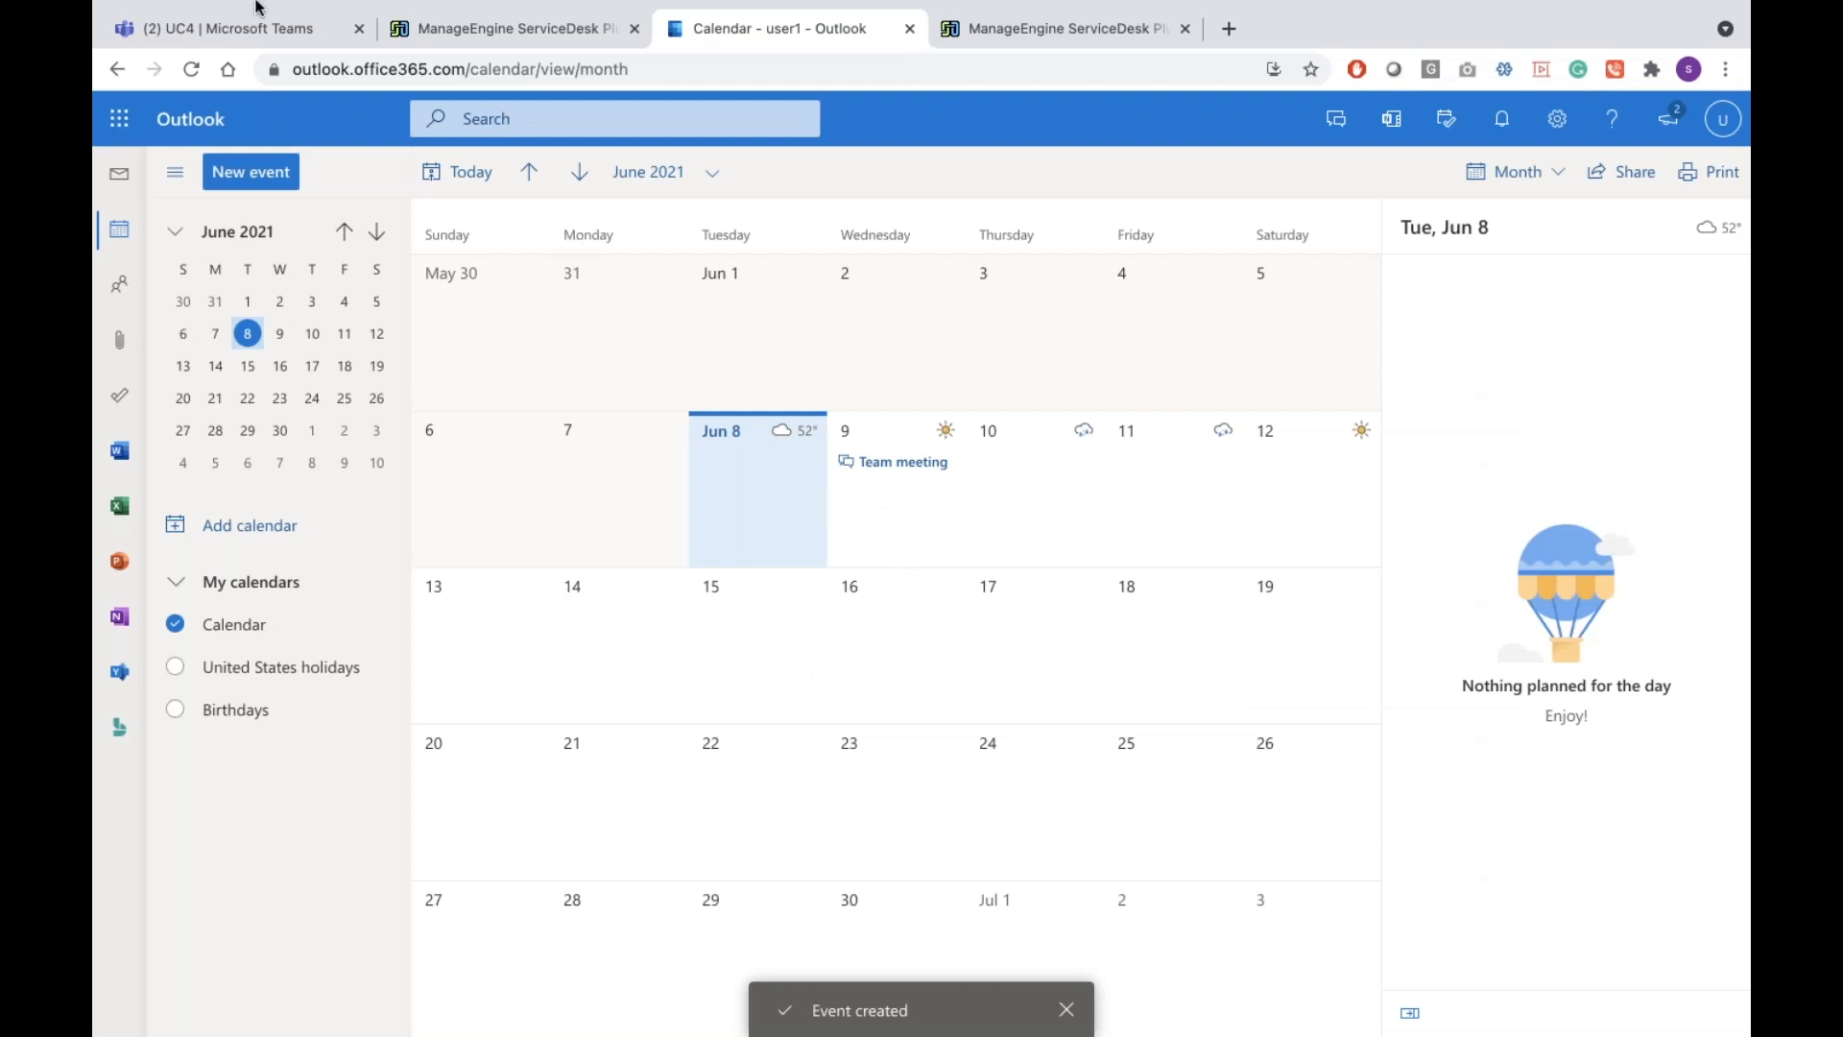
# Reload the ServiceDesk Plus scheduler and recheck its calendar and profile across windows for synced leave
pyautogui.click(453, 96)
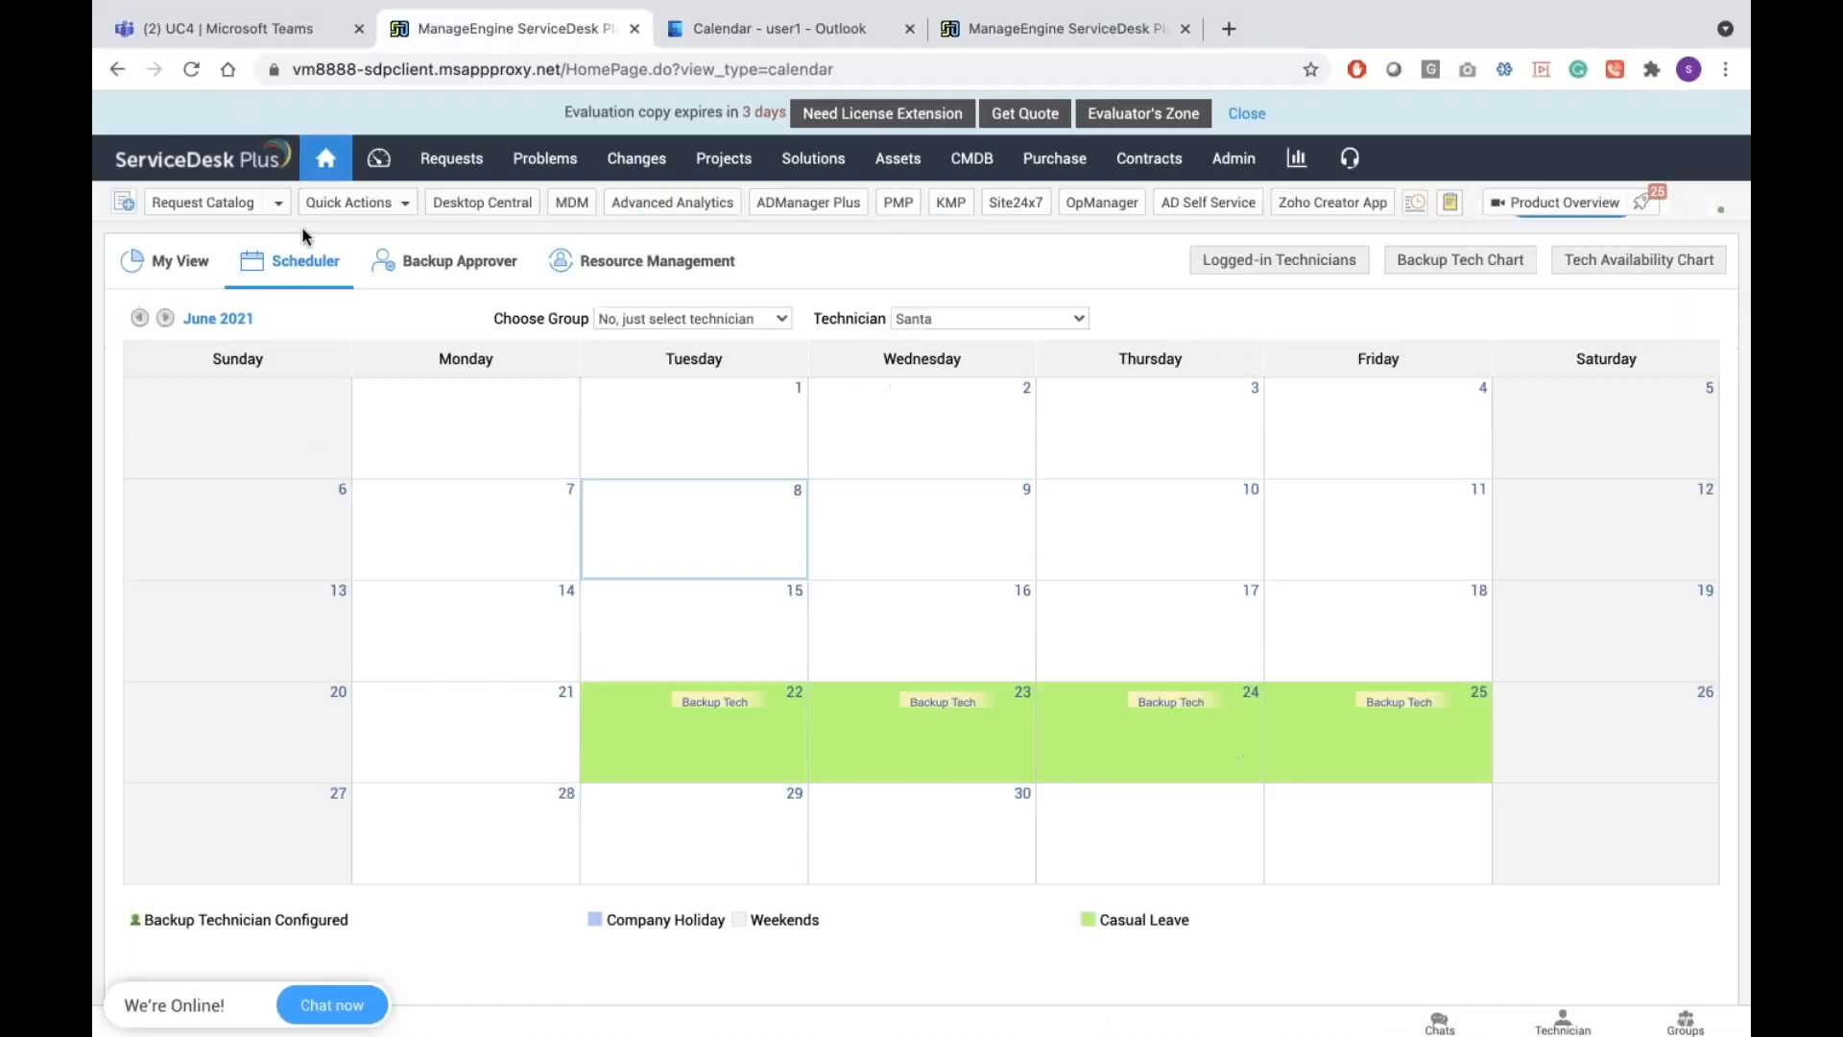
pyautogui.click(192, 70)
pyautogui.scroll(-2, 885, 689)
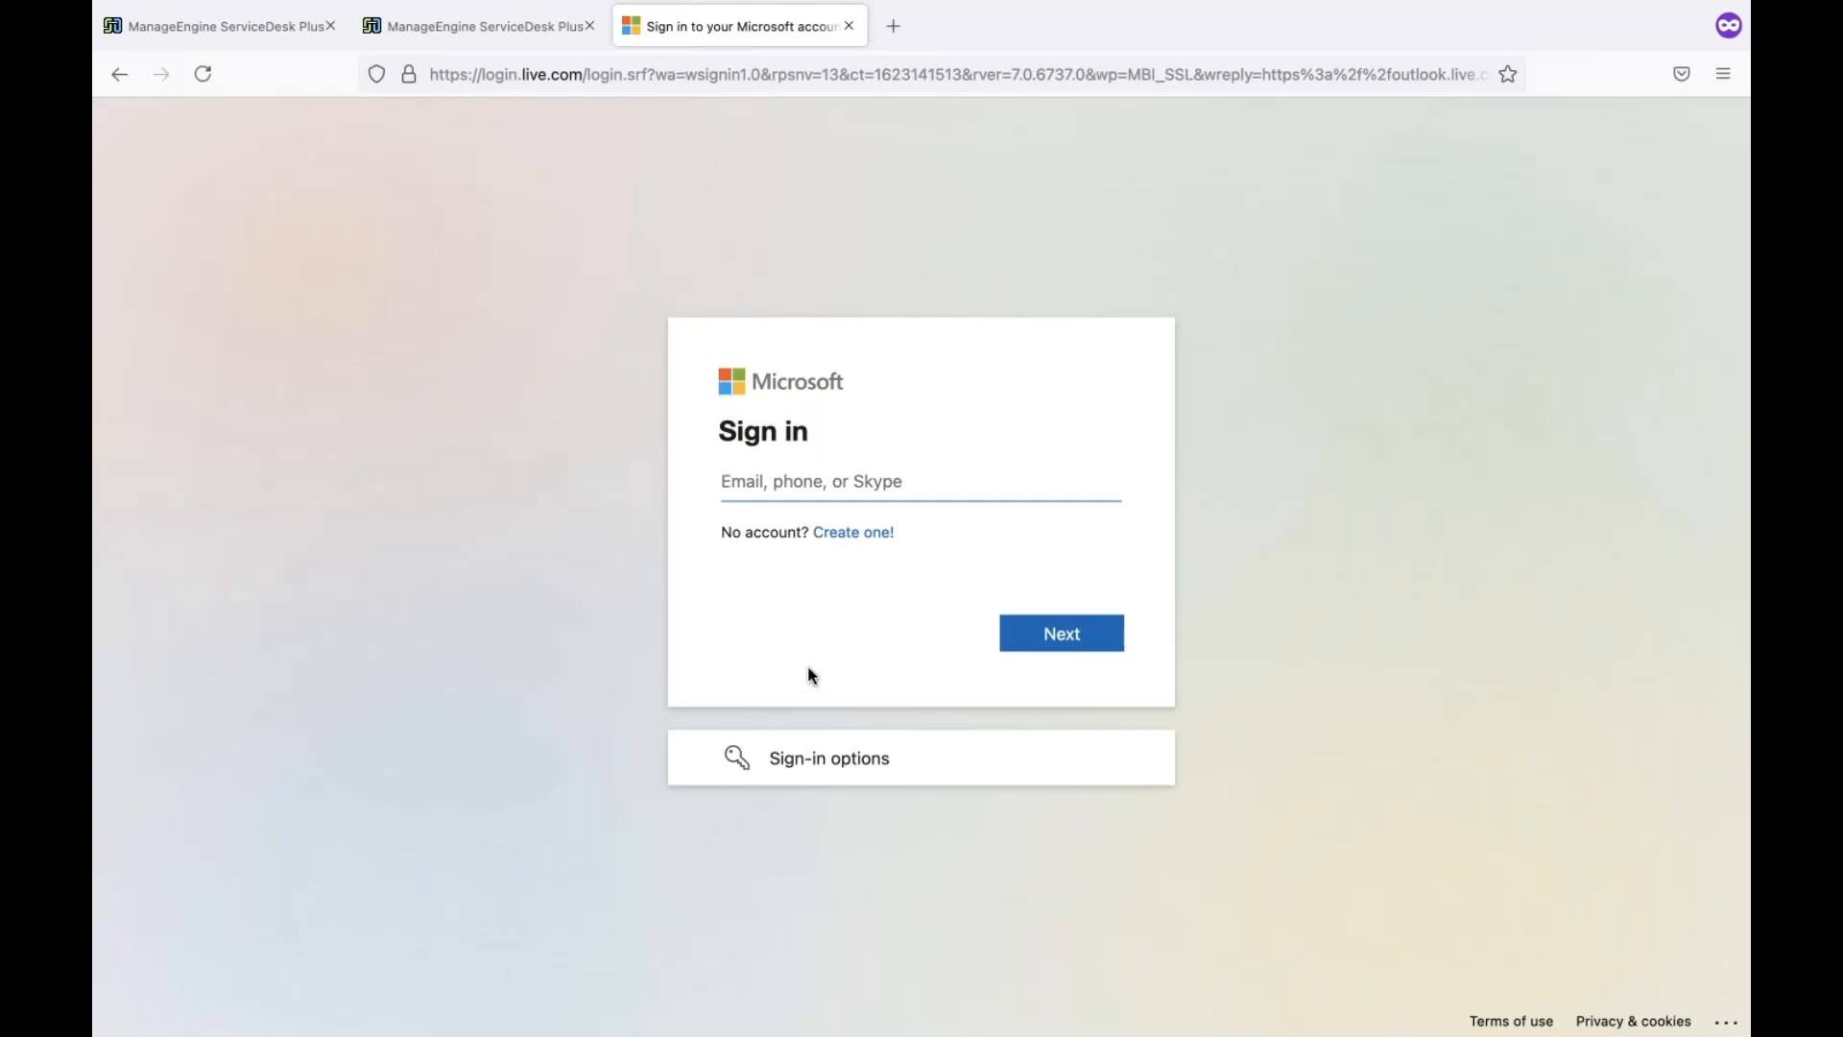
pyautogui.hotkey('ctrl', 'Left')
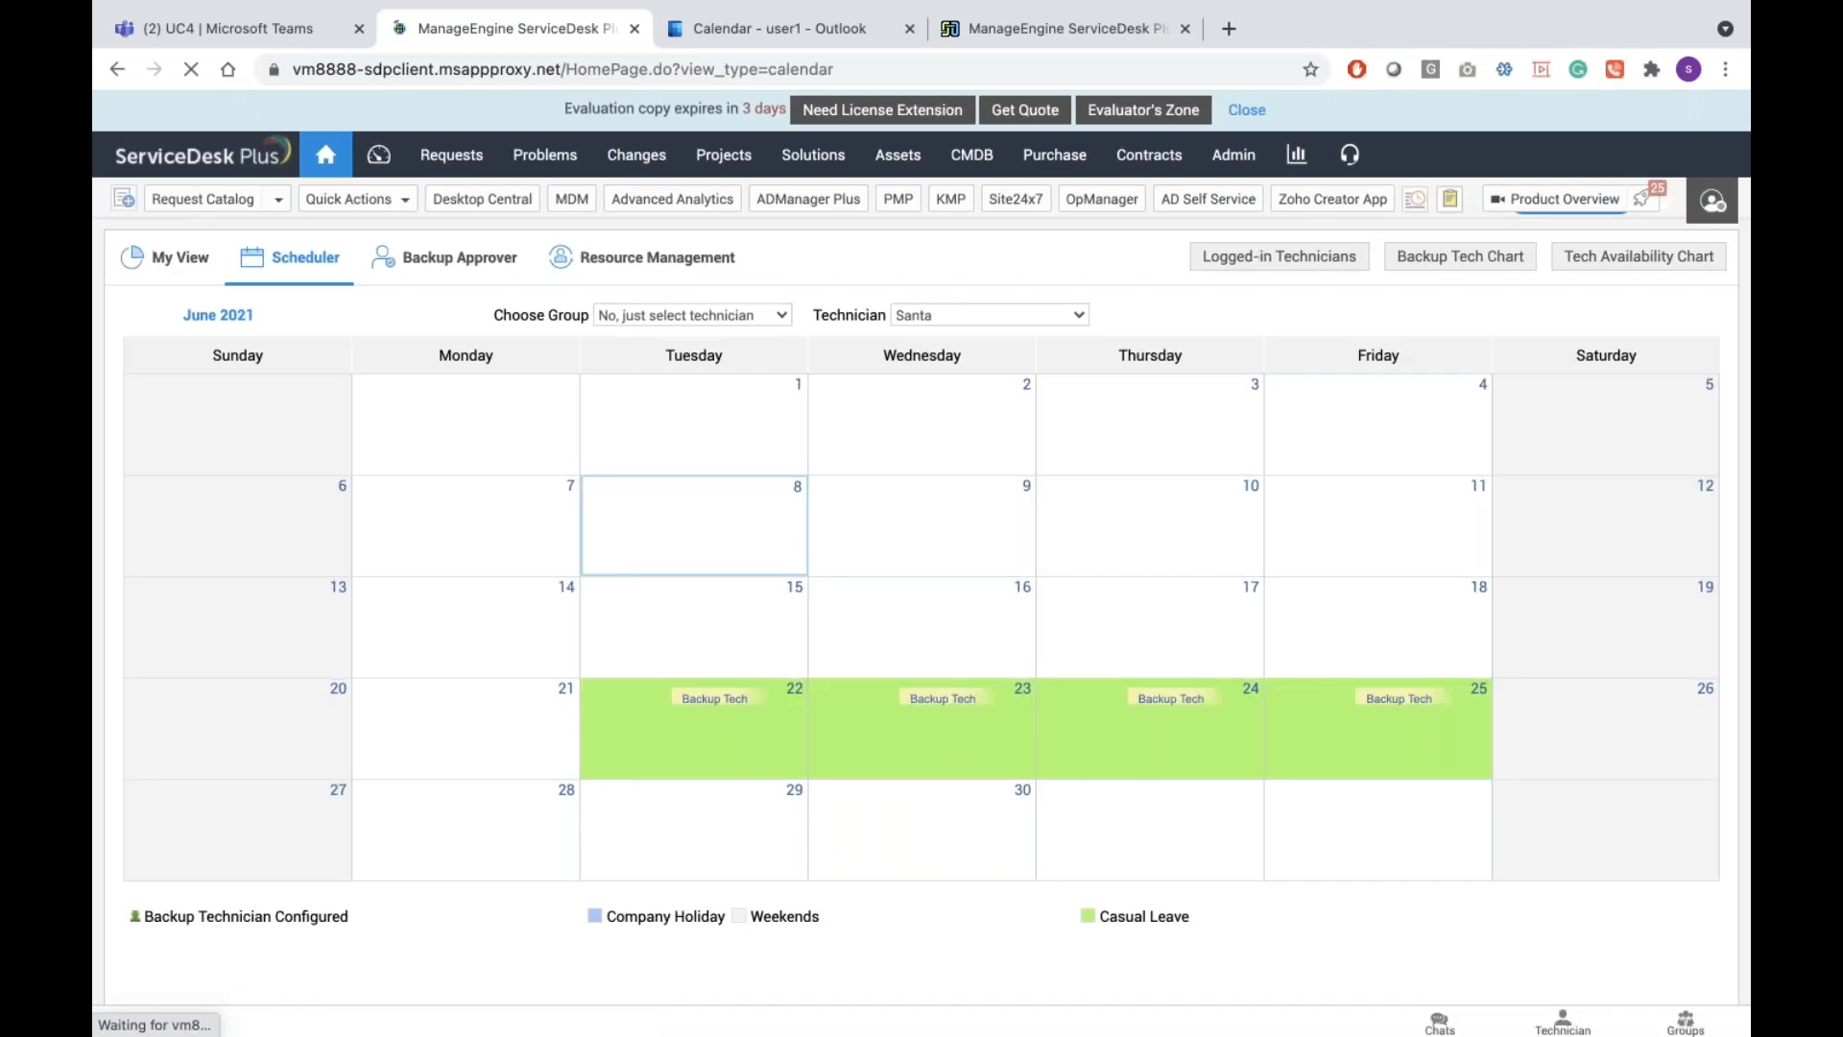
pyautogui.click(1711, 201)
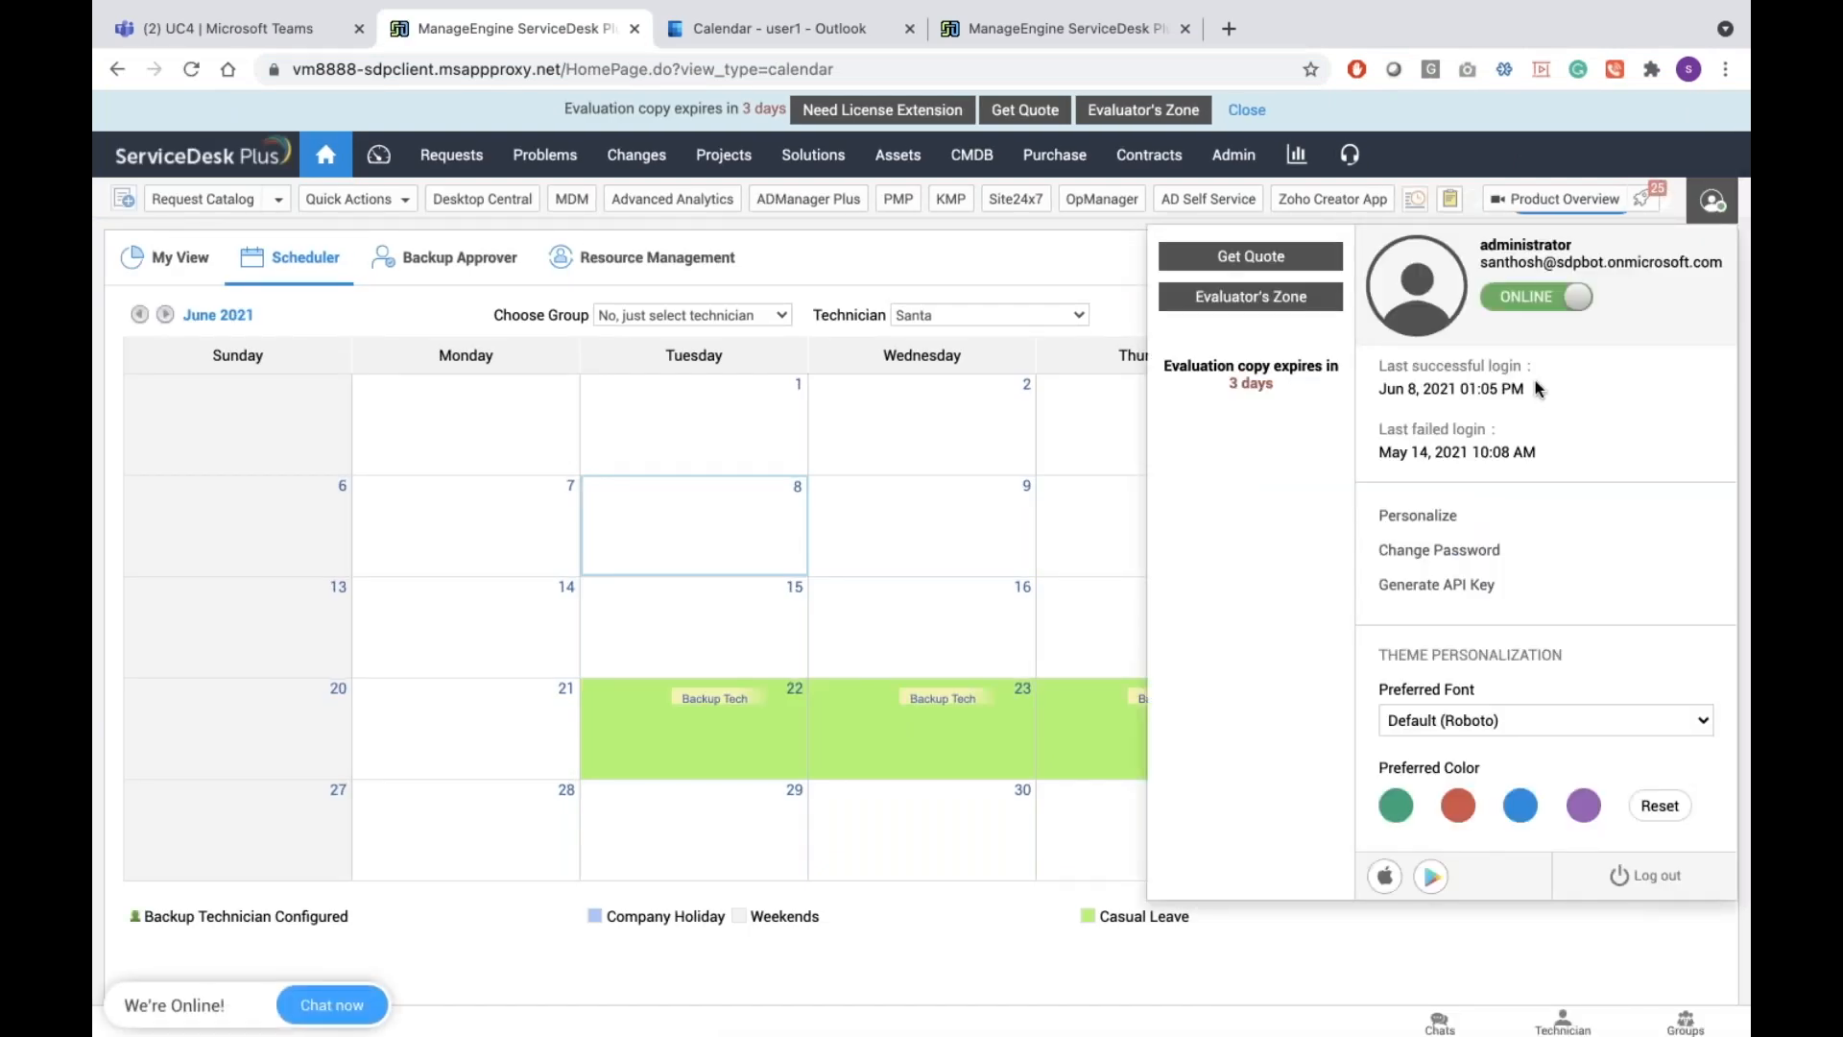
pyautogui.hotkey('ctrl', 'Right')
pyautogui.click(432, 26)
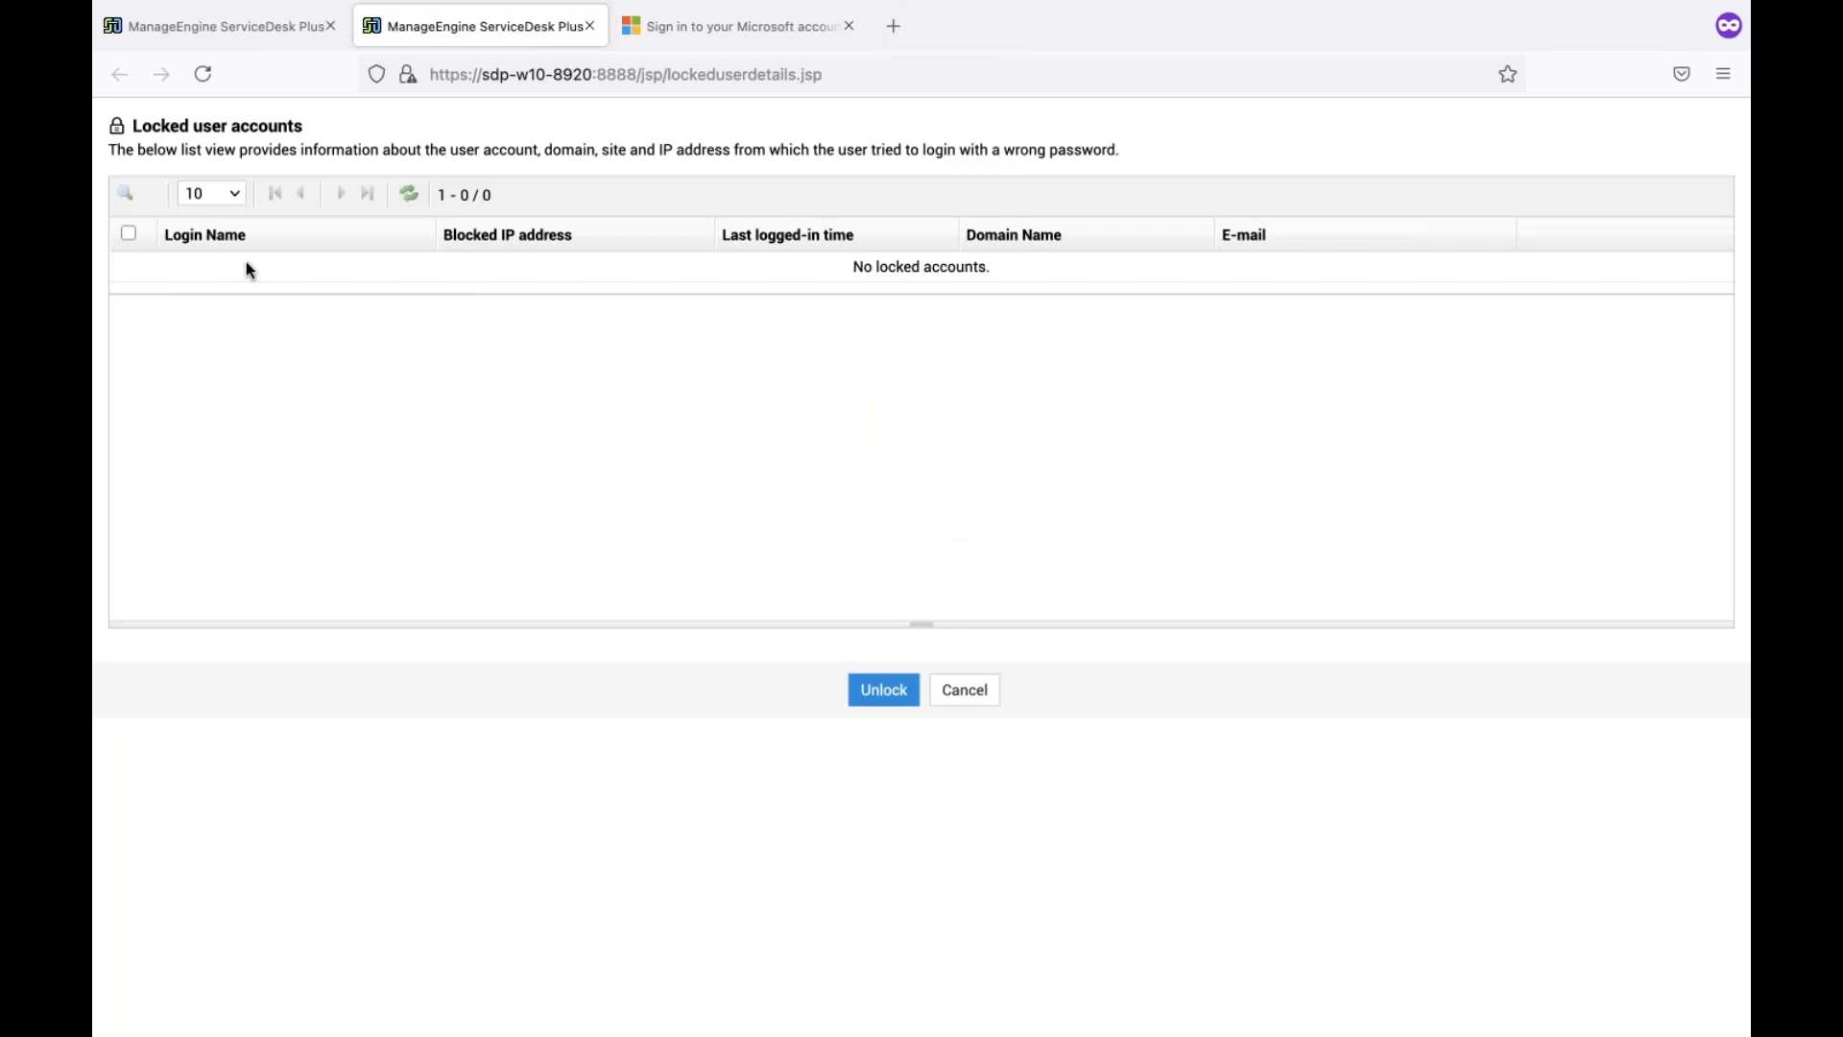
pyautogui.click(225, 27)
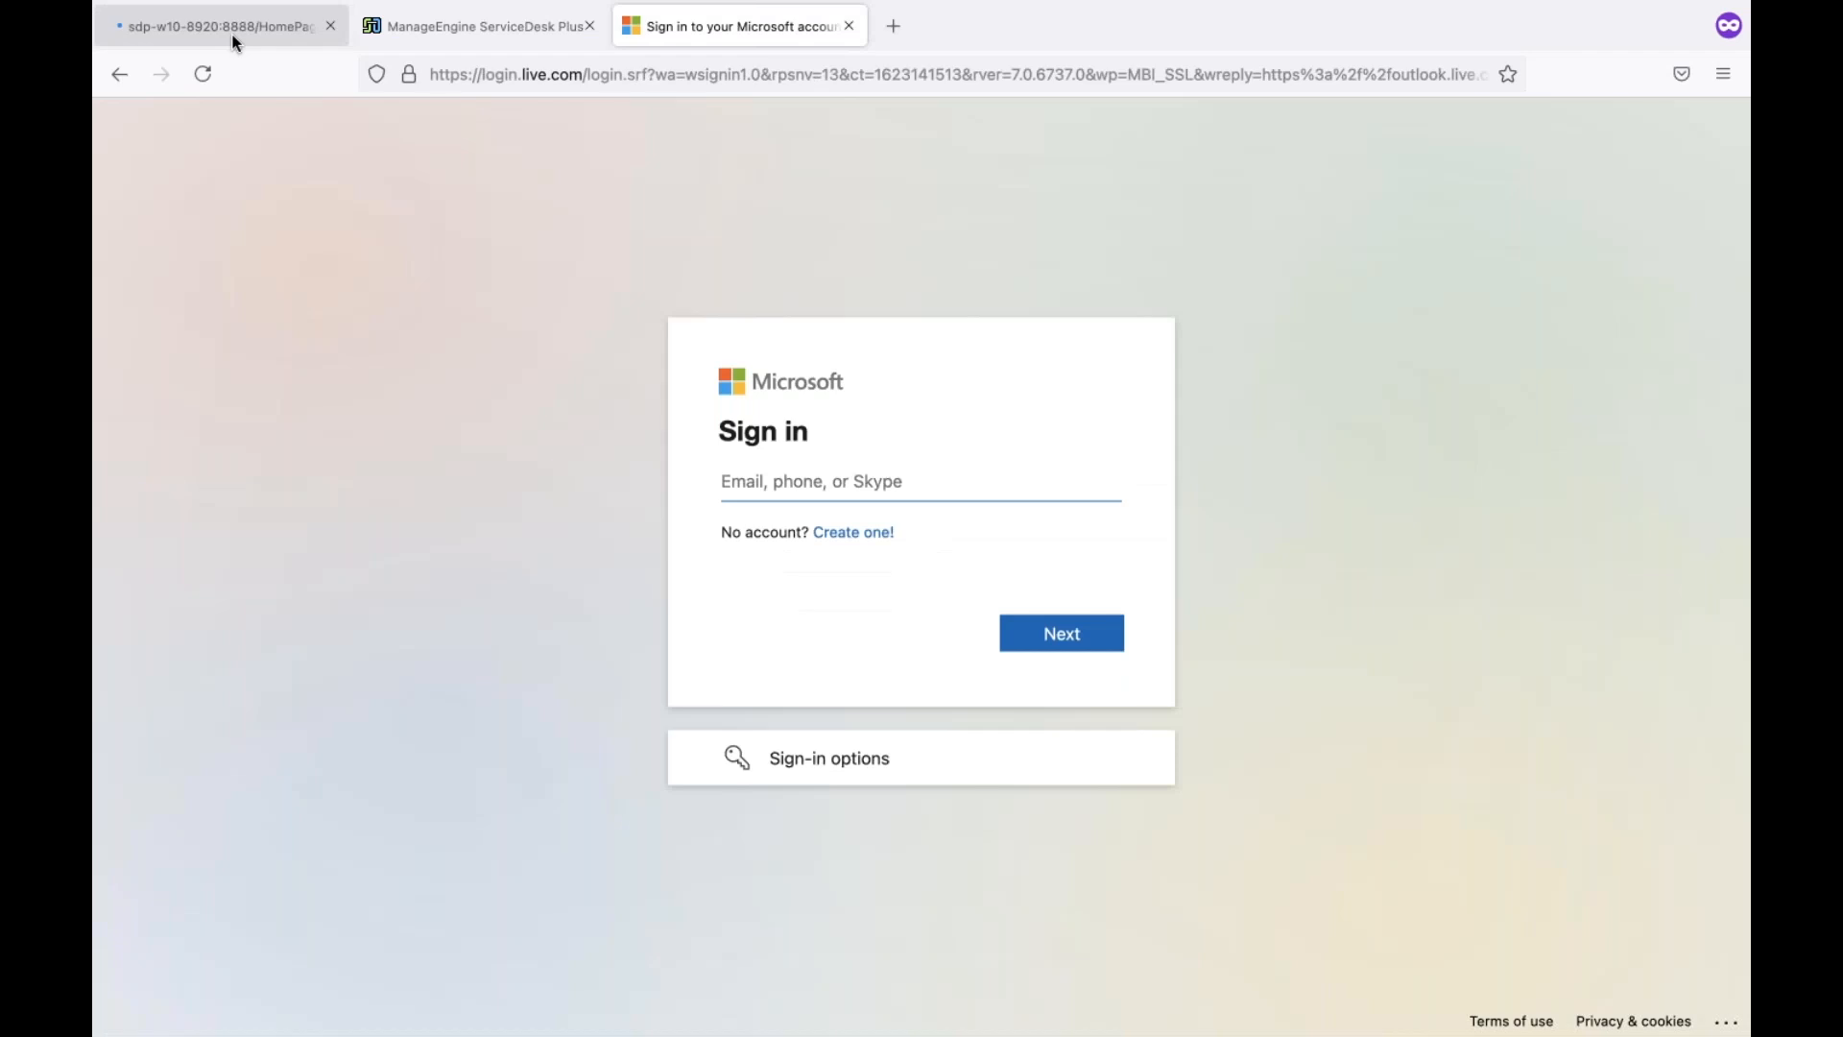
pyautogui.click(234, 42)
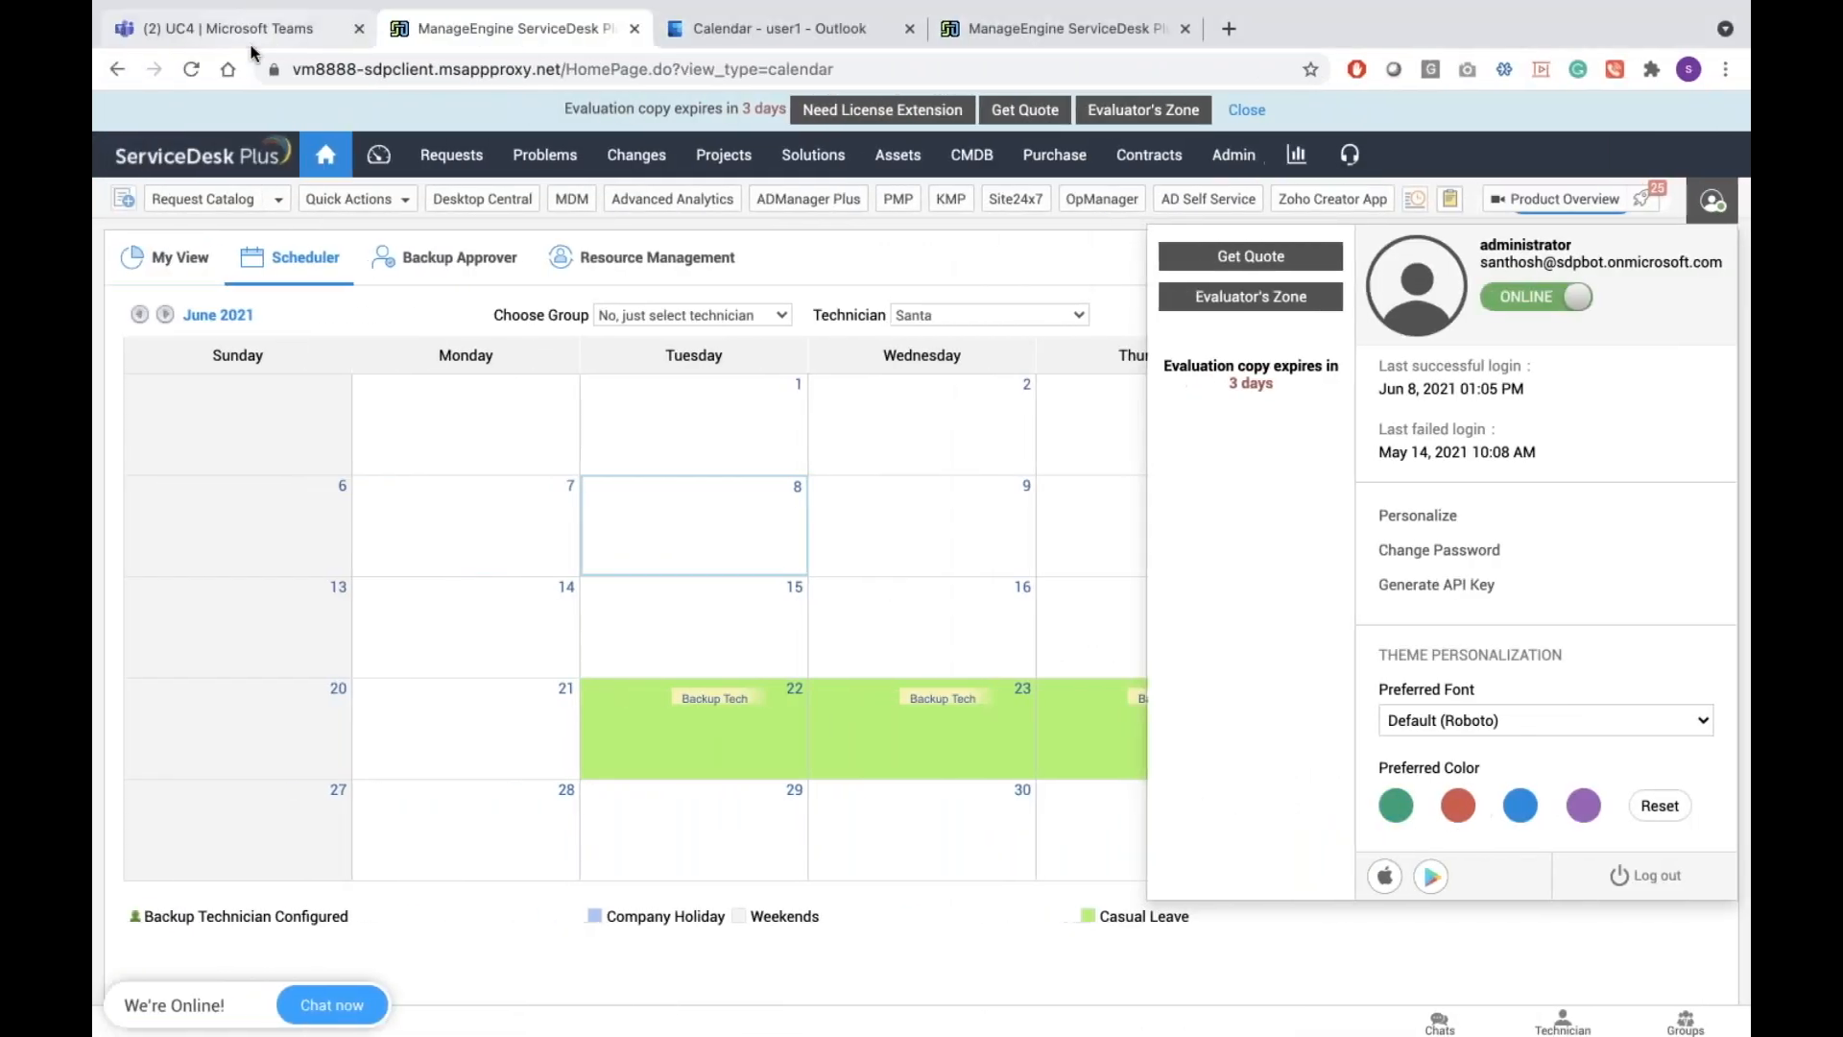
pyautogui.click(251, 46)
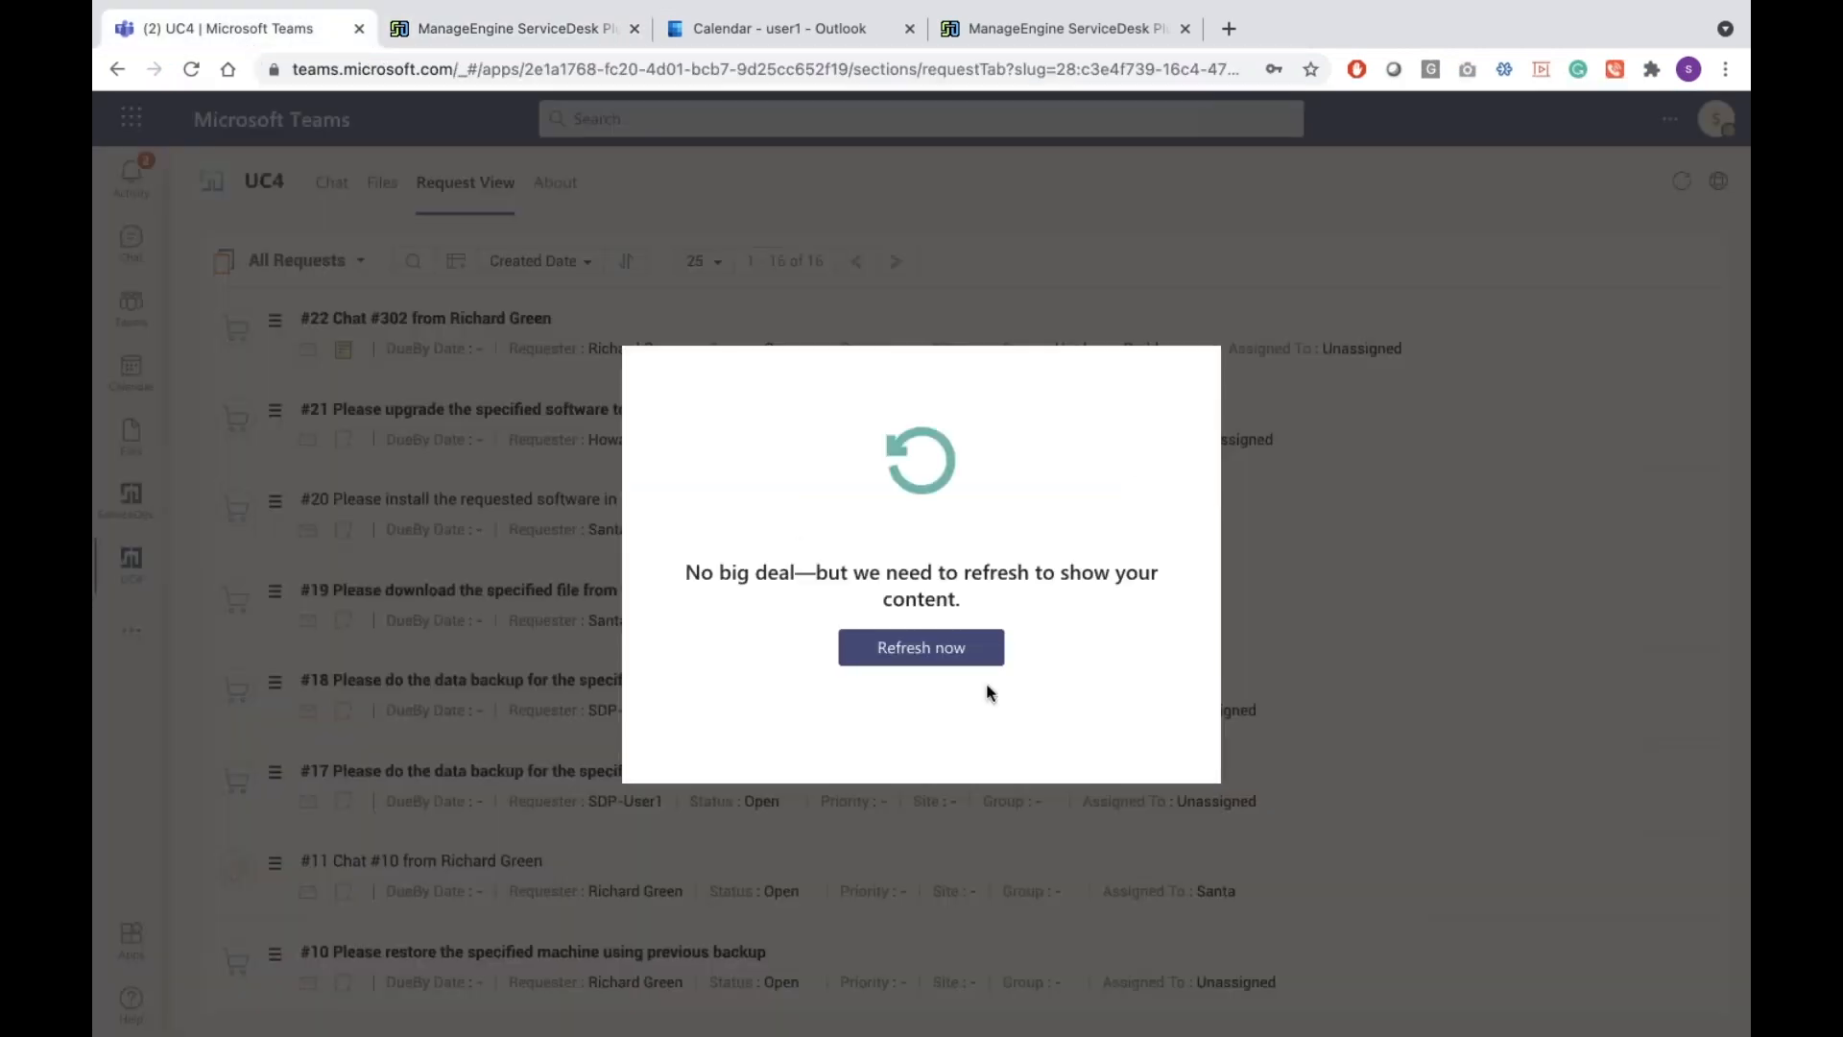
# Refresh the ServiceDesk Plus app content inside Teams
pyautogui.click(946, 657)
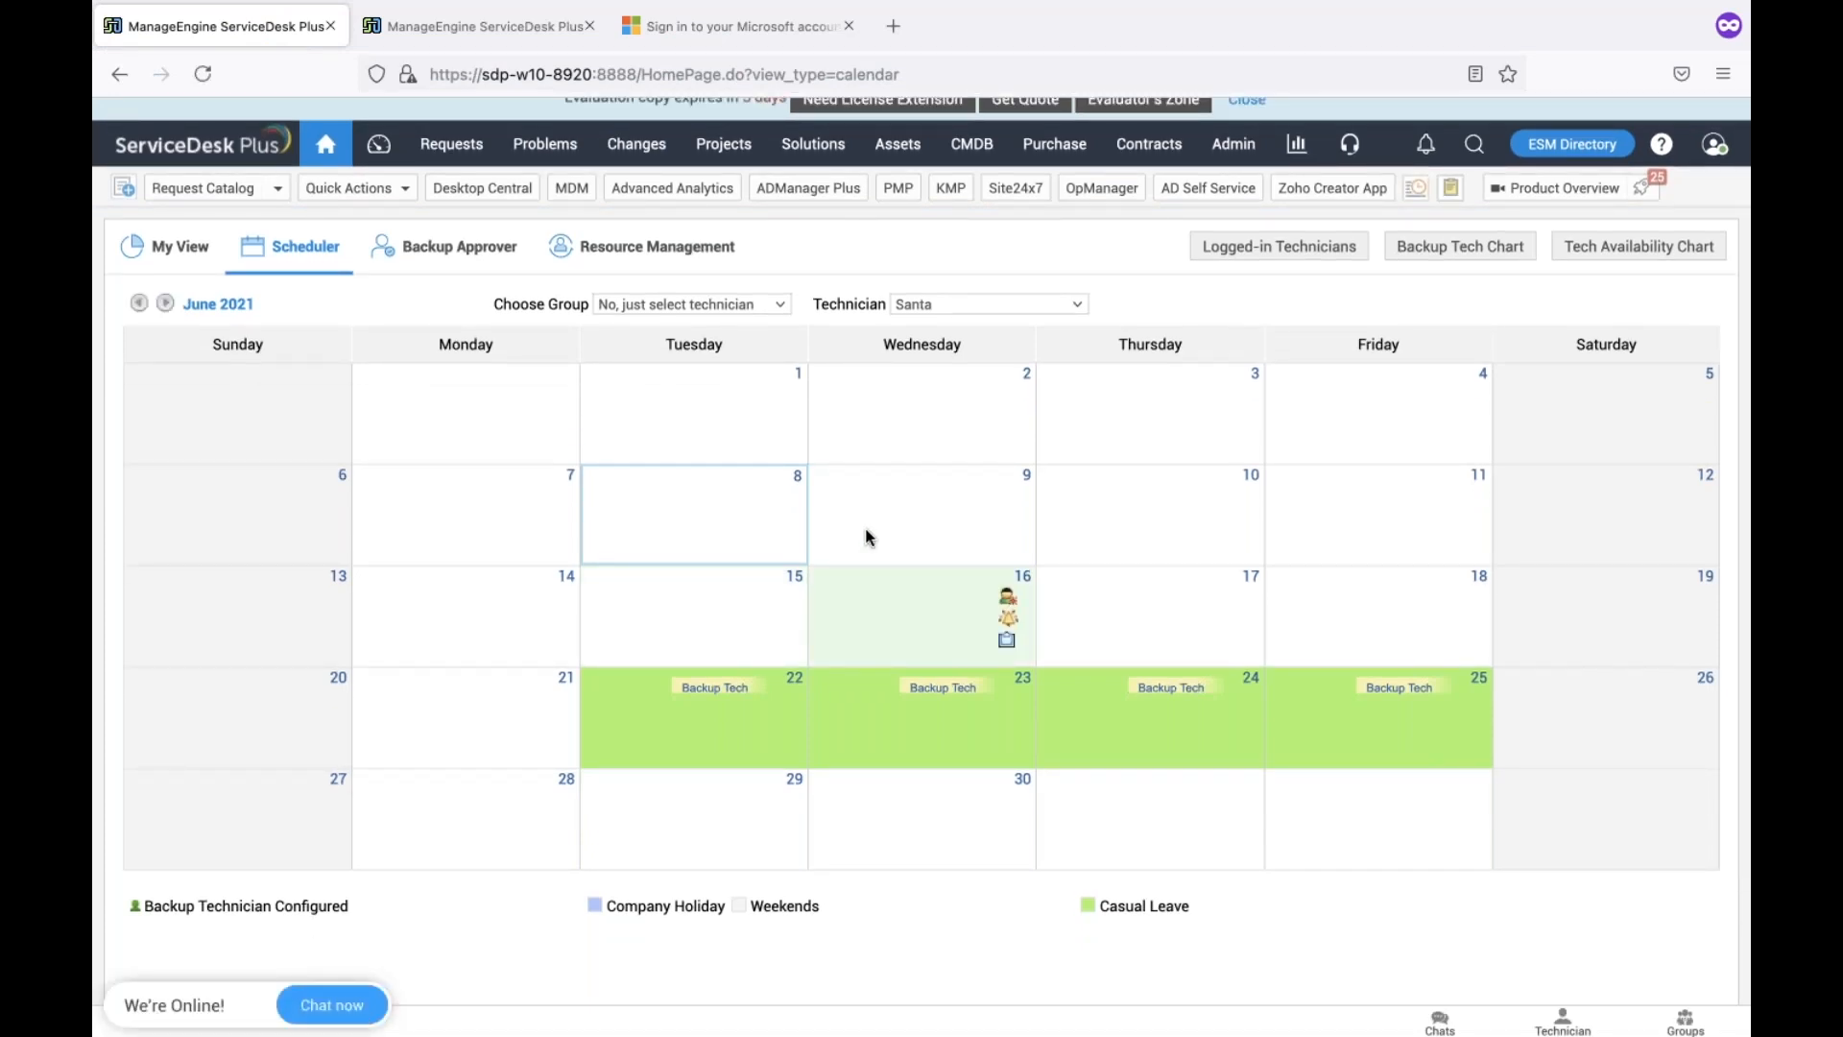
pyautogui.moveTo(698, 554)
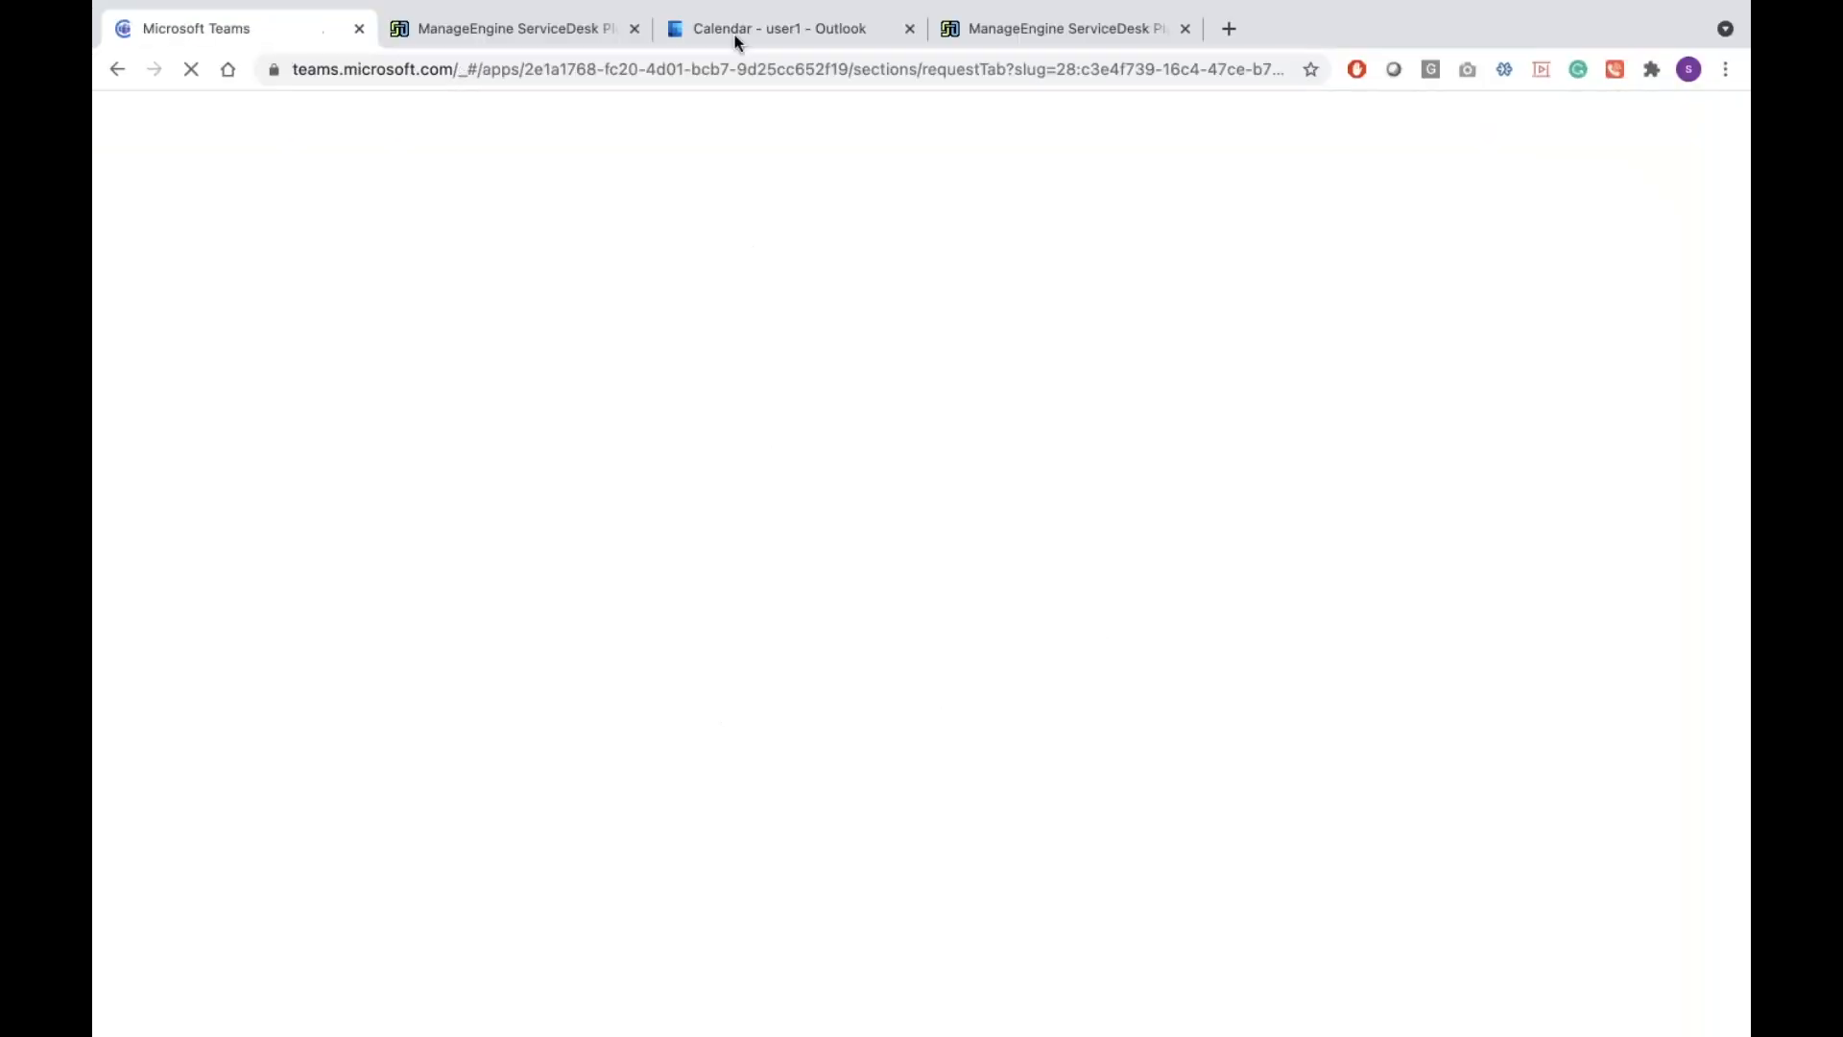
# Check the Outlook, ServiceDesk Plus and Teams tabs in turn
pyautogui.click(735, 40)
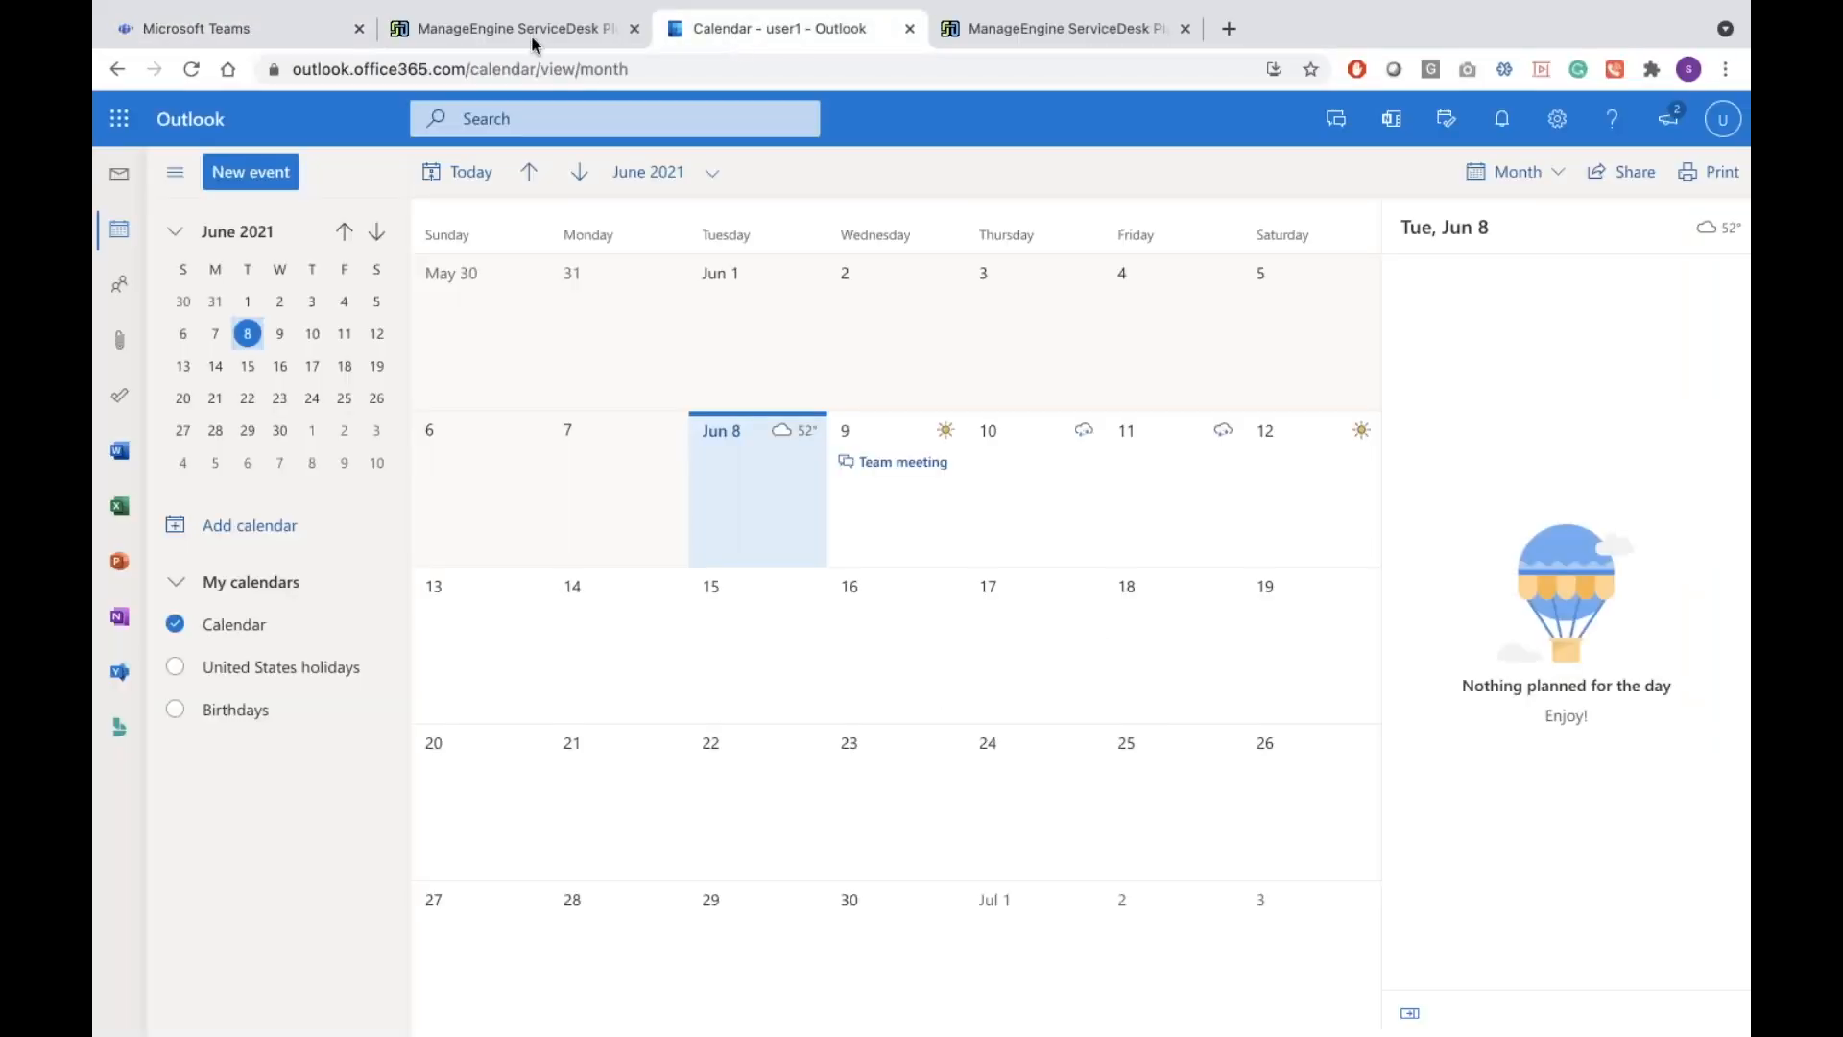
pyautogui.click(507, 37)
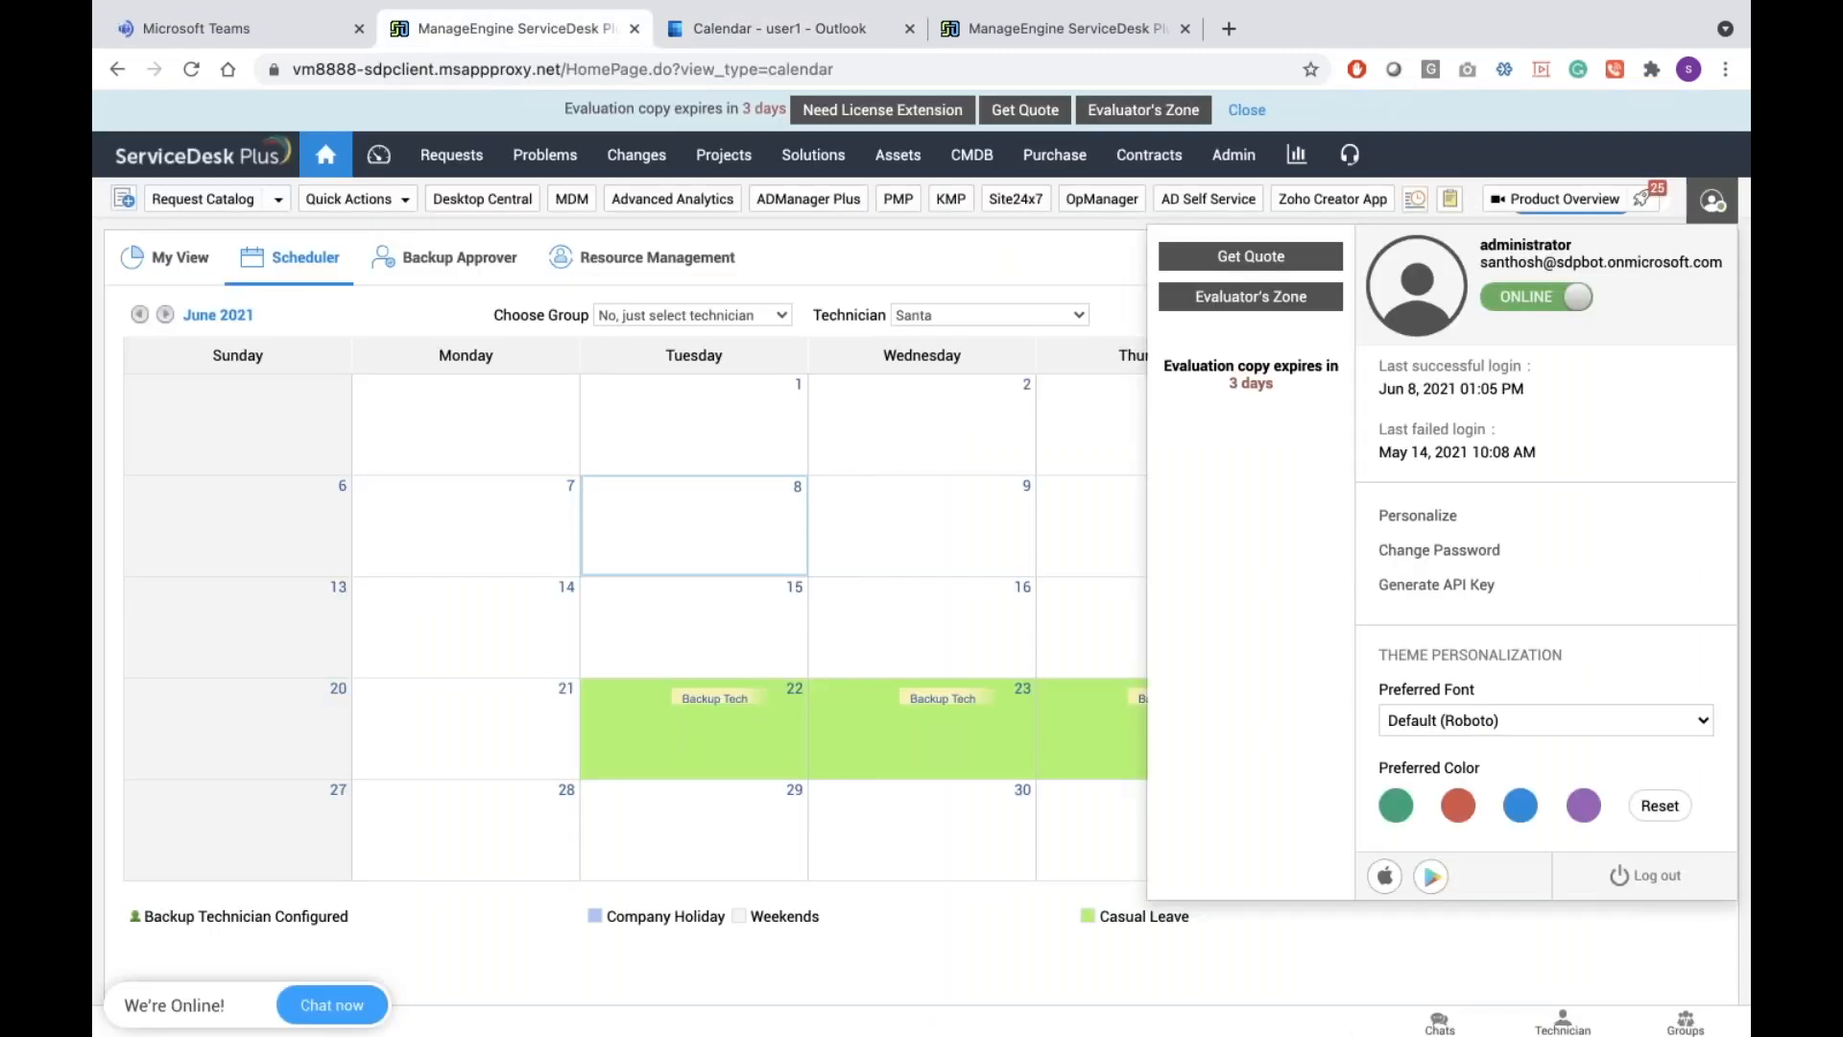
pyautogui.click(296, 28)
pyautogui.click(735, 27)
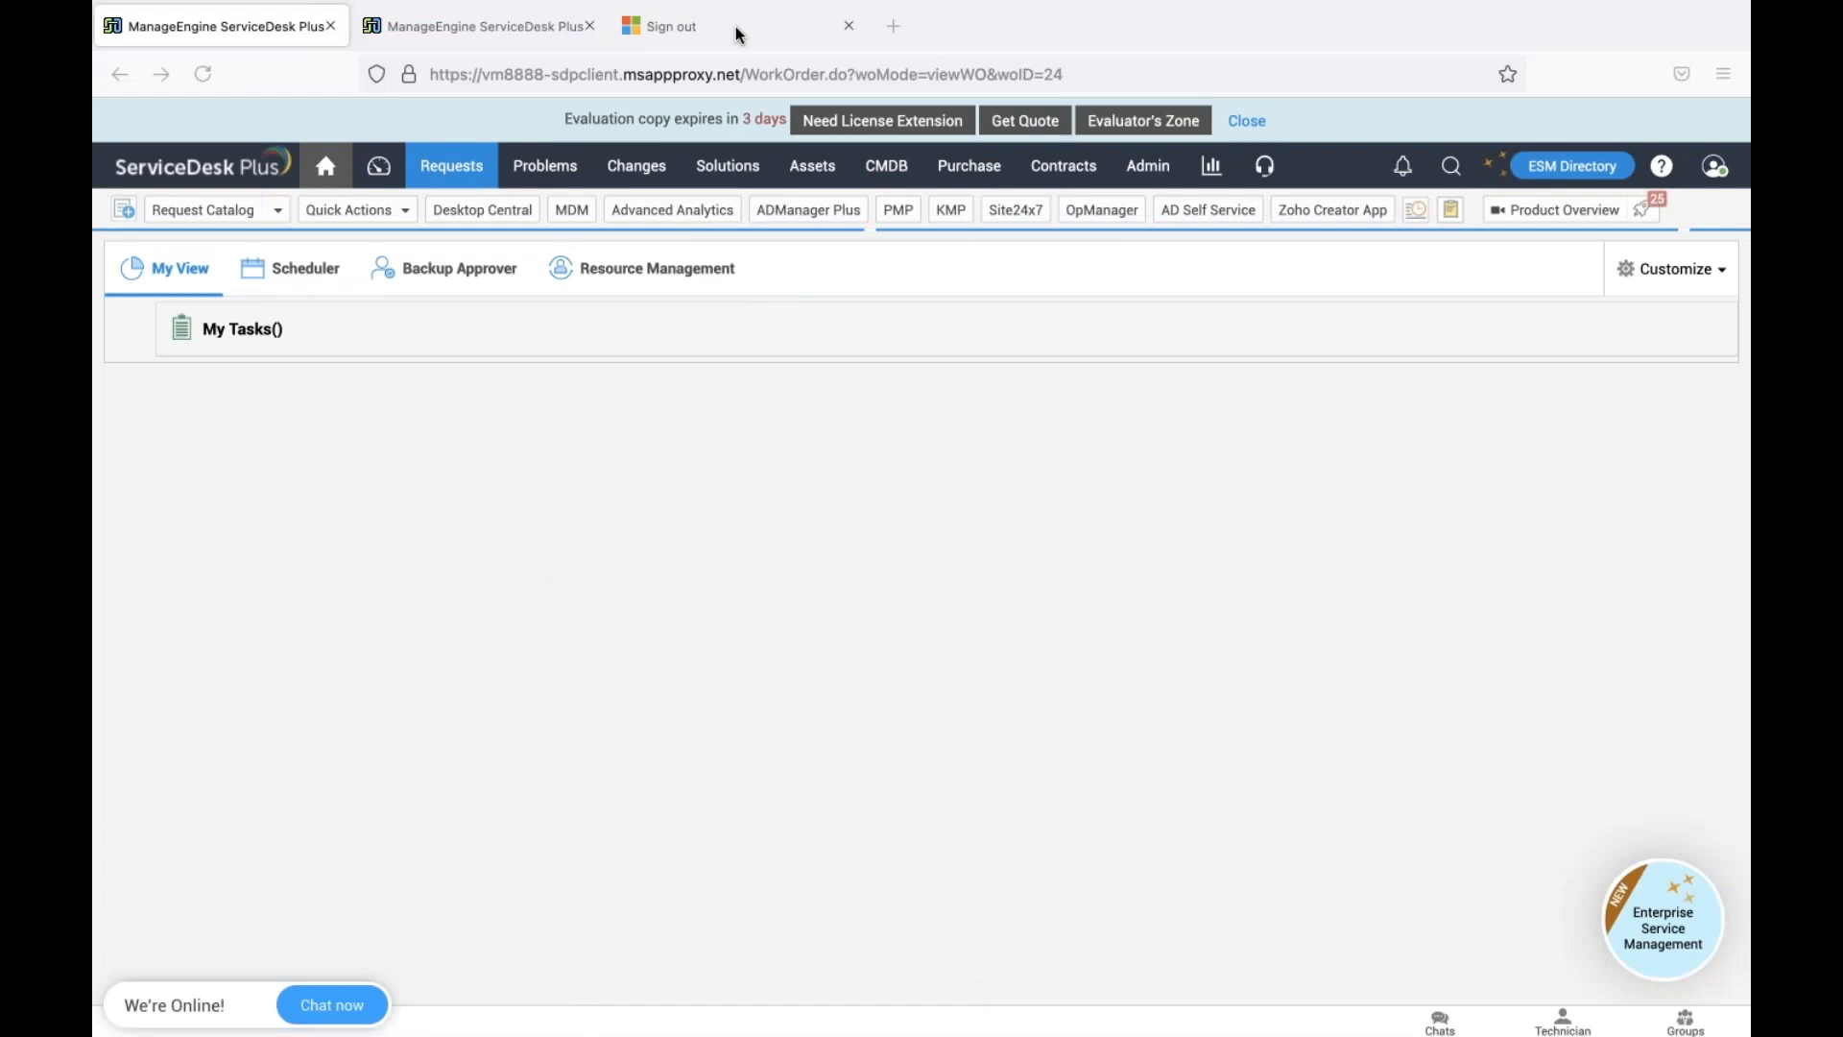
# Navigate from the sign-out page to outlook.com and reload the Outlook calendar
pyautogui.click(739, 31)
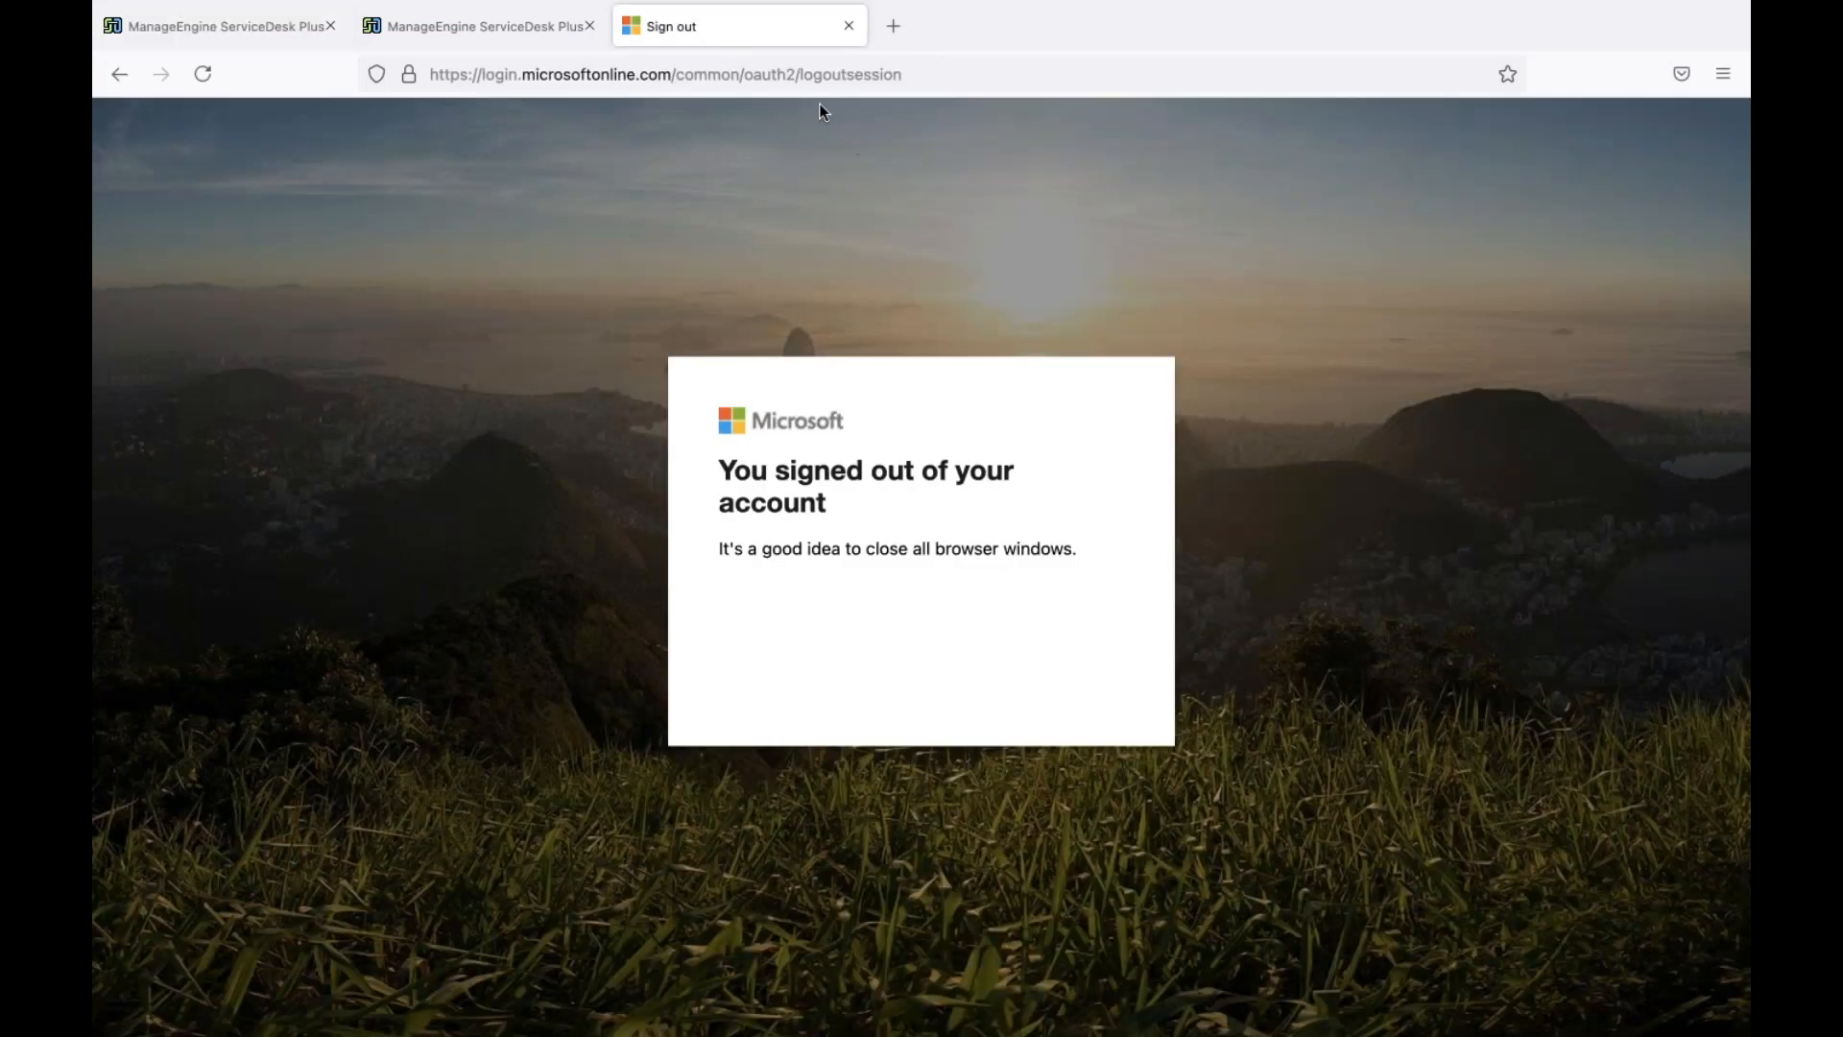
pyautogui.click(808, 84)
pyautogui.write('out')
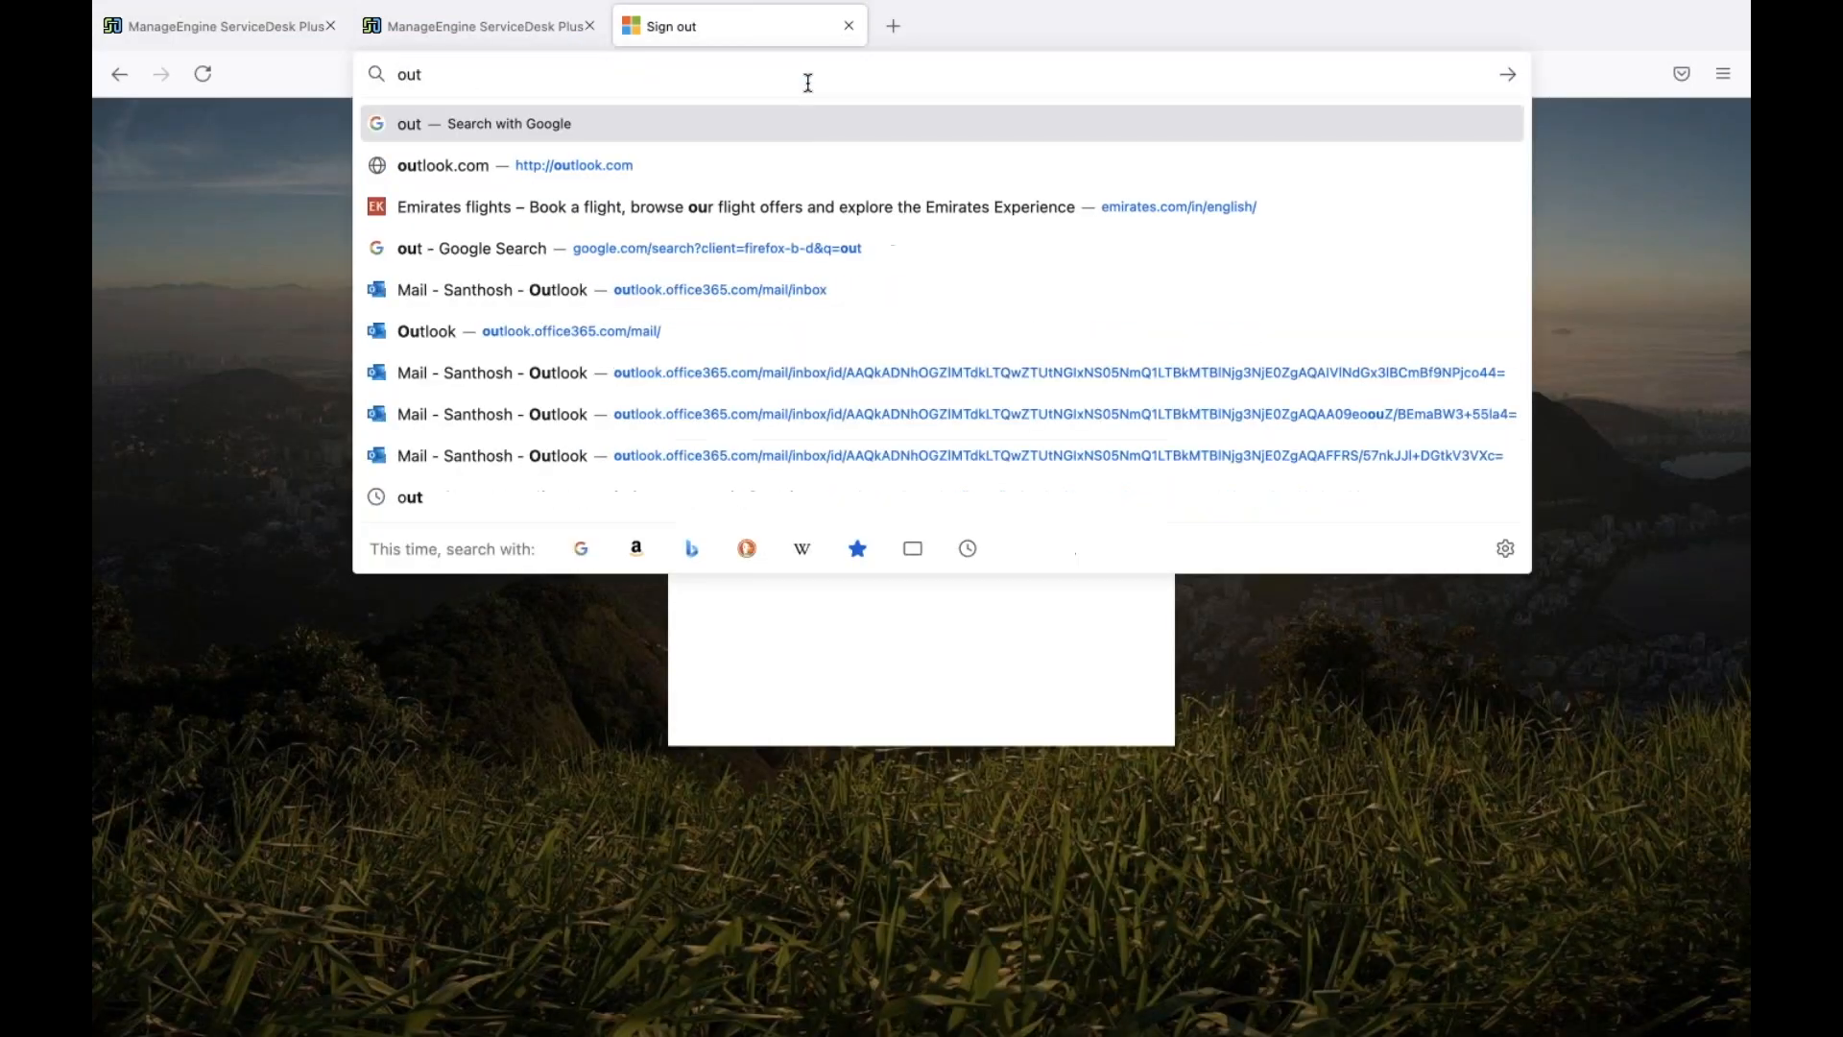
pyautogui.click(615, 171)
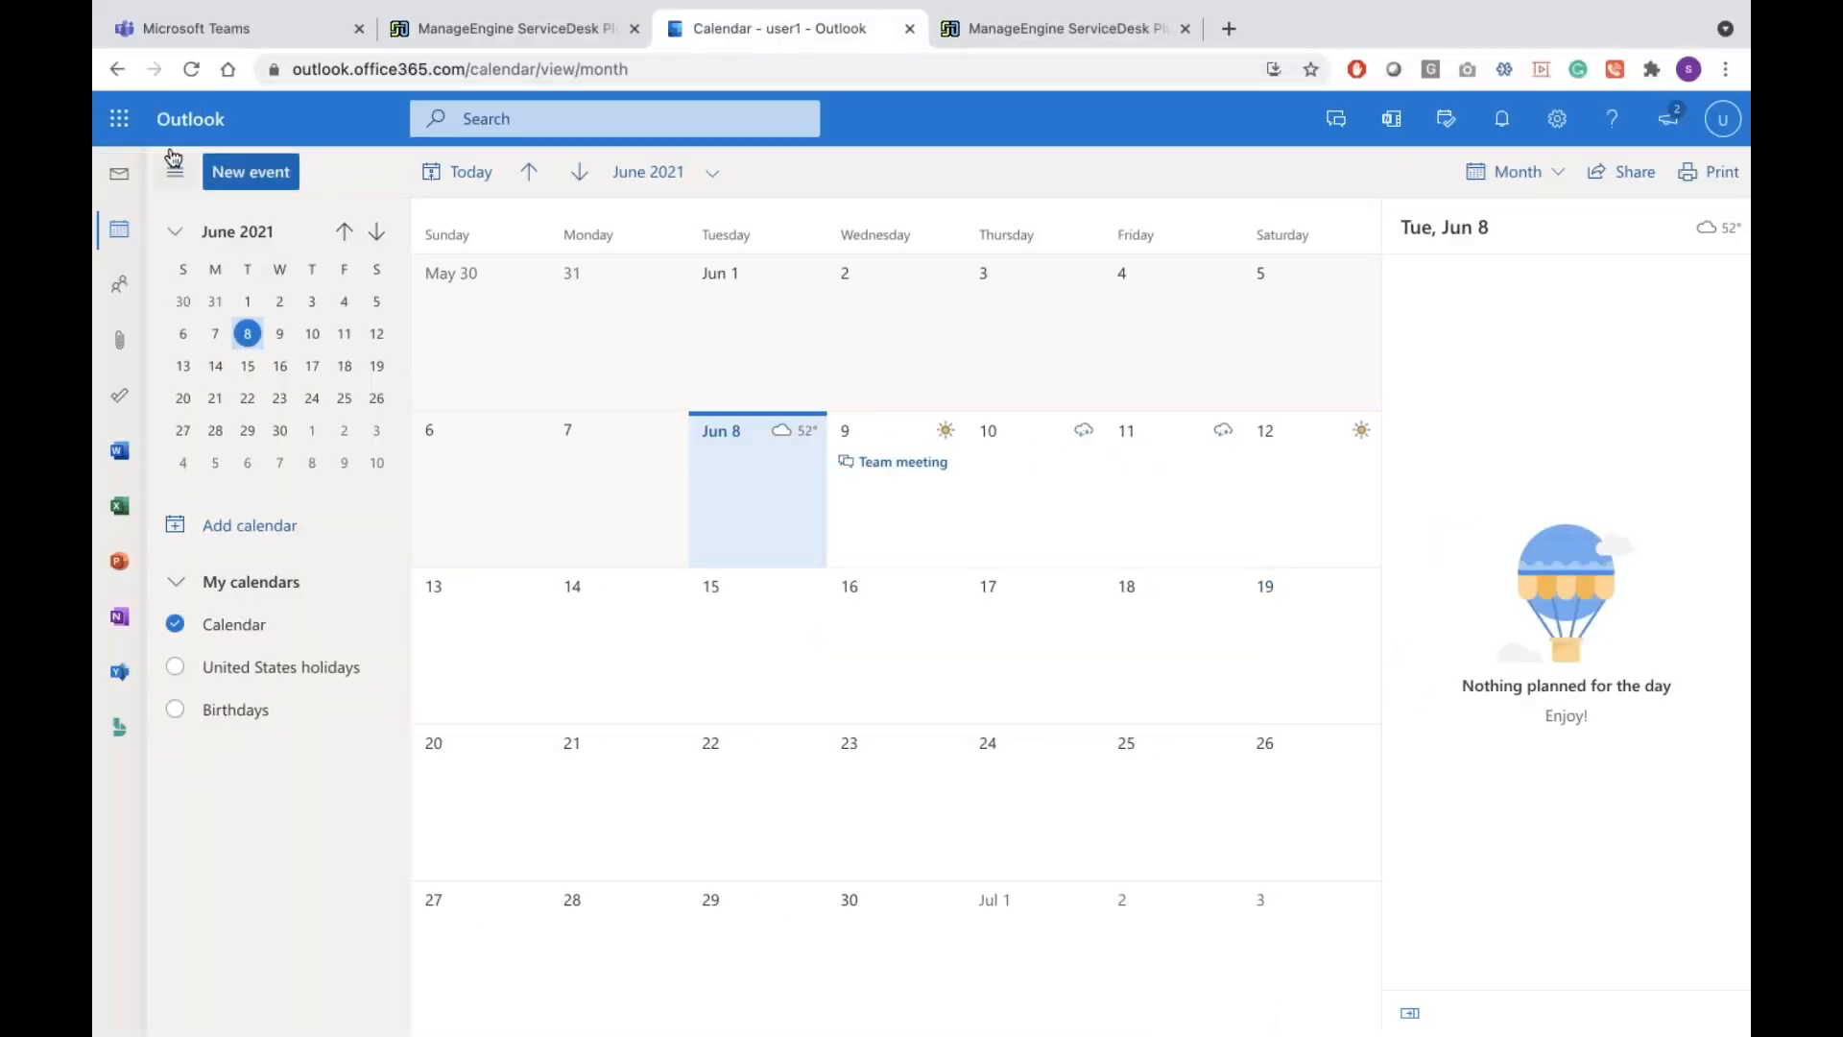
pyautogui.click(191, 69)
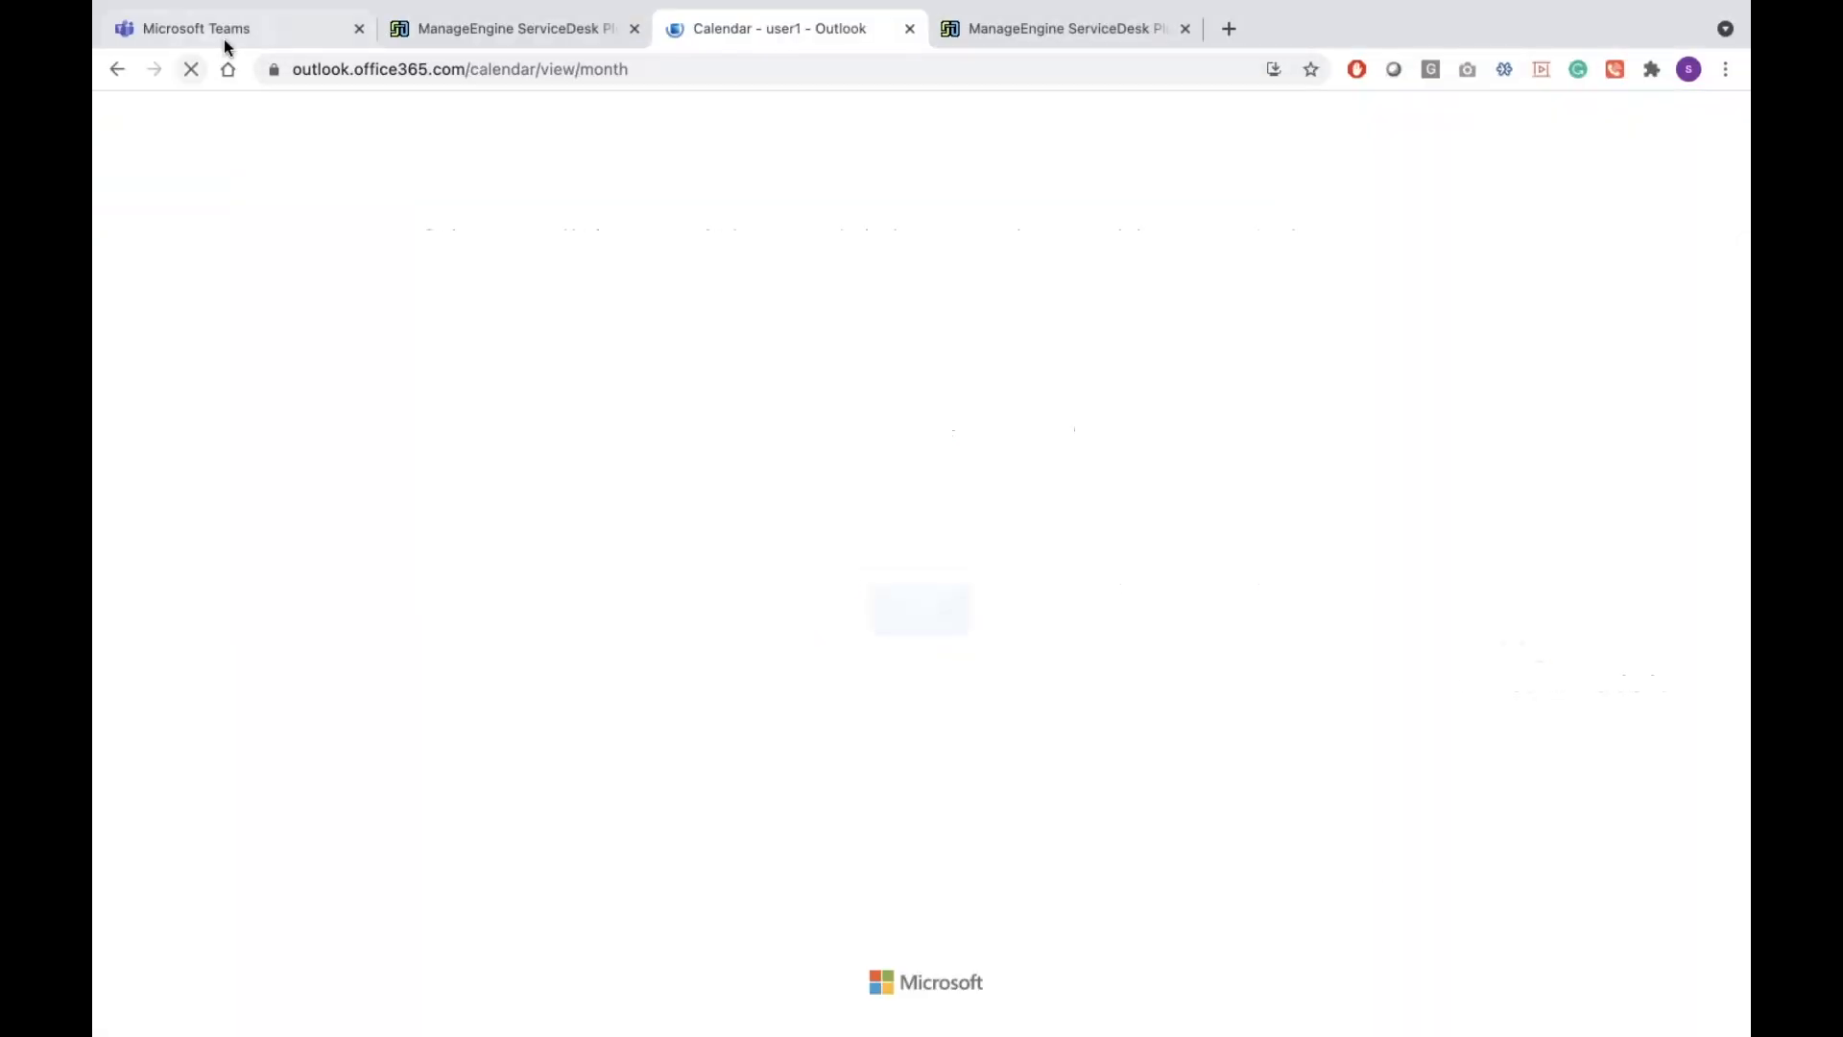
pyautogui.click(224, 42)
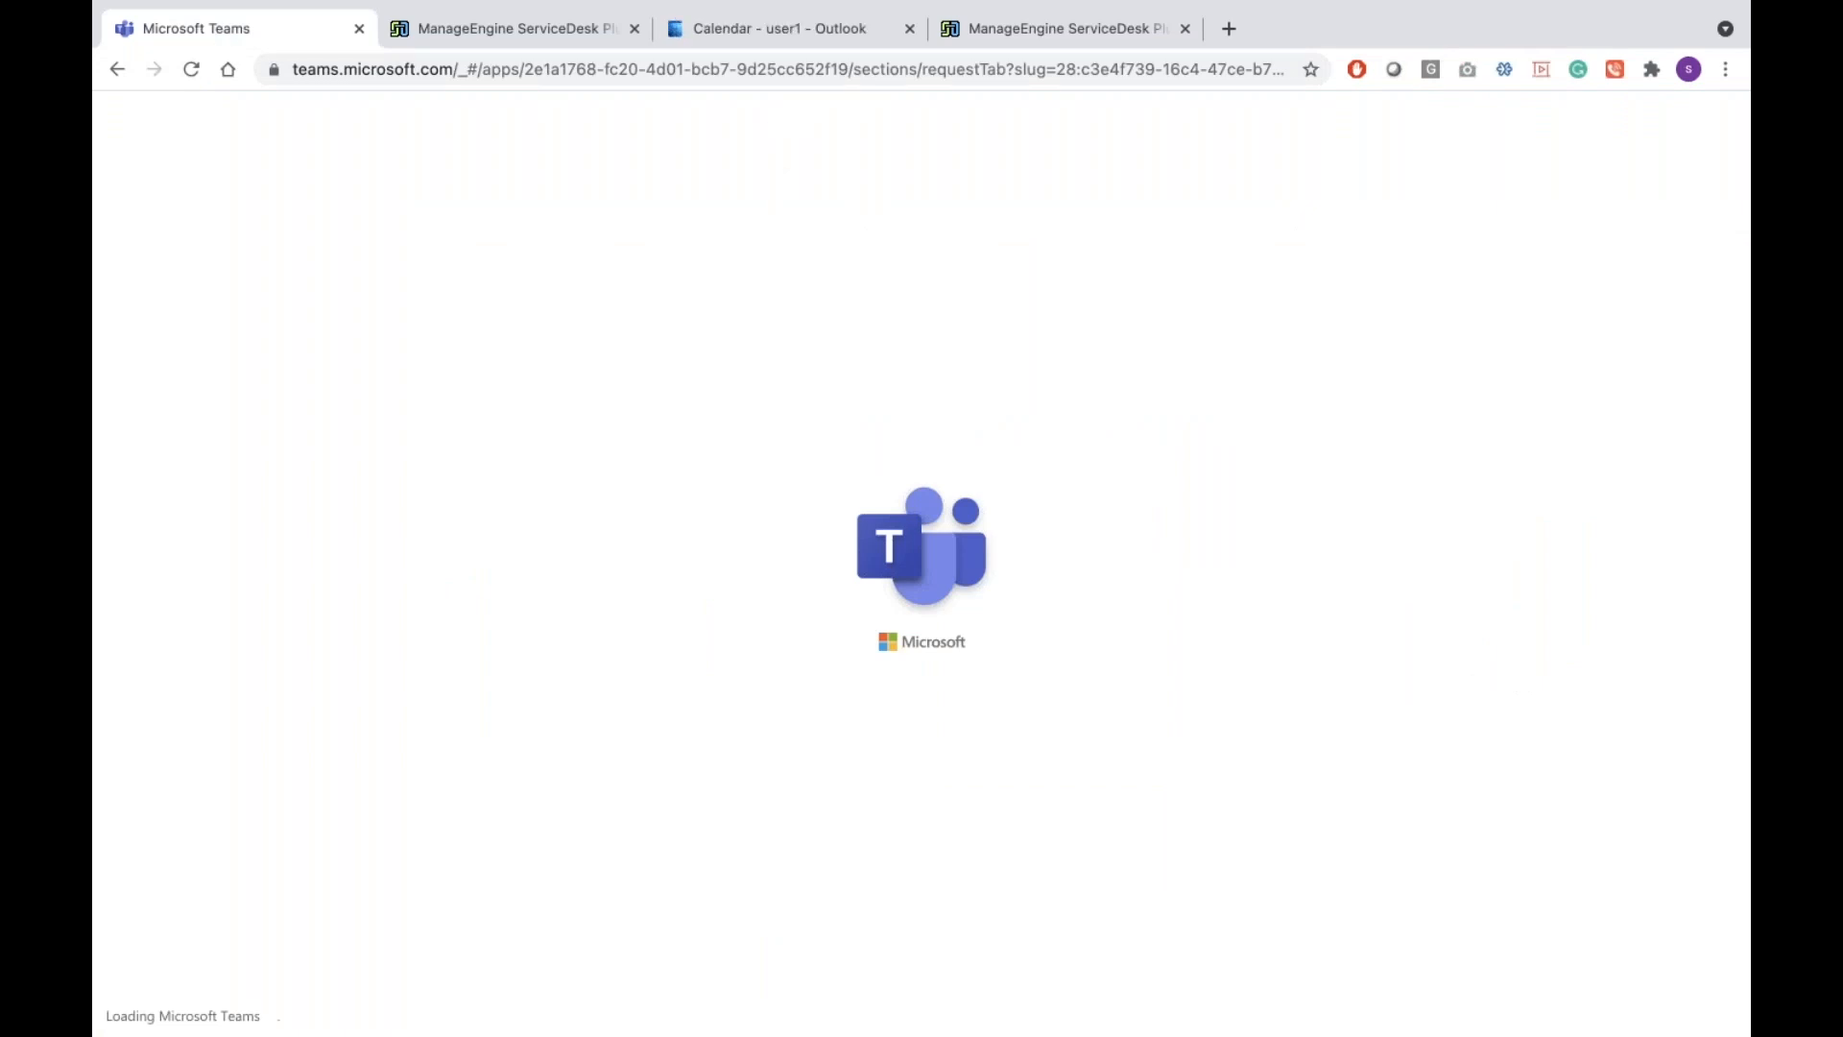
# Open the Outlook account details and load the Teams web address in the Teams tab
pyautogui.click(814, 39)
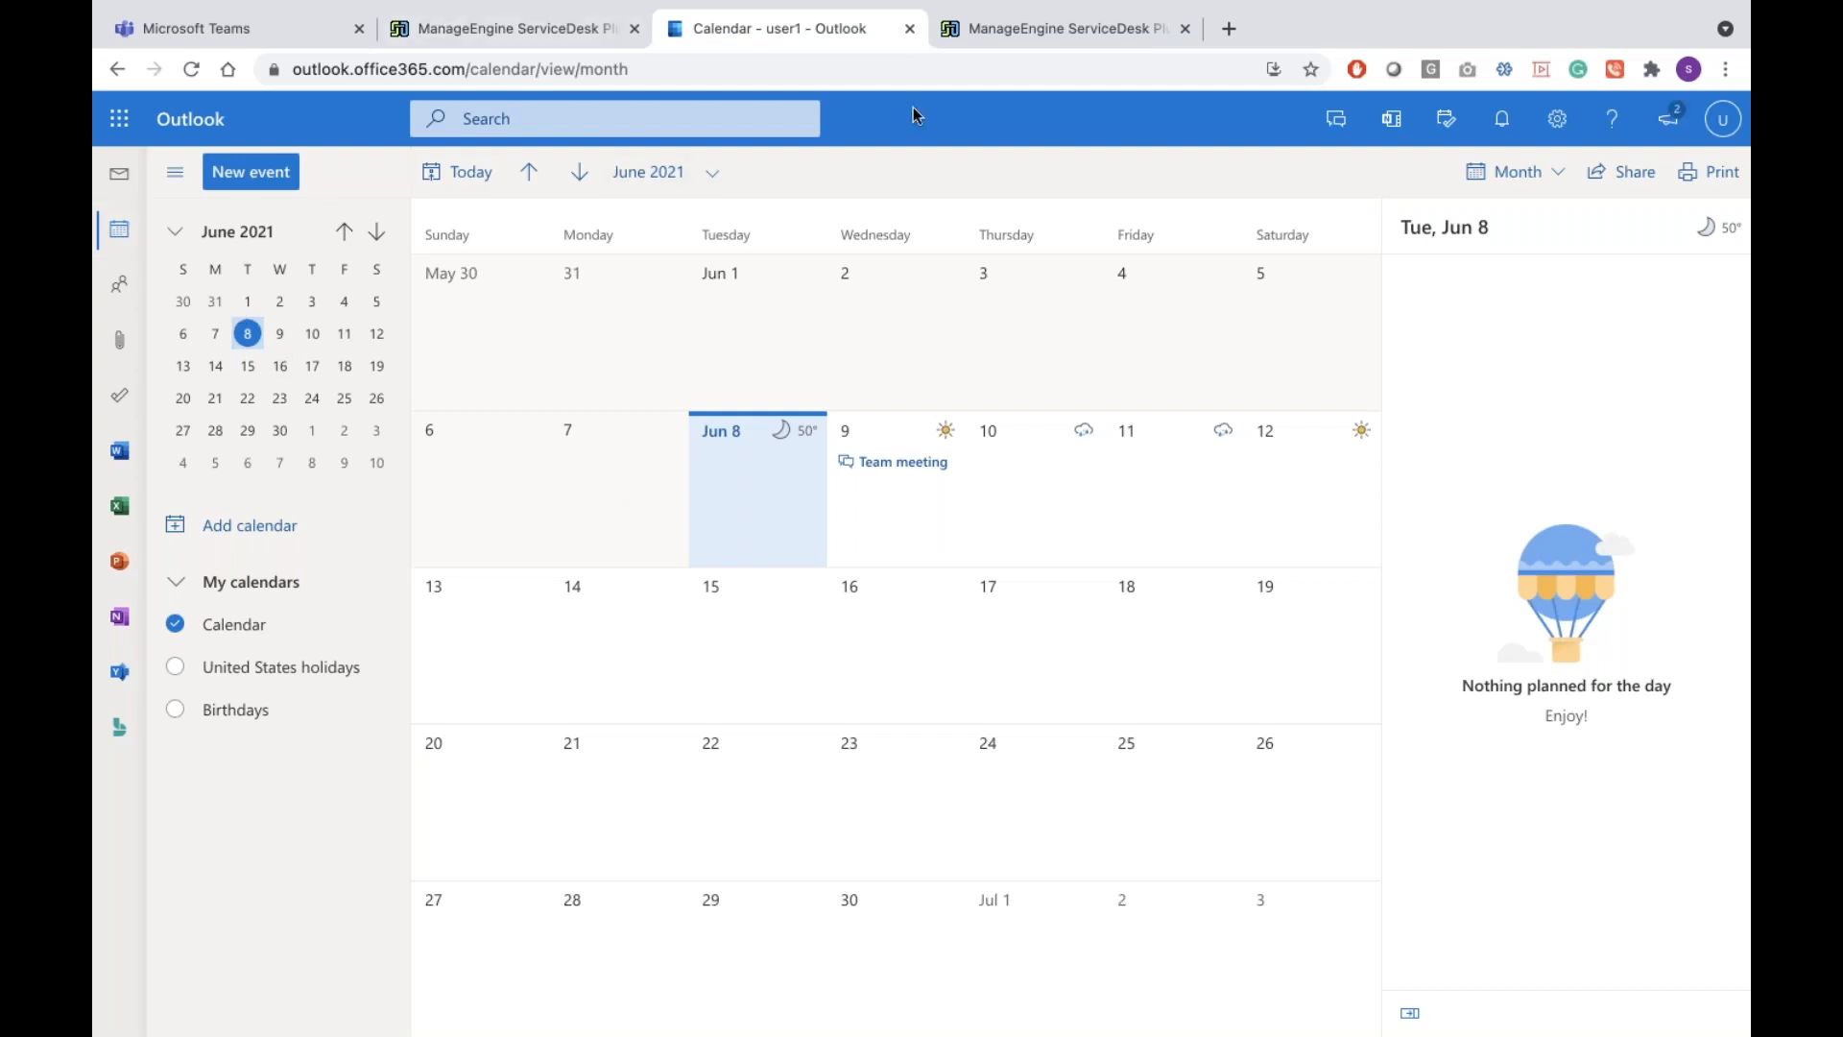
pyautogui.click(1728, 118)
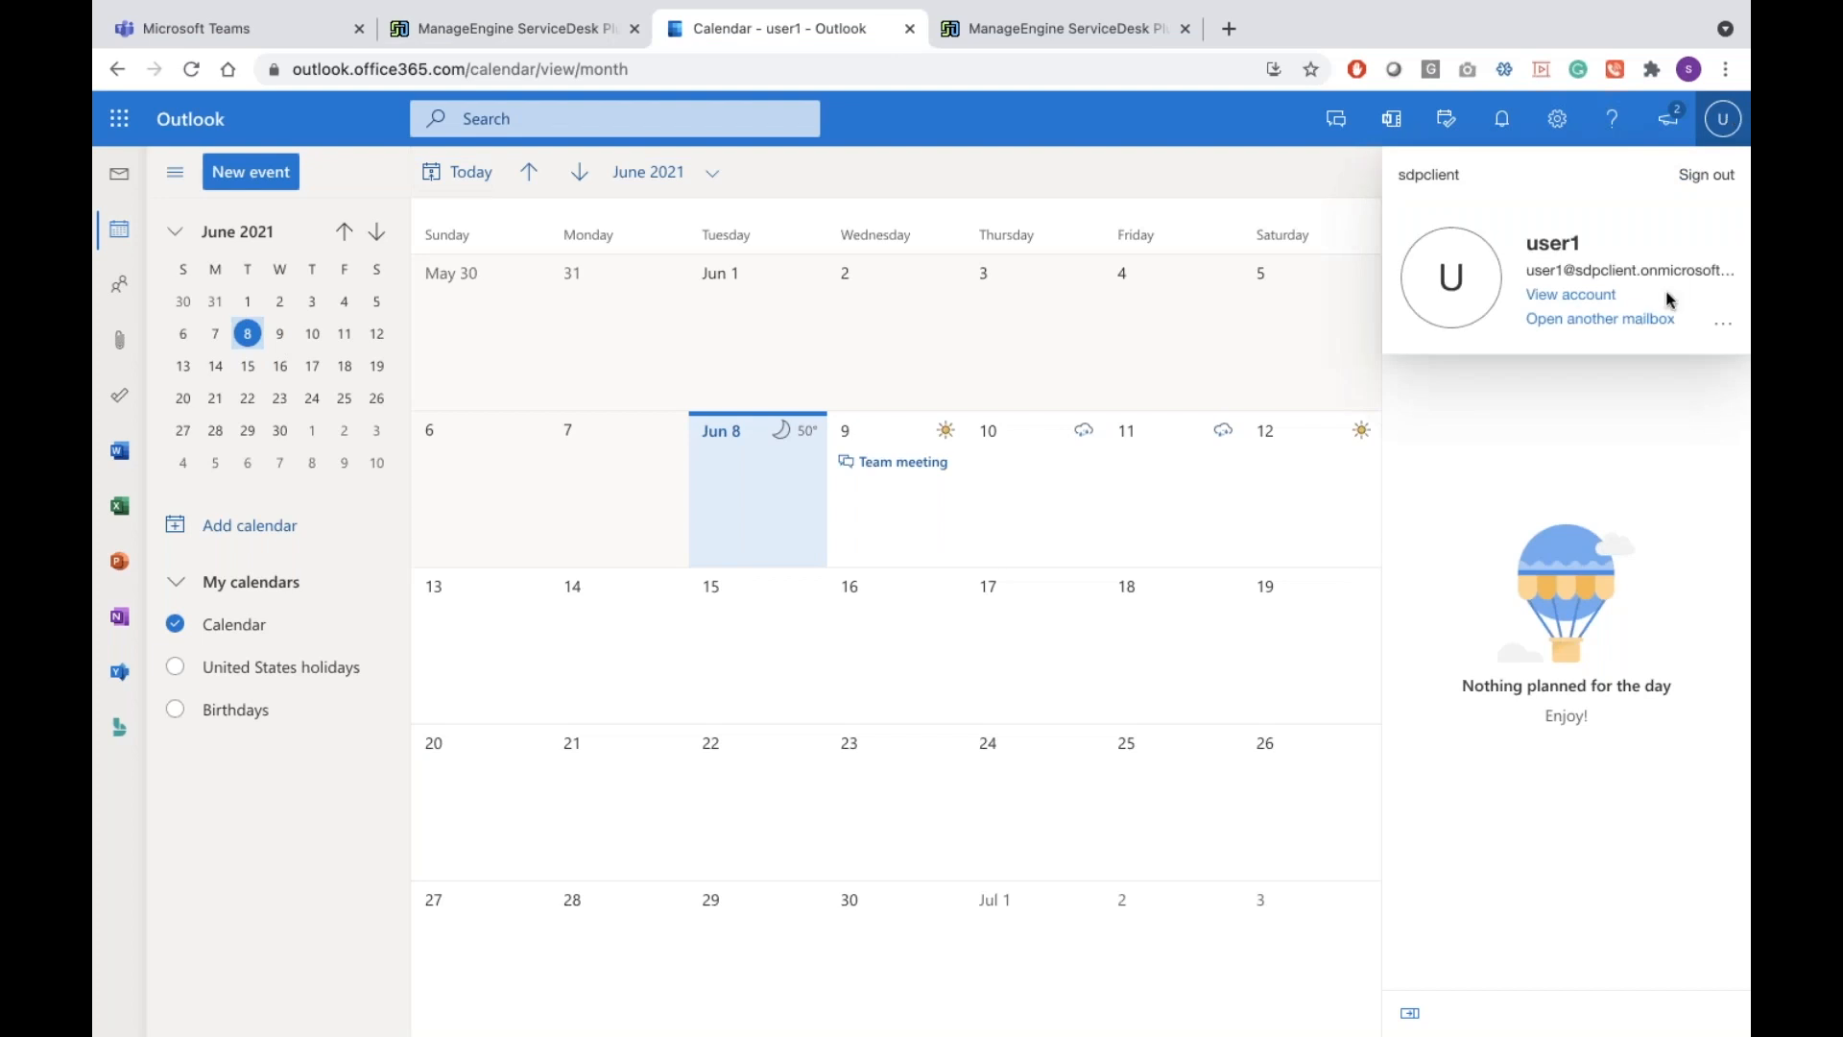
pyautogui.click(293, 38)
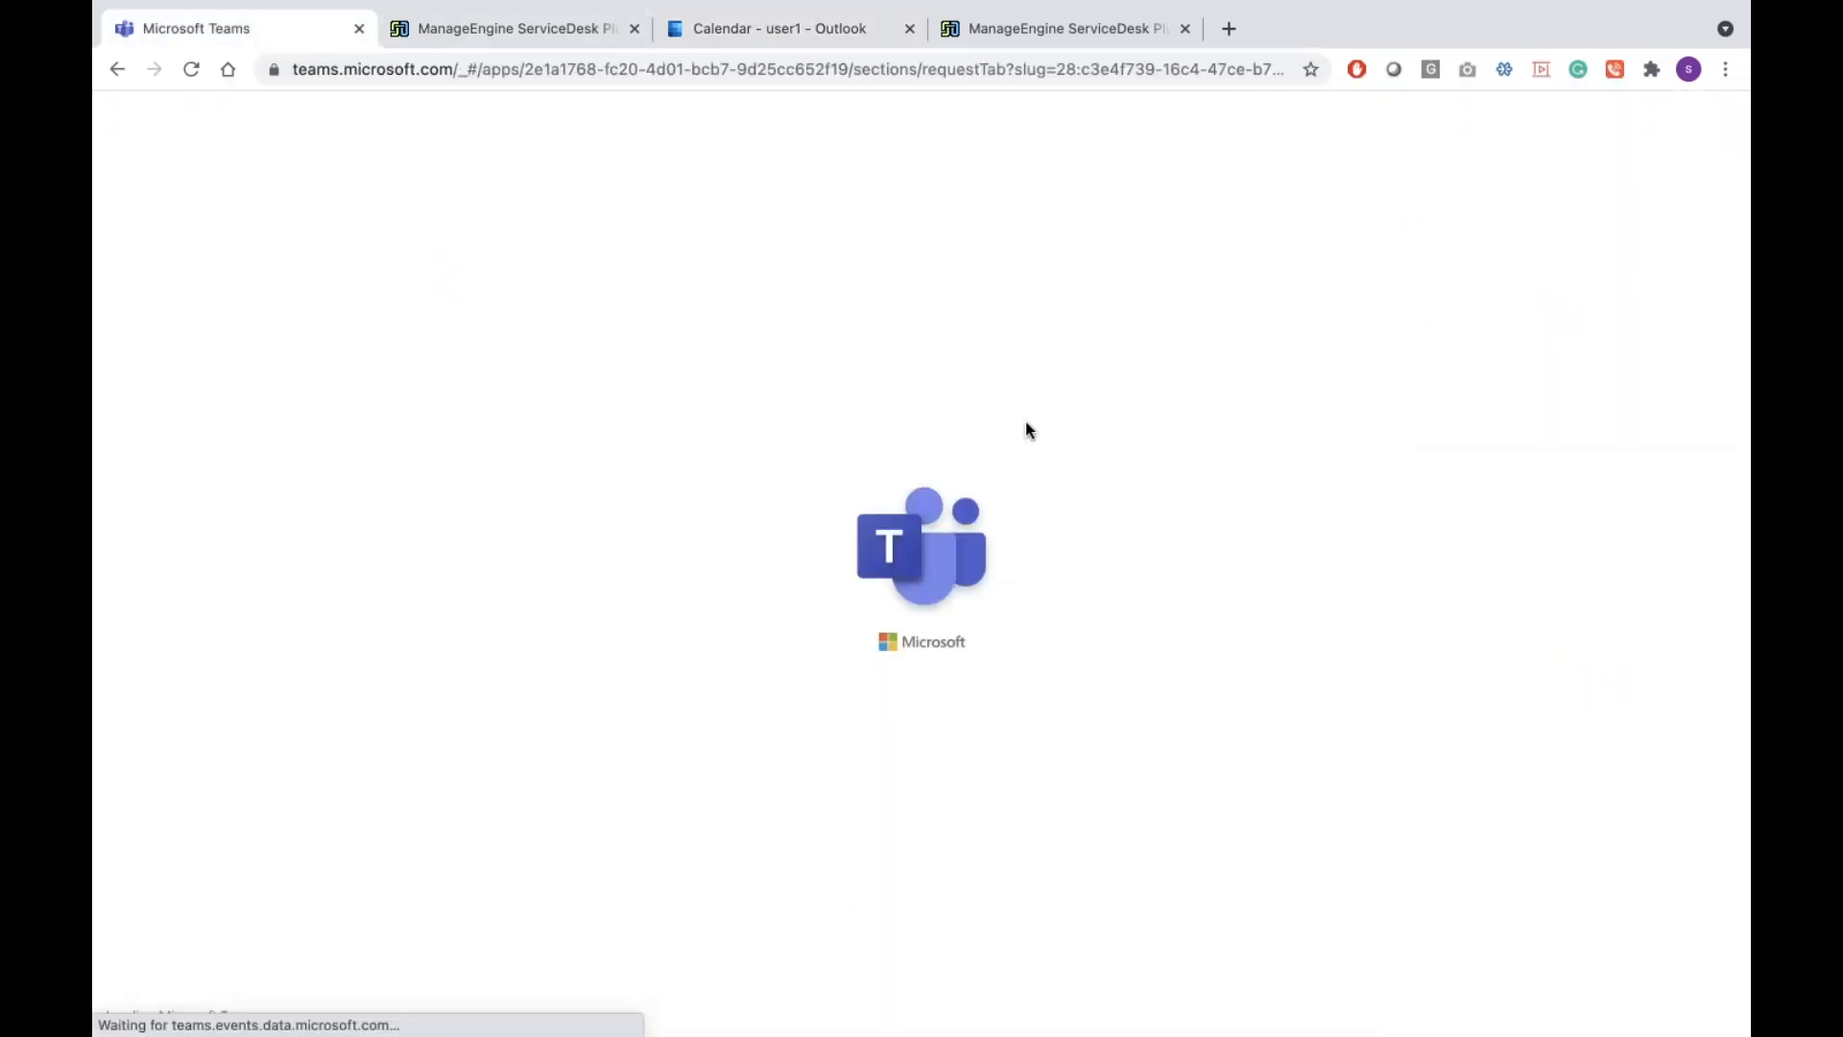
pyautogui.press('super+l')
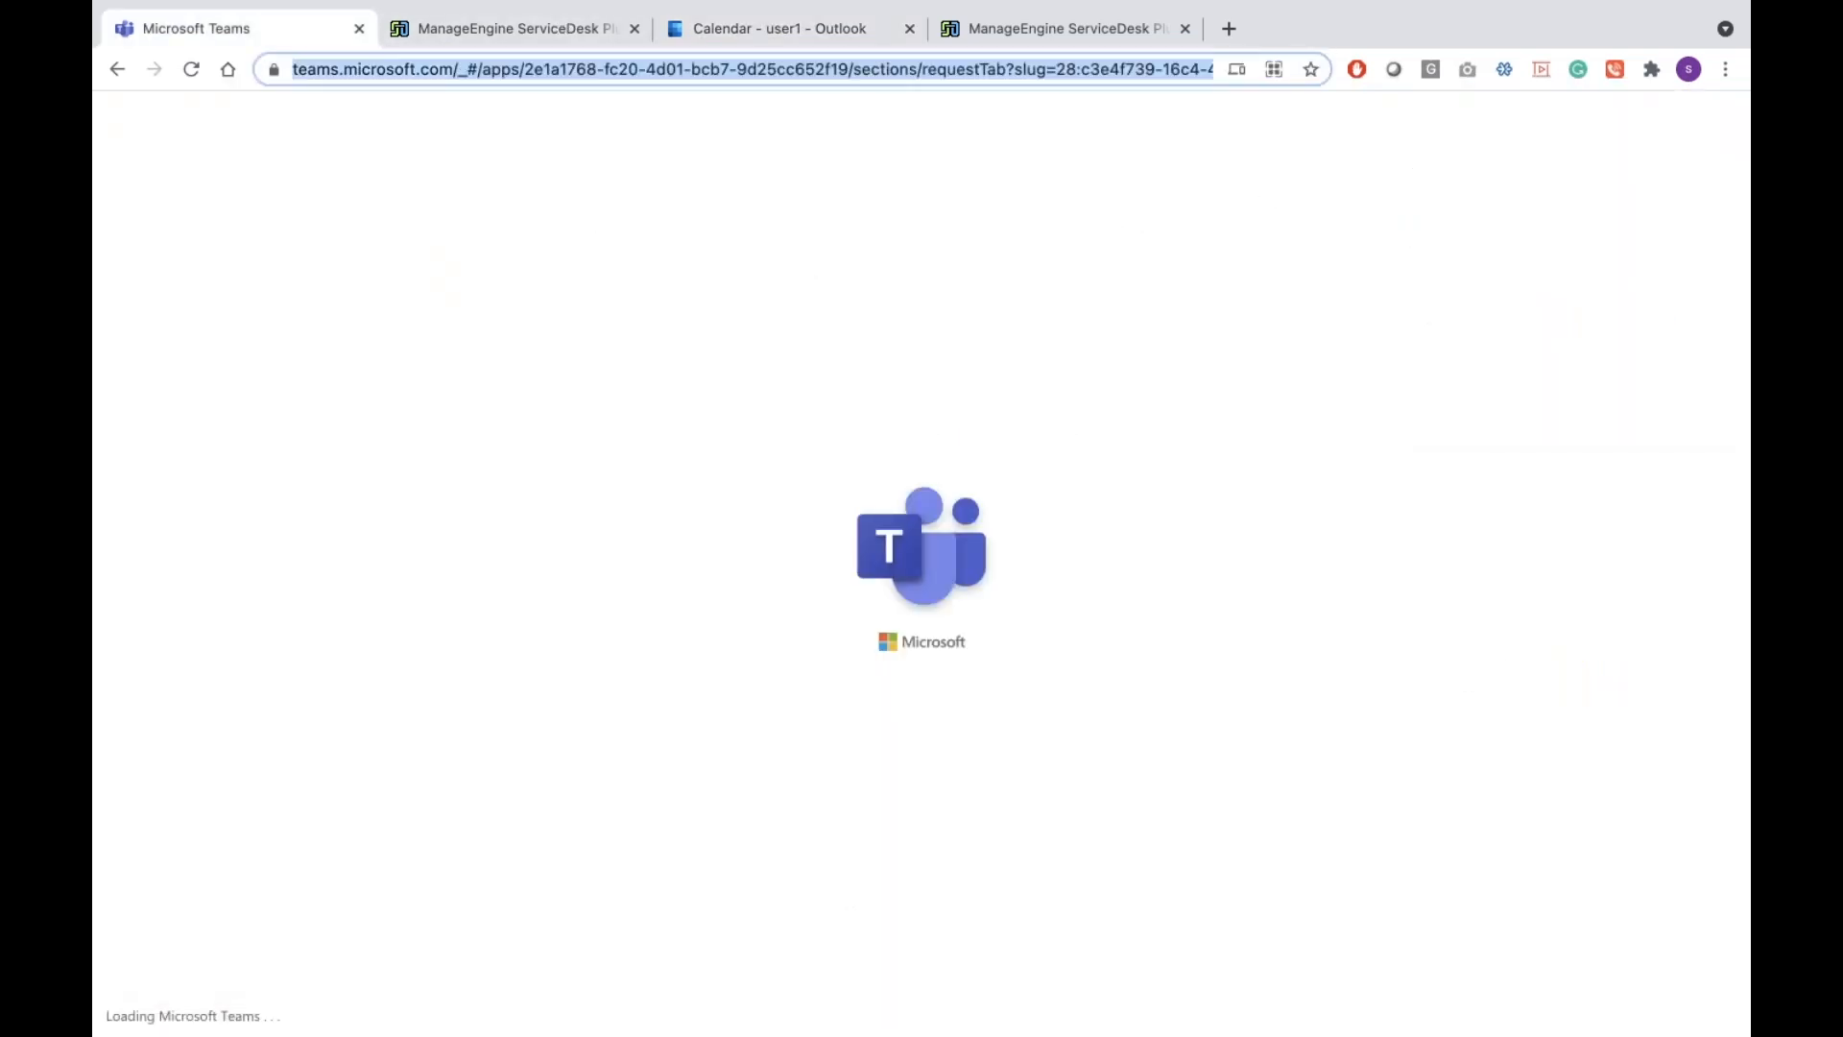
pyautogui.write('team')
pyautogui.press('Return')
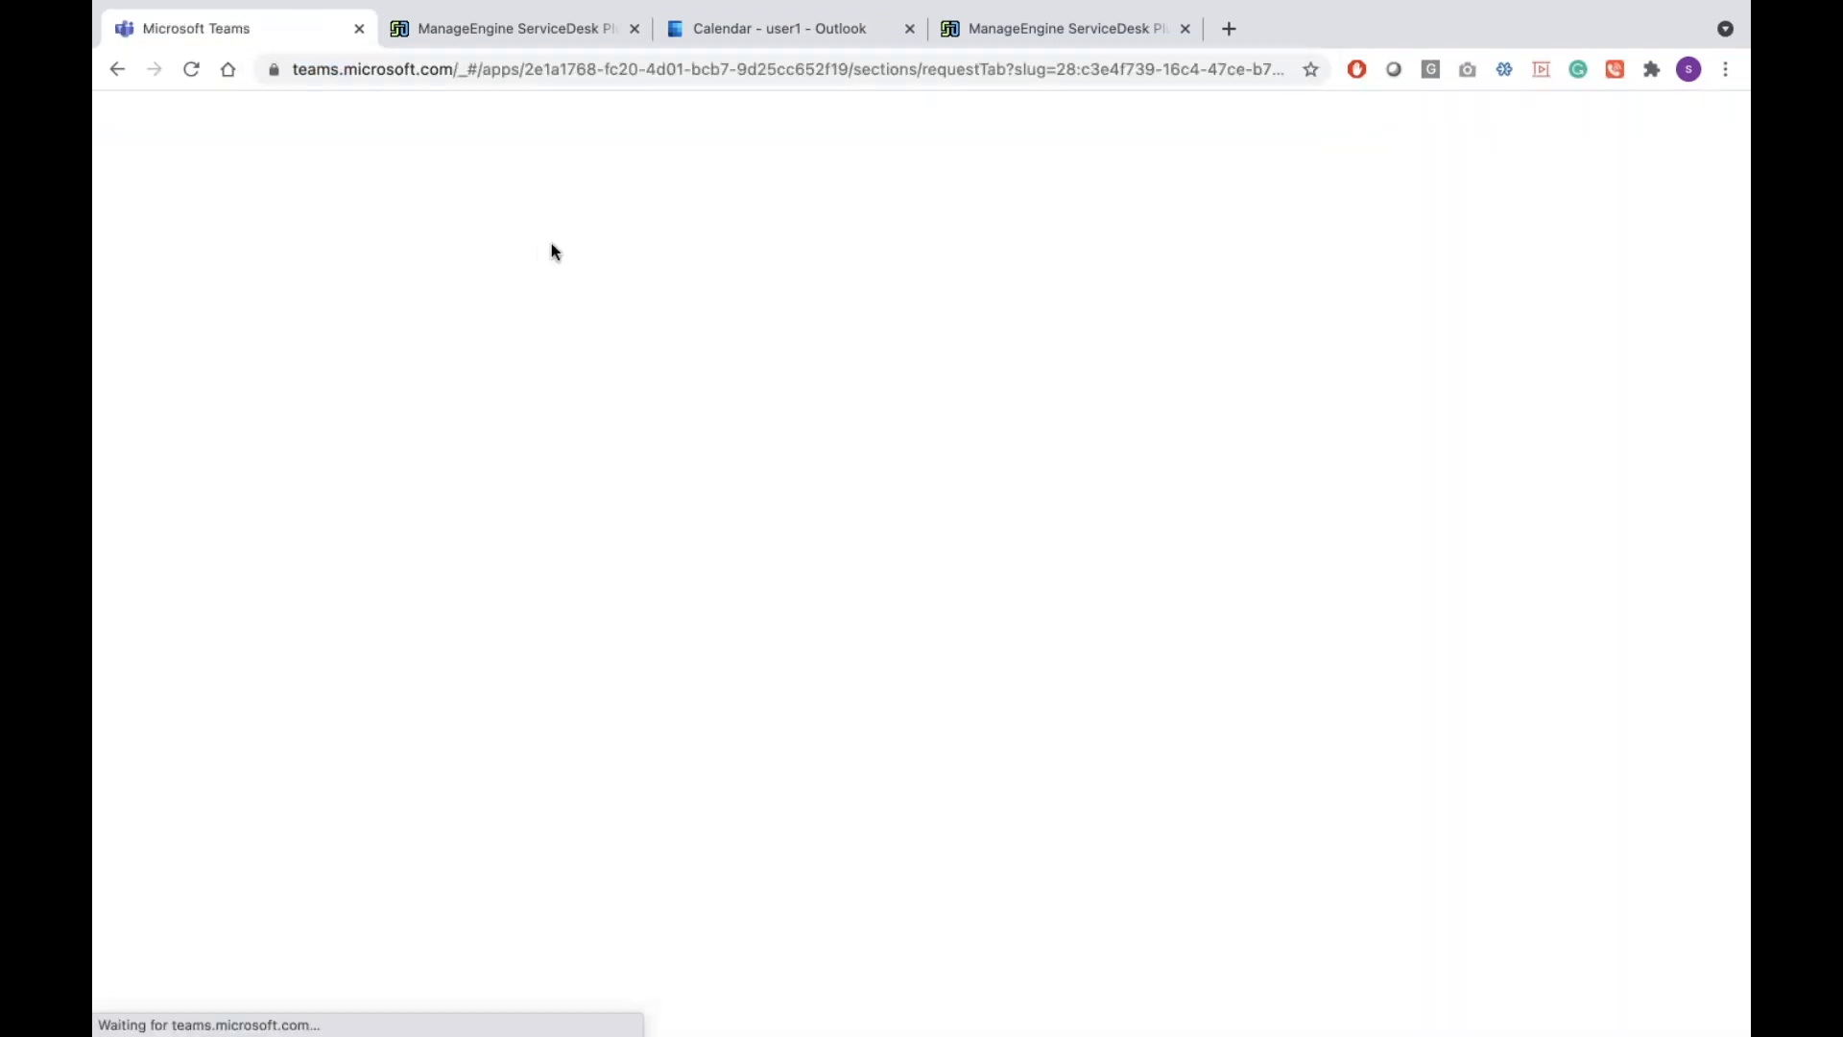
# Sign the current account out of Outlook and view the June 7–11 Teams calendar
pyautogui.click(785, 15)
pyautogui.click(1706, 175)
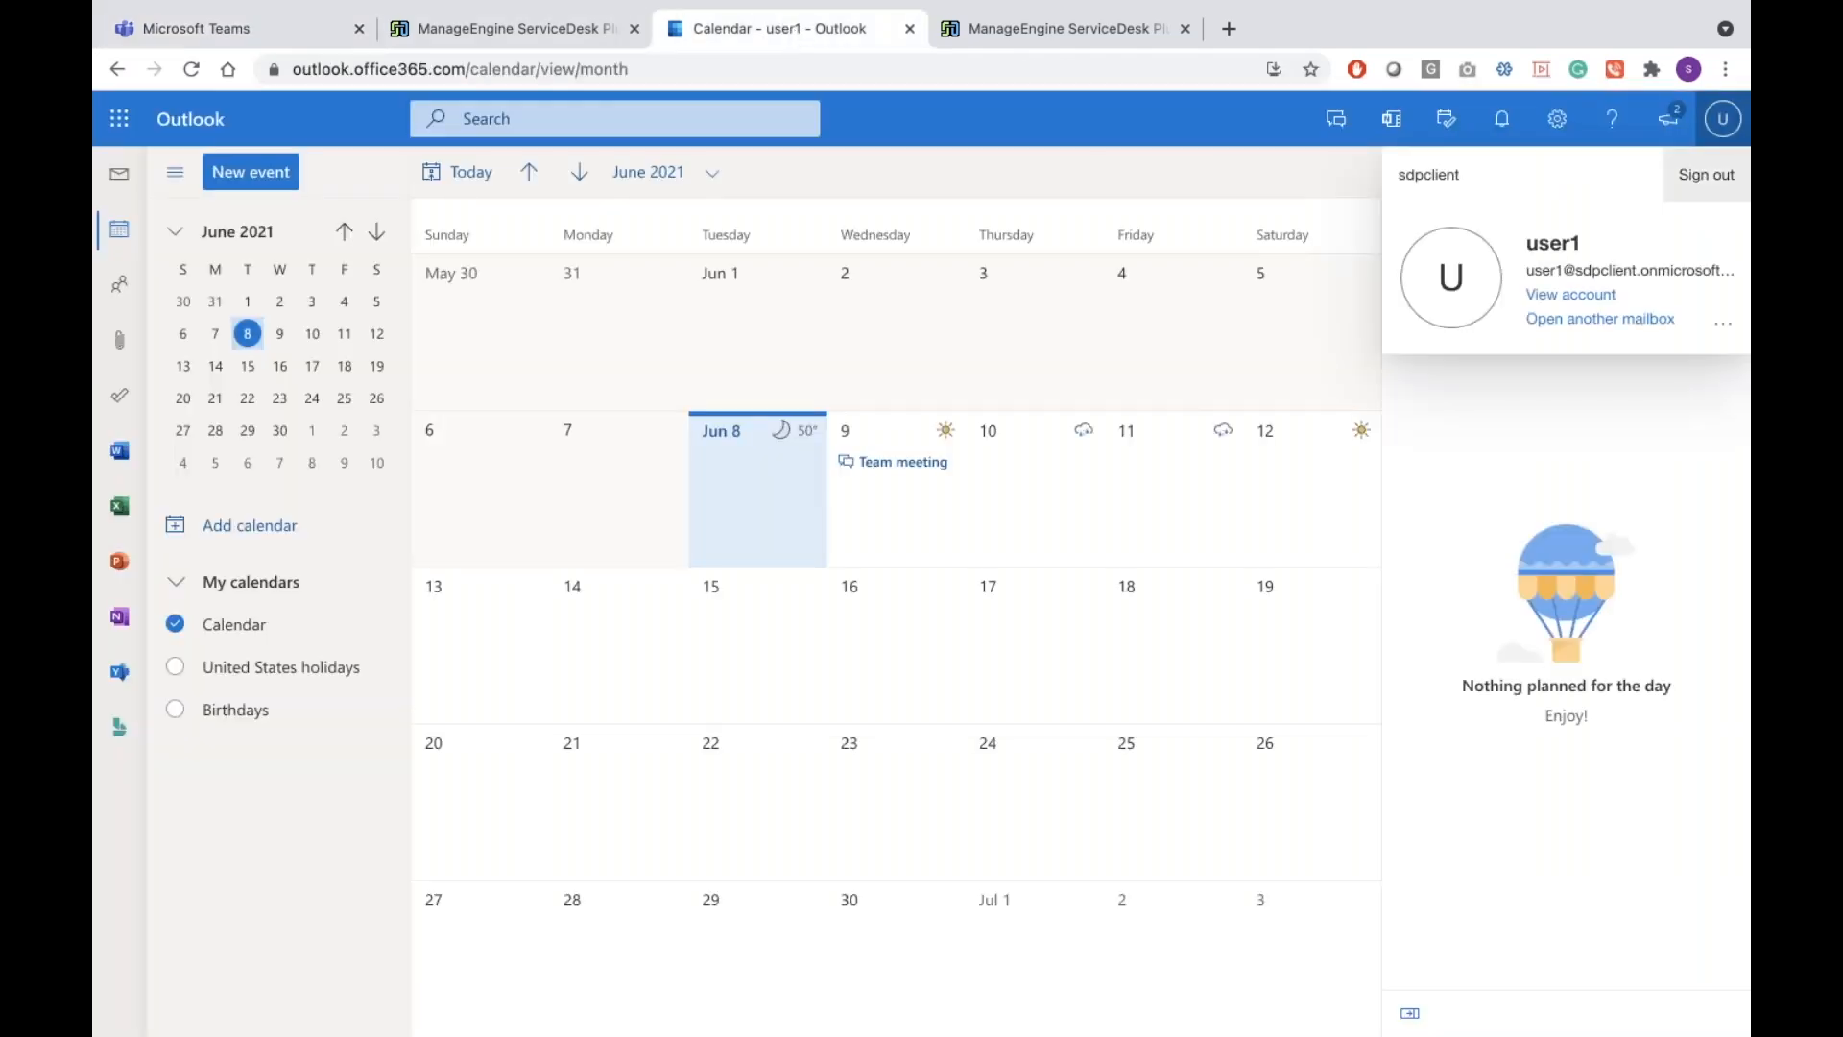
pyautogui.click(315, 25)
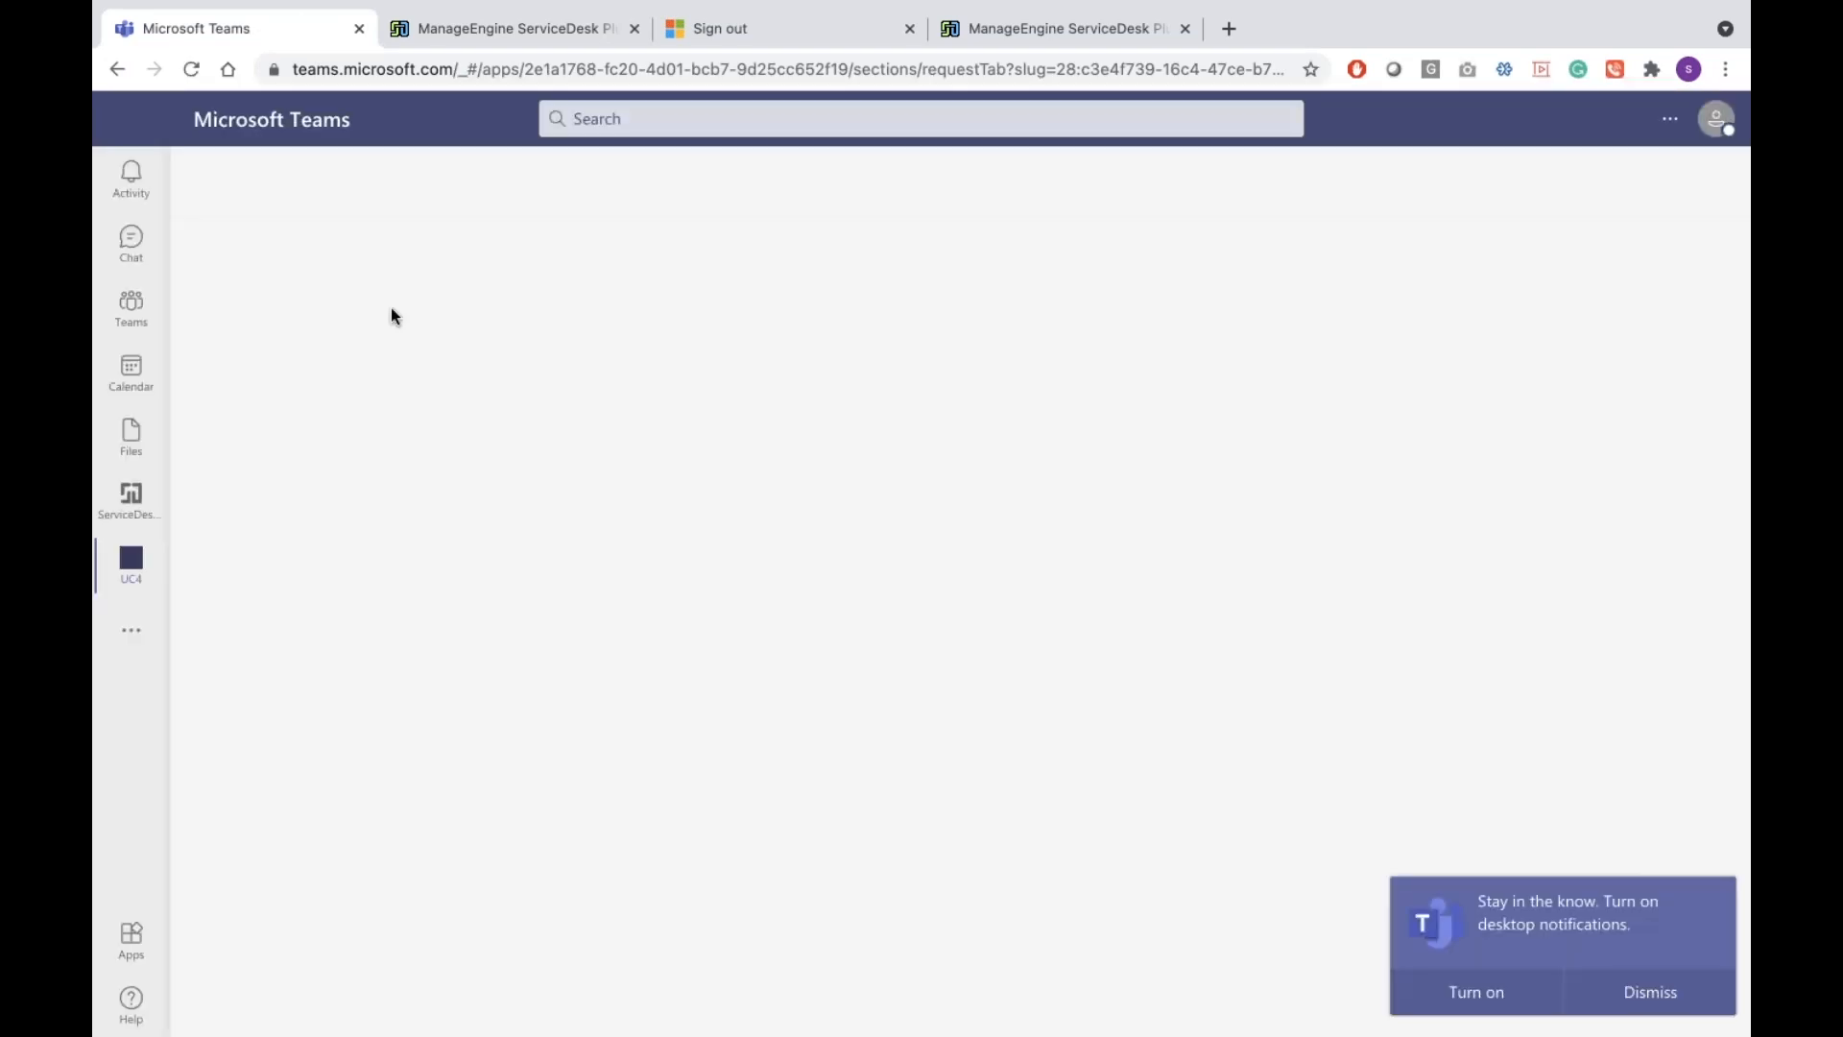
pyautogui.click(144, 389)
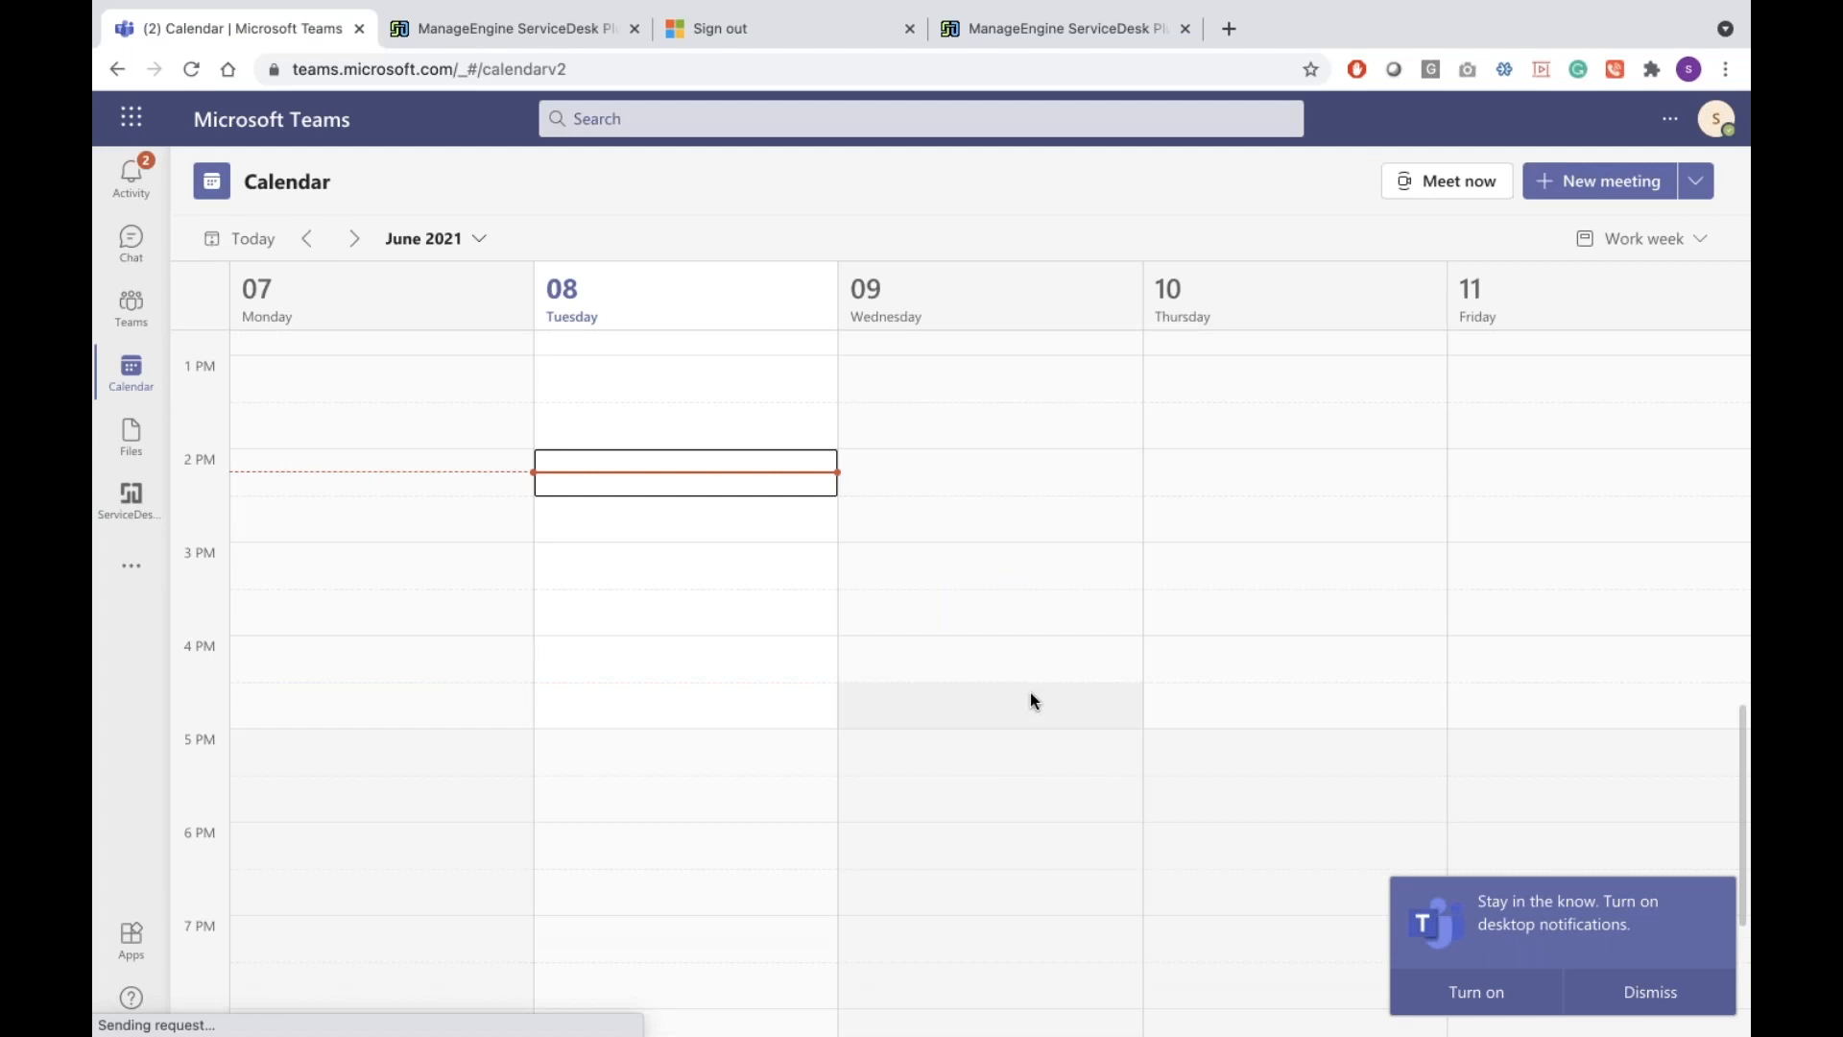
pyautogui.hotkey('ctrl', 'Right')
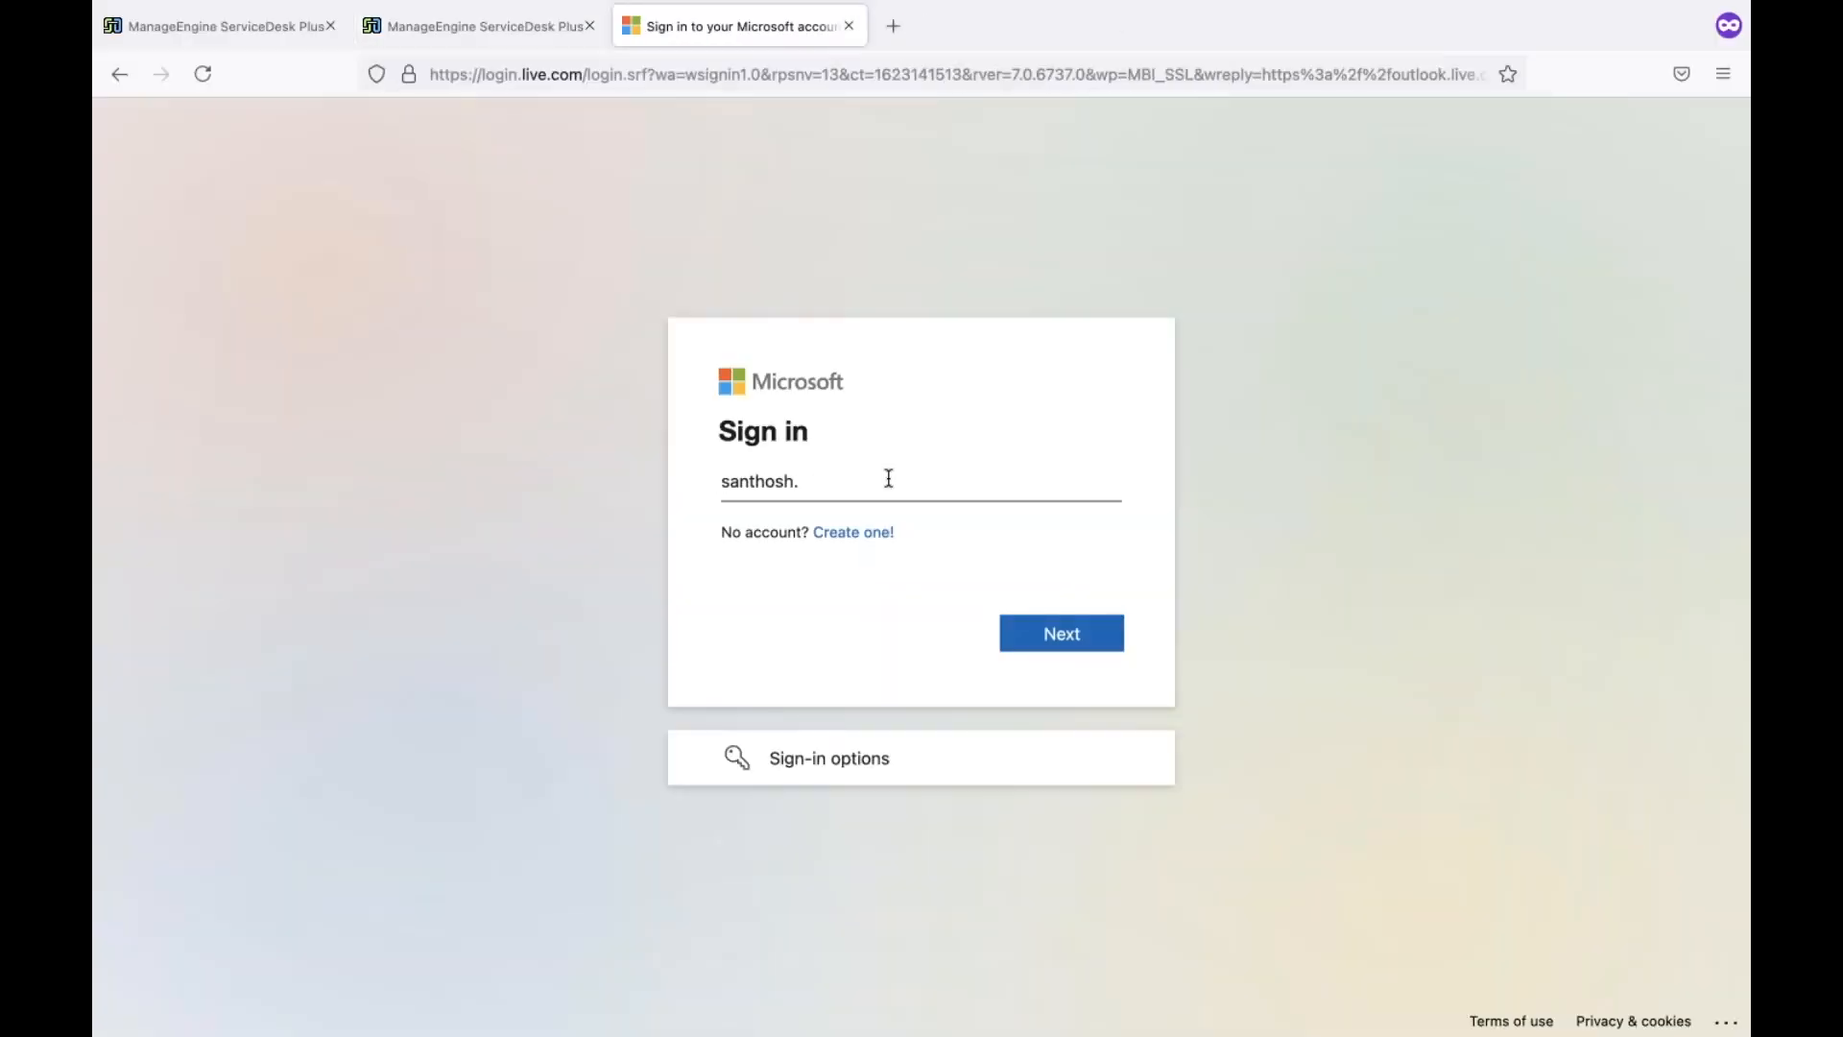
# Sign in with the other account's e-mail and saved password, stay signed in, close the extra ServiceDesk tab
pyautogui.write('@sdpbot.onmicrosoft.com')
pyautogui.press('Return')
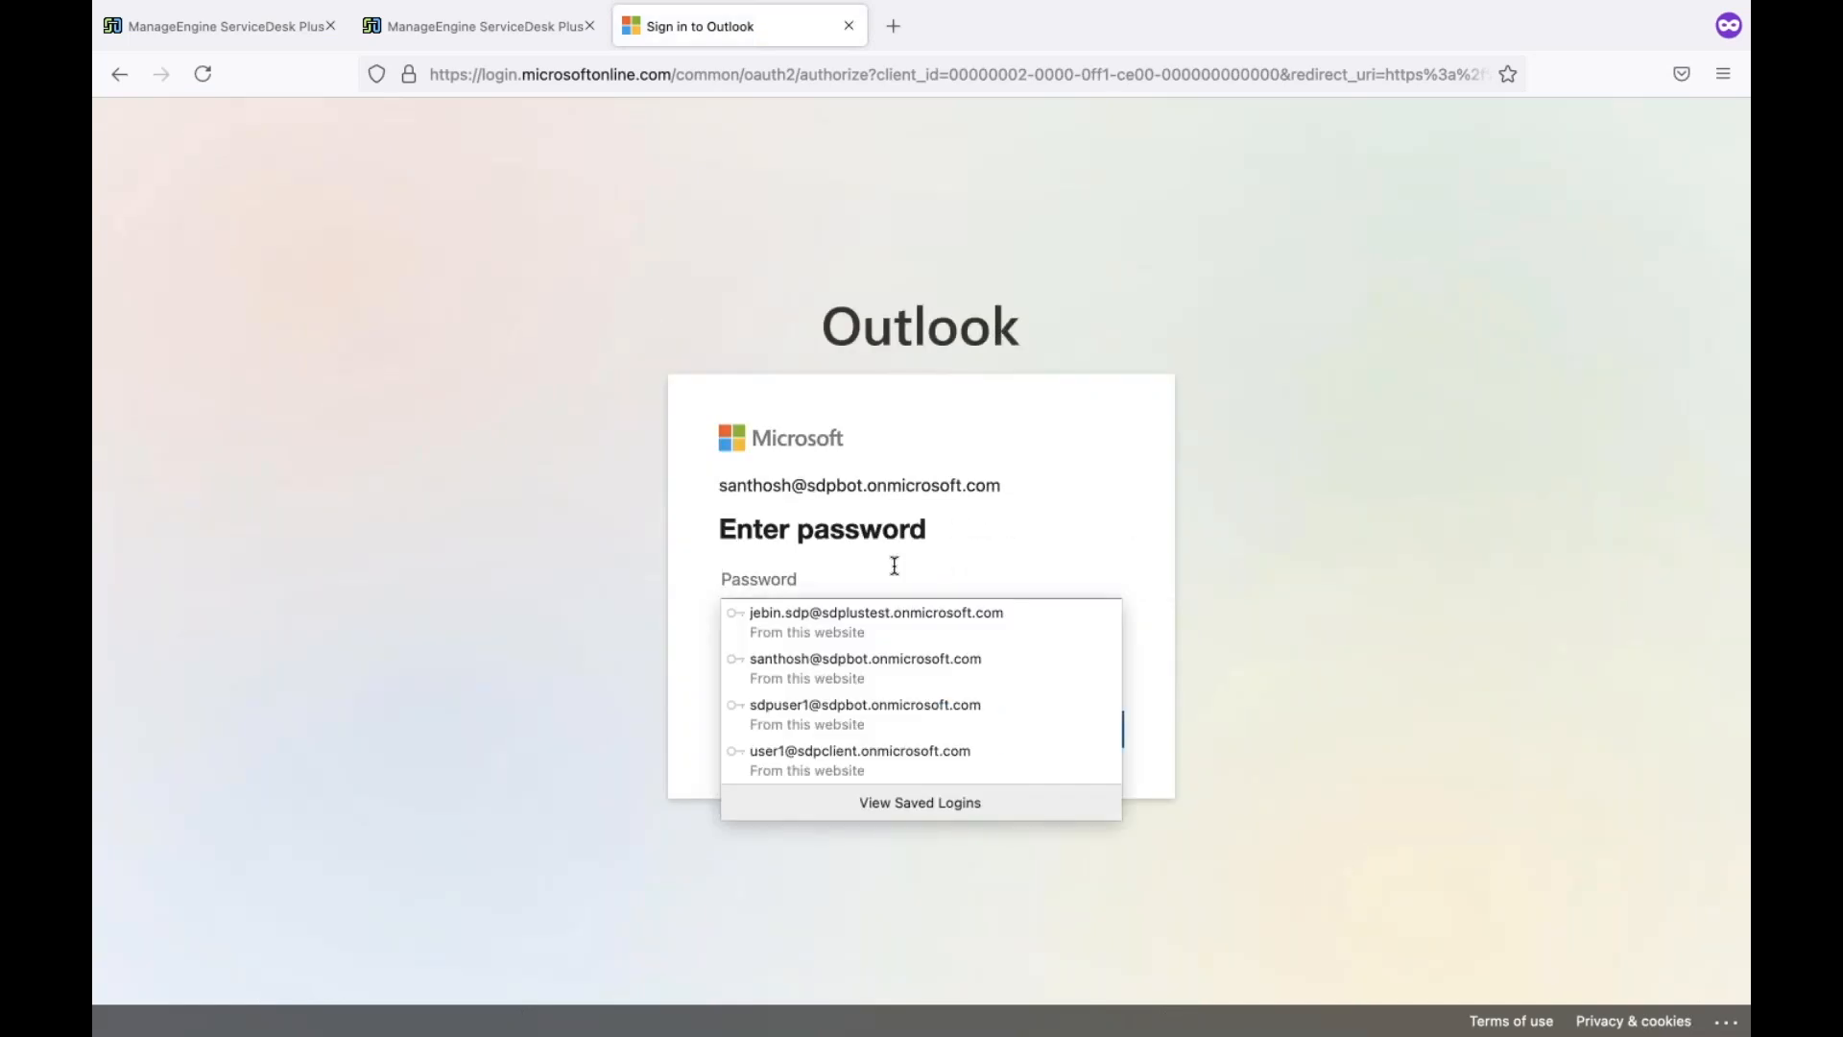
pyautogui.click(873, 662)
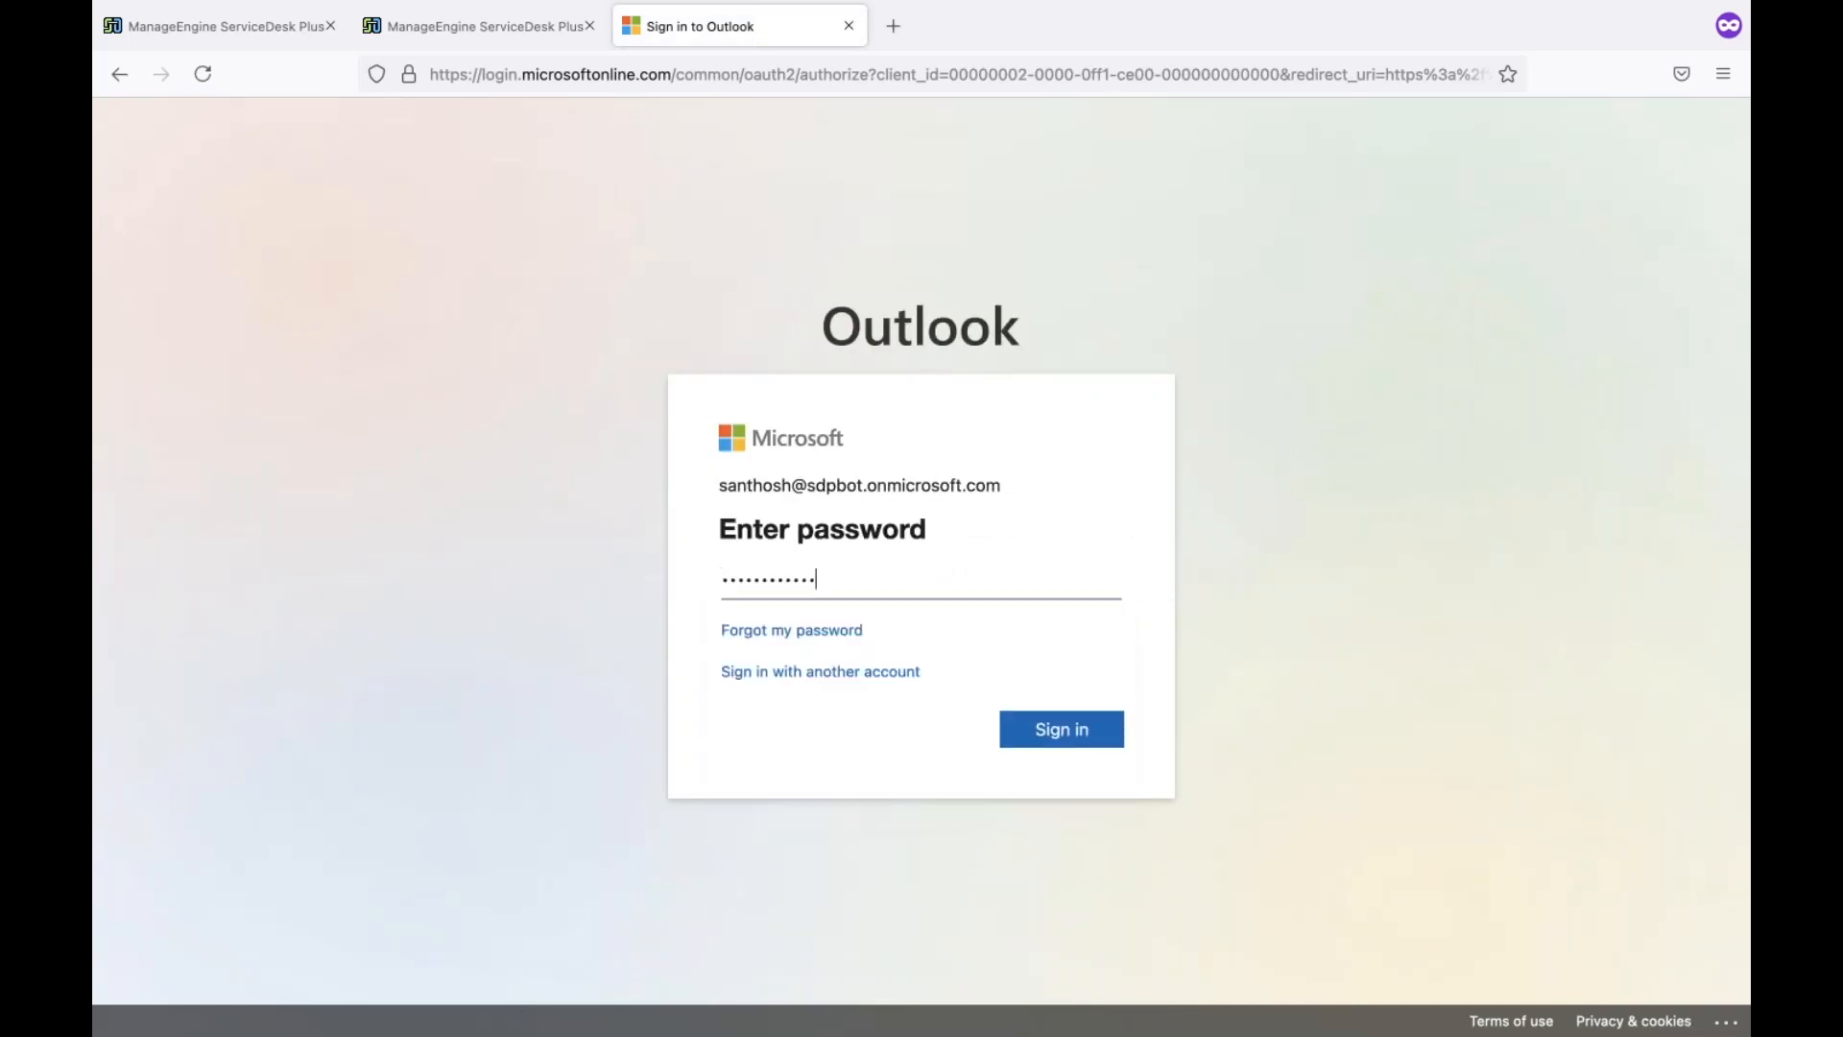
pyautogui.press('Return')
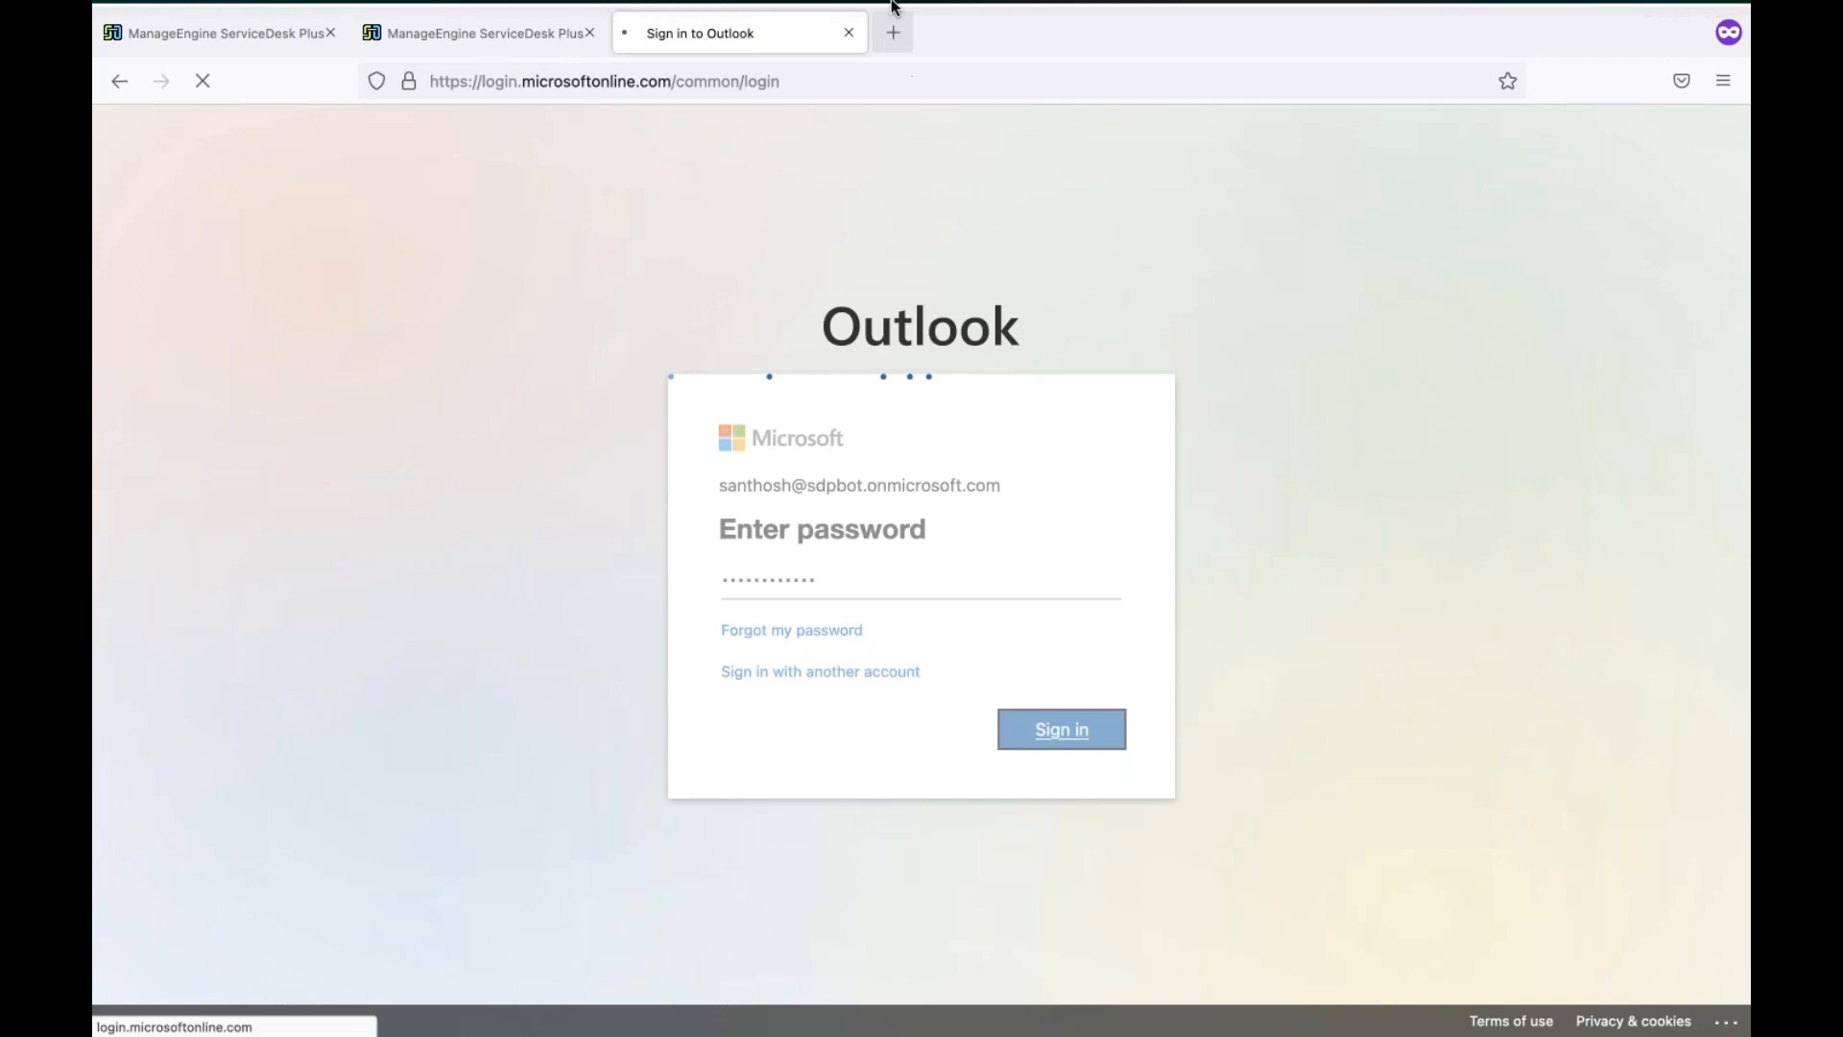
pyautogui.click(896, 660)
pyautogui.click(1062, 718)
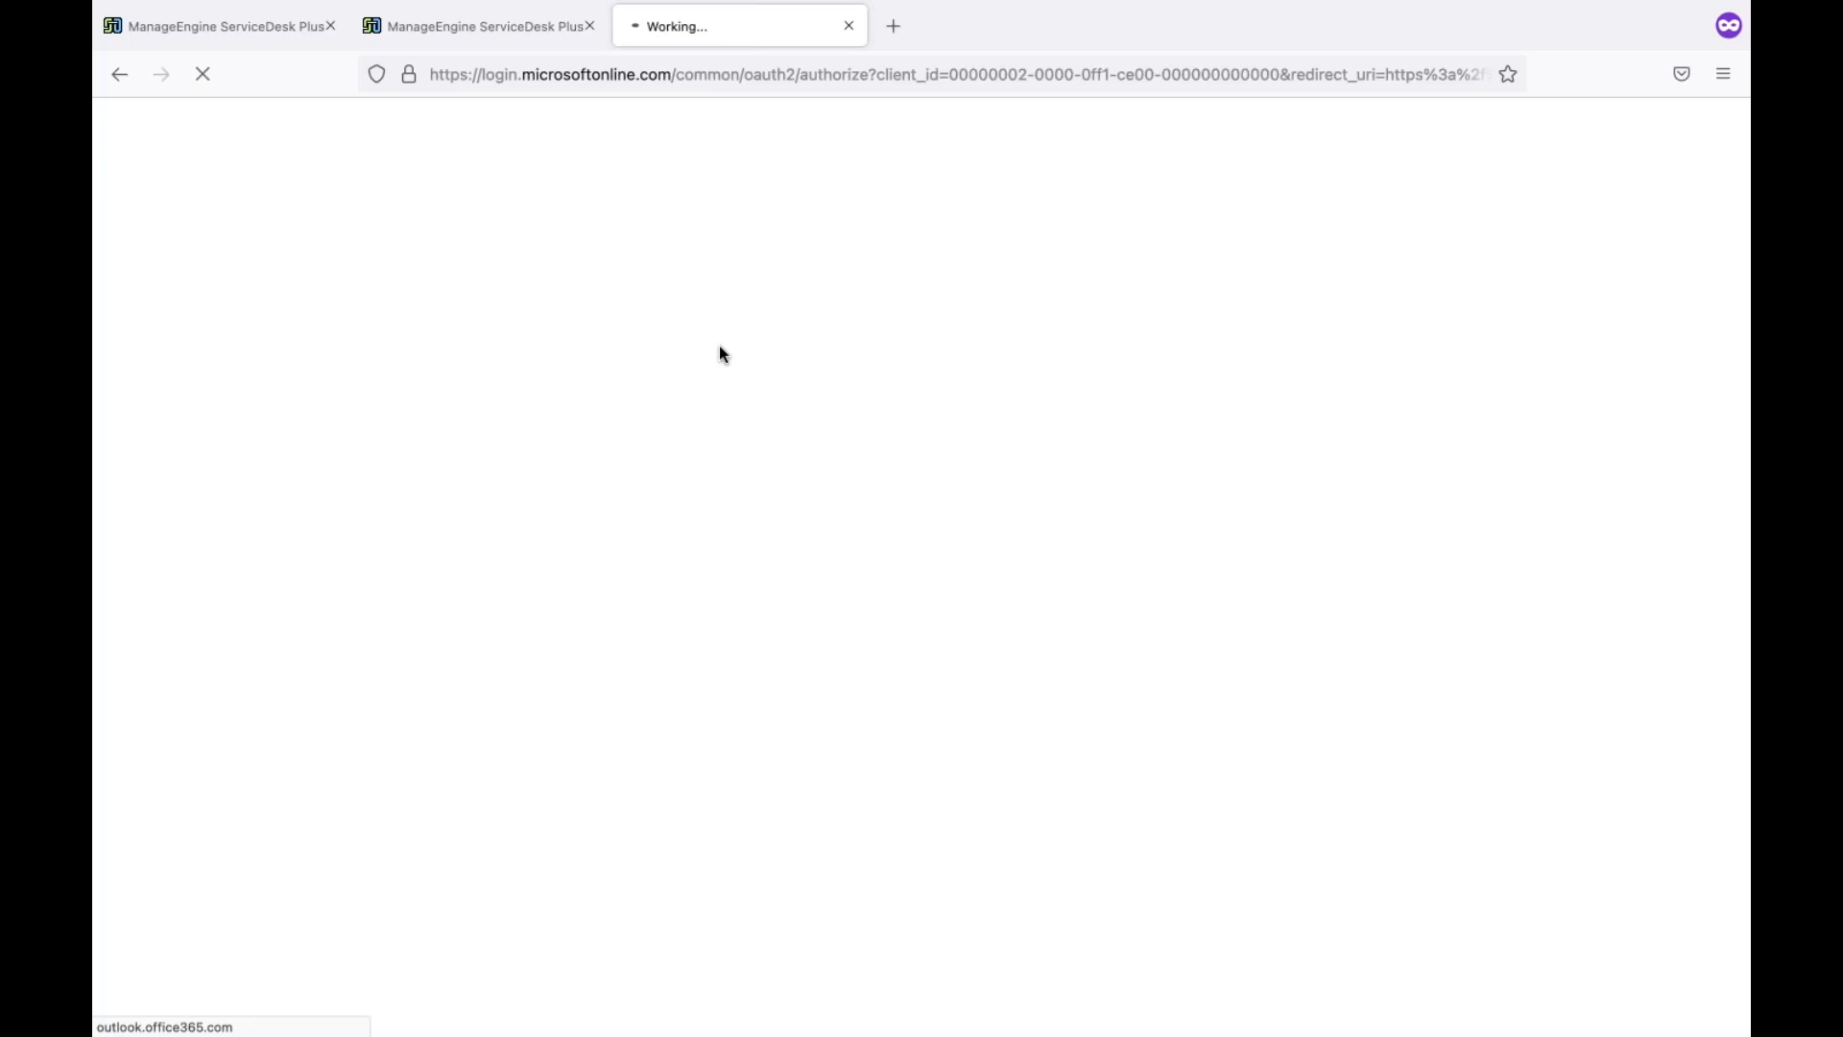
pyautogui.click(330, 26)
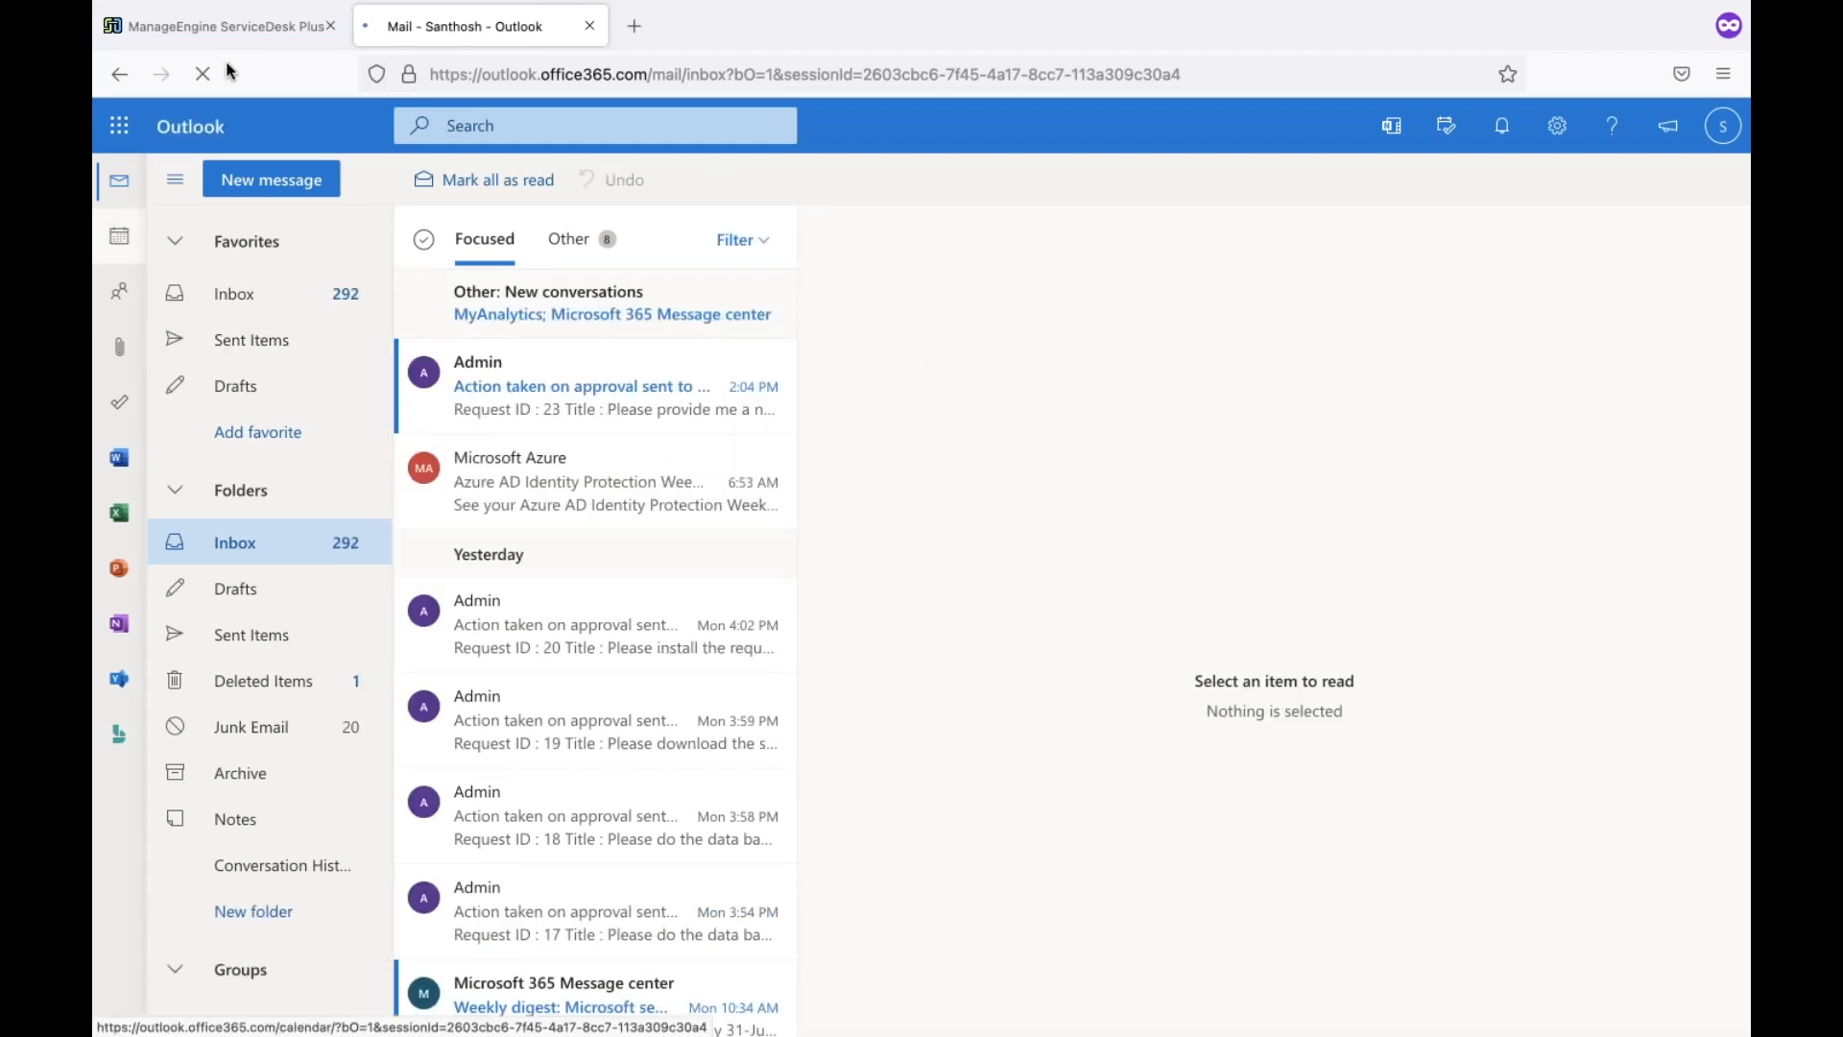
pyautogui.click(264, 32)
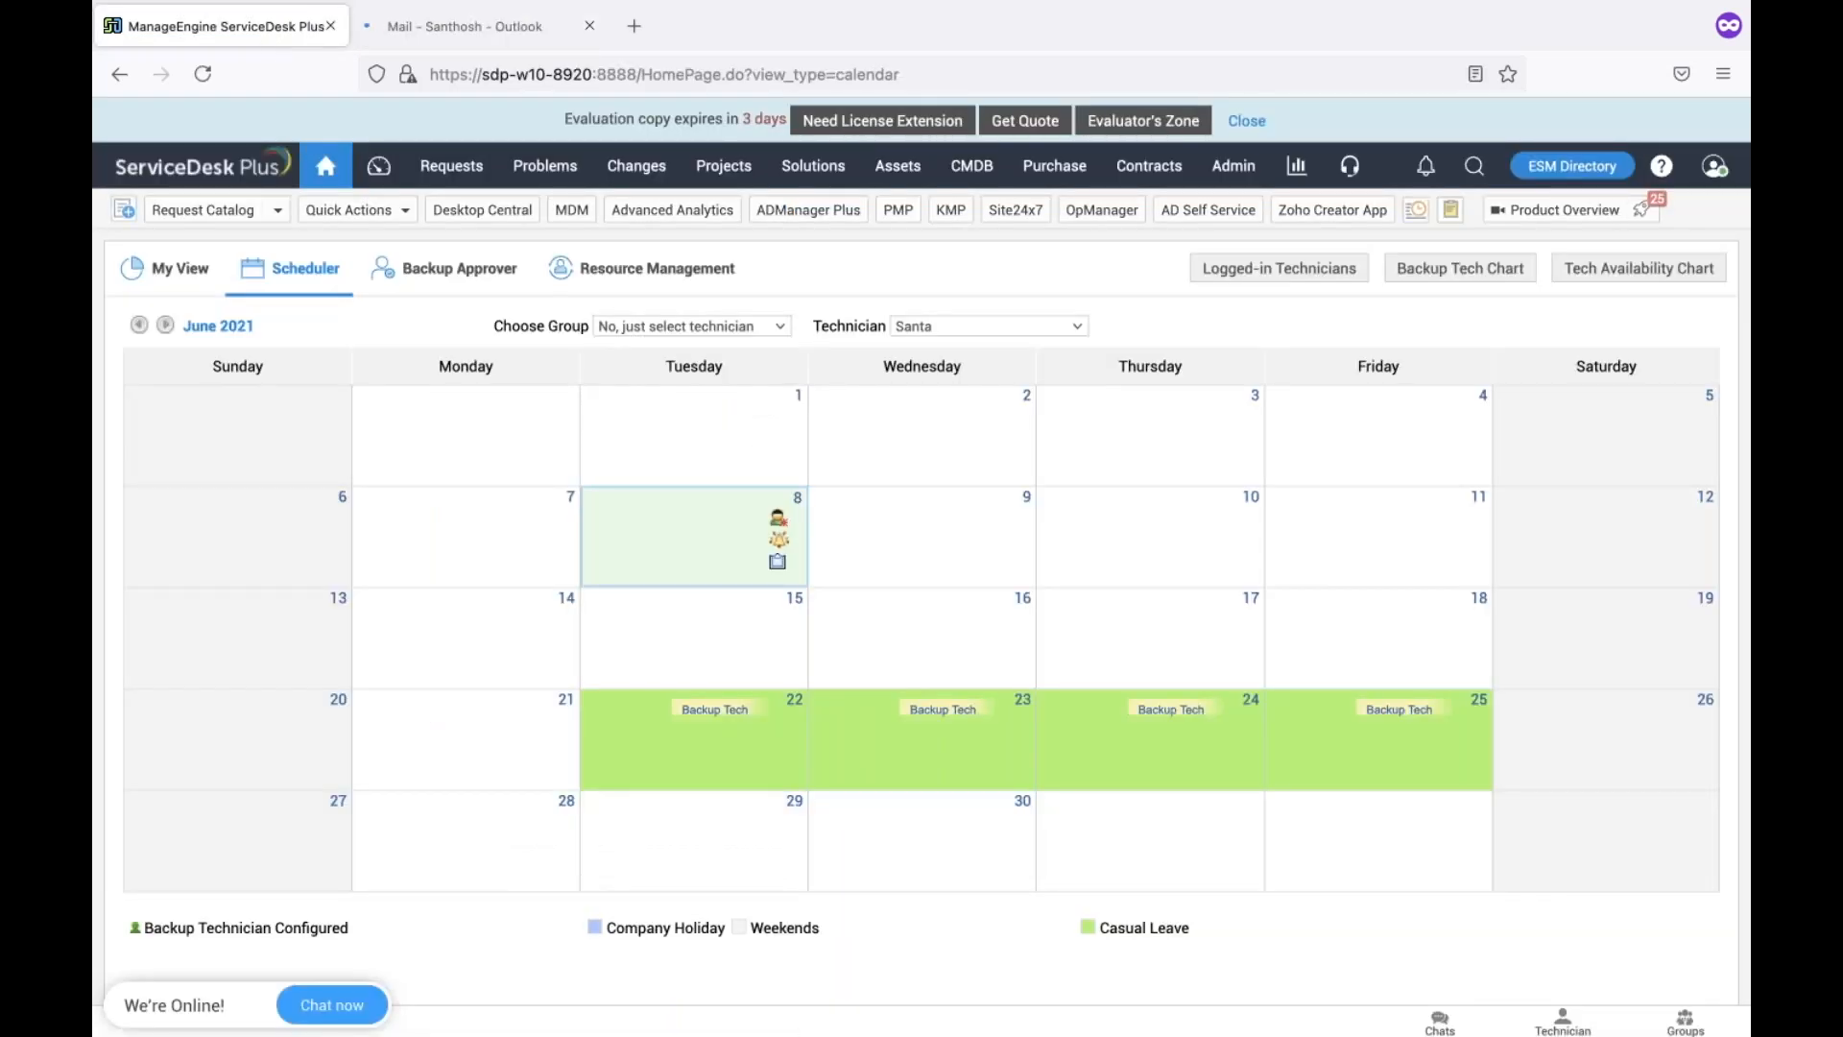
# Compare the June 22–25 casual leave with Outlook's Trip to London event, then select June 16
pyautogui.click(518, 39)
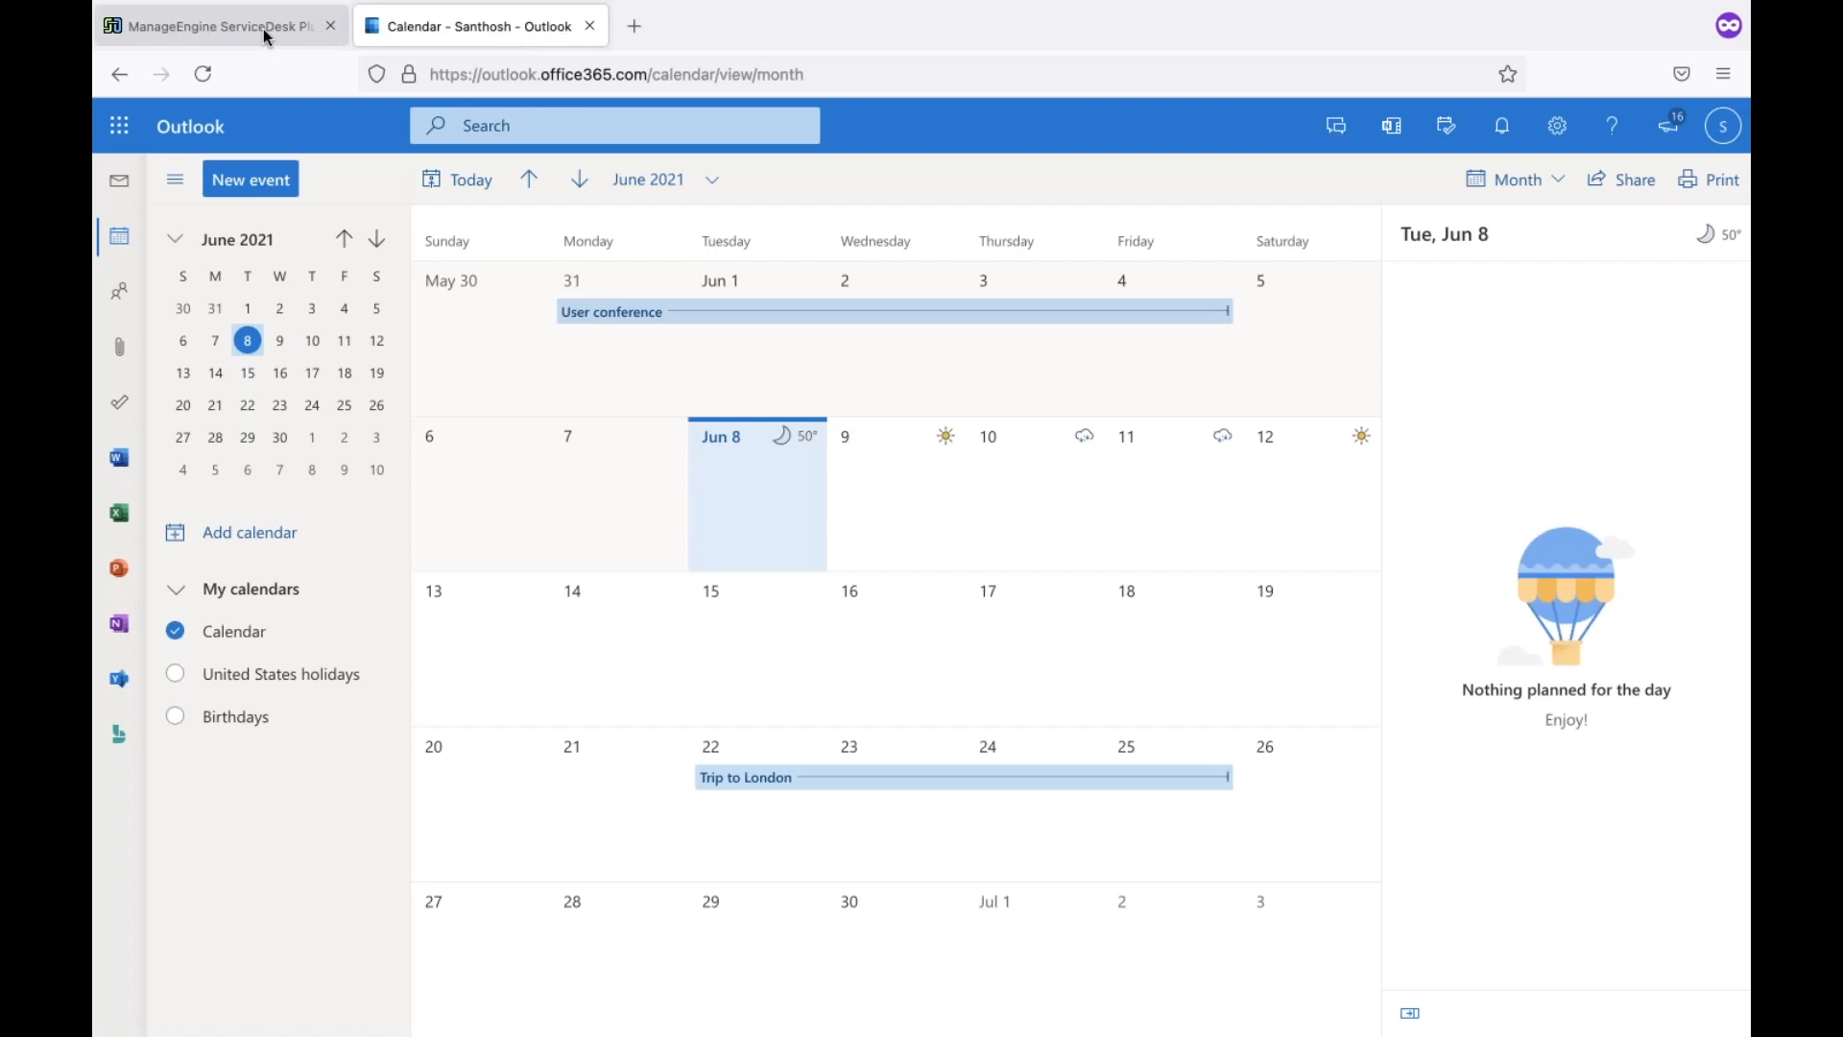
pyautogui.click(221, 25)
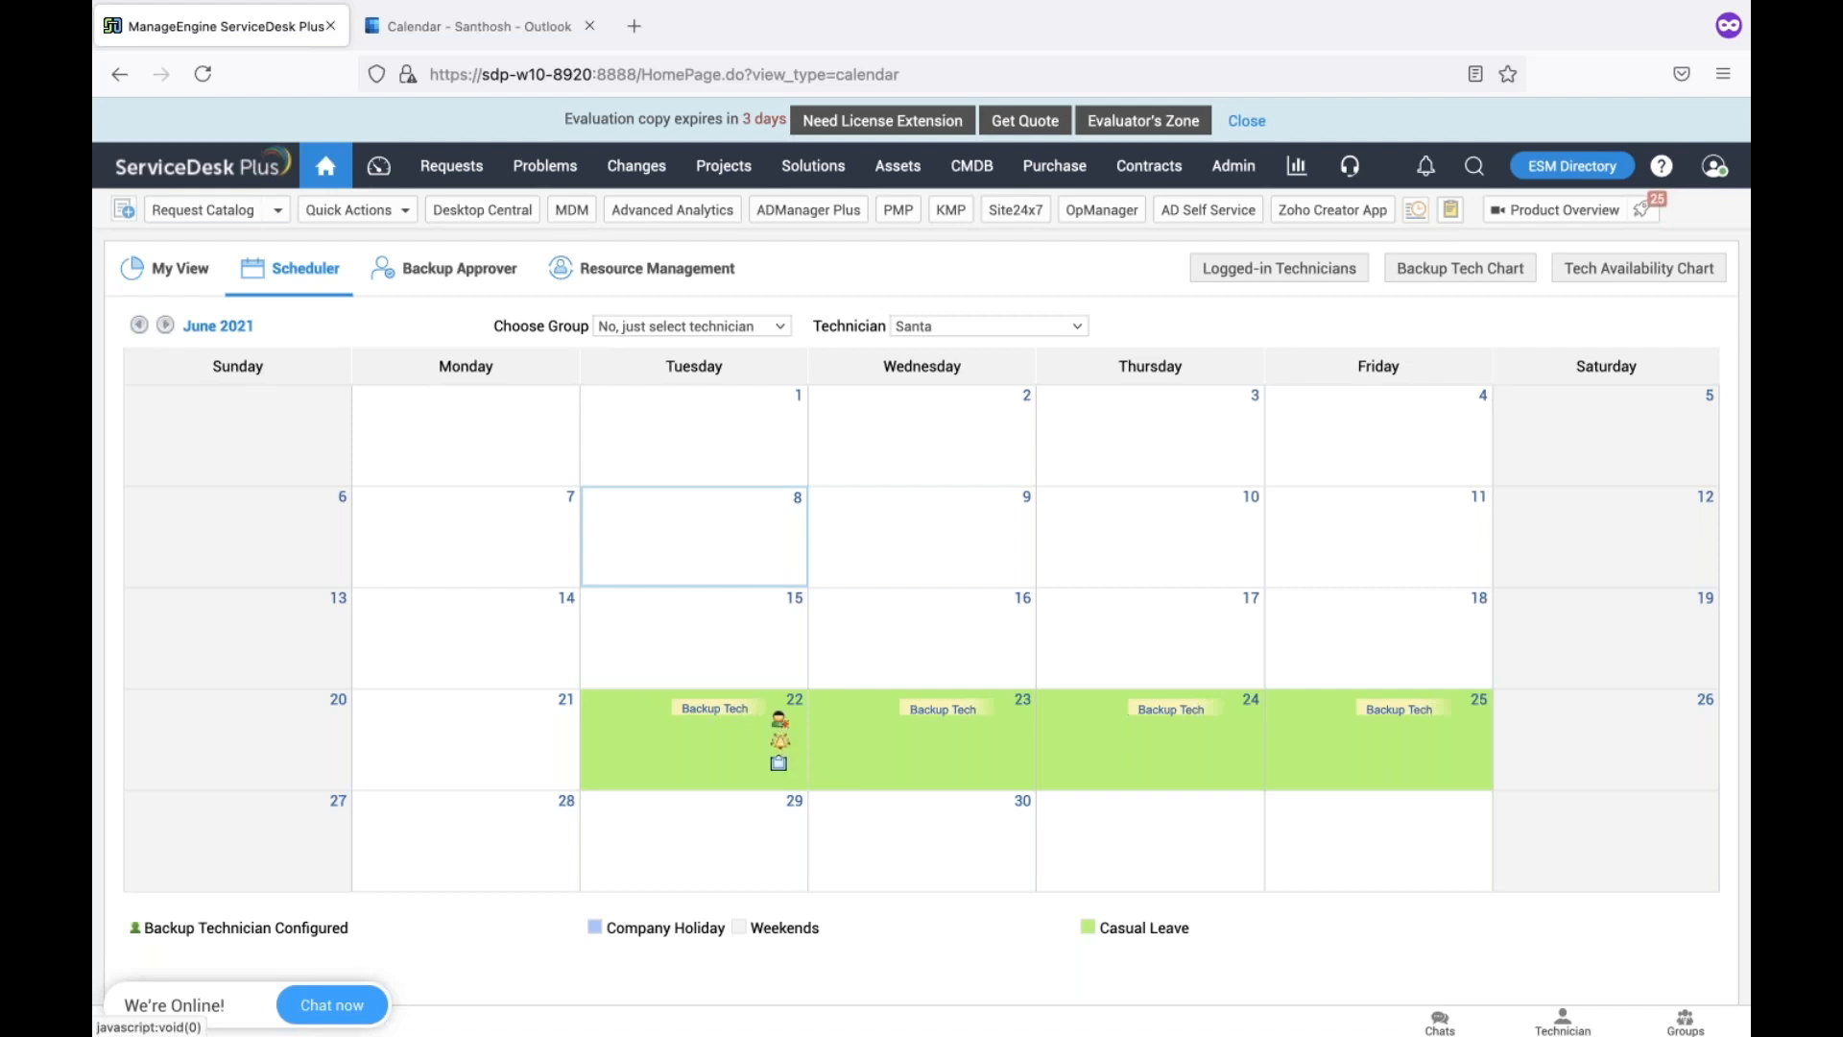
pyautogui.click(471, 26)
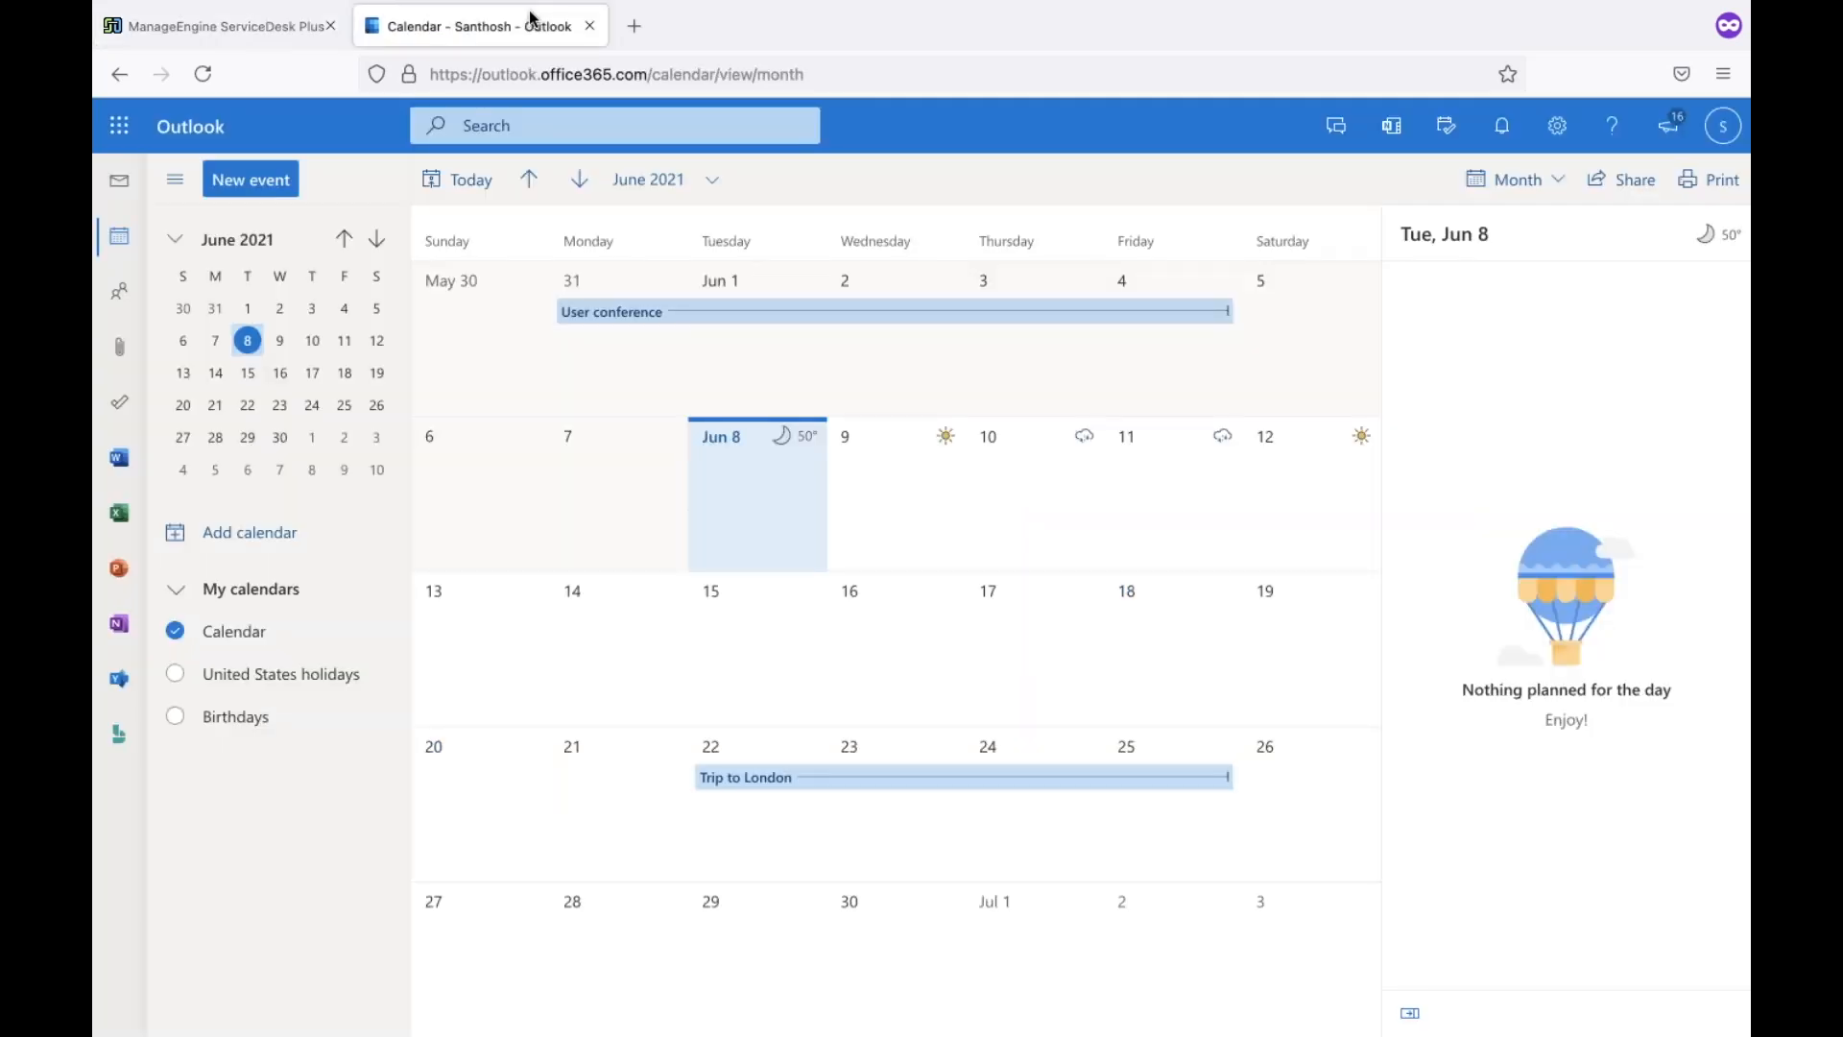
pyautogui.moveTo(1134, 780)
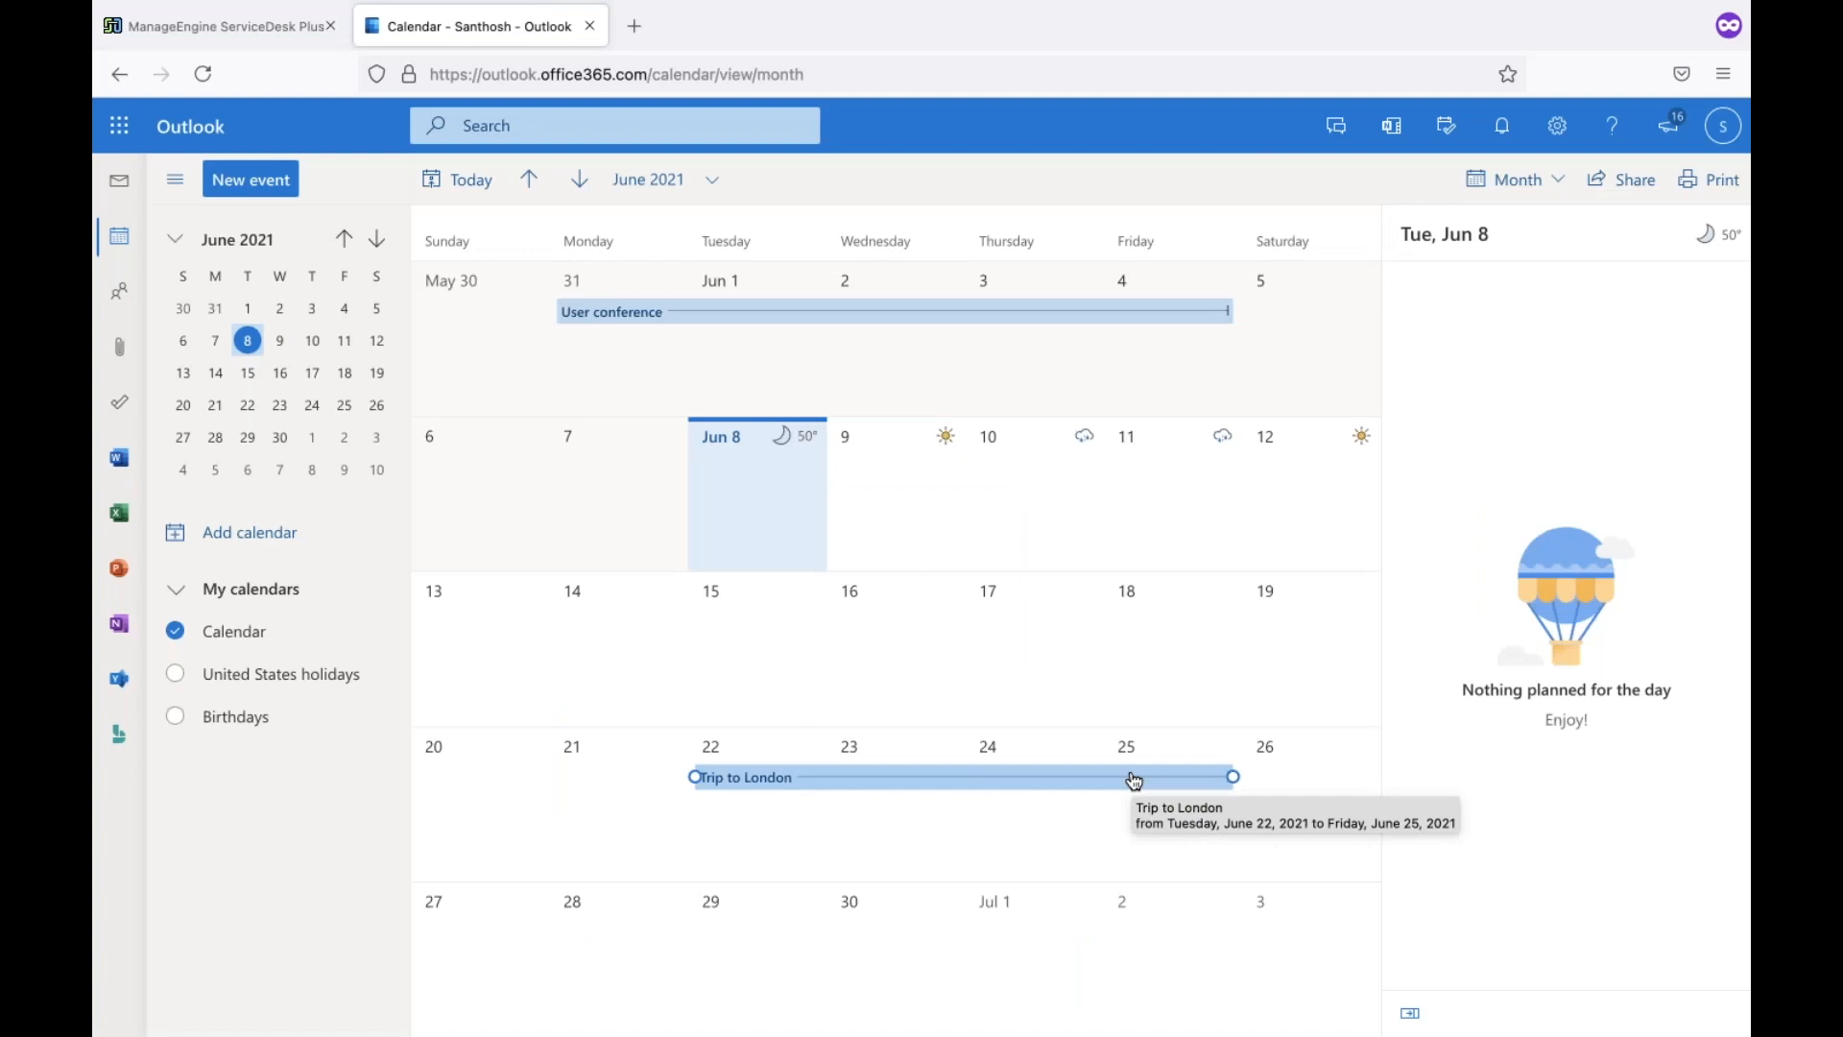
pyautogui.click(872, 657)
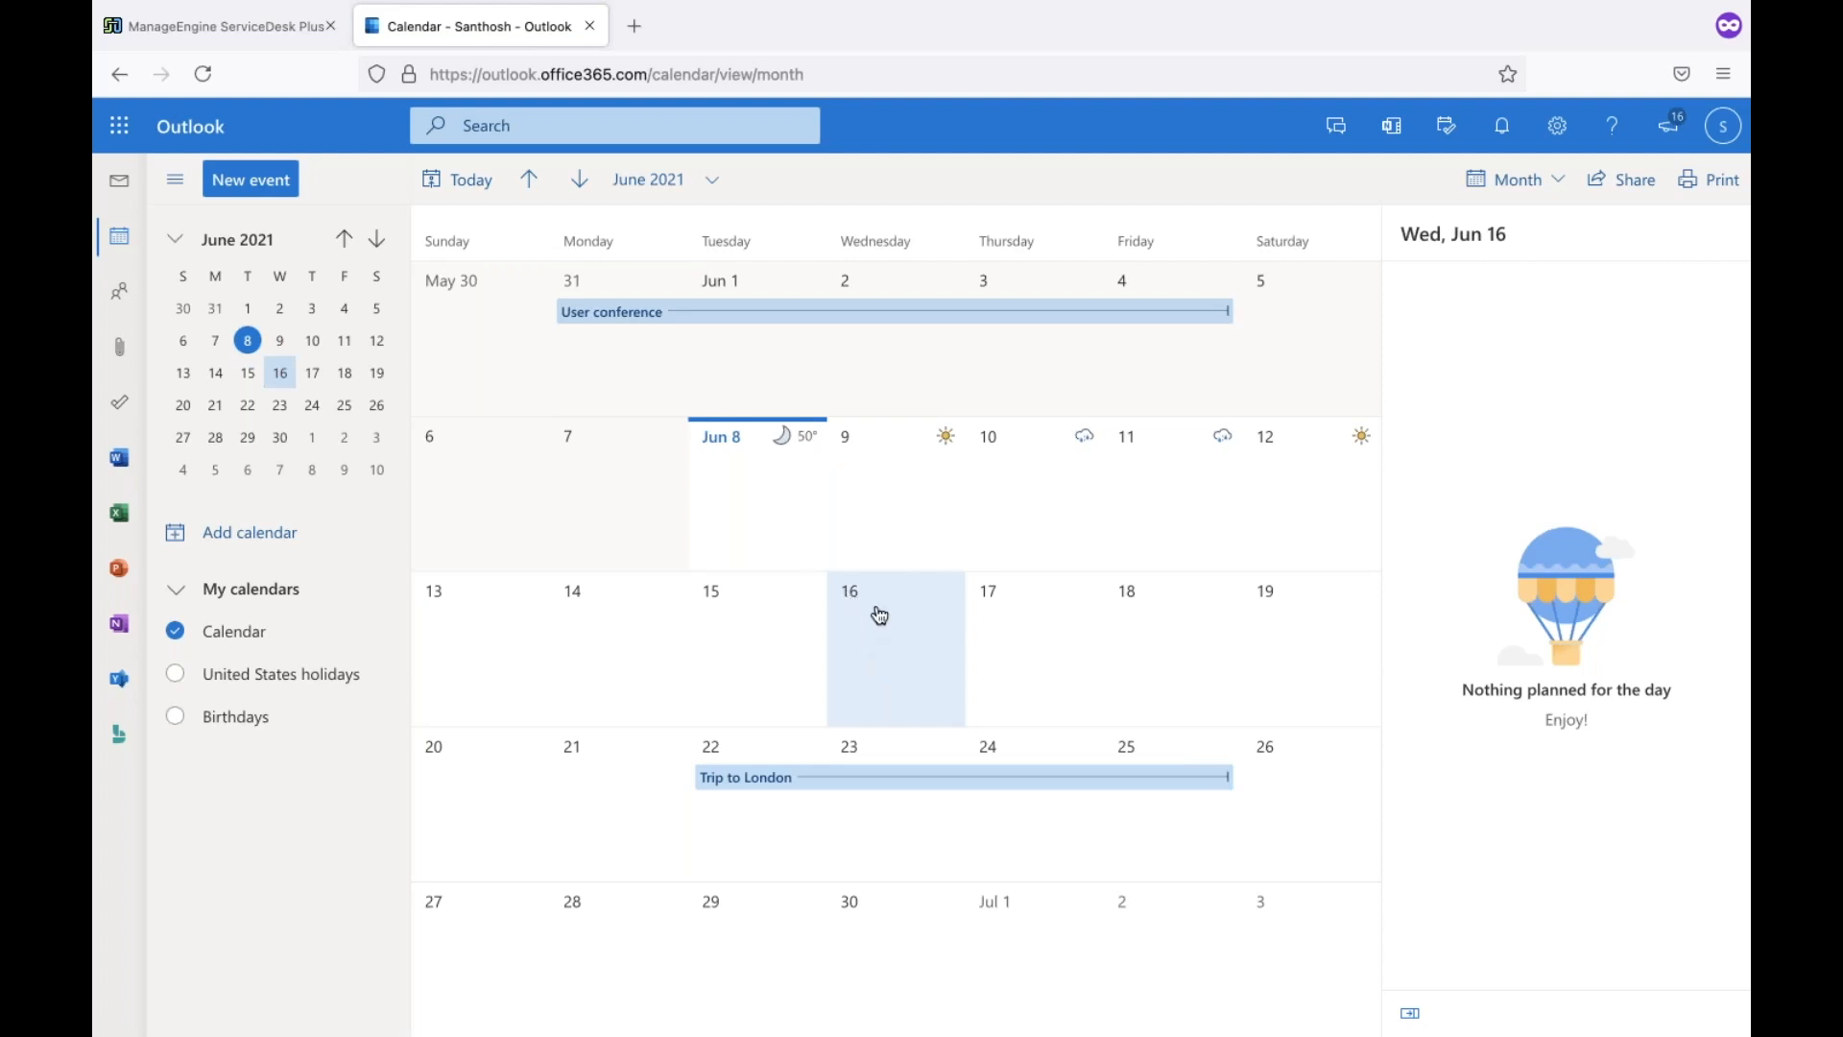
# Create and save an all-day 'Team lunch' event on June 16 with its time shown as Away
pyautogui.doubleClick(879, 615)
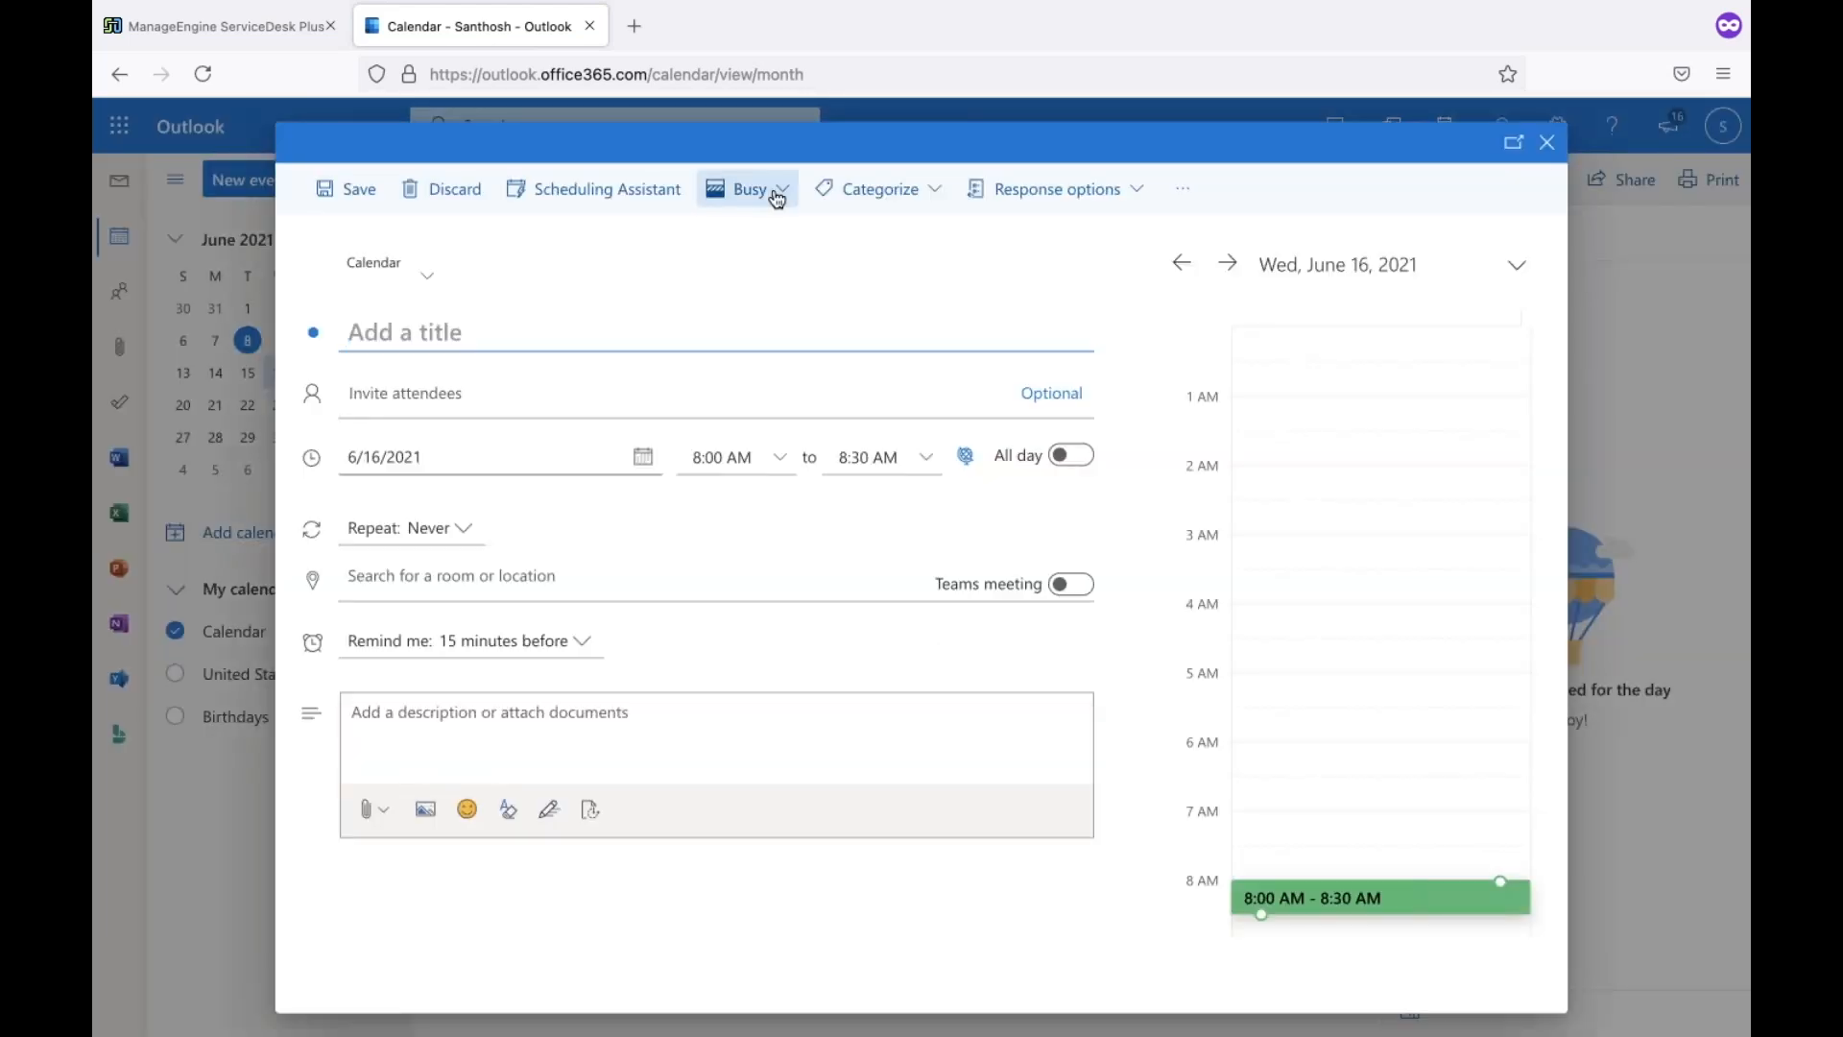
pyautogui.click(778, 192)
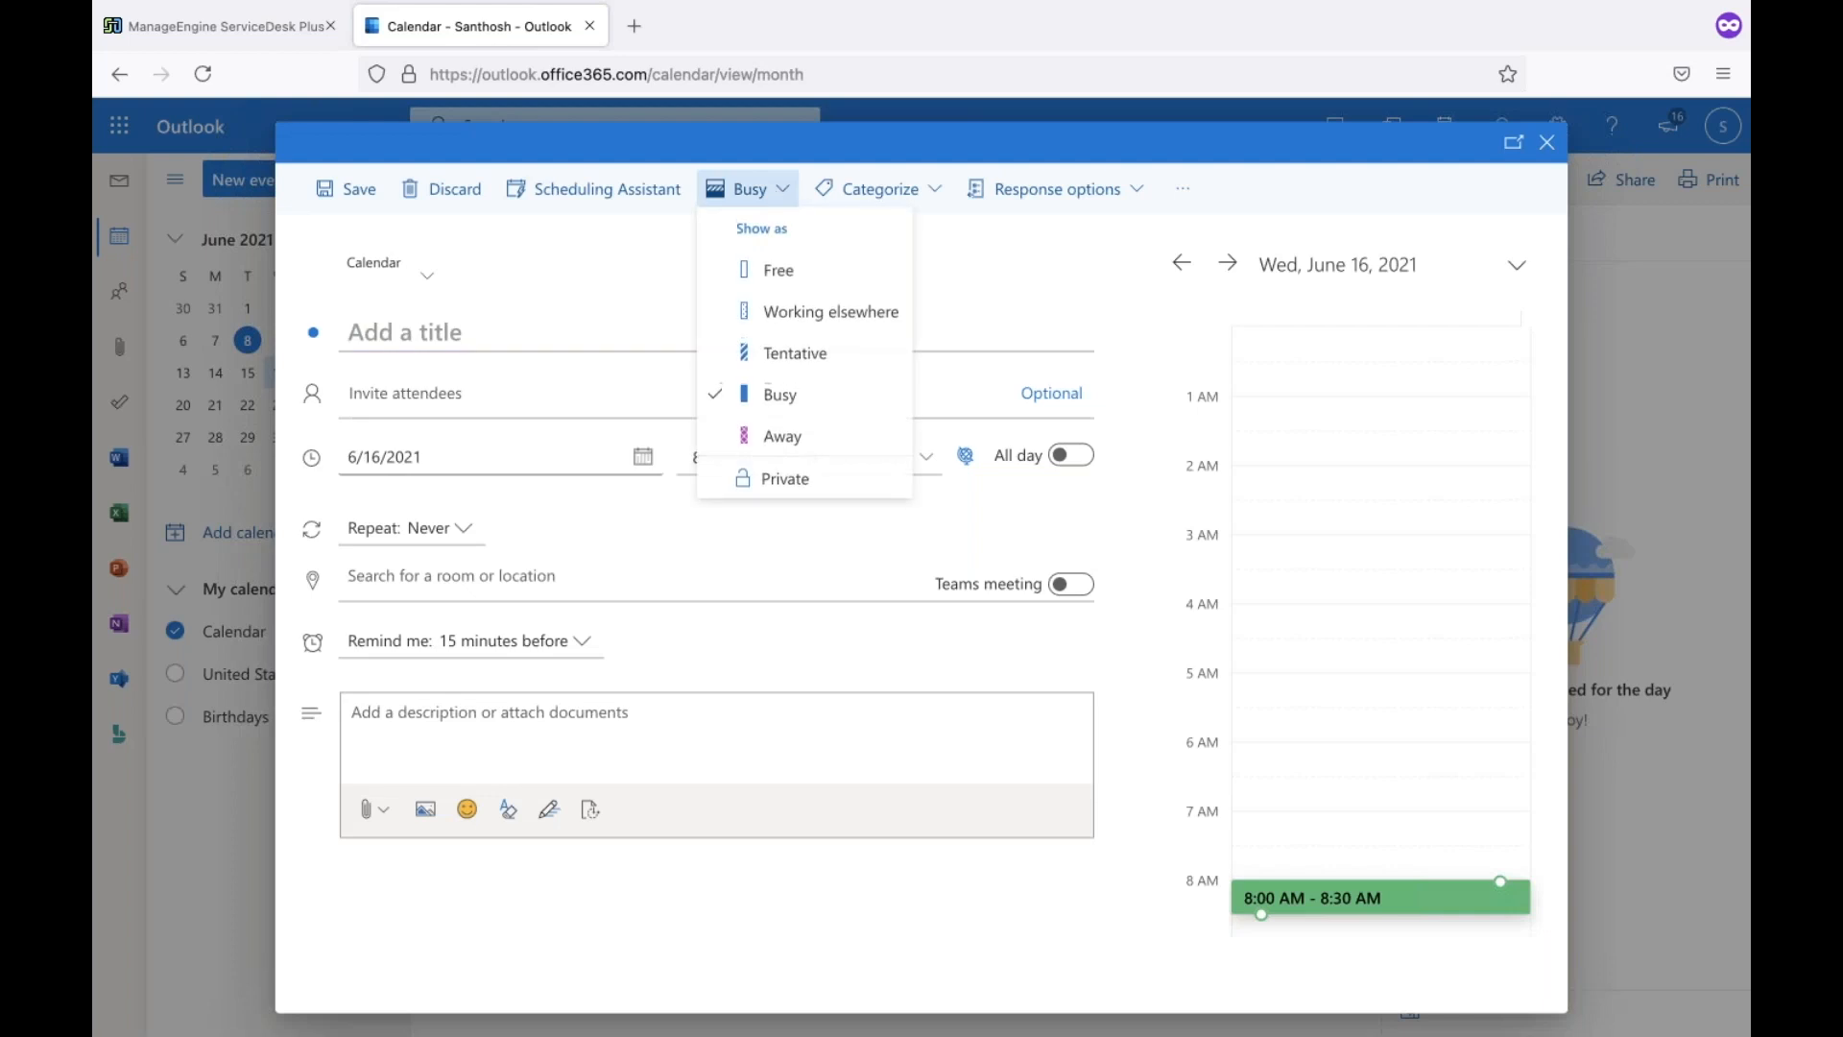
pyautogui.click(820, 437)
pyautogui.click(1071, 456)
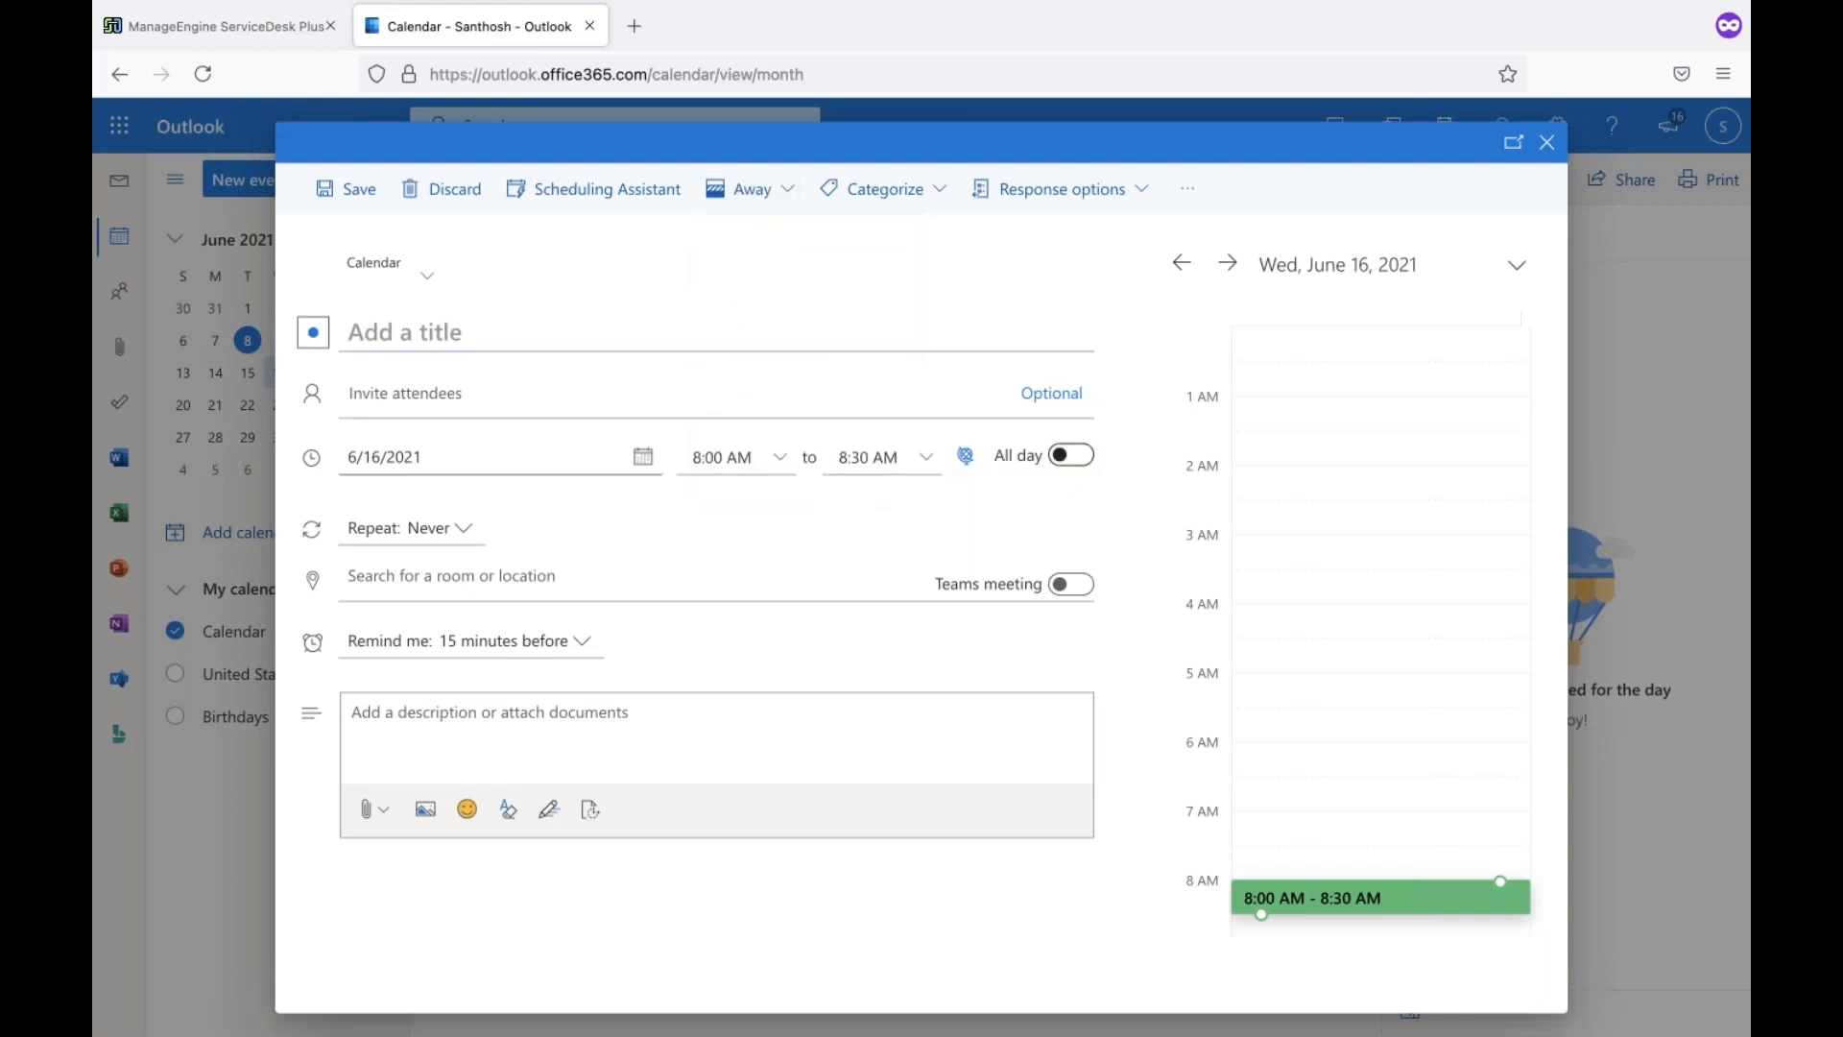
pyautogui.click(506, 332)
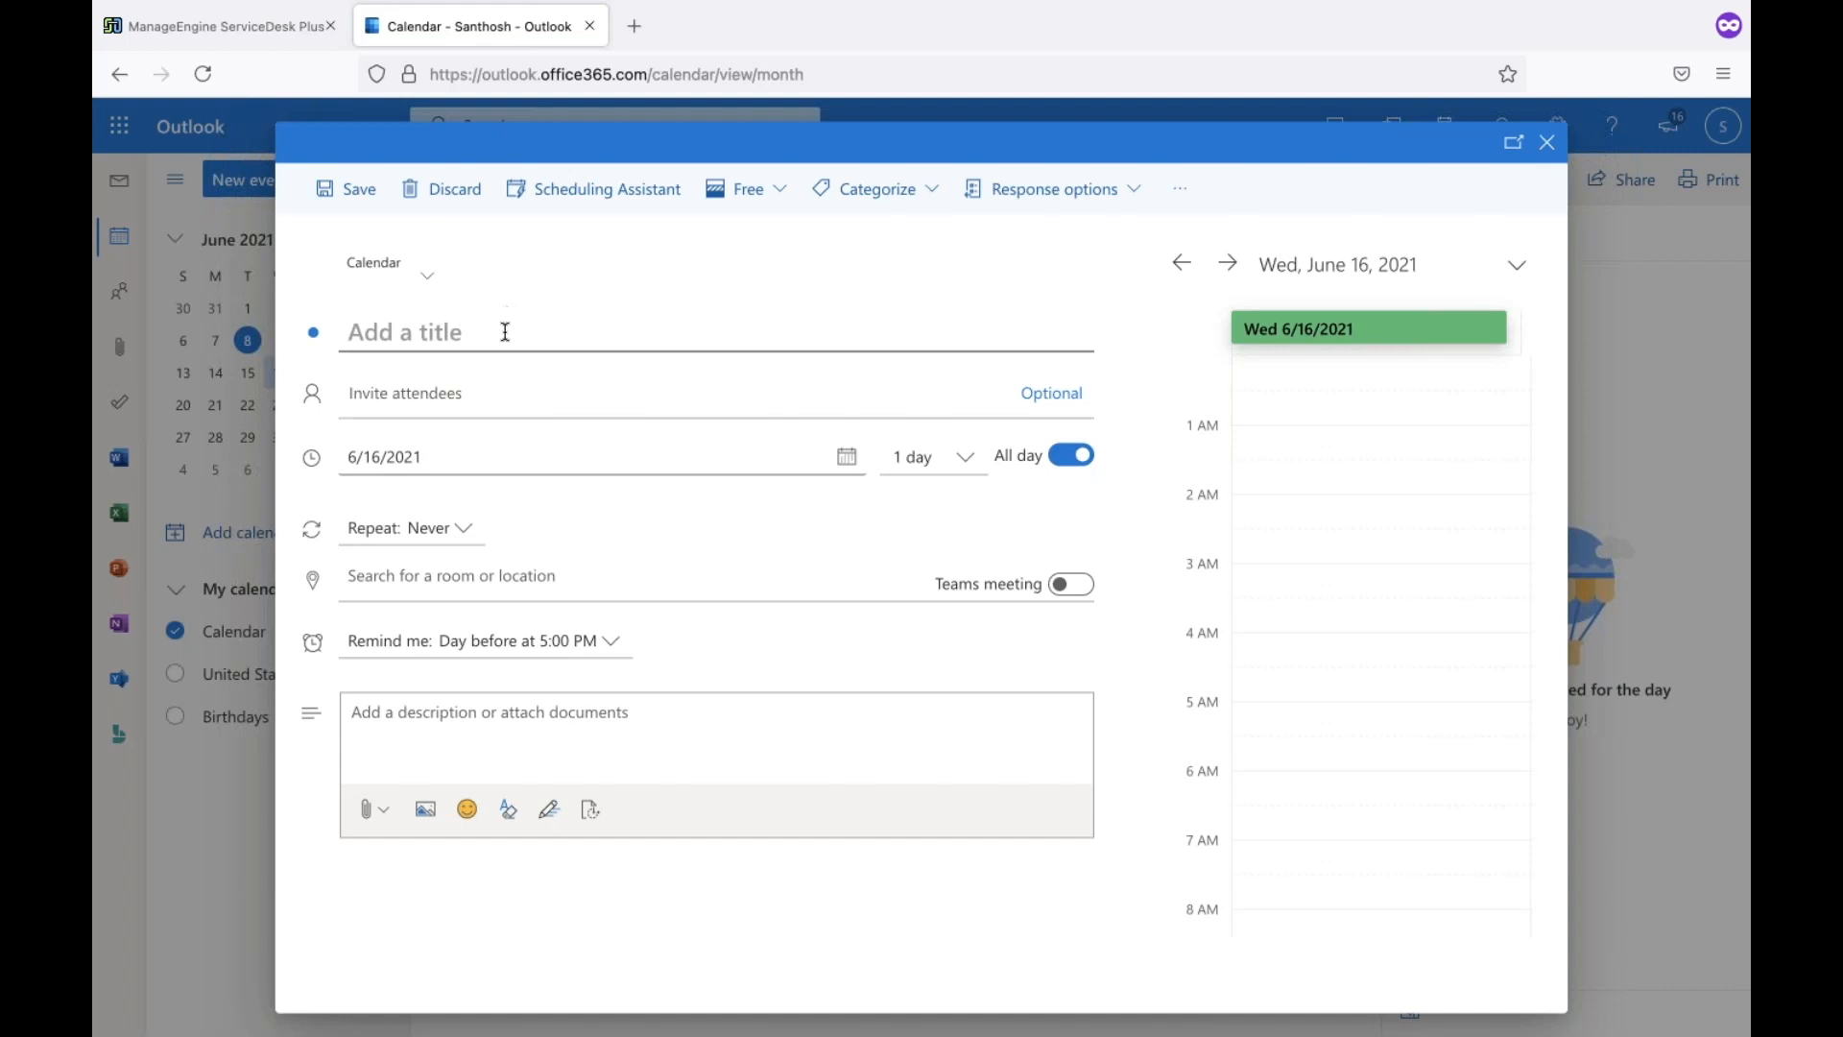
pyautogui.write('Team lunch')
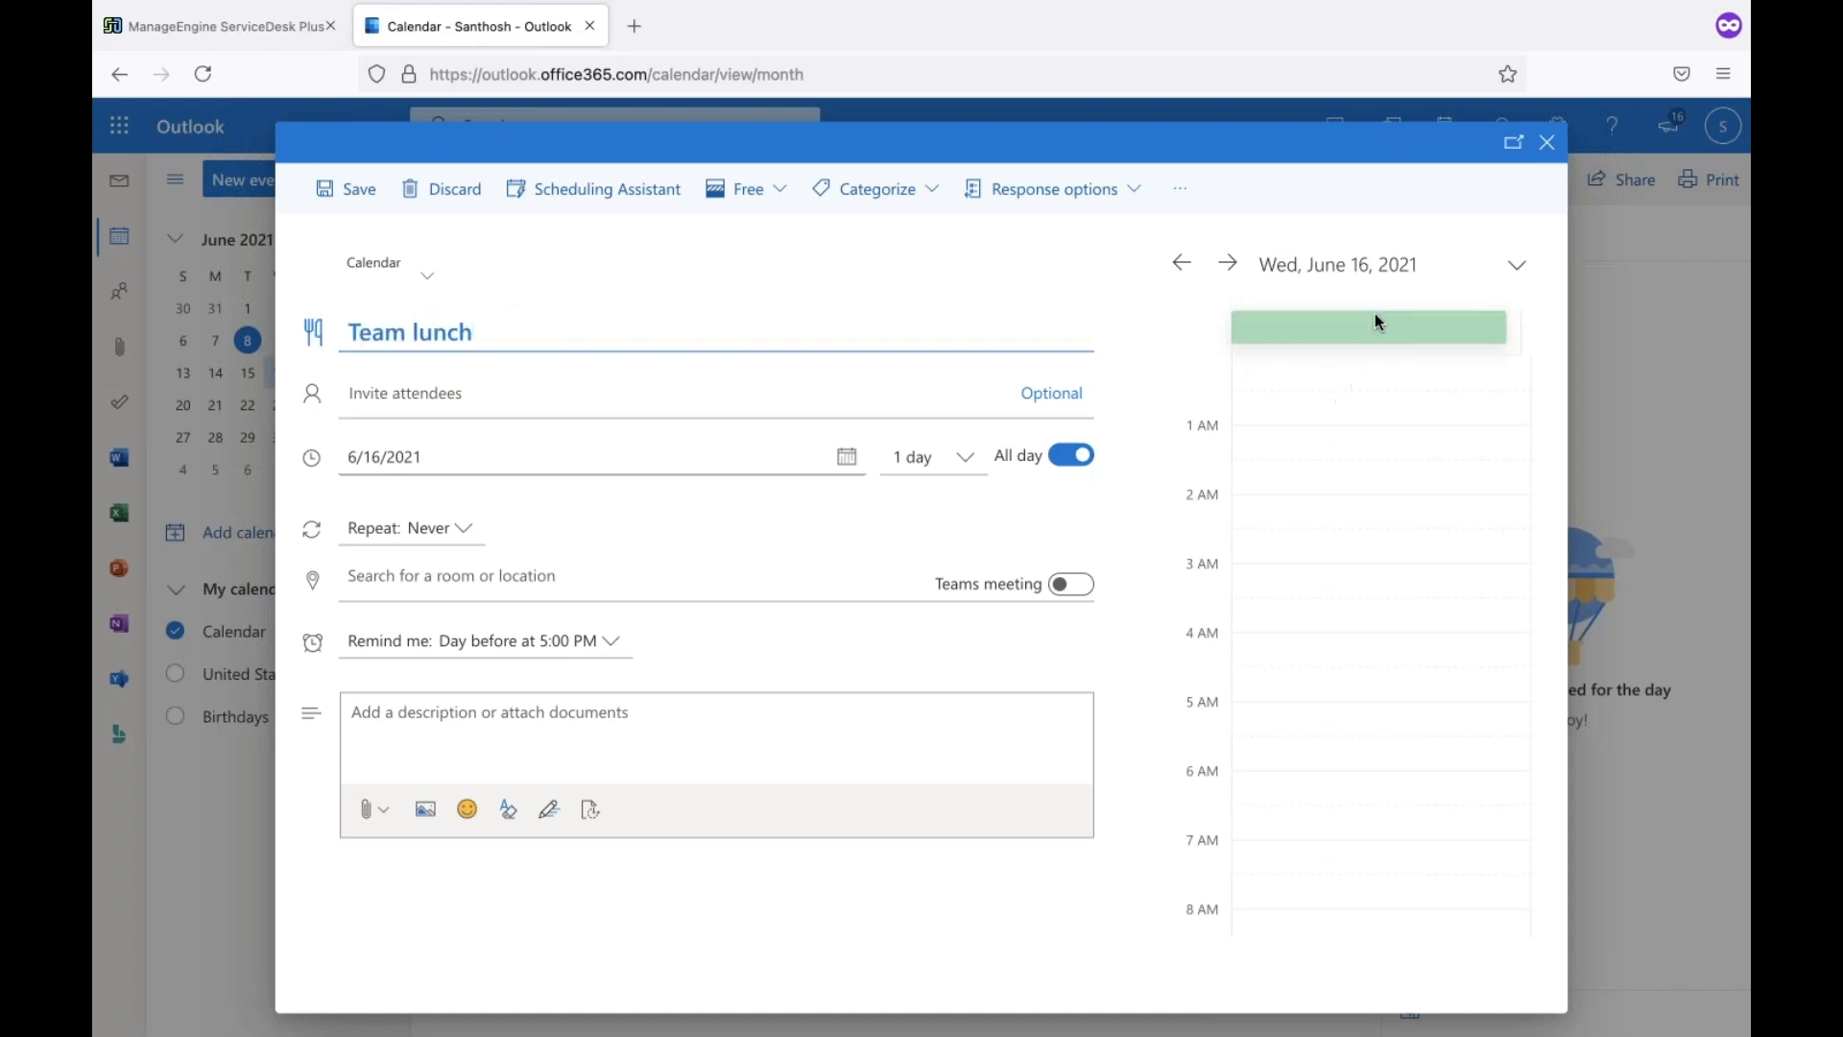
pyautogui.click(589, 264)
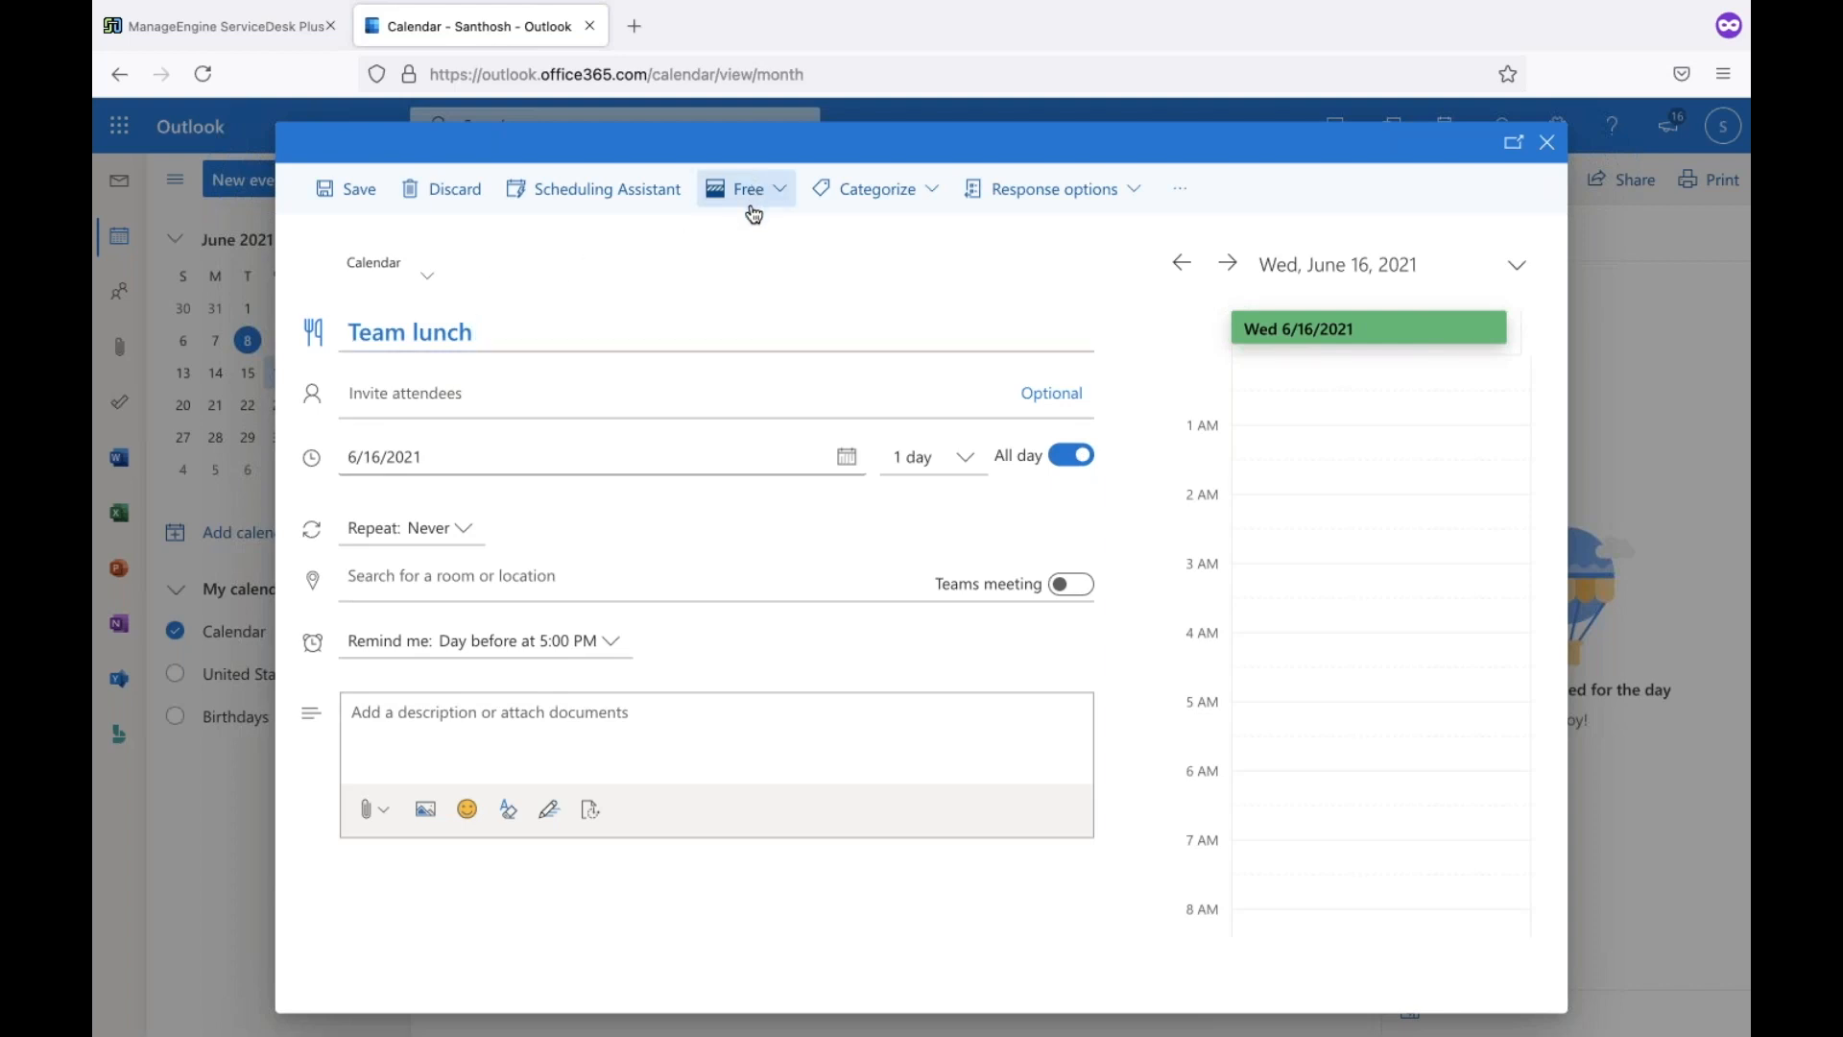
pyautogui.click(753, 213)
pyautogui.click(798, 449)
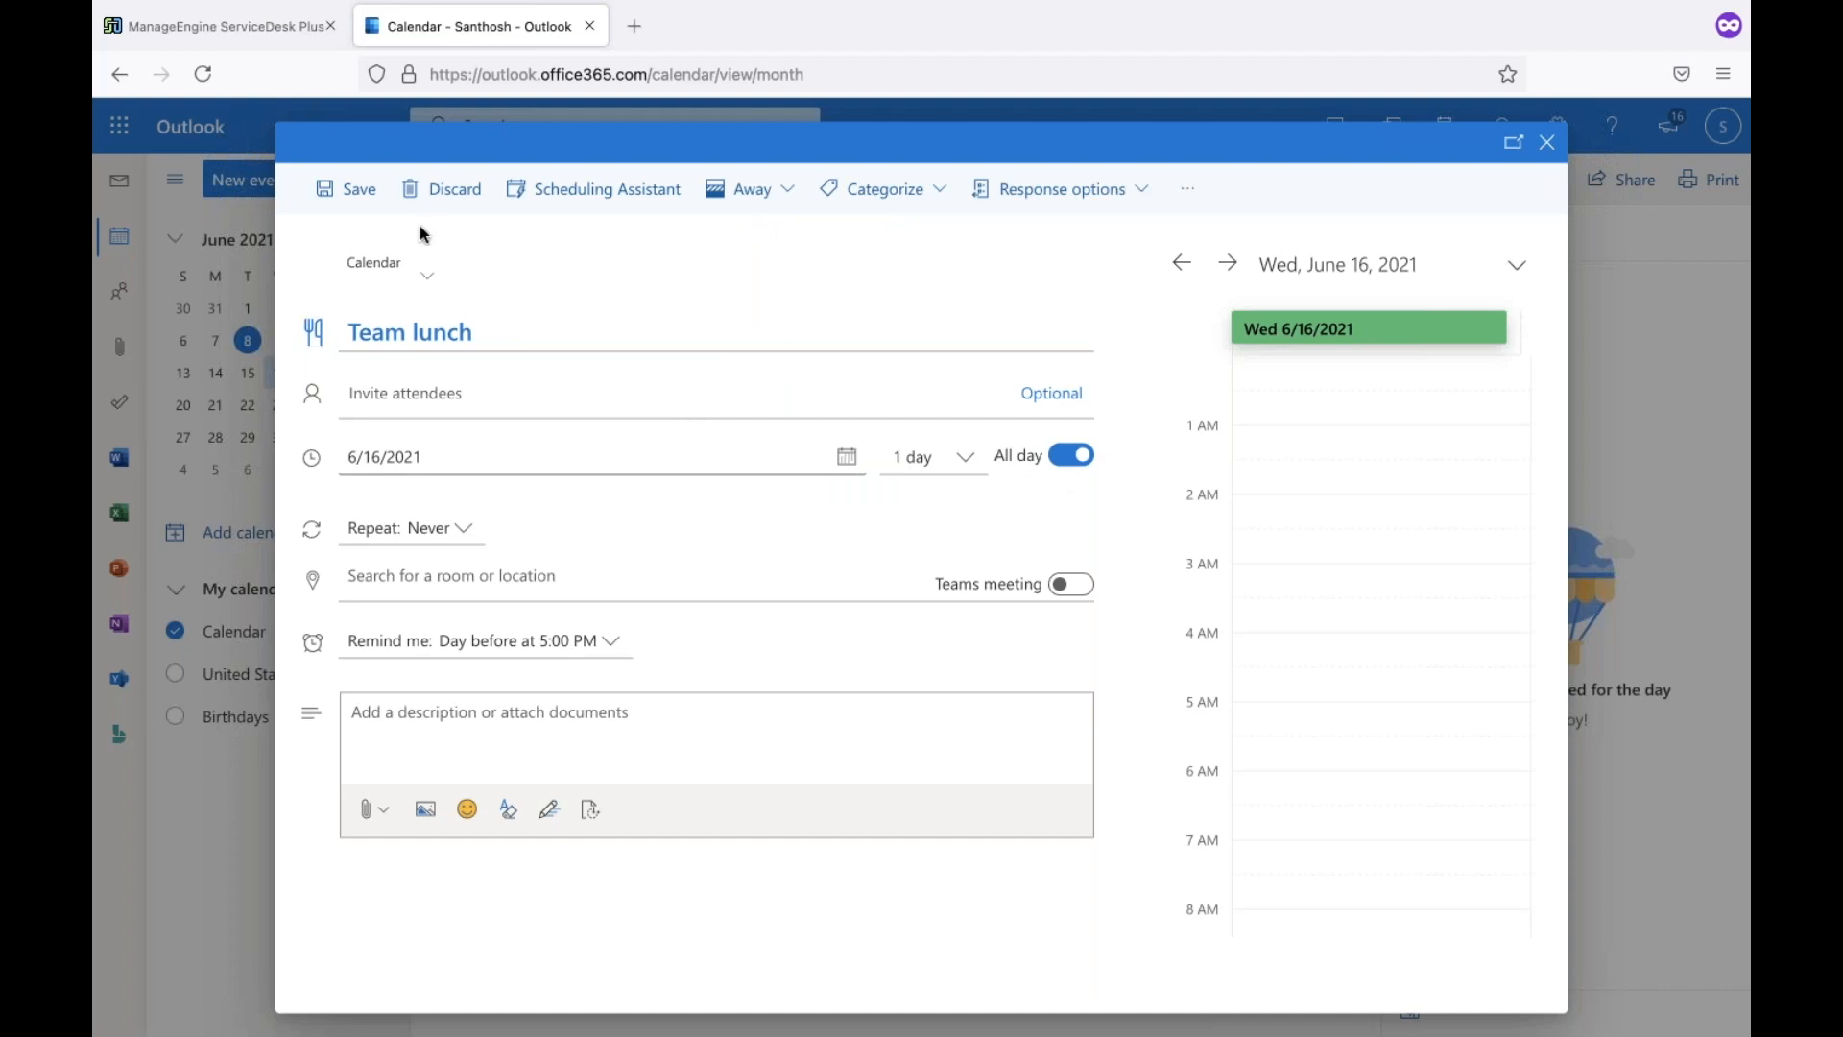
pyautogui.click(344, 190)
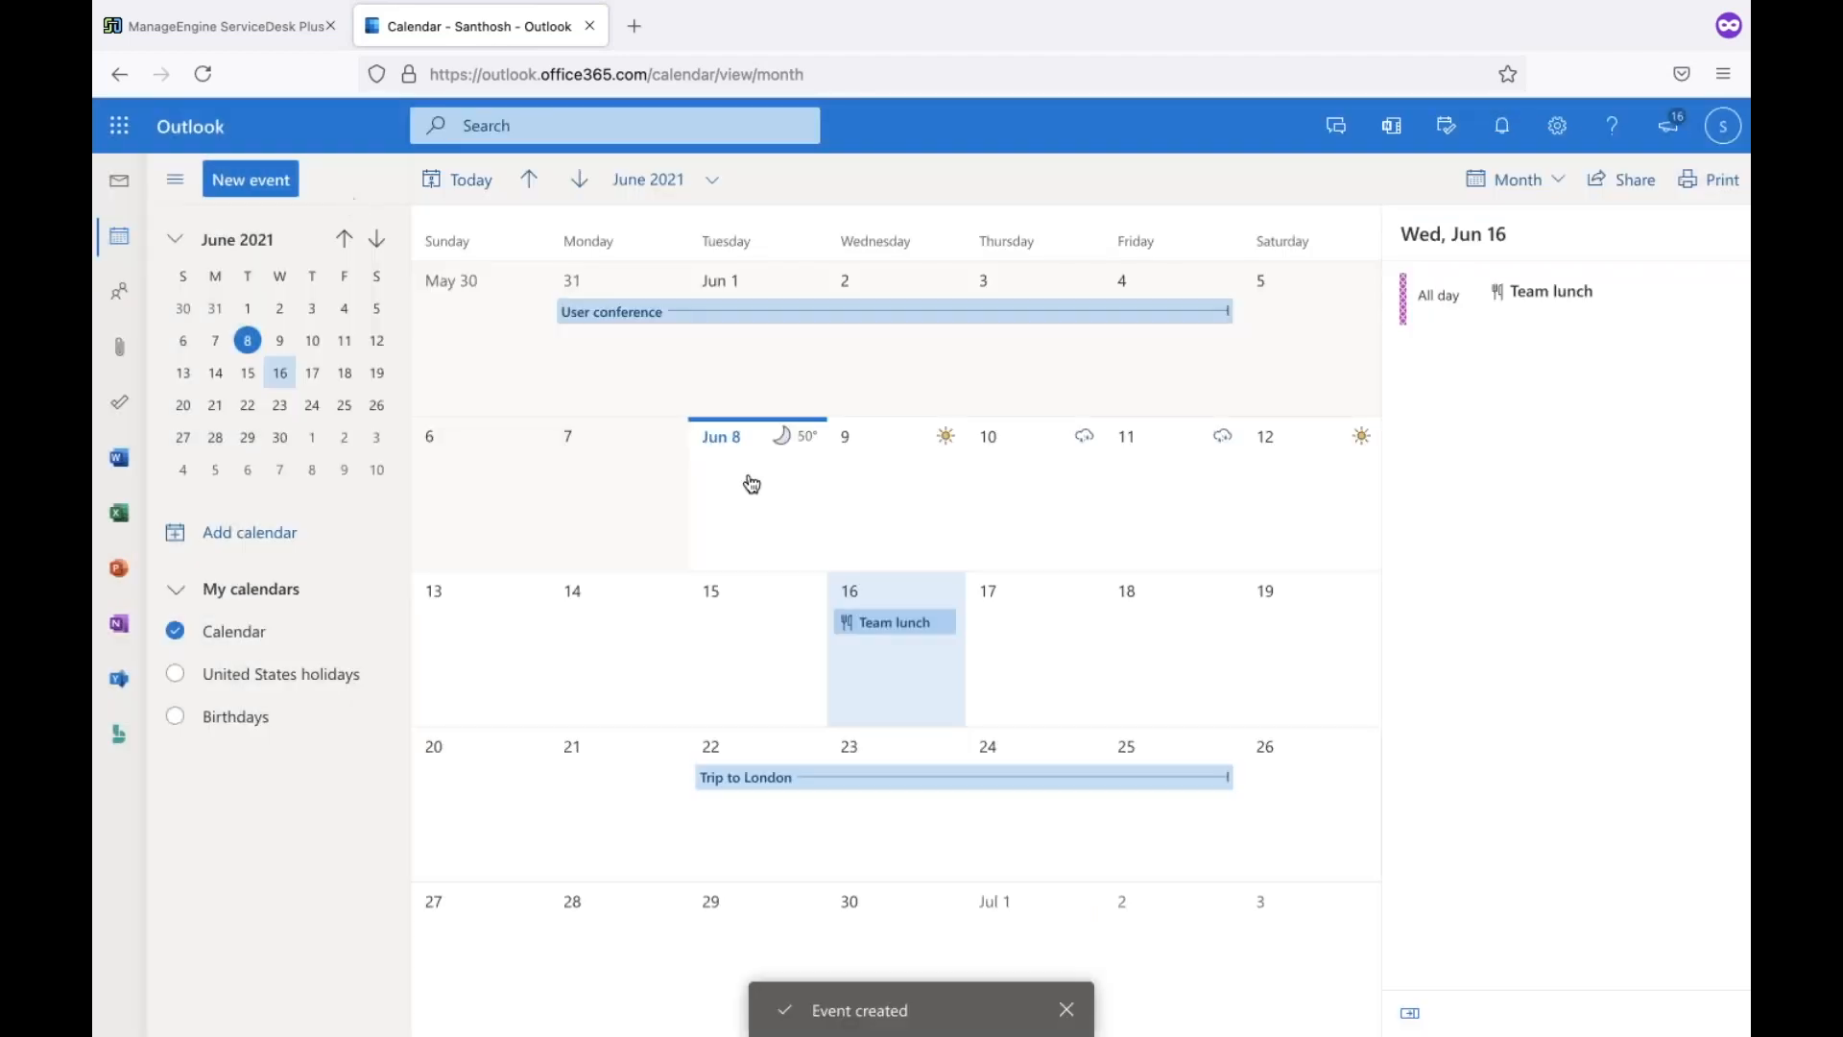
# Reload ServiceDesk Plus, then retry at the bare :8888 server address, which still fails to connect
pyautogui.click(275, 36)
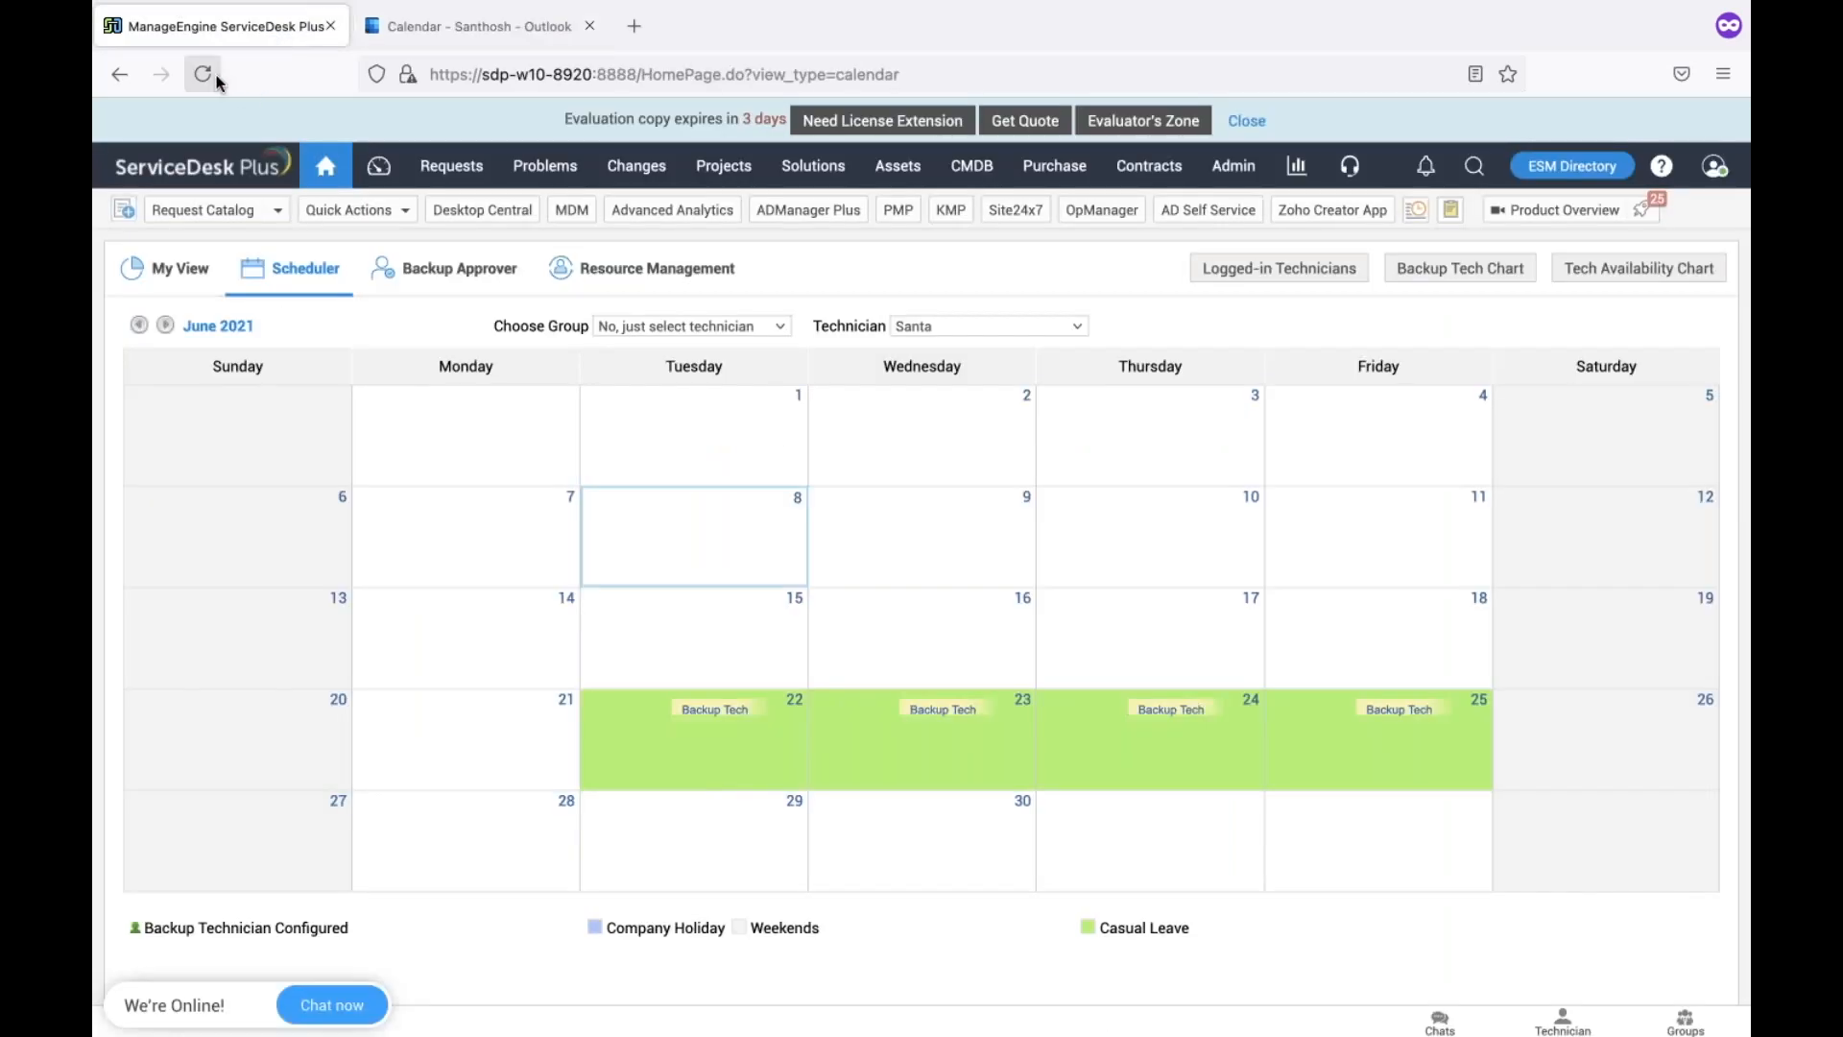
pyautogui.click(202, 73)
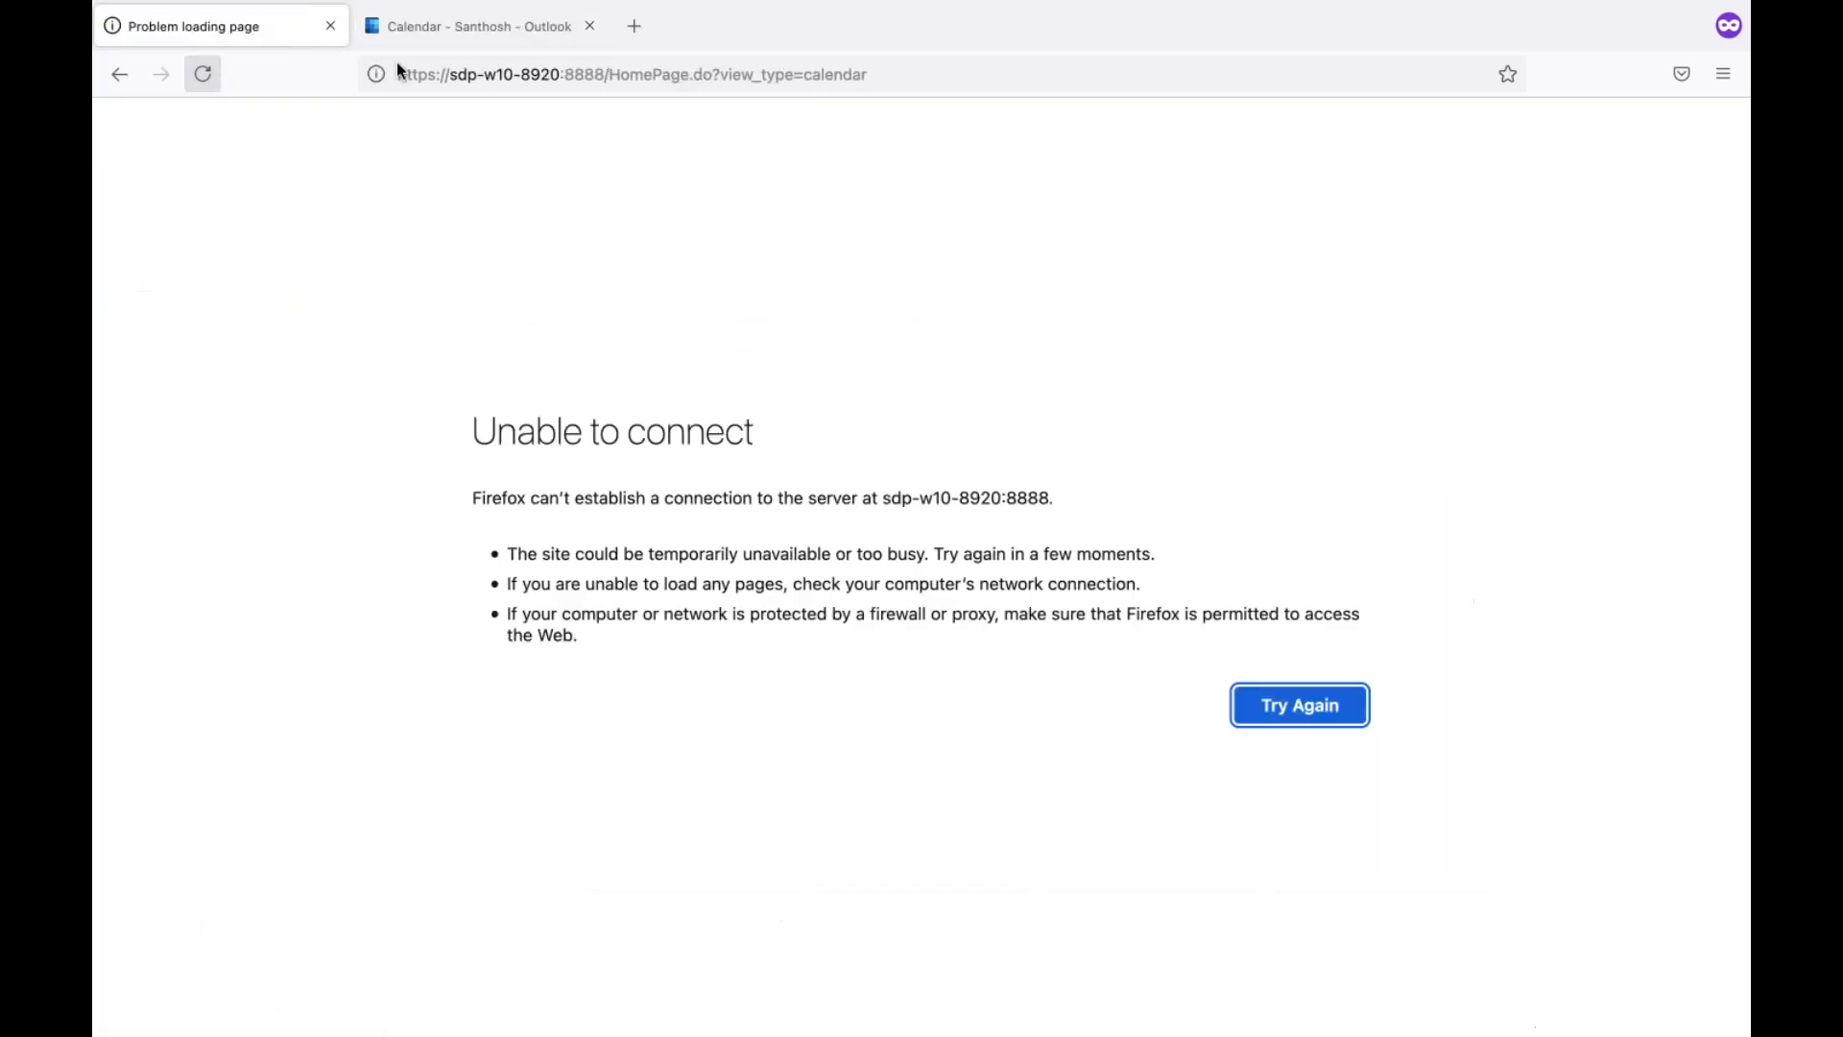
pyautogui.click(542, 86)
pyautogui.click(610, 75)
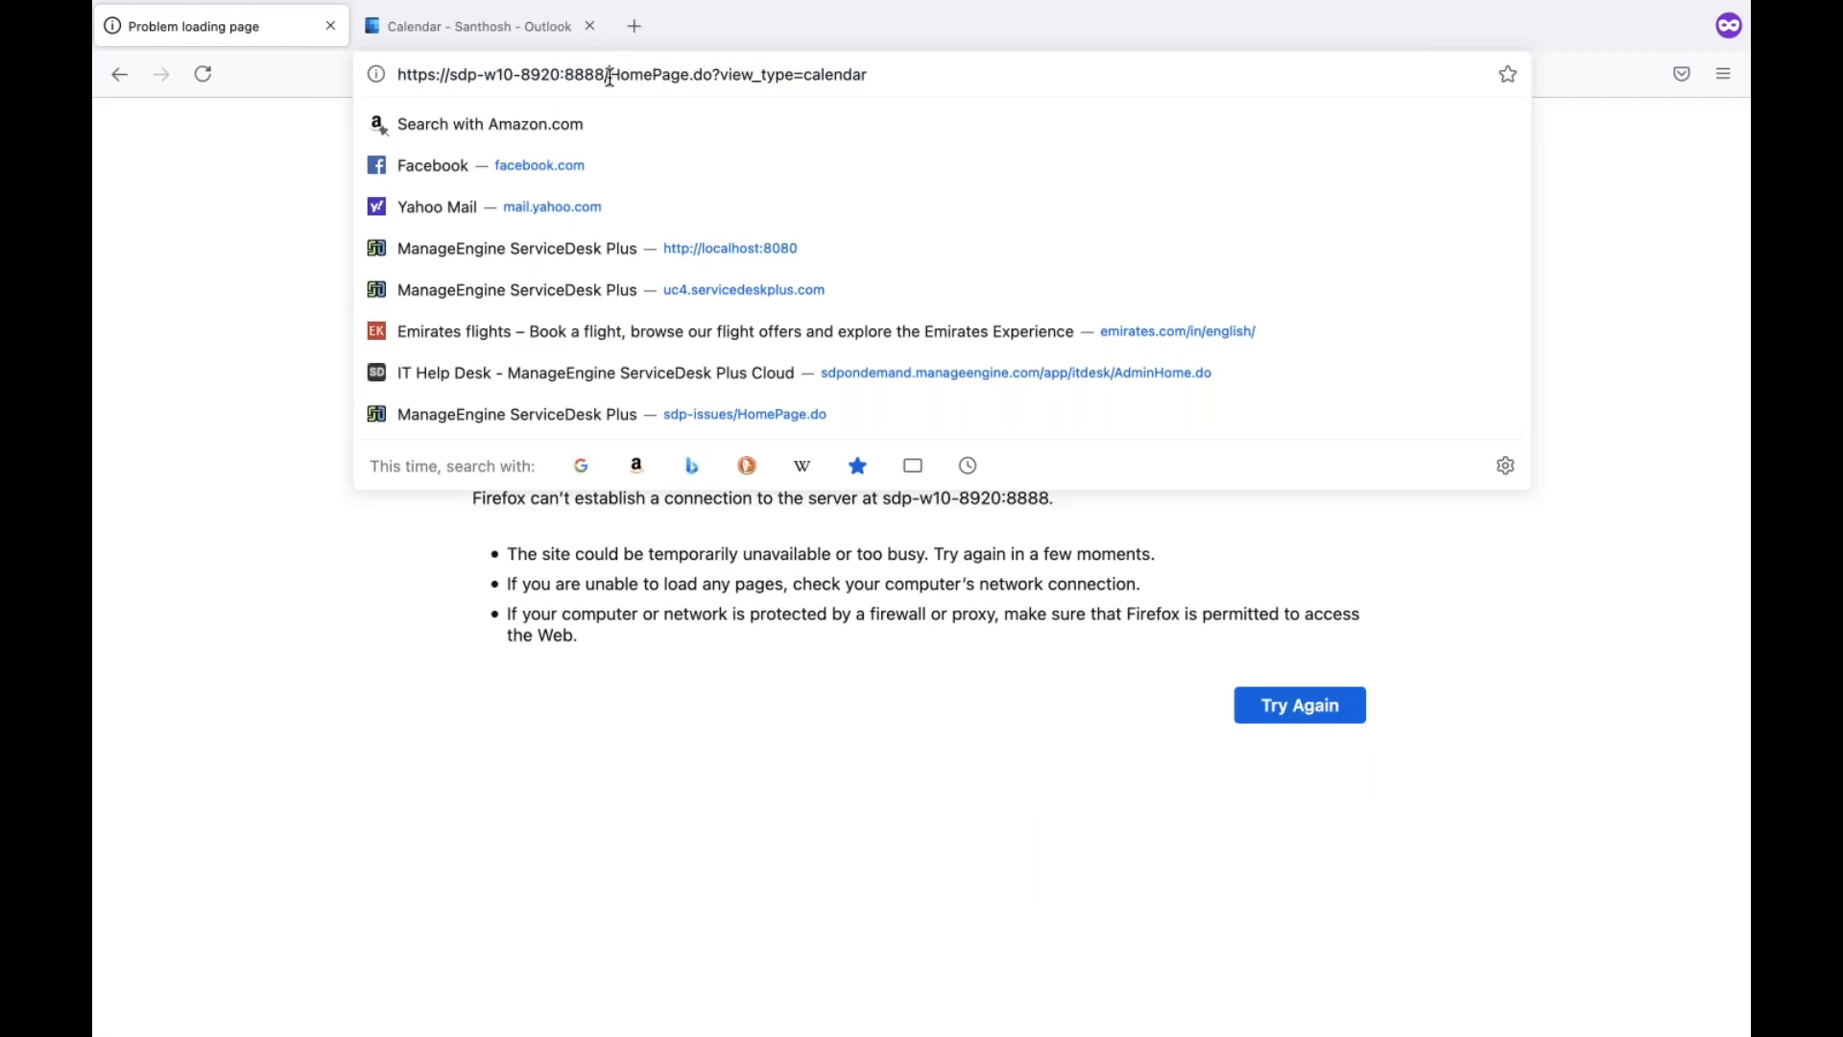
pyautogui.moveTo(609, 75); pyautogui.dragTo(956, 227)
pyautogui.press('BackSpace')
pyautogui.press('Return')
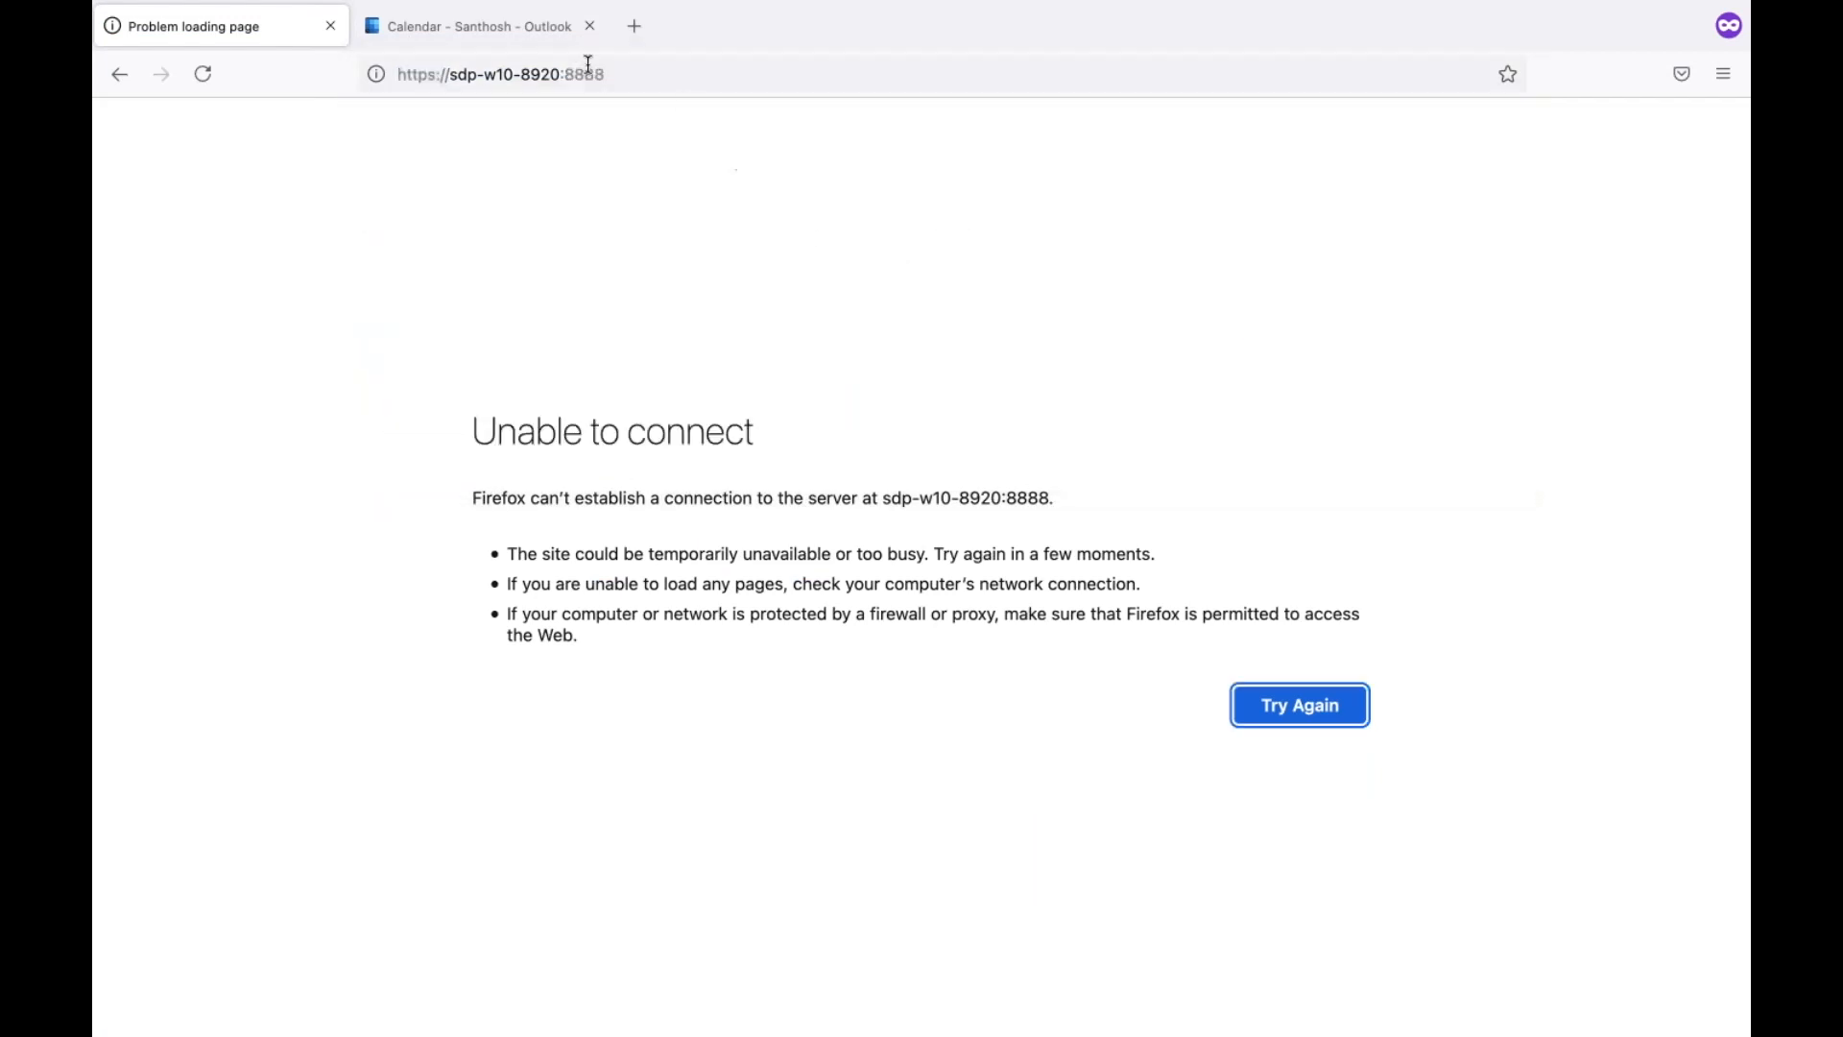
pyautogui.click(486, 29)
pyautogui.hotkey('ctrl', 'Left')
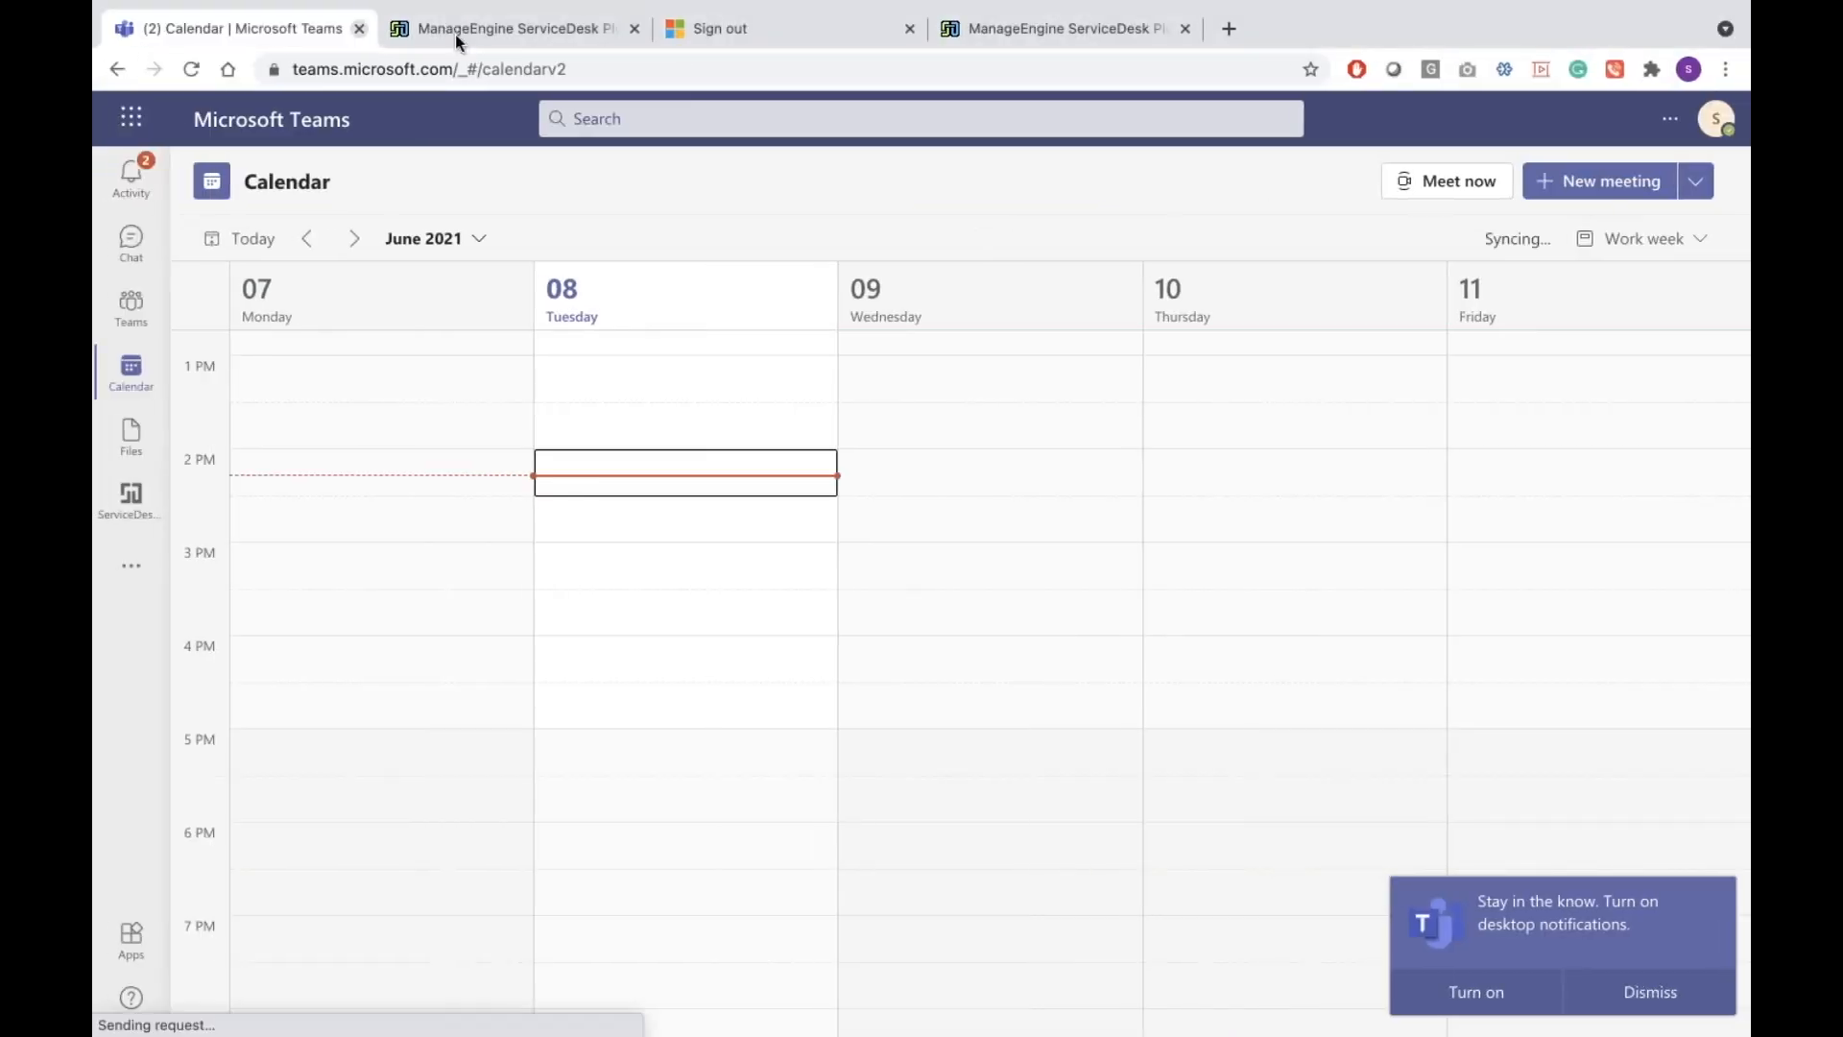
# Close the profile panel and view the June 2021 scheduler with the new June 16 casual leave
pyautogui.click(455, 33)
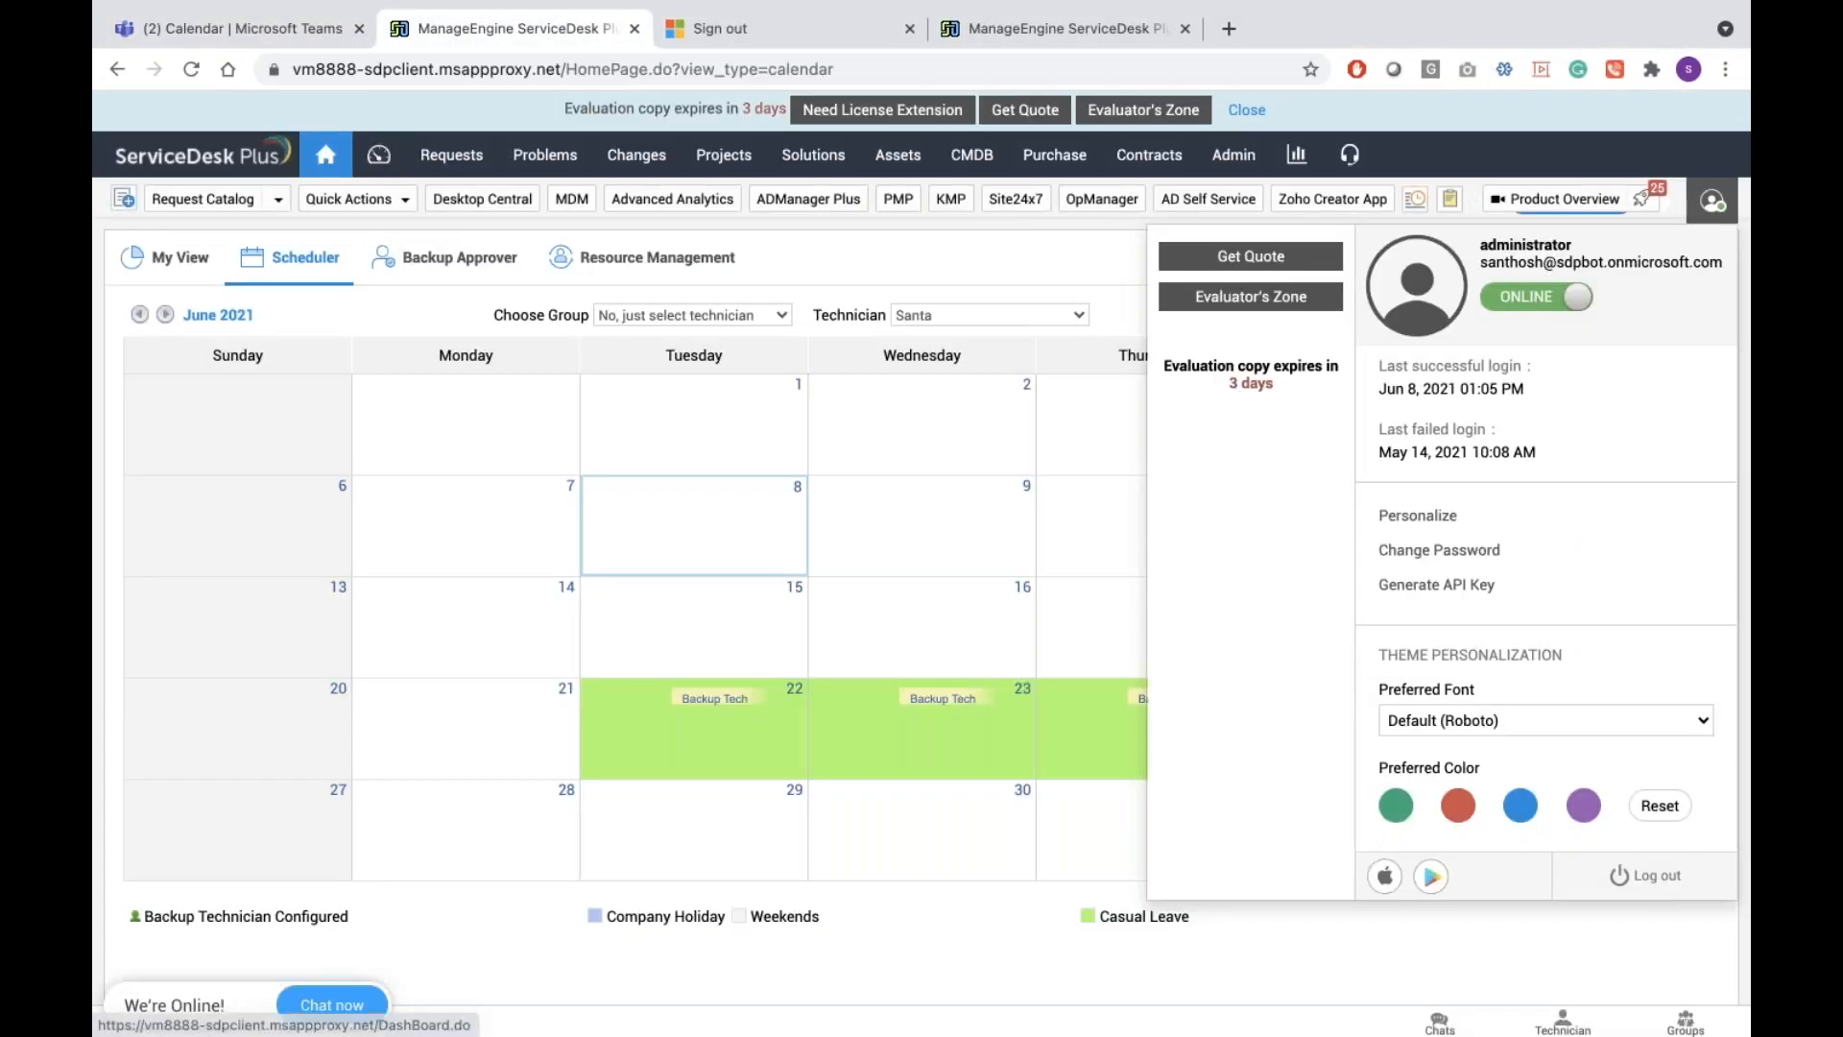
pyautogui.click(331, 157)
pyautogui.hotkey('ctrl', 'Right')
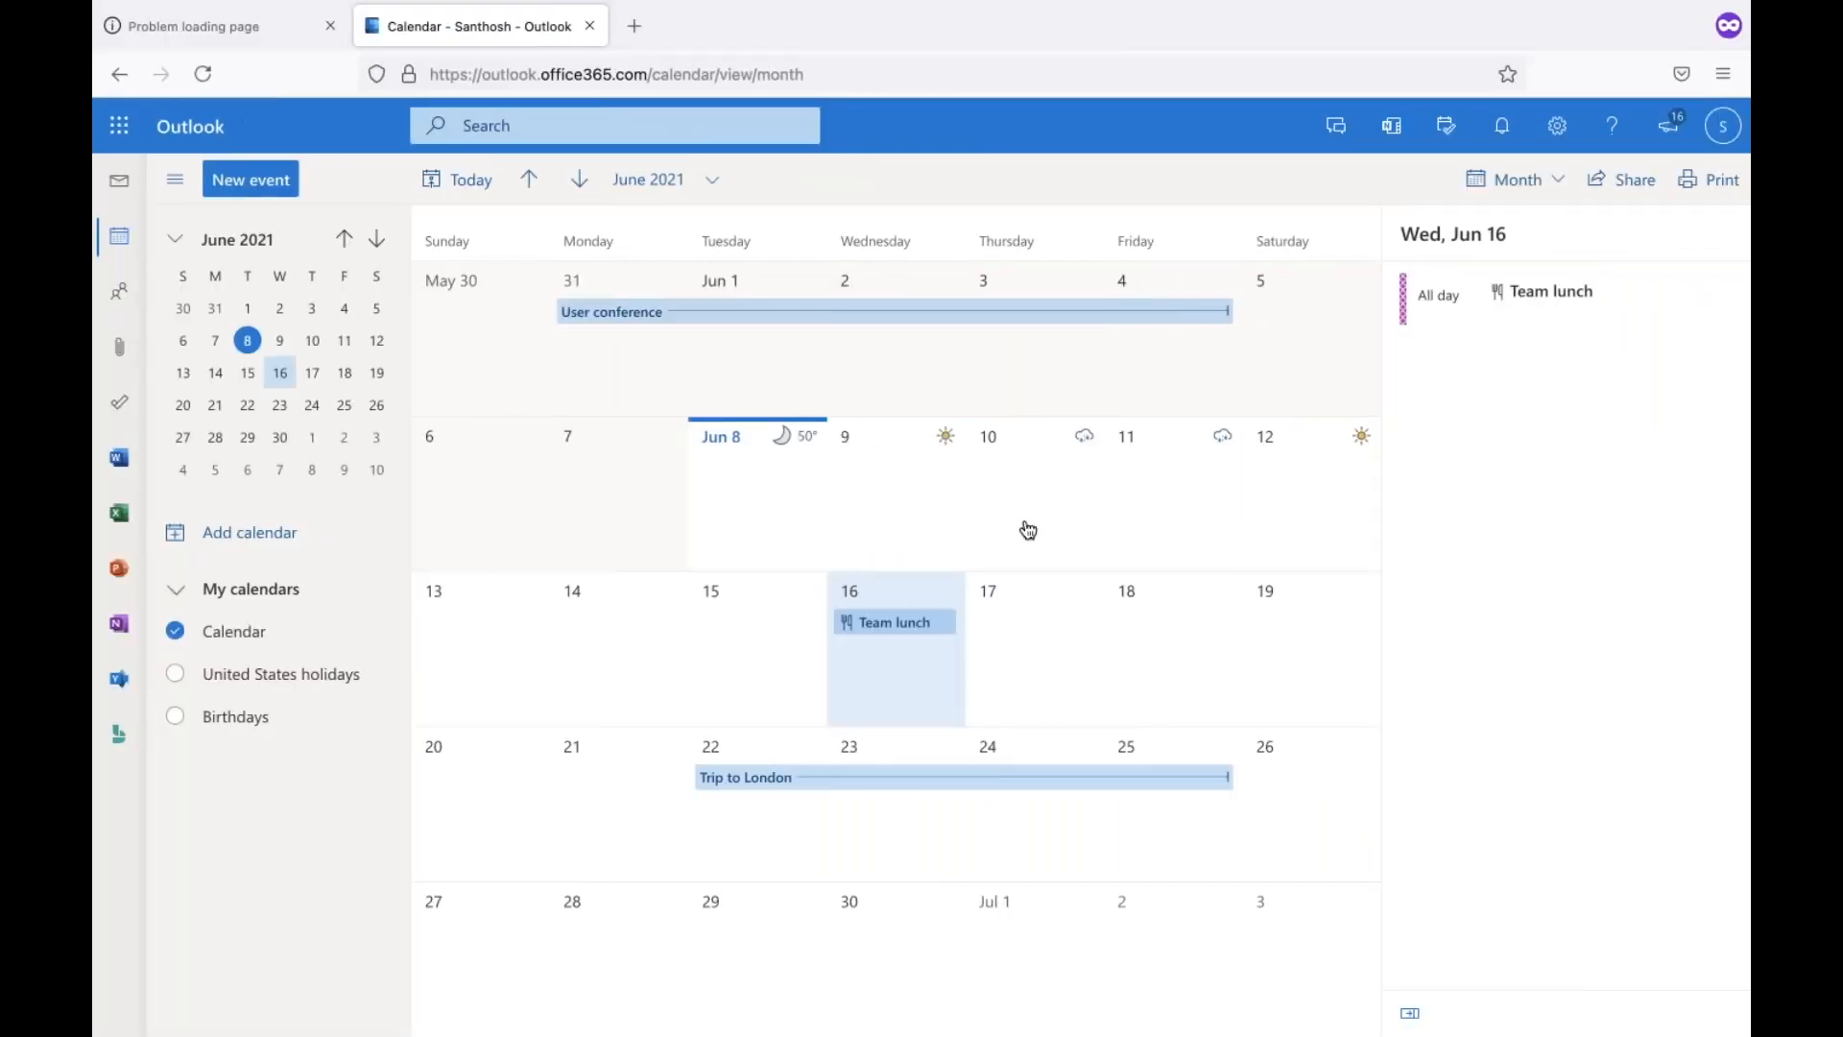
pyautogui.hotkey('ctrl', 'Left')
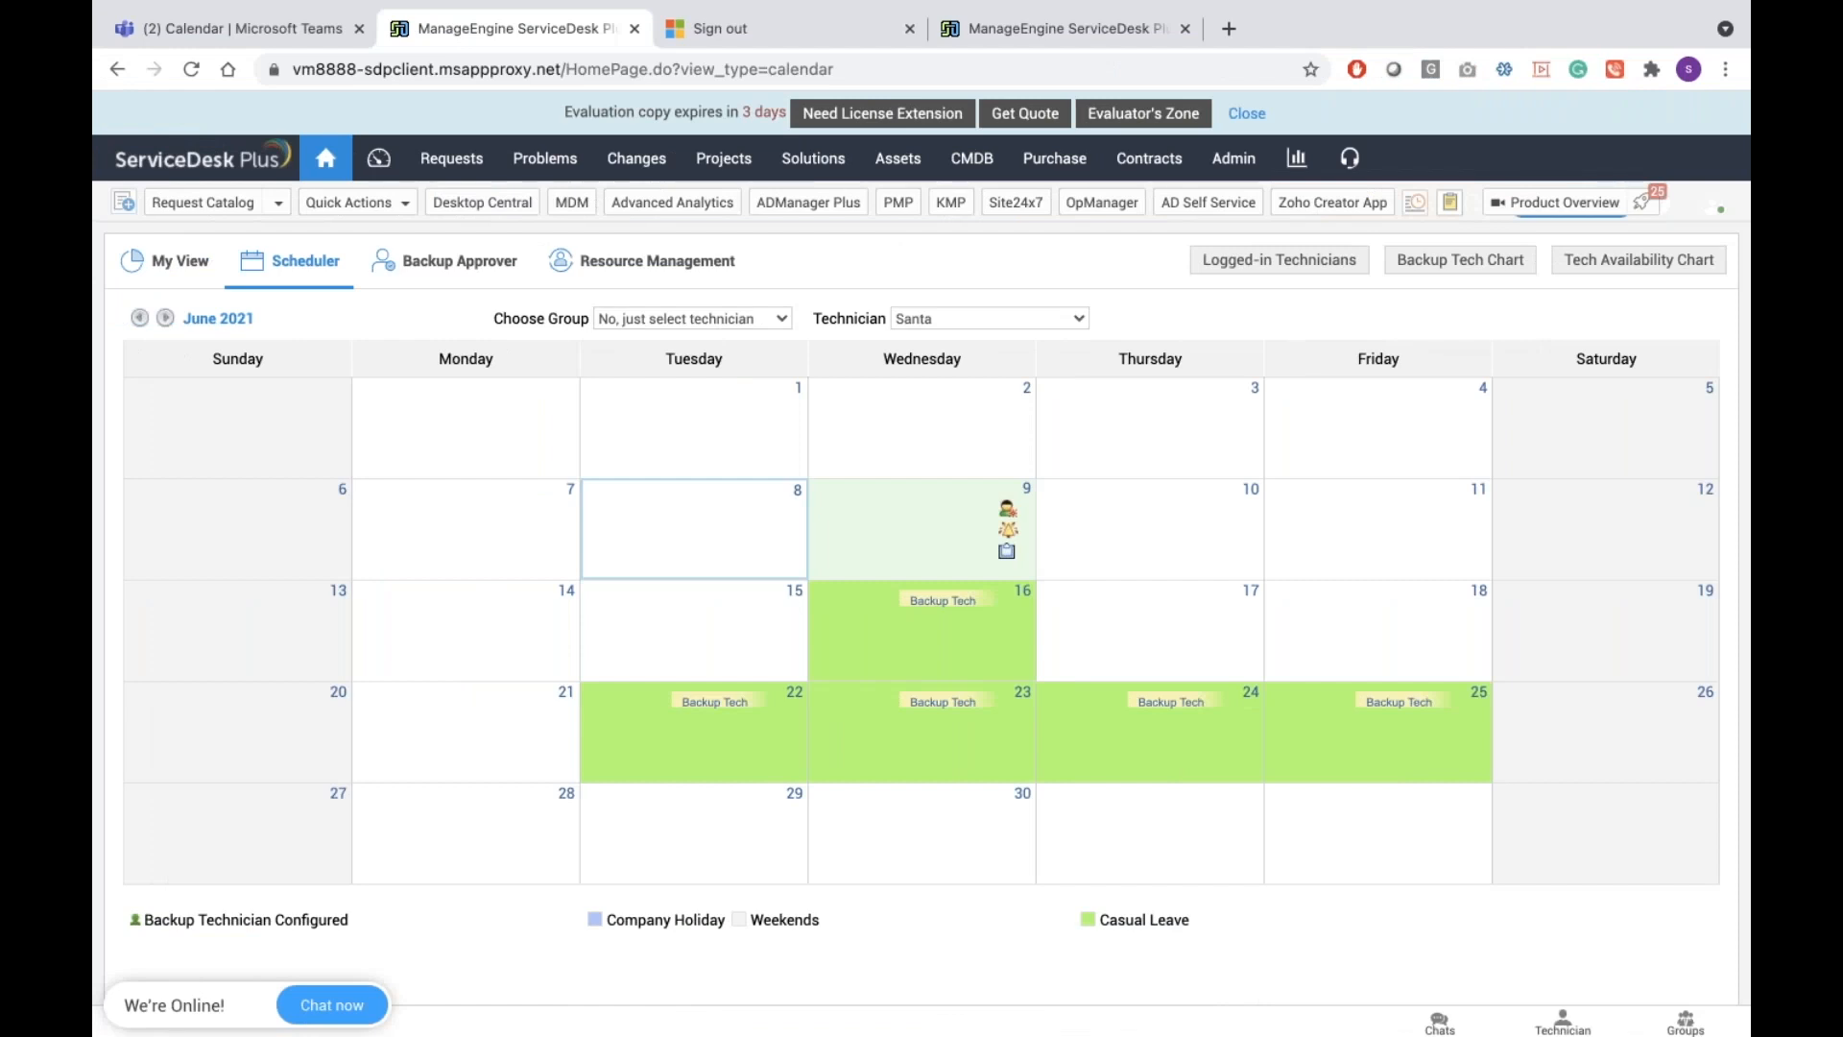
pyautogui.moveTo(1008, 611)
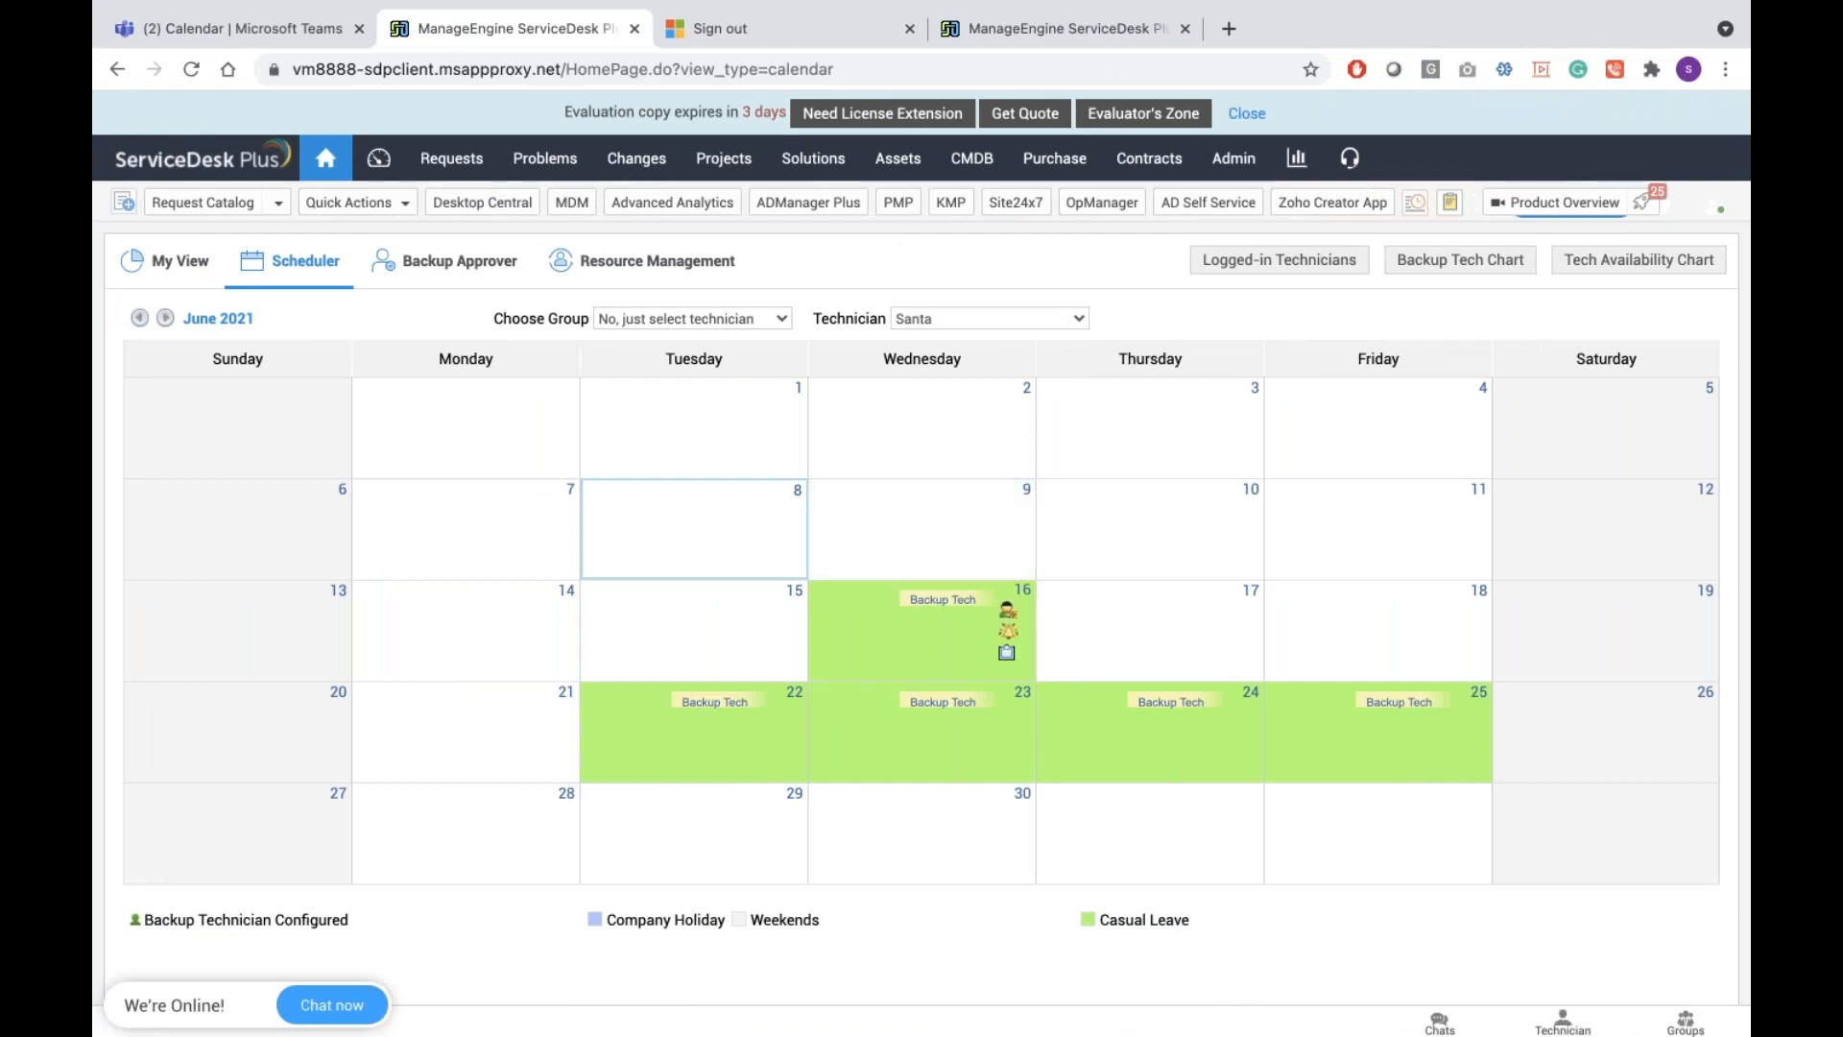
# Check the June 16 leave, then cancel and confirm cancelling the 22–25 June Trip to London leave
pyautogui.click(1008, 612)
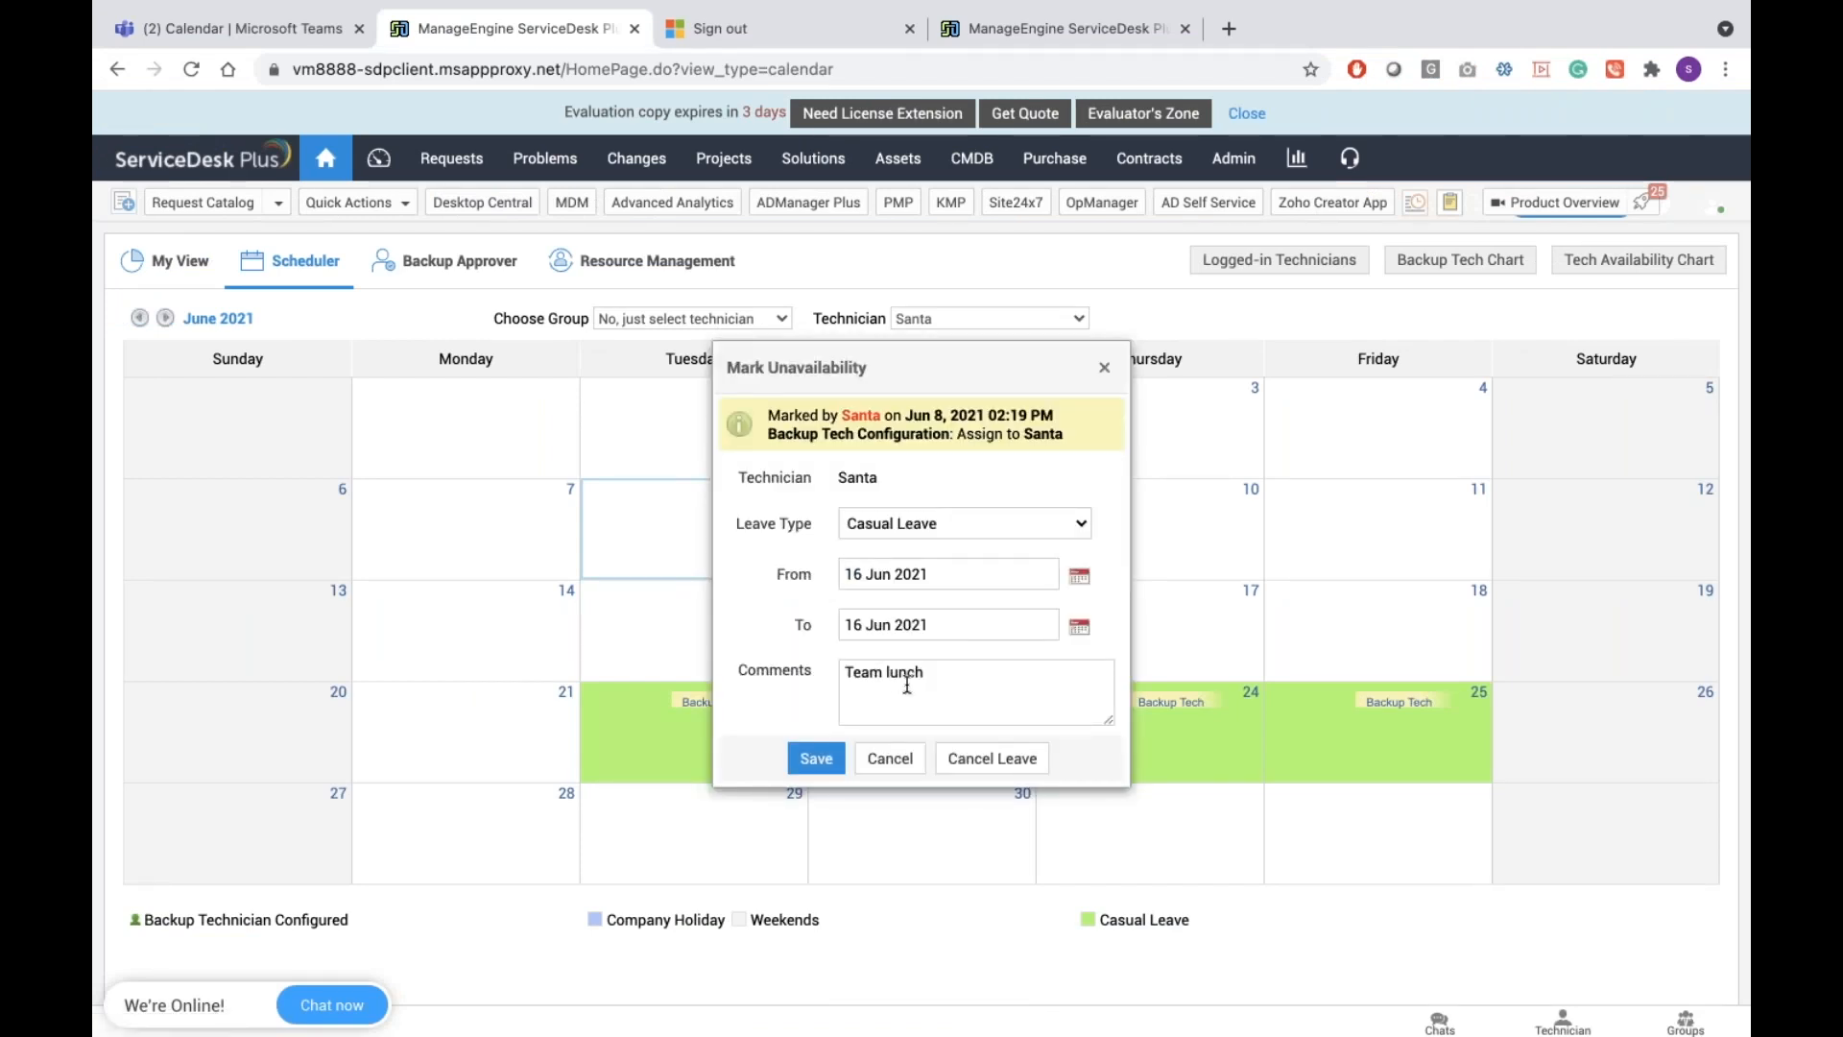
pyautogui.click(899, 763)
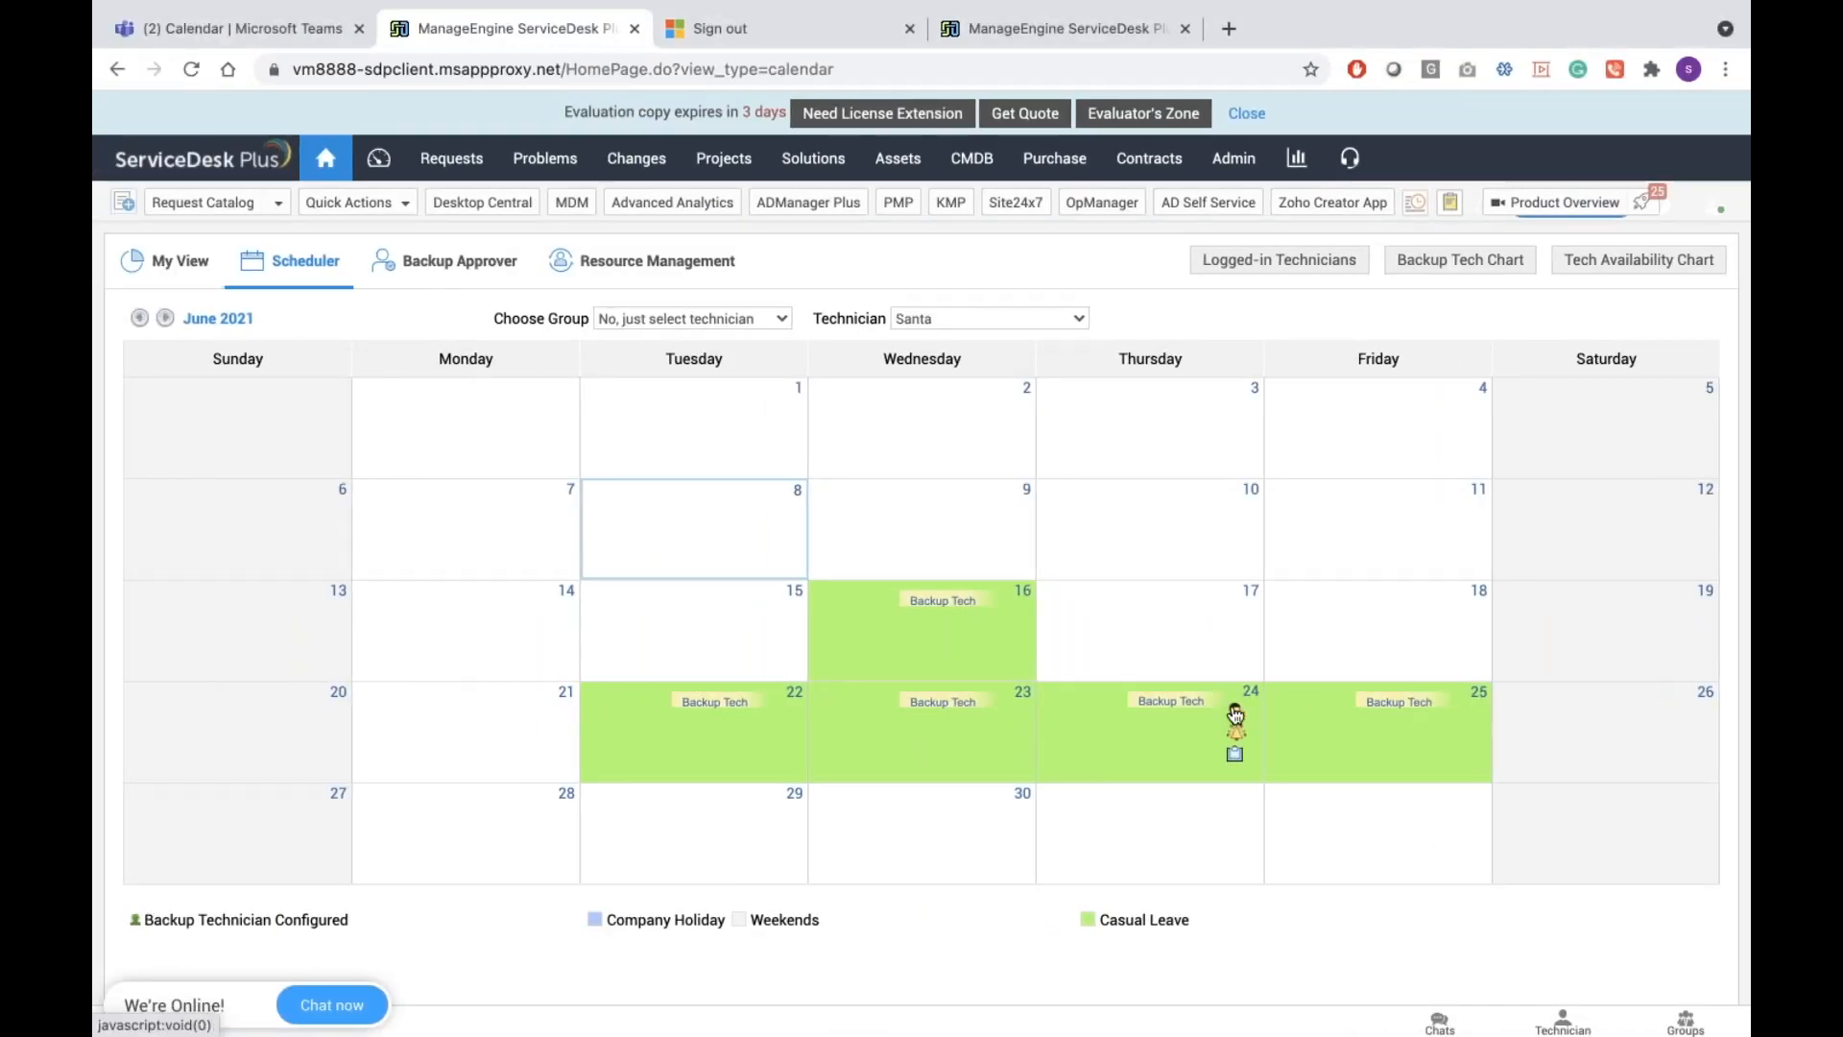
pyautogui.click(1235, 712)
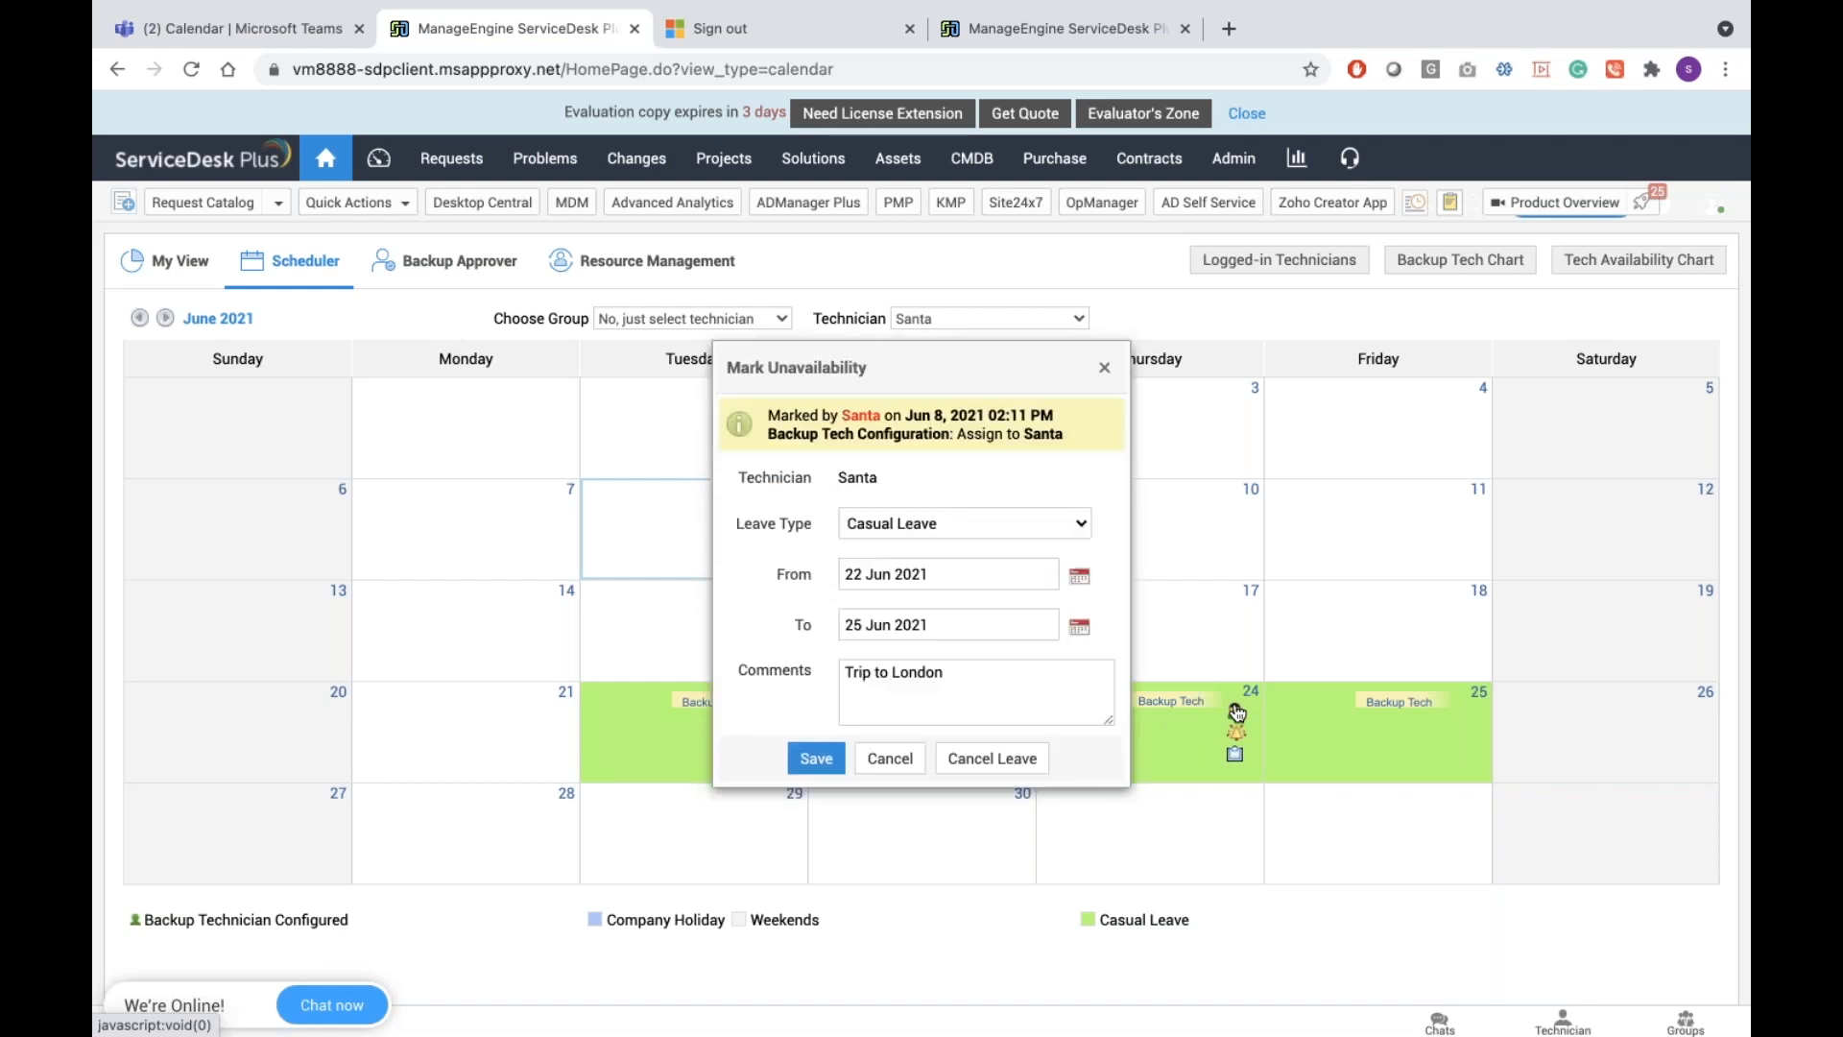
pyautogui.click(991, 759)
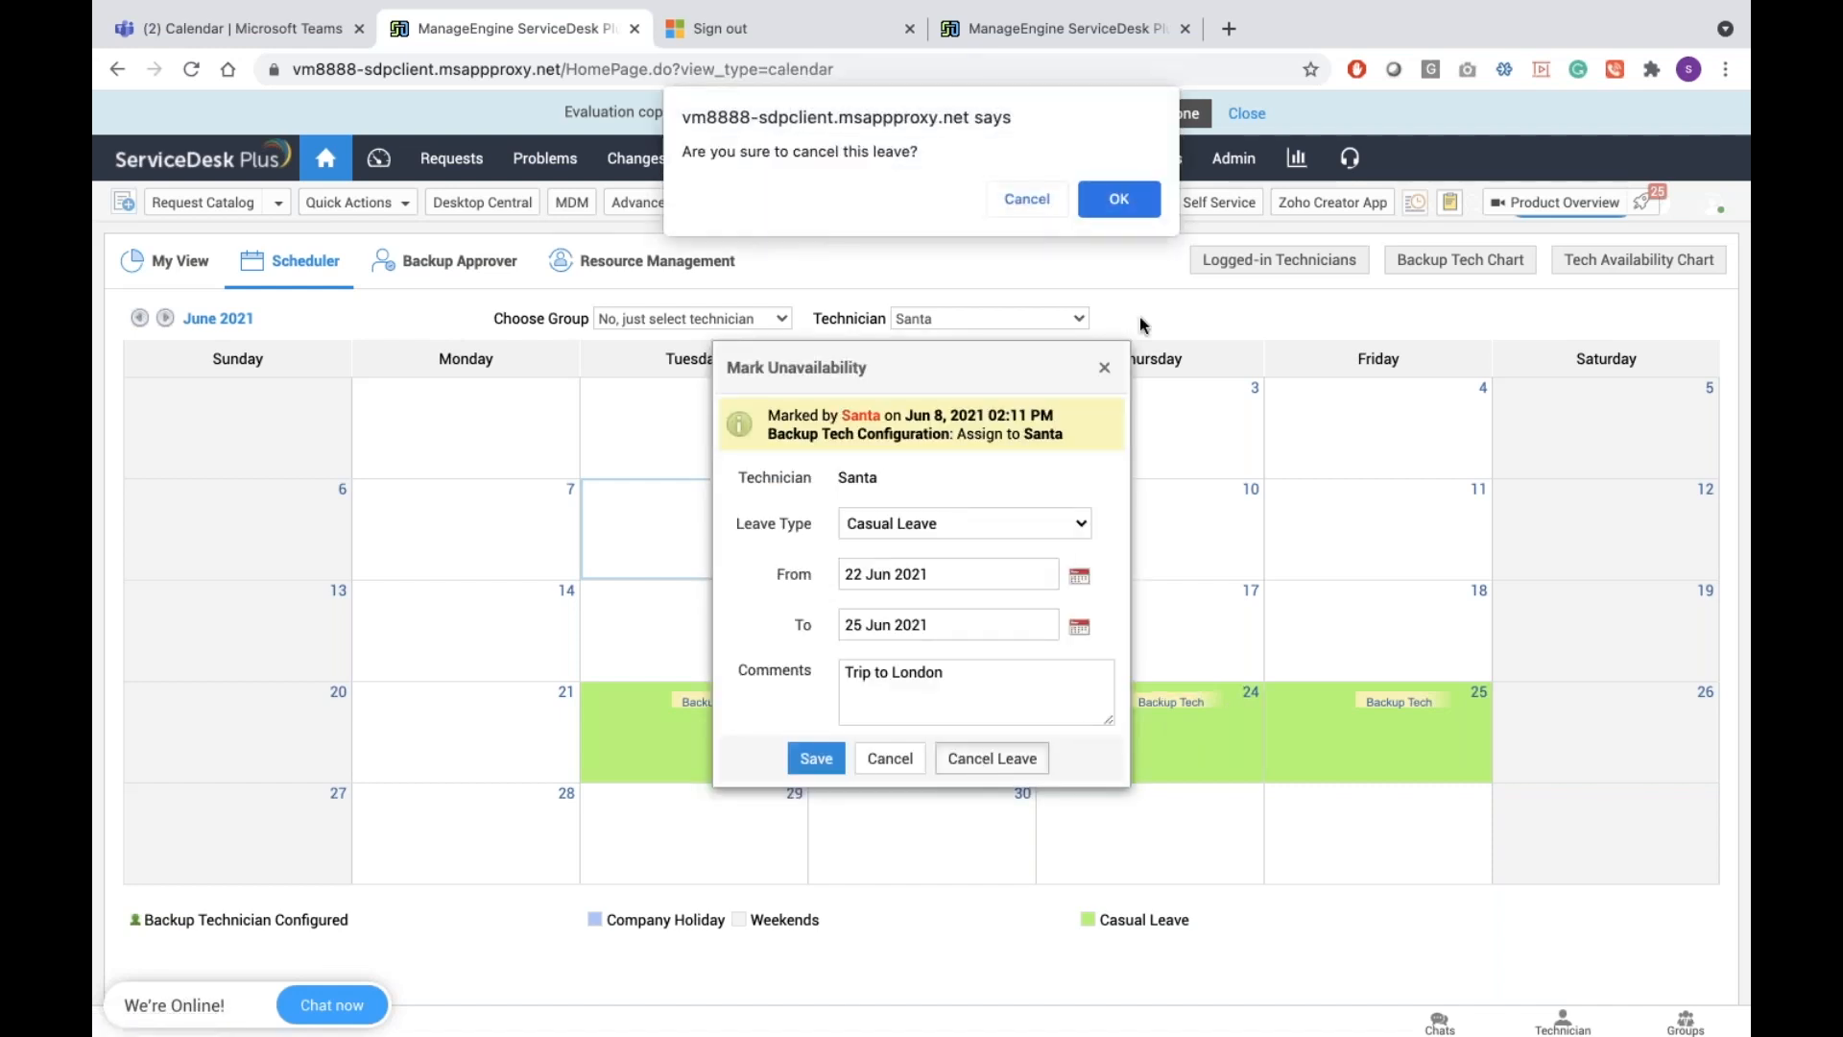
pyautogui.click(1119, 204)
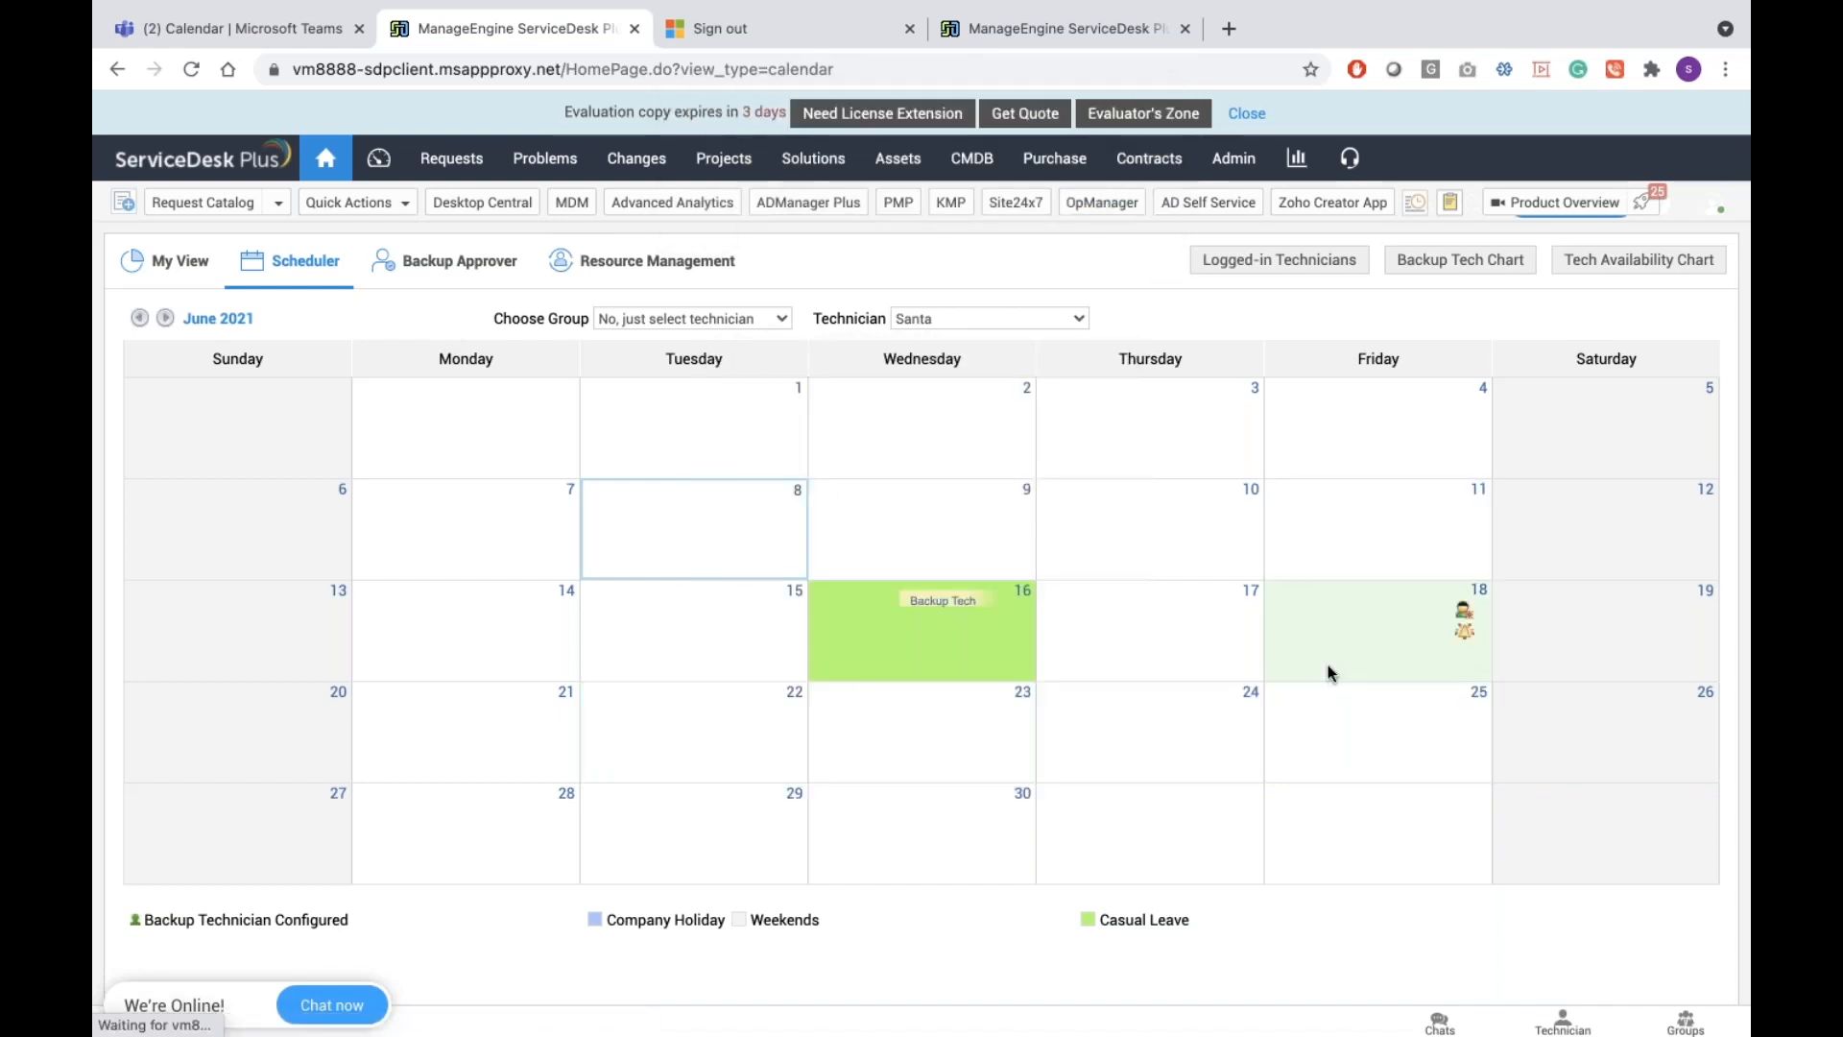
pyautogui.hotkey('ctrl', 'Right')
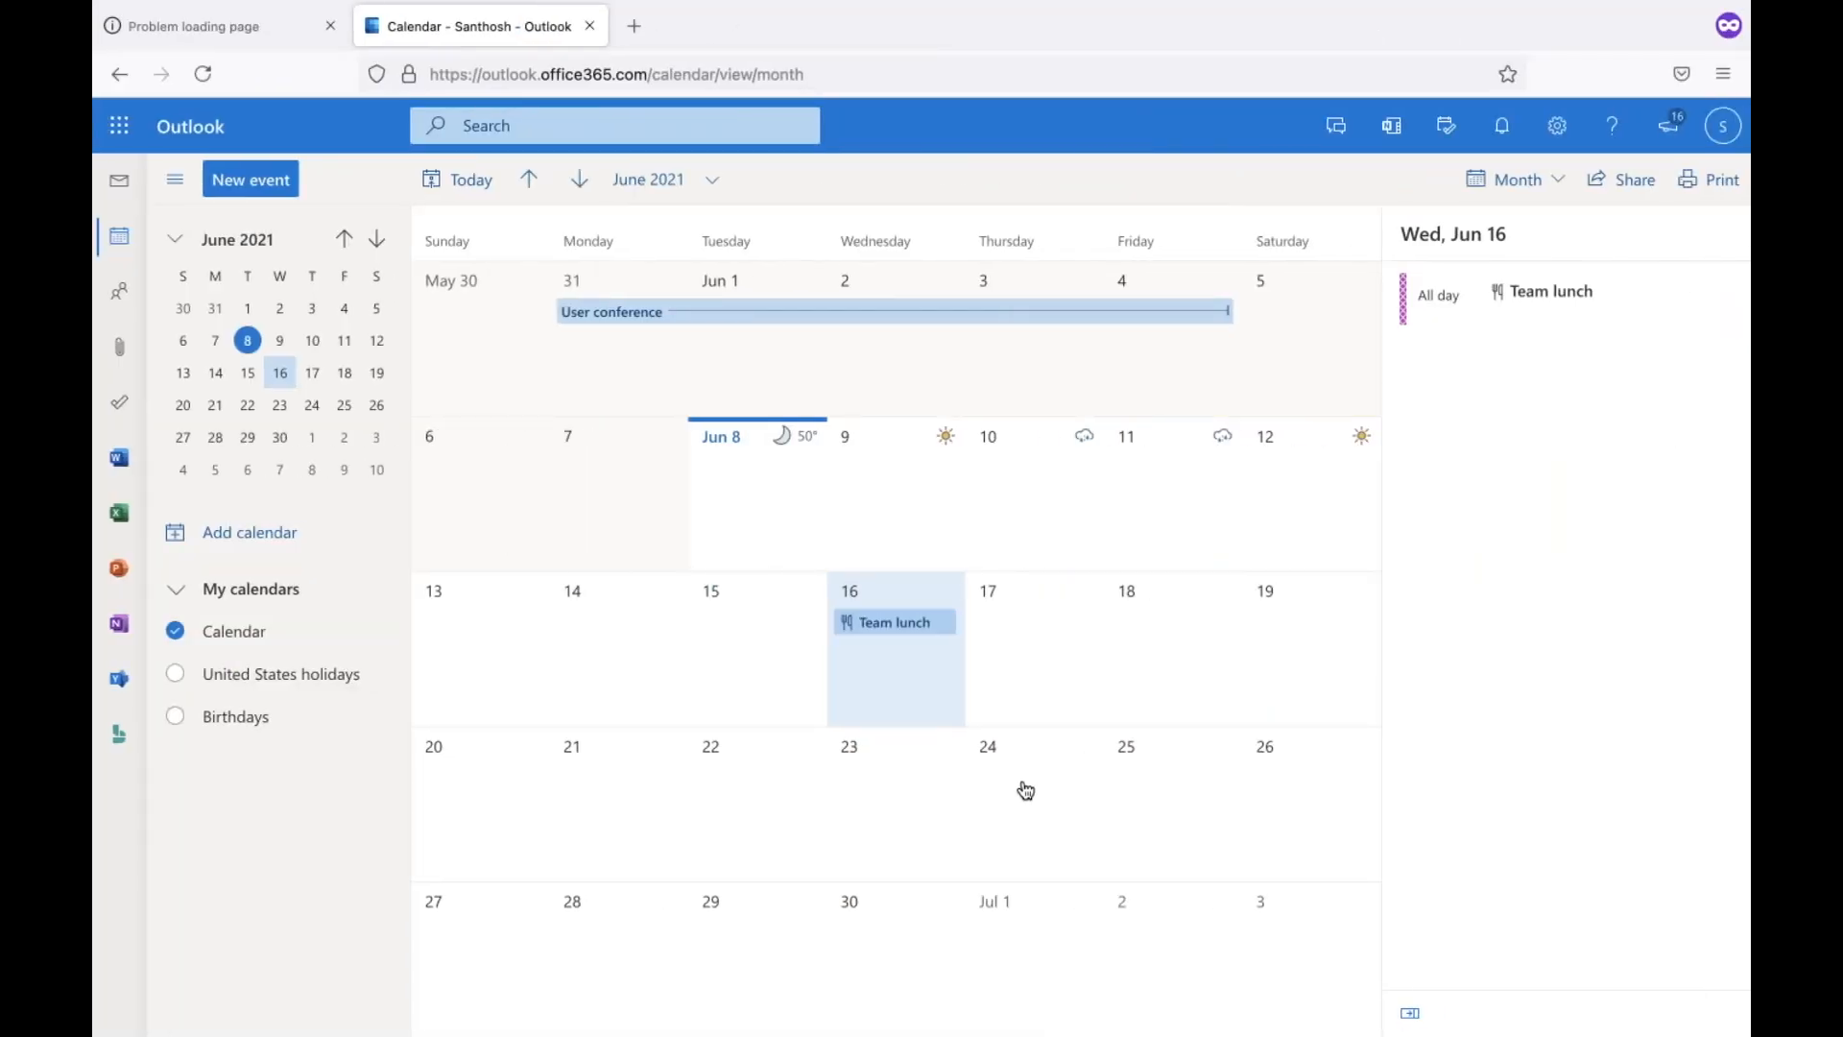
# Verify Outlook's June calendar shows only Team lunch, no Trip to London, then view the Teams calendar
pyautogui.hotkey('ctrl', 'Left')
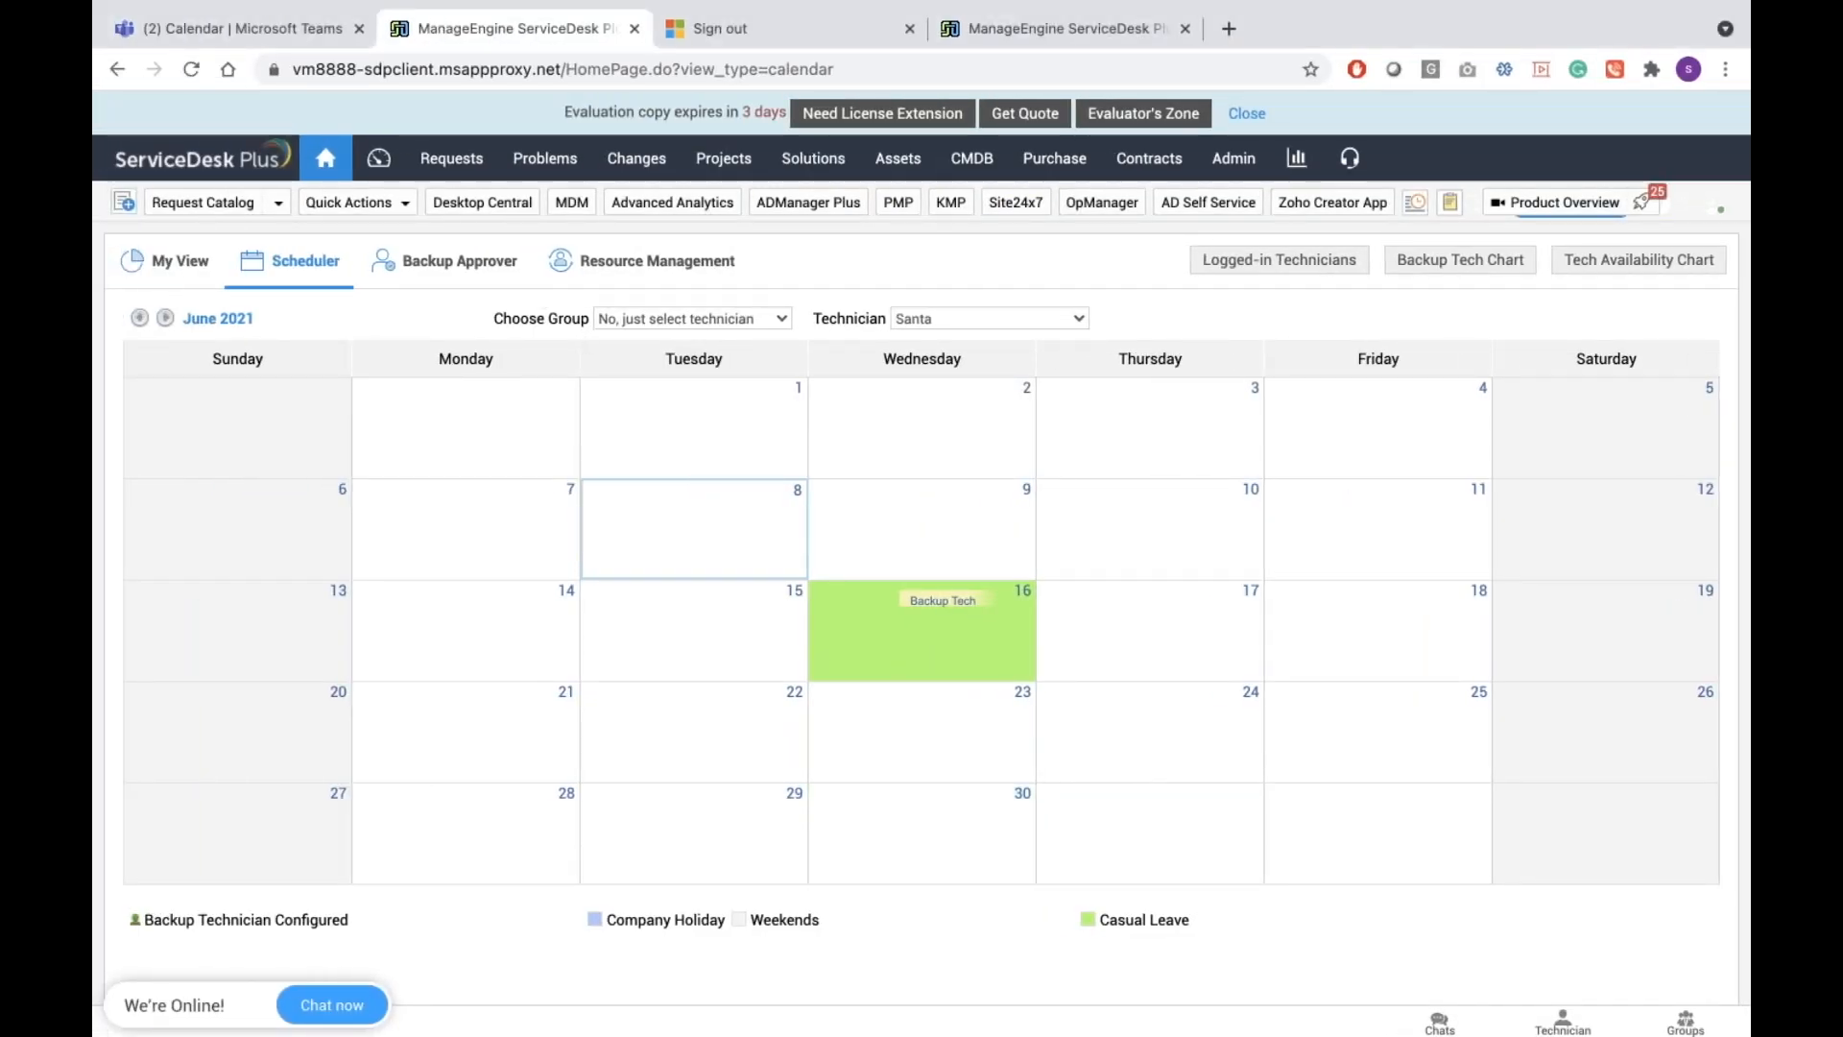
pyautogui.click(283, 26)
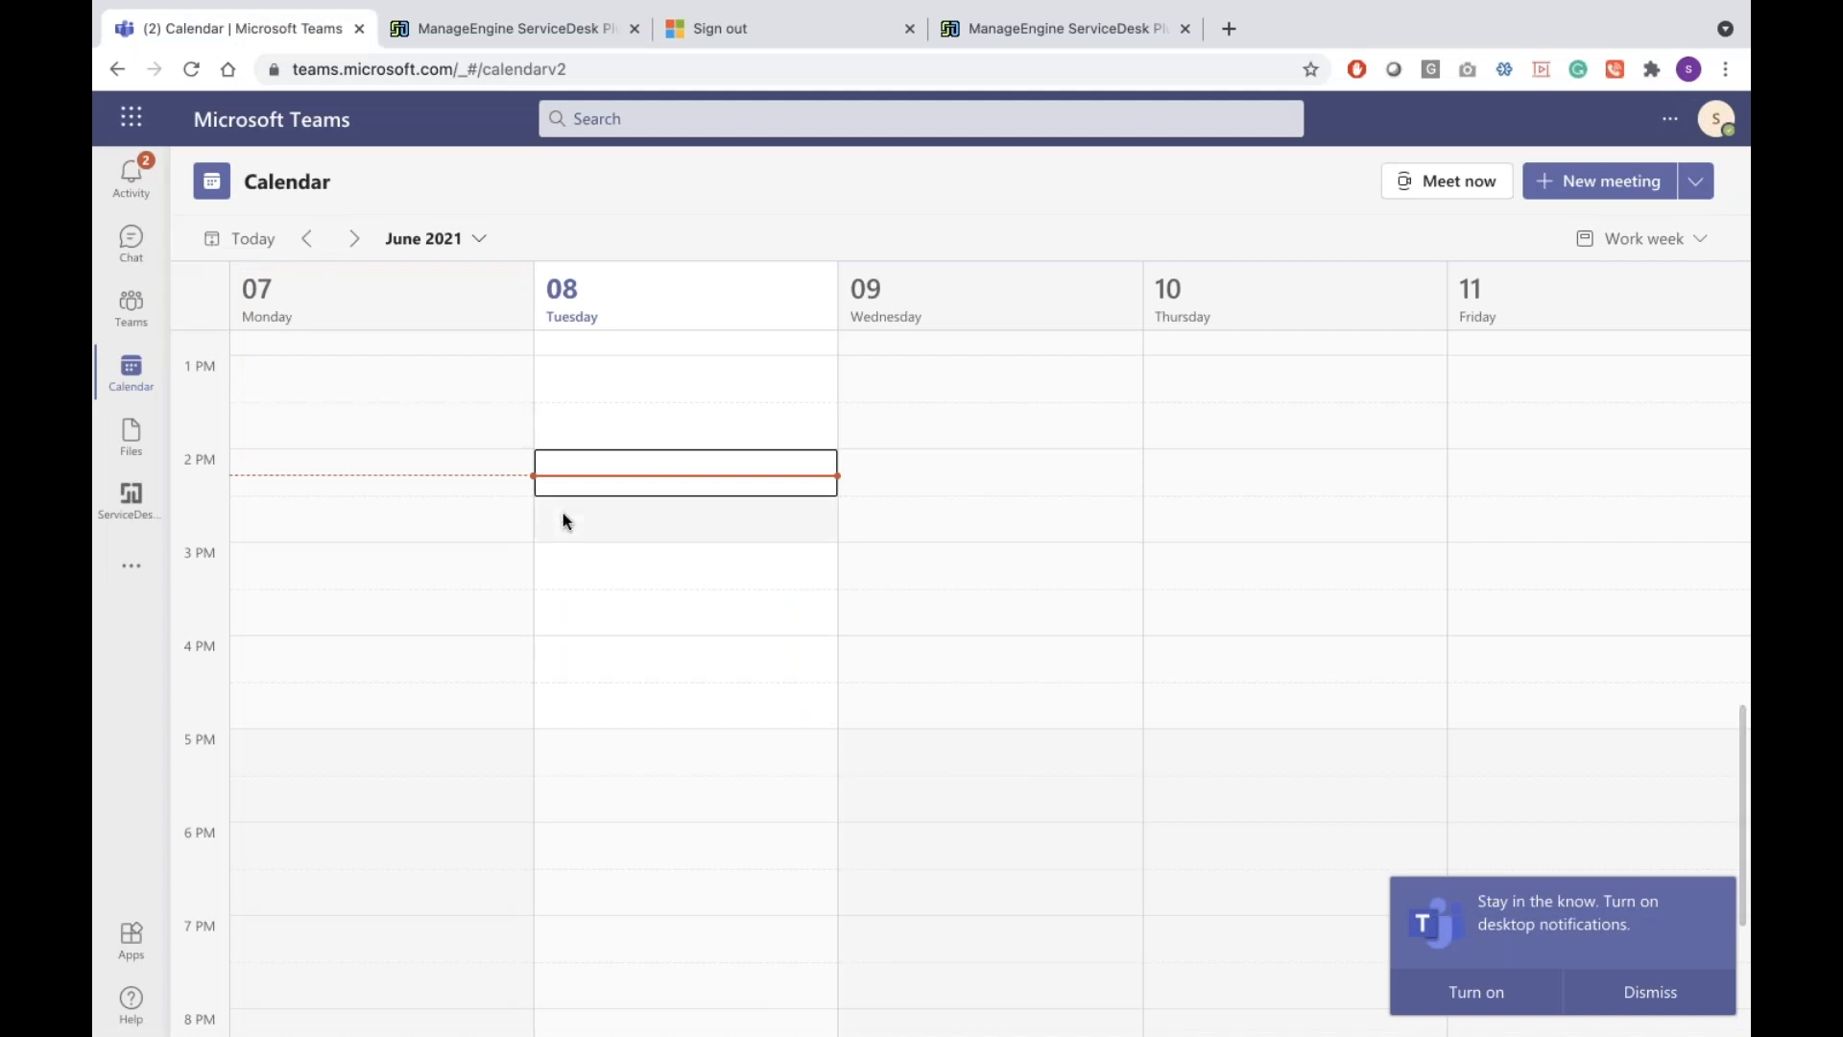
# Advance the Teams calendar to June 14–18 to see Team lunch on the 16th, then return to ServiceDesk Plus
pyautogui.hotkey('ctrl', 'Right')
pyautogui.hotkey('ctrl', 'Left')
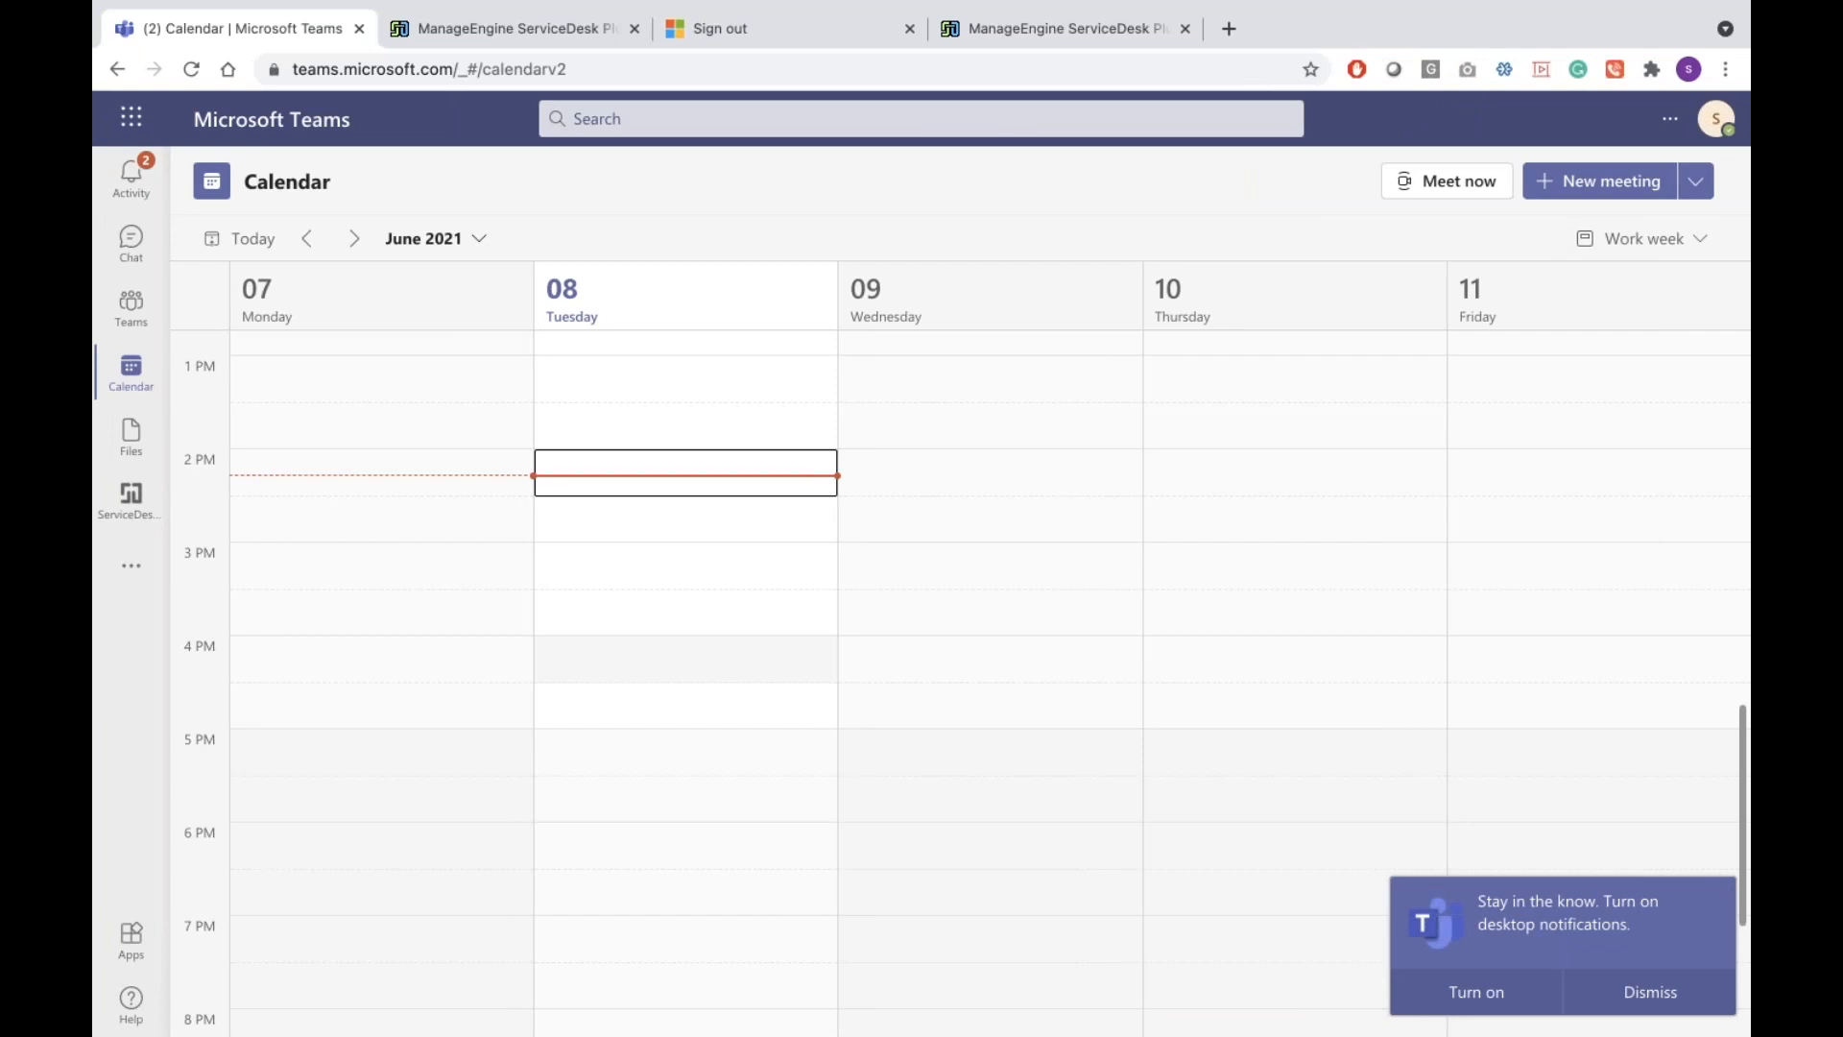
pyautogui.click(354, 239)
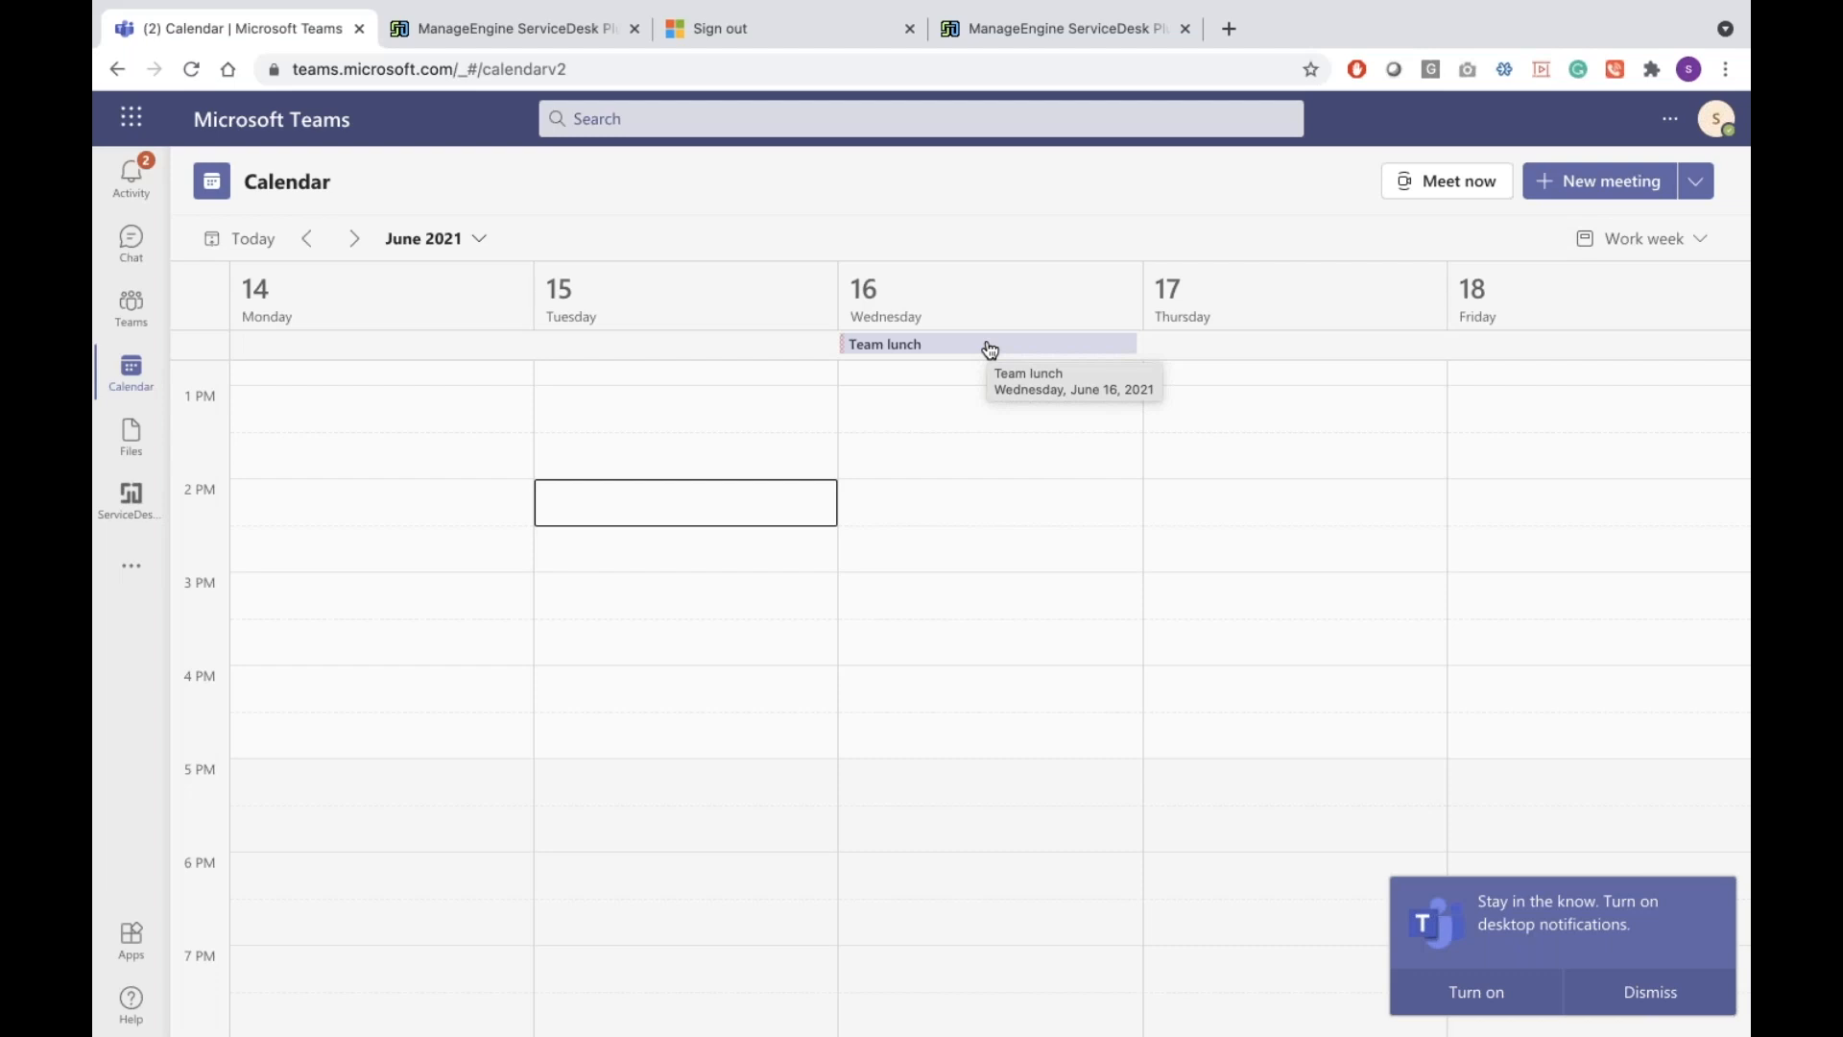
pyautogui.click(526, 46)
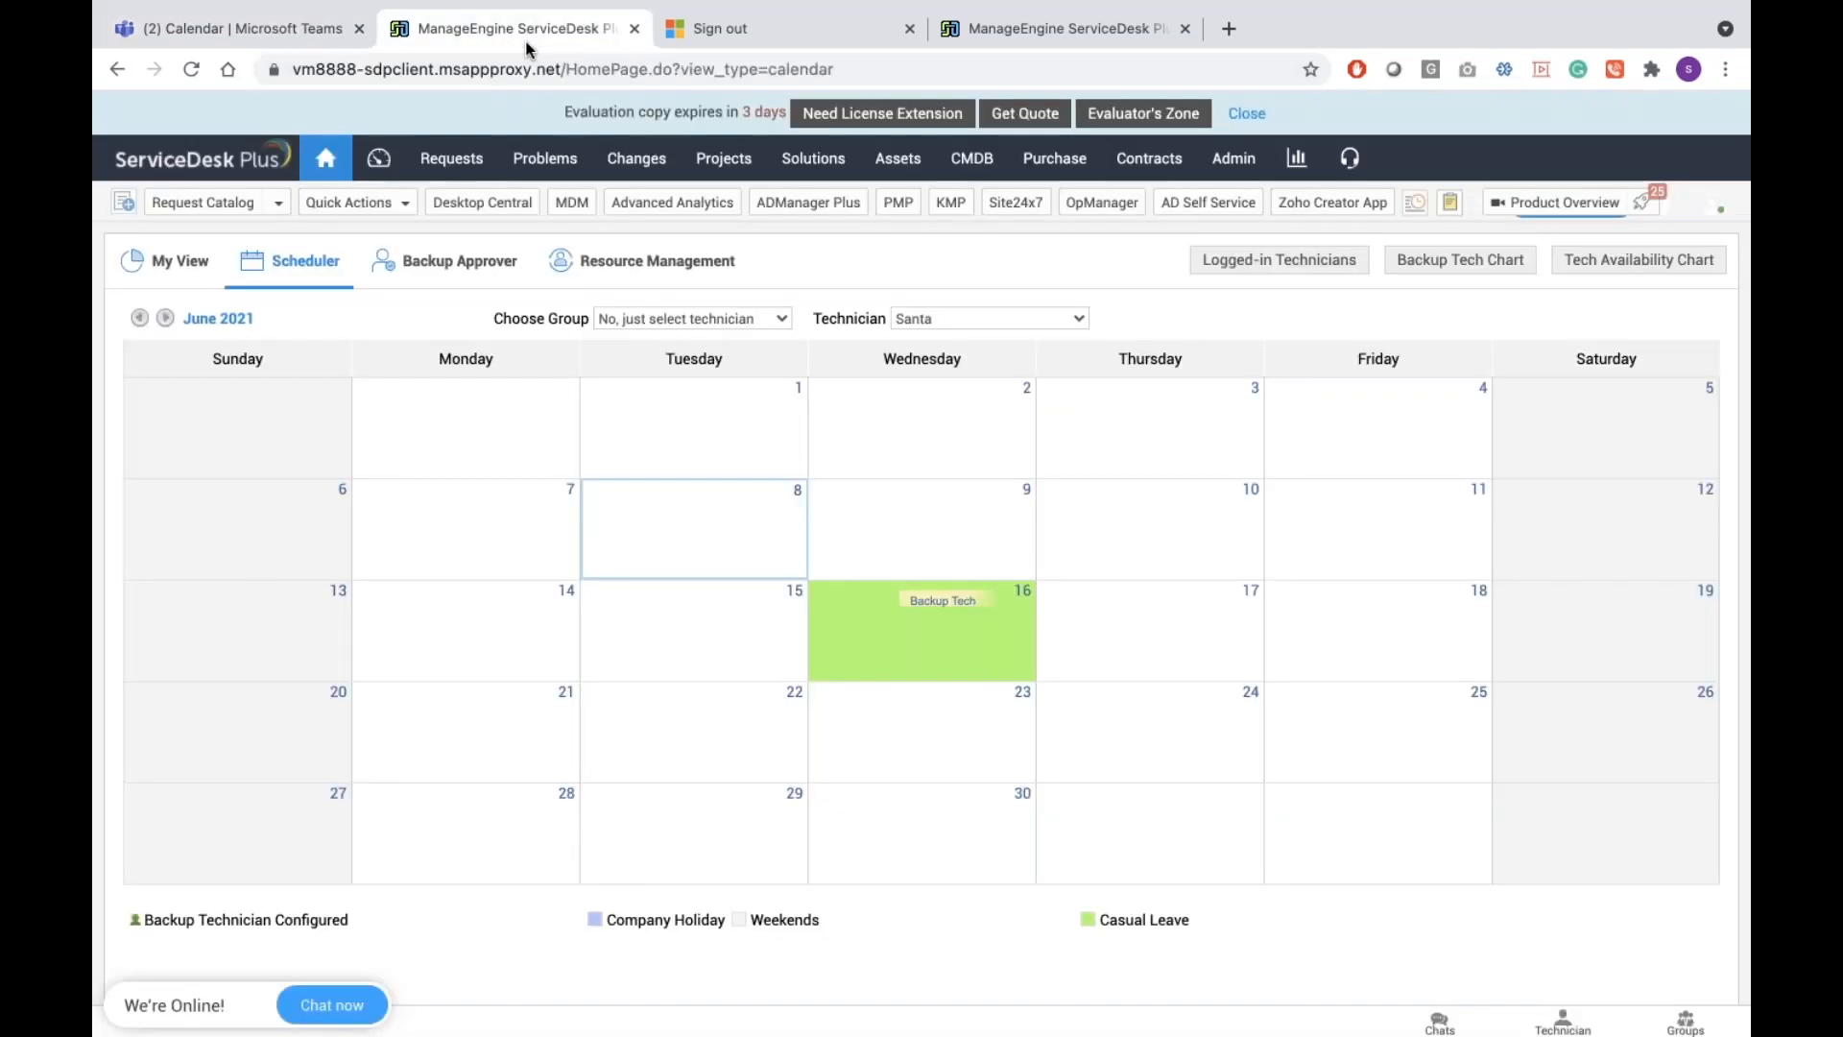